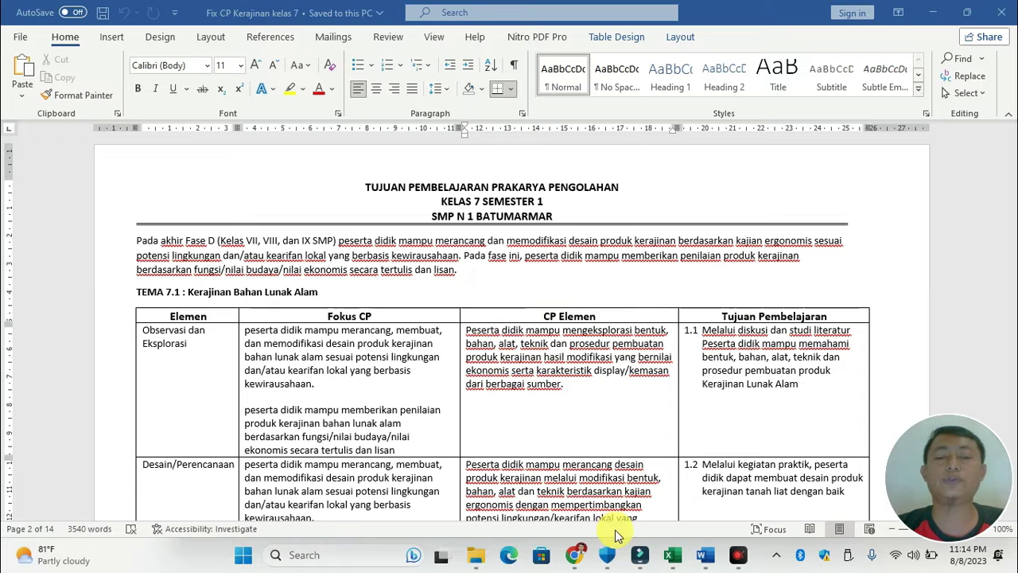
Switch to the Excel workbook and review the RPE 1 and PROTA10 sheets and the CP dan TP column of Kelas X(1)
{"action": "left_click", "coordinate": [674, 560]}
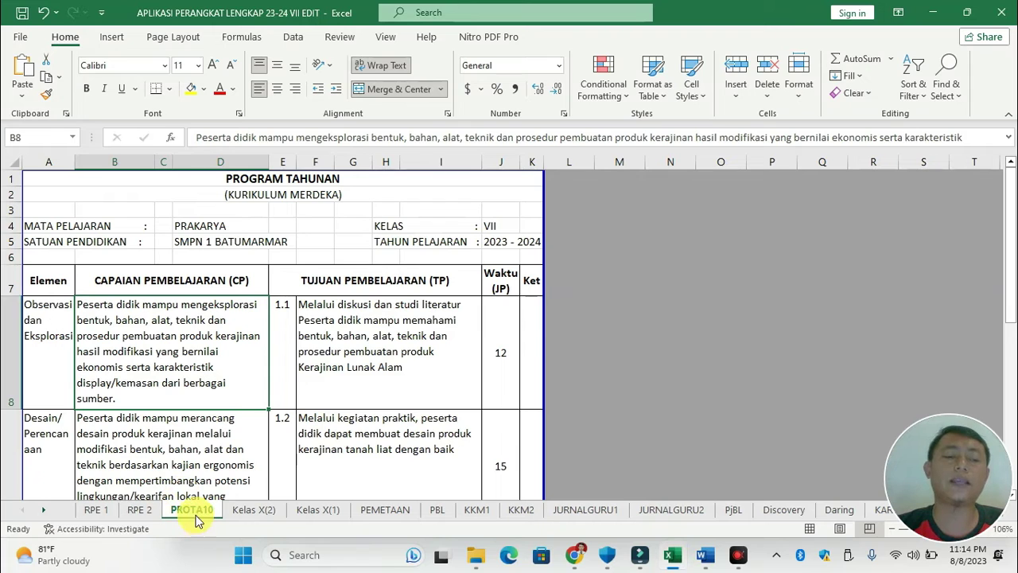
{"action": "left_click", "coordinate": [97, 513]}
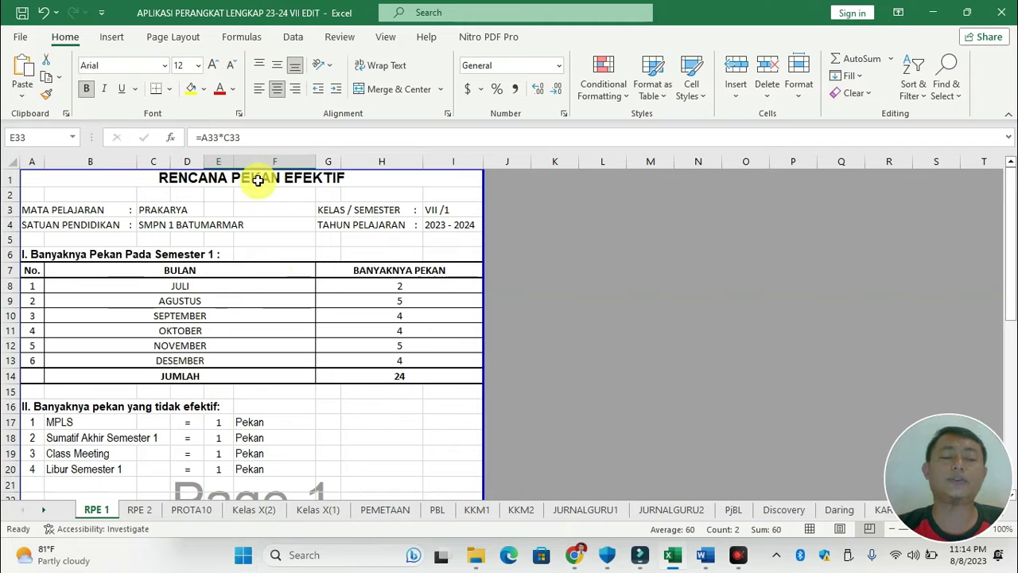
{"action": "left_click", "coordinate": [192, 510]}
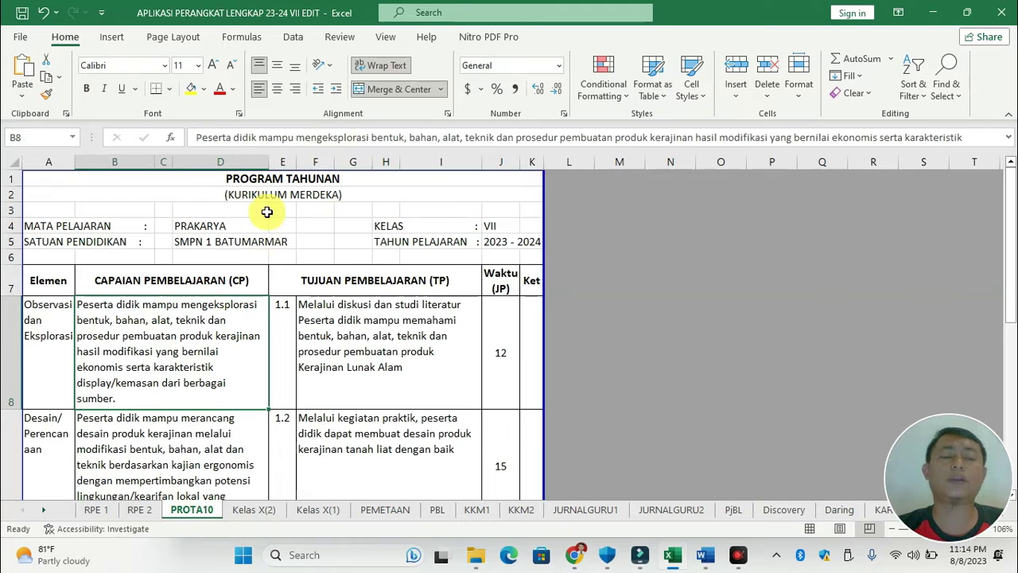
{"action": "left_click", "coordinate": [320, 510]}
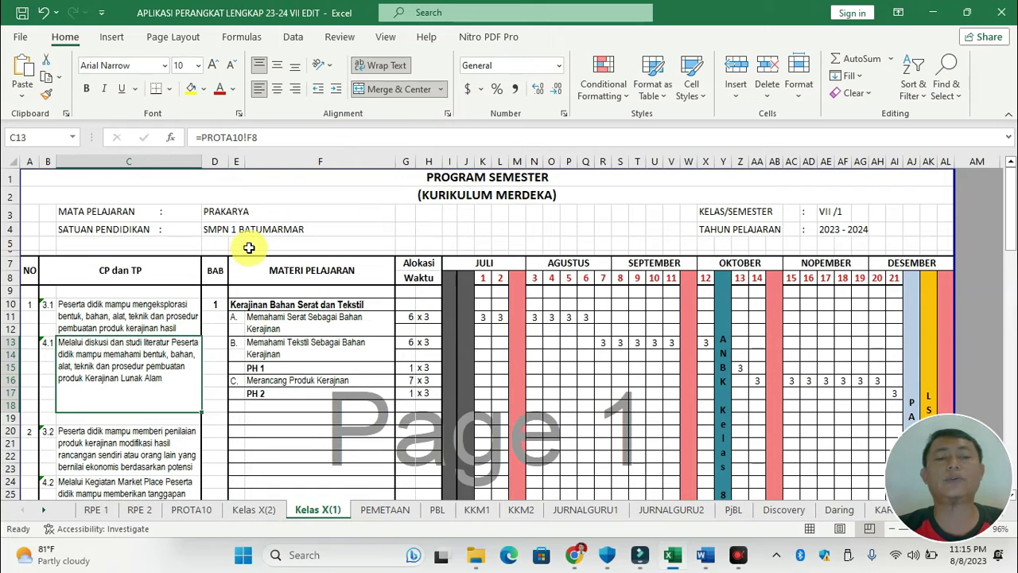
{"action": "left_click", "coordinate": [137, 274]}
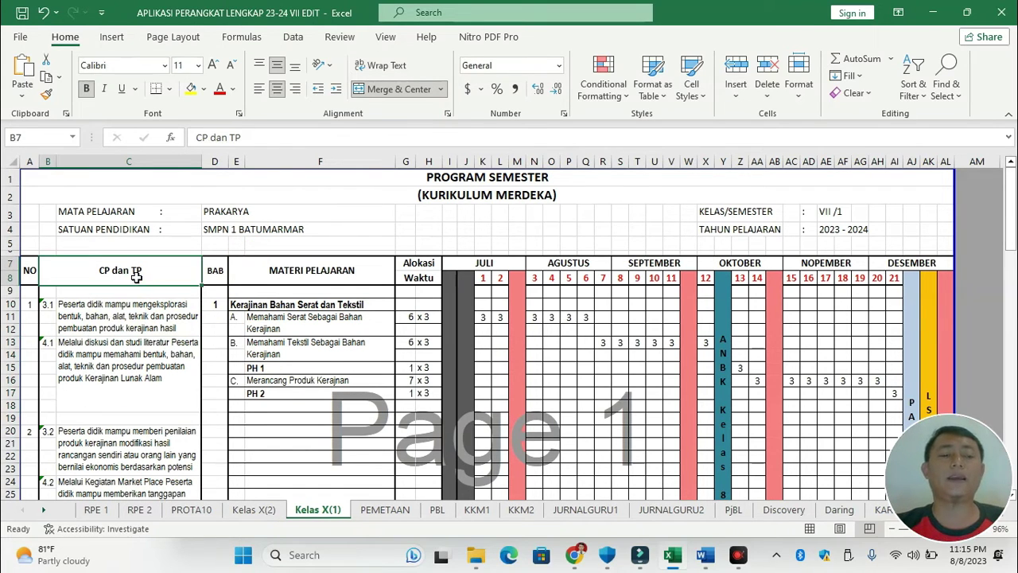
{"action": "left_click", "coordinate": [74, 307]}
{"action": "left_click", "coordinate": [118, 271]}
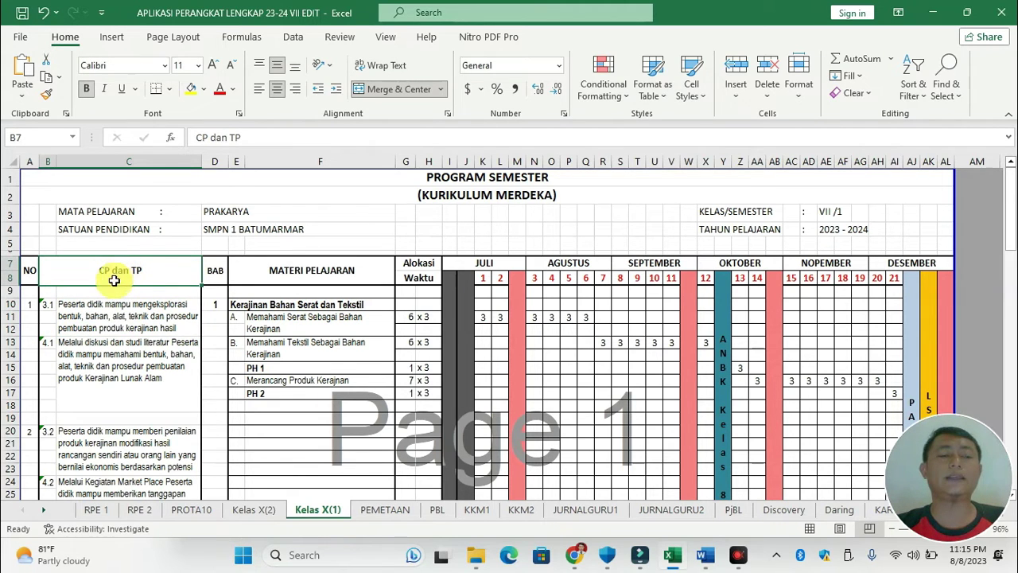
{"action": "left_click", "coordinate": [504, 198]}
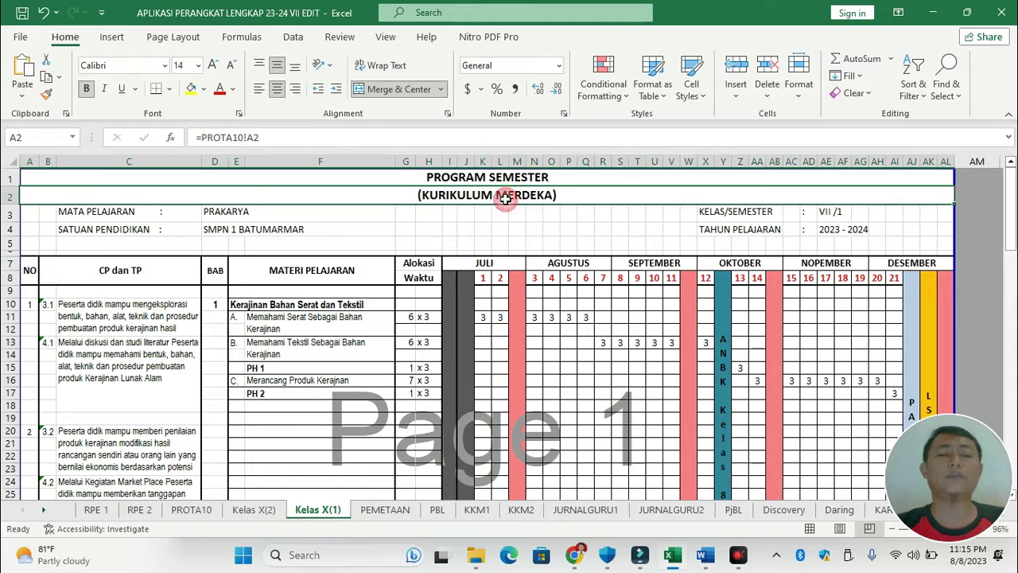
{"action": "left_click", "coordinate": [140, 279]}
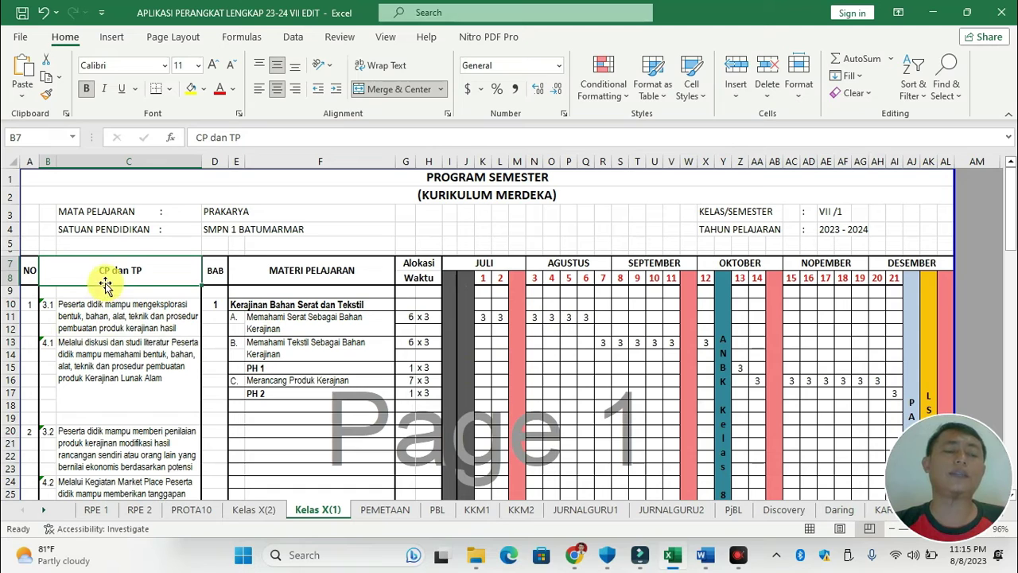
{"action": "left_click", "coordinate": [48, 307]}
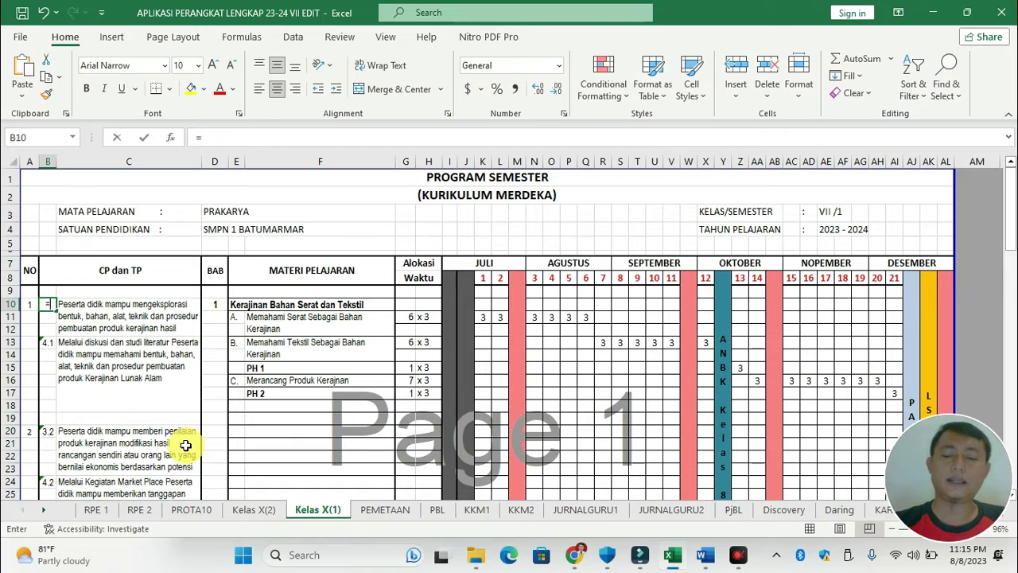
{"action": "type", "text": "="}
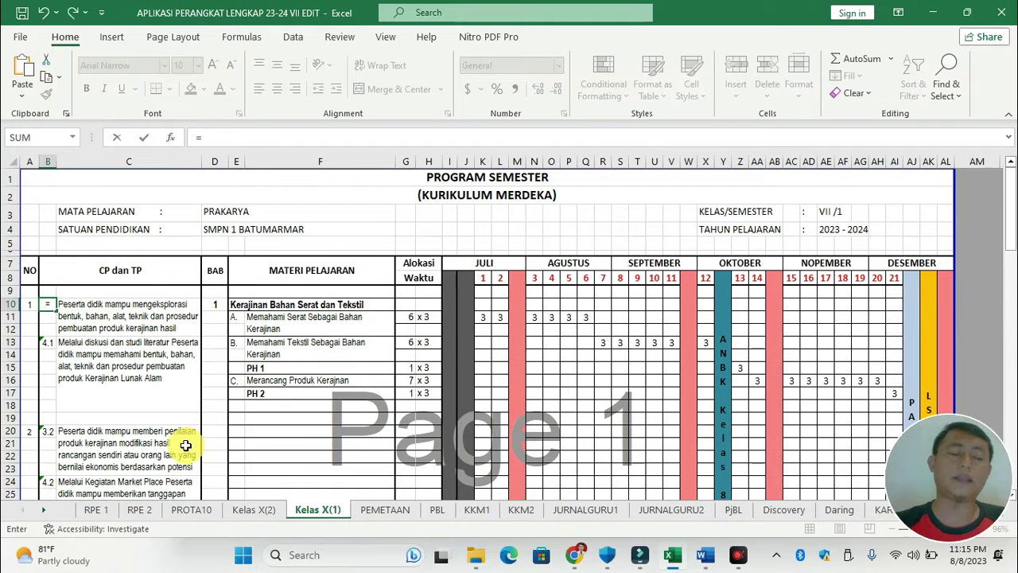
{"action": "left_click", "coordinate": [187, 516]}
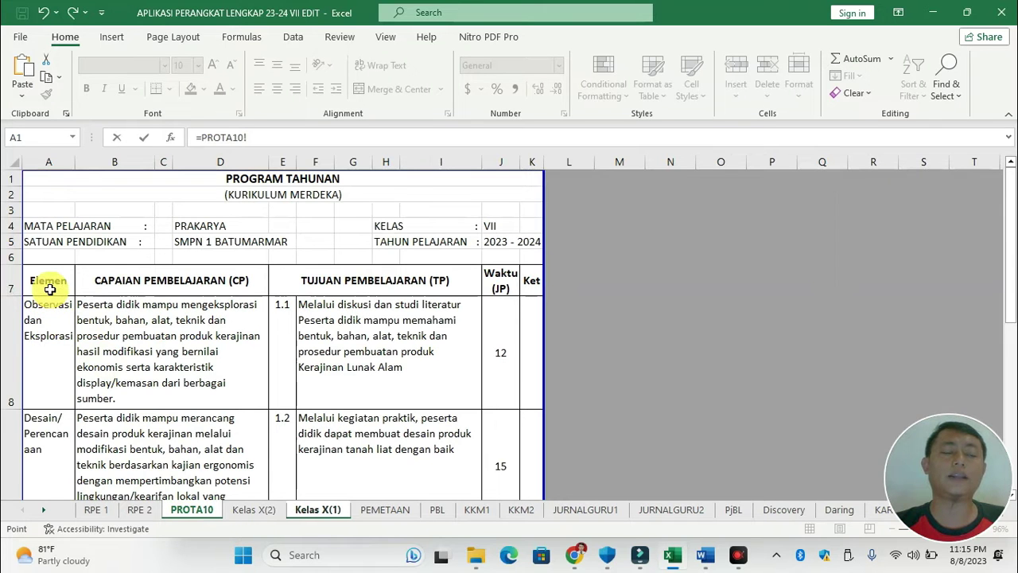
{"action": "left_click", "coordinate": [332, 515]}
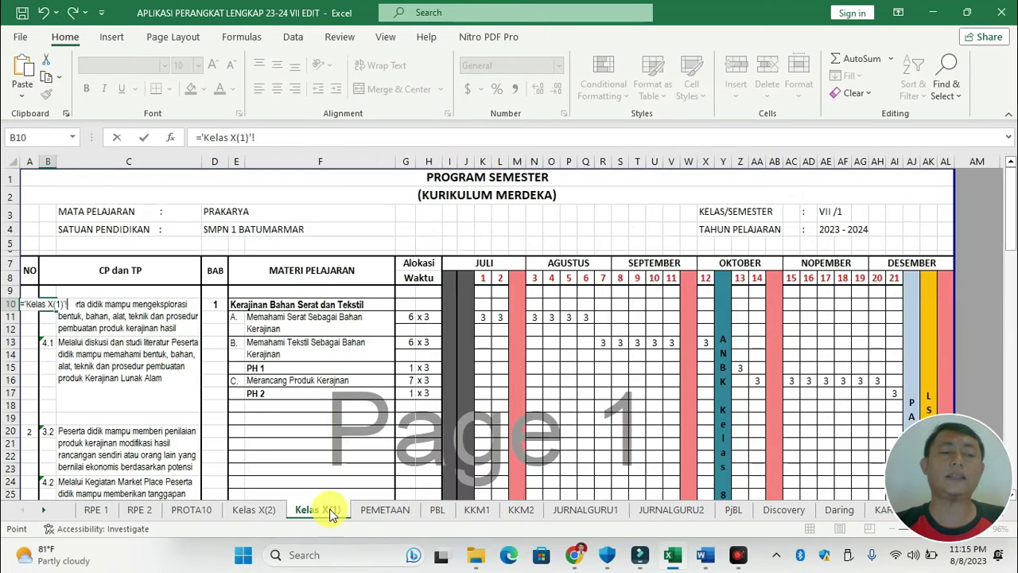
{"action": "key", "text": "Escape"}
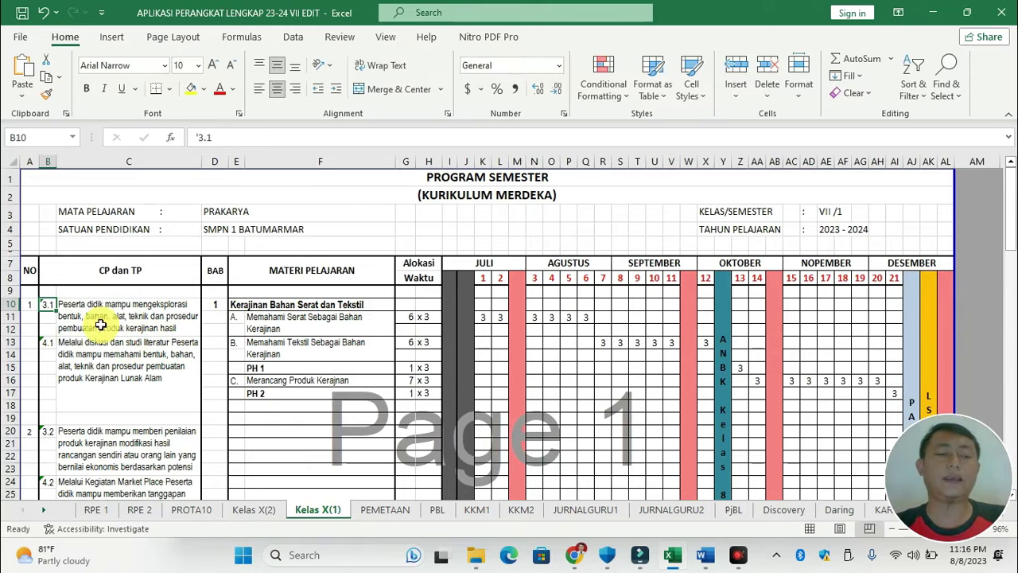
Check the first learning objective's number in PROTA10 and set cell B10 of Kelas X(1) to 1.1
{"action": "left_click", "coordinate": [54, 270]}
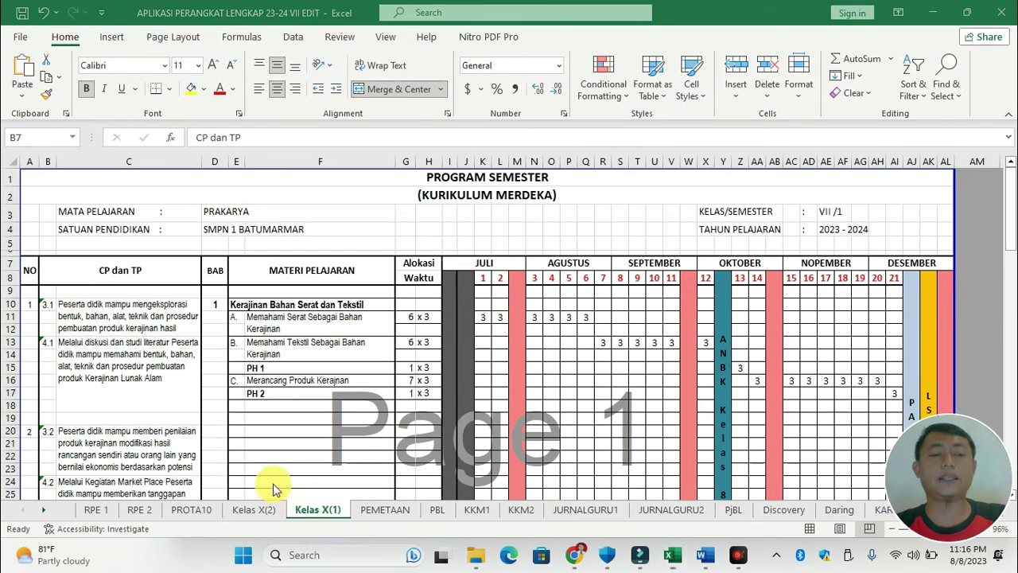
{"action": "left_click", "coordinate": [193, 510]}
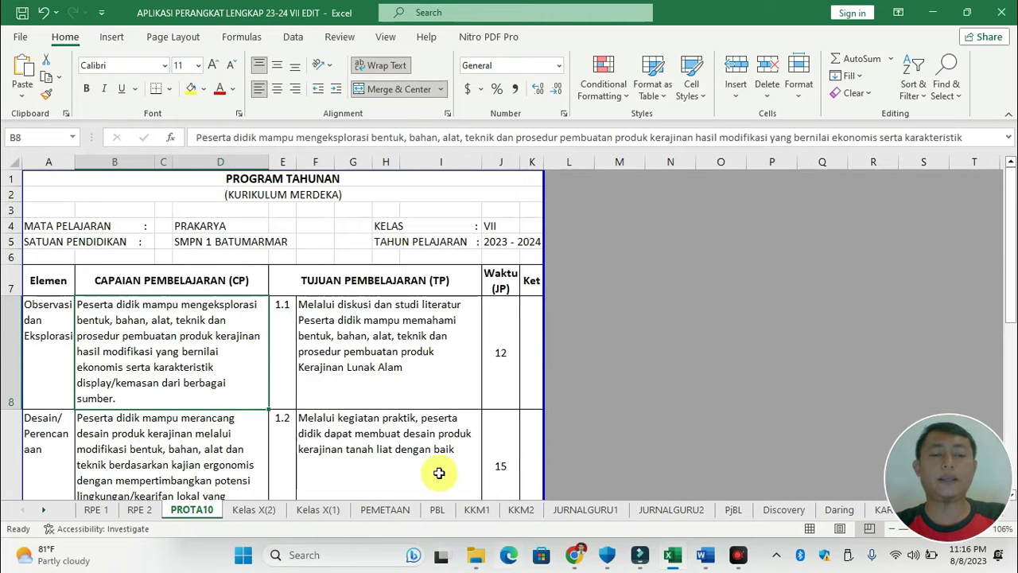
{"action": "left_click", "coordinate": [286, 314]}
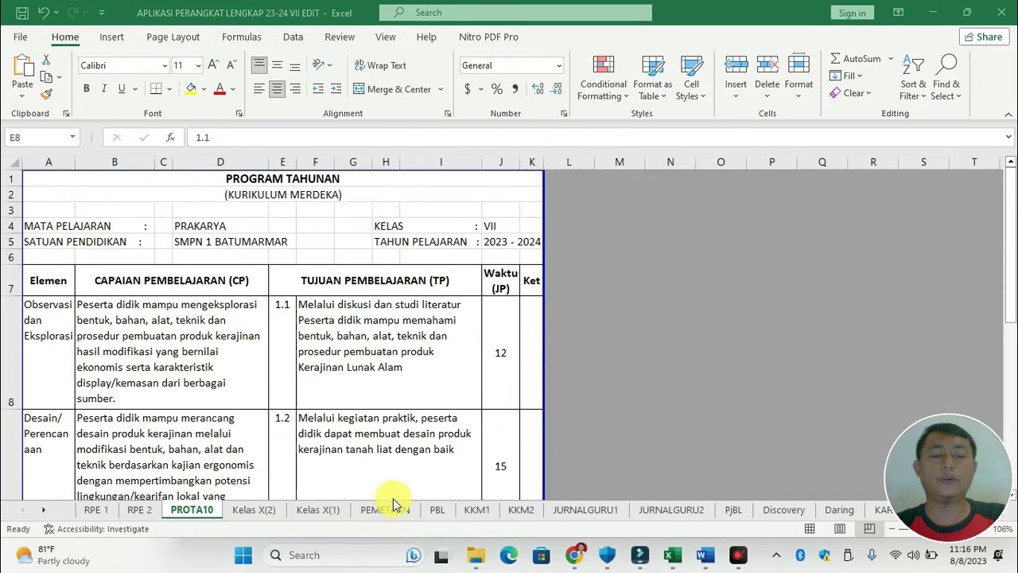
{"action": "left_click", "coordinate": [316, 511]}
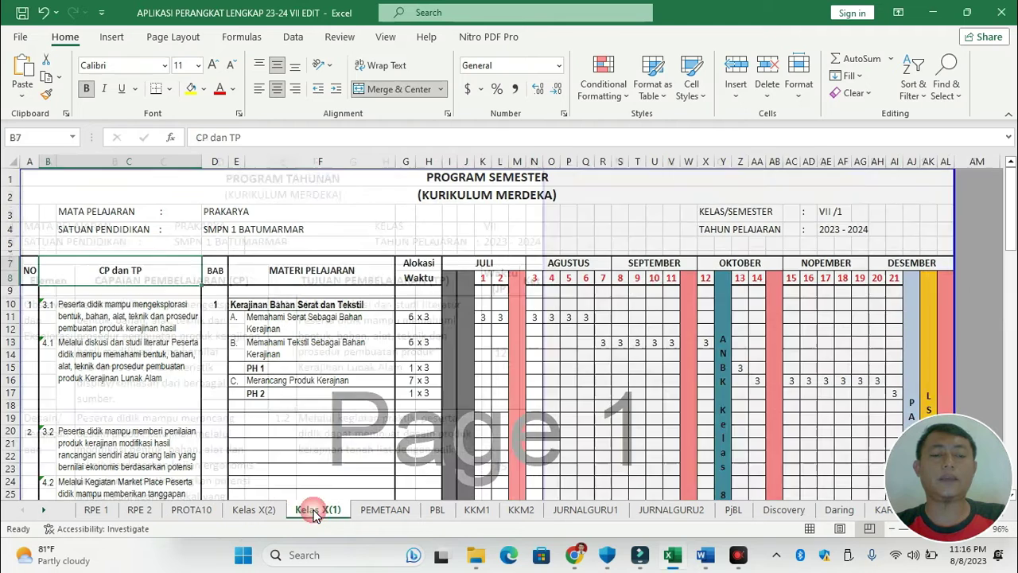
{"action": "double_click", "coordinate": [45, 306]}
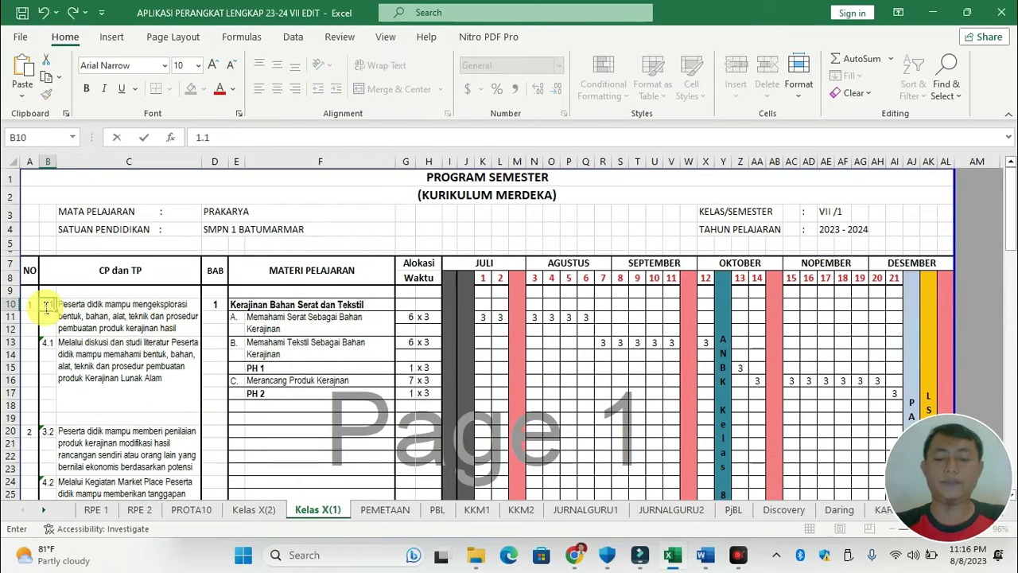
{"action": "type", "text": ".1"}
{"action": "key", "text": "Return"}
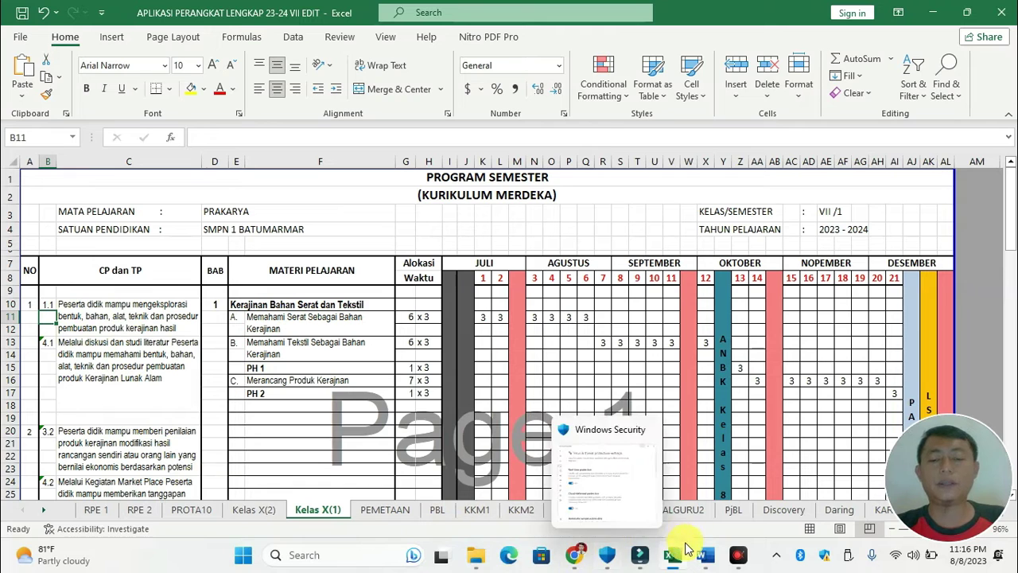
Link cell C10 of Kelas X(1) to the first Capaian Pembelajaran text in PROTA10 cell B8
{"action": "left_click", "coordinate": [212, 513]}
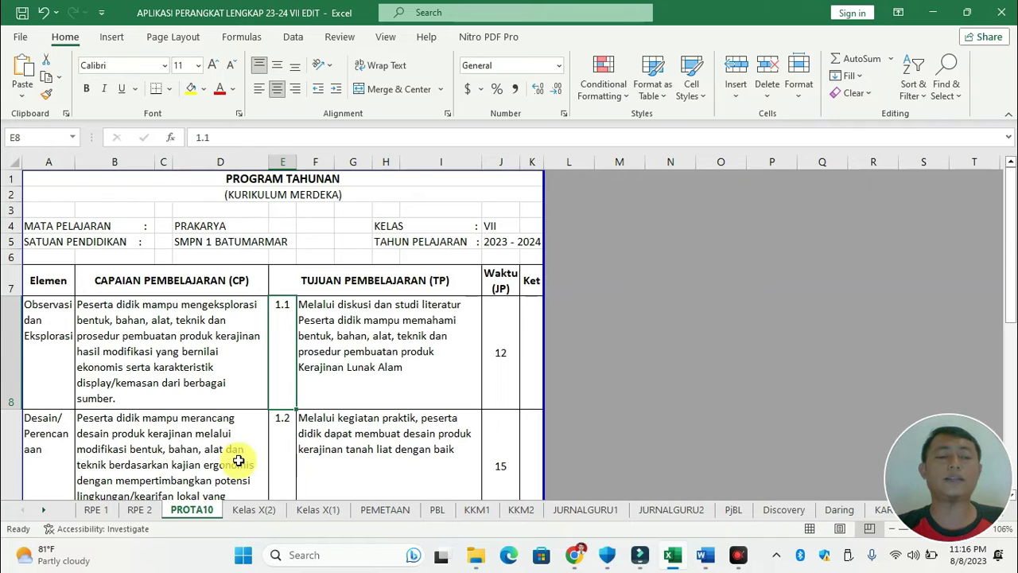
{"action": "left_click", "coordinate": [159, 337]}
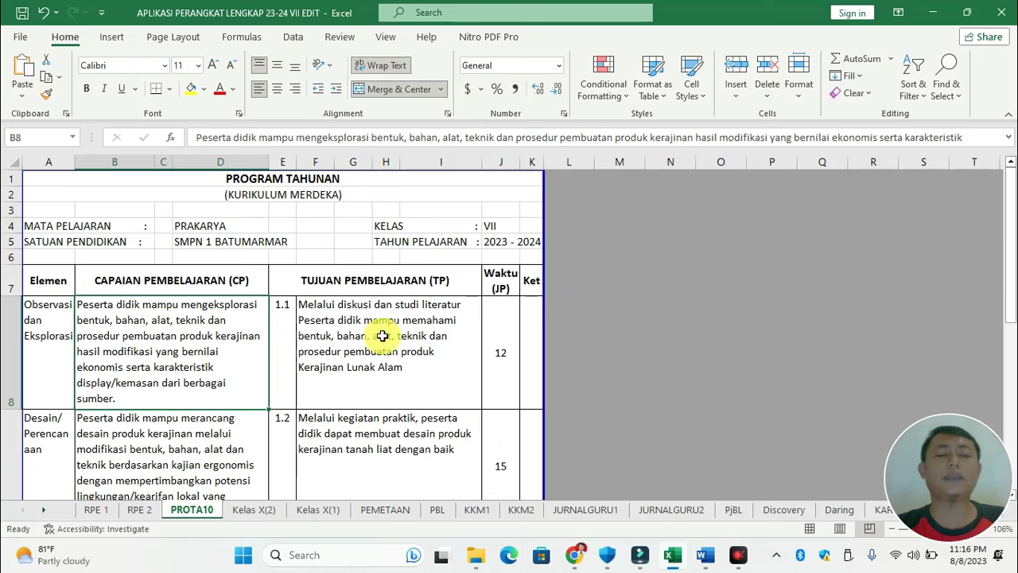
{"action": "left_click", "coordinate": [318, 515]}
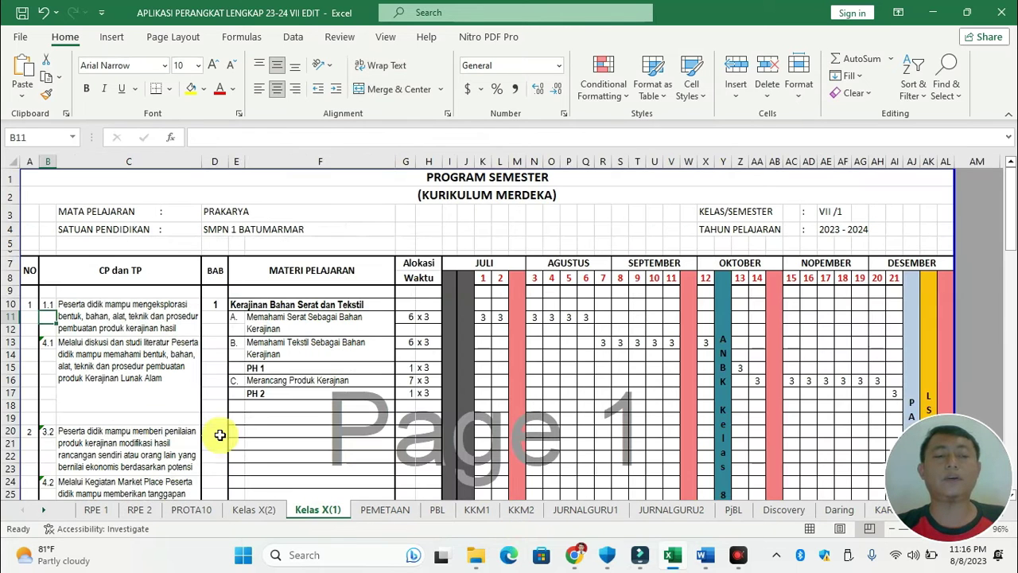
{"action": "left_click", "coordinate": [121, 307]}
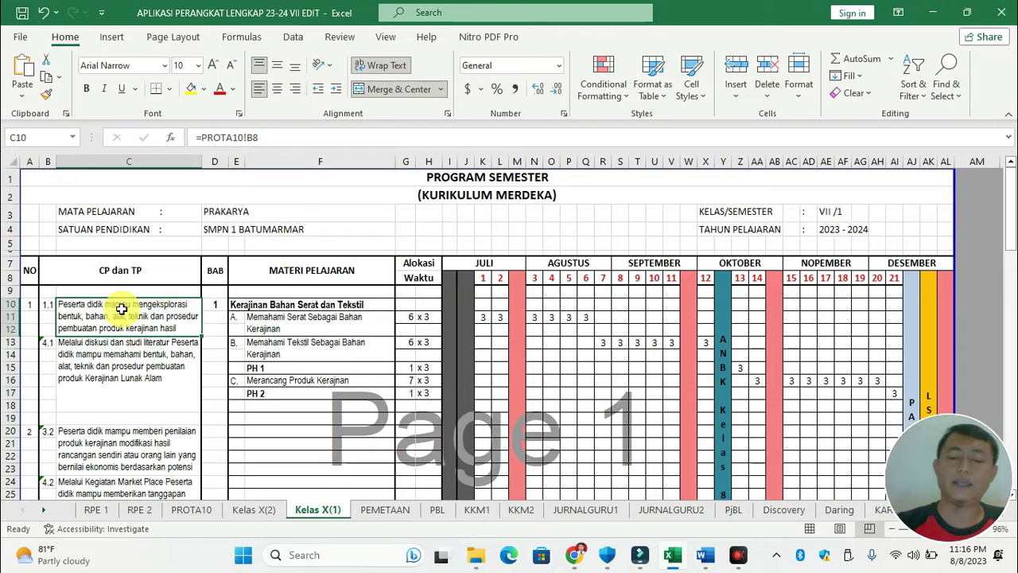
{"action": "type", "text": "="}
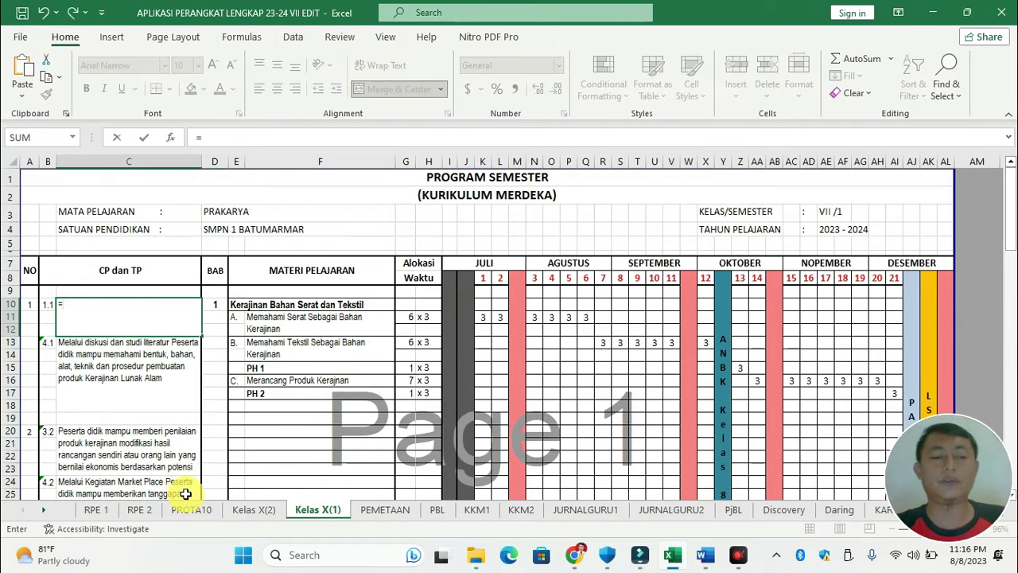
{"action": "left_click", "coordinate": [191, 510]}
{"action": "left_click", "coordinate": [117, 358]}
{"action": "key", "text": "Return"}
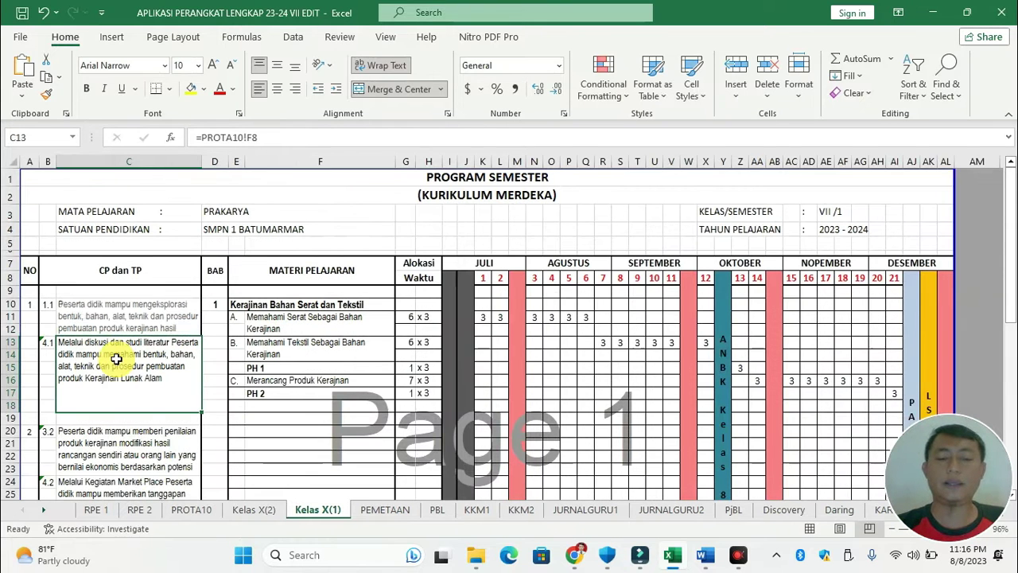
Link cell C13 of Kelas X(1) to the first Tujuan Pembelajaran text in PROTA10 cell F8
{"action": "type", "text": "="}
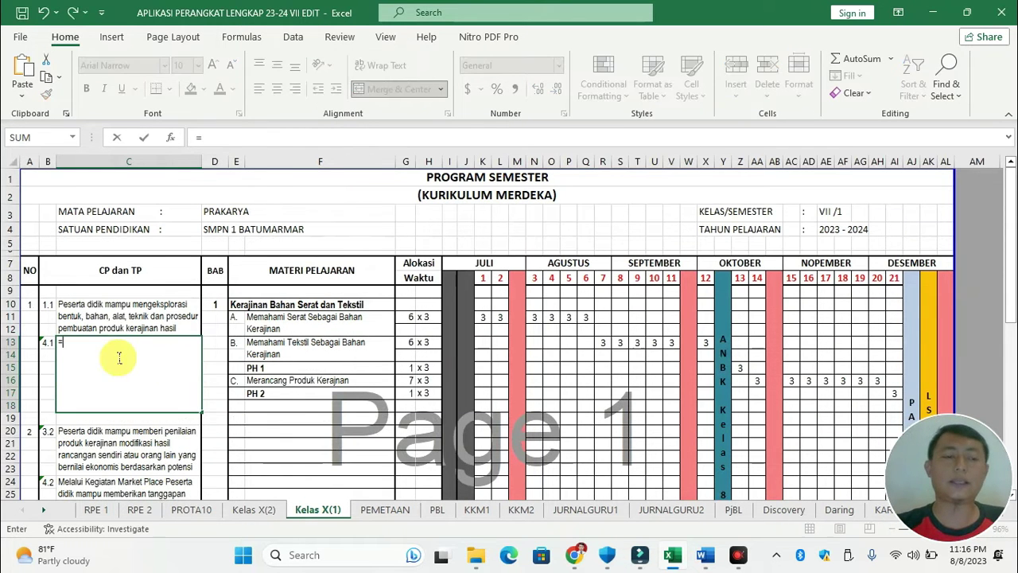
{"action": "left_click", "coordinate": [190, 510]}
{"action": "left_click", "coordinate": [392, 336]}
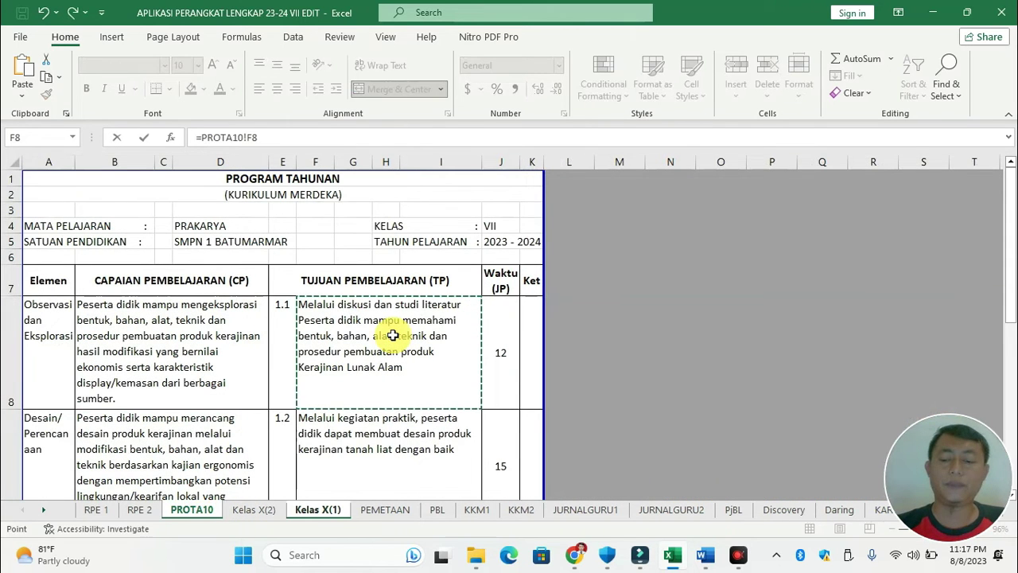
{"action": "key", "text": "Return"}
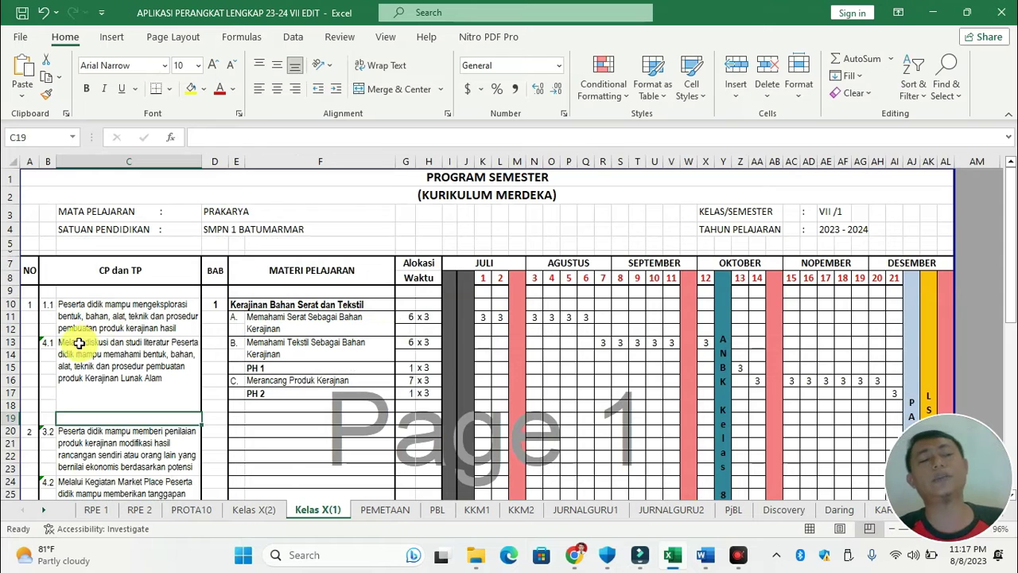
Clear the number in cell B13 and set the second entry's number in cell B20 to 1.2
{"action": "left_click", "coordinate": [49, 342]}
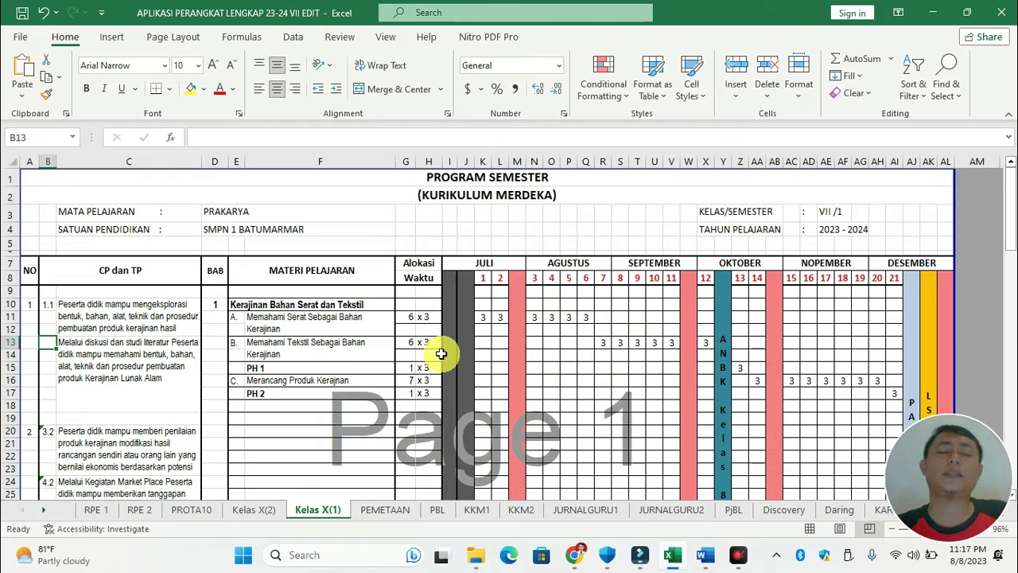
{"action": "left_click", "coordinate": [55, 304]}
{"action": "left_click", "coordinate": [56, 307]}
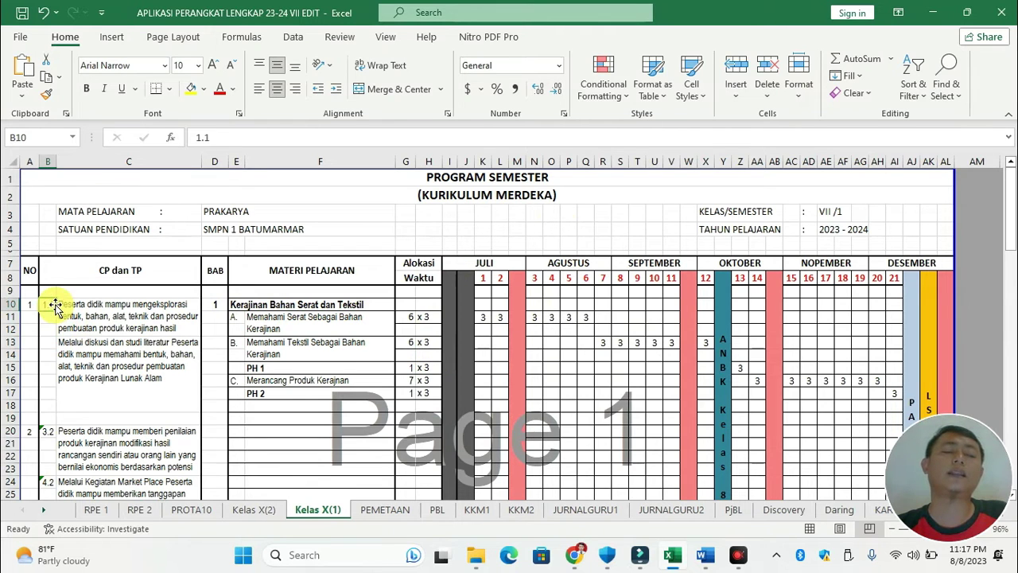
{"action": "left_click", "coordinate": [51, 431]}
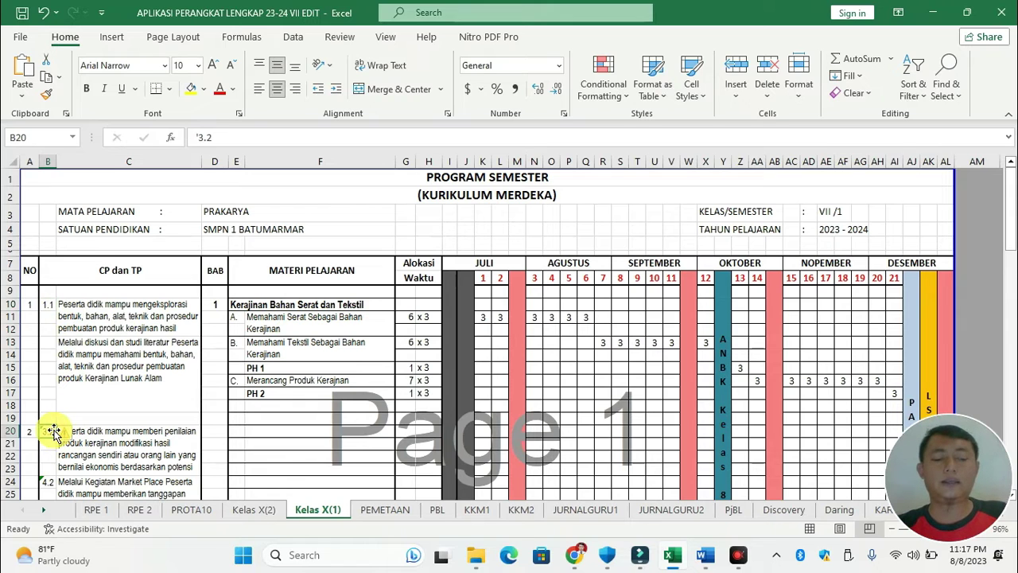
{"action": "type", "text": "1"}
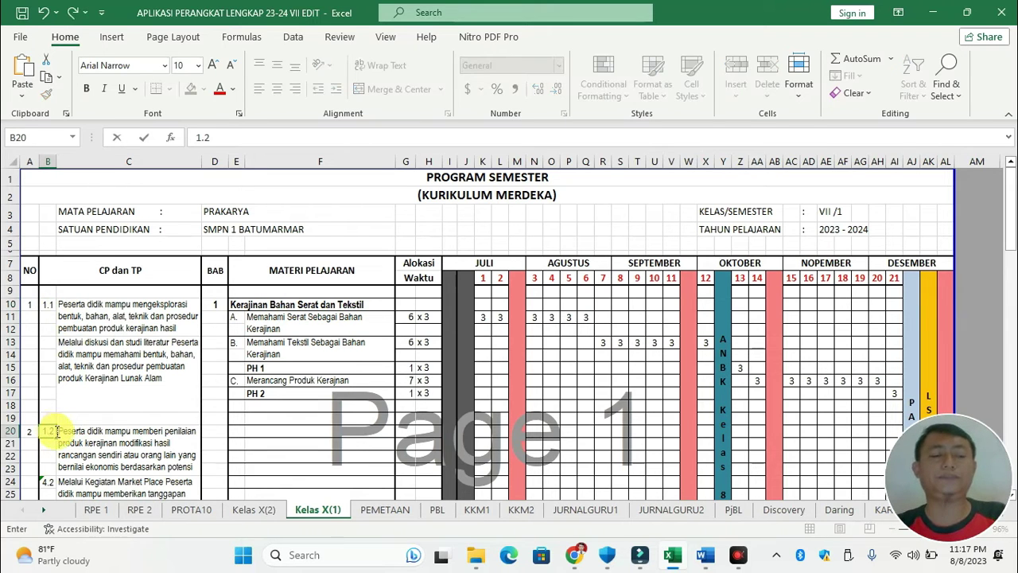
{"action": "left_click", "coordinate": [79, 448]}
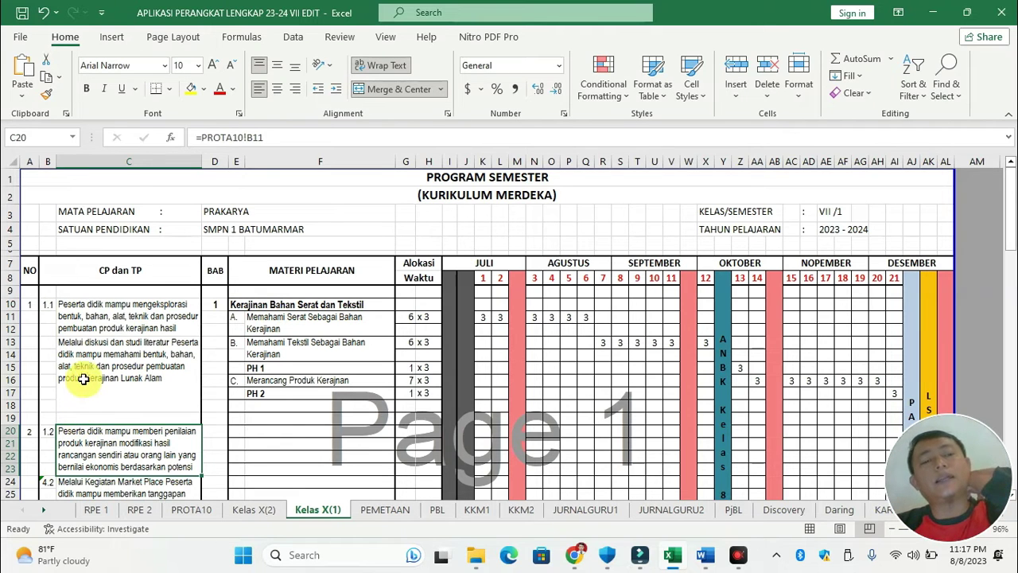
{"action": "left_click", "coordinate": [97, 330]}
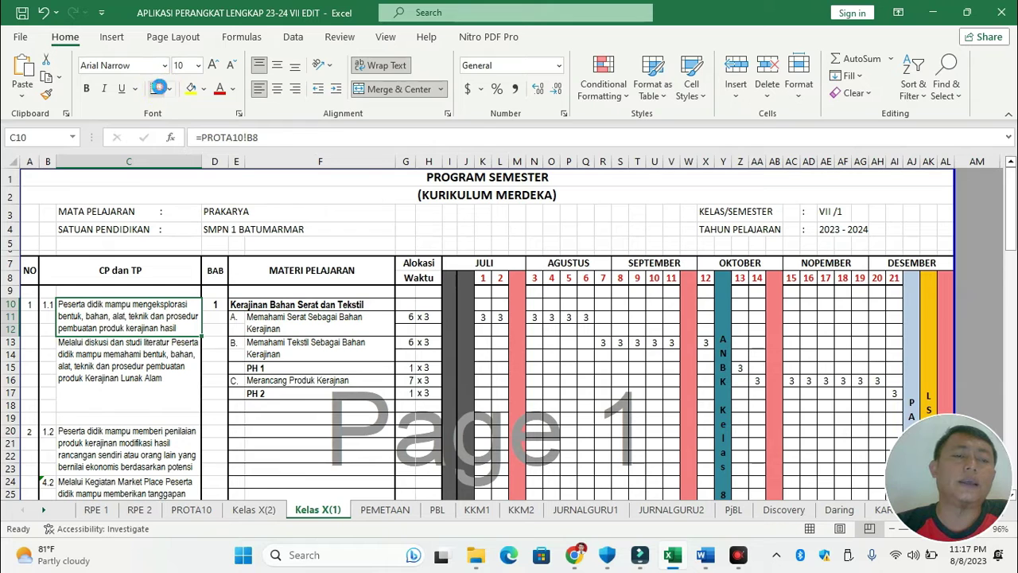
{"action": "left_click", "coordinate": [161, 392]}
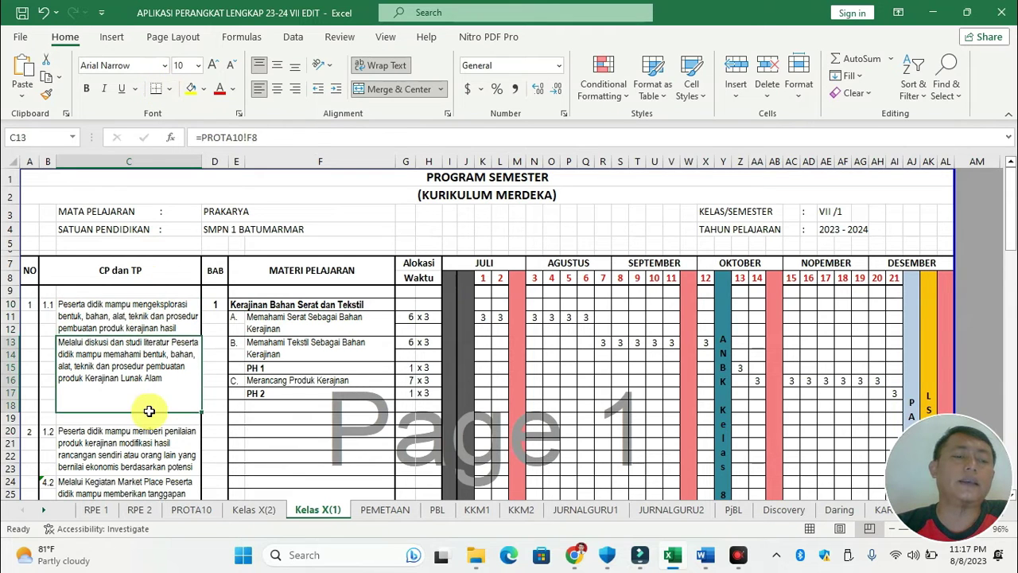
{"action": "key", "text": "Down"}
{"action": "key", "text": "Down"}
{"action": "key", "text": "F2"}
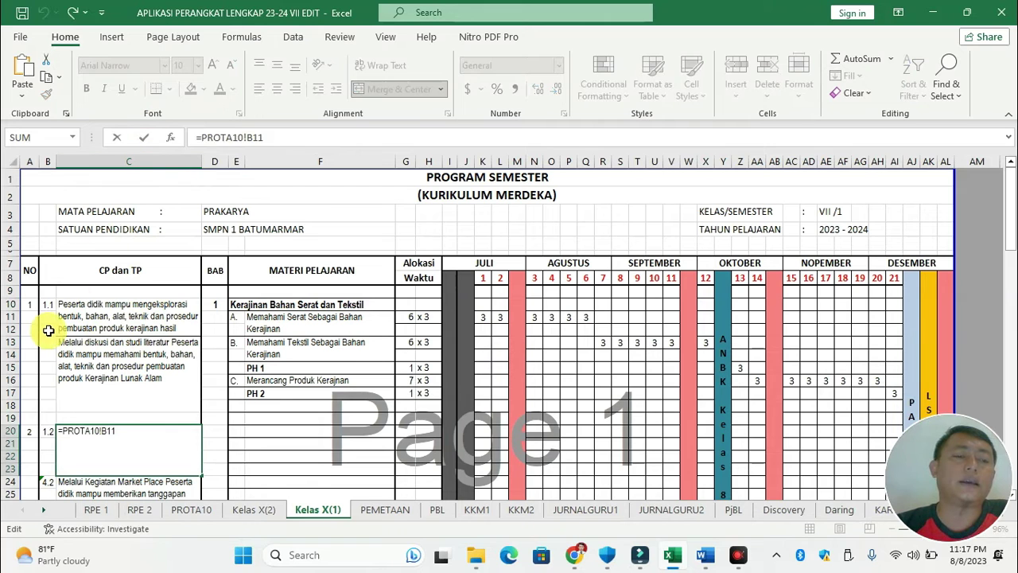
{"action": "left_click", "coordinate": [136, 322]}
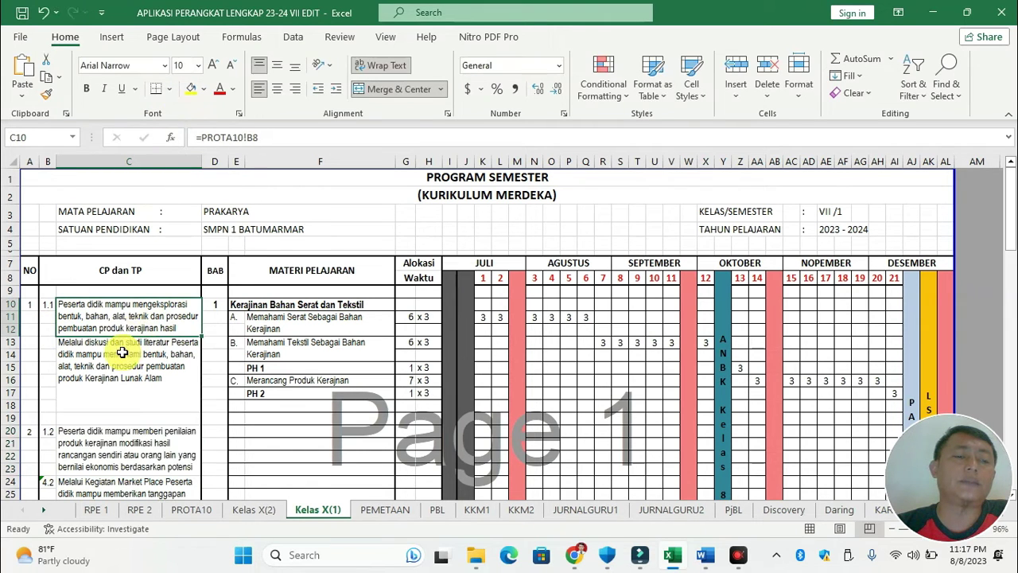
{"action": "left_click", "coordinate": [170, 92]}
{"action": "mouse_move", "coordinate": [222, 500]}
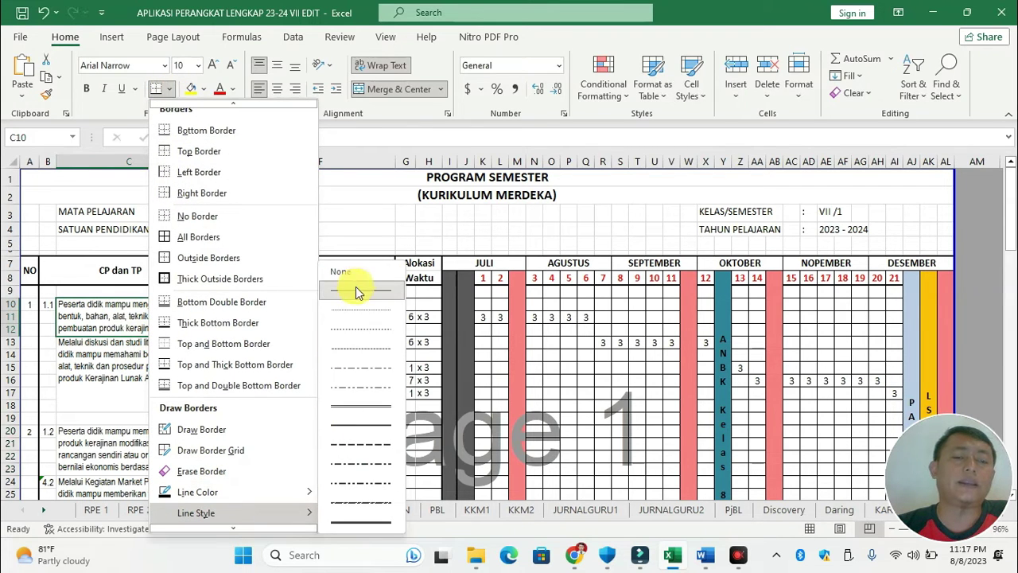
{"action": "left_click", "coordinate": [356, 290]}
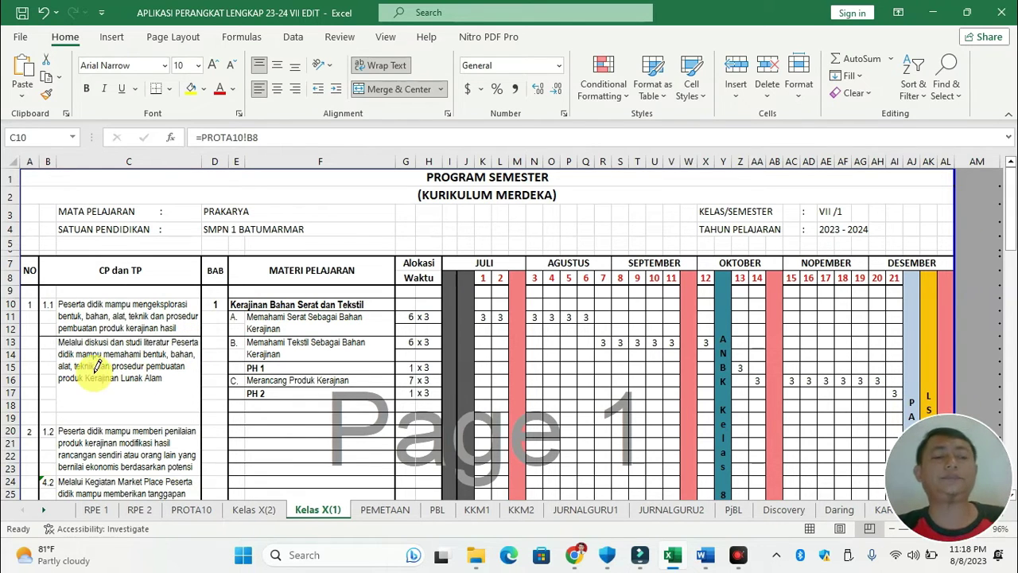
{"action": "key", "text": "Escape"}
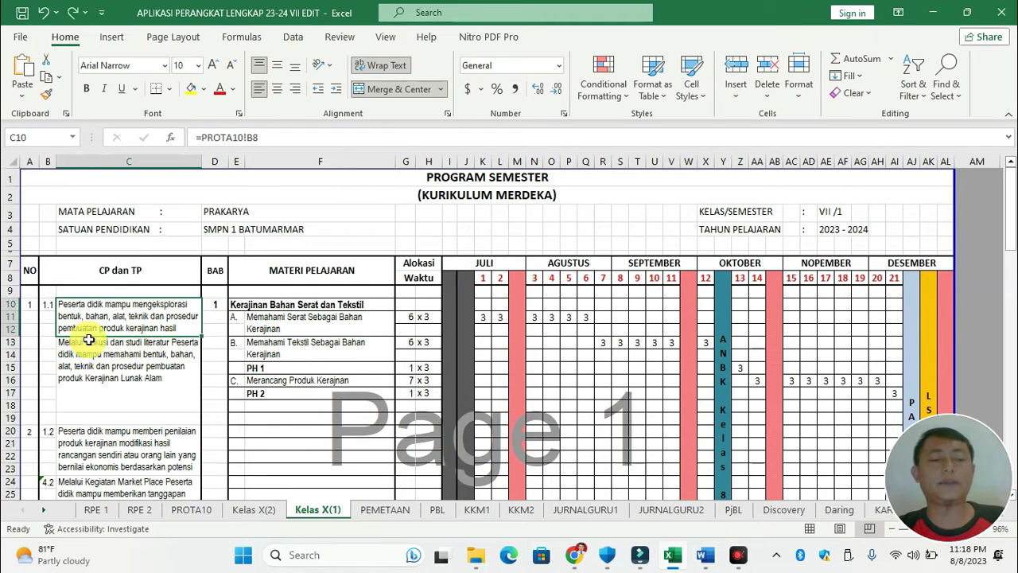
{"action": "key", "text": "Down"}
{"action": "key", "text": "Down"}
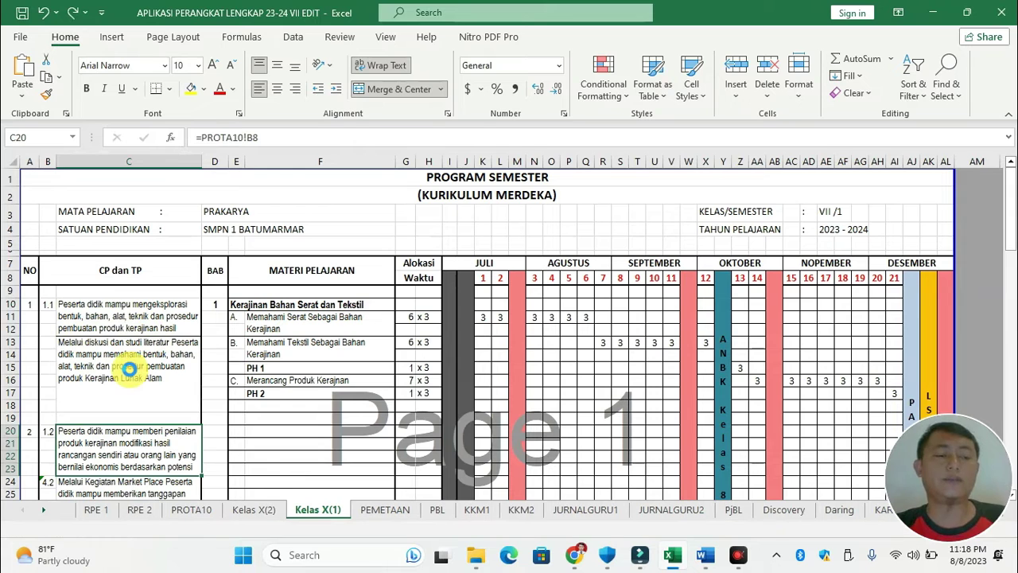
{"action": "left_click", "coordinate": [123, 332]}
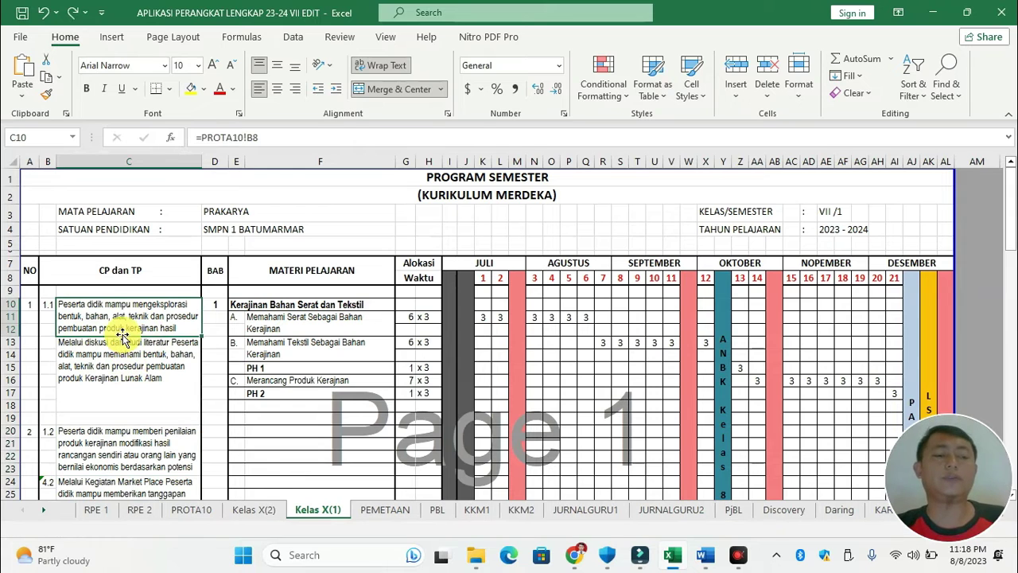
Link cell C20 of Kelas X(1) to the second Capaian Pembelajaran text in PROTA10 cell B9
{"action": "left_click", "coordinate": [143, 417]}
{"action": "scroll", "coordinate": [106, 427], "scroll_direction": "down", "scroll_amount": 2}
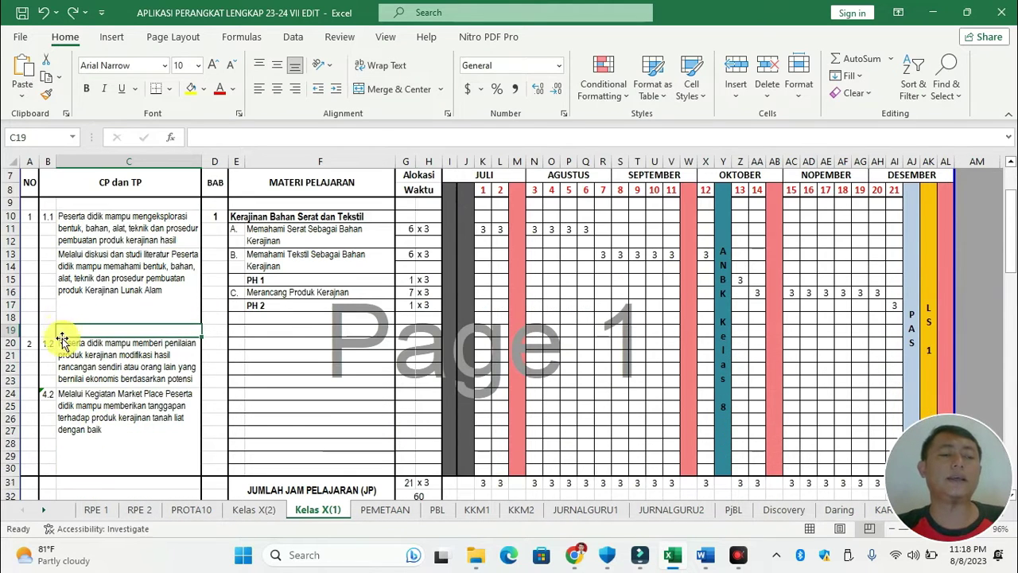
{"action": "left_click", "coordinate": [72, 347]}
{"action": "type", "text": "="}
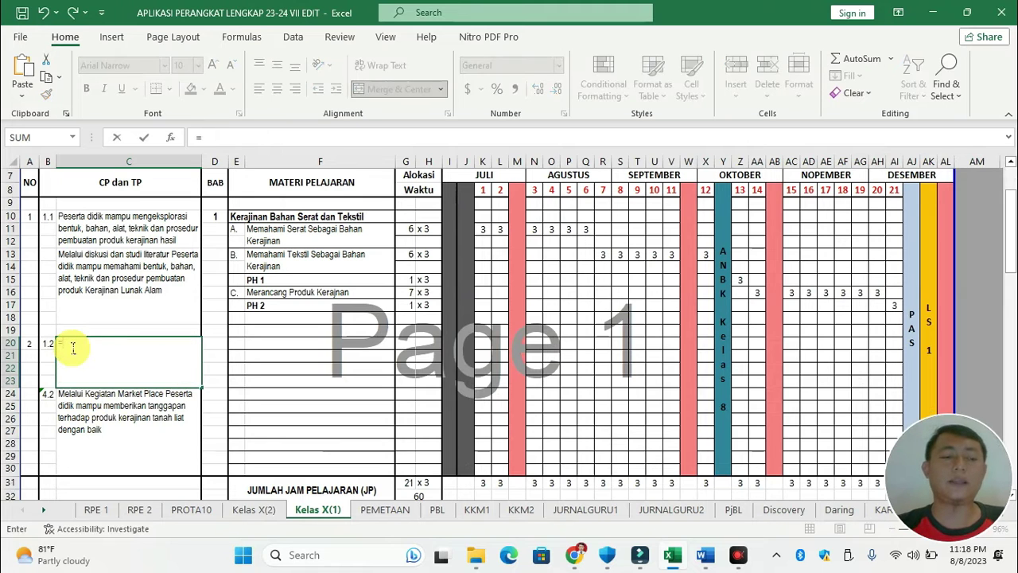
{"action": "left_click", "coordinate": [184, 513]}
{"action": "left_click", "coordinate": [161, 421]}
{"action": "key", "text": "Return"}
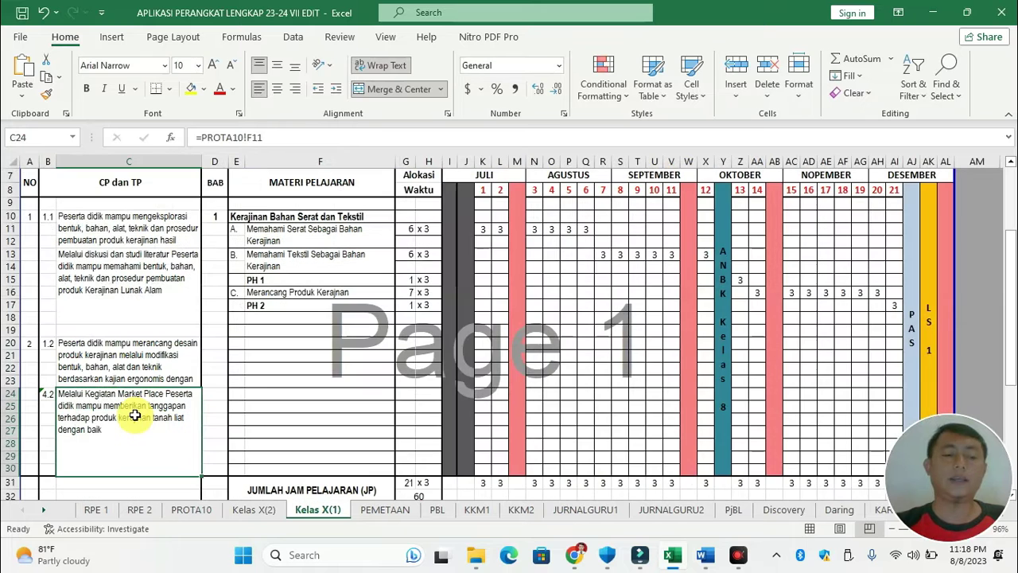
Link cell C24 to the second Tujuan Pembelajaran text in PROTA10 cell F9 and clear the number in B24
{"action": "type", "text": "="}
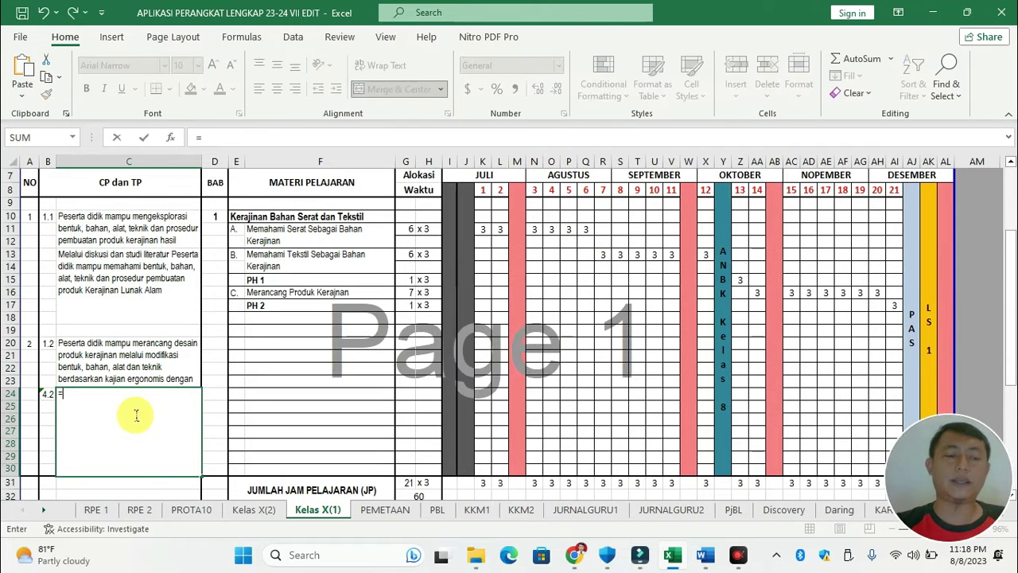
{"action": "left_click", "coordinate": [182, 512]}
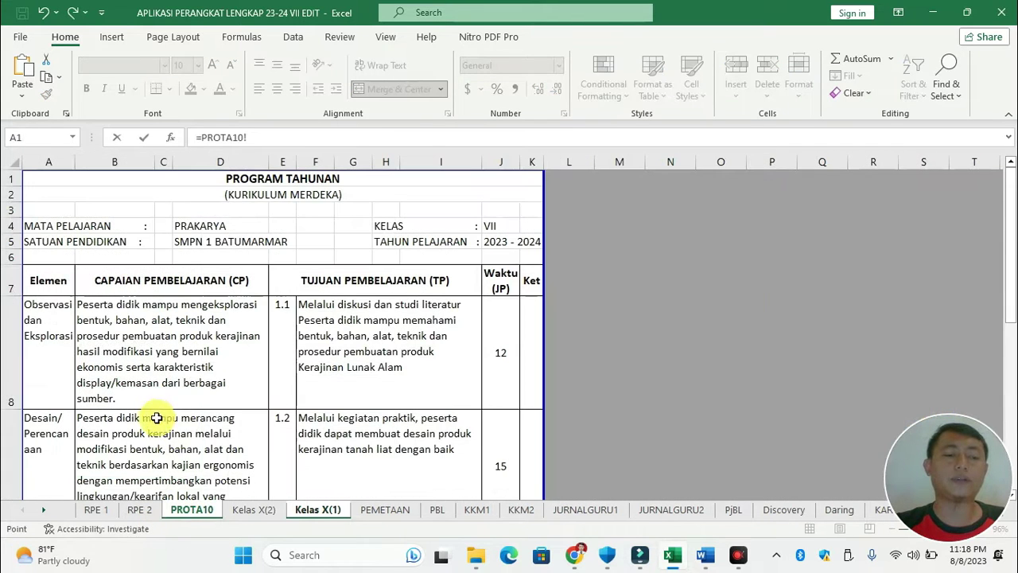
{"action": "left_click", "coordinate": [377, 447]}
{"action": "key", "text": "Return"}
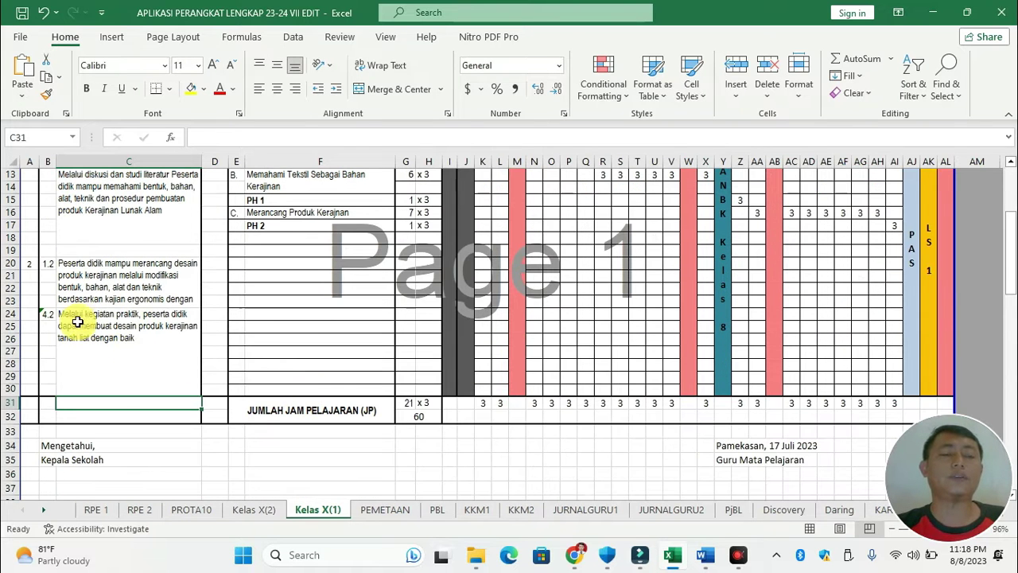
{"action": "left_click", "coordinate": [50, 316]}
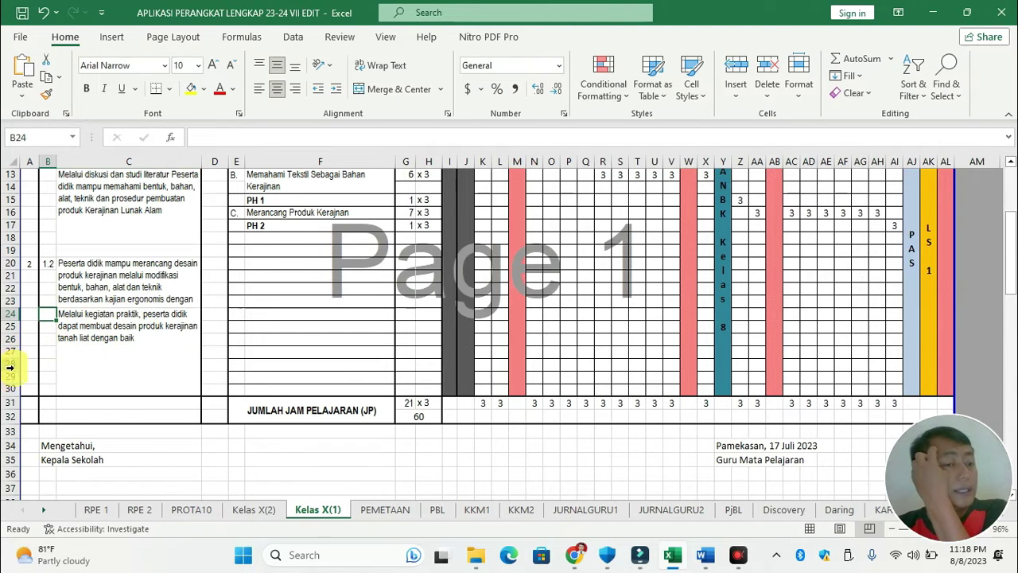
Unmerge the Tujuan Pembelajaran block C24:C30, merge only C24:C27 instead, and left-align its text
{"action": "left_click_drag", "start_coordinate": [10, 388], "coordinate": [4, 350]}
{"action": "left_click", "coordinate": [102, 366]}
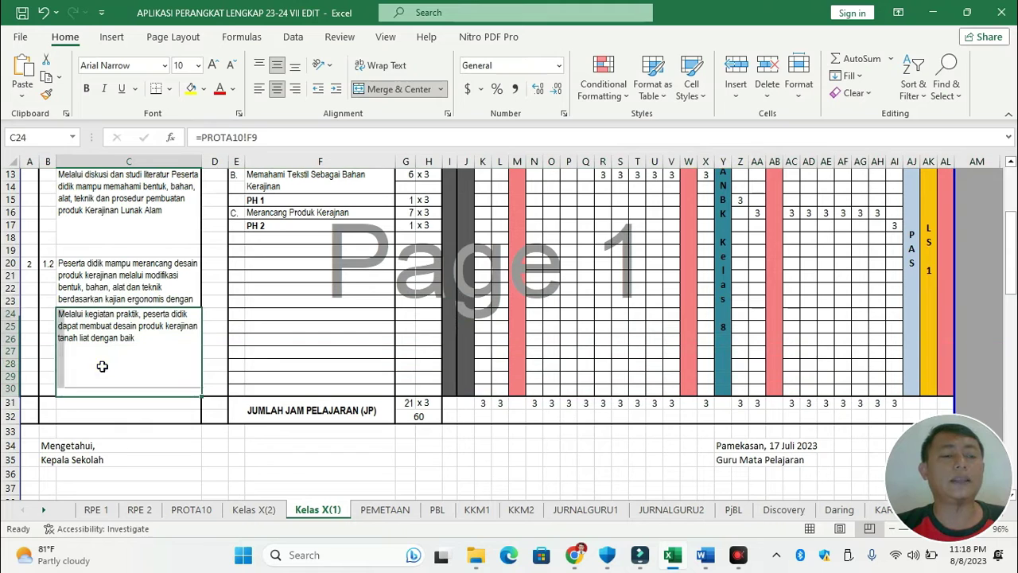
{"action": "left_click", "coordinate": [411, 90]}
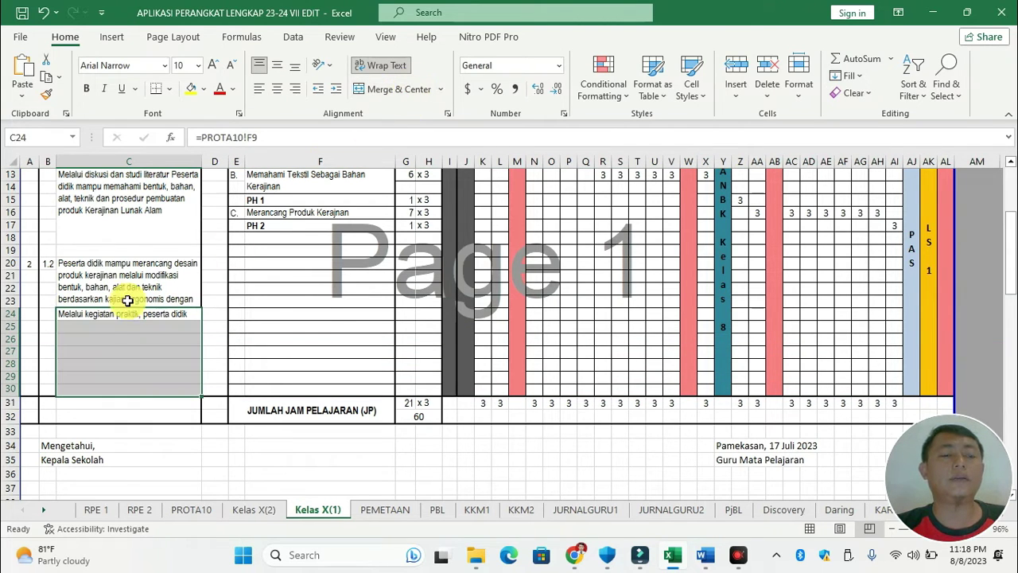
{"action": "left_click_drag", "start_coordinate": [105, 314], "coordinate": [109, 351]}
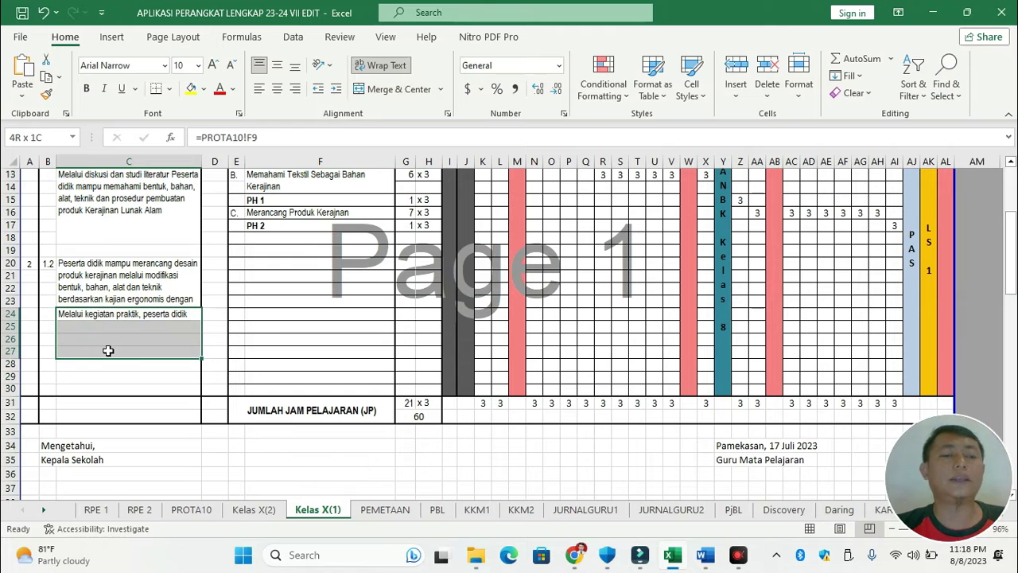
{"action": "left_click", "coordinate": [362, 90]}
{"action": "left_click", "coordinate": [259, 90]}
{"action": "left_click", "coordinate": [169, 347]}
Insert blank table rows at row 28 in four batches of 2, 4, 8 and 8 rows
{"action": "left_click", "coordinate": [69, 377]}
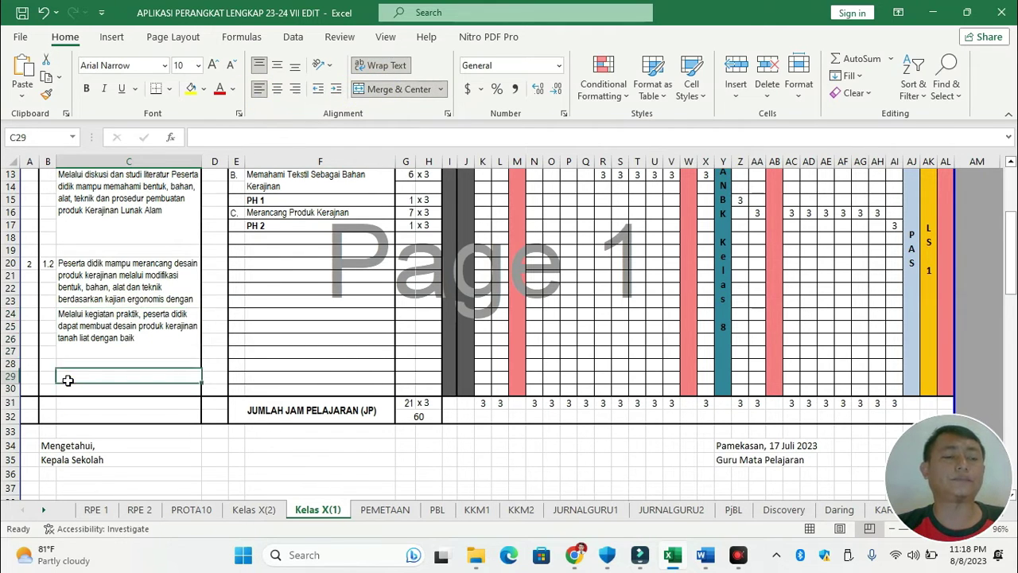
{"action": "left_click_drag", "start_coordinate": [6, 364], "coordinate": [7, 377]}
{"action": "right_click", "coordinate": [12, 381]}
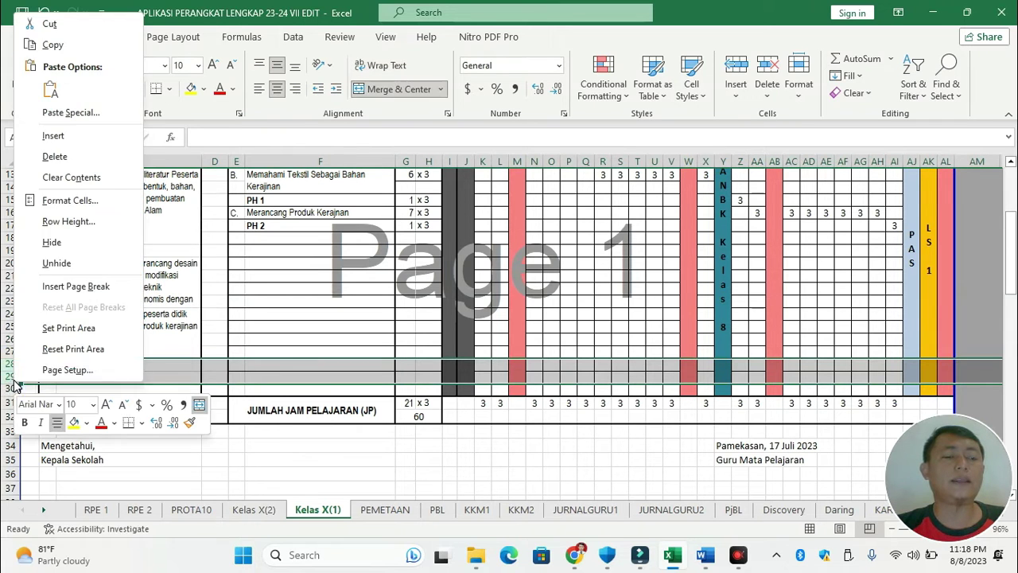
{"action": "left_click", "coordinate": [53, 135]}
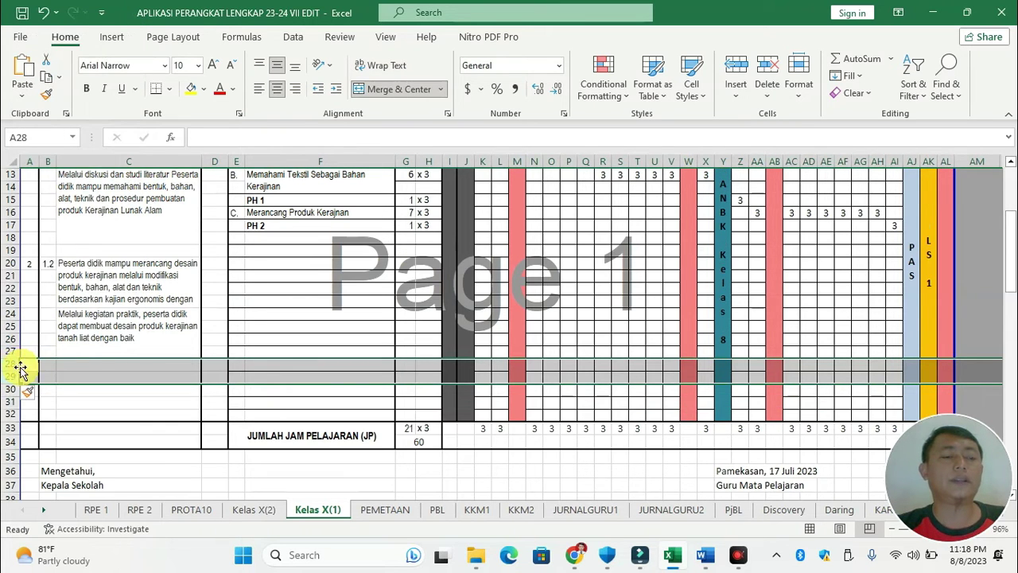
{"action": "left_click_drag", "start_coordinate": [11, 365], "coordinate": [10, 402]}
{"action": "right_click", "coordinate": [9, 402]}
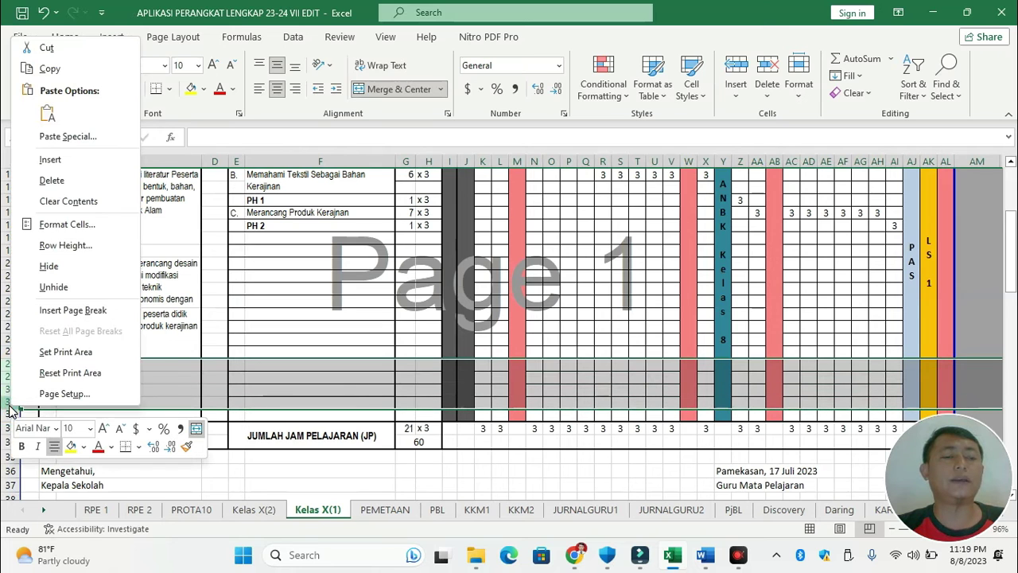
{"action": "left_click", "coordinate": [51, 160]}
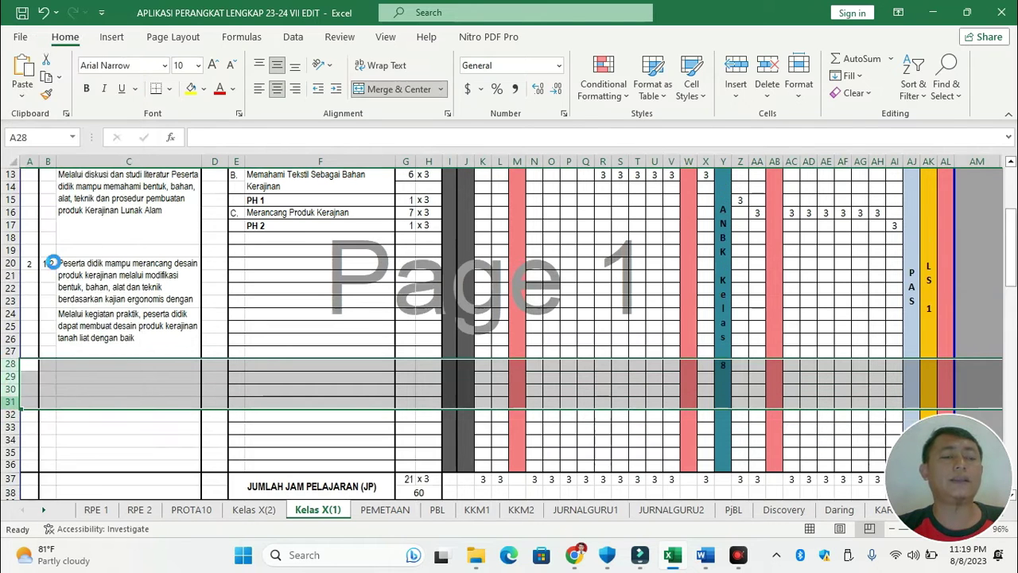
{"action": "left_click_drag", "start_coordinate": [11, 364], "coordinate": [9, 451]}
{"action": "right_click", "coordinate": [9, 451]}
{"action": "left_click", "coordinate": [40, 203]}
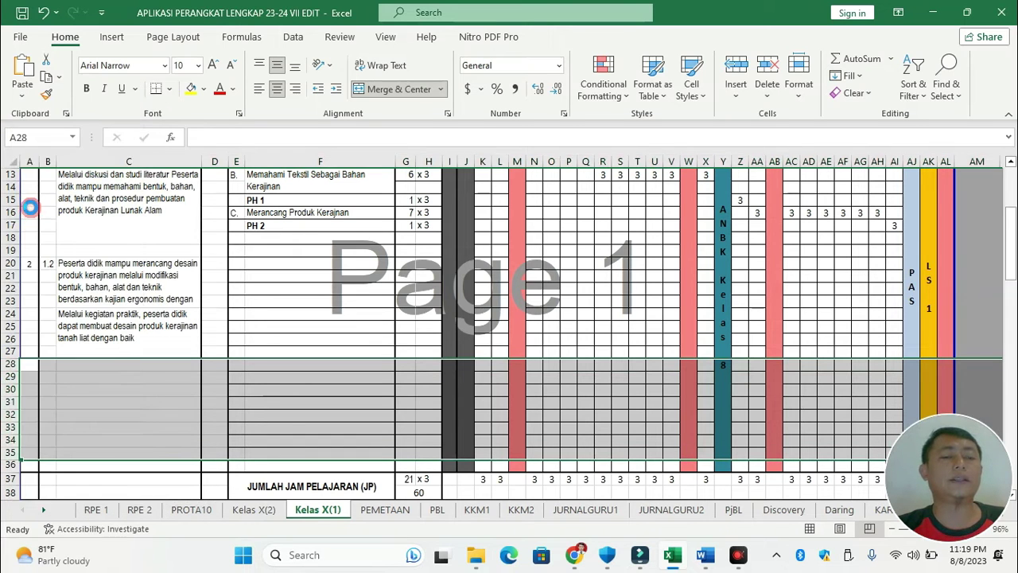
{"action": "right_click", "coordinate": [6, 388]}
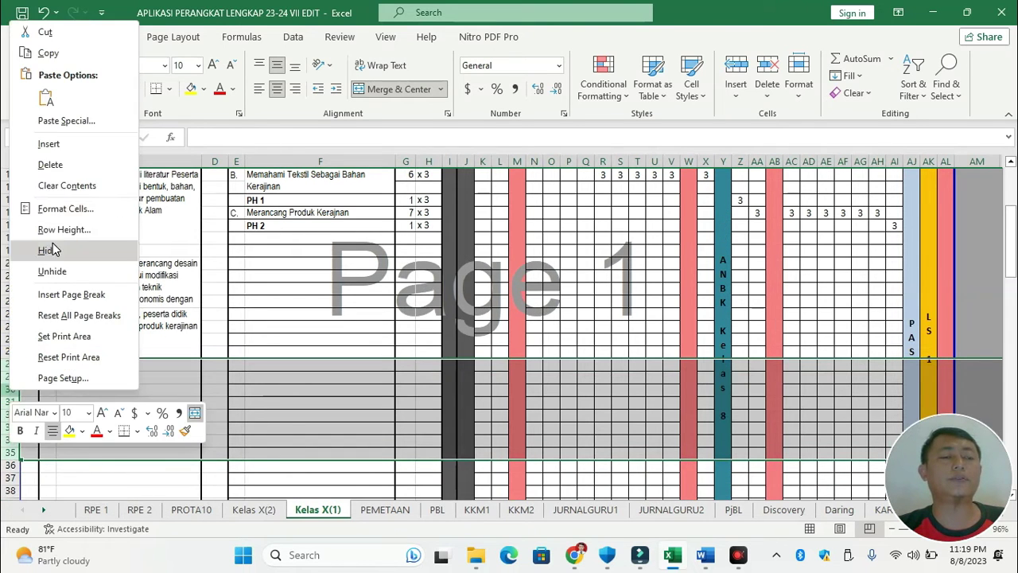
{"action": "left_click", "coordinate": [45, 157]}
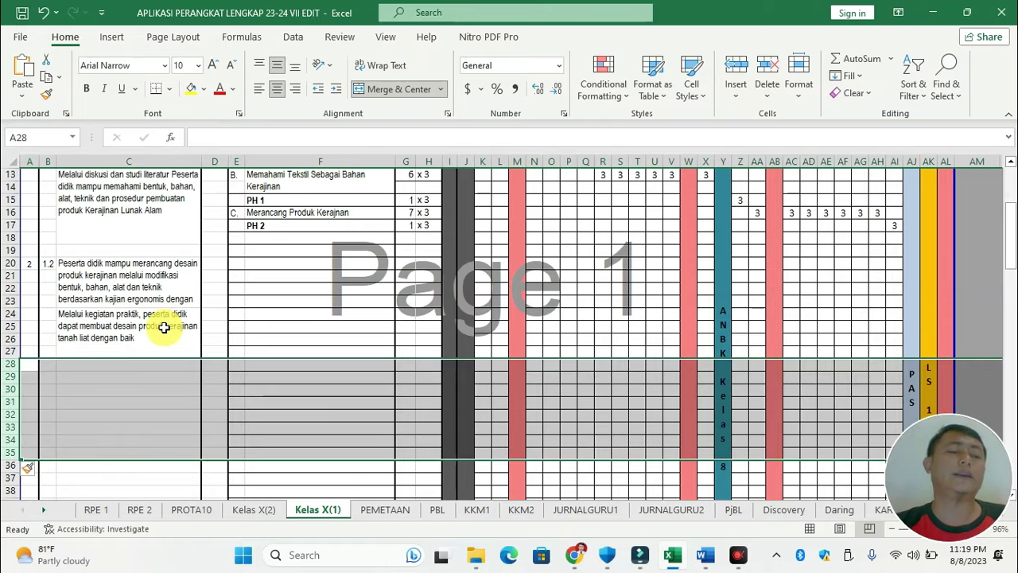
Delete the spare row 18 beneath the first entry's Tujuan Pembelajaran text
{"action": "scroll", "coordinate": [163, 327], "scroll_direction": "up", "scroll_amount": 1}
{"action": "left_click", "coordinate": [210, 276]}
{"action": "left_click", "coordinate": [127, 274]}
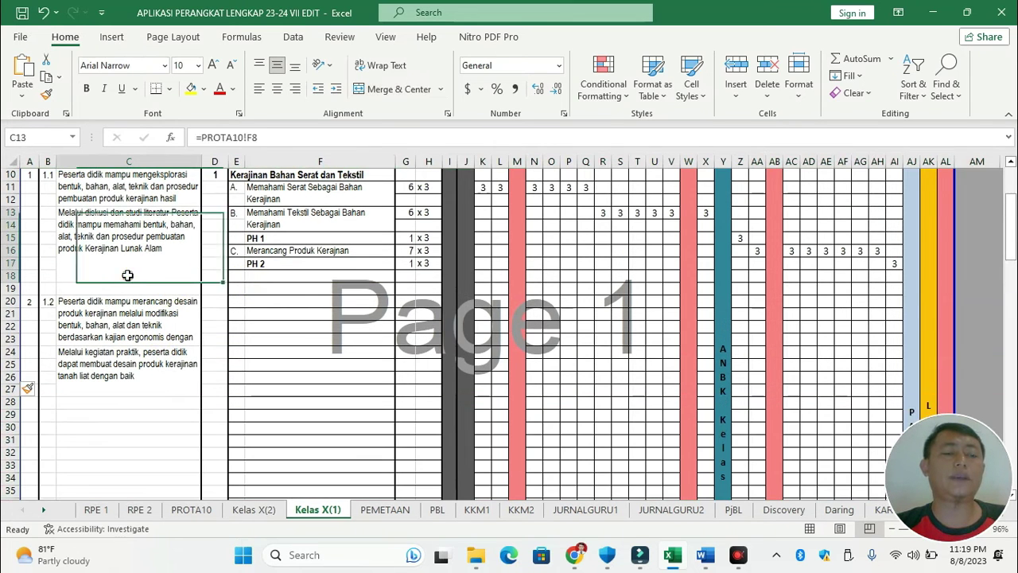
{"action": "right_click", "coordinate": [11, 275]}
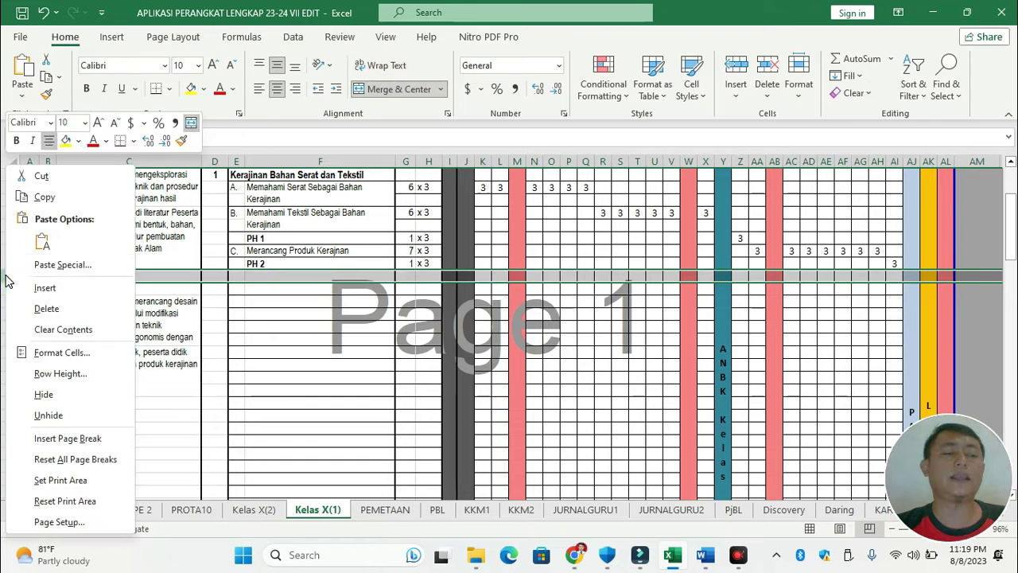
{"action": "left_click", "coordinate": [72, 305]}
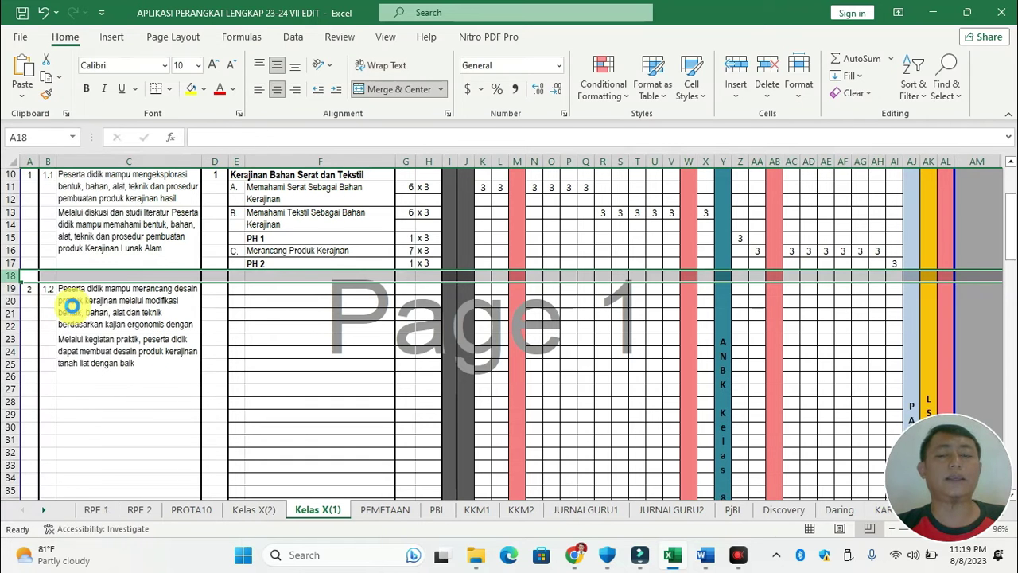
{"action": "left_click", "coordinate": [146, 314]}
{"action": "scroll", "coordinate": [174, 312], "scroll_direction": "up", "scroll_amount": 1}
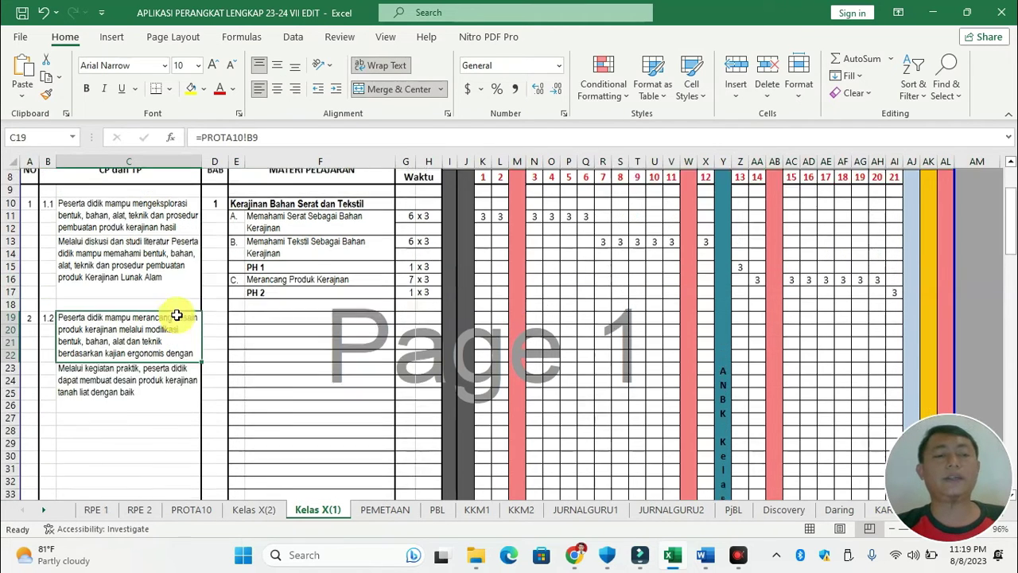
{"action": "left_click", "coordinate": [274, 350]}
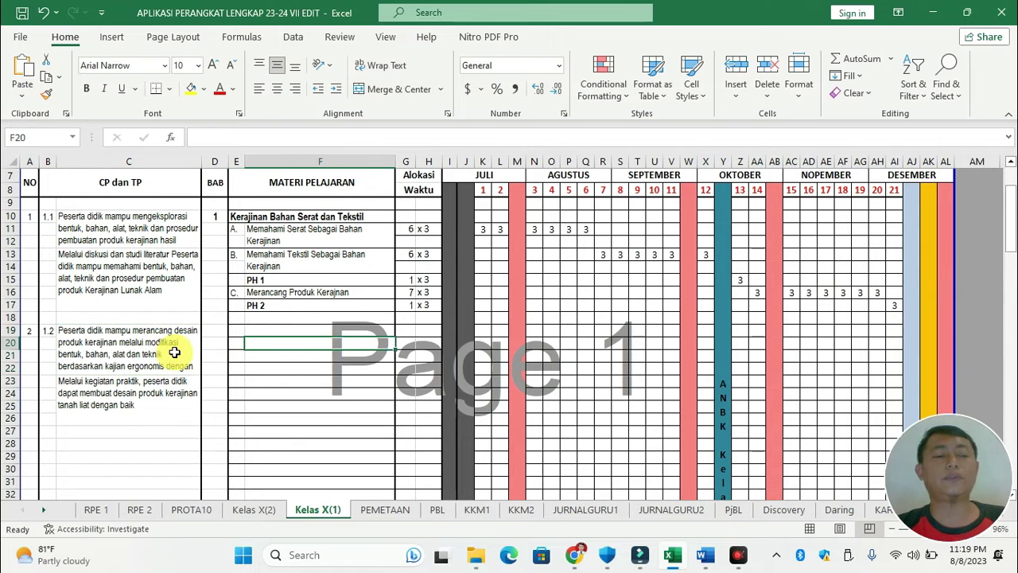
Number the two Tujuan Pembelajaran texts, entering 1.1 in cell B13 and 1.2 in cell B23
{"action": "scroll", "coordinate": [172, 352], "scroll_direction": "up", "scroll_amount": 1}
{"action": "left_click", "coordinate": [49, 289]}
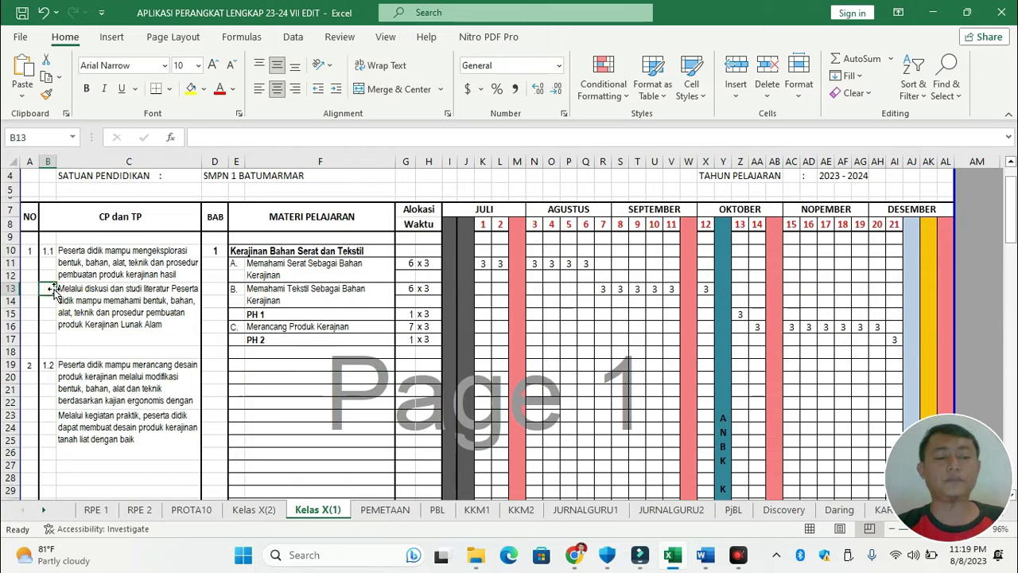
{"action": "type", "text": "1."}
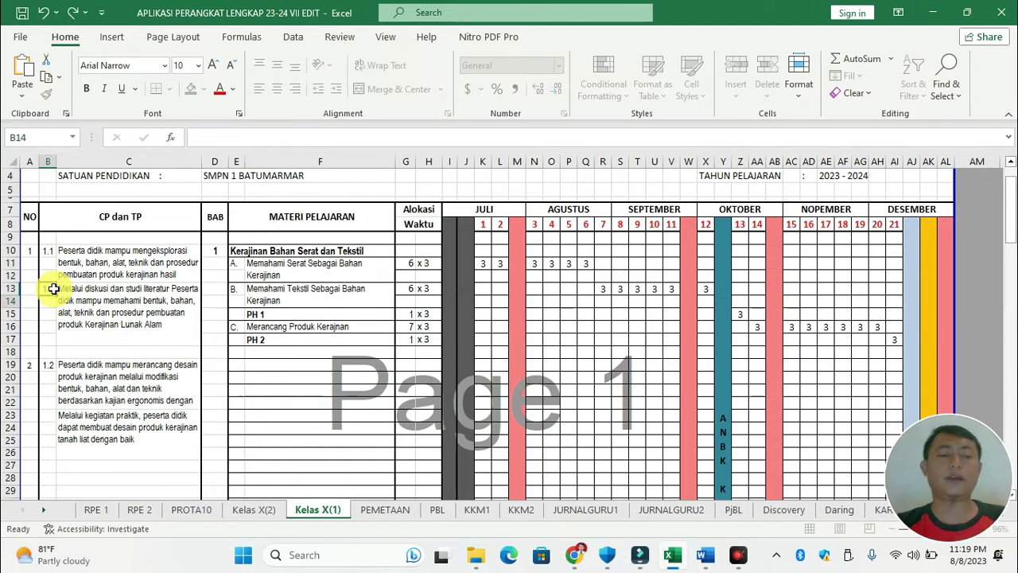
{"action": "key", "text": "Return"}
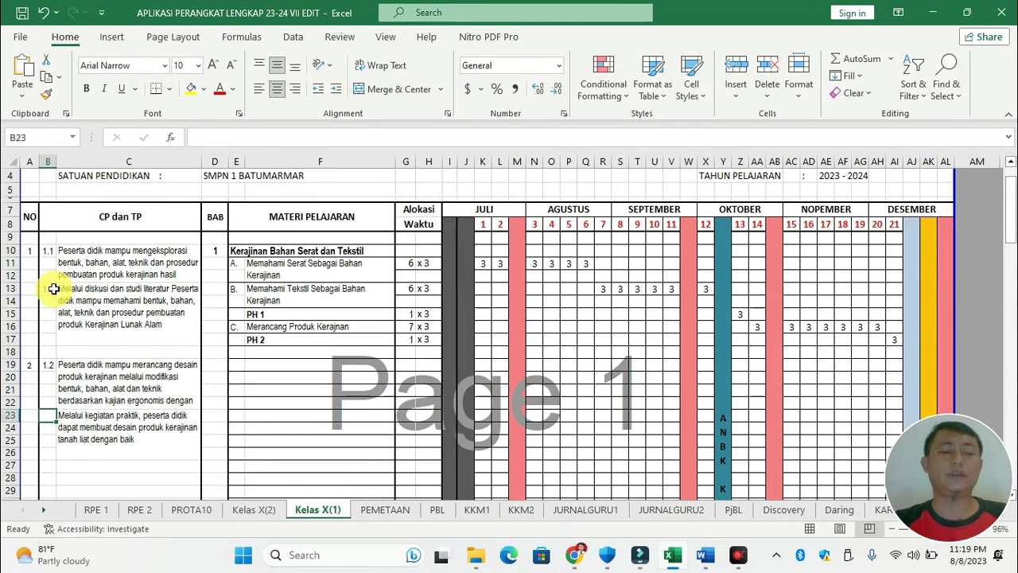
{"action": "type", "text": "1"}
{"action": "key", "text": "Return"}
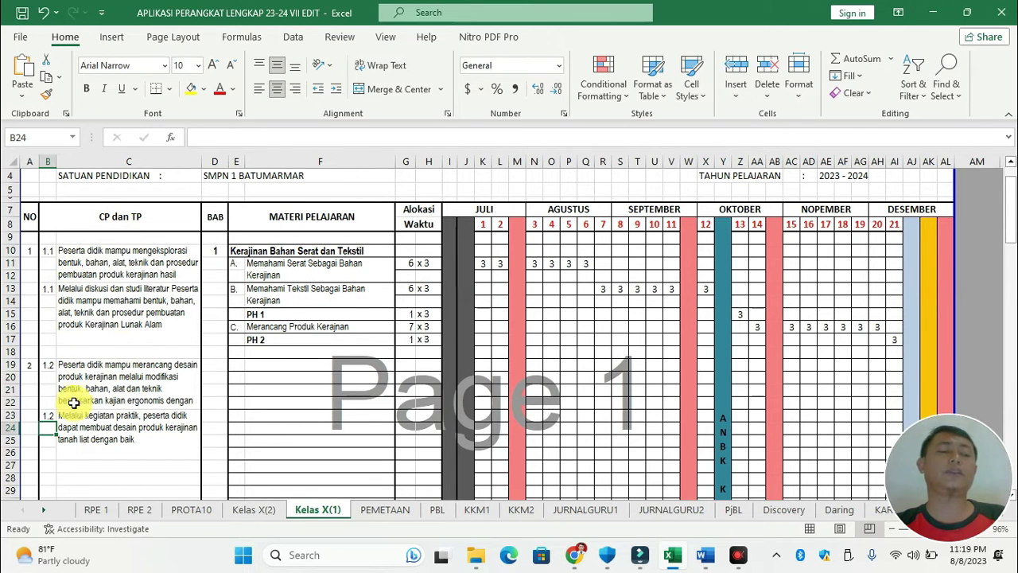
{"action": "scroll", "coordinate": [71, 408], "scroll_direction": "down", "scroll_amount": 1}
{"action": "scroll", "coordinate": [71, 408], "scroll_direction": "down", "scroll_amount": 1}
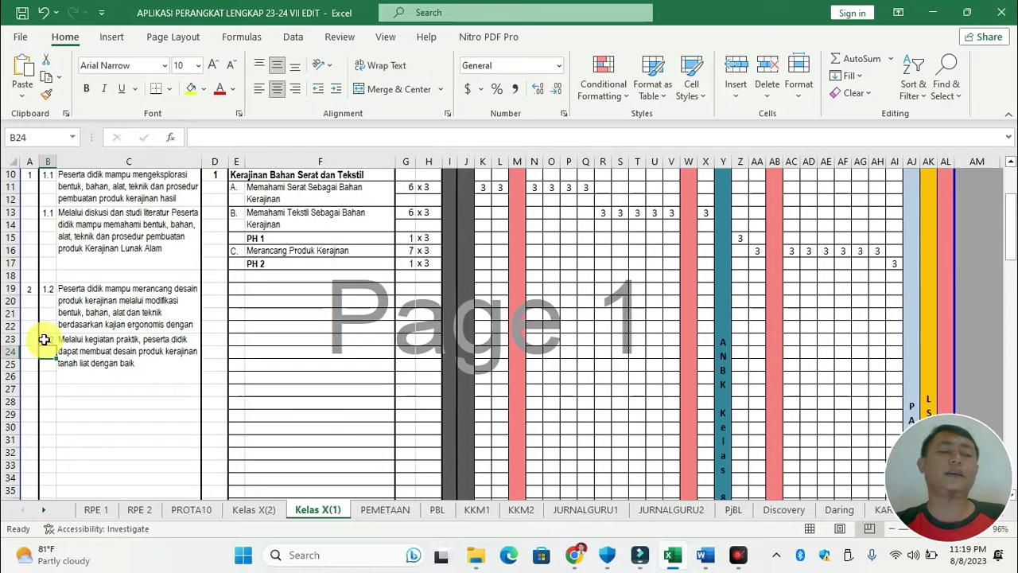
Number the third entry by entering 1.3 in cell B27
{"action": "left_click", "coordinate": [51, 392]}
{"action": "type", "text": "1"}
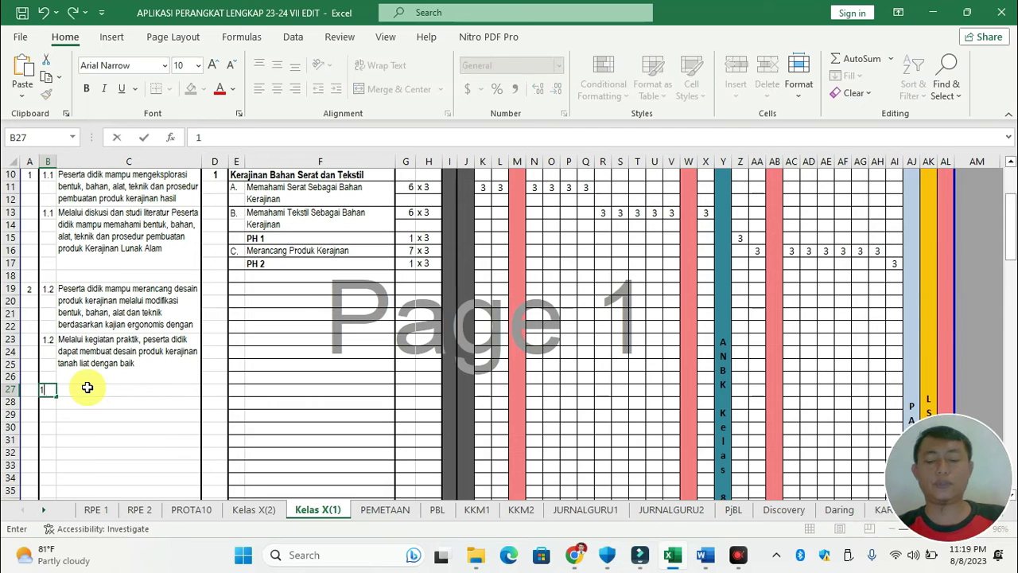
{"action": "type", "text": ".3"}
{"action": "key", "text": "Return"}
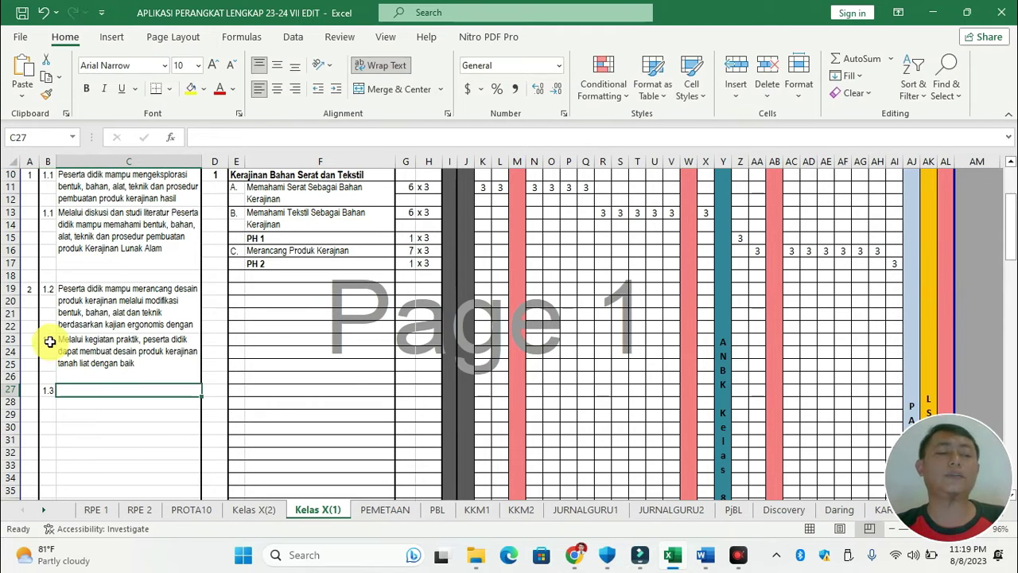
Clear the numbers in B23 and B13 beside the two Tujuan Pembelajaran texts
{"action": "left_click", "coordinate": [49, 339]}
{"action": "key", "text": "Delete"}
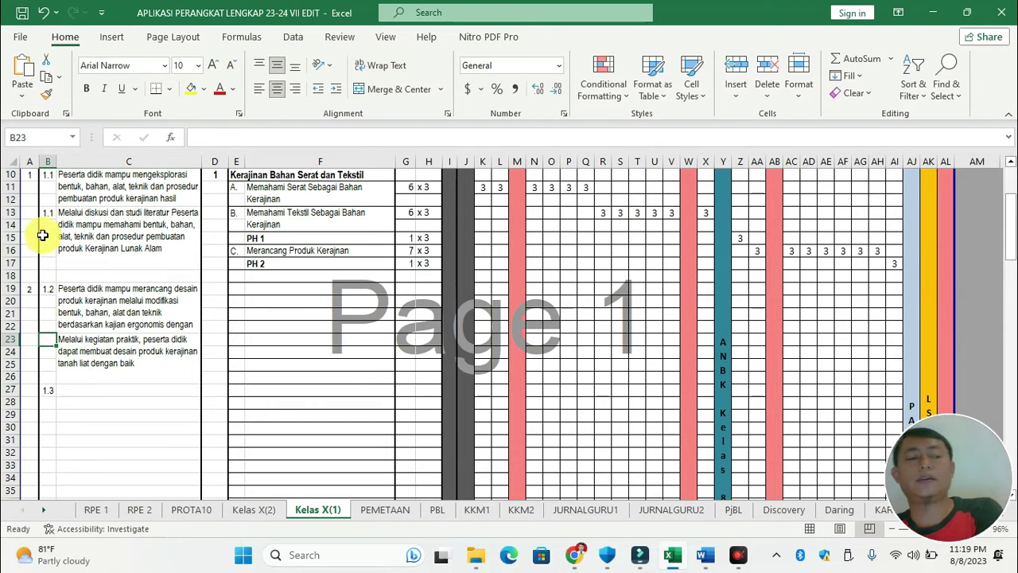
{"action": "left_click", "coordinate": [121, 306]}
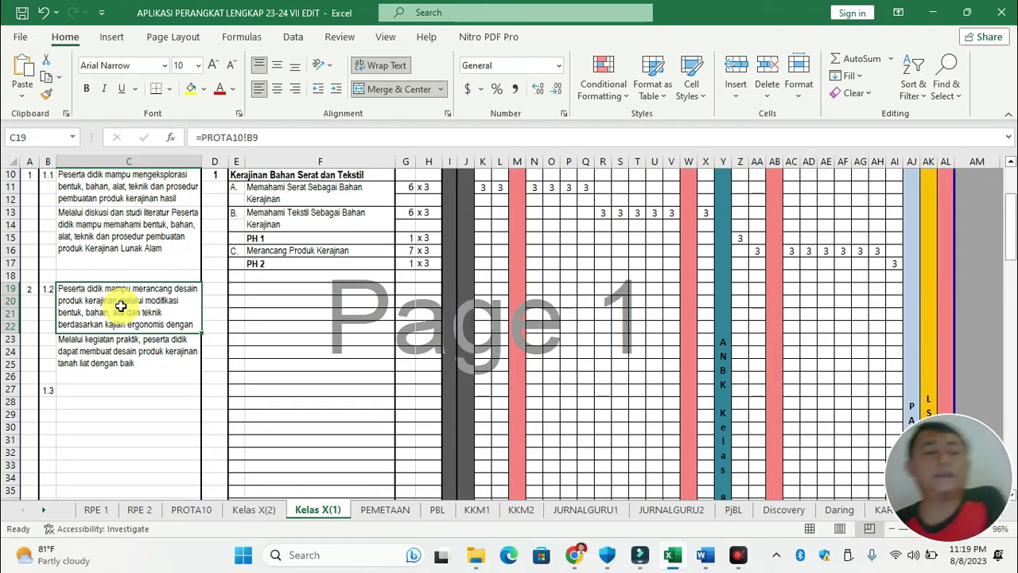
Link cell C27 to the Produk element's Capaian Pembelajaran text with the formula =PROTA10!B10
{"action": "left_click", "coordinate": [92, 391]}
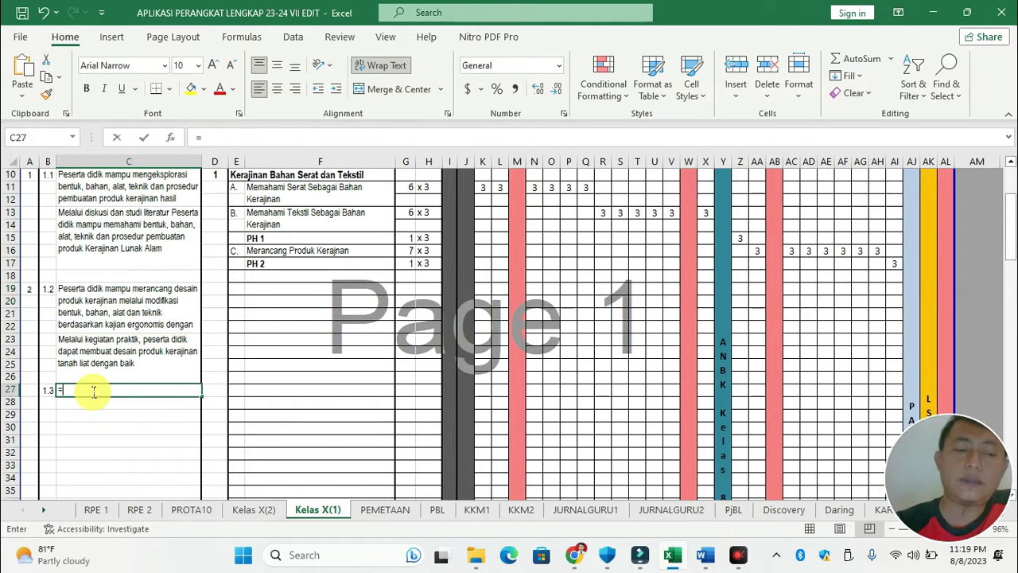
{"action": "type", "text": "="}
{"action": "left_click", "coordinate": [192, 509]}
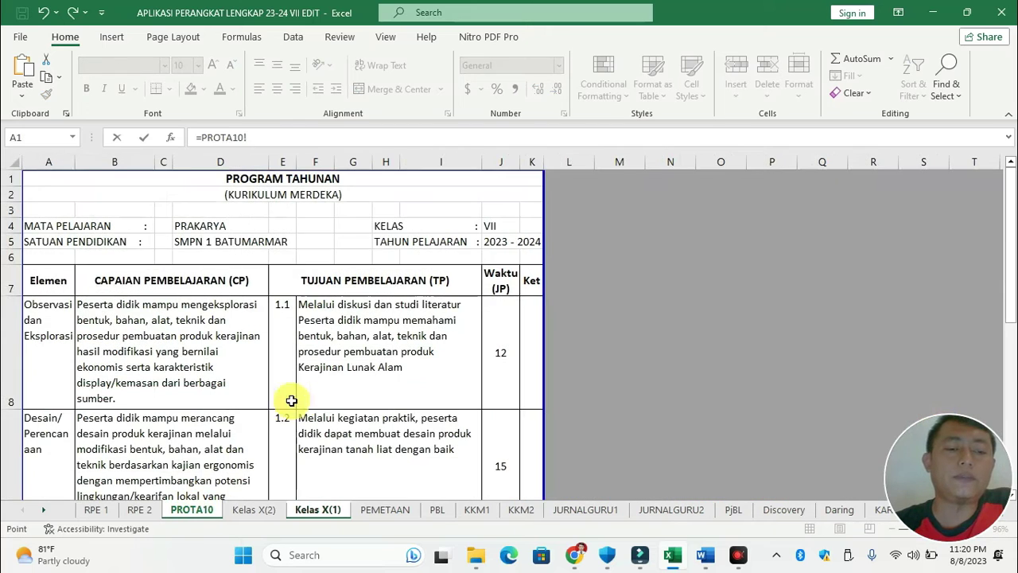
{"action": "scroll", "coordinate": [170, 455], "scroll_direction": "down", "scroll_amount": 2}
{"action": "left_click", "coordinate": [165, 451]}
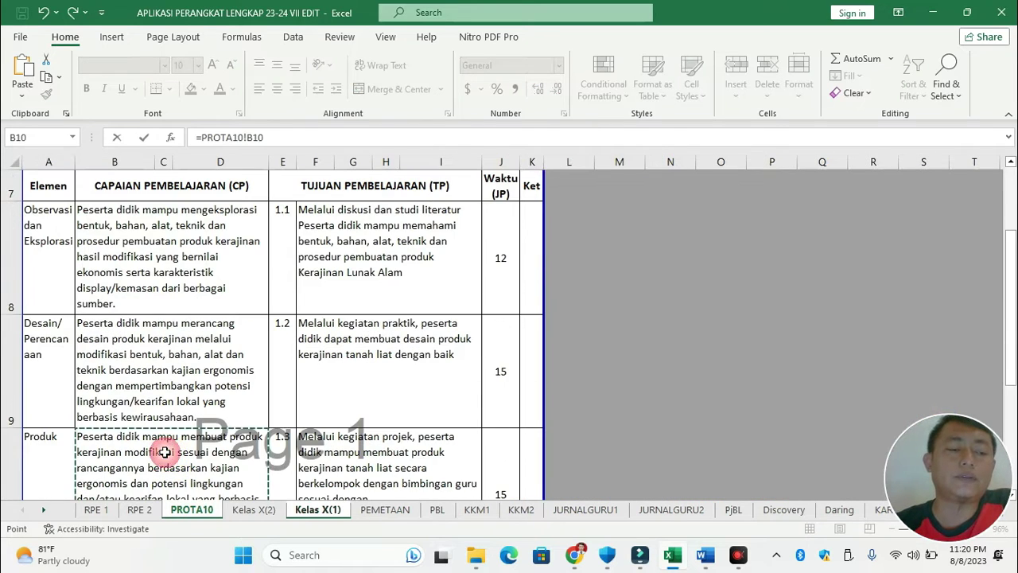
{"action": "scroll", "coordinate": [164, 437], "scroll_direction": "down", "scroll_amount": 1}
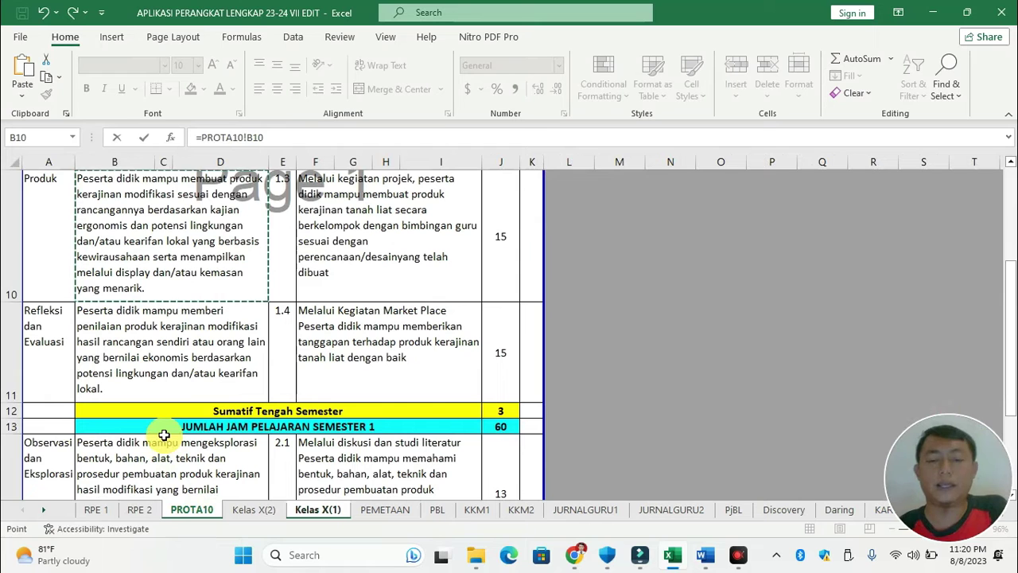
{"action": "key", "text": "Return"}
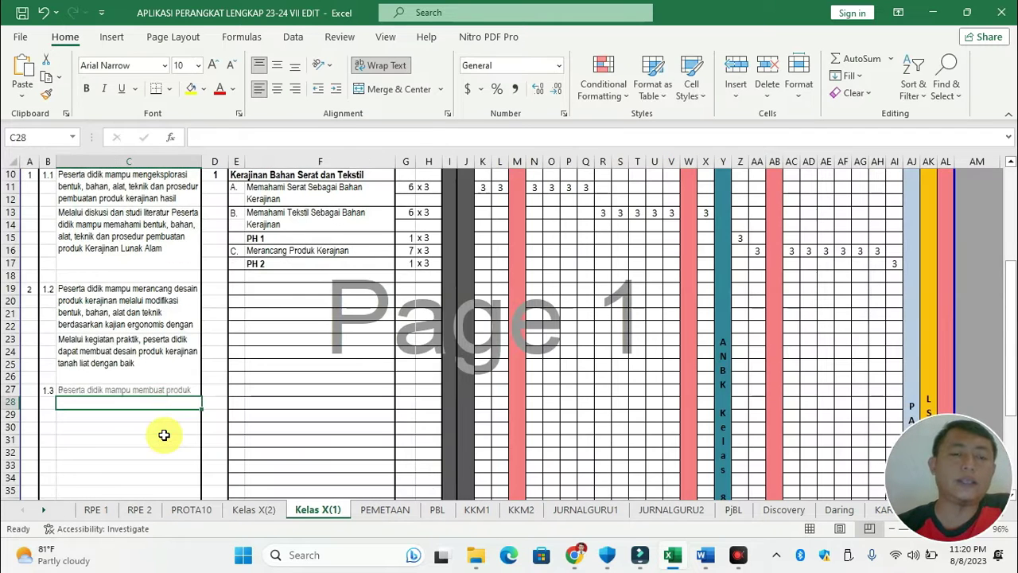
{"action": "double_click", "coordinate": [148, 390]}
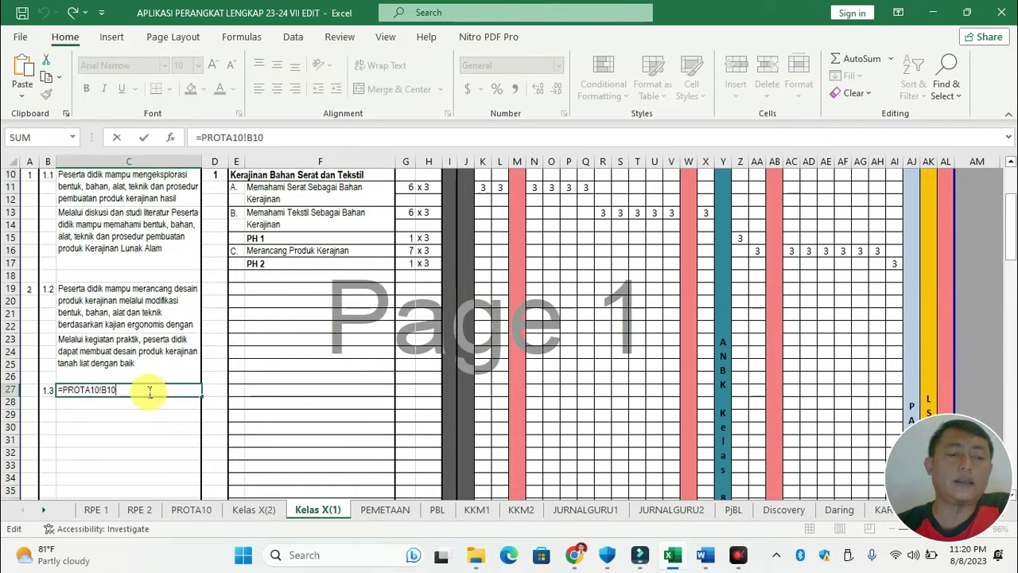
{"action": "key", "text": "Escape"}
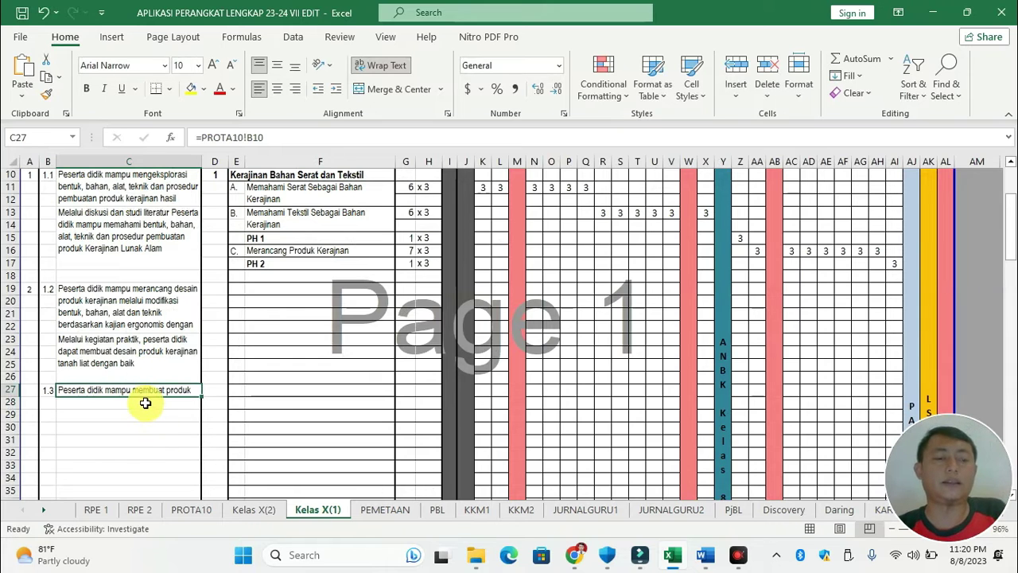
Try merging the linked text block over C27:C30 and over C27:C32, left-aligning its text each time
{"action": "left_click_drag", "start_coordinate": [144, 389], "coordinate": [151, 430]}
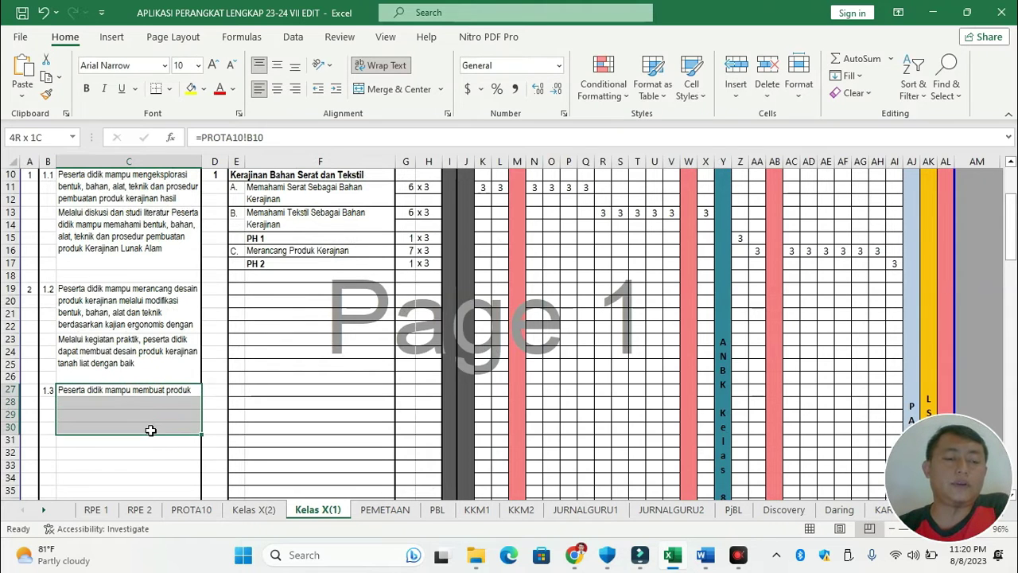
{"action": "left_click", "coordinate": [375, 88]}
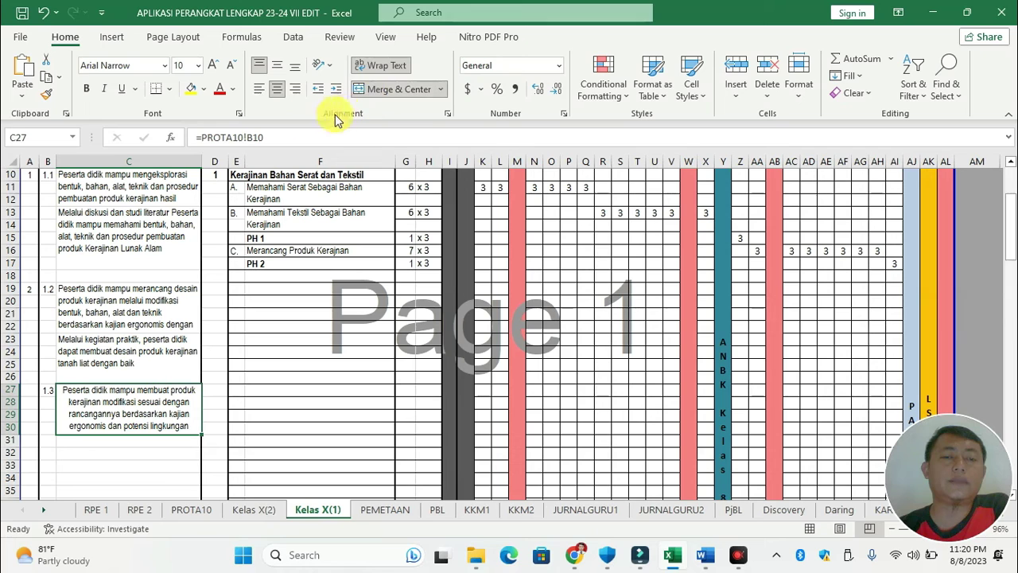
{"action": "left_click", "coordinate": [260, 88]}
{"action": "left_click_drag", "start_coordinate": [154, 390], "coordinate": [157, 452]}
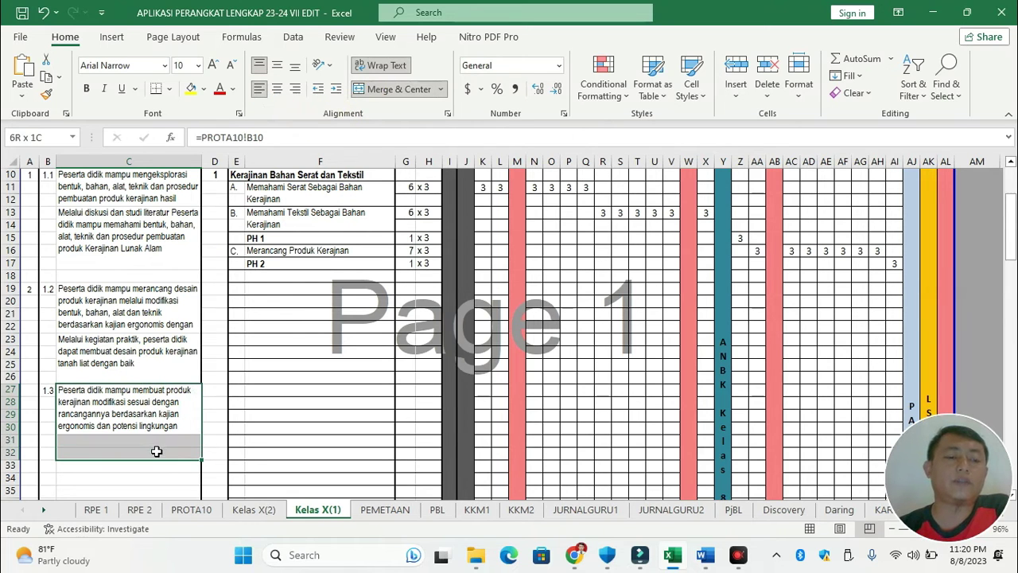
{"action": "left_click", "coordinate": [374, 89]}
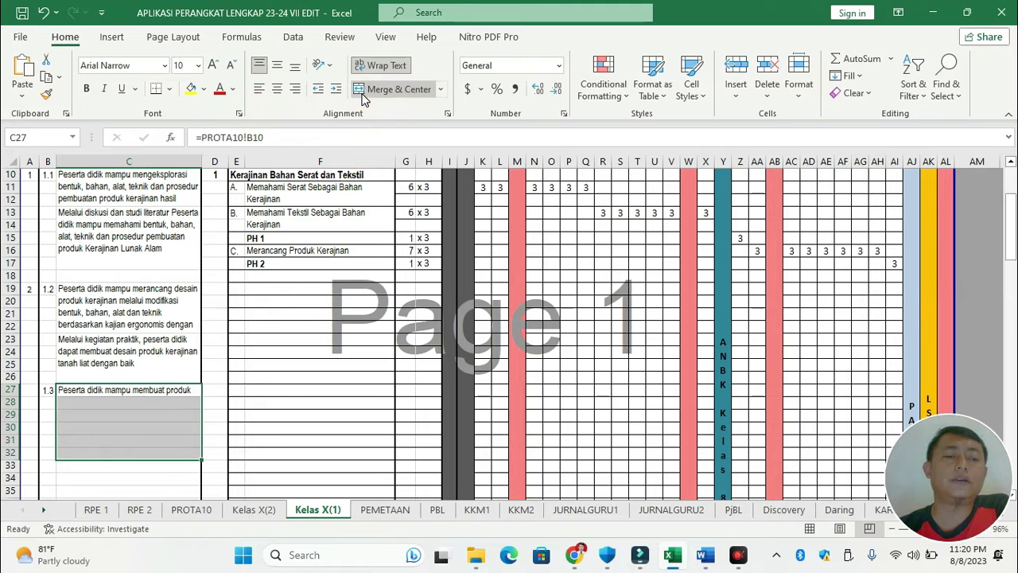
{"action": "left_click", "coordinate": [394, 88]}
{"action": "left_click", "coordinate": [259, 89]}
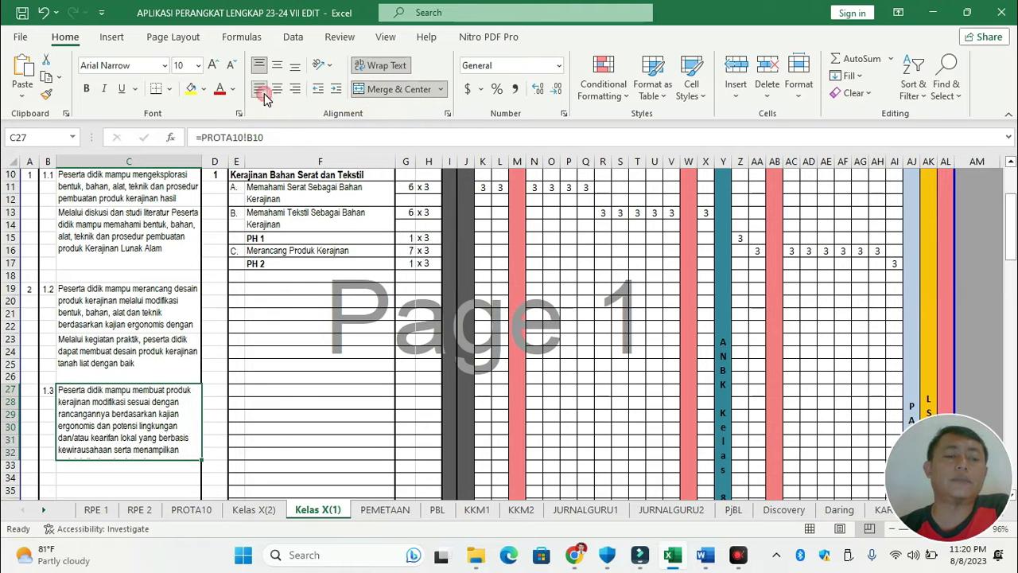
Unmerge the C27:C32 block, merge C27:C35 instead, and left-align its text
{"action": "left_click_drag", "start_coordinate": [138, 459], "coordinate": [139, 493]}
{"action": "left_click", "coordinate": [371, 89]}
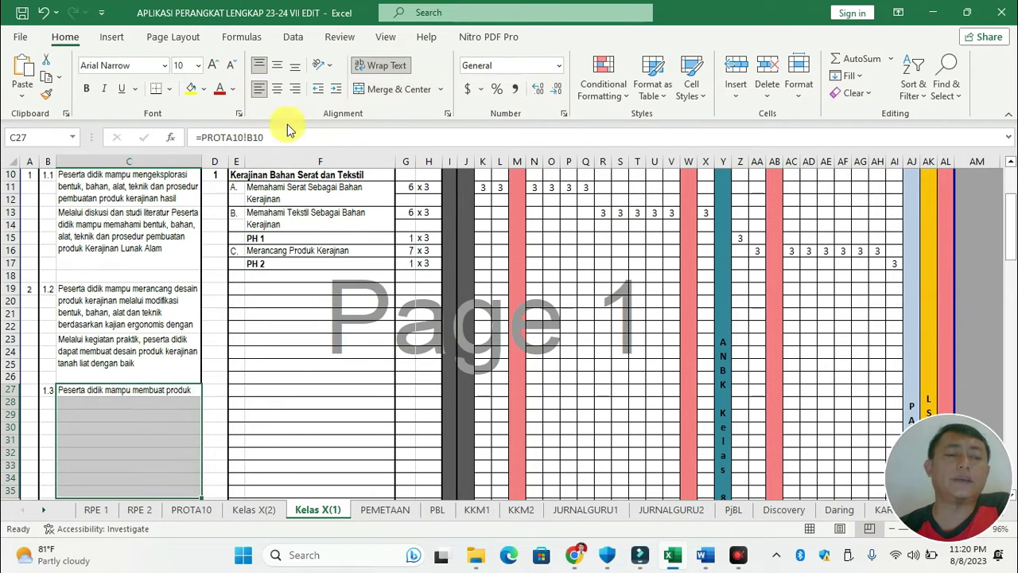
{"action": "left_click", "coordinate": [371, 89]}
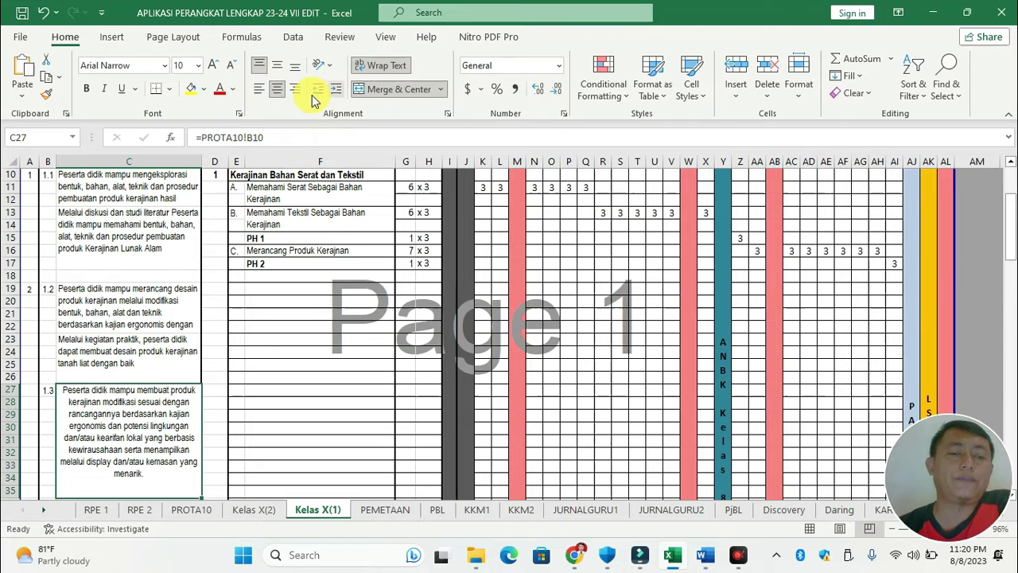
Delete the spare row 35 beneath the 1.3 Capaian Pembelajaran text
{"action": "scroll", "coordinate": [286, 338], "scroll_direction": "down", "scroll_amount": 2}
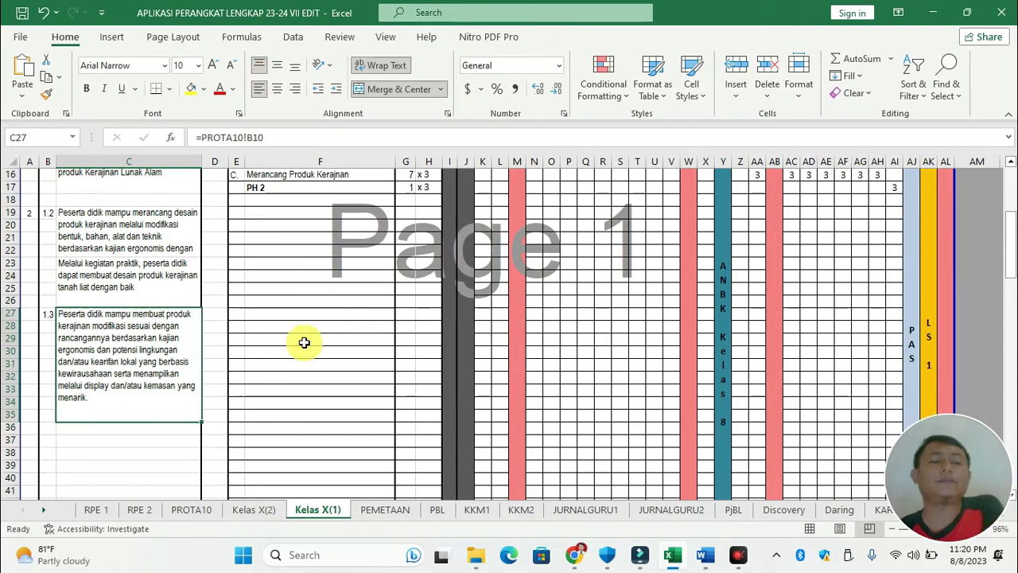
{"action": "right_click", "coordinate": [11, 415]}
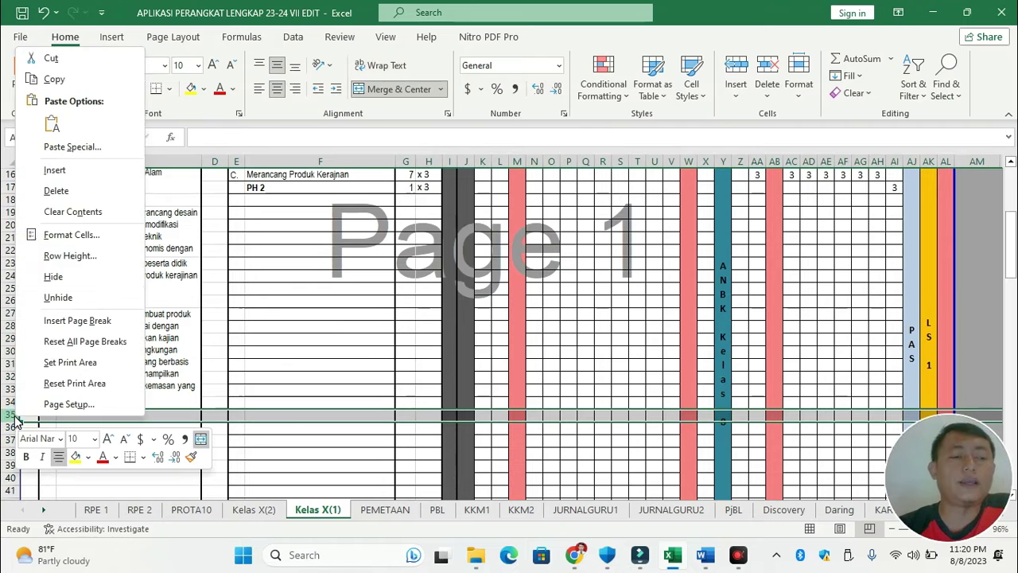
{"action": "left_click", "coordinate": [47, 188]}
{"action": "left_click", "coordinate": [133, 328]}
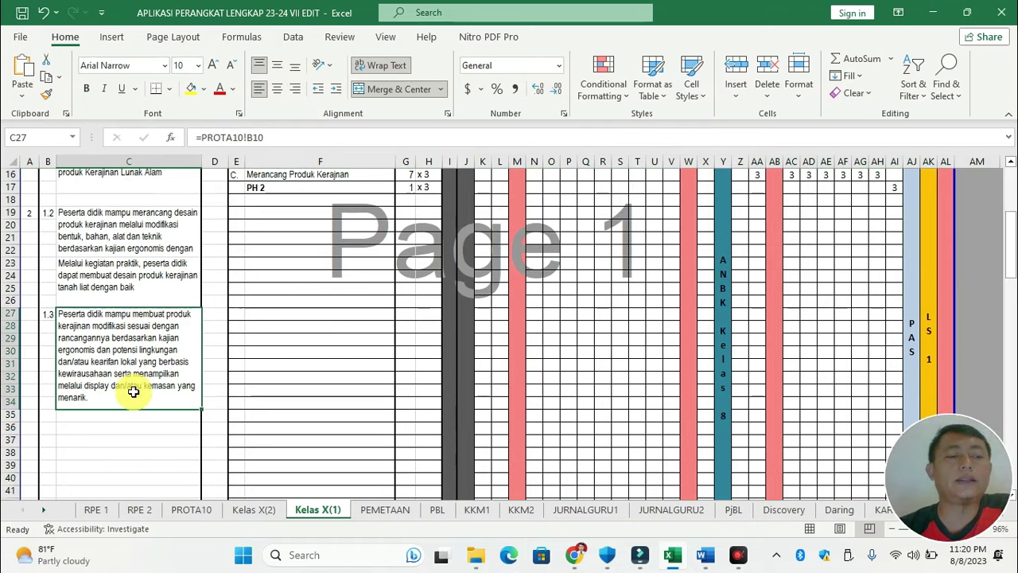
Link cell C35 to the Produk element's Tujuan Pembelajaran text with the formula =PROTA10!F10
{"action": "left_click", "coordinate": [85, 420]}
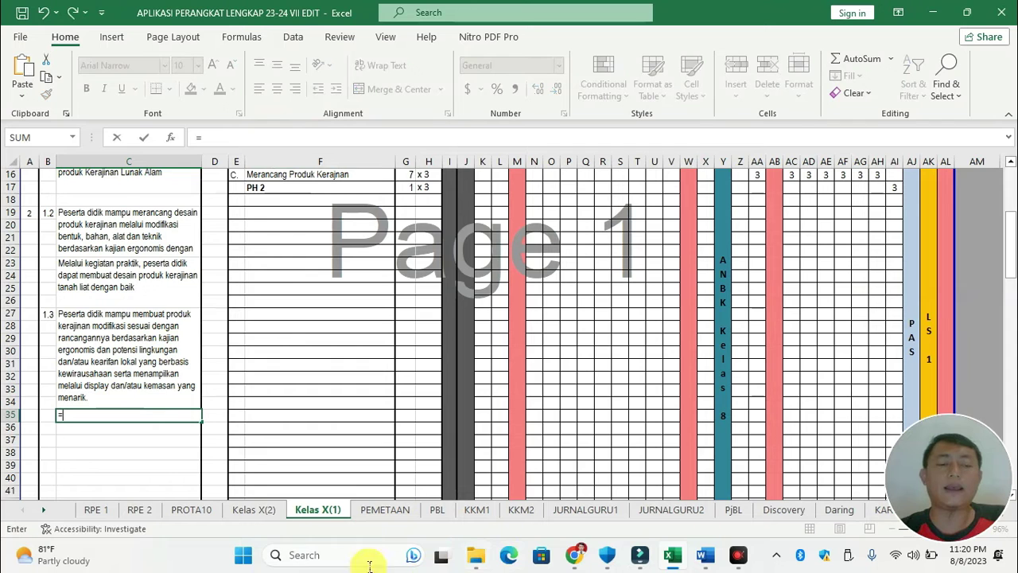
{"action": "left_click", "coordinate": [195, 510]}
{"action": "left_click", "coordinate": [398, 261]}
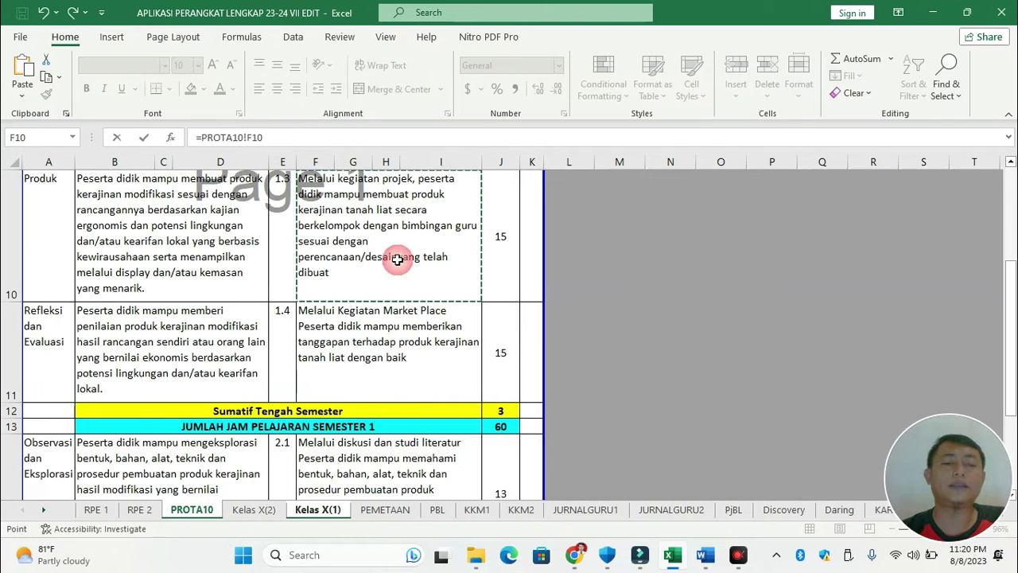
{"action": "key", "text": "Return"}
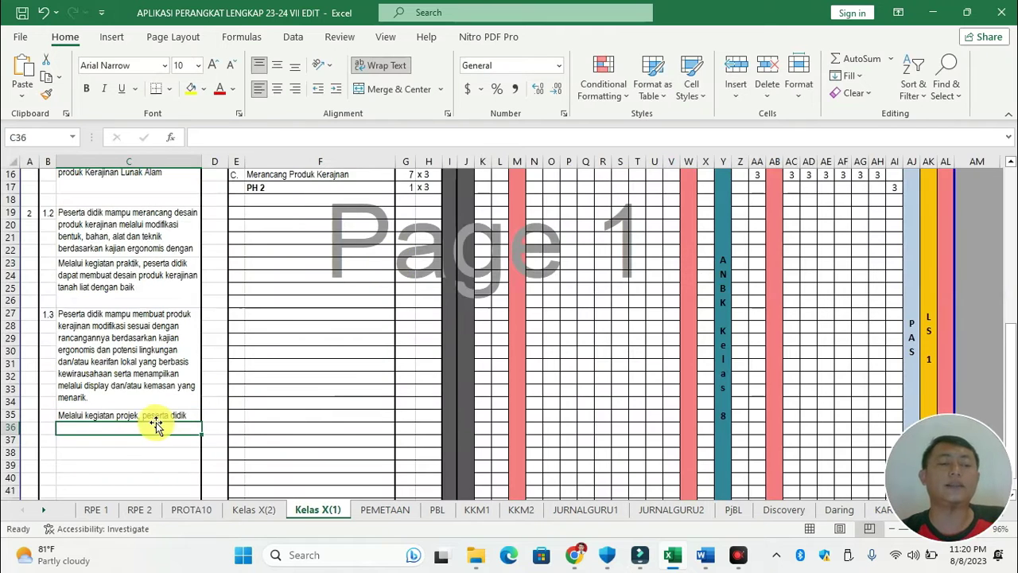
Try merging C35:C42 with left-aligned text, and undo the merge and alignment
{"action": "scroll", "coordinate": [151, 417], "scroll_direction": "down", "scroll_amount": 2}
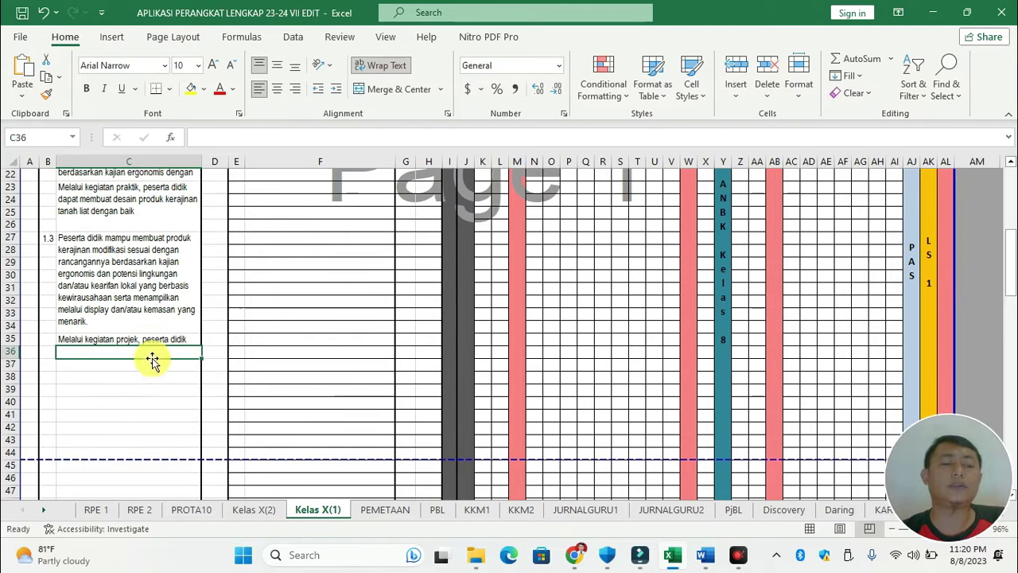
{"action": "left_click_drag", "start_coordinate": [148, 338], "coordinate": [159, 429]}
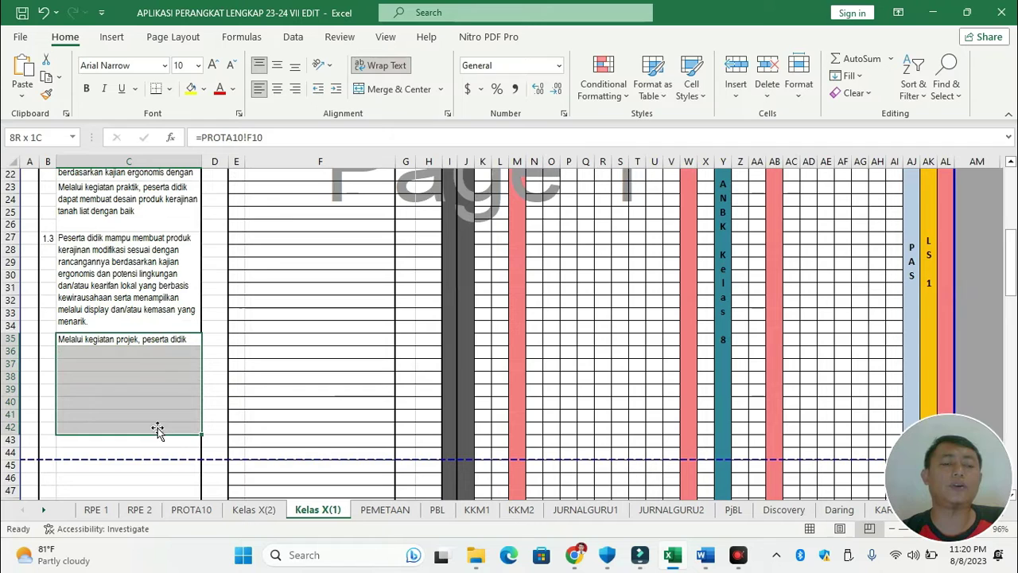
{"action": "left_click", "coordinate": [383, 88]}
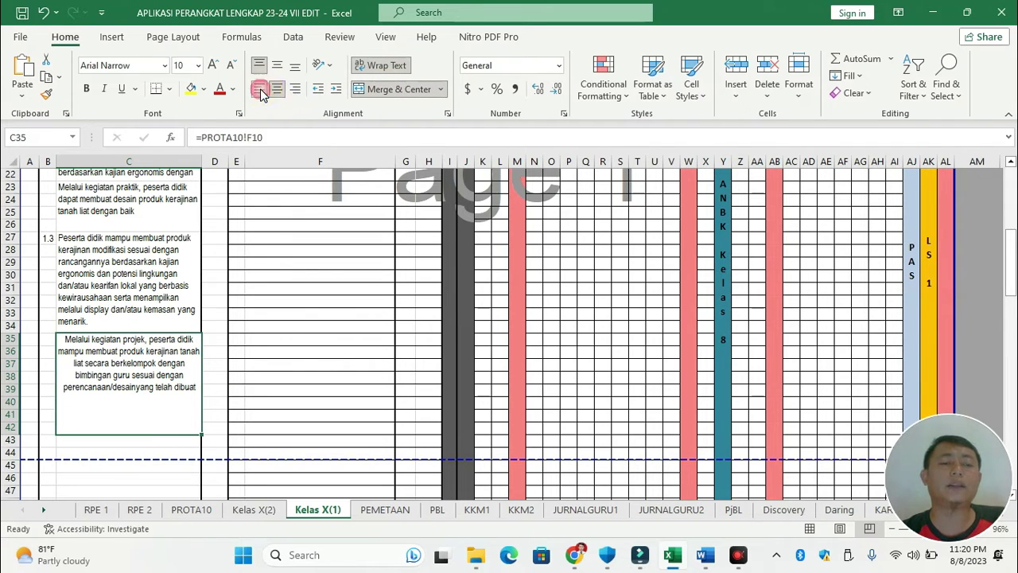
{"action": "left_click", "coordinate": [260, 90]}
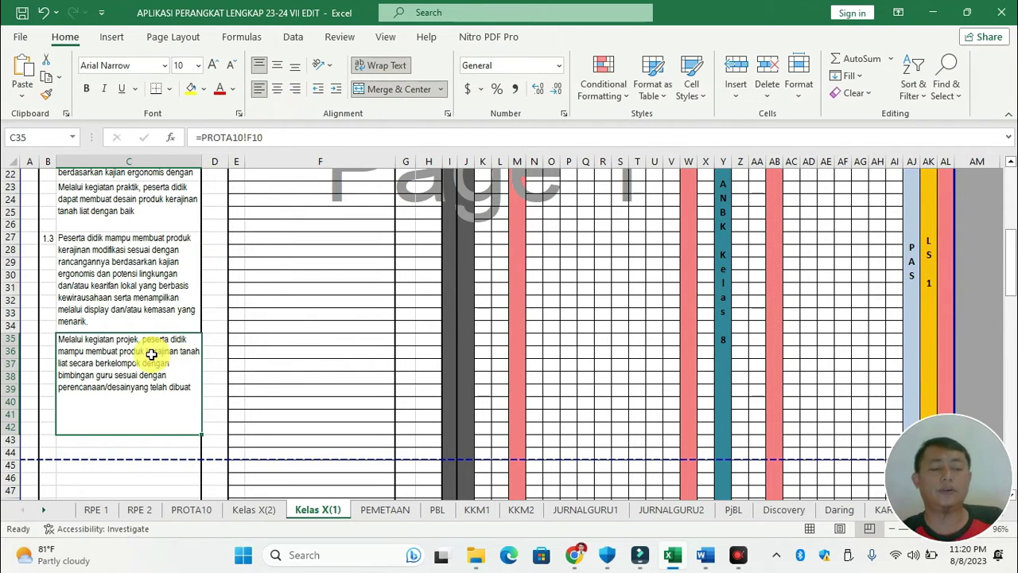
{"action": "key", "text": "ctrl+z"}
{"action": "key", "text": "ctrl+z"}
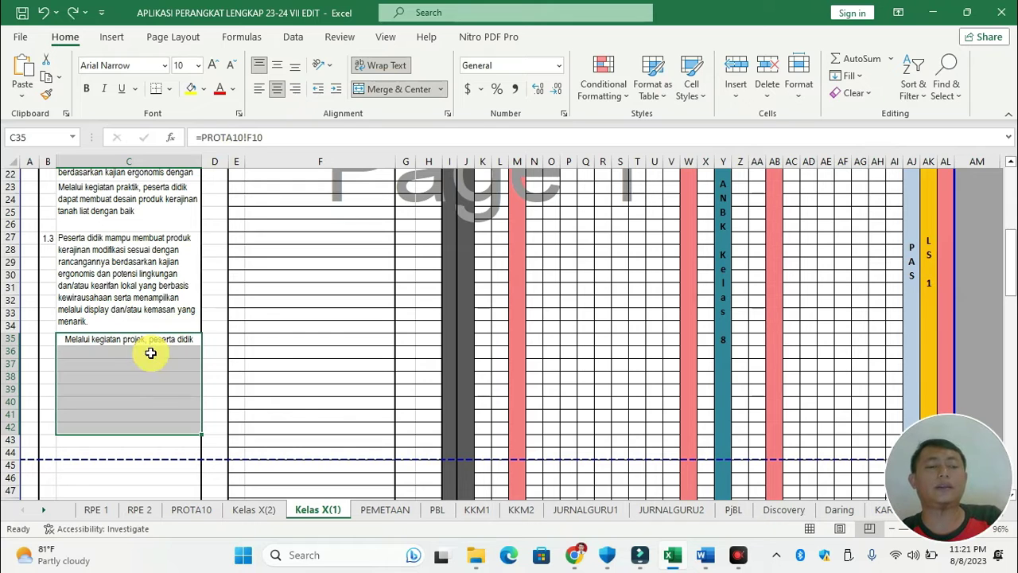
Merge C35:C39 for the 1.3 Tujuan Pembelajaran text and left-align it
{"action": "left_click_drag", "start_coordinate": [149, 351], "coordinate": [151, 393]}
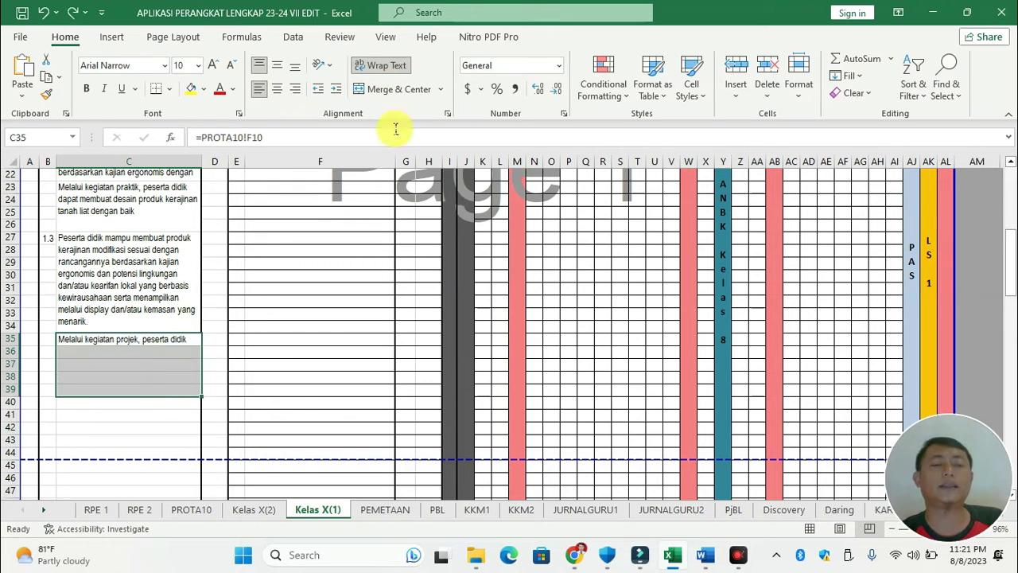
{"action": "left_click", "coordinate": [391, 89]}
{"action": "left_click", "coordinate": [182, 360]}
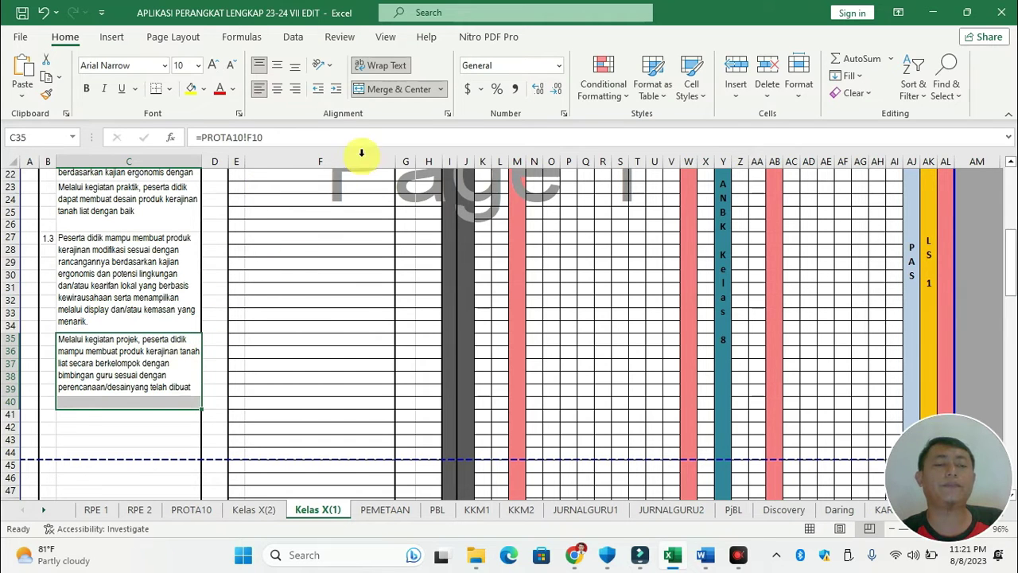
{"action": "left_click", "coordinate": [280, 350]}
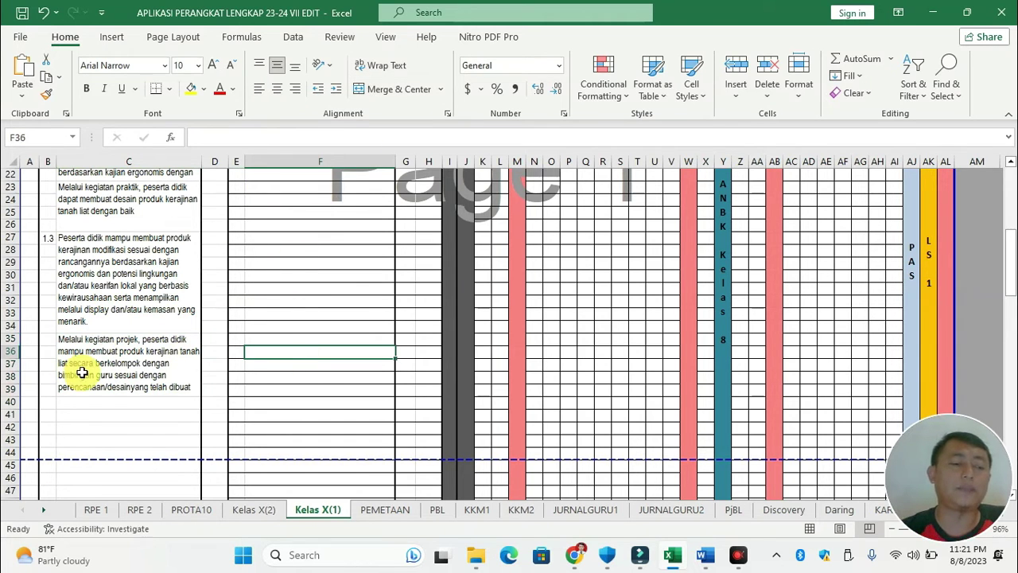
Insert a row at row 36 to extend the merged Tujuan Pembelajaran block to C35:C40
{"action": "right_click", "coordinate": [8, 357]}
{"action": "left_click", "coordinate": [47, 286]}
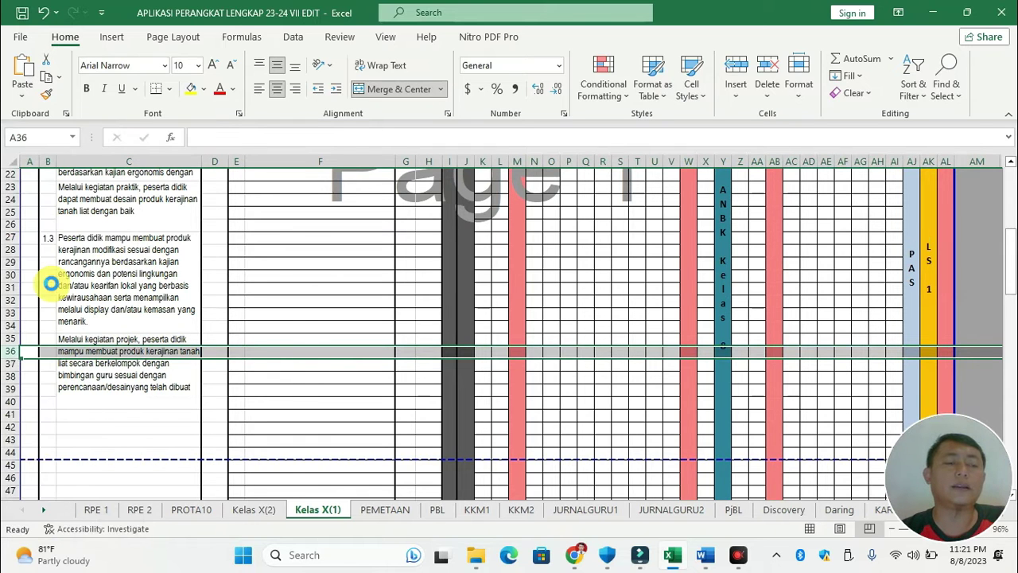
{"action": "left_click", "coordinate": [127, 412]}
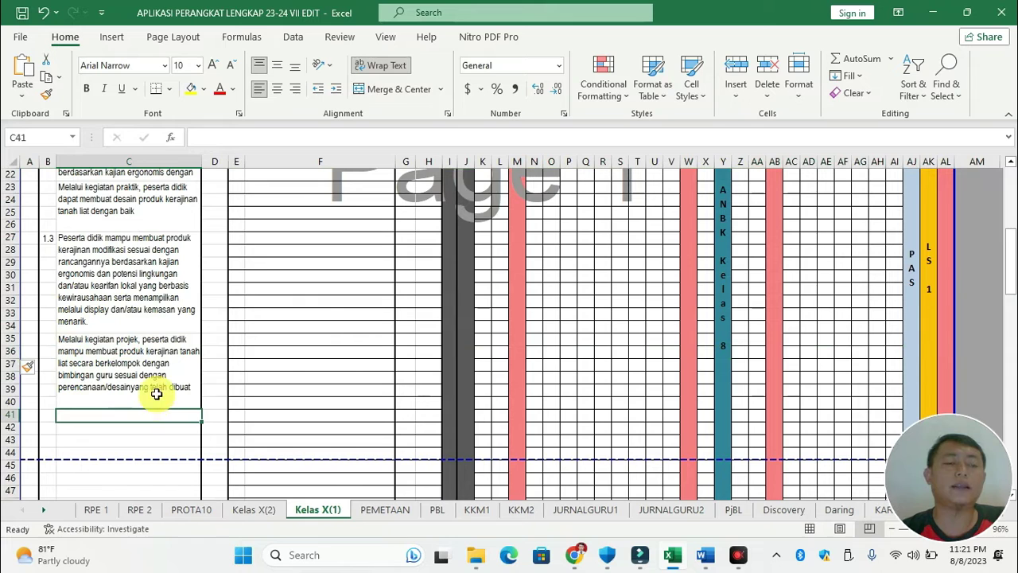
{"action": "left_click", "coordinate": [154, 389]}
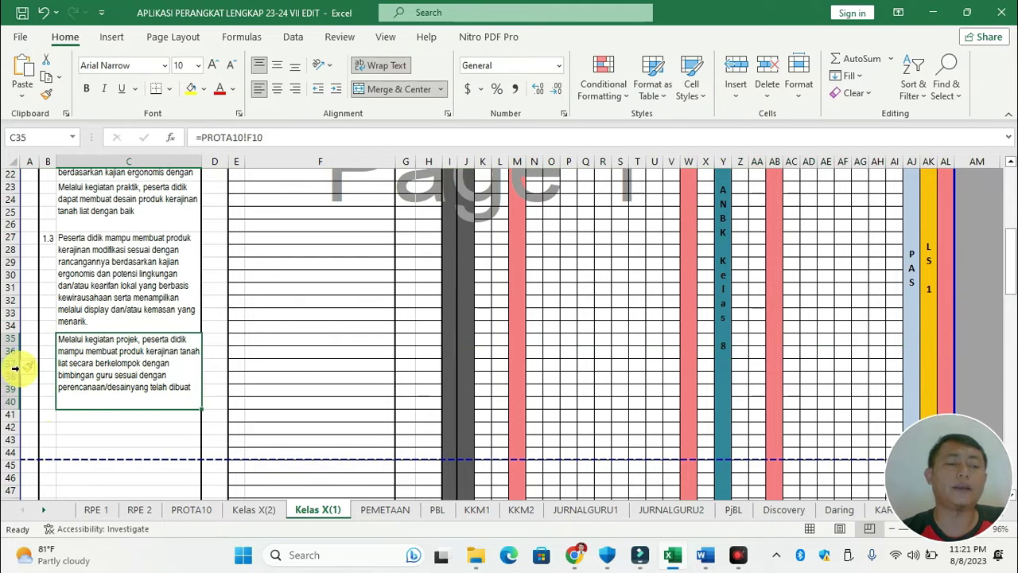
Try inserting a row at row 37 inside the merged 1.3 Tujuan Pembelajaran block, and undo the insertion
{"action": "right_click", "coordinate": [12, 370]}
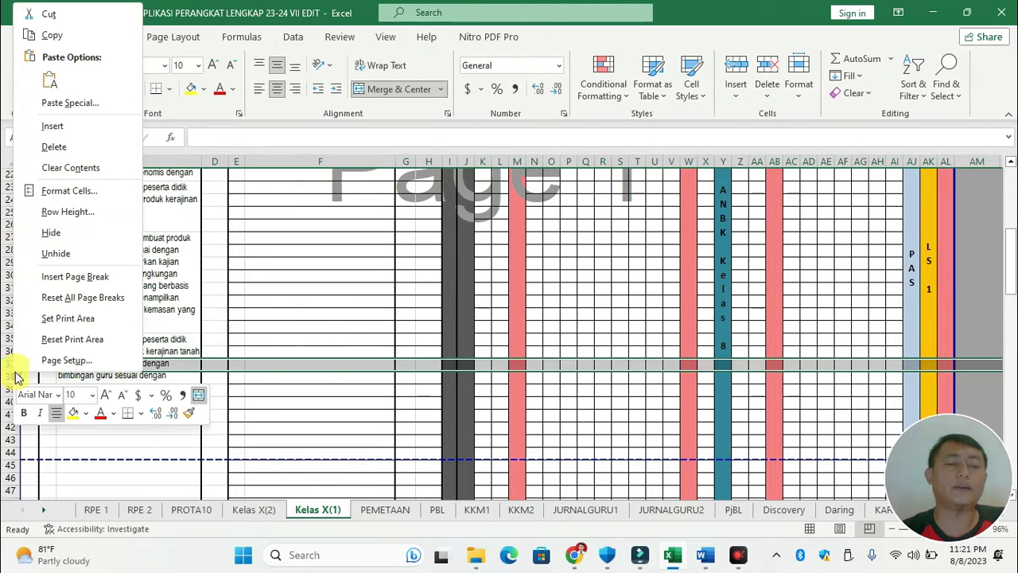
{"action": "left_click", "coordinate": [49, 123]}
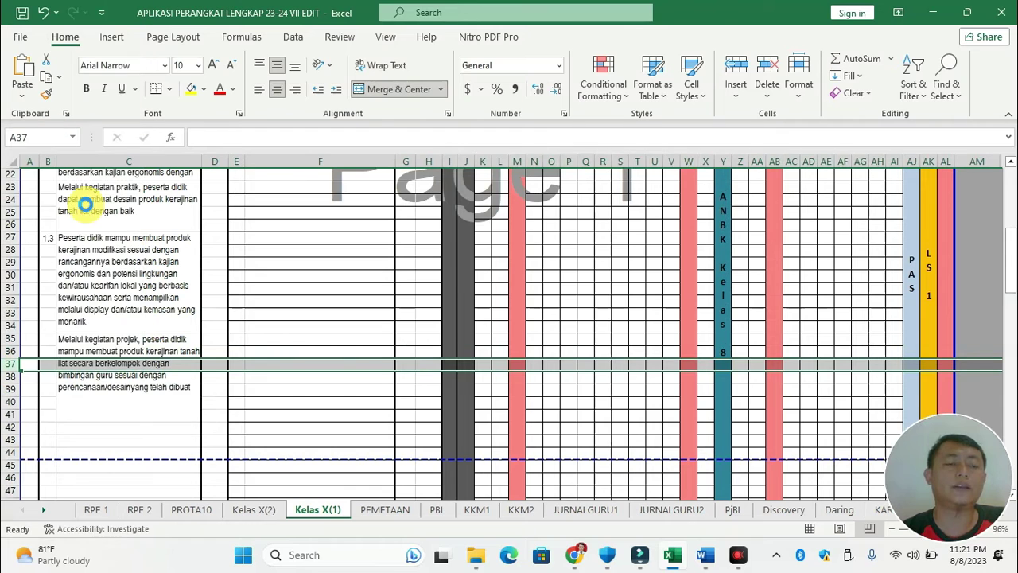
{"action": "left_click", "coordinate": [133, 398]}
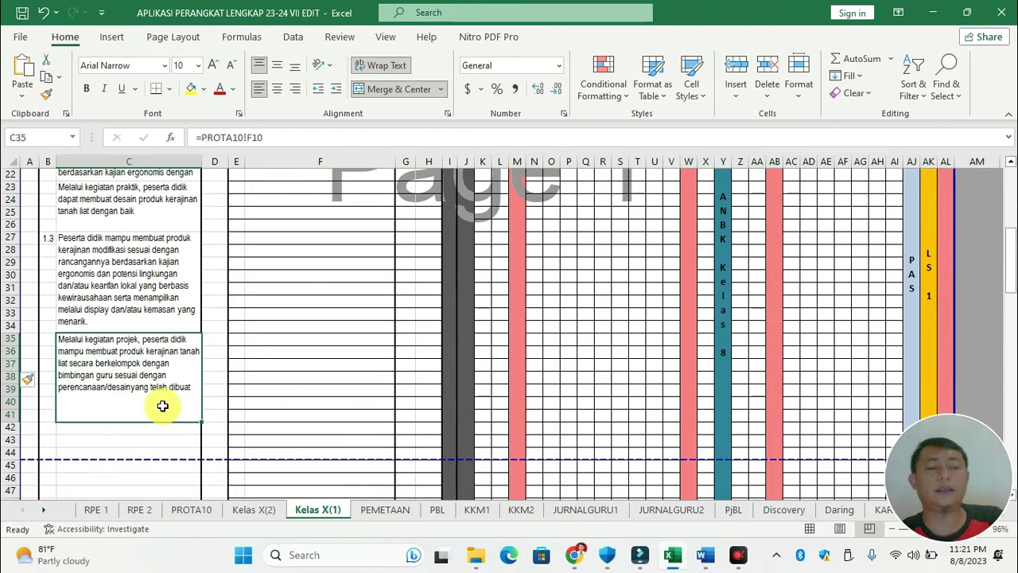
{"action": "key", "text": "ctrl+z"}
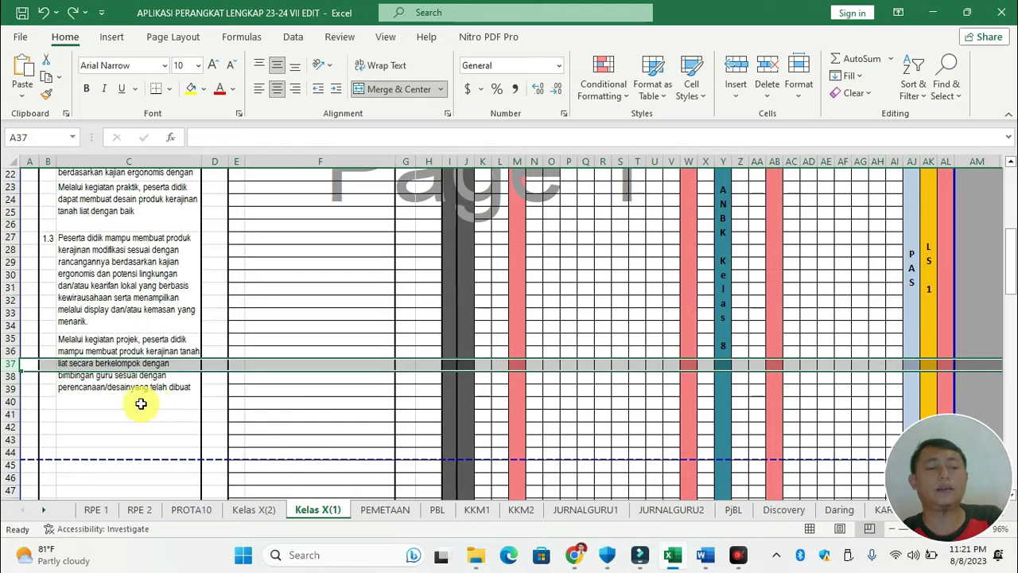
Delete row 40 to shorten the merged 1.3 Tujuan Pembelajaran block to C35:C39
{"action": "left_click", "coordinate": [139, 403]}
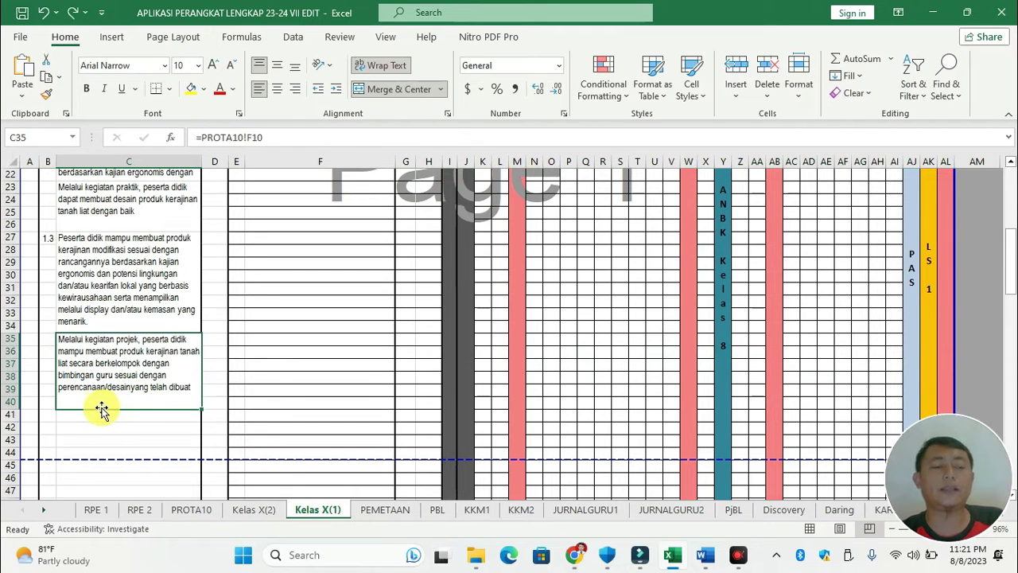
{"action": "left_click", "coordinate": [8, 401]}
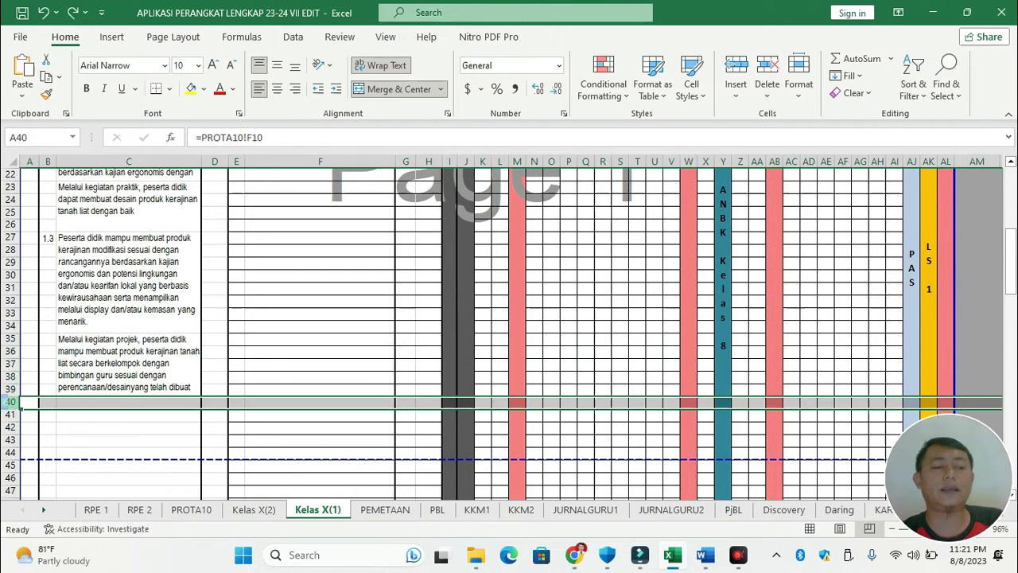
{"action": "right_click", "coordinate": [8, 401]}
{"action": "left_click", "coordinate": [44, 174]}
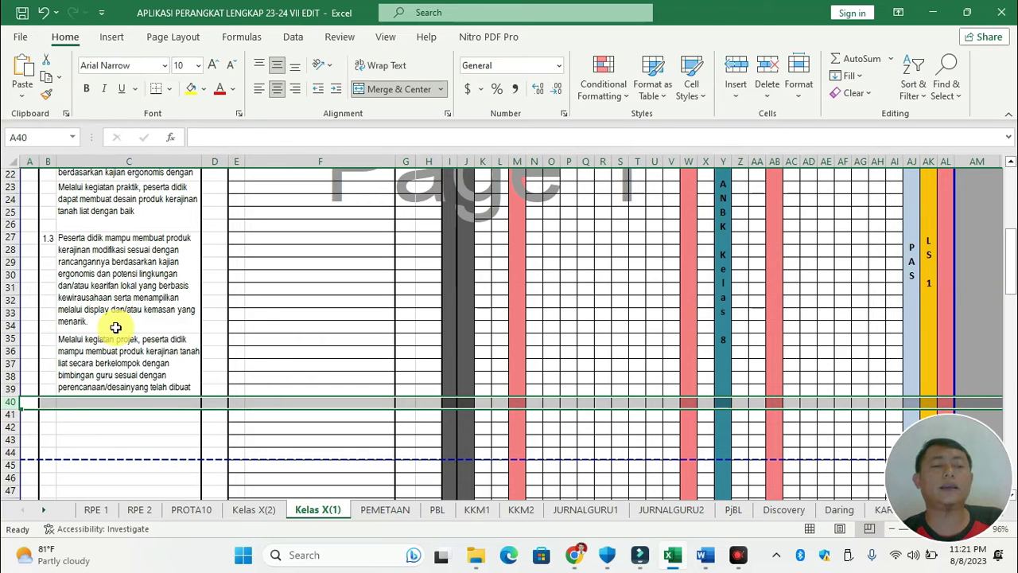
Number cell B40 as 1.4 and link C40 to the Refleksi dan Evaluasi text with the formula =PROTA10!B11
{"action": "left_click", "coordinate": [49, 405]}
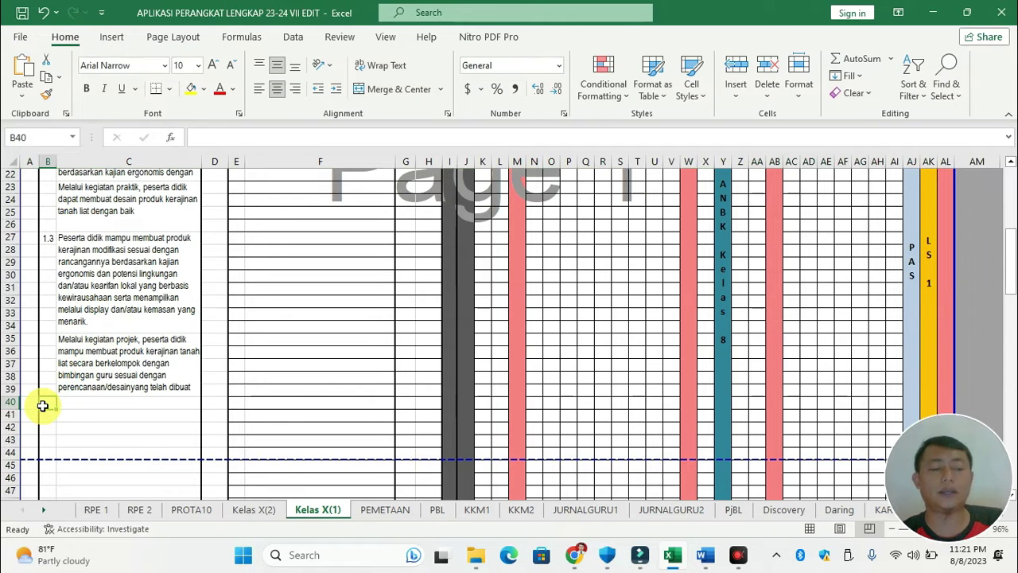
{"action": "type", "text": "1.4"}
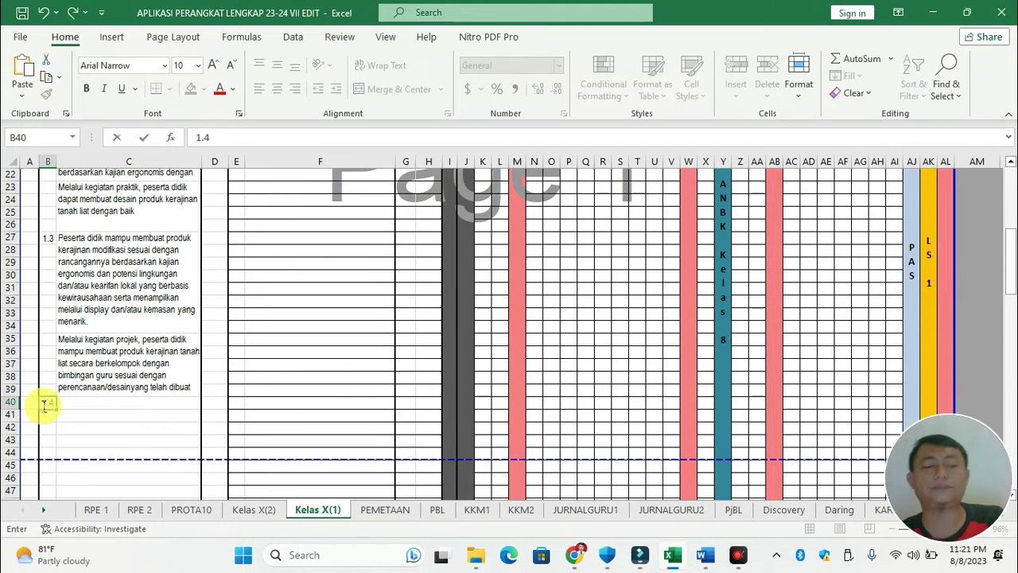
{"action": "left_click", "coordinate": [79, 405]}
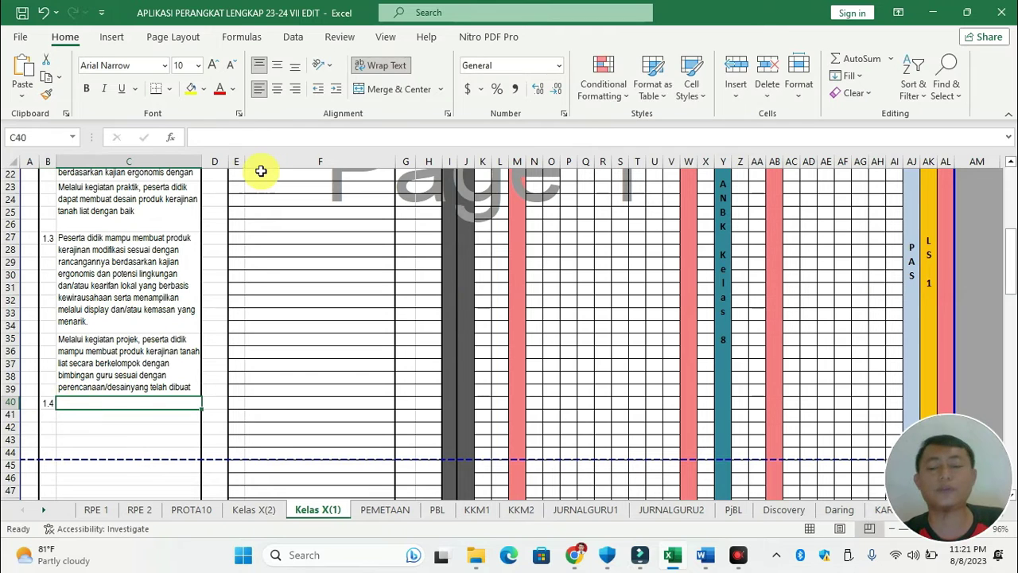
{"action": "type", "text": "="}
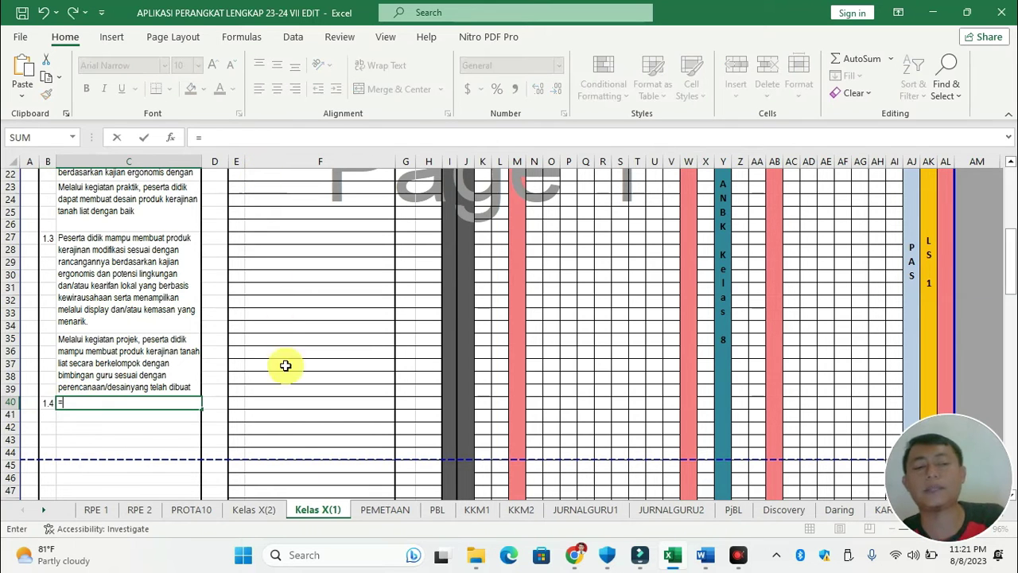
{"action": "left_click", "coordinate": [210, 513]}
{"action": "left_click", "coordinate": [192, 341]}
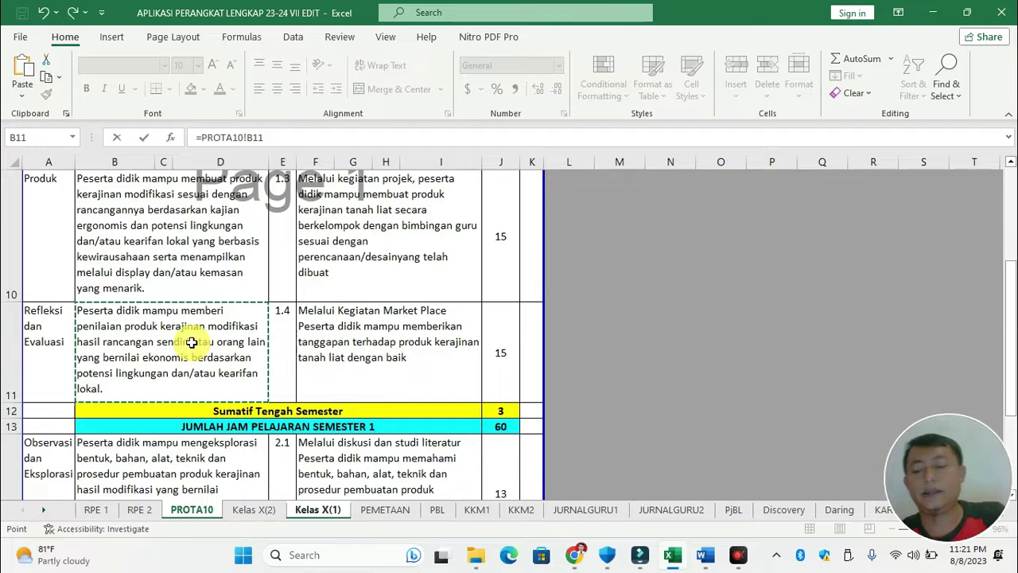
{"action": "key", "text": "Return"}
Merge C40:C43 for the 1.4 text and left-align it
{"action": "left_click_drag", "start_coordinate": [120, 402], "coordinate": [125, 445]}
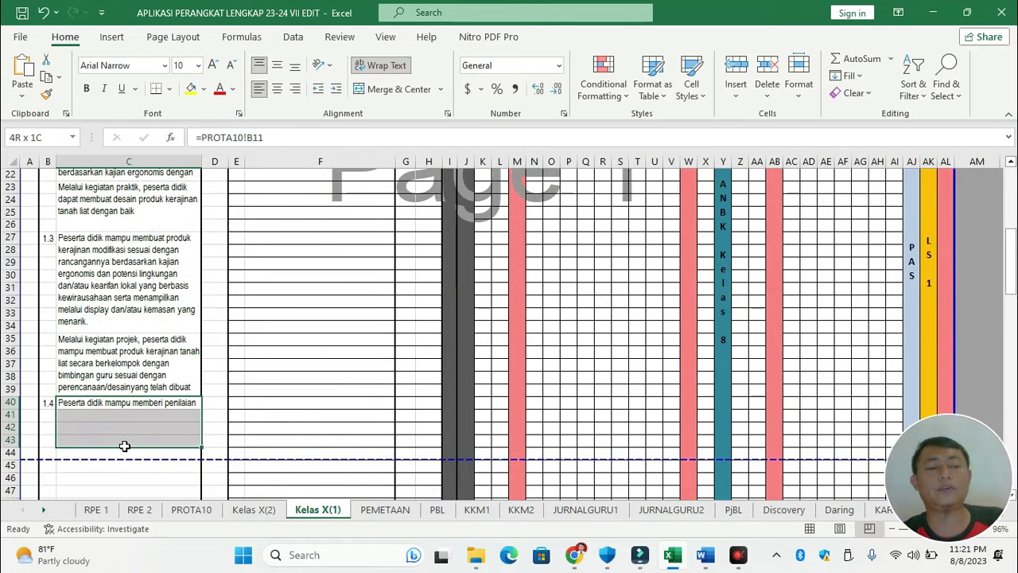
{"action": "left_click", "coordinate": [373, 89]}
{"action": "left_click", "coordinate": [255, 89]}
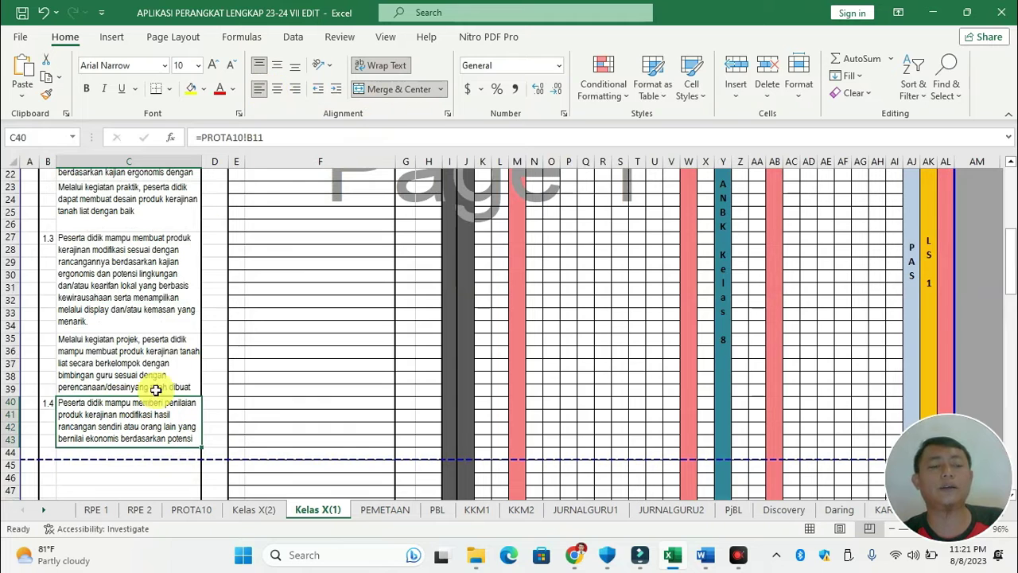
Insert three rows at rows 41 to 43 to extend the merged 1.4 block to C40:C46
{"action": "left_click_drag", "start_coordinate": [8, 417], "coordinate": [12, 439]}
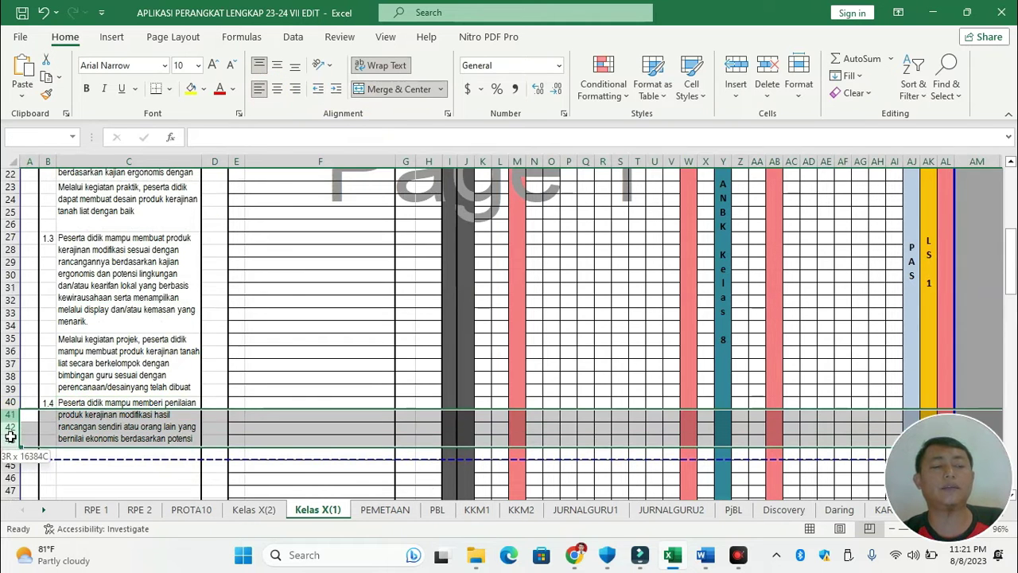
{"action": "right_click", "coordinate": [13, 439]}
{"action": "left_click", "coordinate": [53, 211]}
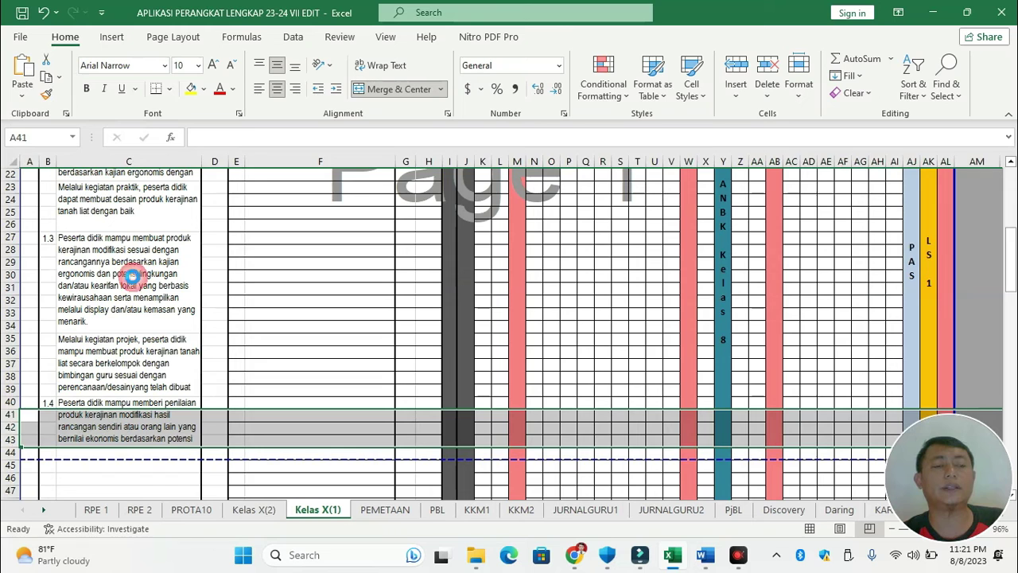
{"action": "left_click", "coordinate": [186, 374]}
{"action": "scroll", "coordinate": [168, 448], "scroll_direction": "down", "scroll_amount": 1}
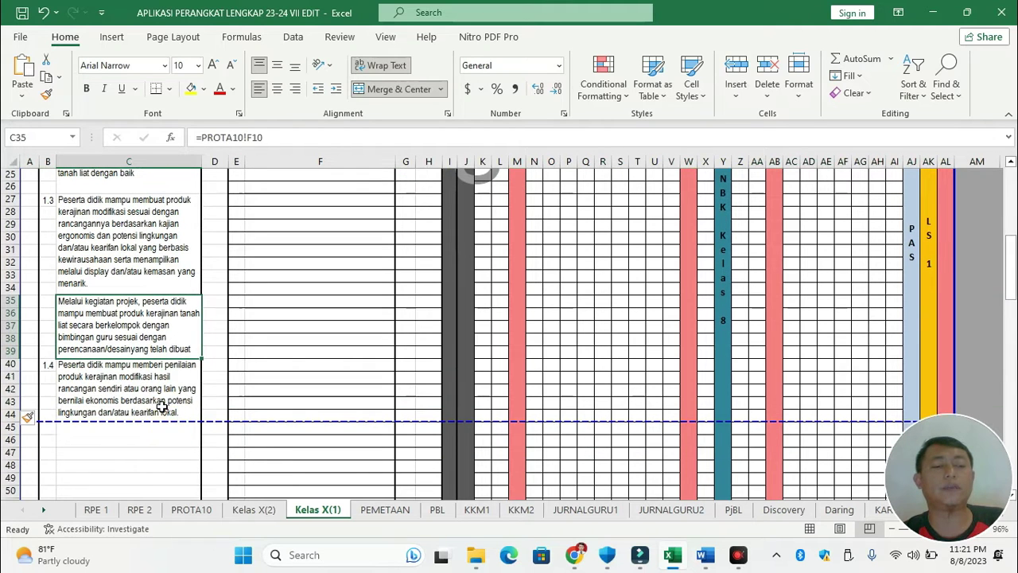
{"action": "left_click", "coordinate": [76, 397]}
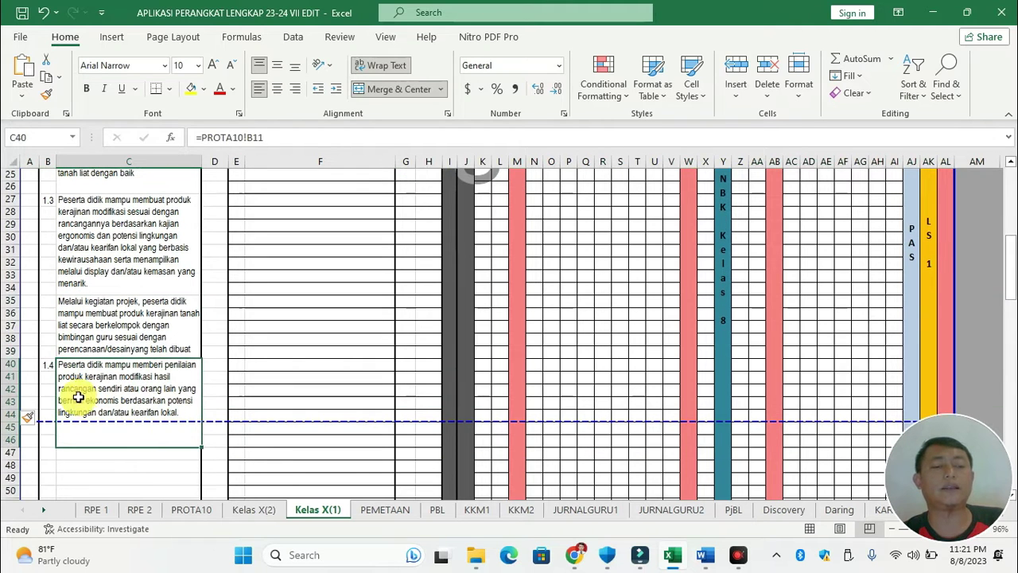
Insert two more rows at row 41 to extend the merged 1.4 block to C40:C48
{"action": "left_click", "coordinate": [7, 377]}
{"action": "right_click", "coordinate": [6, 377]}
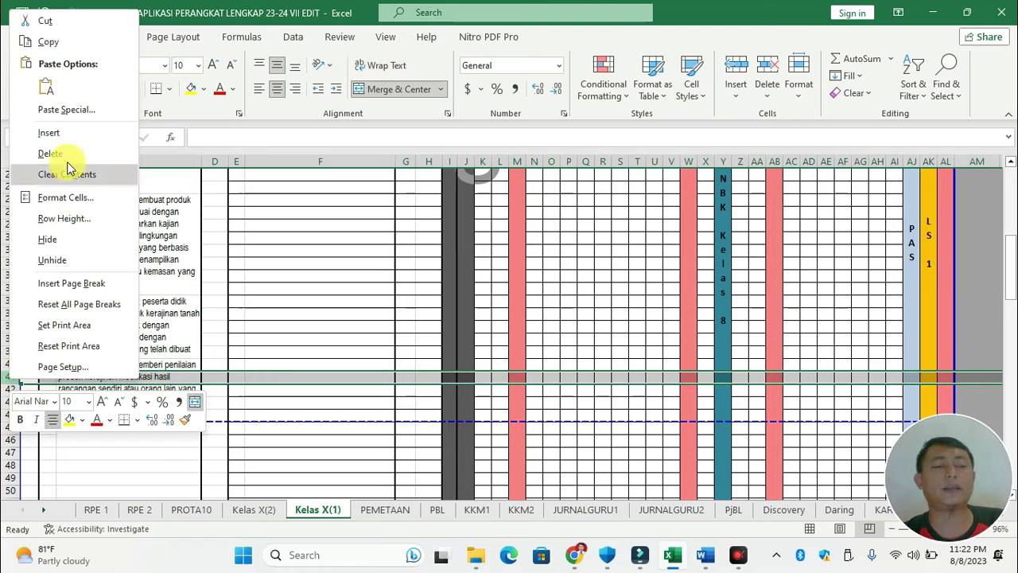
{"action": "key", "text": "Escape"}
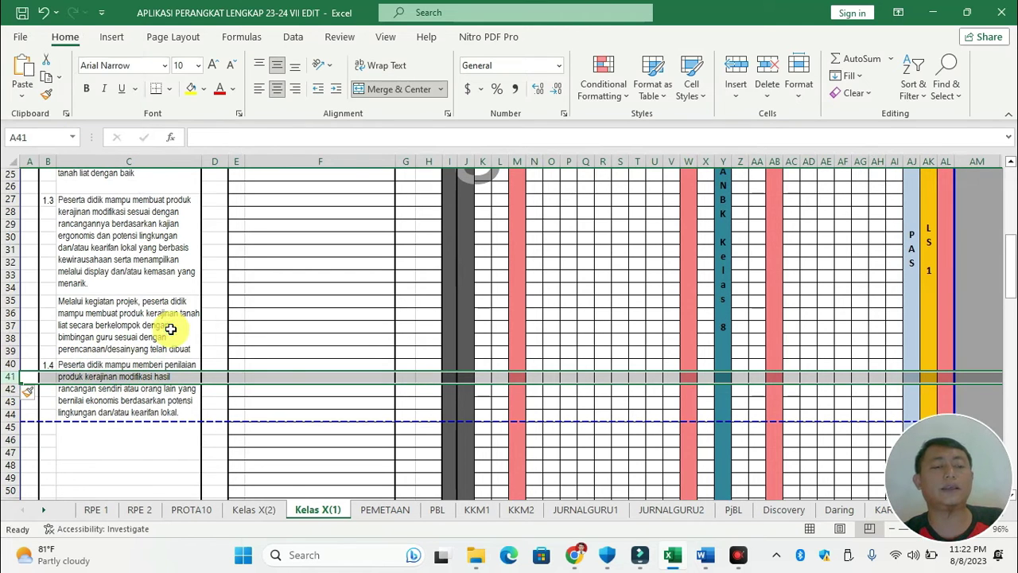
{"action": "left_click", "coordinate": [167, 374]}
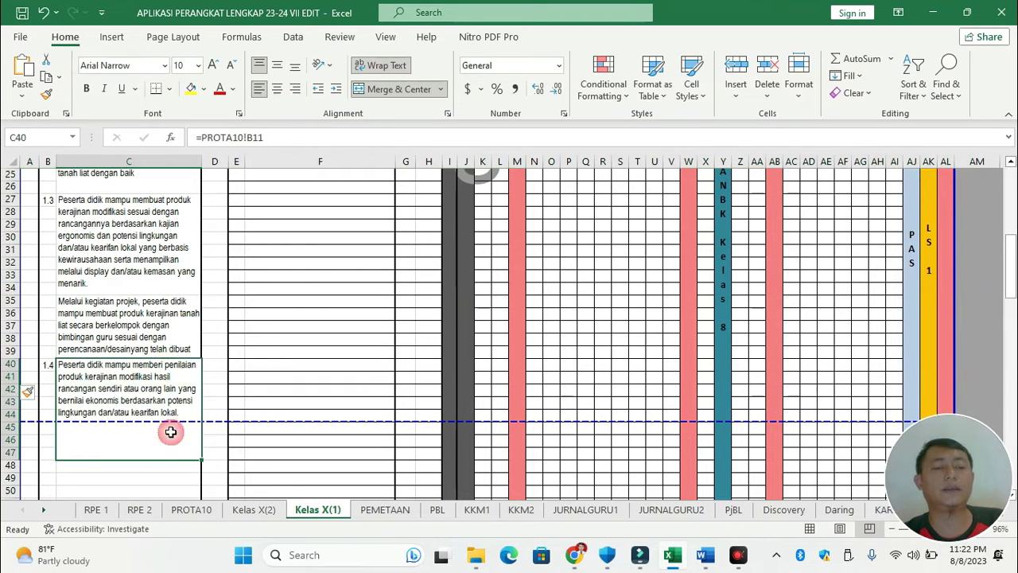
{"action": "left_click", "coordinate": [9, 377]}
{"action": "right_click", "coordinate": [9, 376]}
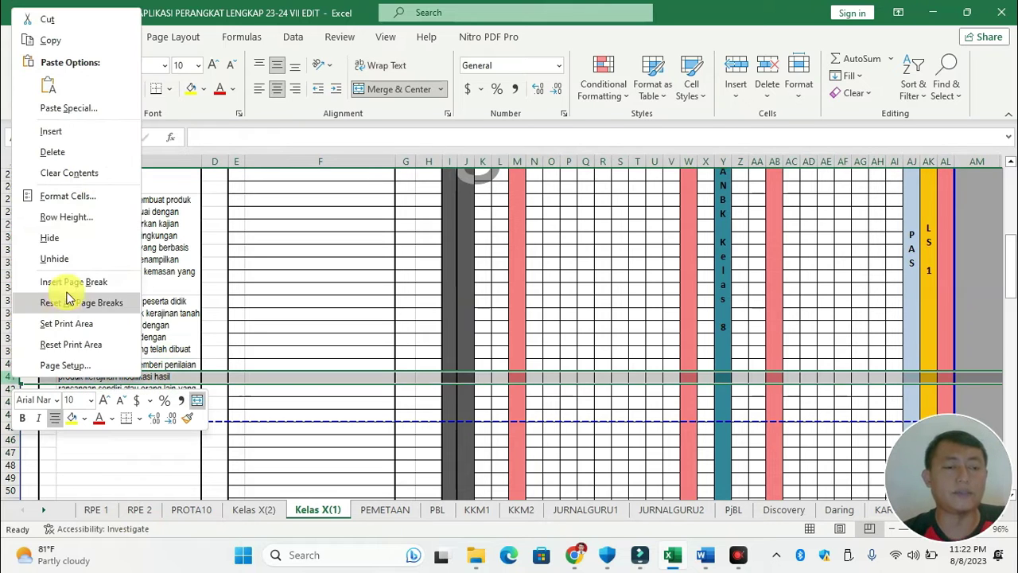
{"action": "left_click", "coordinate": [70, 128]}
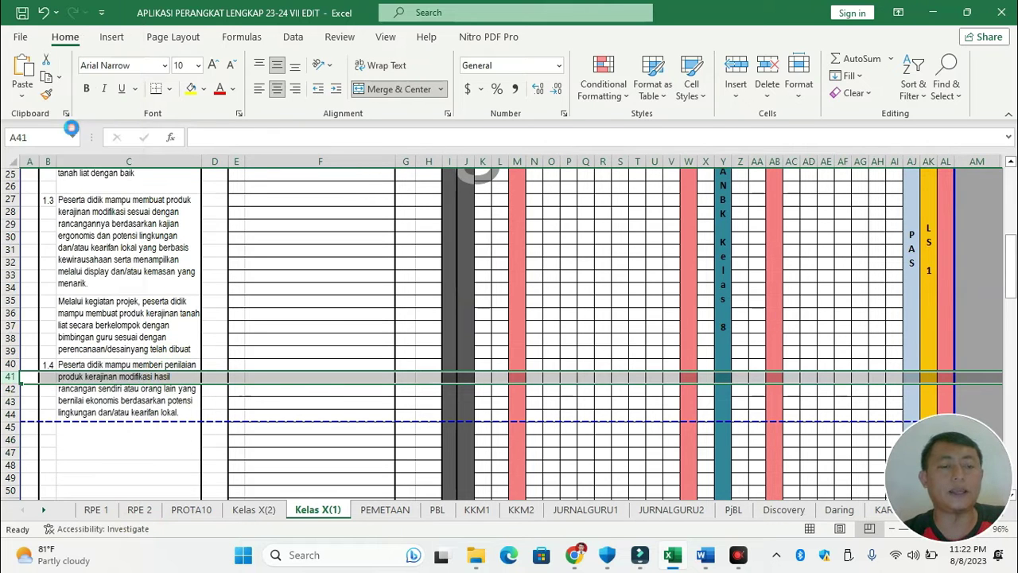
{"action": "left_click", "coordinate": [163, 394]}
Delete rows 45 to 47 to shorten the merged 1.4 block to C40:C45
{"action": "scroll", "coordinate": [163, 394], "scroll_direction": "down", "scroll_amount": 2}
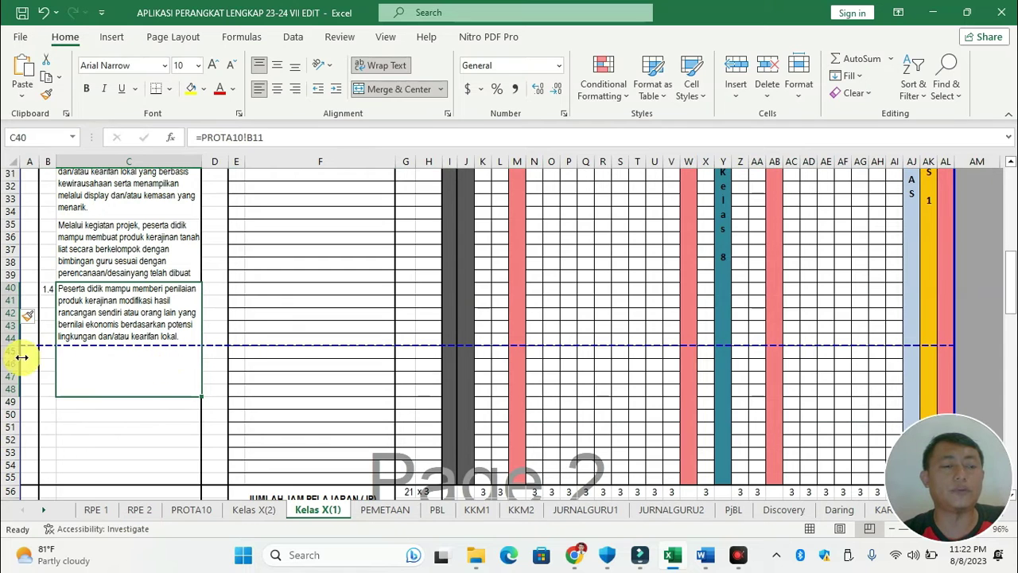
{"action": "left_click_drag", "start_coordinate": [8, 352], "coordinate": [8, 378]}
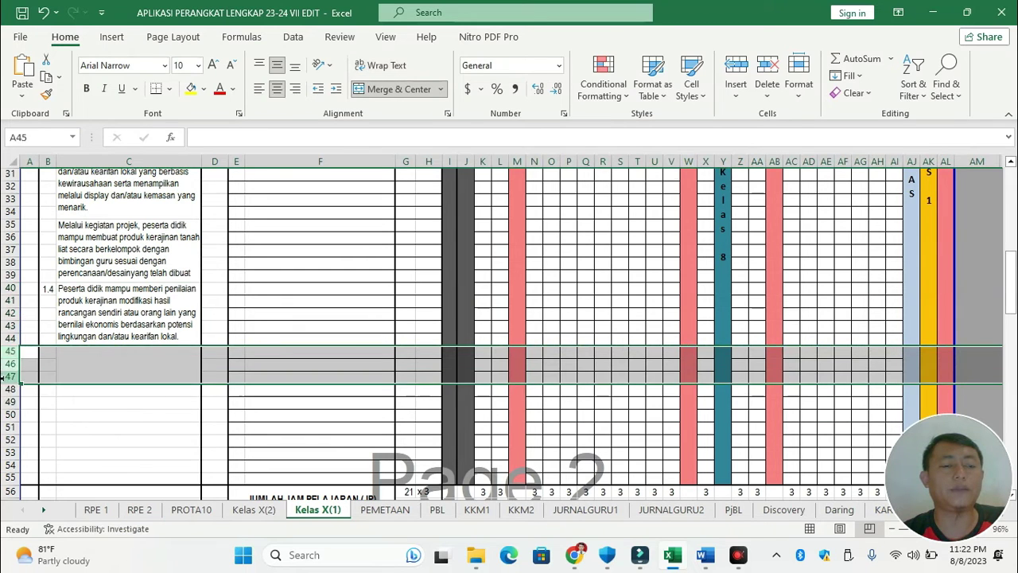
{"action": "right_click", "coordinate": [7, 378]}
{"action": "left_click", "coordinate": [48, 153]}
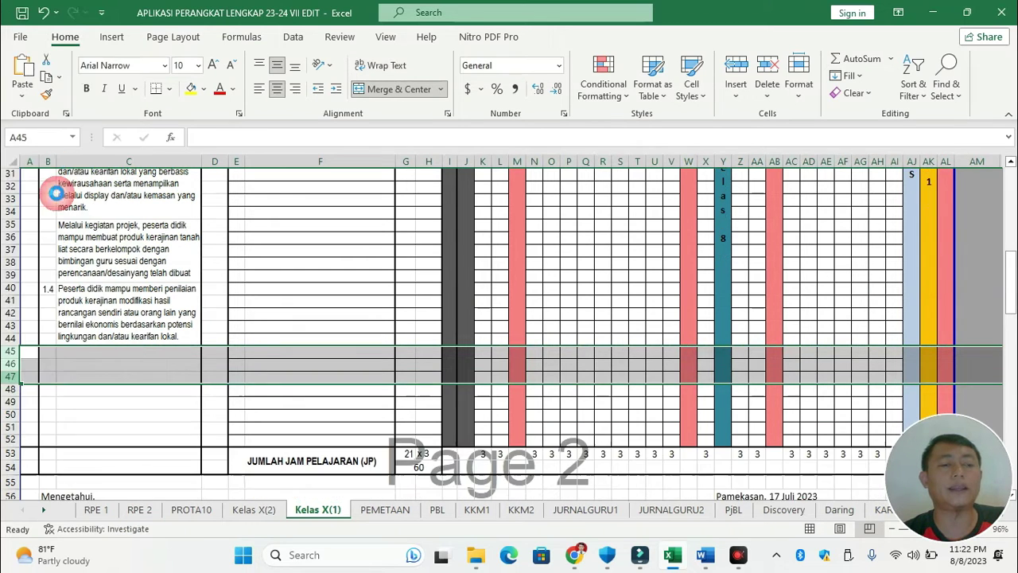
Replace the link in C40 with one to the Refleksi dan Evaluasi element's Tujuan Pembelajaran text in PROTA10 cell F11
{"action": "left_click", "coordinate": [68, 355]}
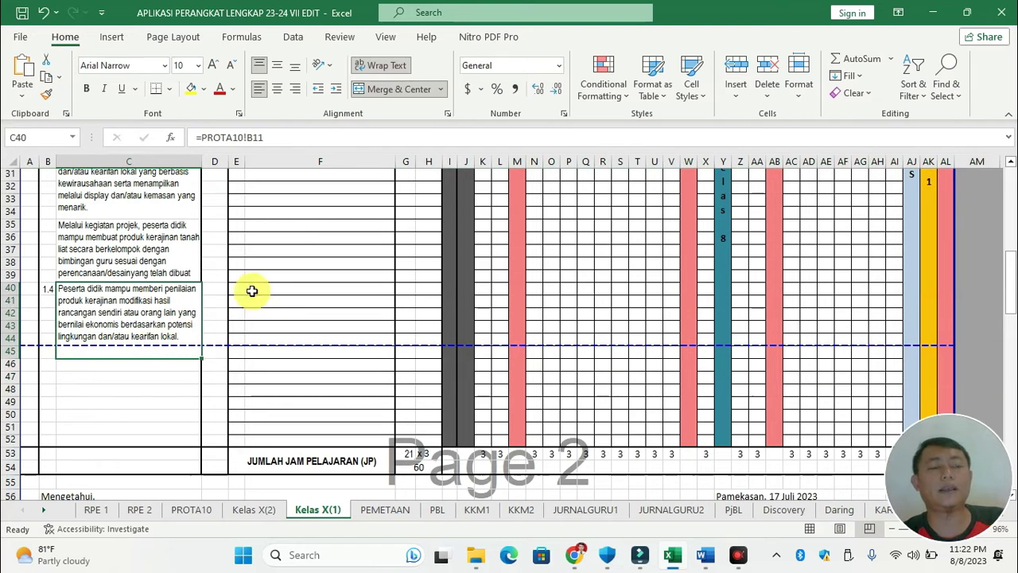
{"action": "type", "text": "="}
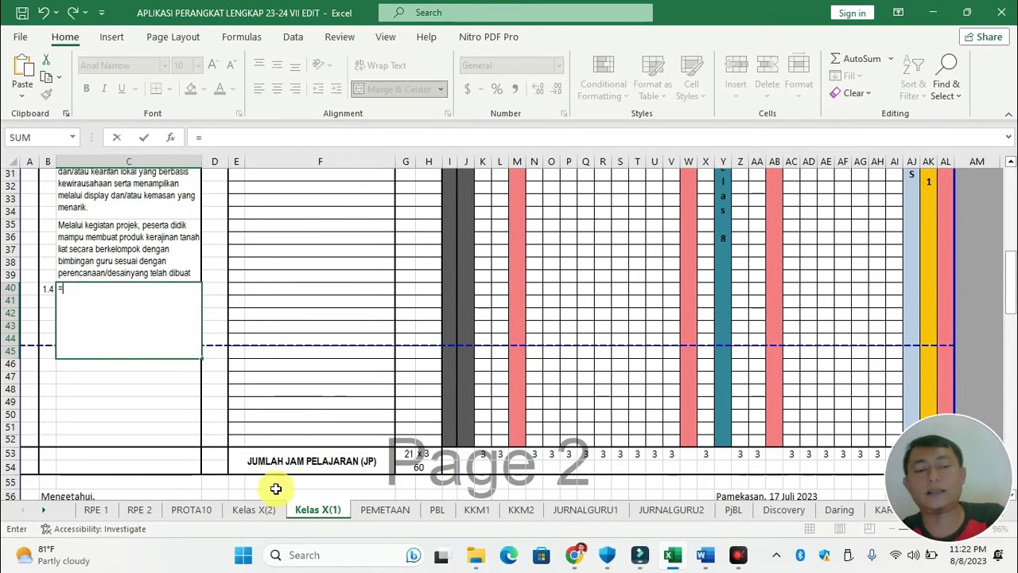
{"action": "left_click", "coordinate": [191, 510]}
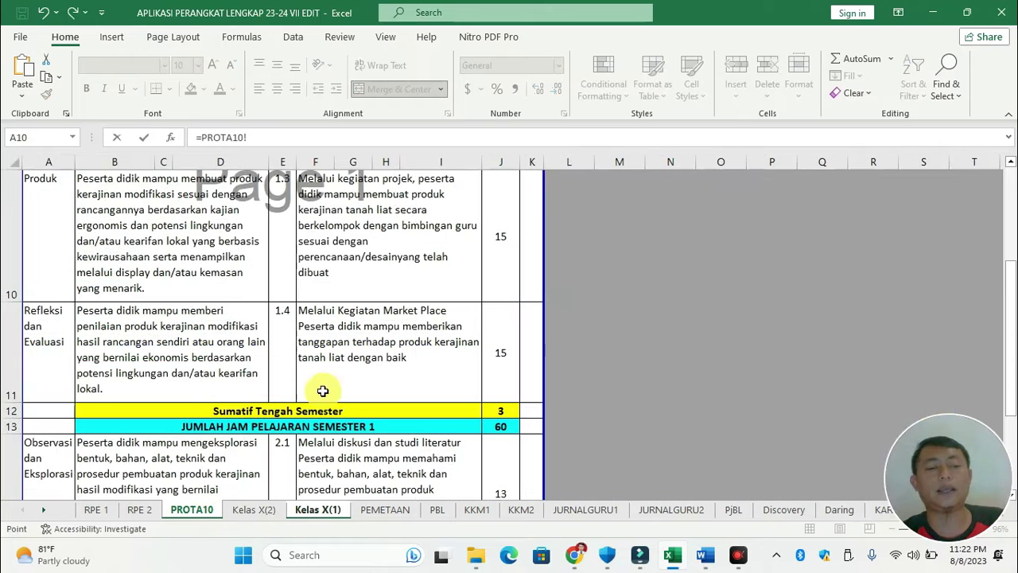
{"action": "left_click", "coordinate": [360, 357]}
{"action": "key", "text": "Return"}
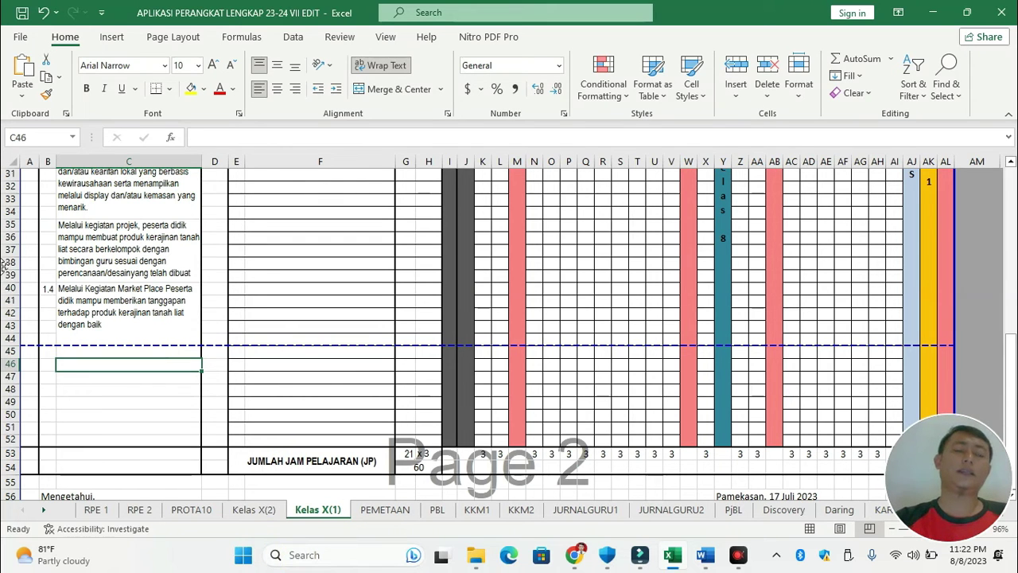
Delete rows 45 to 51 between the 1.4 entry and the JUMLAH JAM PELAJARAN total
{"action": "left_click_drag", "start_coordinate": [7, 351], "coordinate": [7, 425]}
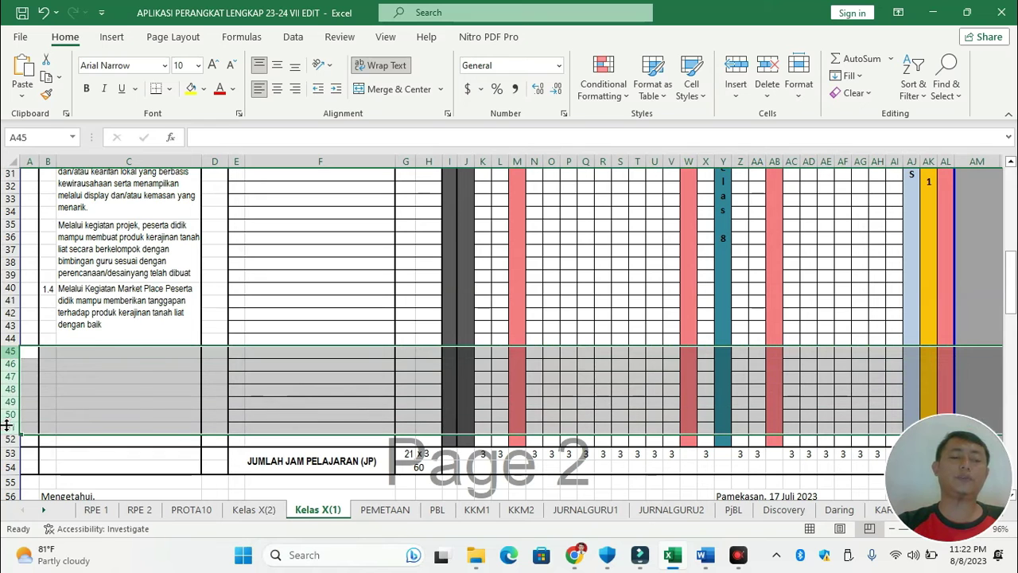
{"action": "right_click", "coordinate": [6, 426]}
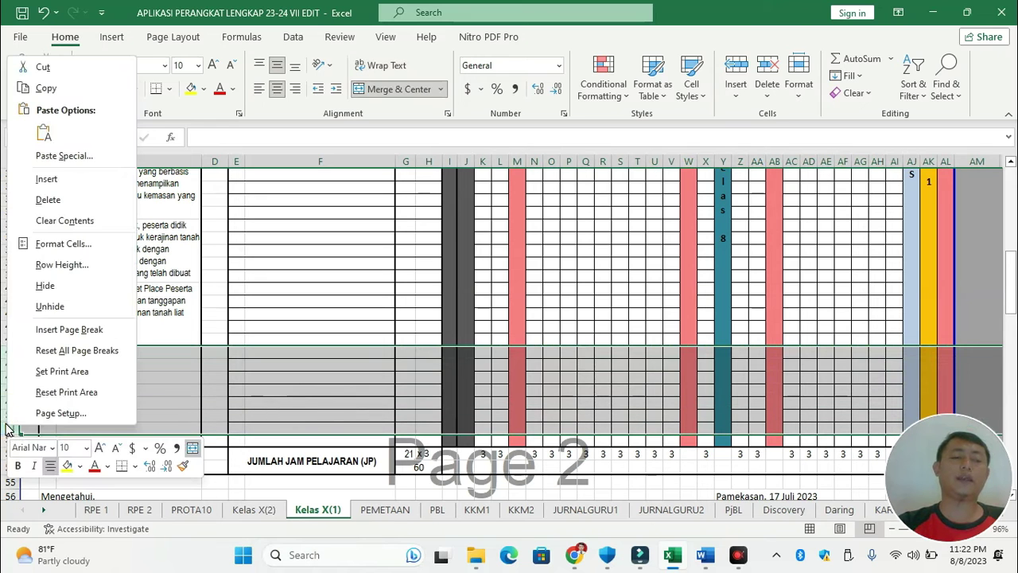
{"action": "left_click", "coordinate": [30, 205]}
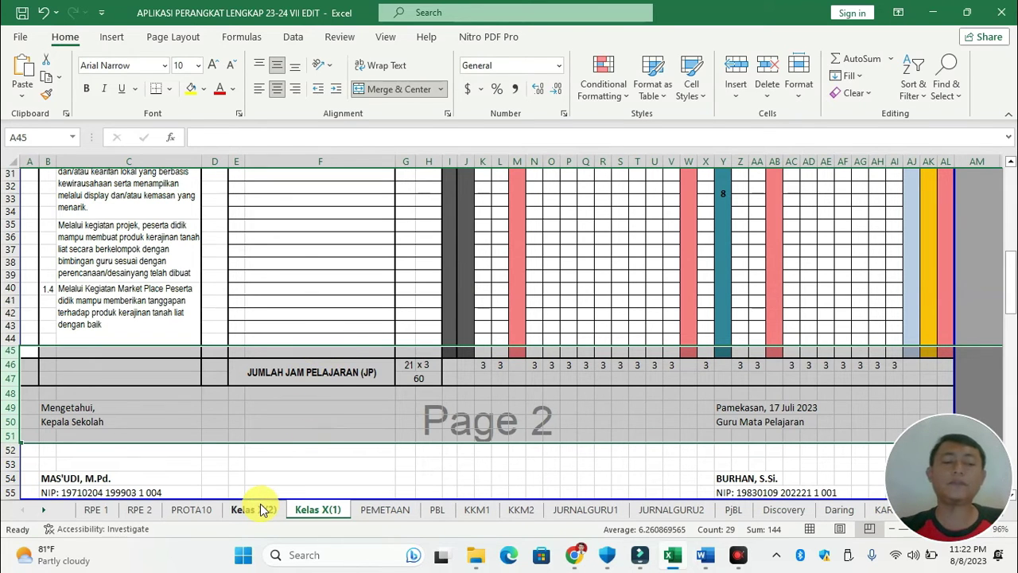
Review the semester 2 program on the Kelas X(2) sheet and the semester 2 entries on the PROTA10 sheet
{"action": "left_click", "coordinate": [253, 509]}
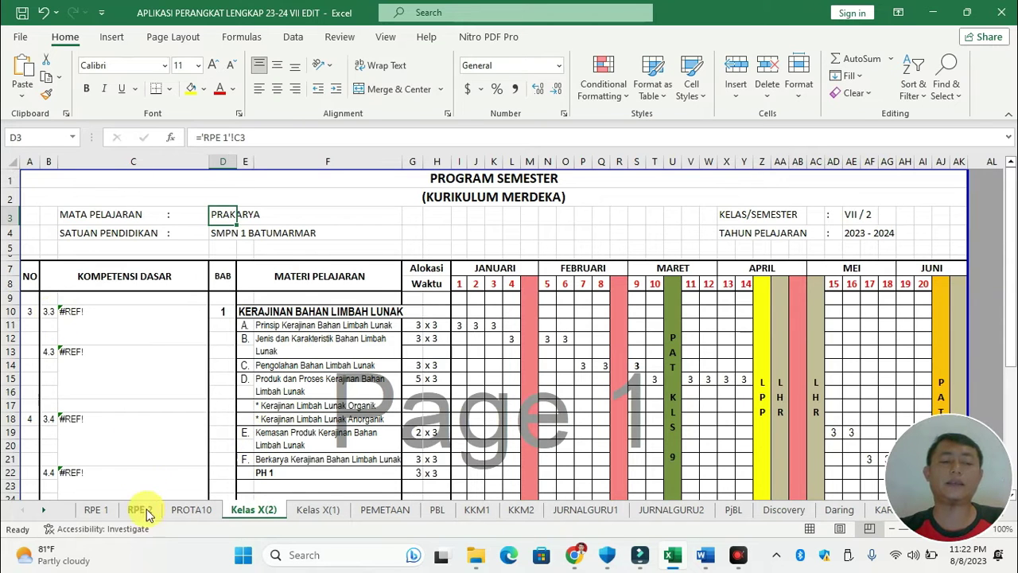
{"action": "left_click", "coordinate": [179, 509]}
{"action": "scroll", "coordinate": [179, 451], "scroll_direction": "down", "scroll_amount": 3}
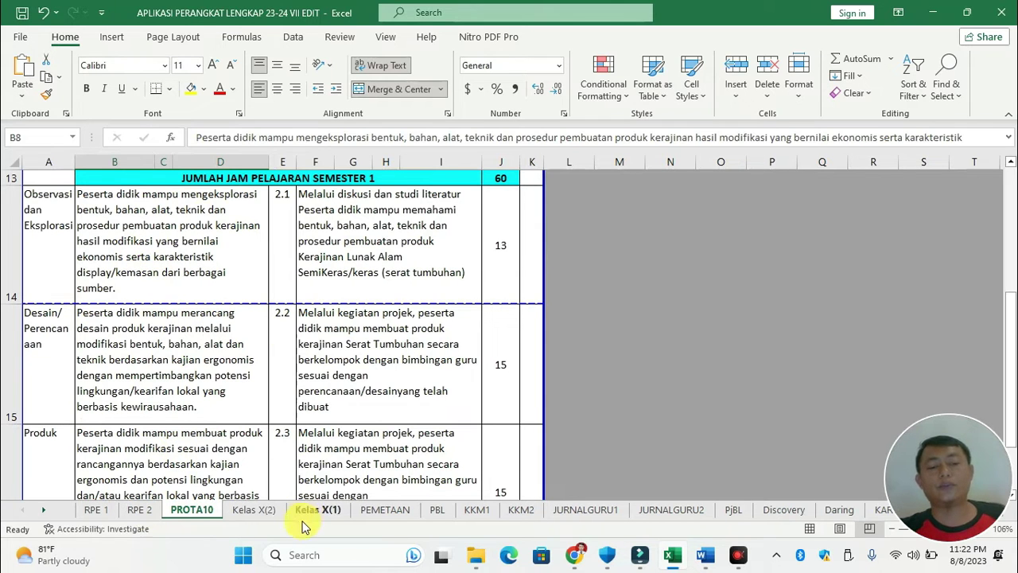
On the Kelas X(2) sheet, enter 2.1 in B10 and 2.3 in B18, and clear the numbers in B13 and B22
{"action": "left_click", "coordinate": [277, 515]}
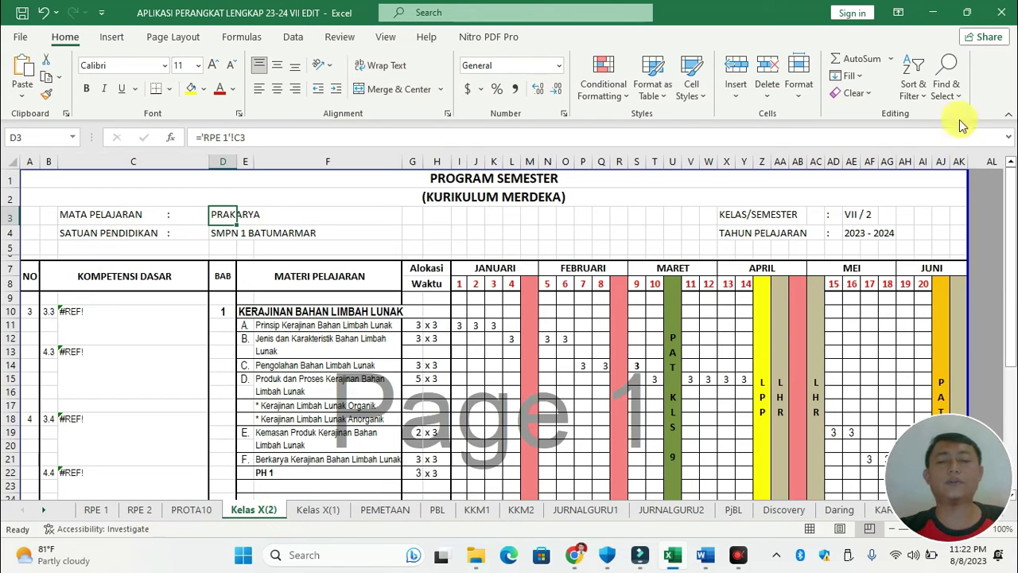
{"action": "left_click", "coordinate": [897, 220]}
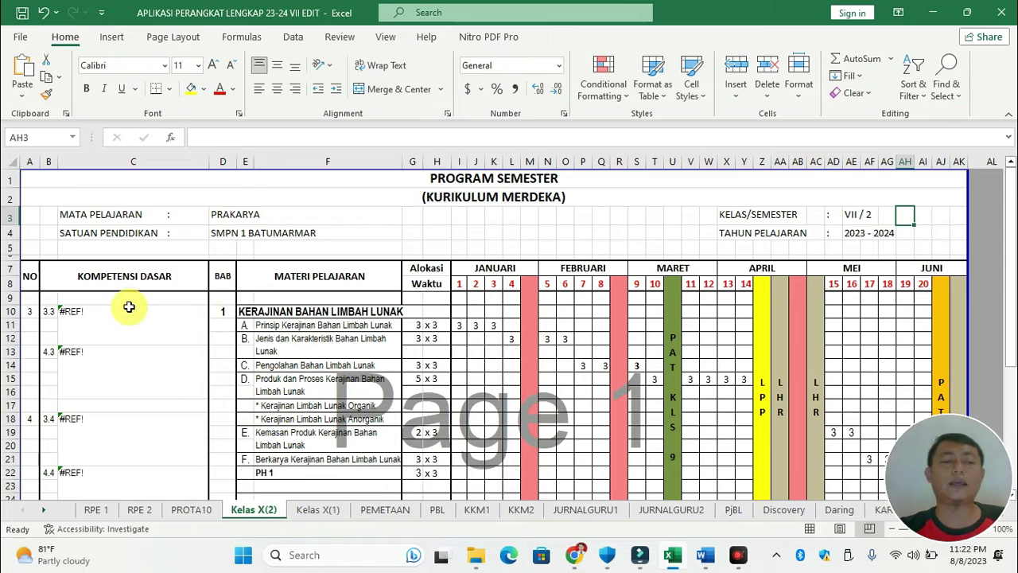
{"action": "left_click", "coordinate": [50, 312]}
{"action": "left_click", "coordinate": [50, 313]}
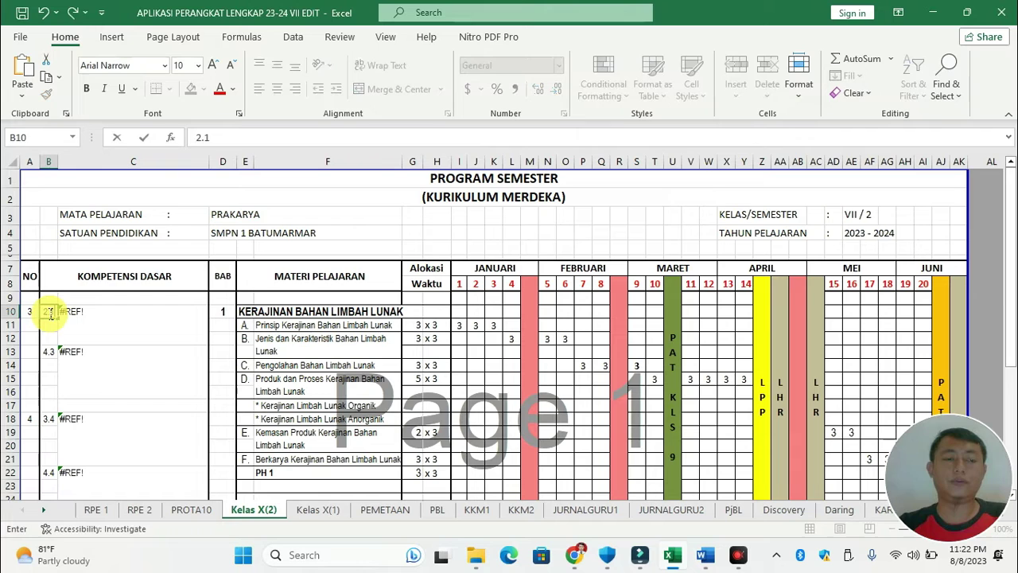
{"action": "key", "text": "Return"}
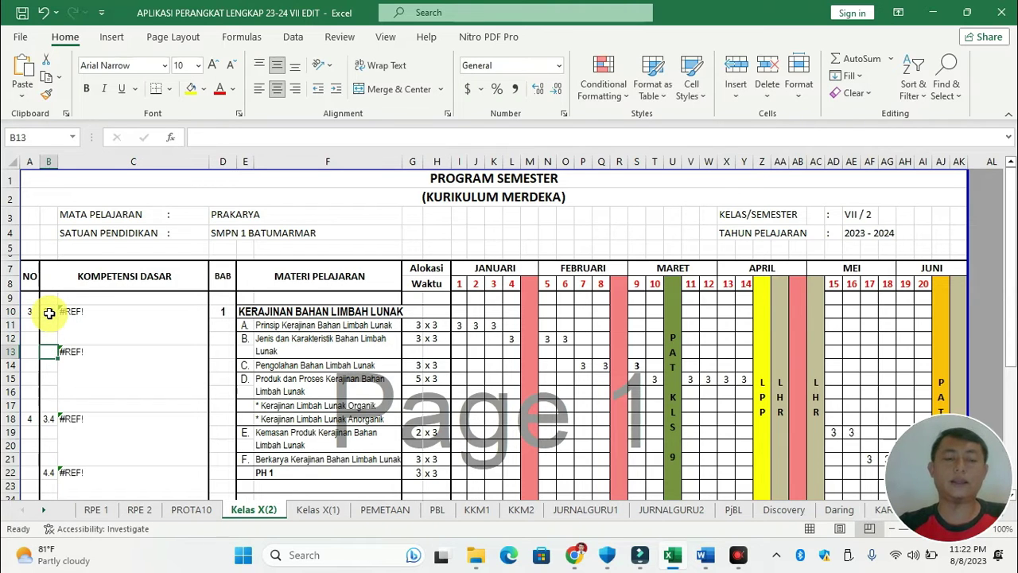
{"action": "left_click", "coordinate": [50, 418]}
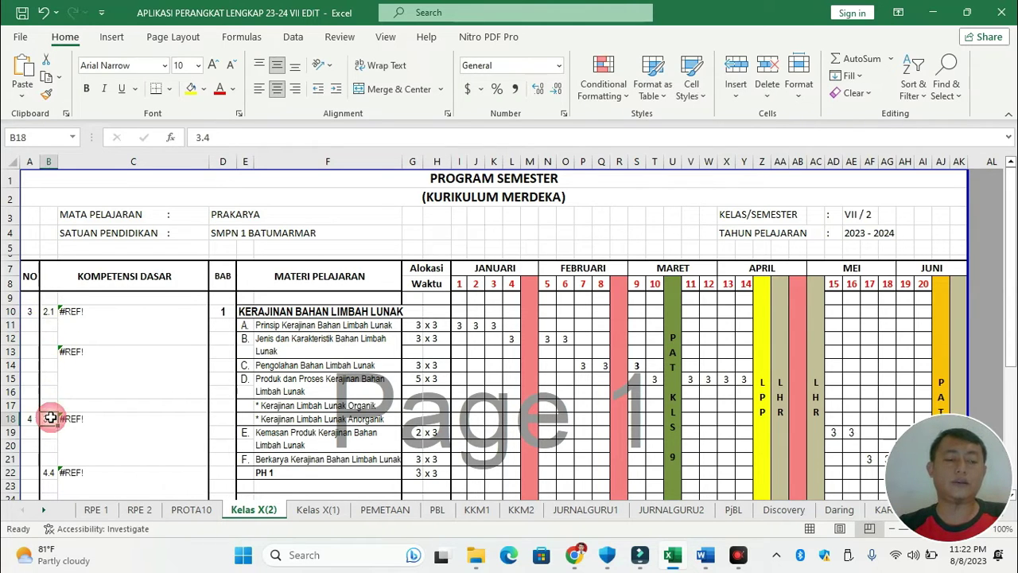
{"action": "type", "text": "2.3"}
{"action": "key", "text": "Return"}
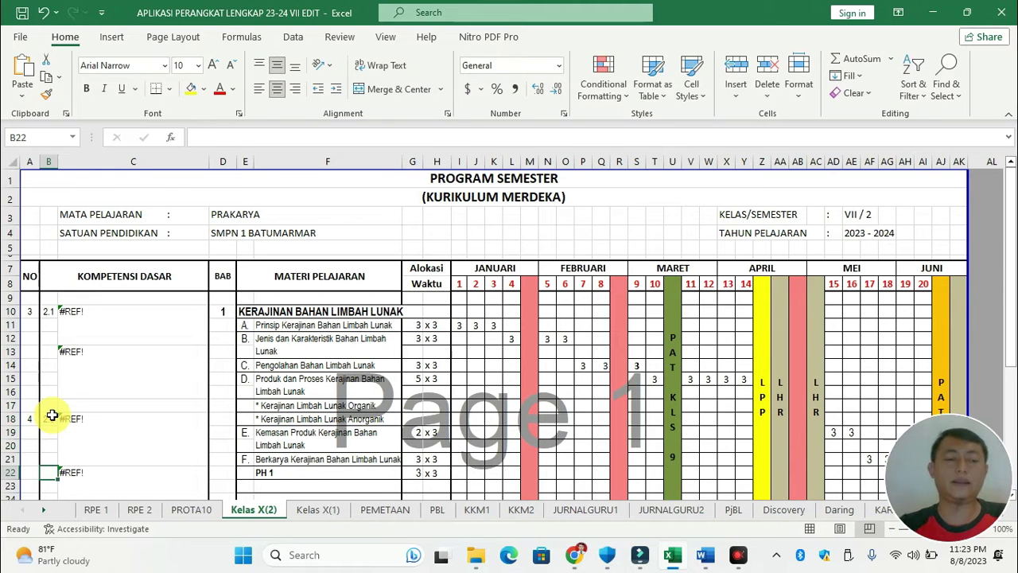
Insert a blank row at row 25, above the JUMLAH JAM PELAJARAN total
{"action": "scroll", "coordinate": [60, 409], "scroll_direction": "down", "scroll_amount": 2}
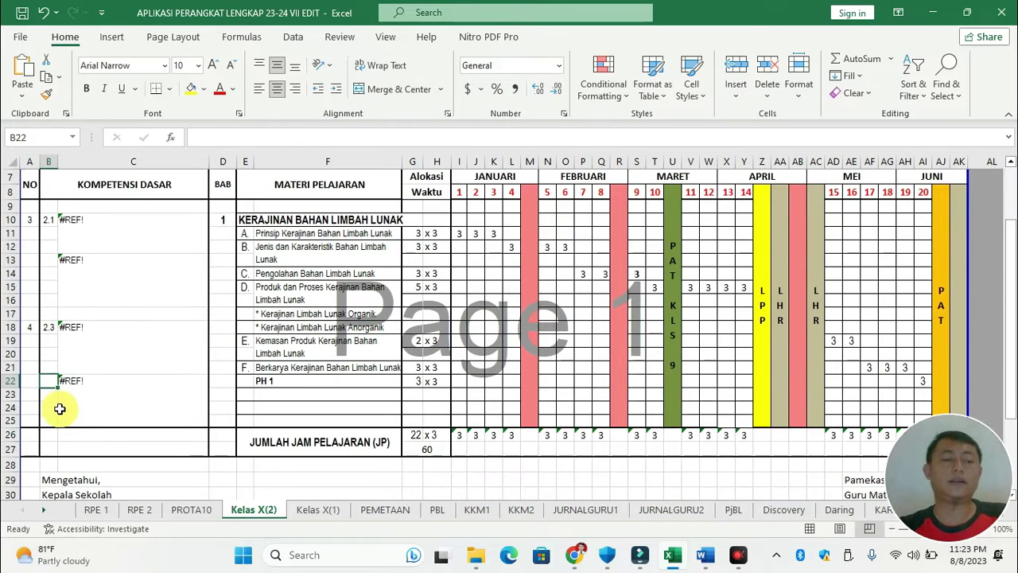
{"action": "left_click", "coordinate": [6, 420]}
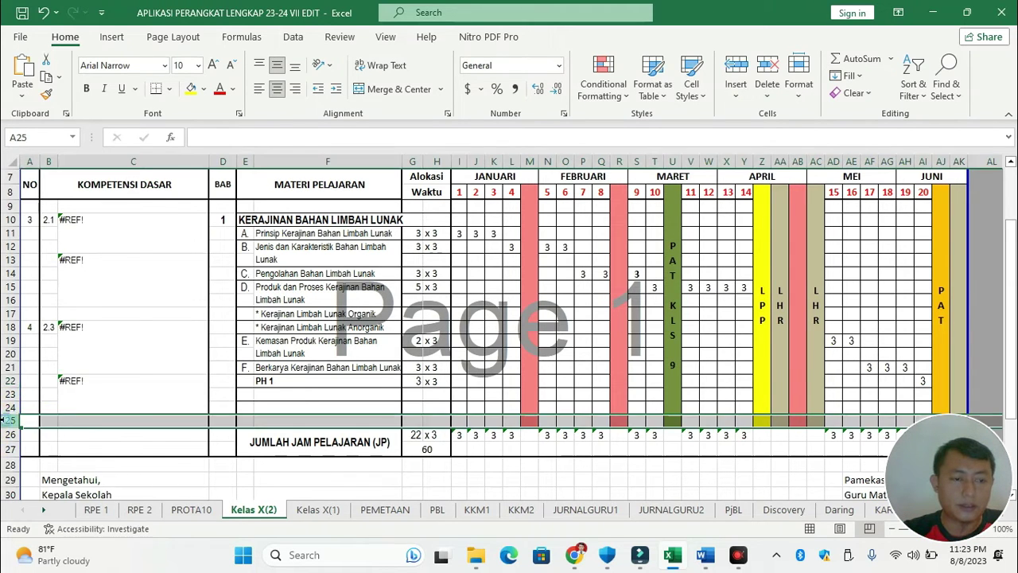
{"action": "right_click", "coordinate": [6, 420]}
{"action": "left_click", "coordinate": [47, 172]}
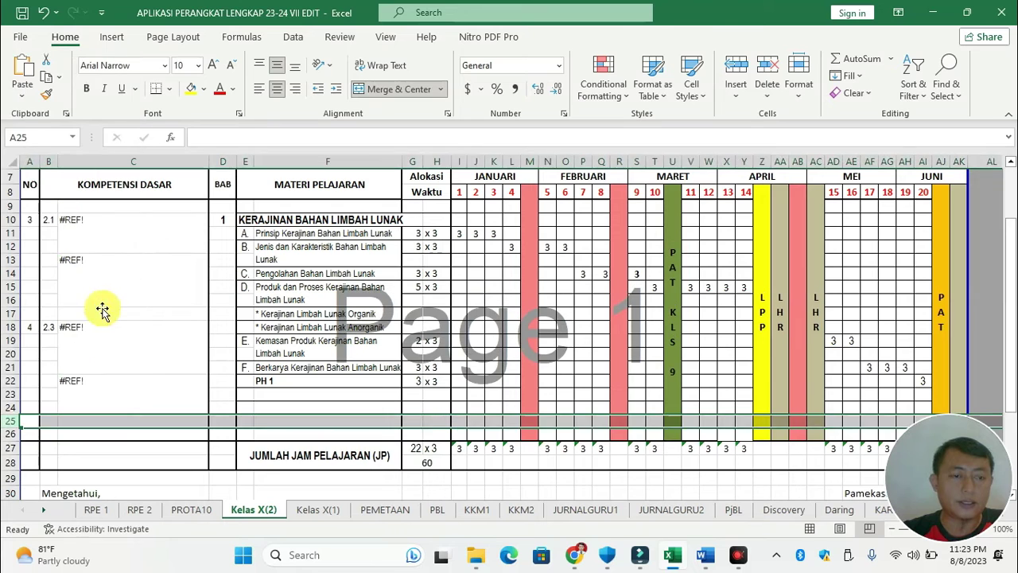
Unmerge the block starting at C22 and merge only C22:C24 instead
{"action": "left_click", "coordinate": [100, 312]}
{"action": "left_click", "coordinate": [101, 422]}
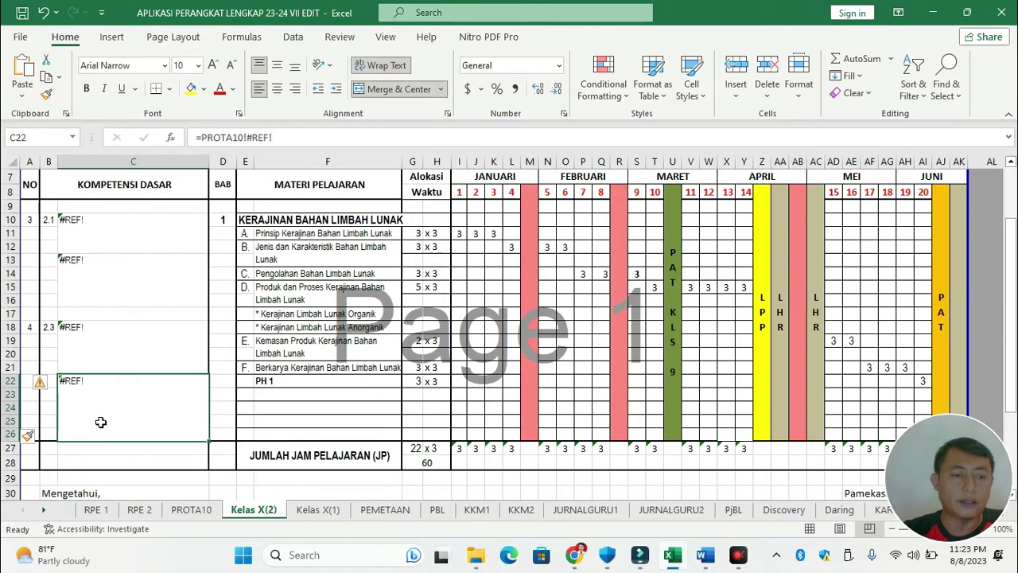
{"action": "left_click", "coordinate": [398, 89]}
{"action": "left_click_drag", "start_coordinate": [93, 380], "coordinate": [98, 408]}
{"action": "left_click", "coordinate": [370, 90]}
{"action": "left_click", "coordinate": [255, 93]}
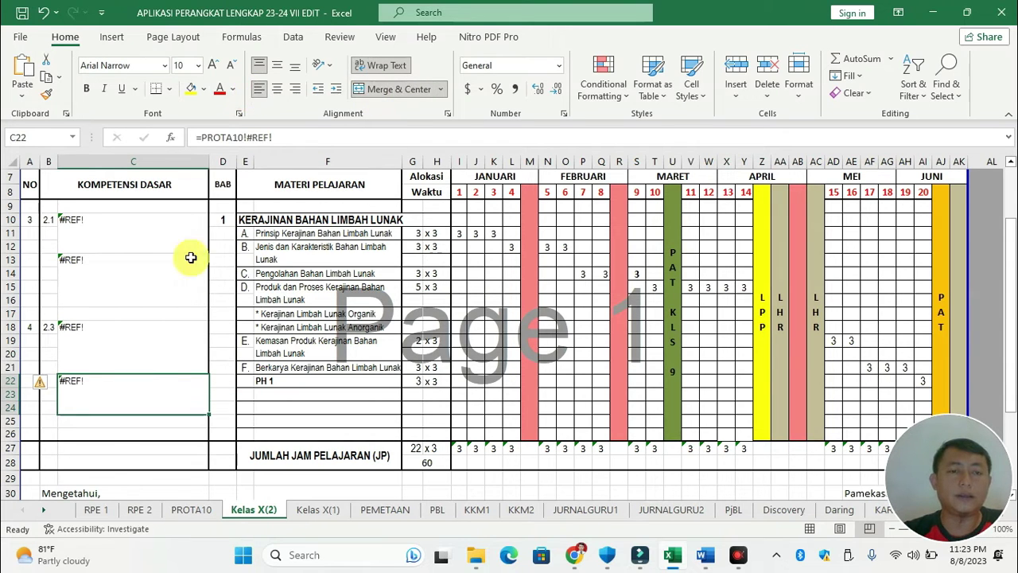
Insert further blank rows around rows 25 to 30, above the JUMLAH JAM PELAJARAN total, to make room for more entries
{"action": "left_click", "coordinate": [150, 316]}
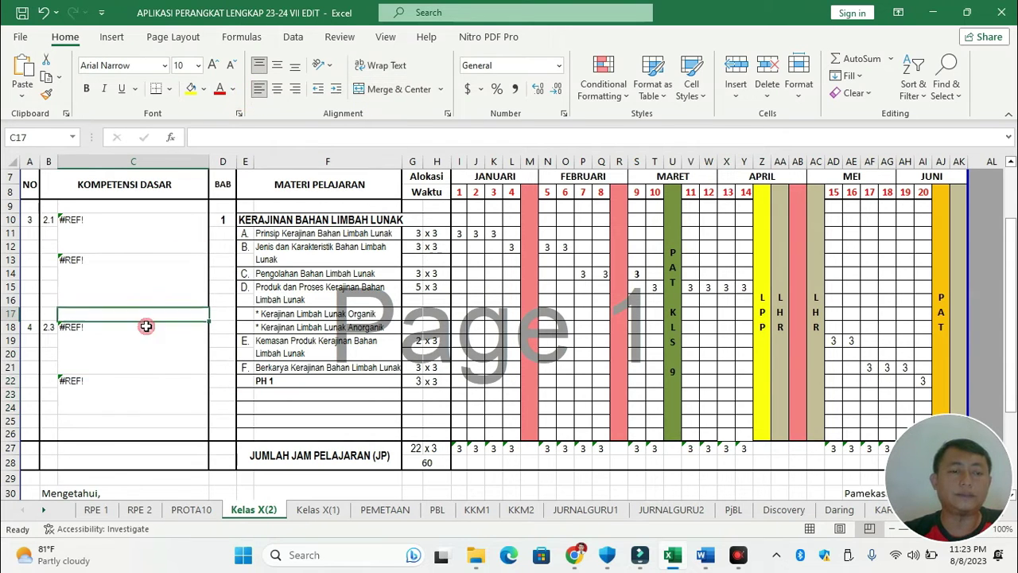
{"action": "right_click", "coordinate": [6, 420]}
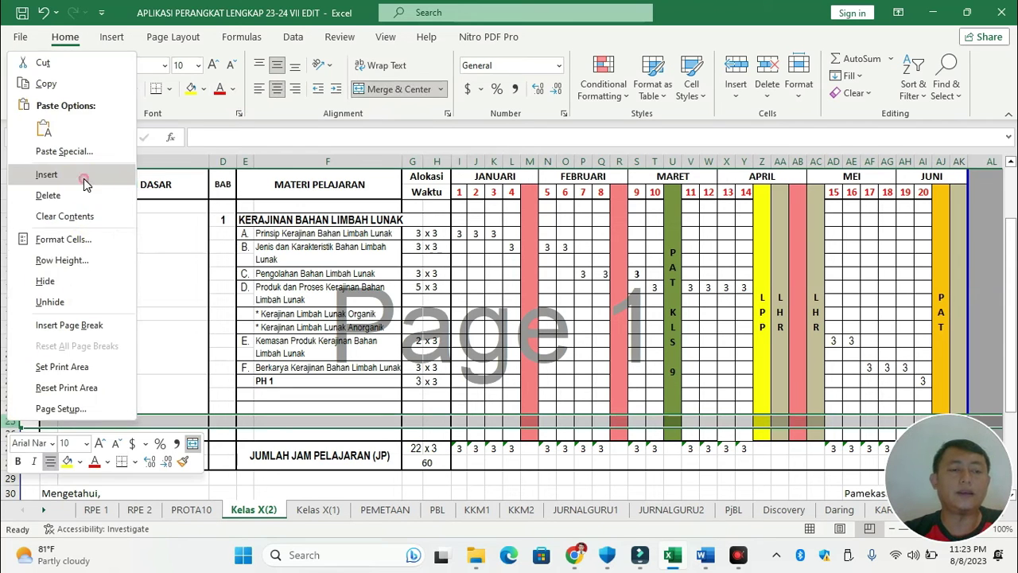
{"action": "left_click", "coordinate": [81, 176]}
{"action": "right_click", "coordinate": [7, 427]}
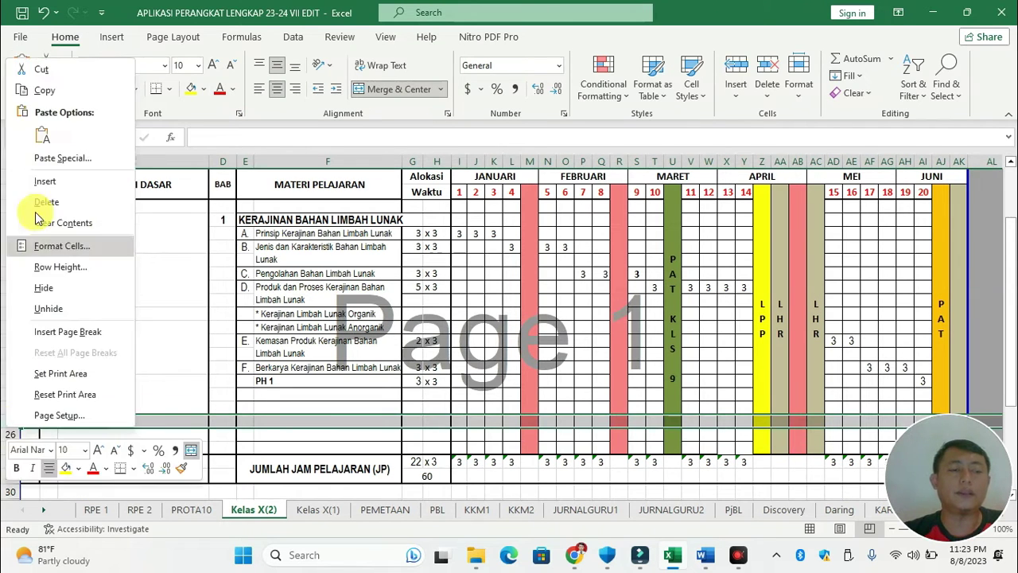
{"action": "left_click", "coordinate": [40, 180]}
{"action": "left_click_drag", "start_coordinate": [6, 434], "coordinate": [9, 454]}
{"action": "right_click", "coordinate": [9, 454]}
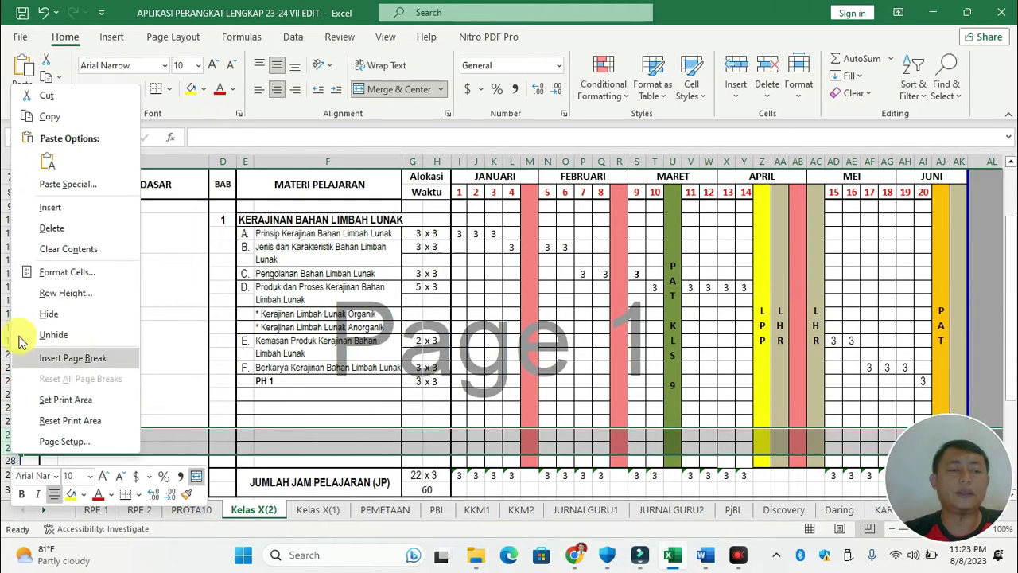
{"action": "left_click", "coordinate": [24, 208]}
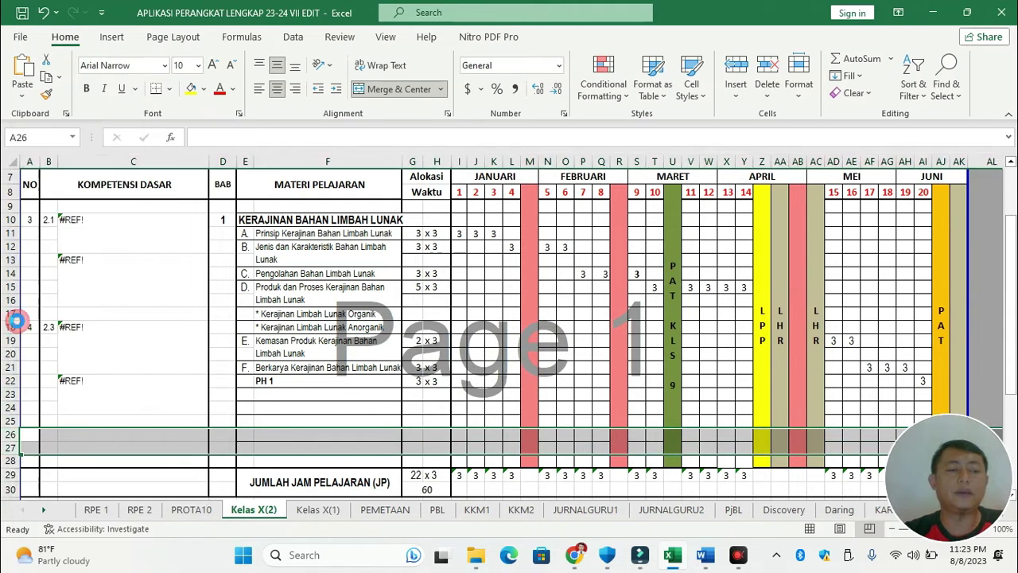
{"action": "right_click", "coordinate": [8, 452]}
{"action": "left_click", "coordinate": [36, 225]}
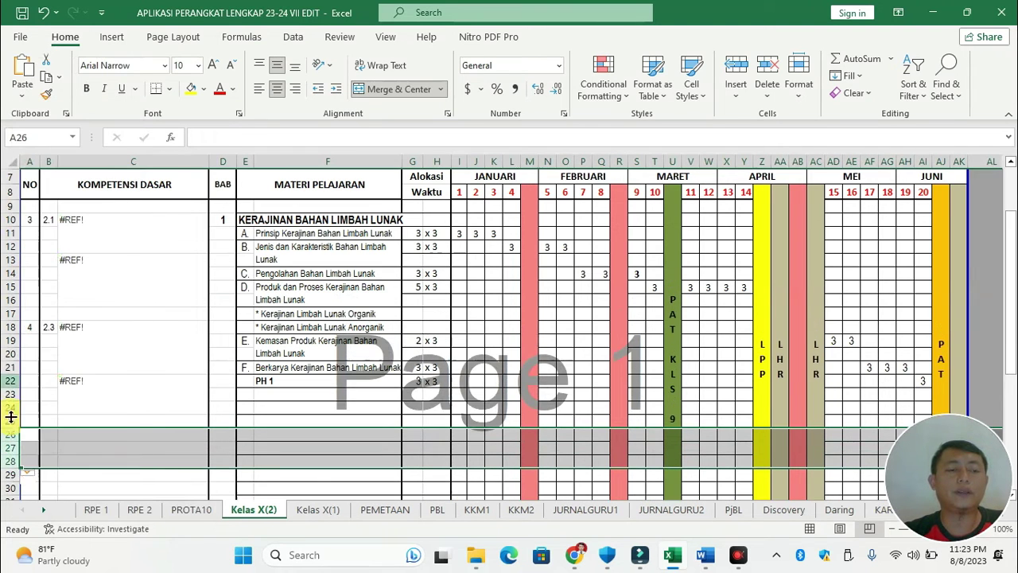
{"action": "right_click", "coordinate": [13, 481]}
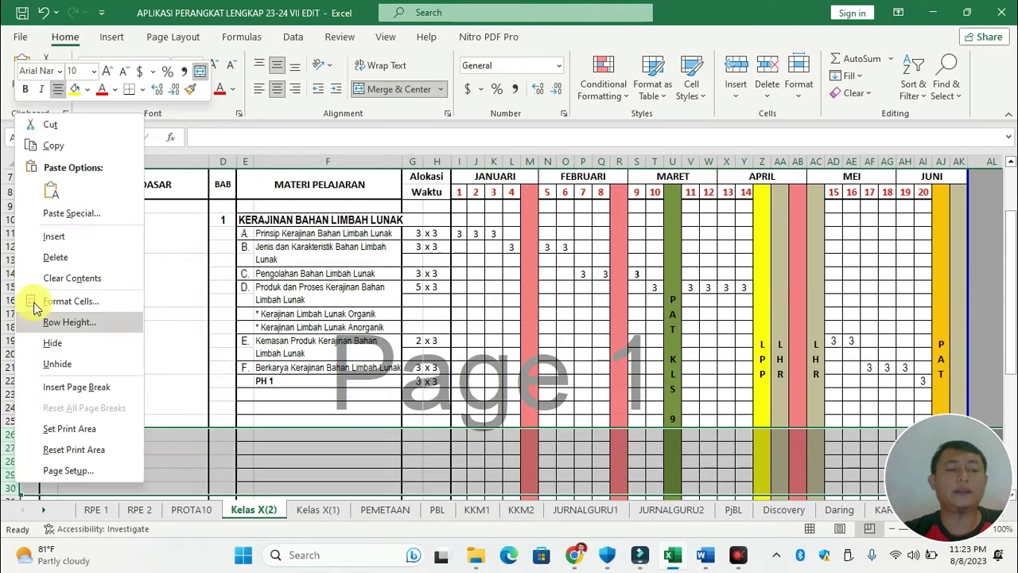
{"action": "left_click", "coordinate": [48, 257]}
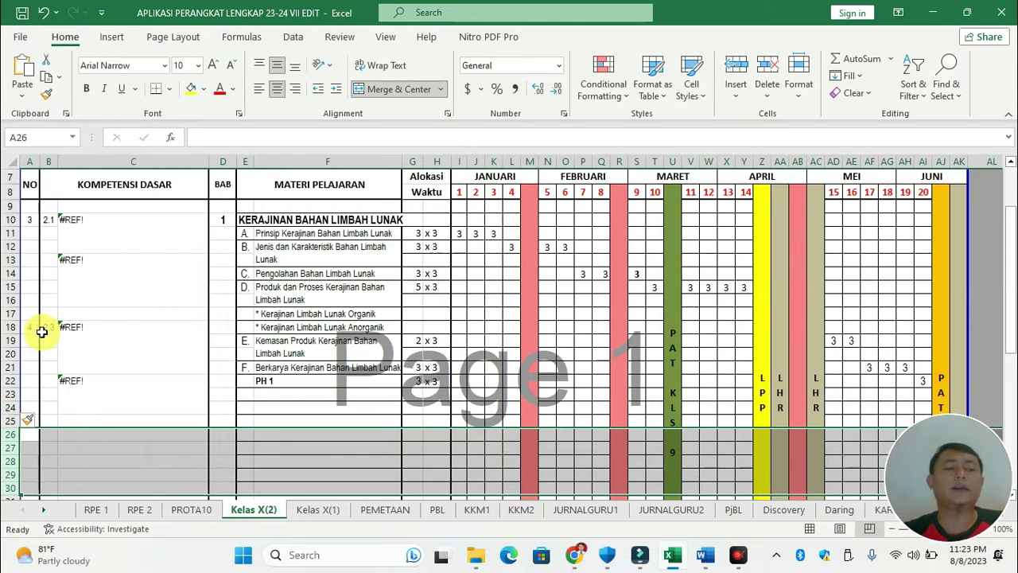
Change the entry number in B18 to 2.2
{"action": "scroll", "coordinate": [50, 337], "scroll_direction": "down", "scroll_amount": 2}
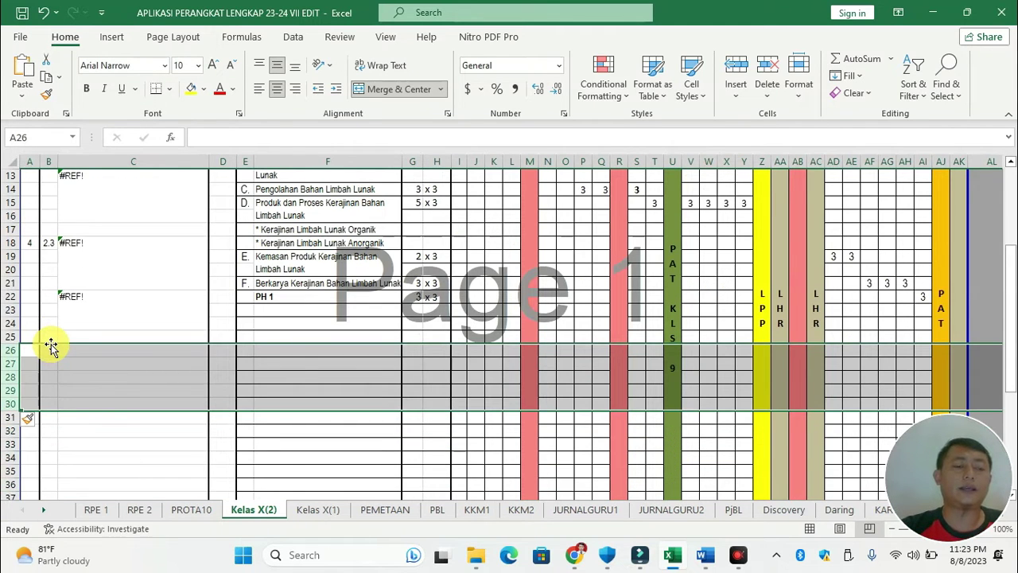
{"action": "left_click", "coordinate": [50, 349]}
{"action": "type", "text": "2."}
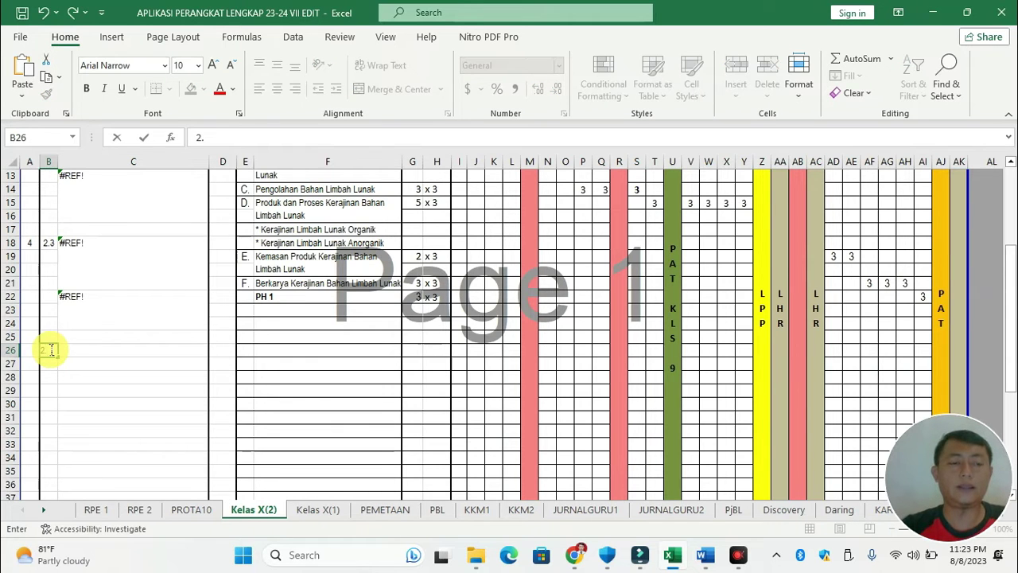
{"action": "scroll", "coordinate": [35, 336], "scroll_direction": "up", "scroll_amount": 3}
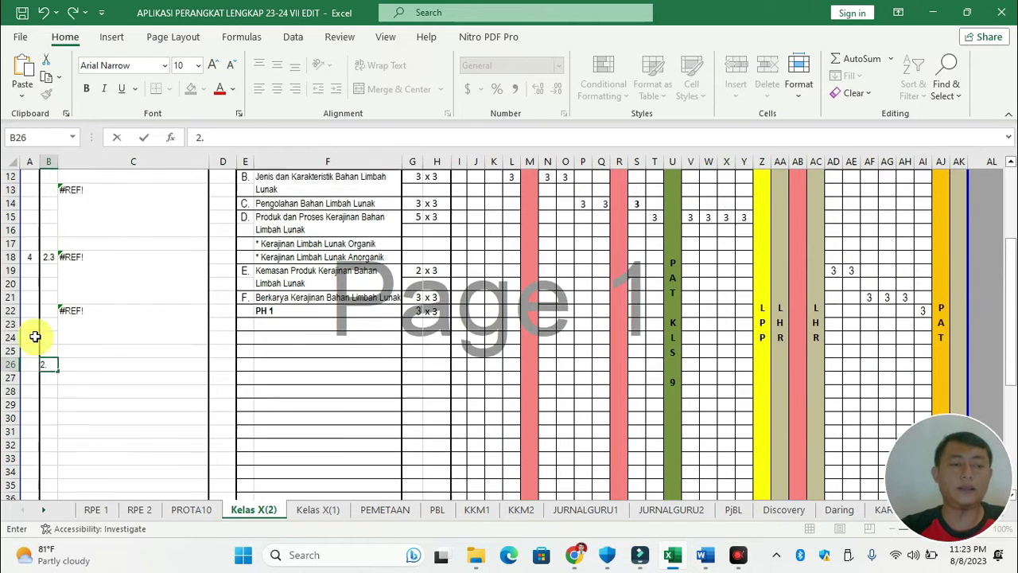
{"action": "left_click", "coordinate": [49, 361]}
{"action": "type", "text": "2"}
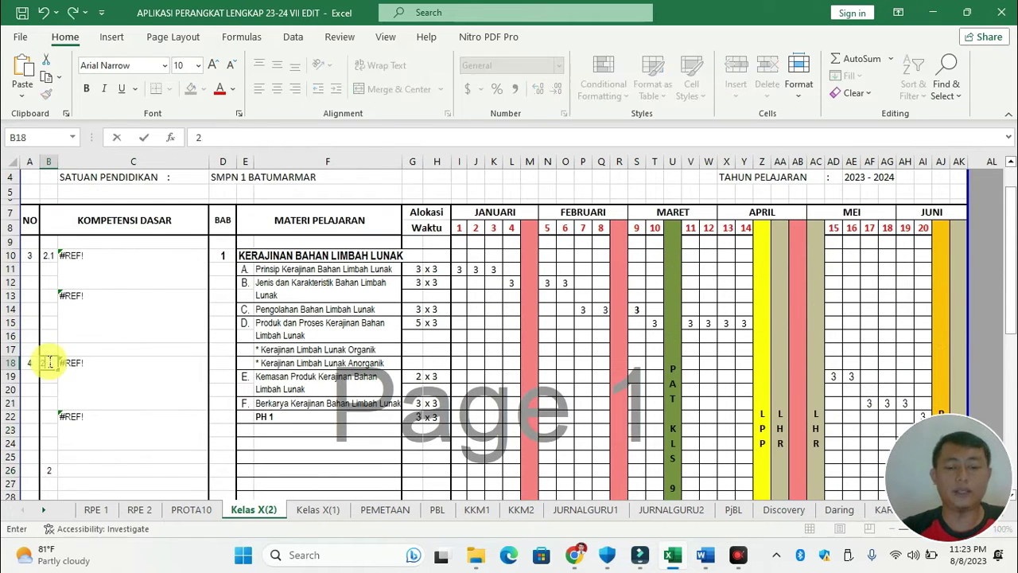
{"action": "key", "text": "Return"}
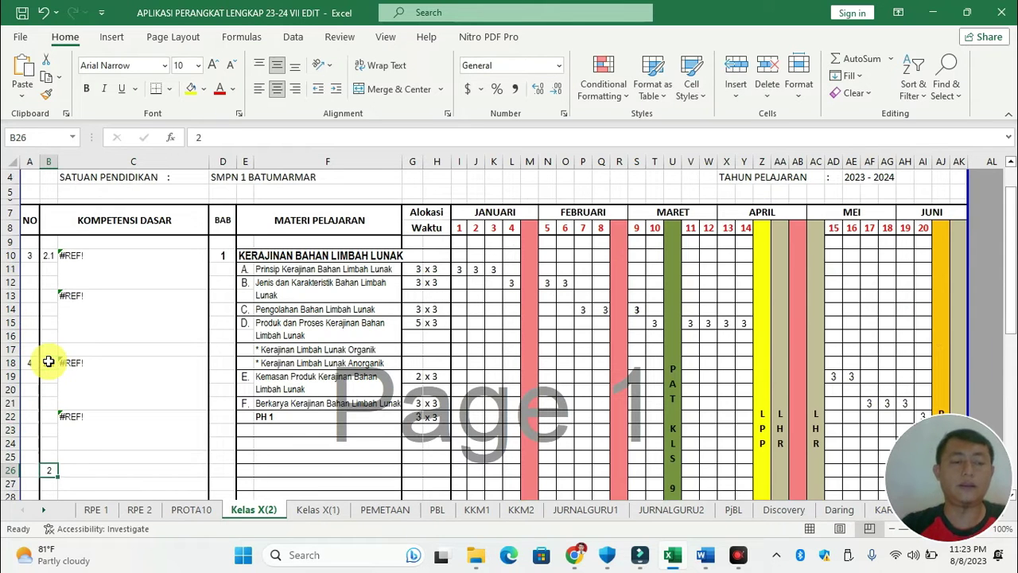
Enter the entry numbers 2.3 in B26 and 2.4 in B30
{"action": "type", "text": "2"}
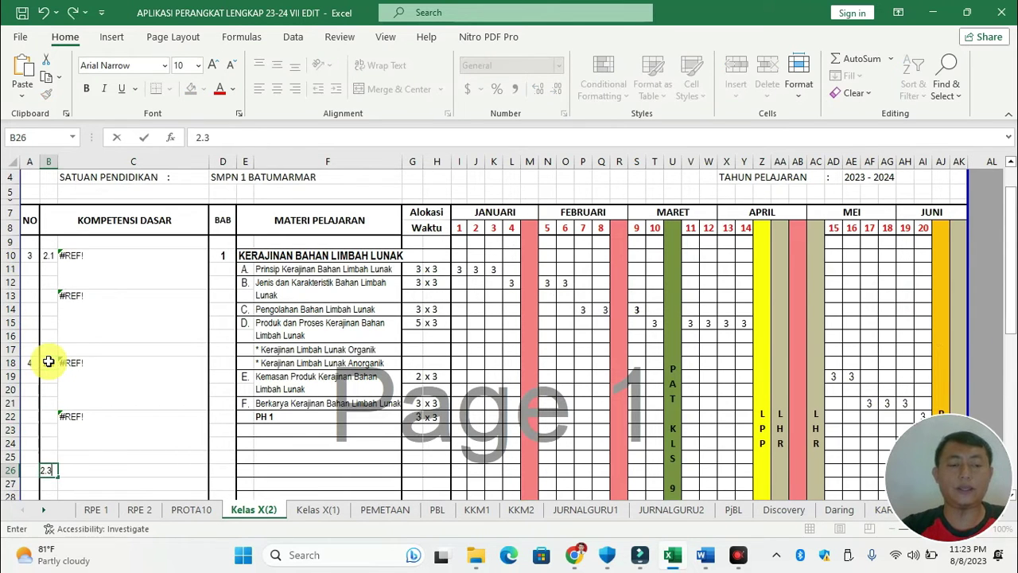
{"action": "type", "text": ".3"}
{"action": "key", "text": "Return"}
{"action": "key", "text": "Down"}
{"action": "key", "text": "Down"}
{"action": "type", "text": "2."}
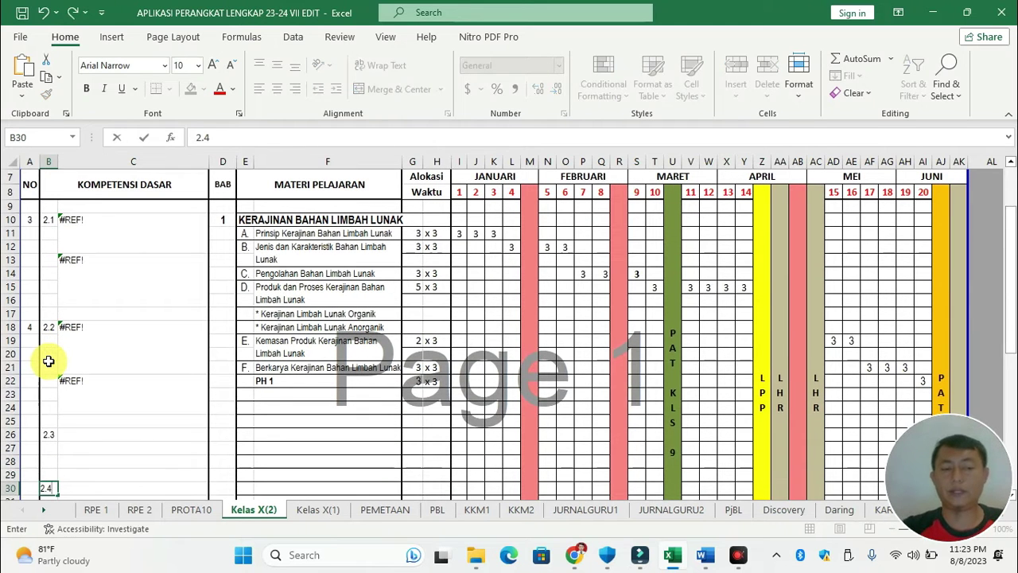
{"action": "type", "text": "4"}
{"action": "key", "text": "Return"}
Replace the broken link in C10 with one to the Observasi dan Eksplorasi element's semester 2 learning outcome text in PROTA10 cell B14
{"action": "left_click", "coordinate": [79, 211]}
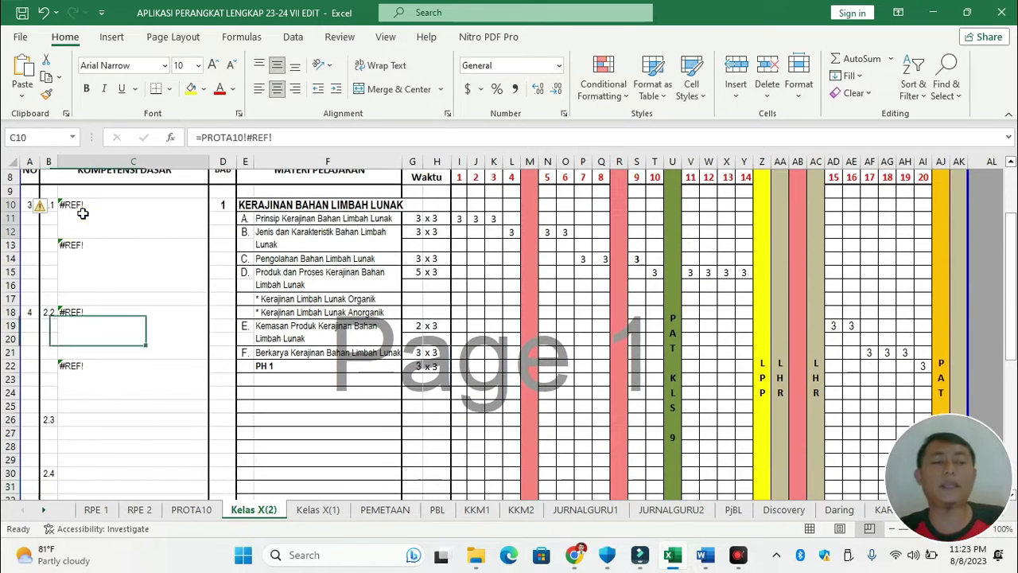
{"action": "type", "text": "="}
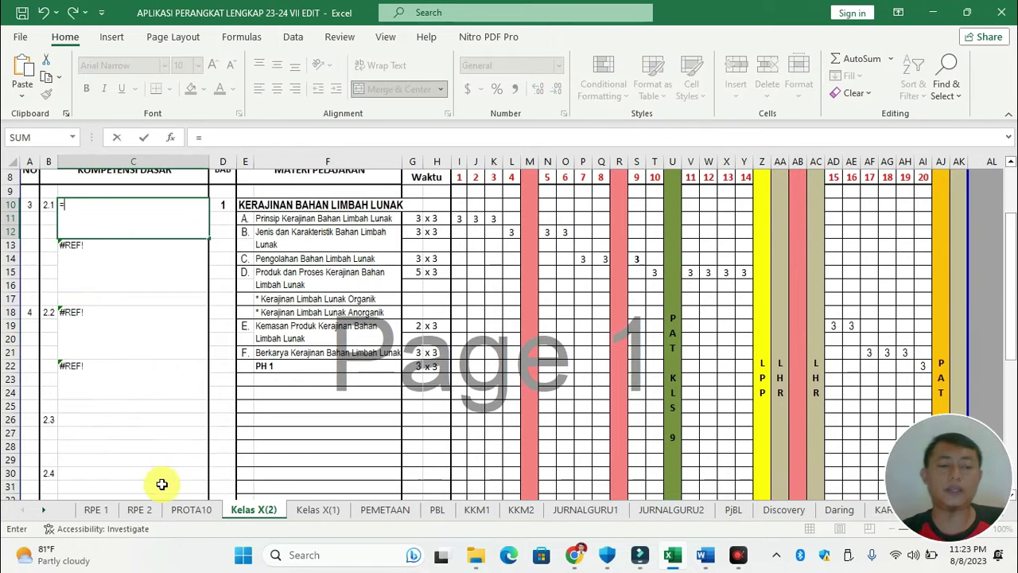
{"action": "left_click", "coordinate": [191, 510]}
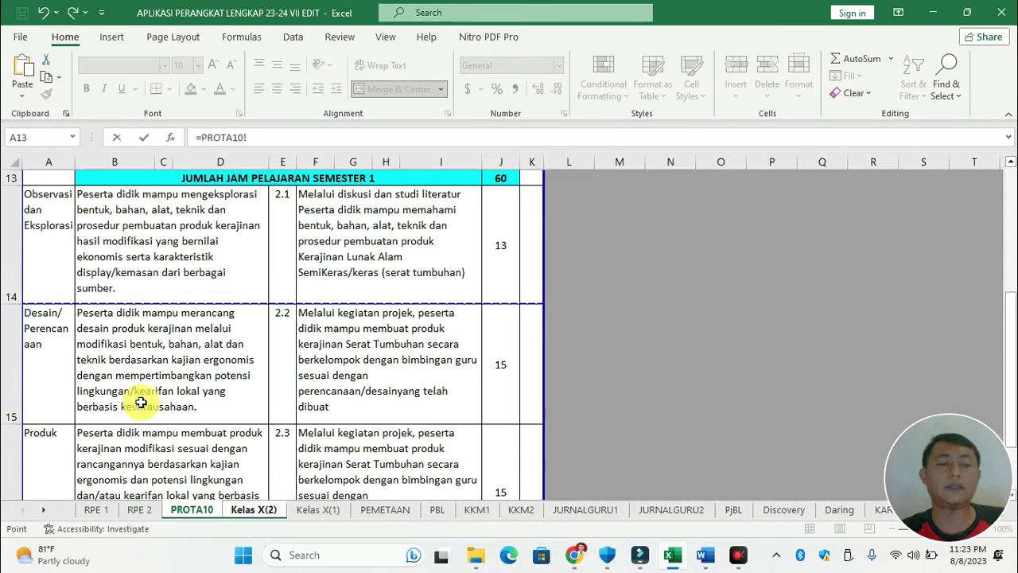
{"action": "scroll", "coordinate": [140, 401], "scroll_direction": "down", "scroll_amount": 3}
{"action": "scroll", "coordinate": [140, 402], "scroll_direction": "up", "scroll_amount": 1}
{"action": "left_click", "coordinate": [152, 264]}
{"action": "key", "text": "Return"}
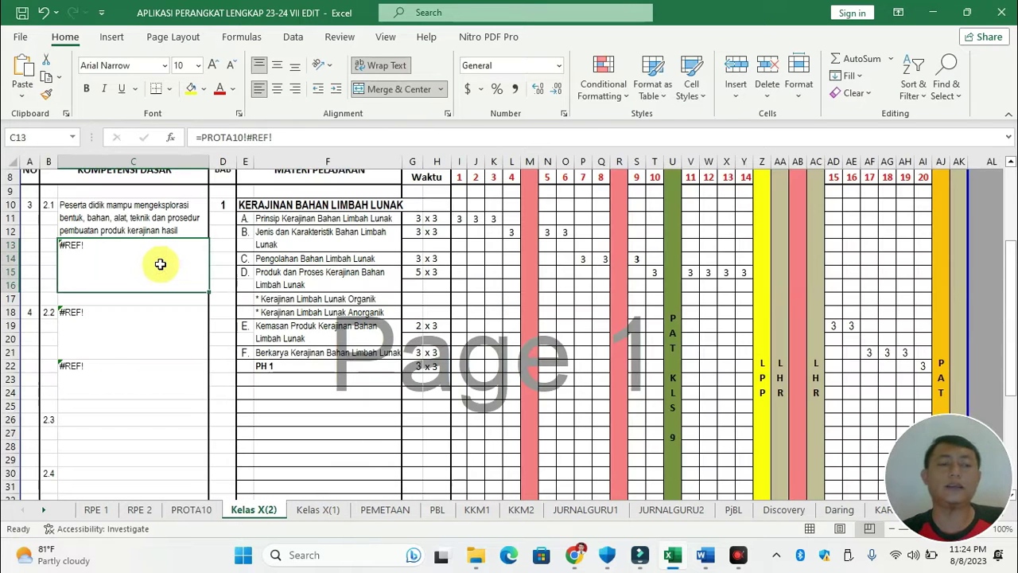
Replace the broken link in C13 with one to the 2.1 learning objective text in PROTA10 cell F14
{"action": "type", "text": "="}
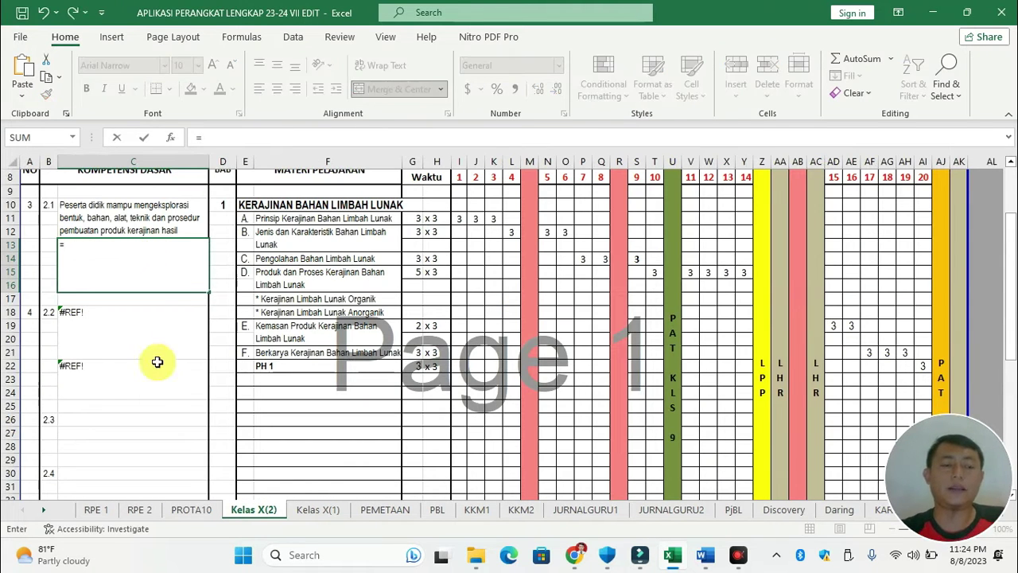
{"action": "left_click", "coordinate": [198, 510]}
{"action": "left_click", "coordinate": [365, 253]}
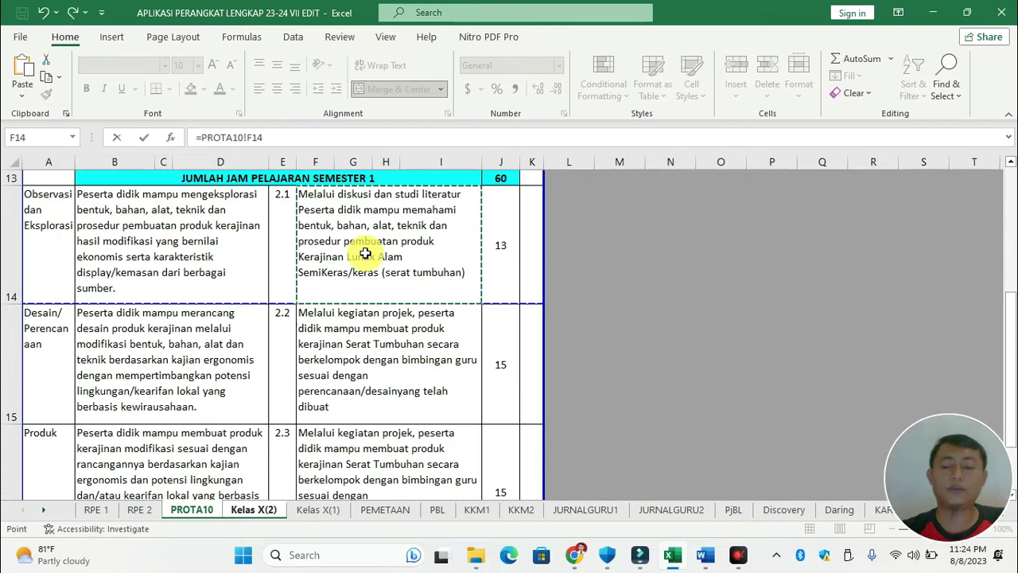
{"action": "key", "text": "Return"}
Replace the broken link in C18 with one to the Desain/Perencanaan element's learning outcome text in PROTA10 cell B15
{"action": "left_click", "coordinate": [116, 314]}
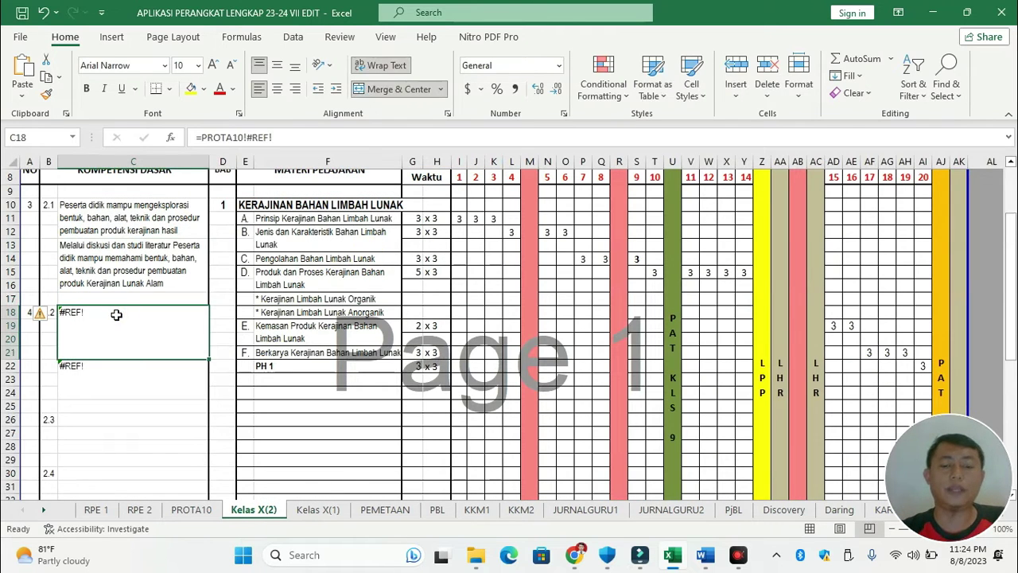
{"action": "type", "text": "="}
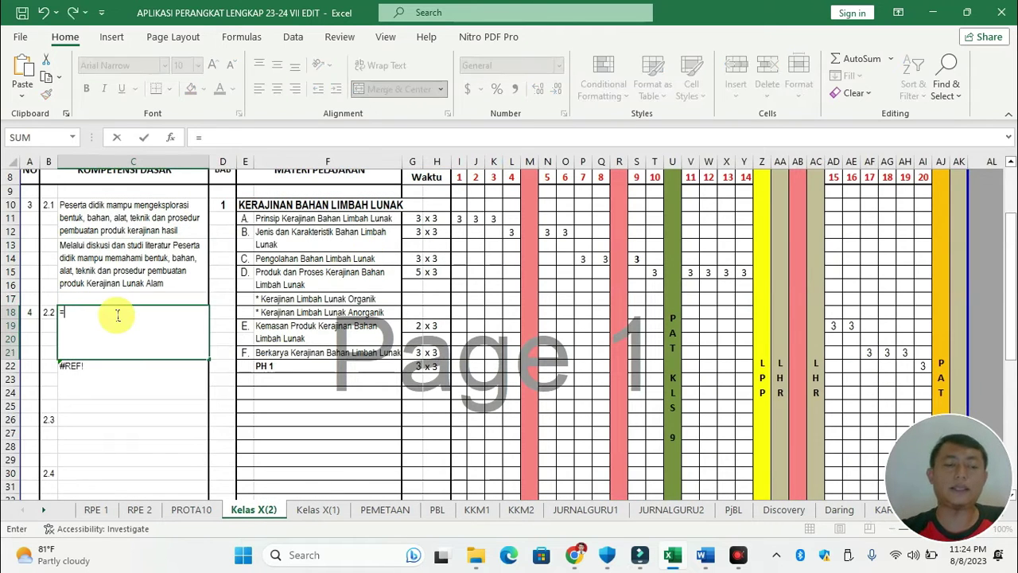
{"action": "left_click", "coordinate": [191, 510]}
{"action": "left_click", "coordinate": [122, 362]}
{"action": "key", "text": "Return"}
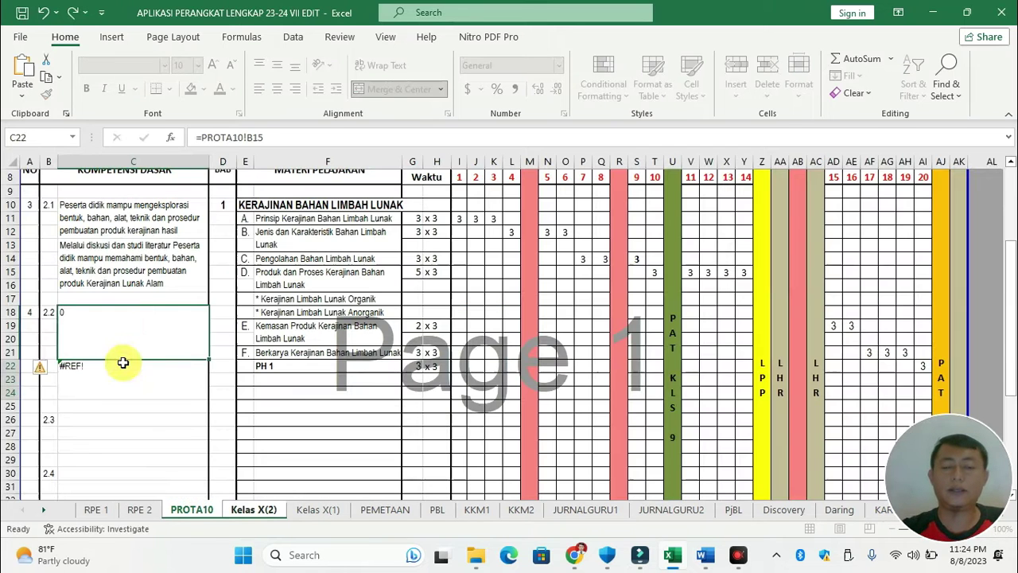
Replace the broken link in C22 with one to the 2.2 learning objective text in PROTA10 cell F15
{"action": "type", "text": "="}
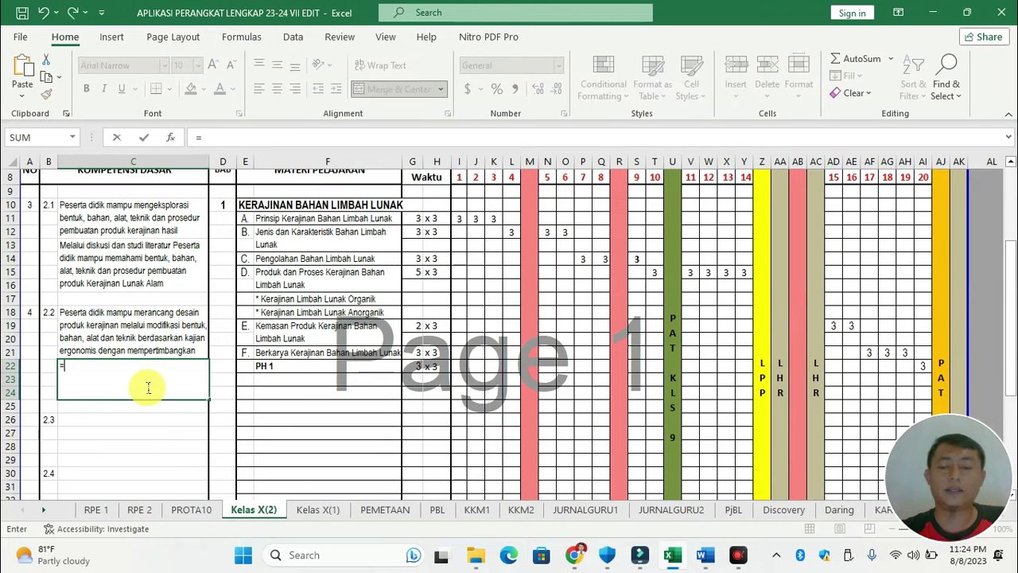
{"action": "left_click", "coordinate": [191, 509]}
{"action": "left_click", "coordinate": [352, 353]}
{"action": "key", "text": "Return"}
Link C26 to the Produk element's learning outcome text in PROTA10 cell B16
{"action": "left_click", "coordinate": [122, 418]}
{"action": "type", "text": "="}
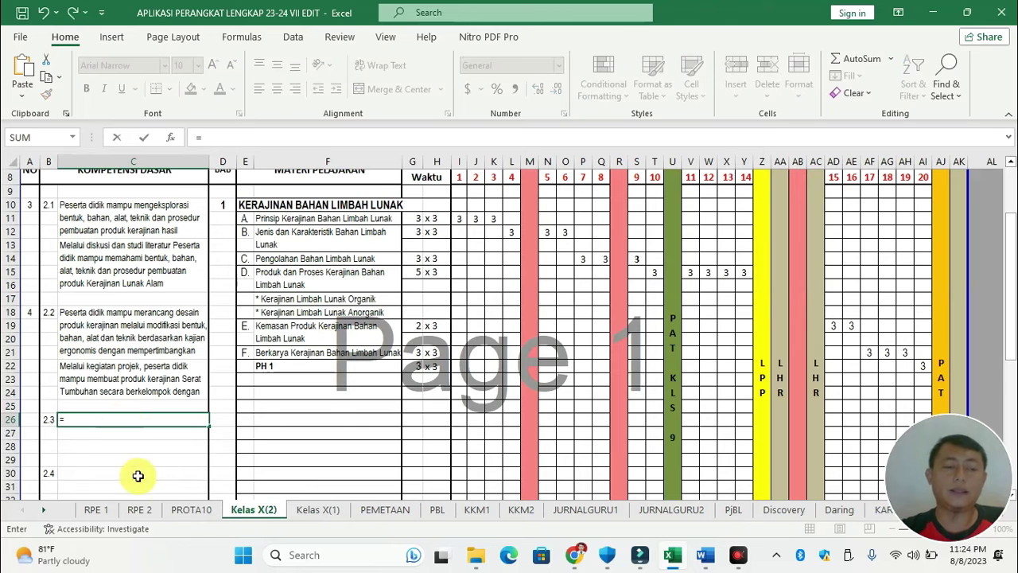
{"action": "left_click", "coordinate": [191, 509]}
{"action": "left_click", "coordinate": [151, 450]}
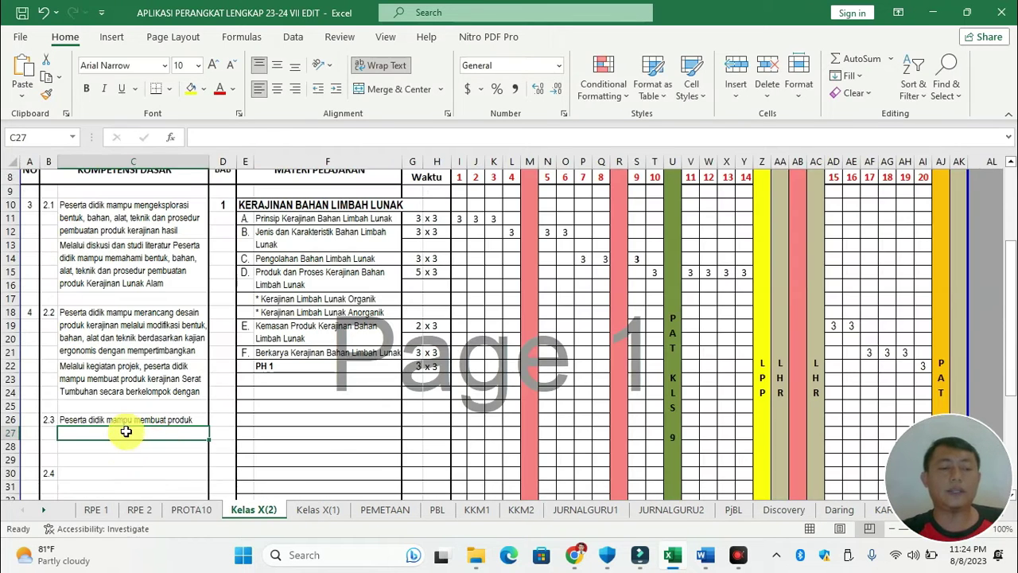
Merge C26:C27 with left-aligned text and insert a row at row 27 to extend the merged block
{"action": "left_click_drag", "start_coordinate": [127, 422], "coordinate": [130, 443]}
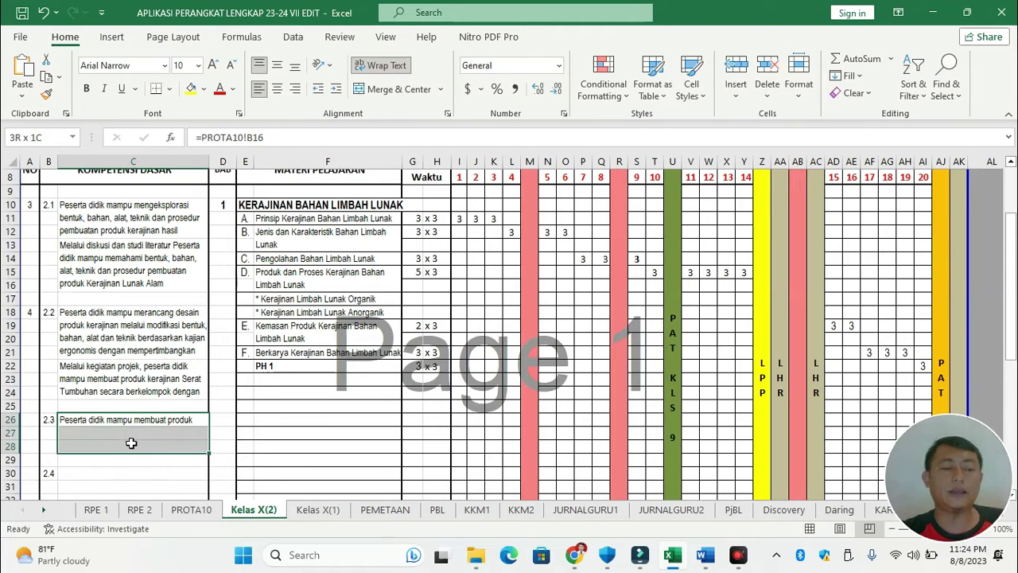
{"action": "left_click_drag", "start_coordinate": [131, 438], "coordinate": [131, 436]}
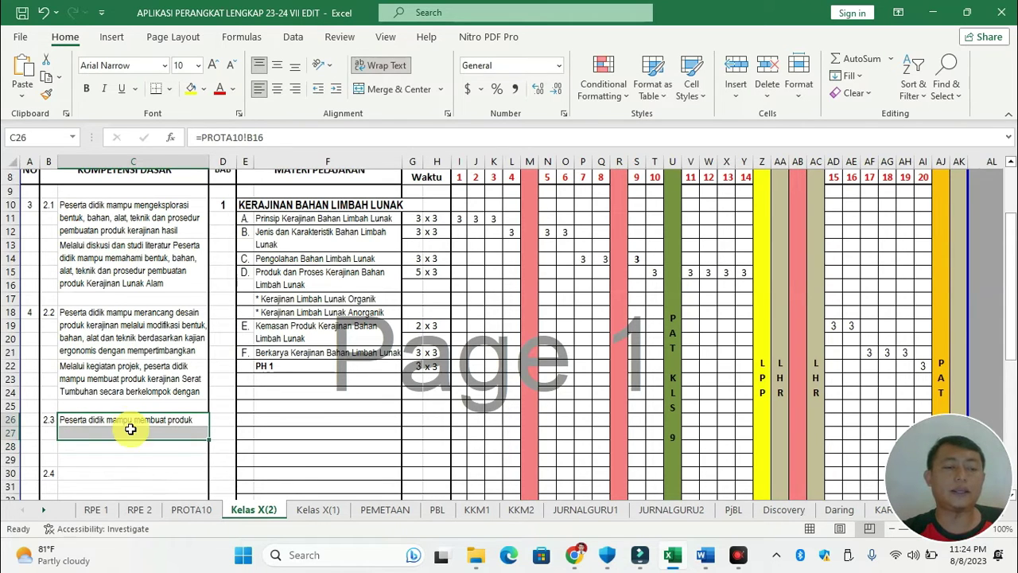
{"action": "left_click", "coordinate": [390, 89]}
{"action": "left_click", "coordinate": [260, 89]}
{"action": "left_click", "coordinate": [9, 434]}
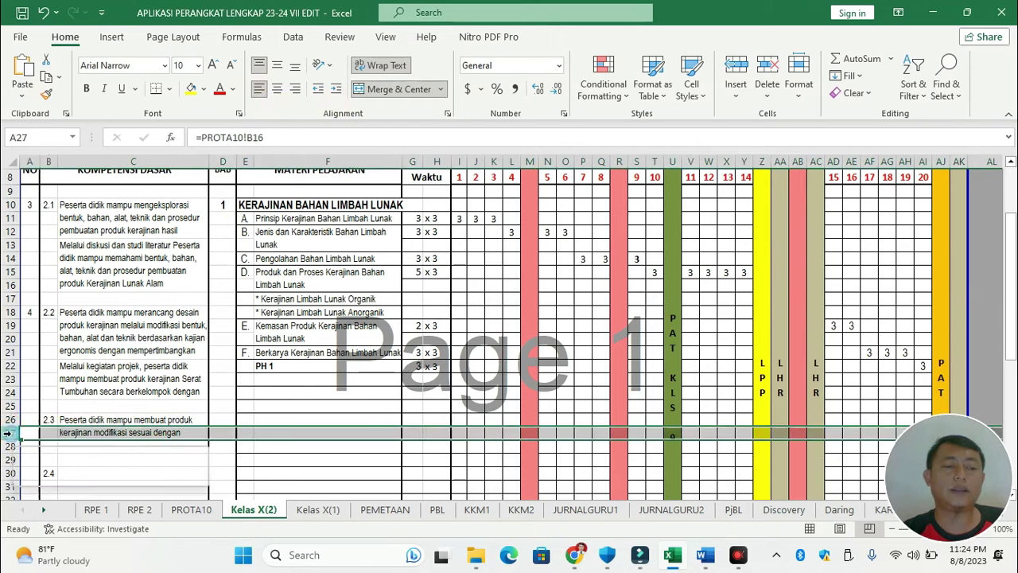
{"action": "right_click", "coordinate": [9, 434]}
{"action": "left_click", "coordinate": [60, 186]}
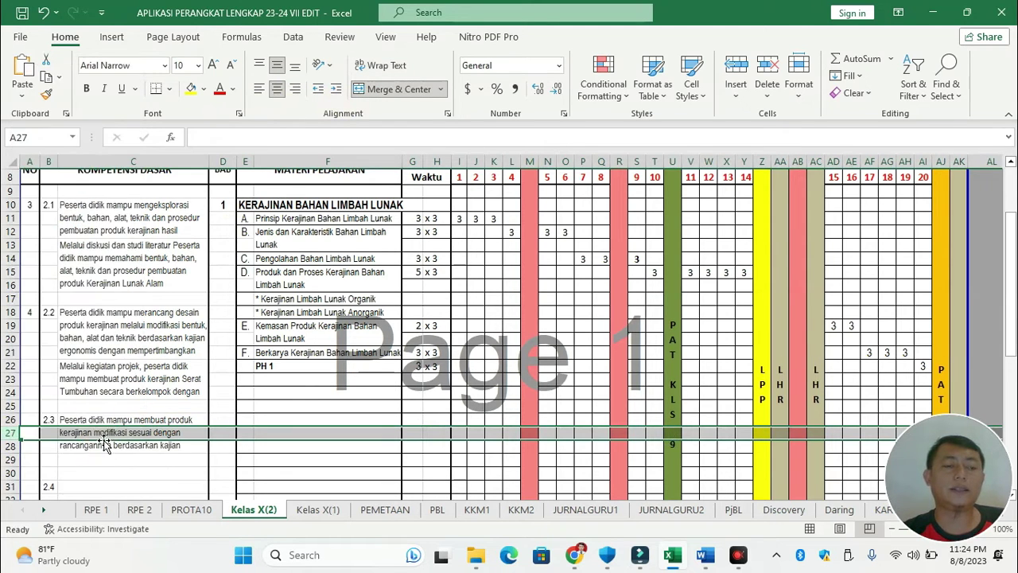
Try inserting a row at row 26 above entry 2.3 and undo the insertion
{"action": "left_click", "coordinate": [150, 425]}
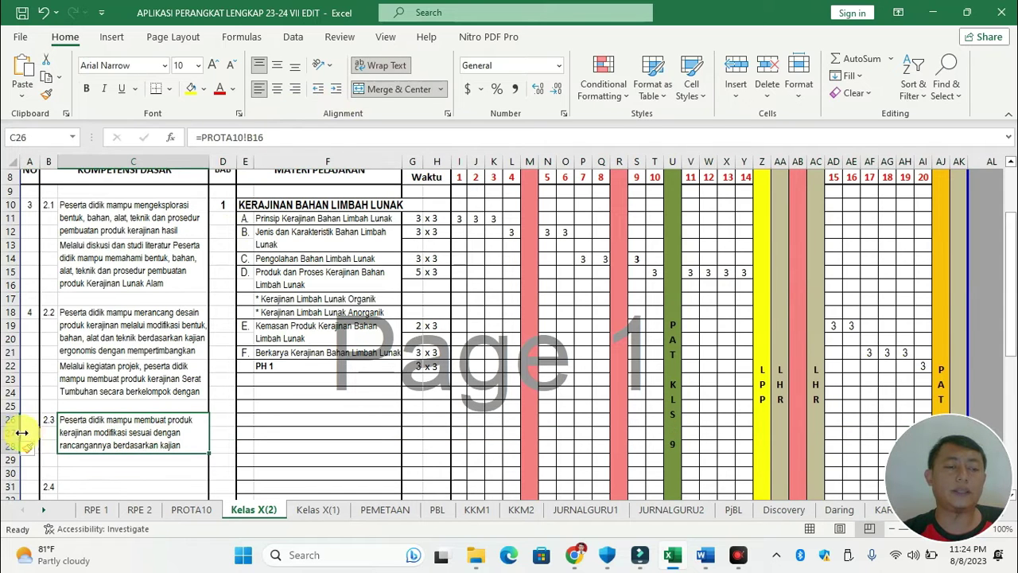
{"action": "right_click", "coordinate": [11, 426]}
{"action": "left_click", "coordinate": [60, 185]}
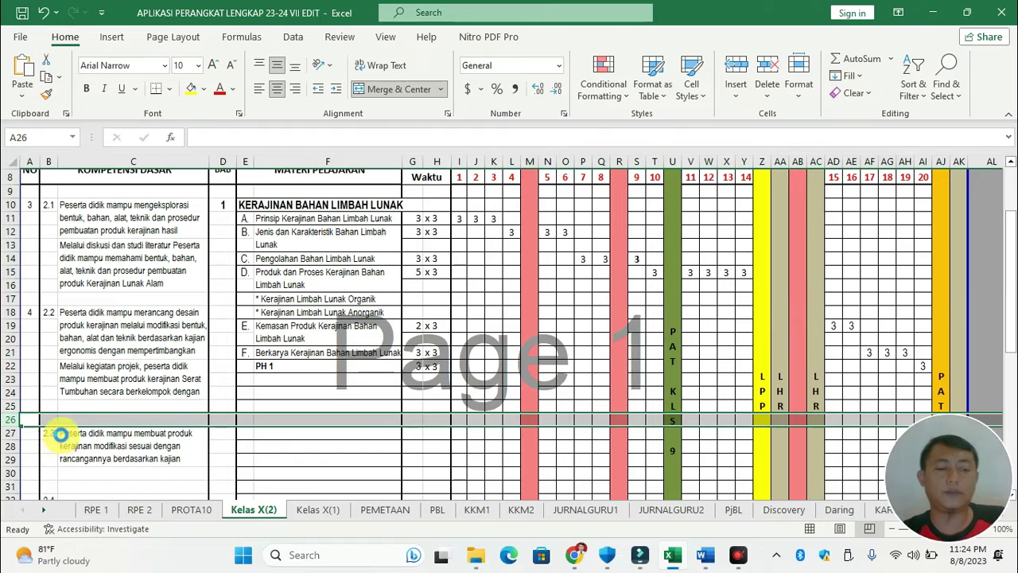
{"action": "key", "text": "ctrl+z"}
Insert one row at row 28 and another at row 27 to enlarge the merged C26 block
{"action": "left_click", "coordinate": [8, 445]}
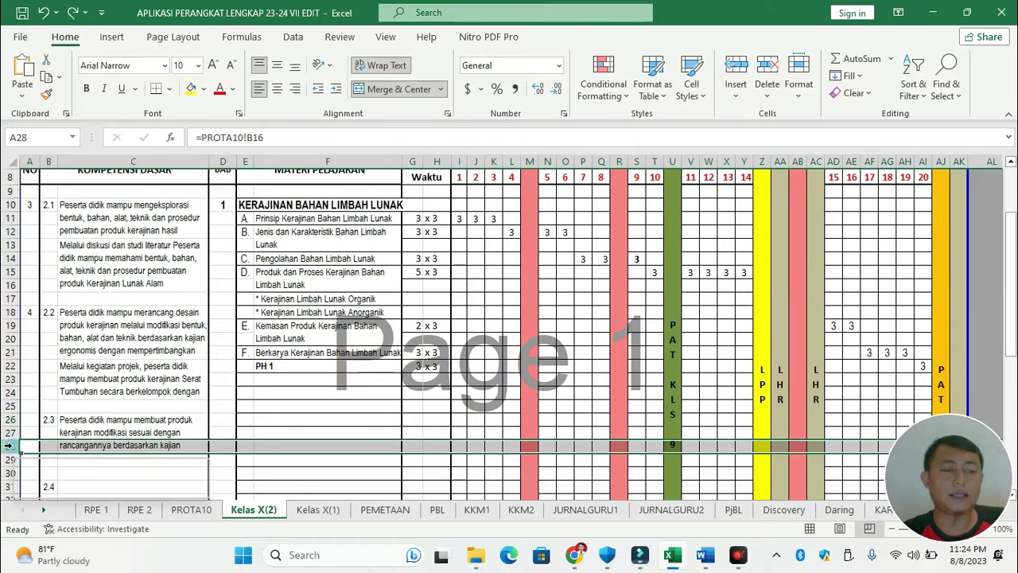
{"action": "right_click", "coordinate": [8, 445]}
{"action": "left_click", "coordinate": [51, 200]}
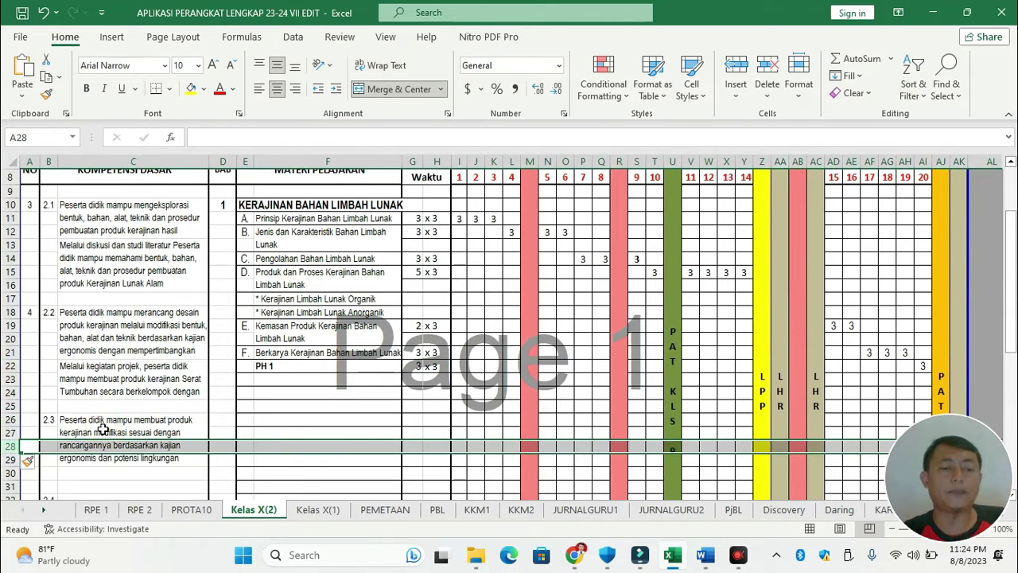
{"action": "key", "text": "ctrl+z"}
{"action": "left_click", "coordinate": [9, 439]}
{"action": "right_click", "coordinate": [10, 440]}
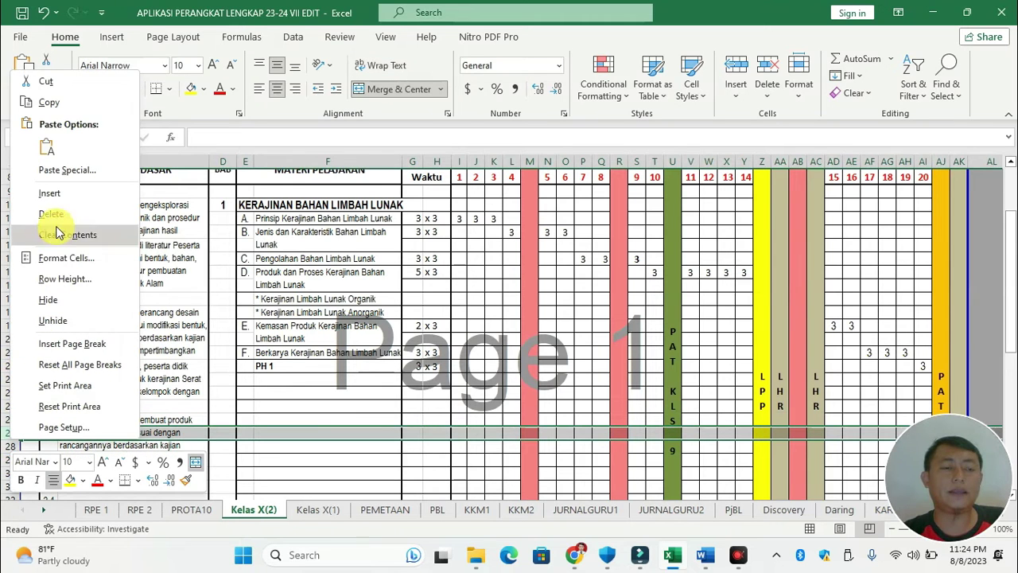
{"action": "left_click", "coordinate": [50, 201]}
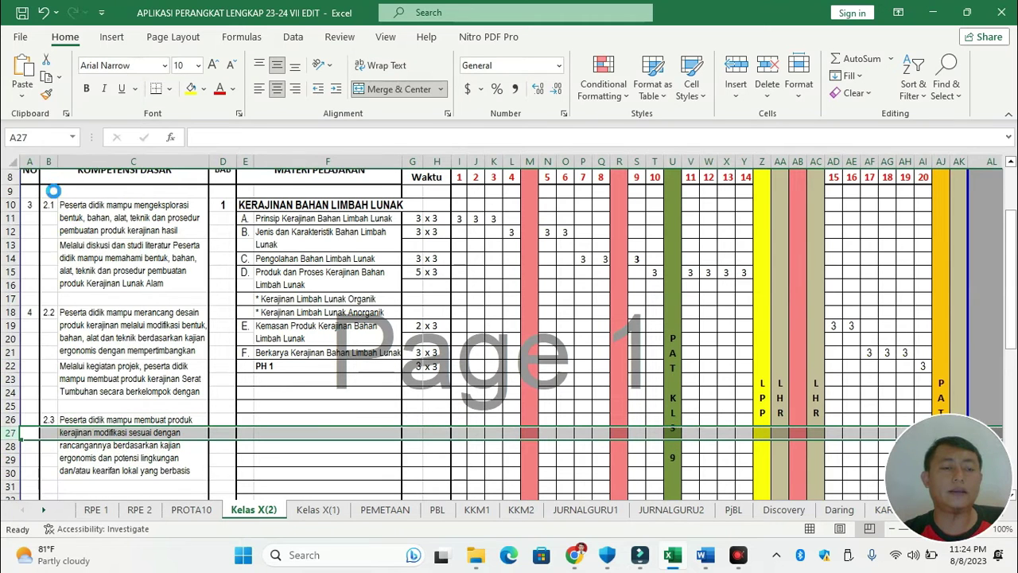
{"action": "left_click", "coordinate": [28, 458]}
{"action": "left_click", "coordinate": [29, 449]}
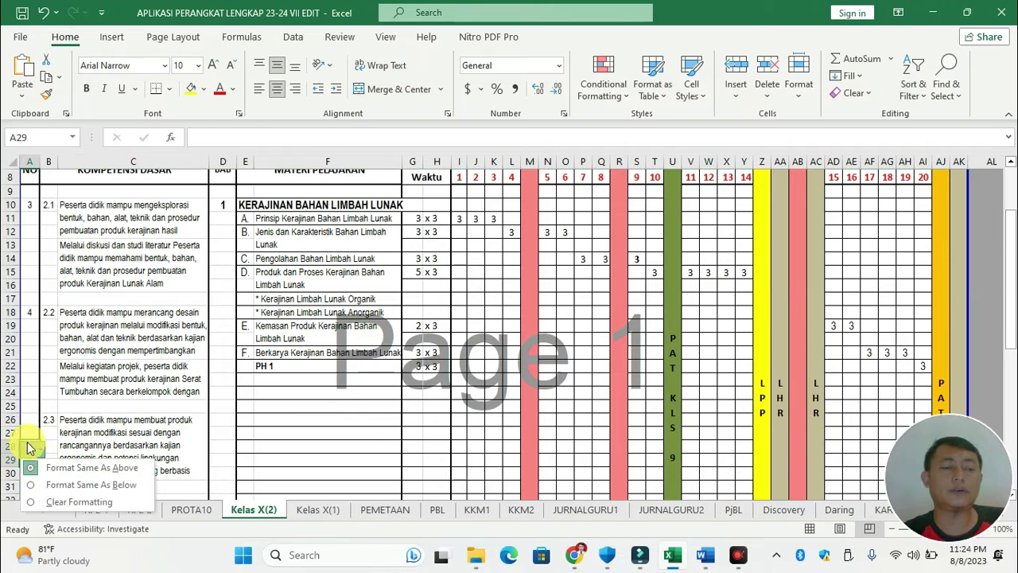
{"action": "left_click", "coordinate": [24, 434]}
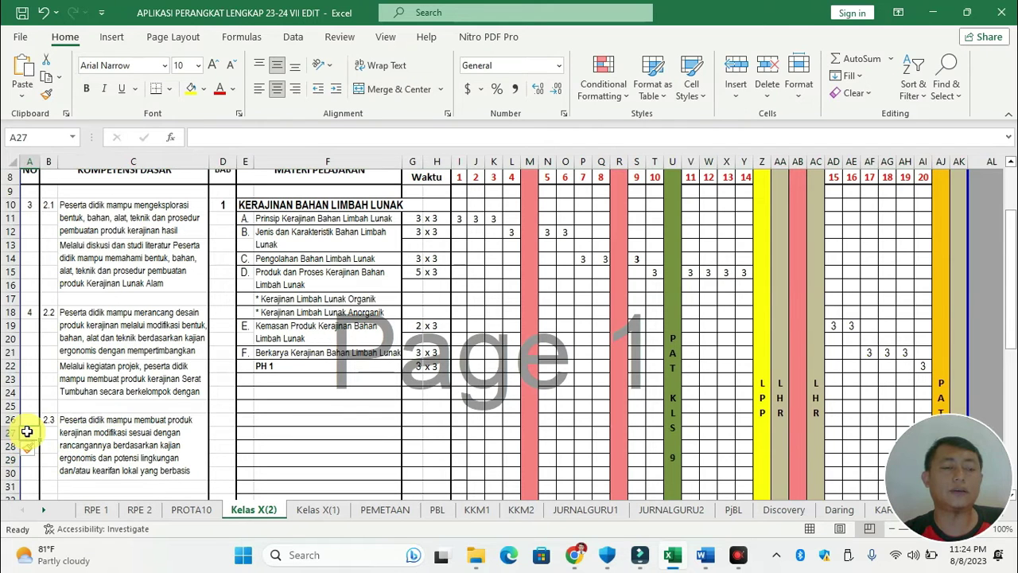
Insert two rows at rows 27 and 28 so the merged C26 block gains more height
{"action": "left_click_drag", "start_coordinate": [11, 434], "coordinate": [12, 447]}
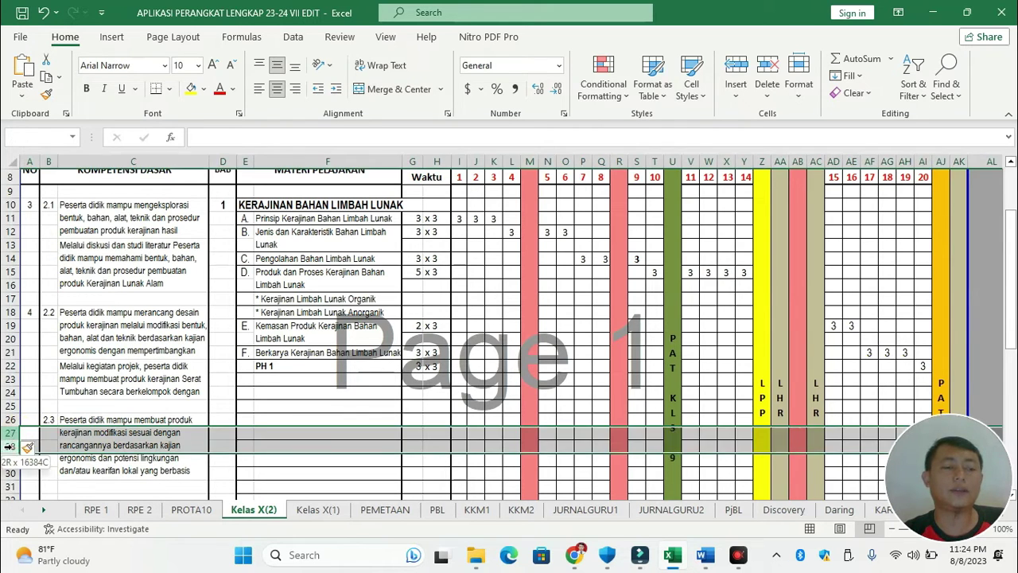
{"action": "right_click", "coordinate": [13, 447]}
{"action": "key", "text": "Escape"}
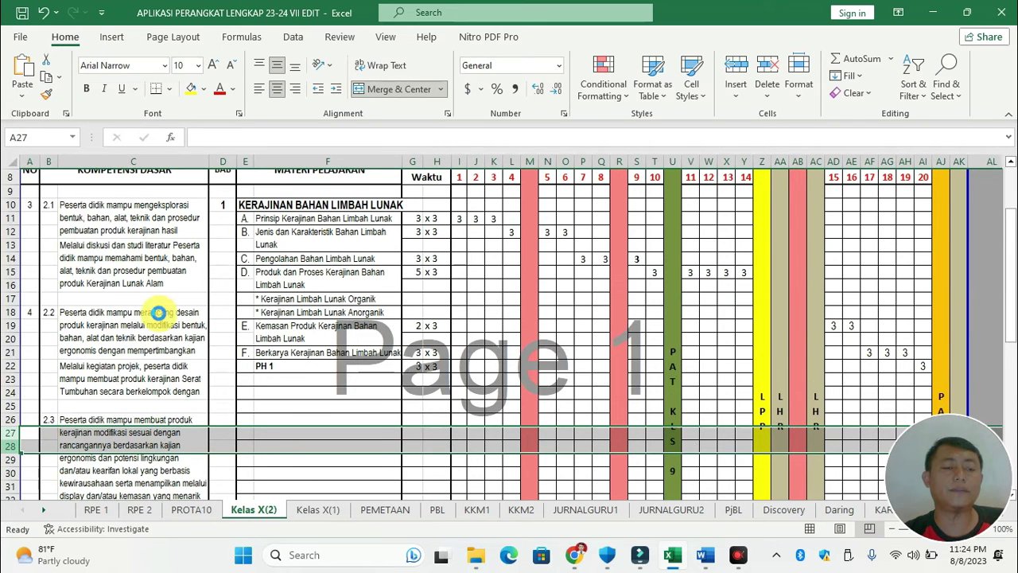
Insert two more rows at rows 28 and 29 within the merged C26 block
{"action": "left_click", "coordinate": [166, 332]}
{"action": "scroll", "coordinate": [172, 333], "scroll_direction": "down", "scroll_amount": 2}
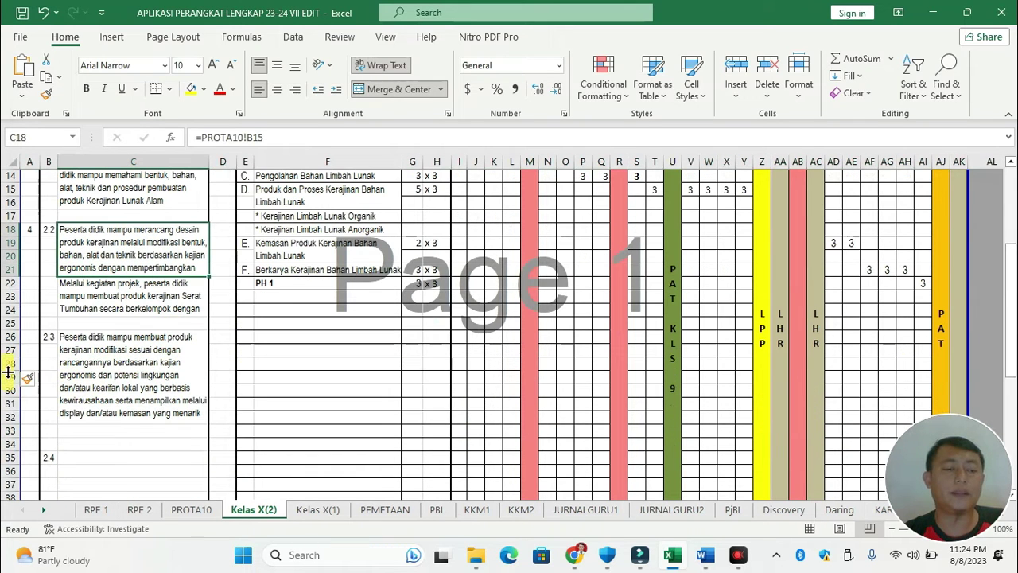
{"action": "left_click_drag", "start_coordinate": [8, 363], "coordinate": [10, 377]}
{"action": "right_click", "coordinate": [11, 379]}
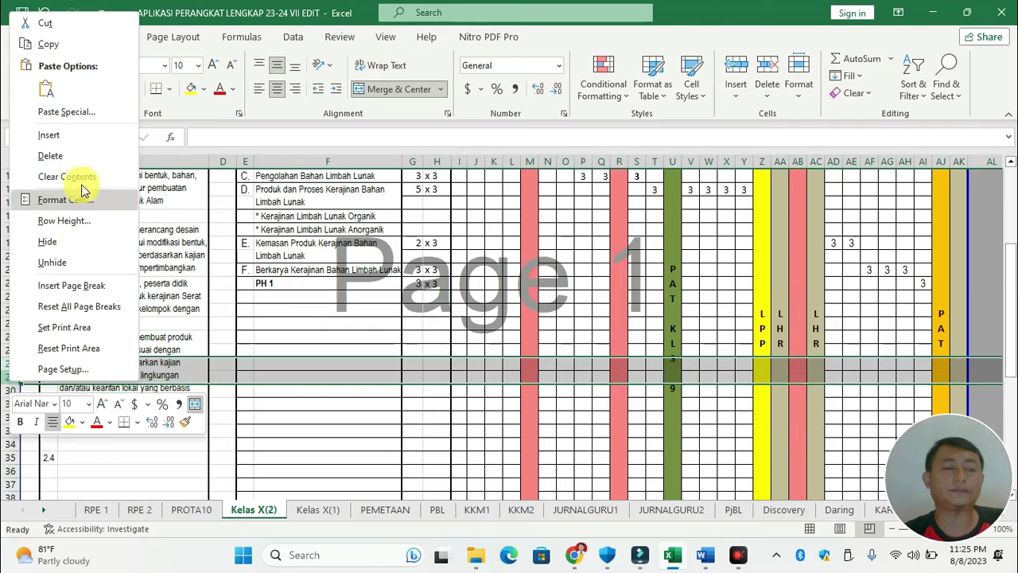
{"action": "left_click", "coordinate": [83, 135]}
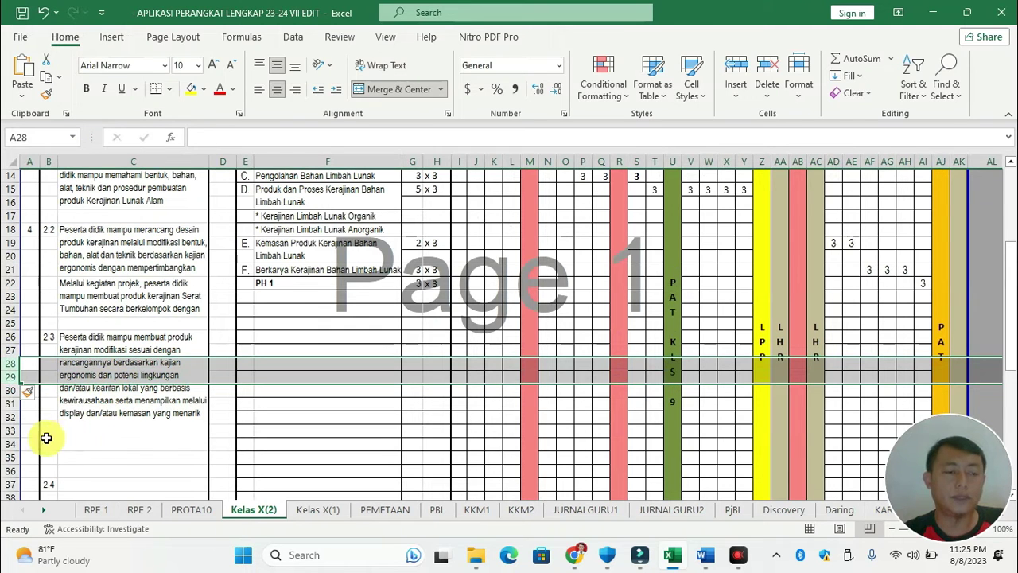
Delete the surplus empty rows 33 and 34 below the 2.3 learning outcome text
{"action": "left_click_drag", "start_coordinate": [8, 431], "coordinate": [11, 437]}
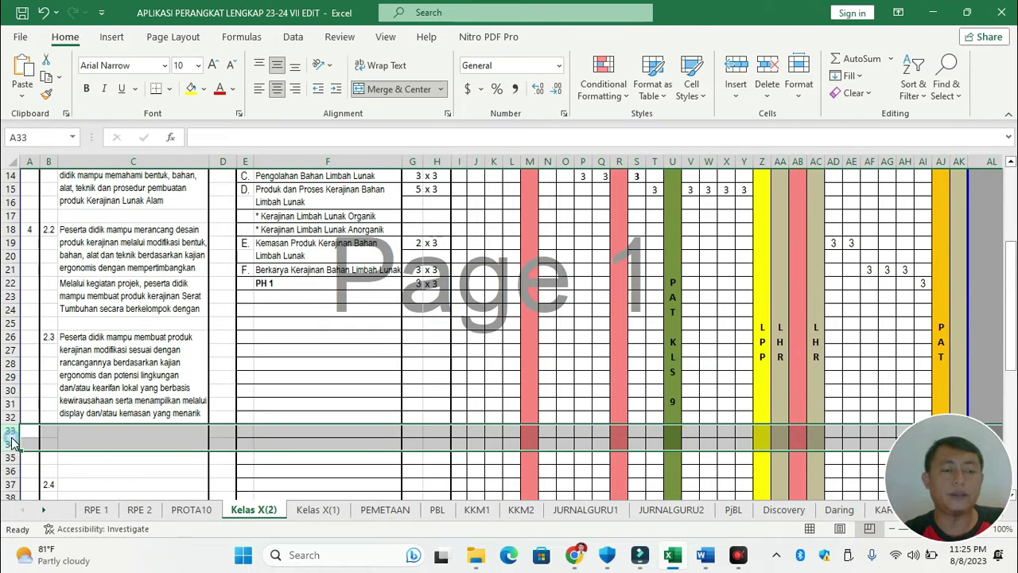
{"action": "right_click", "coordinate": [11, 438]}
{"action": "left_click", "coordinate": [83, 208]}
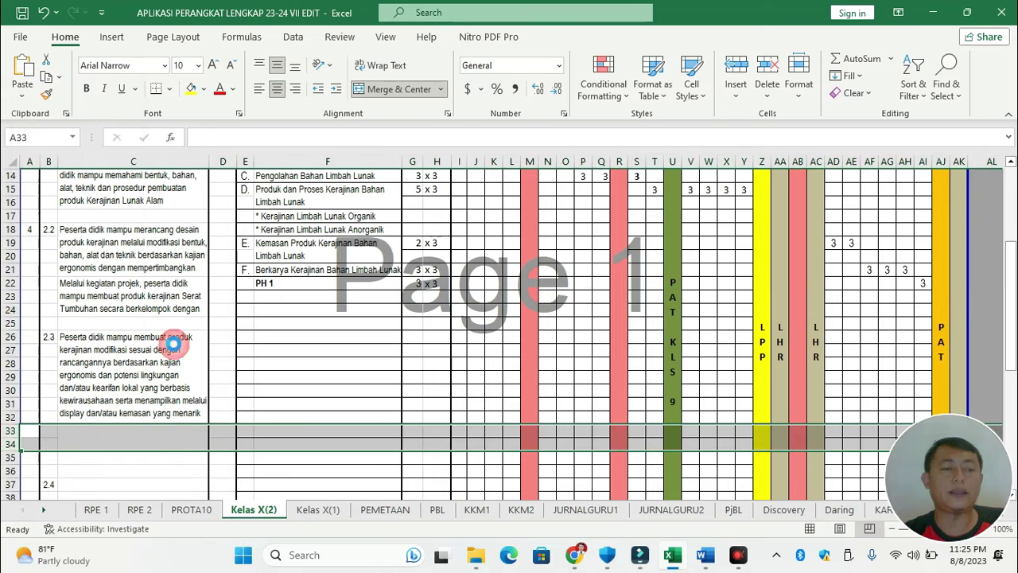
Link C33 to the 2.3 learning objective text in PROTA10 cell F16
{"action": "left_click", "coordinate": [117, 443]}
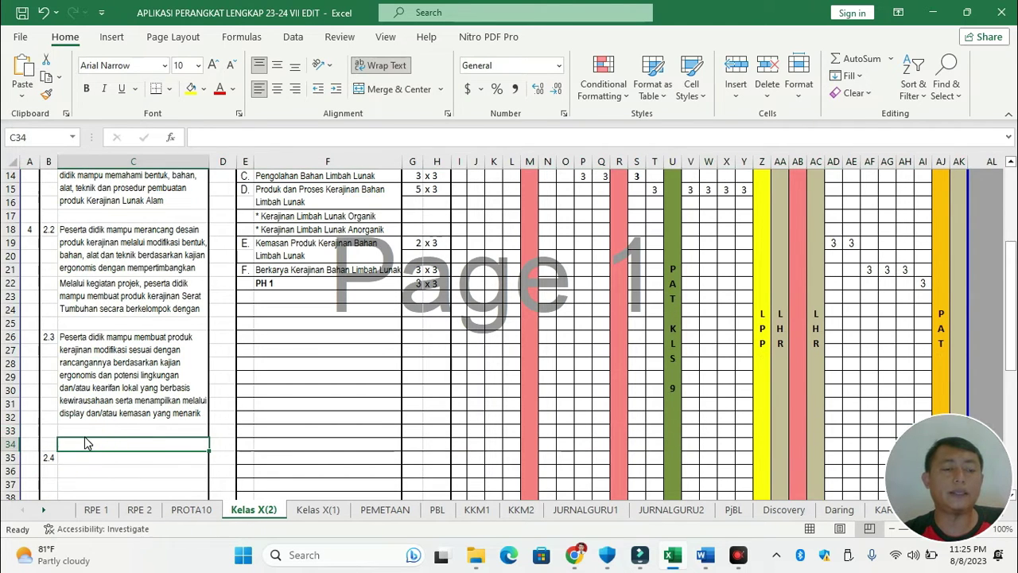
{"action": "left_click", "coordinate": [85, 429]}
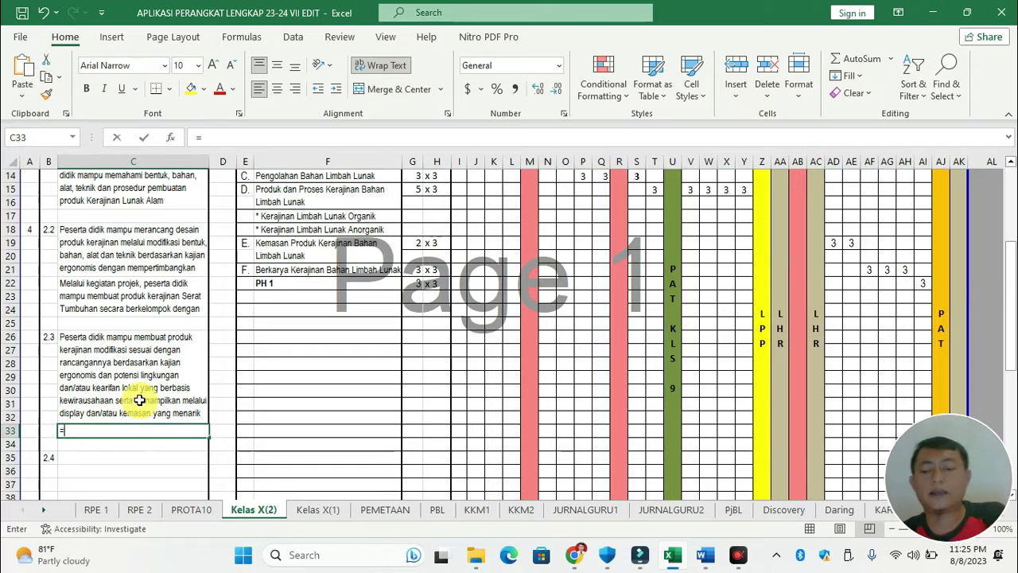
{"action": "left_click", "coordinate": [208, 515]}
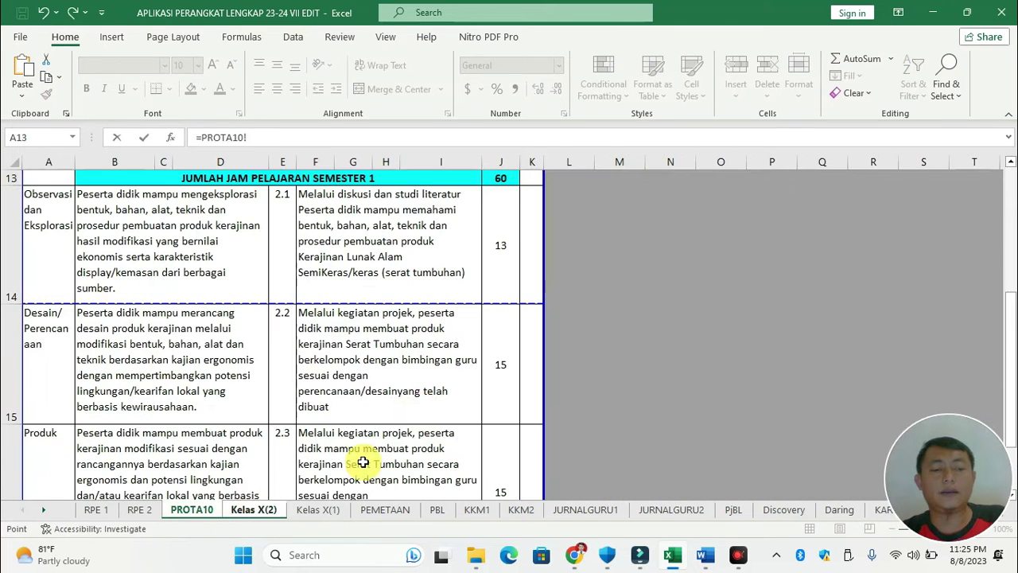
{"action": "left_click", "coordinate": [422, 464]}
{"action": "key", "text": "Return"}
{"action": "scroll", "coordinate": [220, 462], "scroll_direction": "down", "scroll_amount": 1}
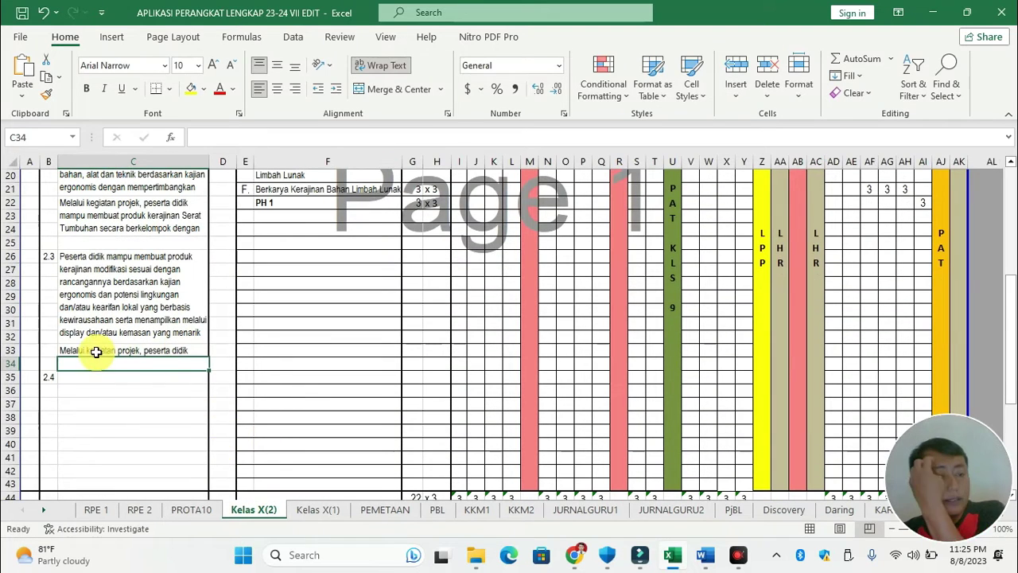
{"action": "left_click", "coordinate": [98, 349]}
{"action": "left_click", "coordinate": [9, 351]}
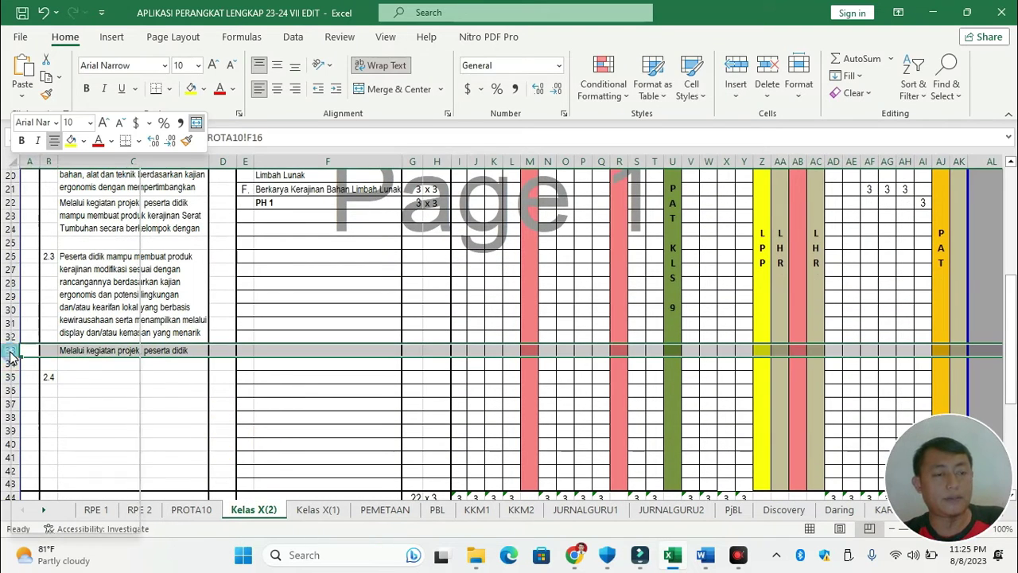
{"action": "right_click", "coordinate": [9, 351]}
{"action": "left_click", "coordinate": [45, 196]}
{"action": "right_click", "coordinate": [9, 367]}
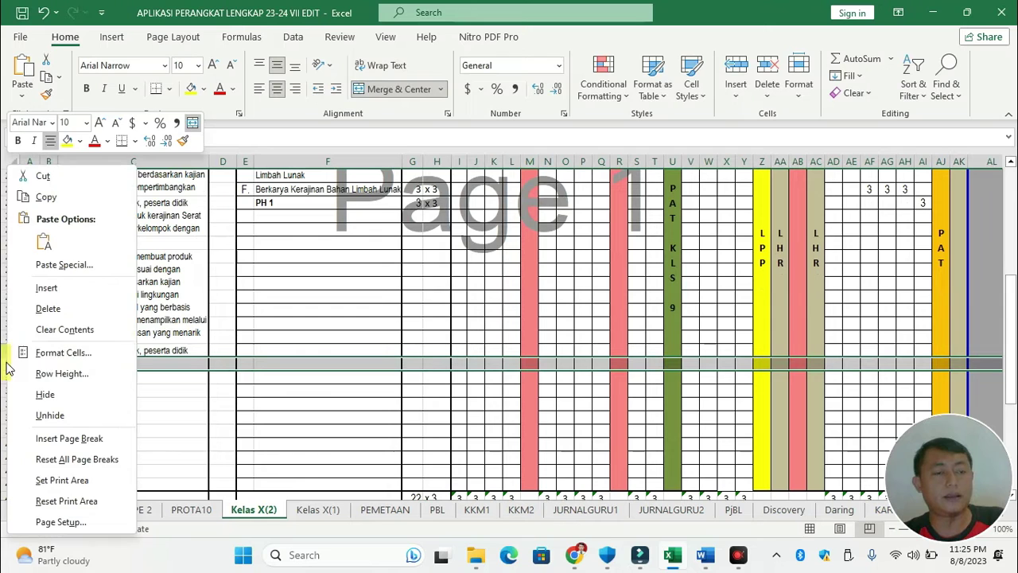
{"action": "left_click", "coordinate": [159, 347]}
Merge C33:C34 and left-align the 2.3 learning objective text
{"action": "left_click", "coordinate": [164, 350]}
{"action": "left_click_drag", "start_coordinate": [164, 350], "coordinate": [164, 359]}
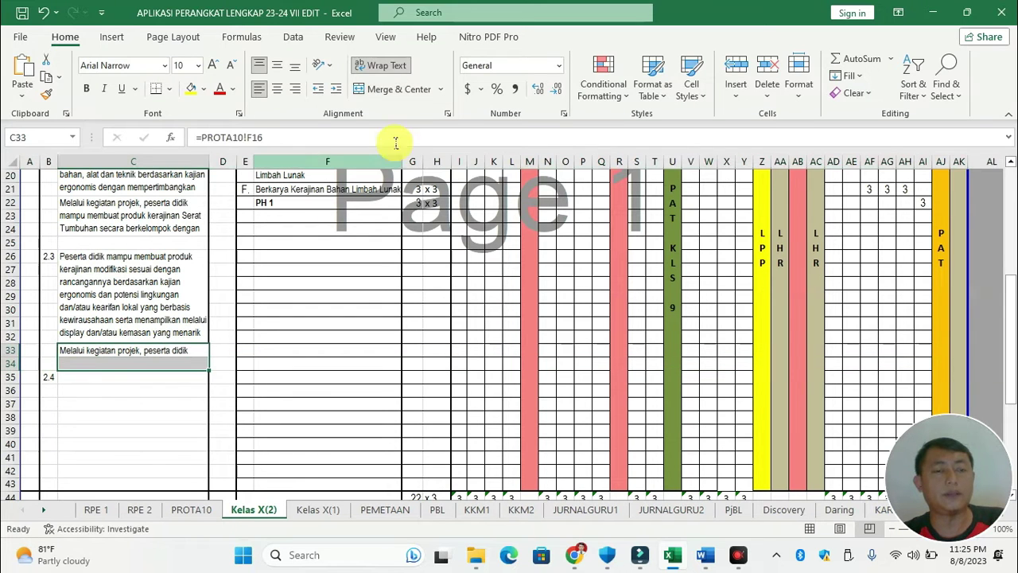
{"action": "left_click", "coordinate": [380, 90]}
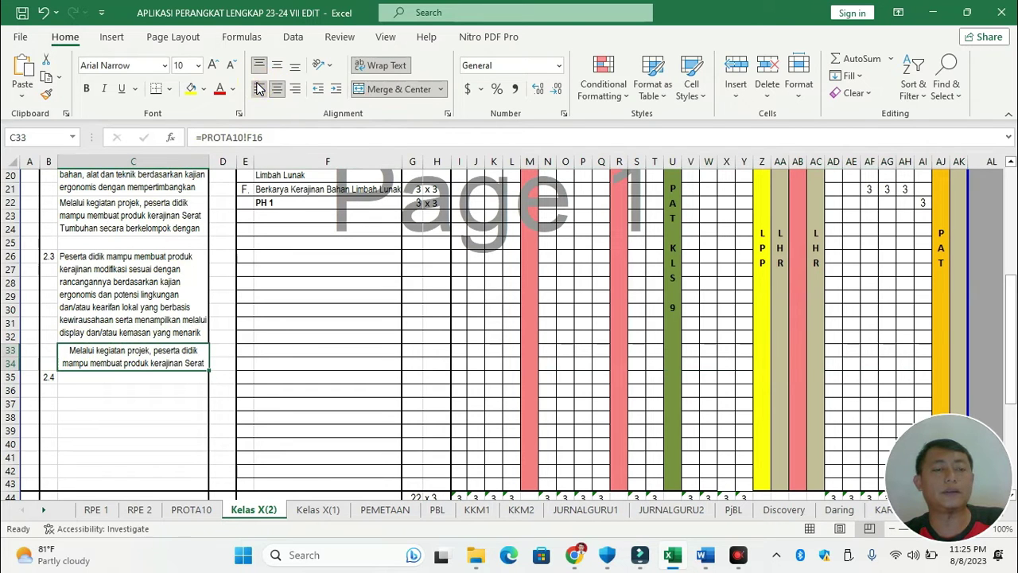
Insert seven rows starting at row 34, in batches of one, two and four, to enlarge the merged C33 block
{"action": "right_click", "coordinate": [9, 362]}
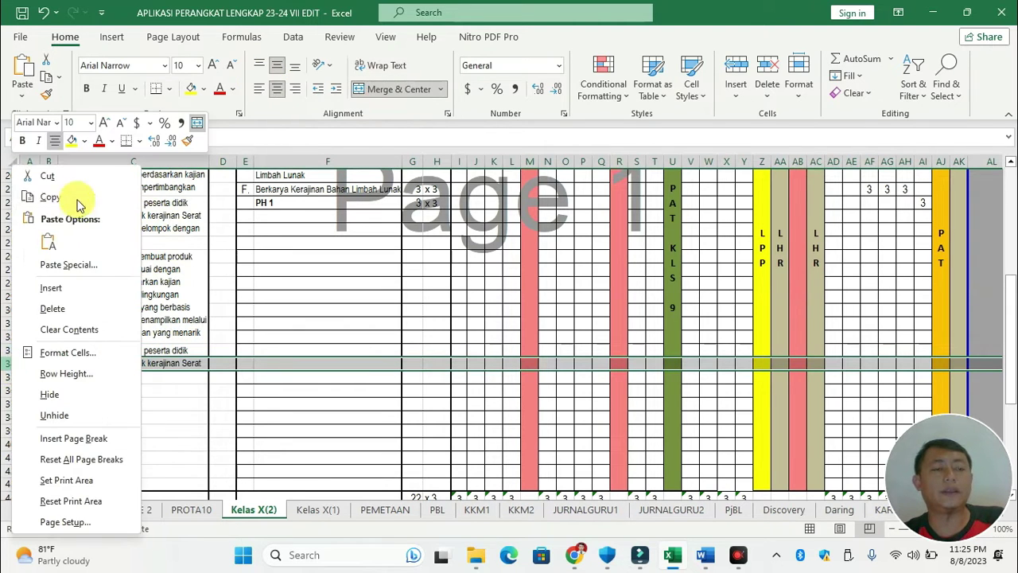
{"action": "left_click", "coordinate": [50, 288]}
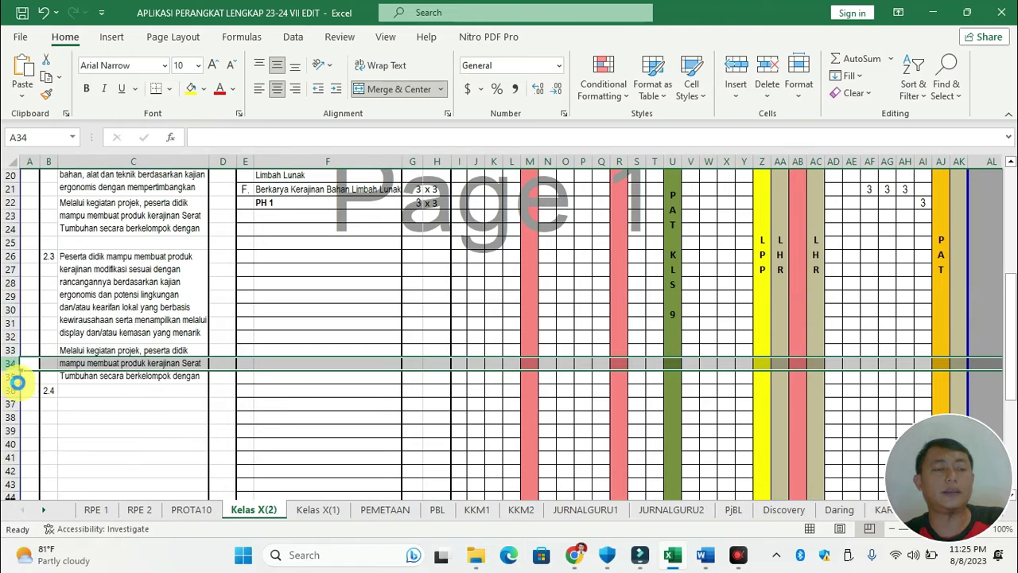
{"action": "left_click_drag", "start_coordinate": [9, 364], "coordinate": [9, 376]}
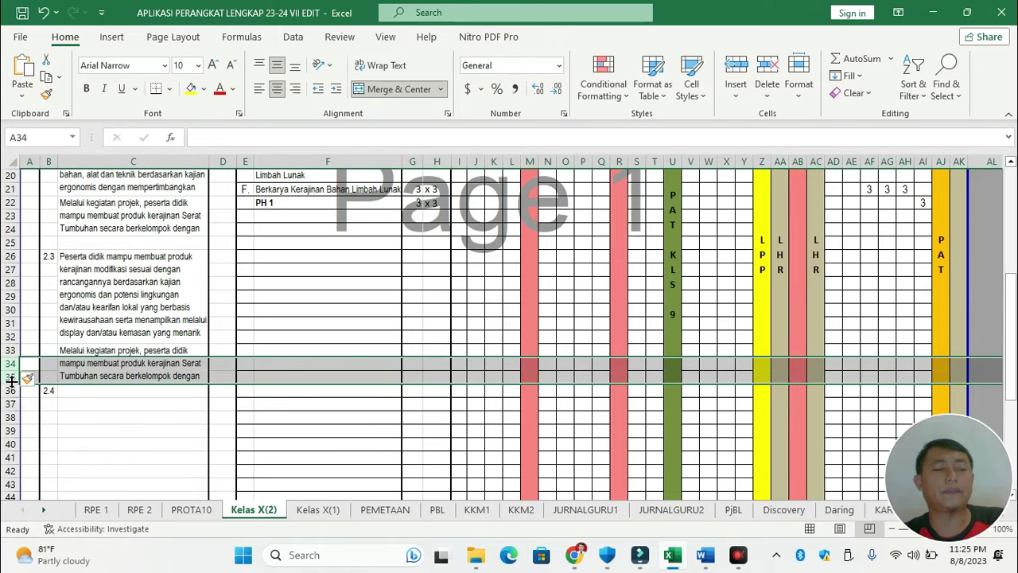
{"action": "right_click", "coordinate": [10, 375]}
{"action": "left_click", "coordinate": [76, 144]}
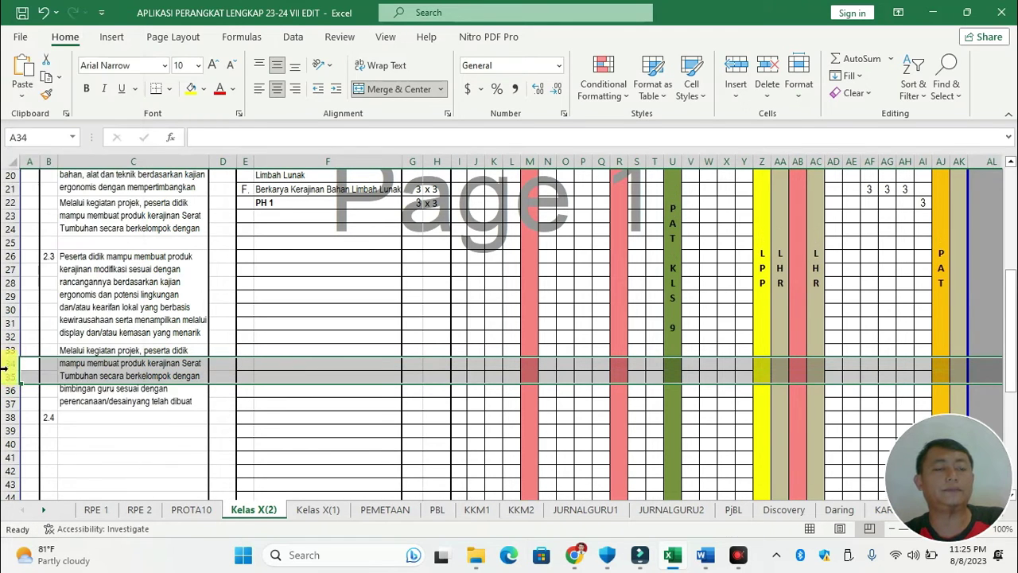
{"action": "left_click_drag", "start_coordinate": [6, 364], "coordinate": [9, 402]}
{"action": "right_click", "coordinate": [9, 402]}
{"action": "left_click", "coordinate": [72, 159]}
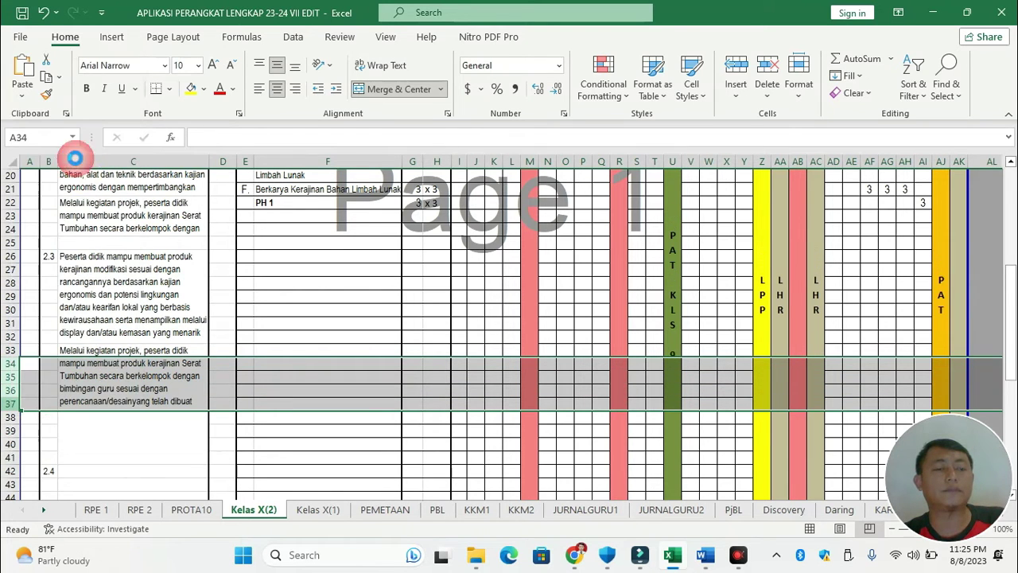
Delete the surplus rows 38 to 40 from the merged 2.3 learning objective block
{"action": "left_click", "coordinate": [53, 431]}
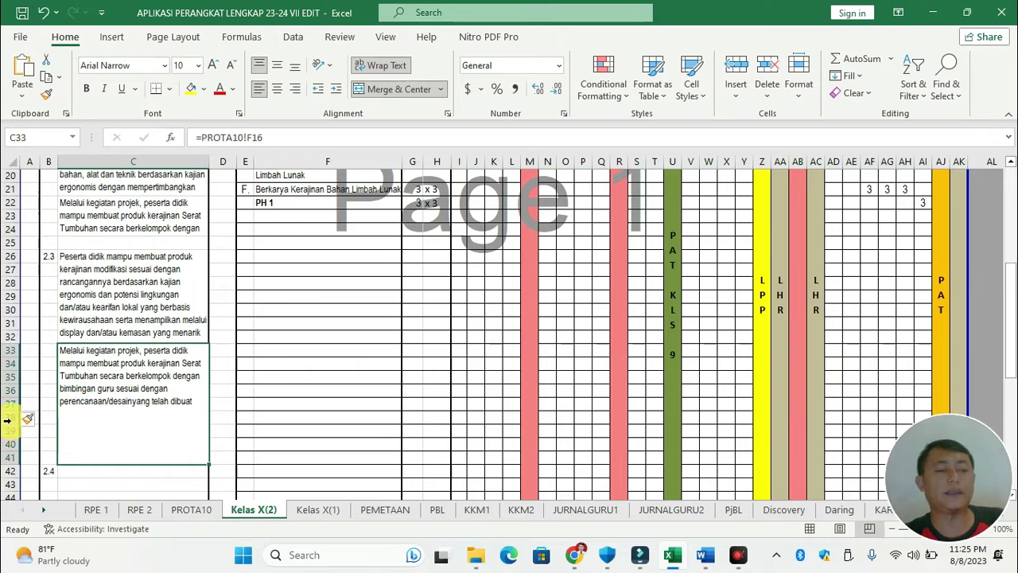
{"action": "left_click_drag", "start_coordinate": [6, 419], "coordinate": [8, 444]}
{"action": "right_click", "coordinate": [8, 445]}
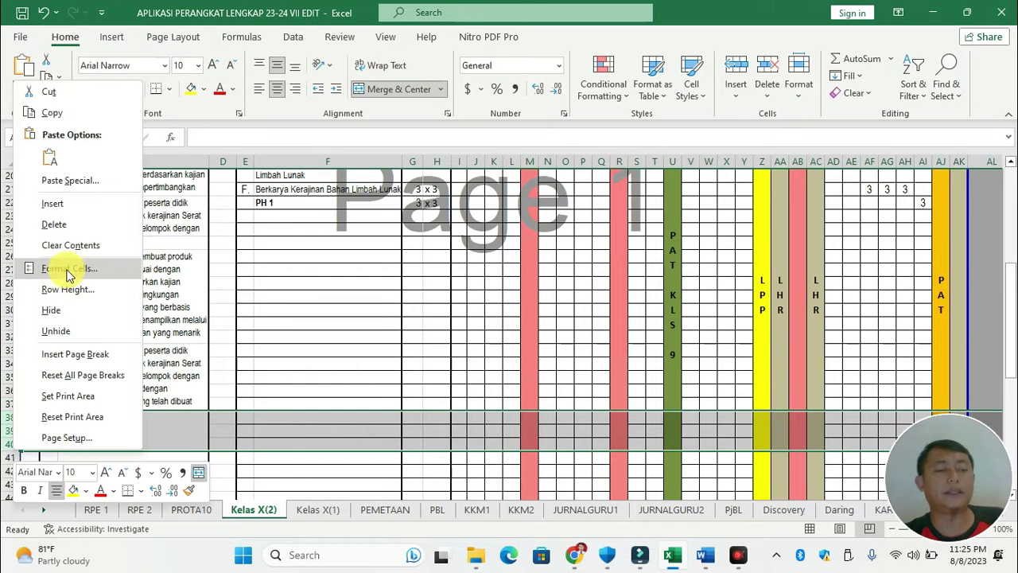
{"action": "left_click", "coordinate": [56, 224]}
Link C39 to the 2.4 learning outcome text in PROTA10 cell B17
{"action": "scroll", "coordinate": [130, 350], "scroll_direction": "down", "scroll_amount": 2}
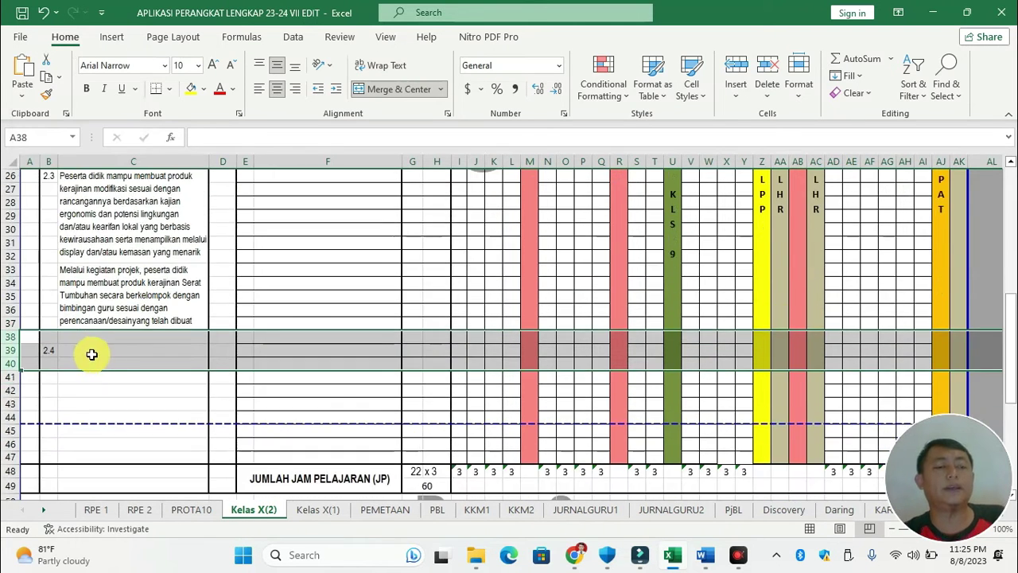
{"action": "left_click", "coordinate": [92, 352]}
{"action": "type", "text": "="}
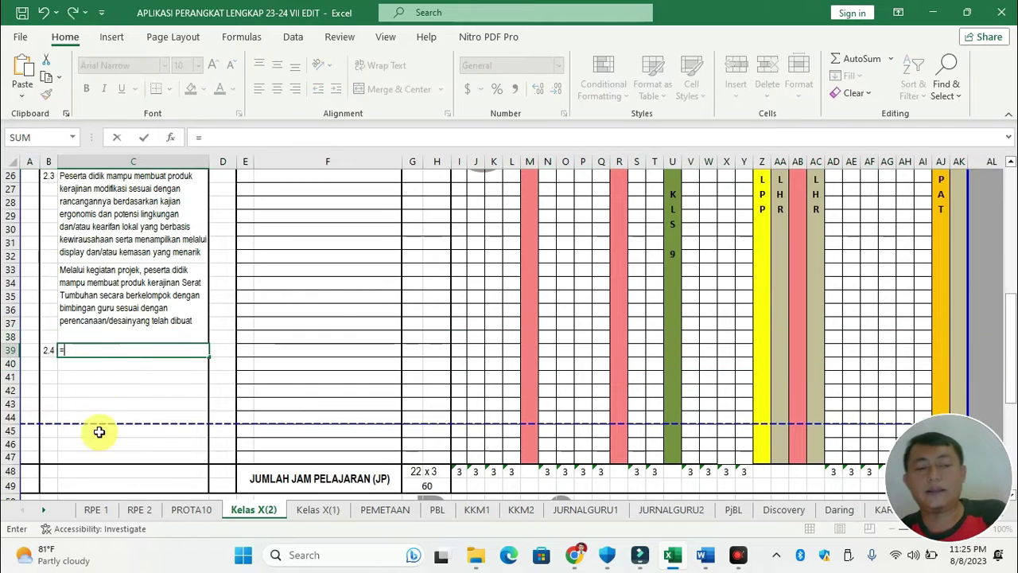
{"action": "left_click", "coordinate": [195, 513]}
{"action": "scroll", "coordinate": [214, 445], "scroll_direction": "down", "scroll_amount": 5}
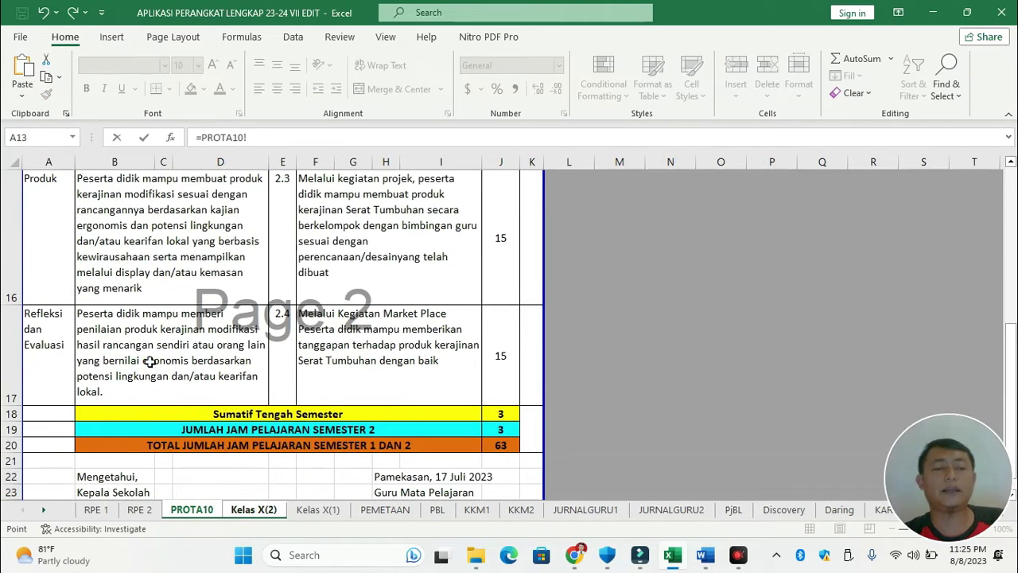
{"action": "left_click", "coordinate": [150, 362]}
{"action": "key", "text": "Return"}
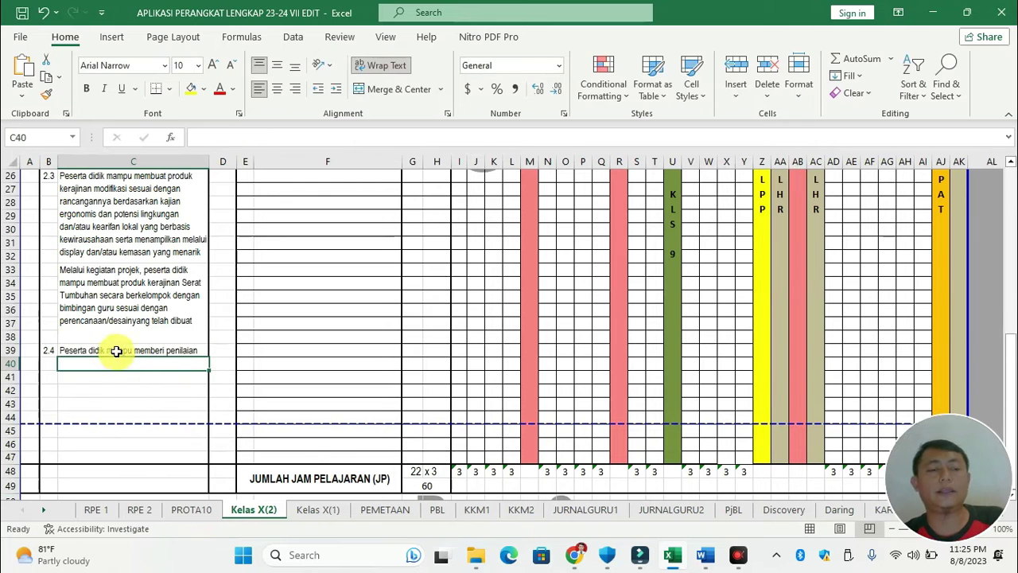
Merge C39:C41 and left-align the 2.4 learning outcome text
{"action": "left_click_drag", "start_coordinate": [116, 352], "coordinate": [119, 379]}
{"action": "right_click", "coordinate": [119, 379]}
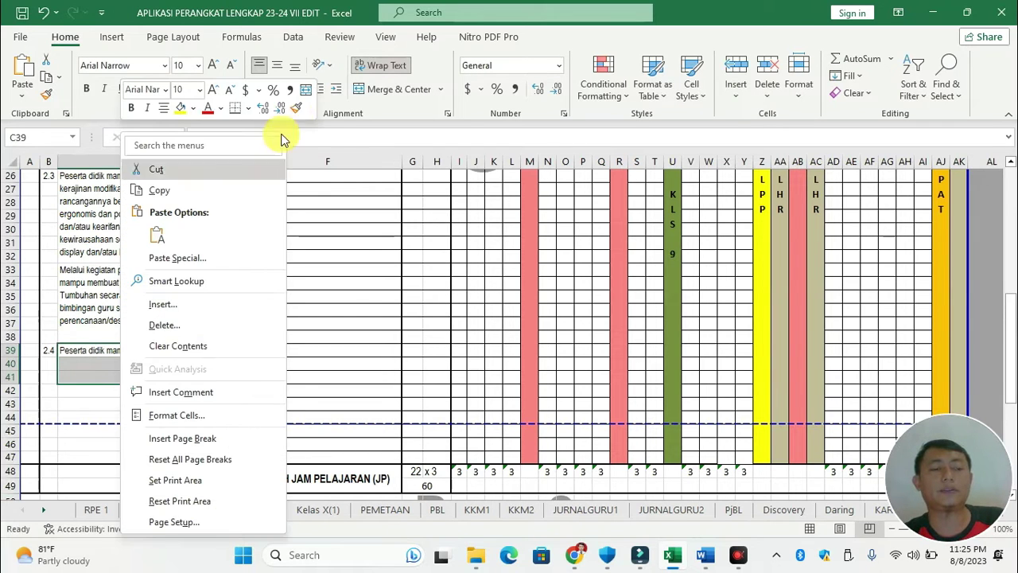
{"action": "left_click", "coordinate": [369, 90]}
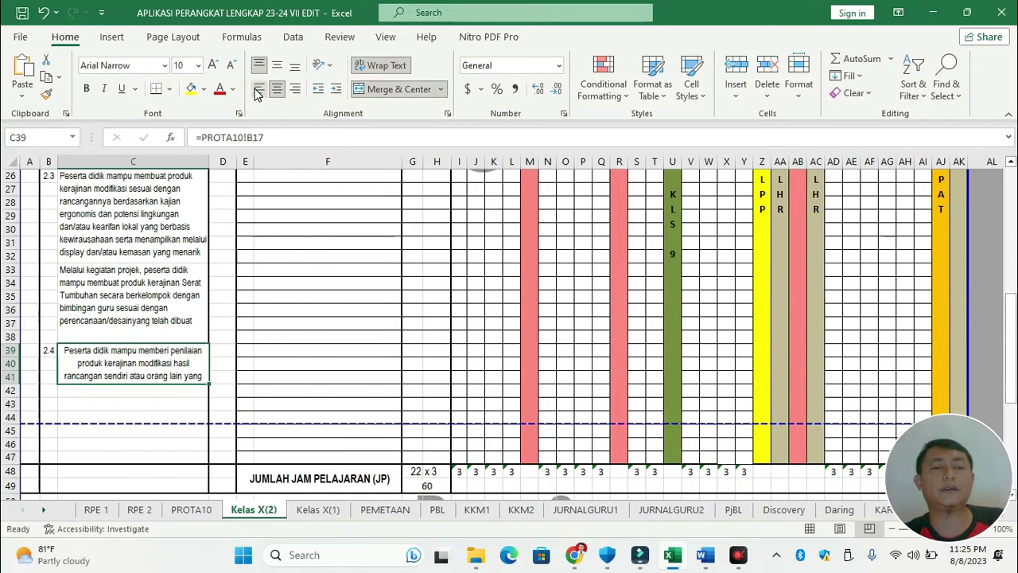
Insert two rows at row 40 and three rows at row 41 to enlarge the merged C39 block
{"action": "left_click_drag", "start_coordinate": [13, 361], "coordinate": [13, 375]}
{"action": "right_click", "coordinate": [14, 377]}
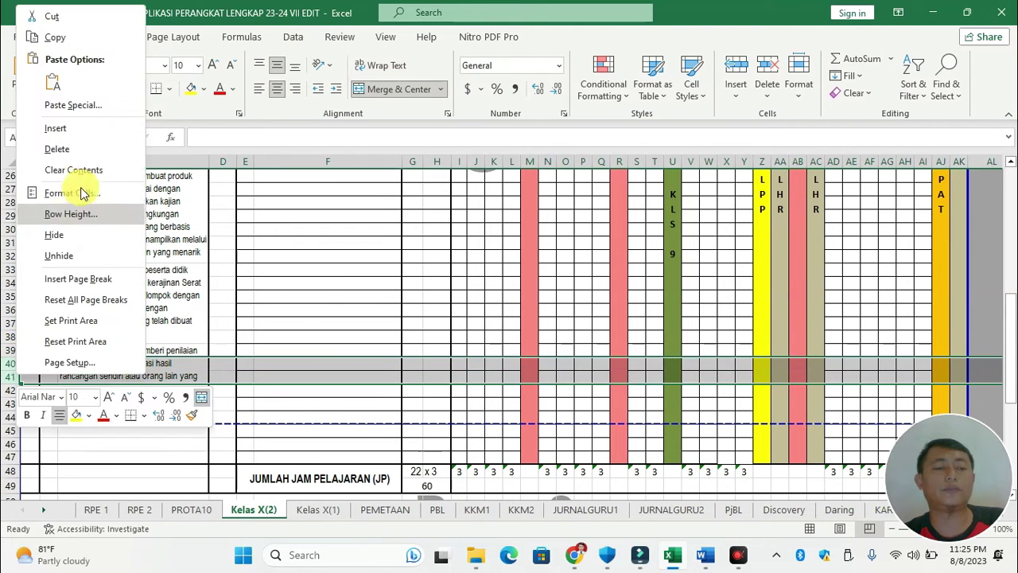
{"action": "left_click", "coordinate": [77, 132]}
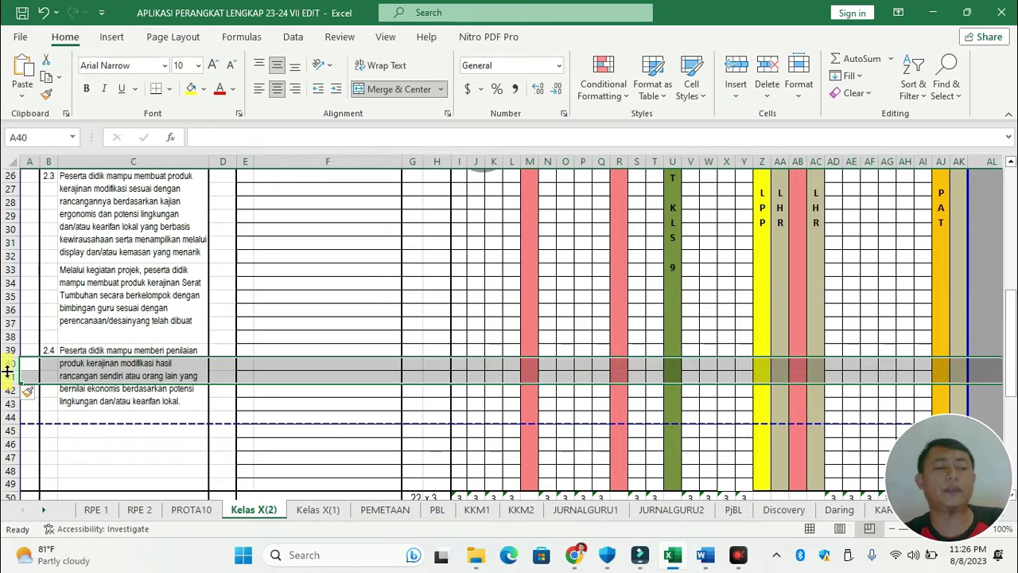
{"action": "left_click_drag", "start_coordinate": [7, 375], "coordinate": [11, 401]}
{"action": "right_click", "coordinate": [13, 402]}
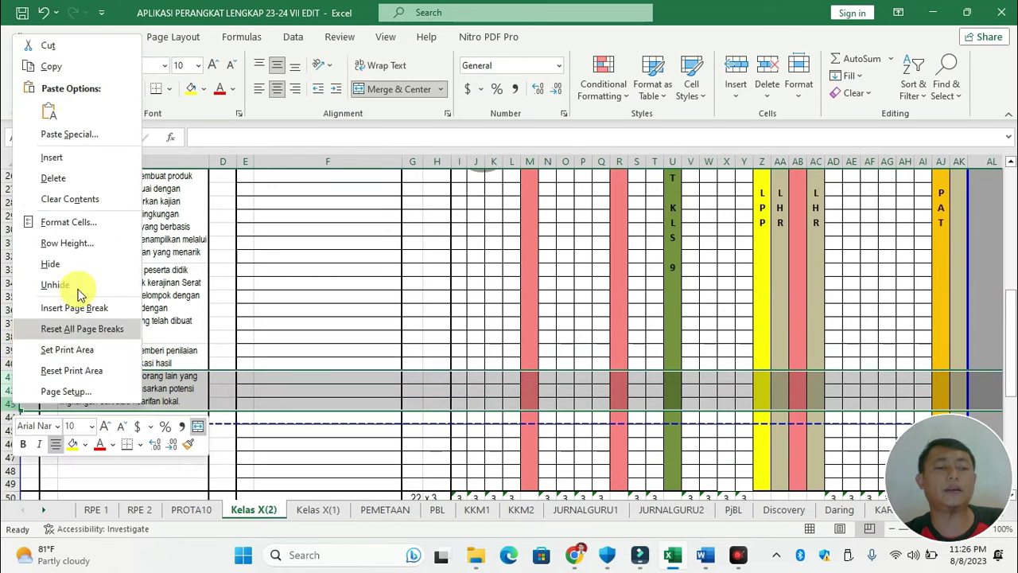
{"action": "left_click", "coordinate": [52, 156]}
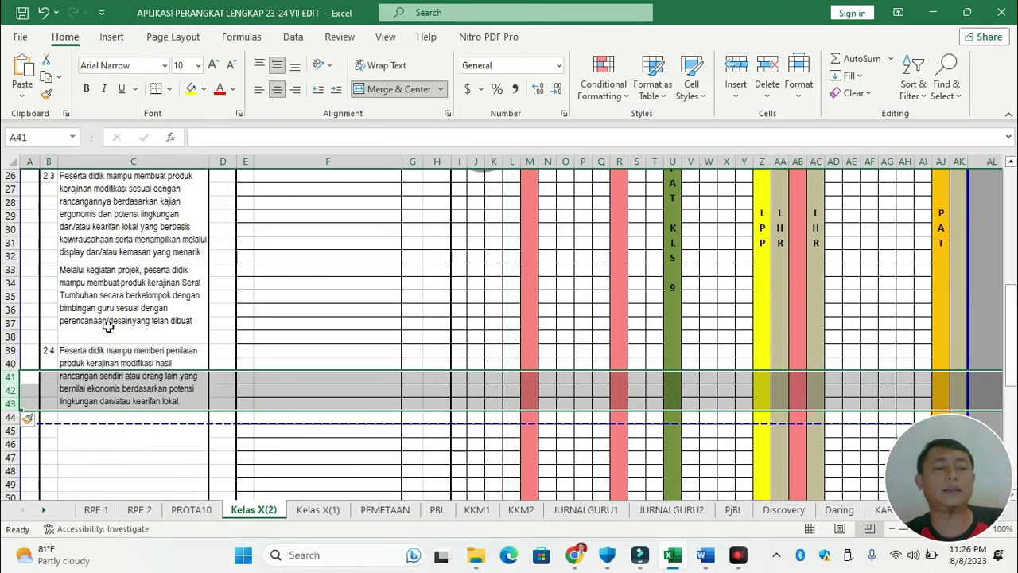
Delete the surplus rows 44 and 45 at the end of the merged 2.4 learning outcome block
{"action": "left_click", "coordinate": [107, 322]}
{"action": "left_click_drag", "start_coordinate": [7, 416], "coordinate": [8, 431]}
{"action": "right_click", "coordinate": [7, 431]}
{"action": "left_click", "coordinate": [50, 208]}
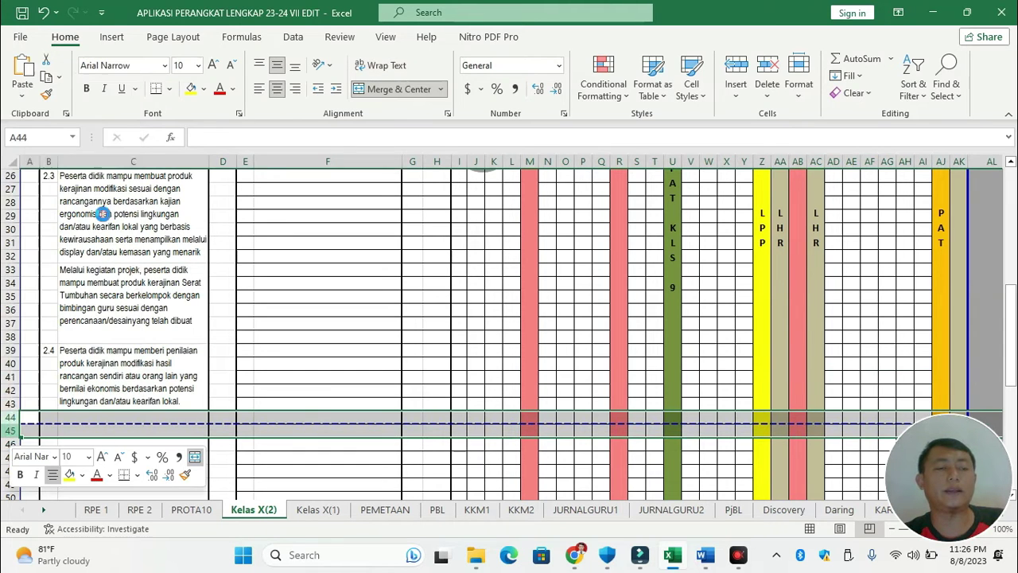
Link C45 to the 2.4 learning objective text in PROTA10 cell F17
{"action": "scroll", "coordinate": [81, 392], "scroll_direction": "down", "scroll_amount": 1}
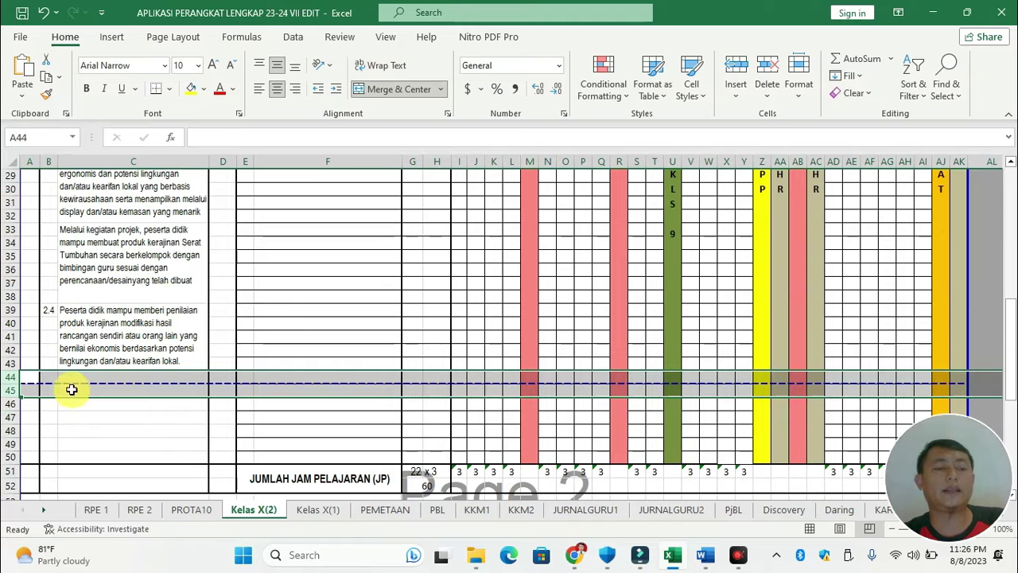
{"action": "left_click", "coordinate": [73, 379]}
{"action": "left_click", "coordinate": [78, 390]}
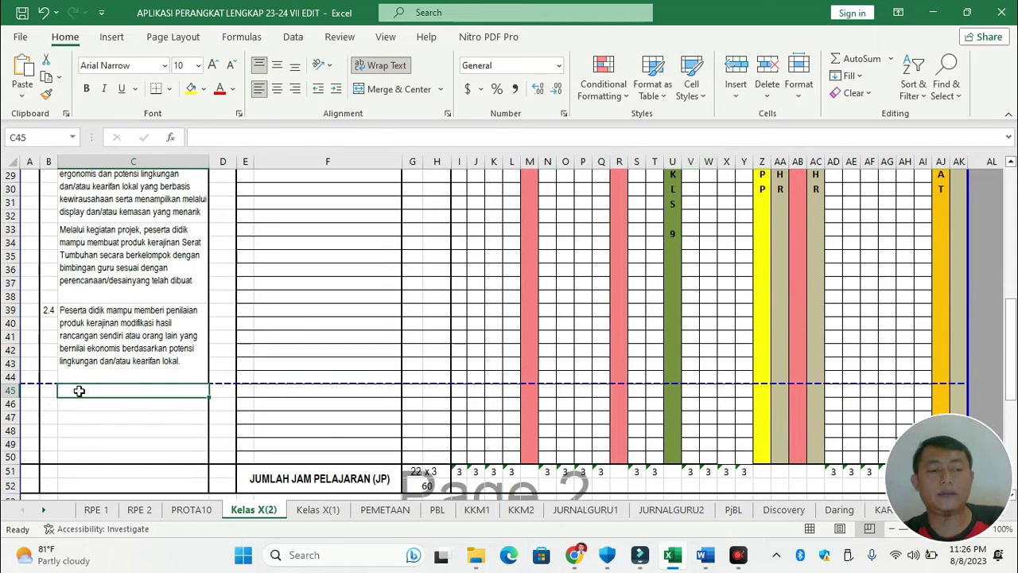
{"action": "type", "text": "="}
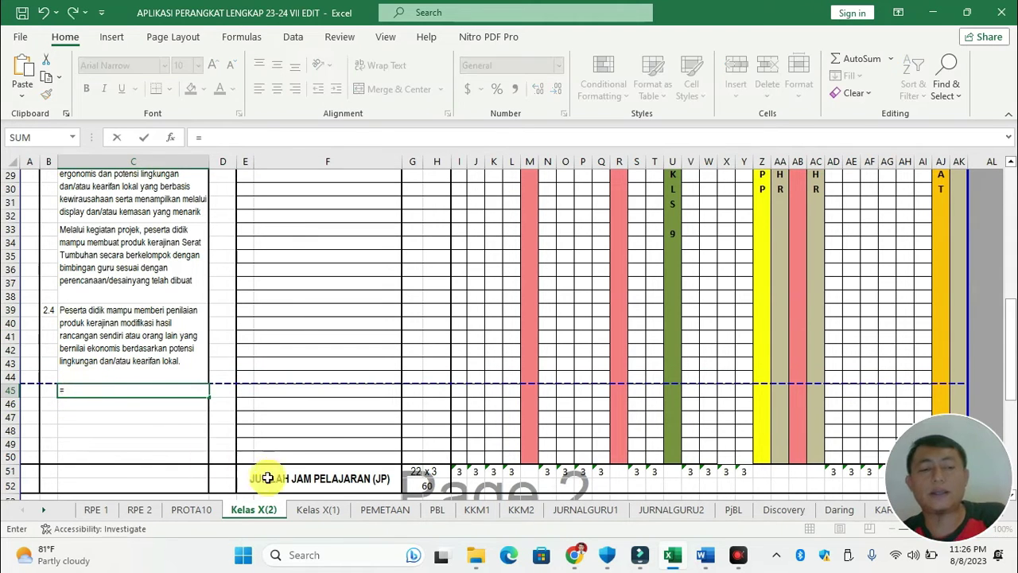
{"action": "left_click", "coordinate": [195, 510]}
{"action": "left_click", "coordinate": [400, 378]}
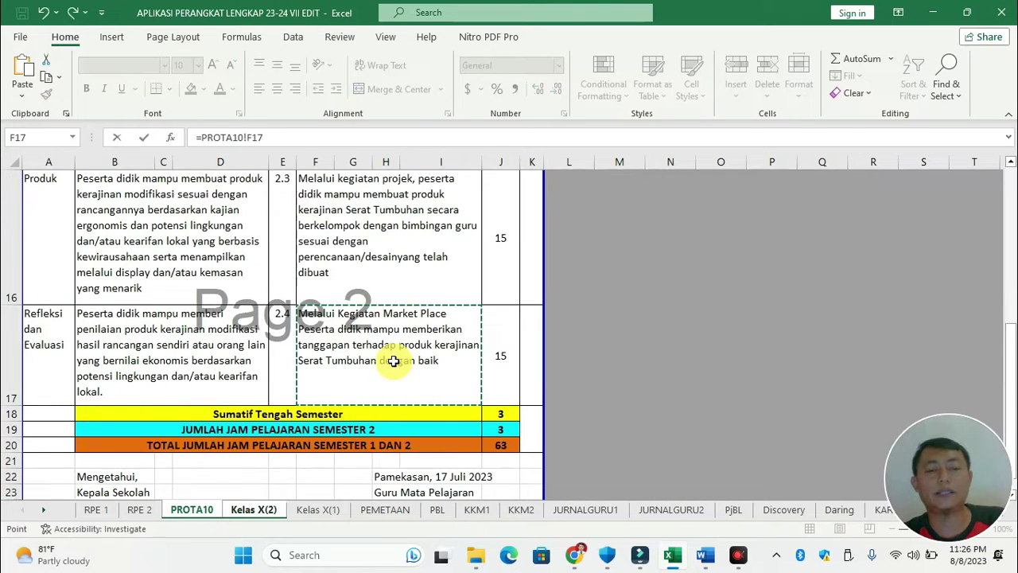
{"action": "key", "text": "Return"}
Merge C45:C49 and left-align the 2.4 learning objective text
{"action": "left_click_drag", "start_coordinate": [109, 390], "coordinate": [122, 439]}
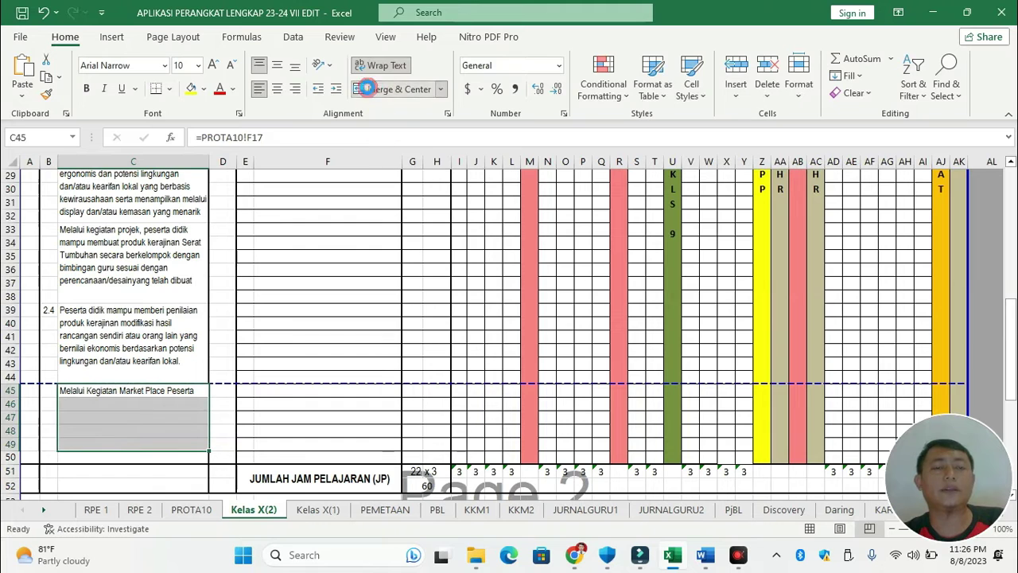
{"action": "left_click", "coordinate": [394, 89]}
{"action": "left_click", "coordinate": [263, 88]}
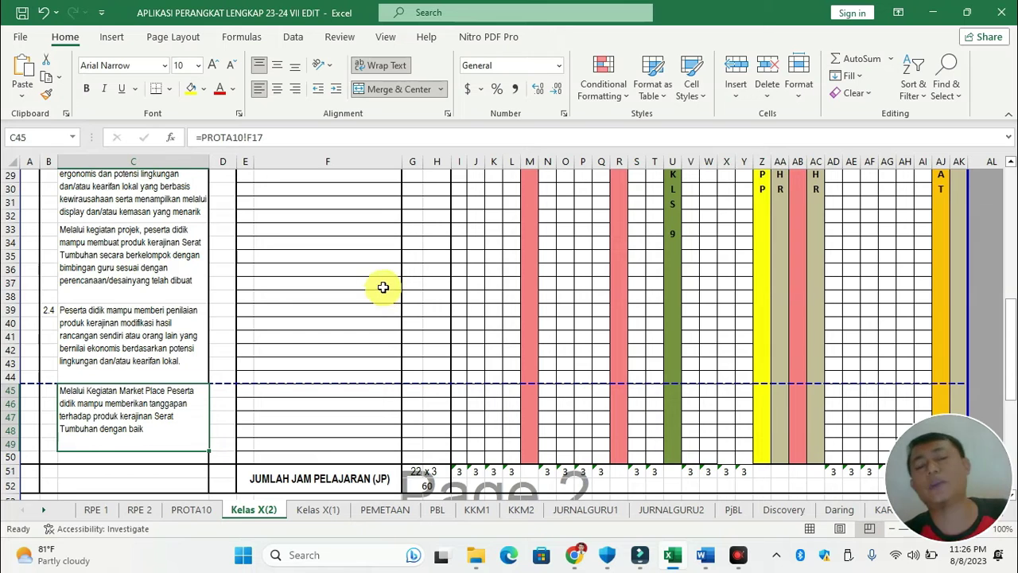
Unmerge the cells of the January to June week grid, I8:AK50
{"action": "scroll", "coordinate": [370, 309], "scroll_direction": "up", "scroll_amount": 10}
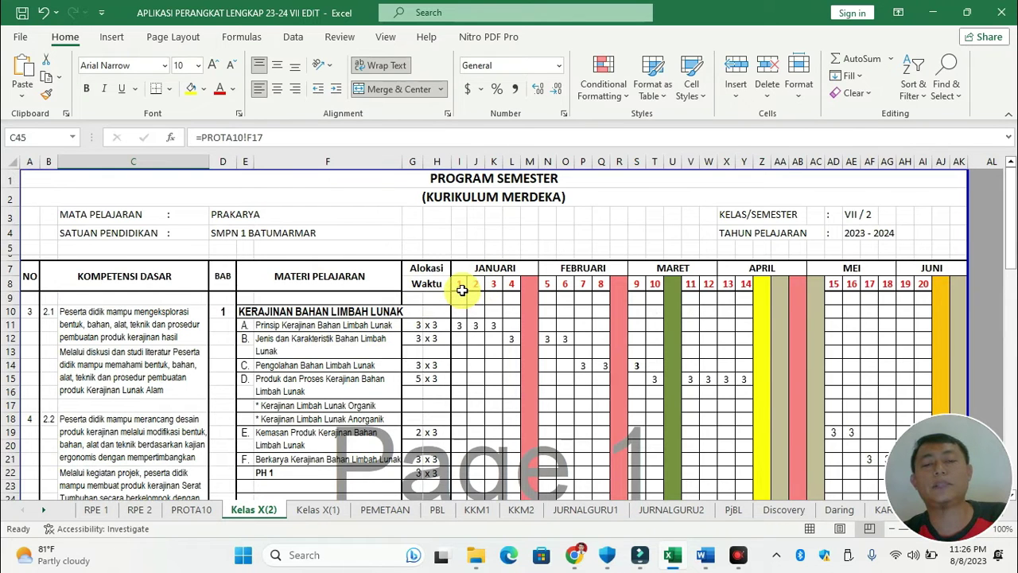
{"action": "mouse_move", "coordinate": [459, 283]}
{"action": "left_mouse_down"}
{"action": "mouse_move", "coordinate": [949, 288]}
{"action": "mouse_move", "coordinate": [957, 304]}
{"action": "left_mouse_up"}
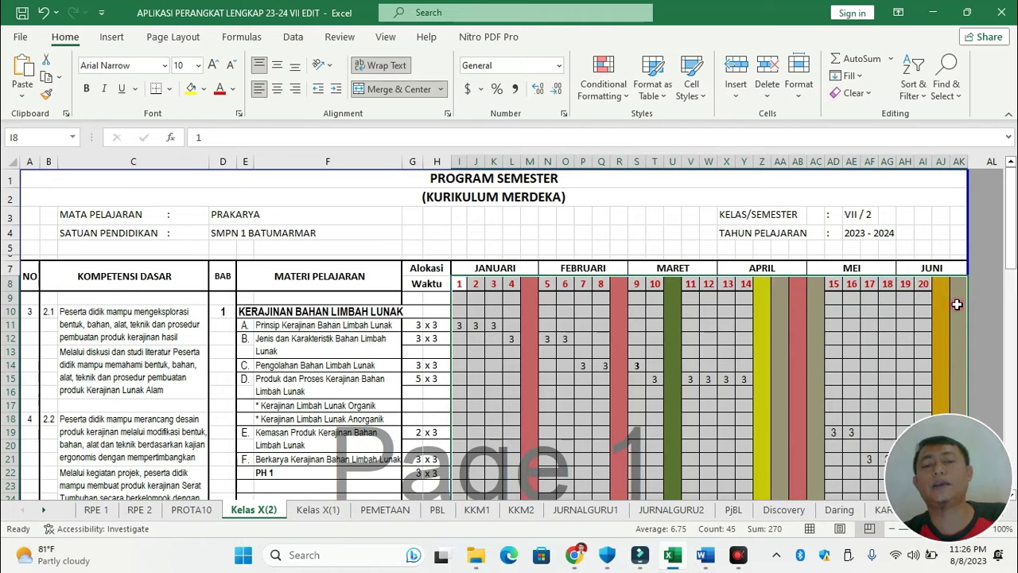
{"action": "scroll", "coordinate": [954, 306], "scroll_direction": "down", "scroll_amount": 12}
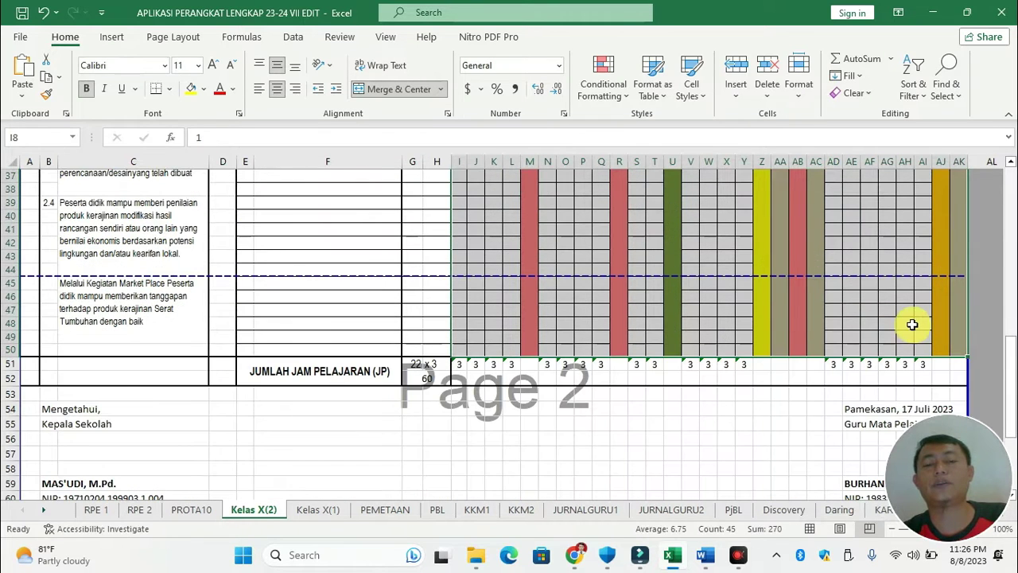
{"action": "left_click", "coordinate": [389, 91]}
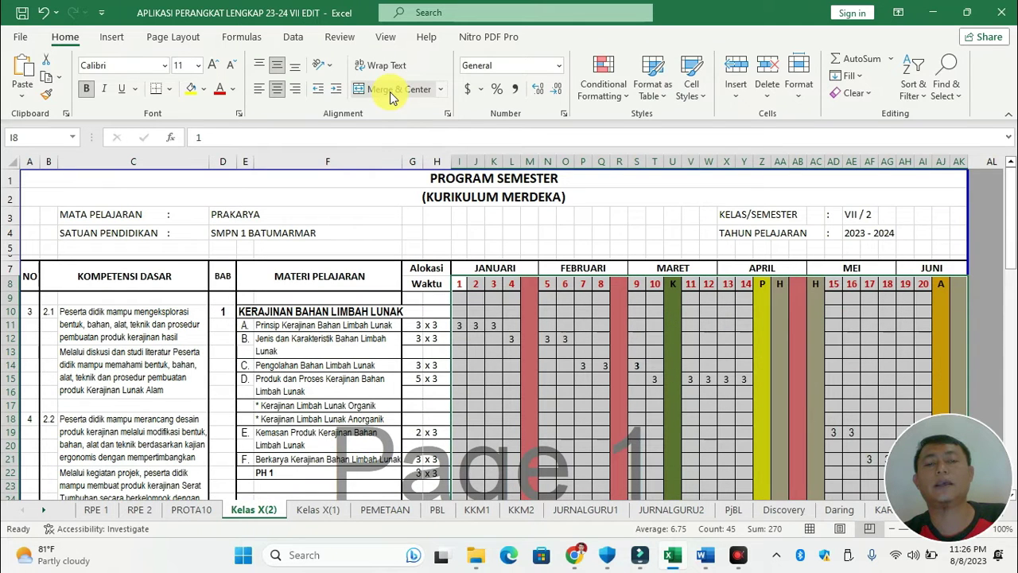
{"action": "left_click", "coordinate": [530, 303]}
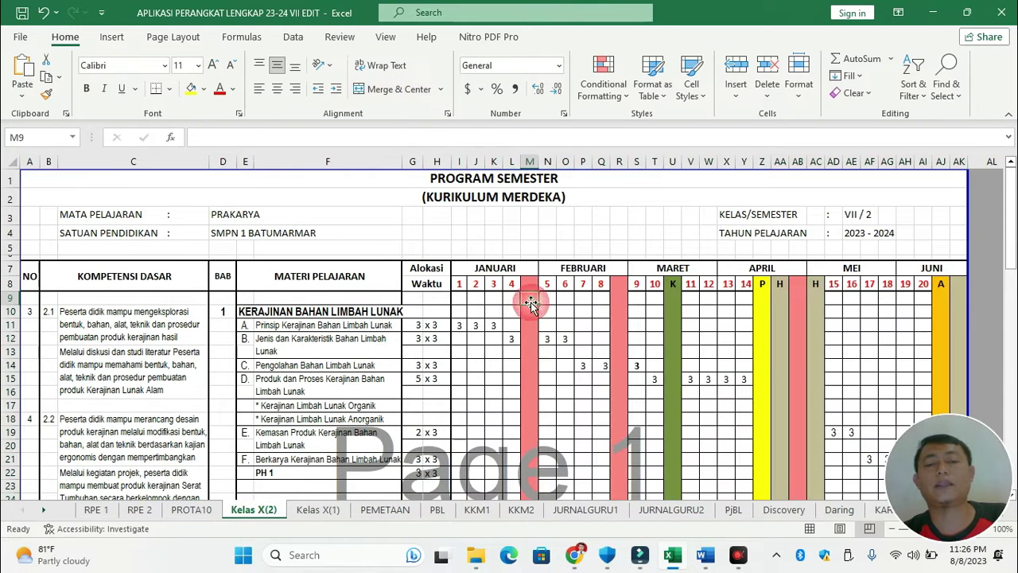
{"action": "left_click_drag", "start_coordinate": [459, 284], "coordinate": [957, 310]}
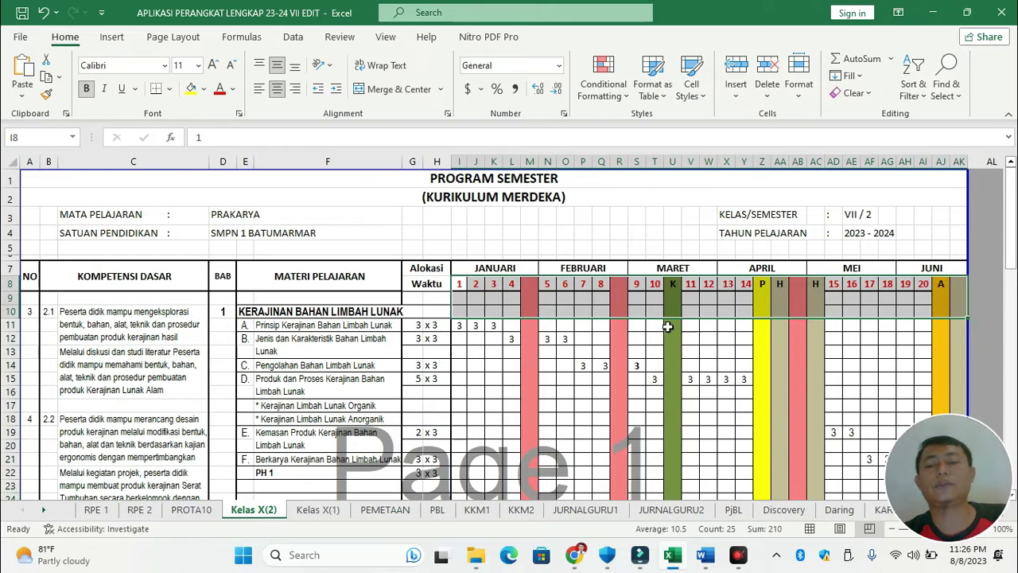
{"action": "left_click", "coordinate": [690, 324]}
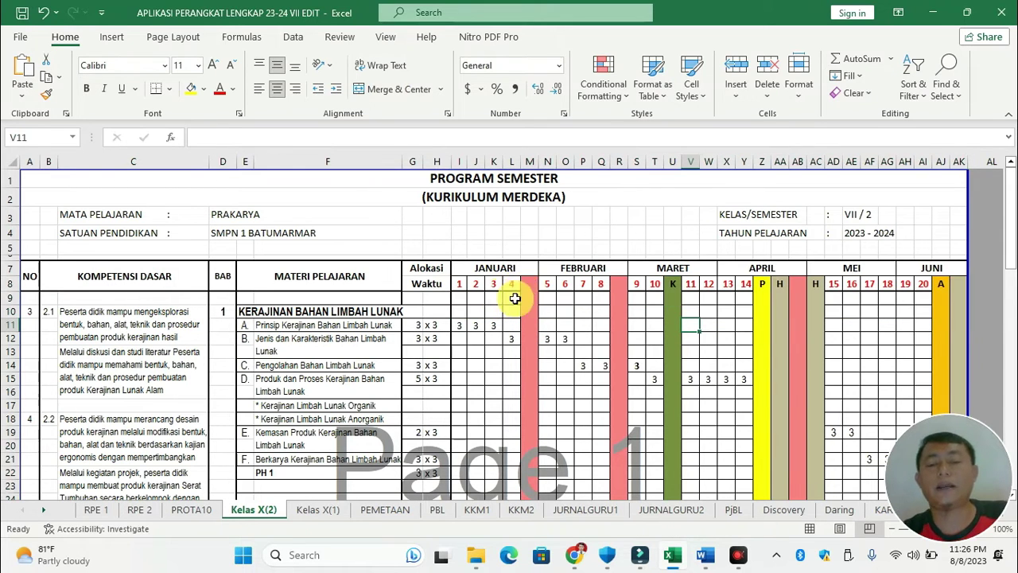
{"action": "left_click_drag", "start_coordinate": [461, 284], "coordinate": [515, 338]}
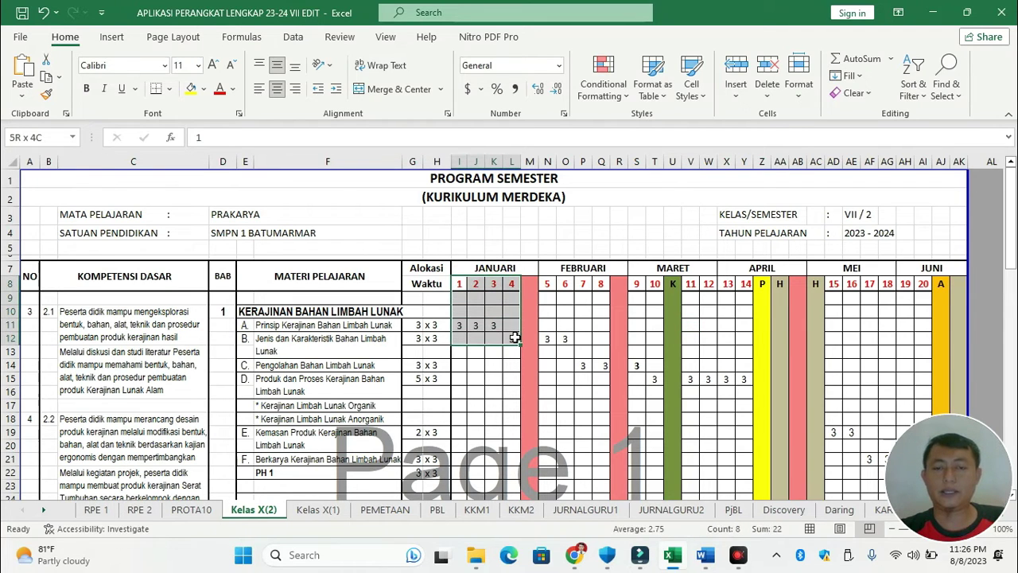
{"action": "left_click", "coordinate": [497, 300]}
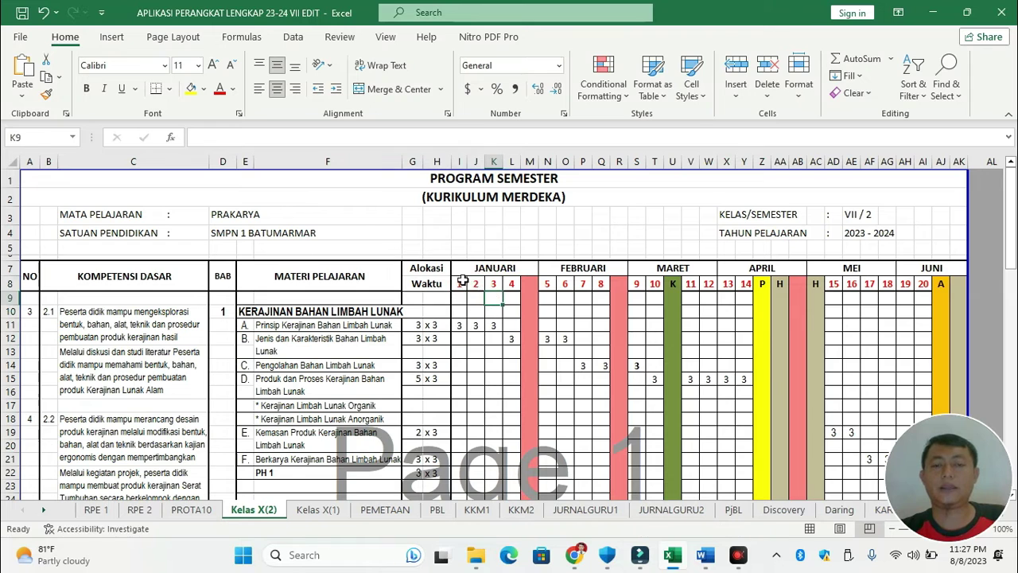
{"action": "left_click_drag", "start_coordinate": [497, 290], "coordinate": [462, 297]}
{"action": "left_click", "coordinate": [522, 285]}
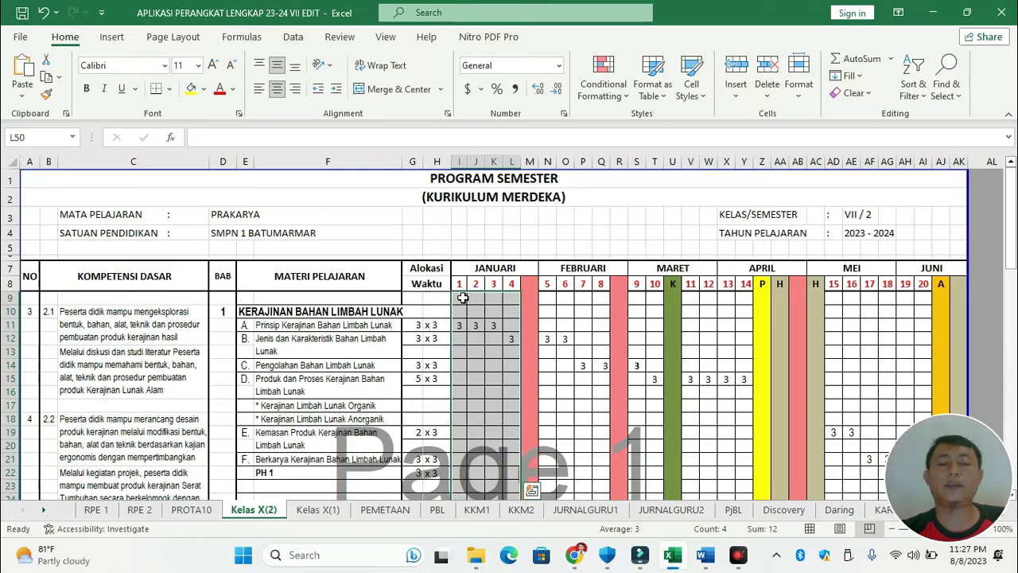
{"action": "right_click", "coordinate": [463, 297]}
{"action": "left_click", "coordinate": [496, 184]}
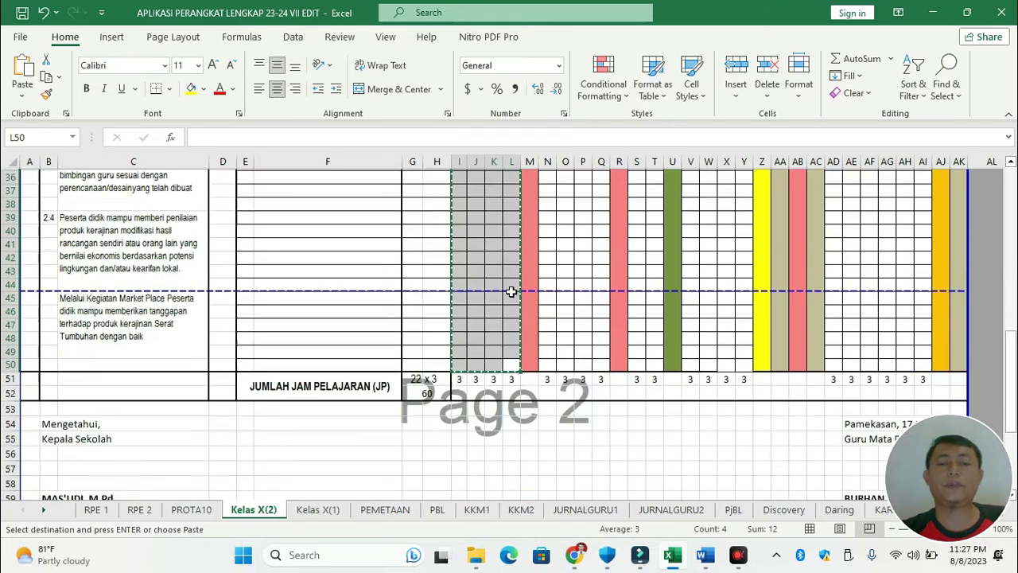
Copy the January week columns I8:L50, including the week-number header row
{"action": "scroll", "coordinate": [530, 263], "scroll_direction": "up", "scroll_amount": 11}
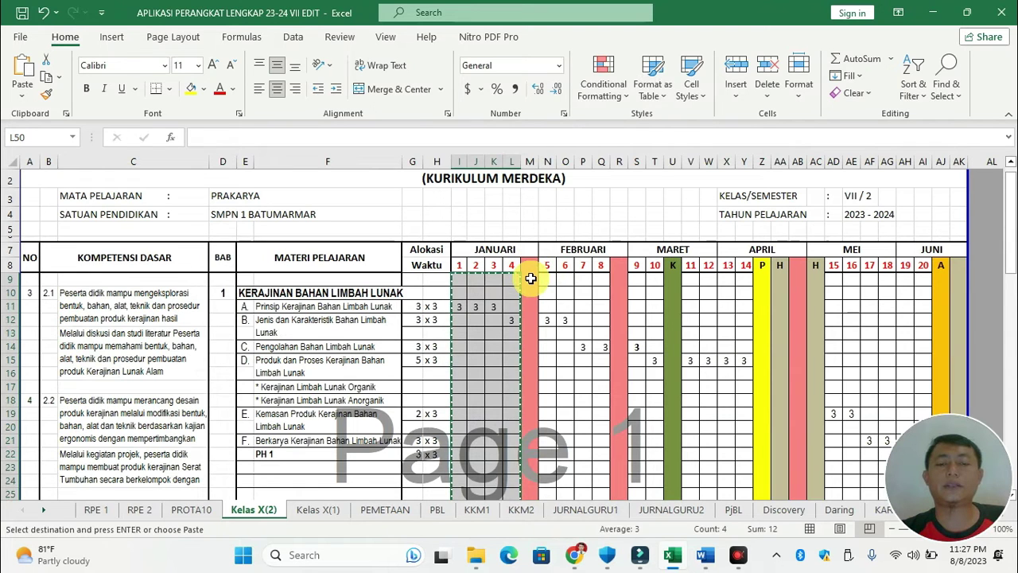
{"action": "left_click_drag", "start_coordinate": [464, 264], "coordinate": [509, 476]}
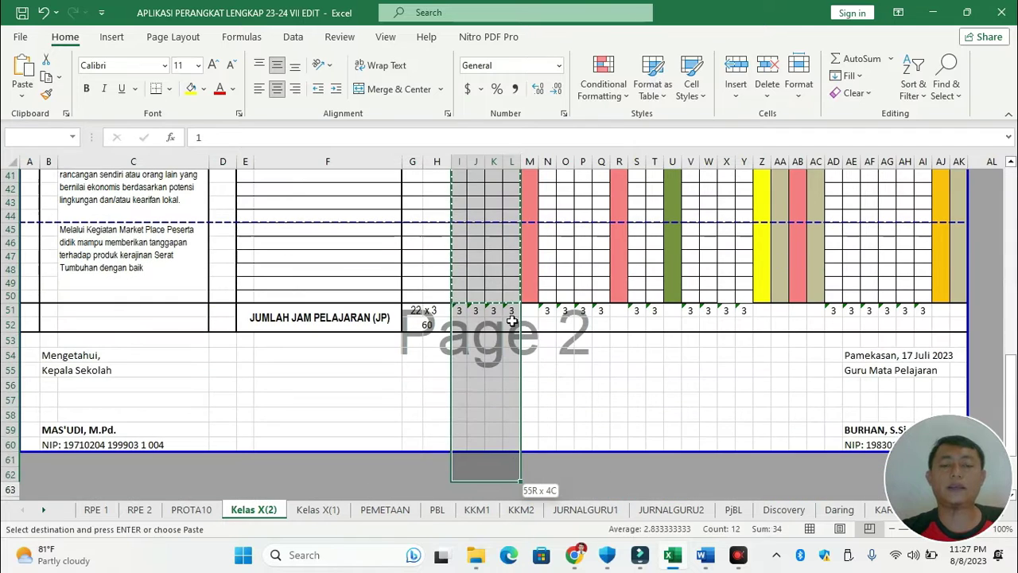
{"action": "left_click_drag", "start_coordinate": [521, 311], "coordinate": [514, 310]}
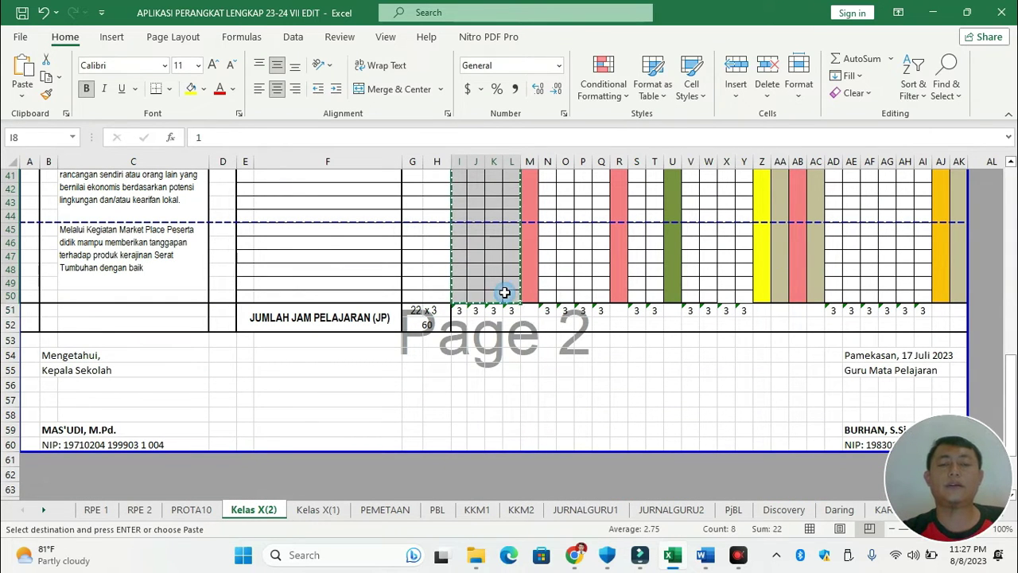
{"action": "right_click", "coordinate": [504, 293]}
{"action": "left_click", "coordinate": [544, 189]}
Paste the copied January week columns over the rest of the week grid, from M8 through AJ, covering February to June
{"action": "scroll", "coordinate": [547, 203], "scroll_direction": "up", "scroll_amount": 13}
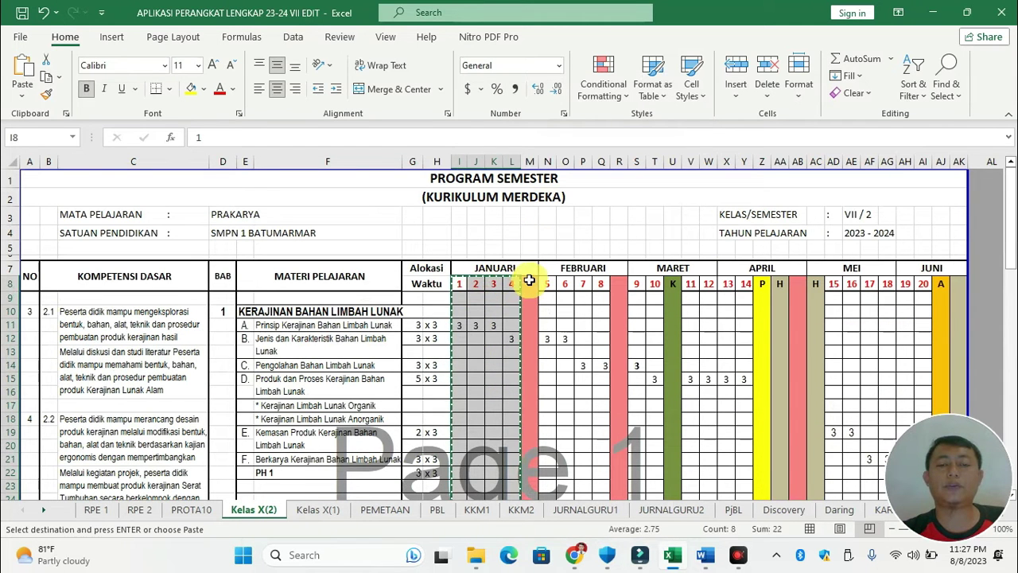
{"action": "left_click", "coordinate": [529, 280]}
{"action": "left_click_drag", "start_coordinate": [586, 284], "coordinate": [925, 288]}
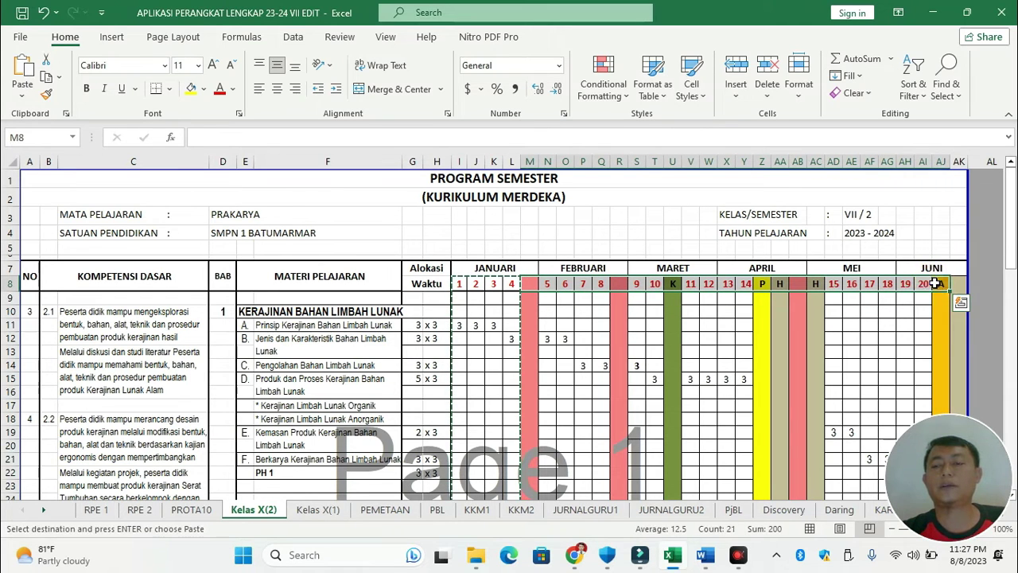
{"action": "right_click", "coordinate": [936, 284]}
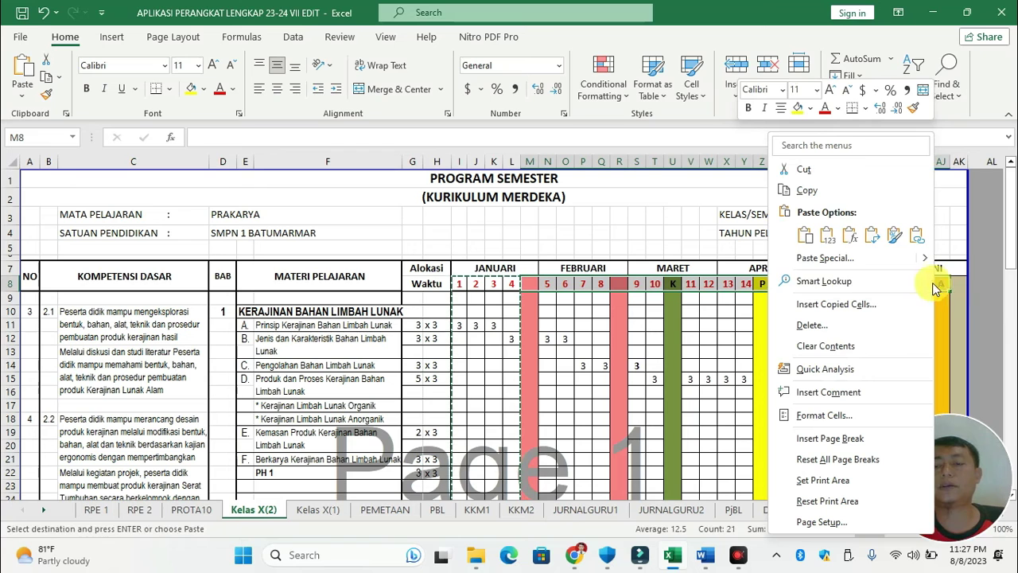
{"action": "left_click", "coordinate": [807, 237]}
{"action": "left_click", "coordinate": [751, 337]}
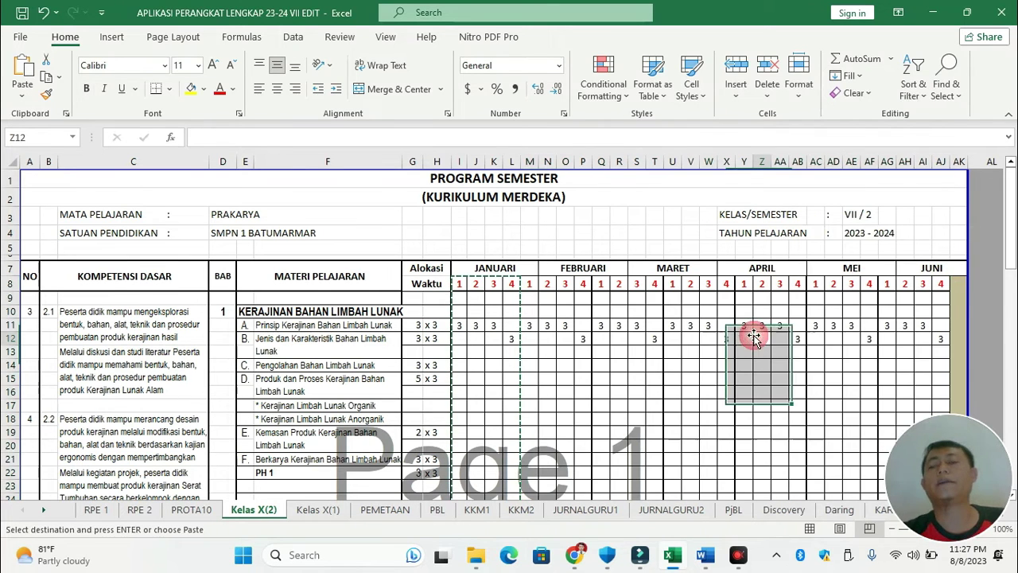
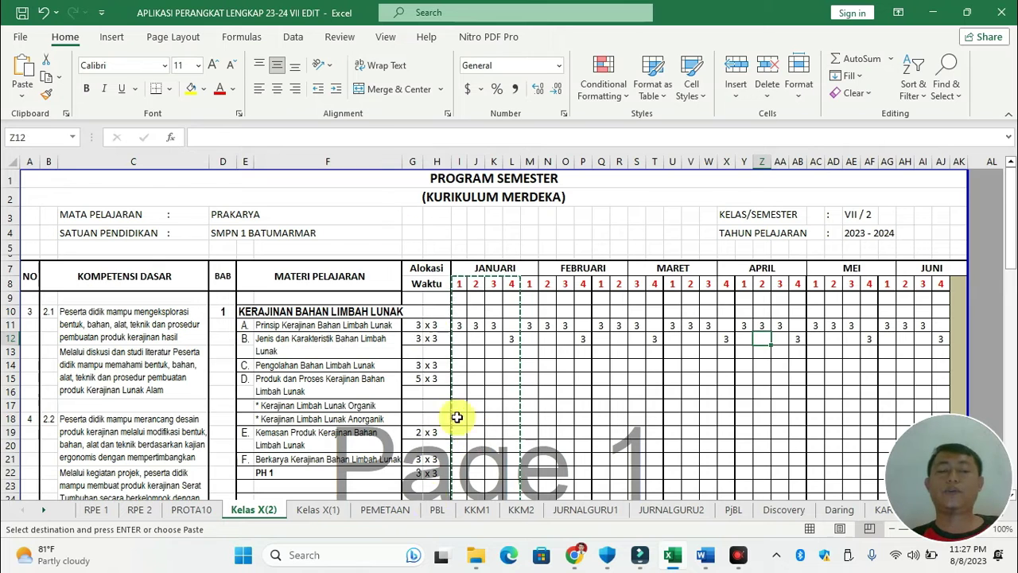
On the Kelas X(1) sheet, unmerge the cells of the July to December week grid from K8 through column AL
{"action": "left_click", "coordinate": [314, 510]}
{"action": "scroll", "coordinate": [397, 338], "scroll_direction": "up", "scroll_amount": 7}
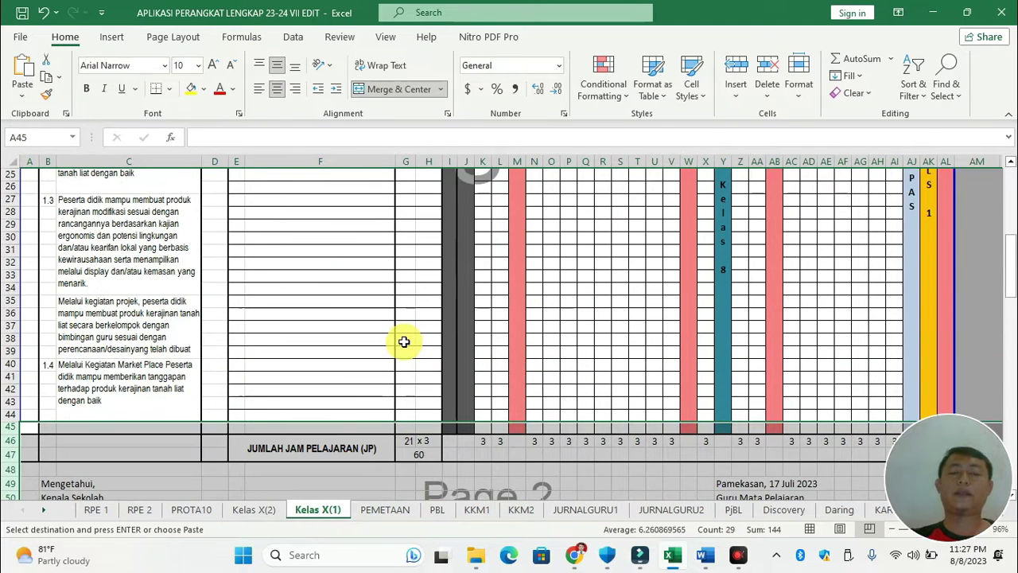
{"action": "scroll", "coordinate": [404, 341], "scroll_direction": "up", "scroll_amount": 3}
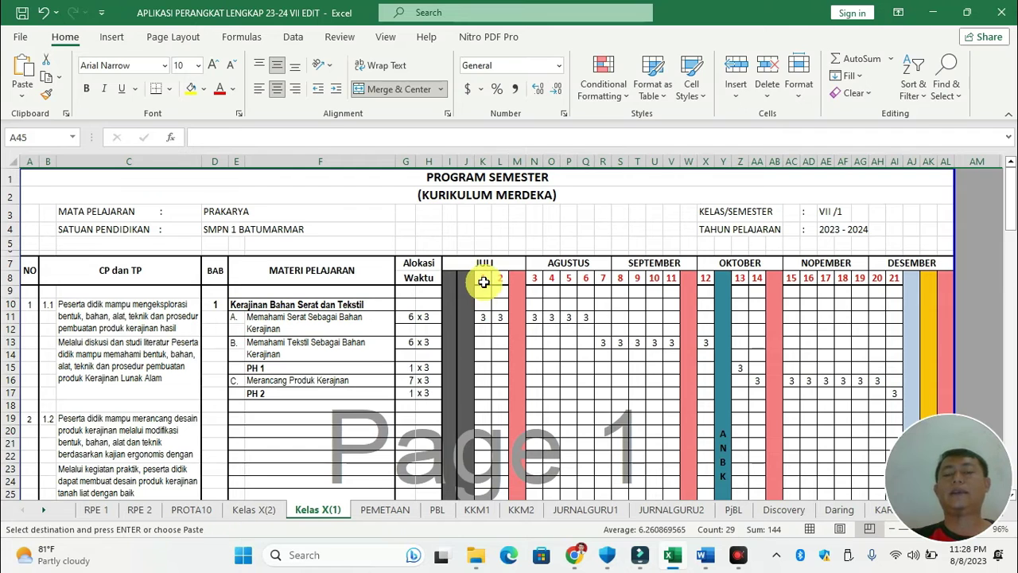
{"action": "left_click", "coordinate": [482, 278]}
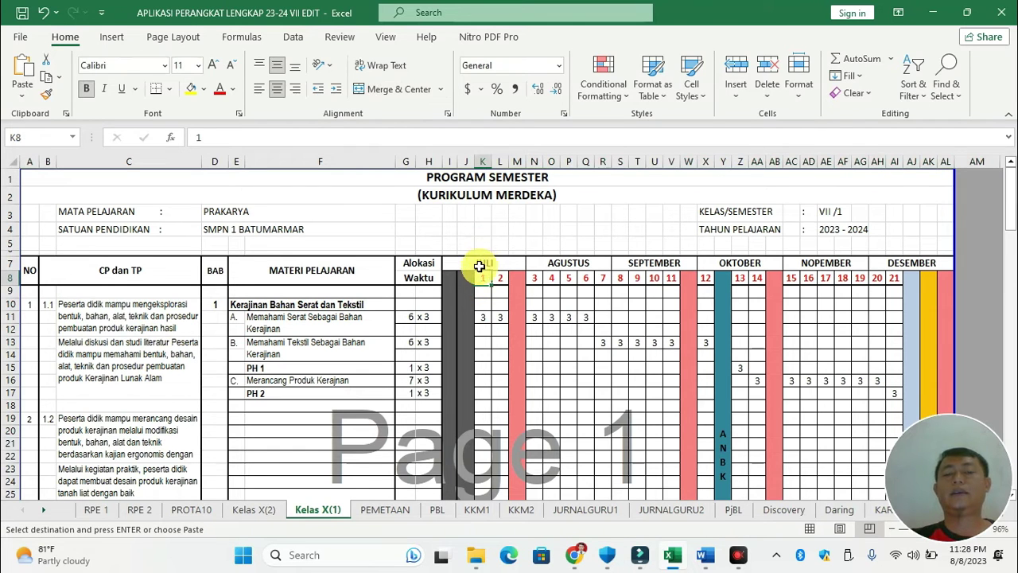
{"action": "left_click_drag", "start_coordinate": [483, 278], "coordinate": [938, 280]}
{"action": "key", "text": "Escape"}
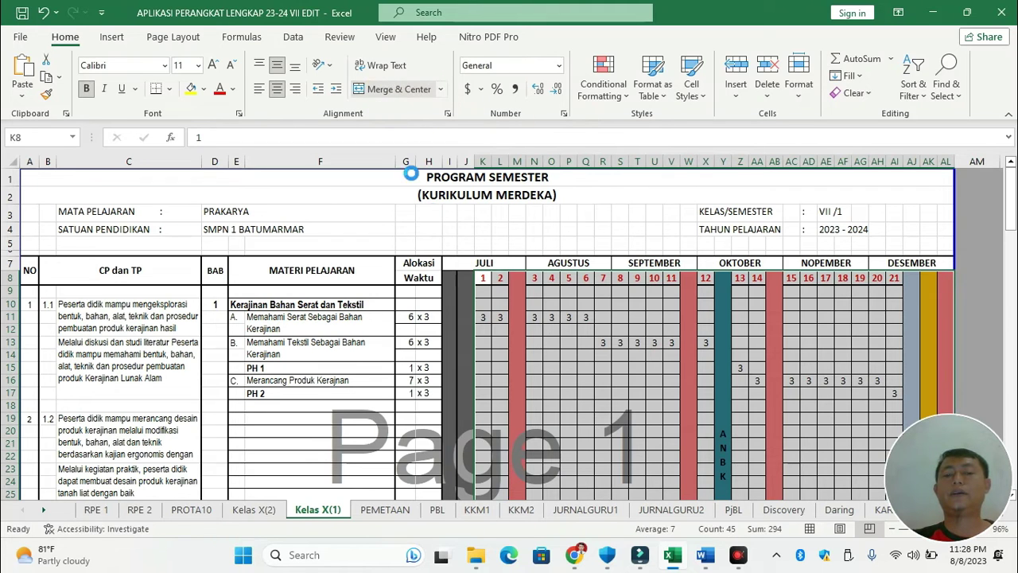
{"action": "left_click", "coordinate": [513, 294]}
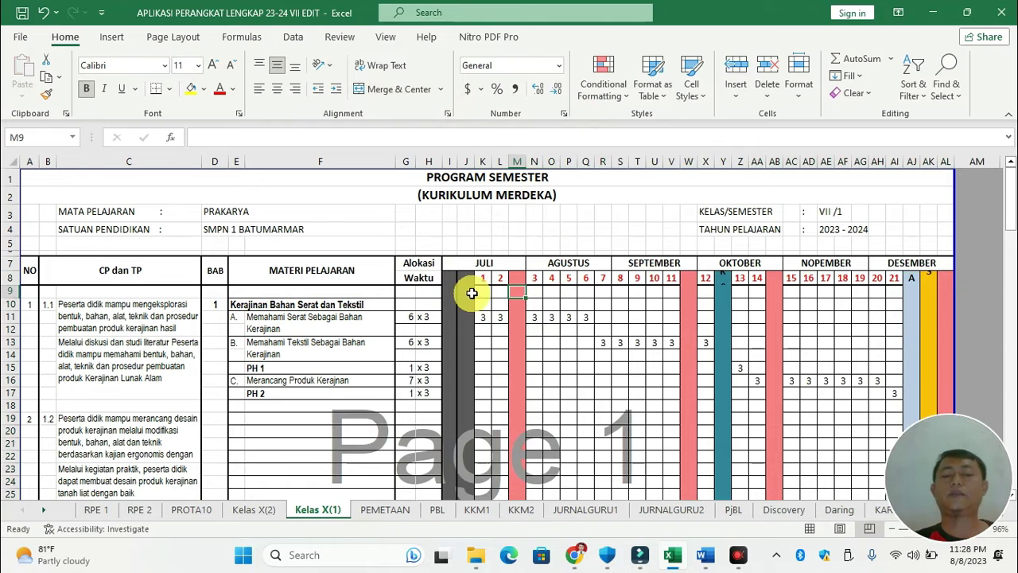
Copy the July week columns K8:L45 and paste them over the remaining week columns M through AL up to December
{"action": "left_click_drag", "start_coordinate": [481, 280], "coordinate": [495, 410]}
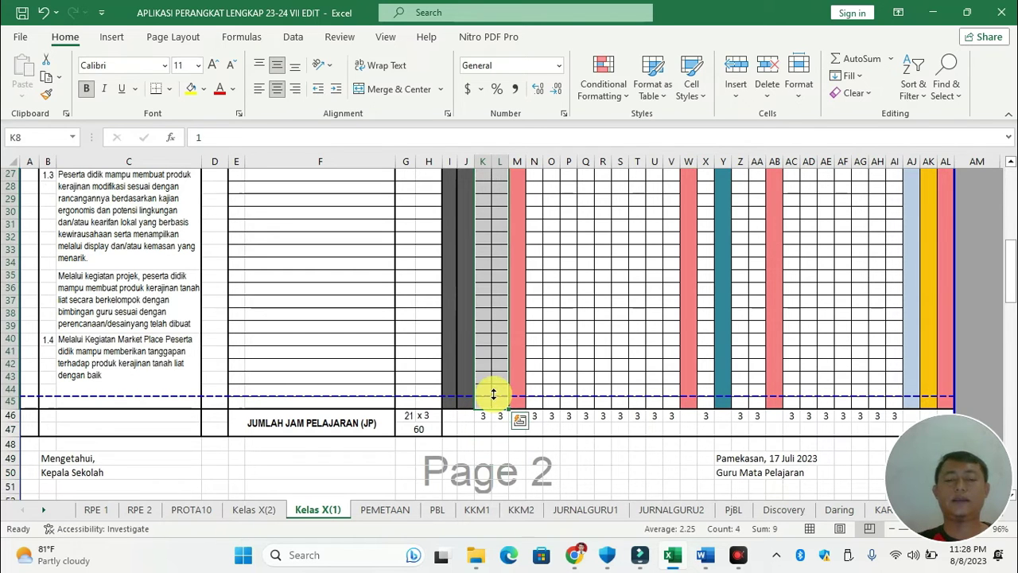
{"action": "right_click", "coordinate": [495, 368]}
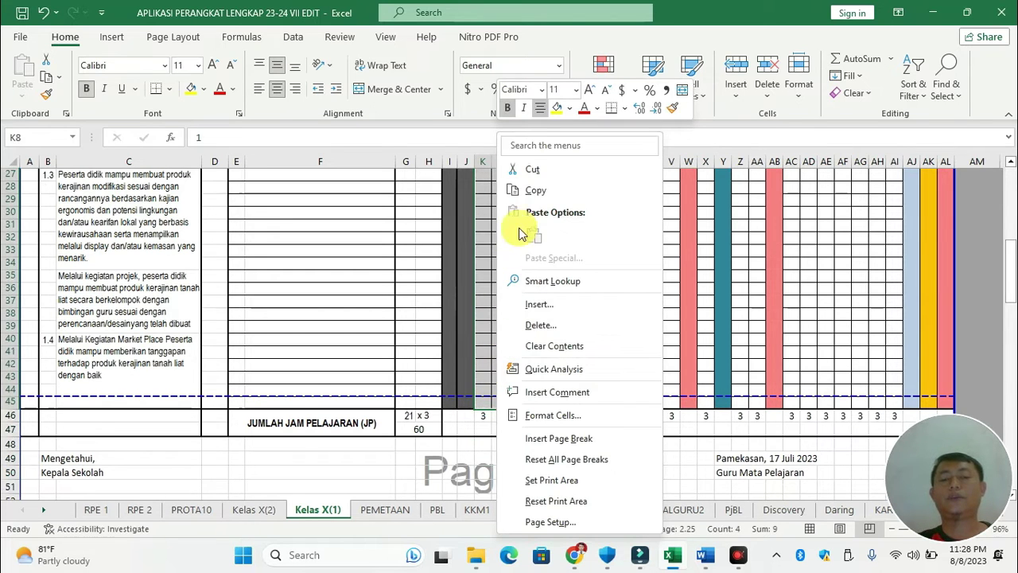
{"action": "left_click", "coordinate": [522, 195]}
{"action": "scroll", "coordinate": [533, 238], "scroll_direction": "up", "scroll_amount": 9}
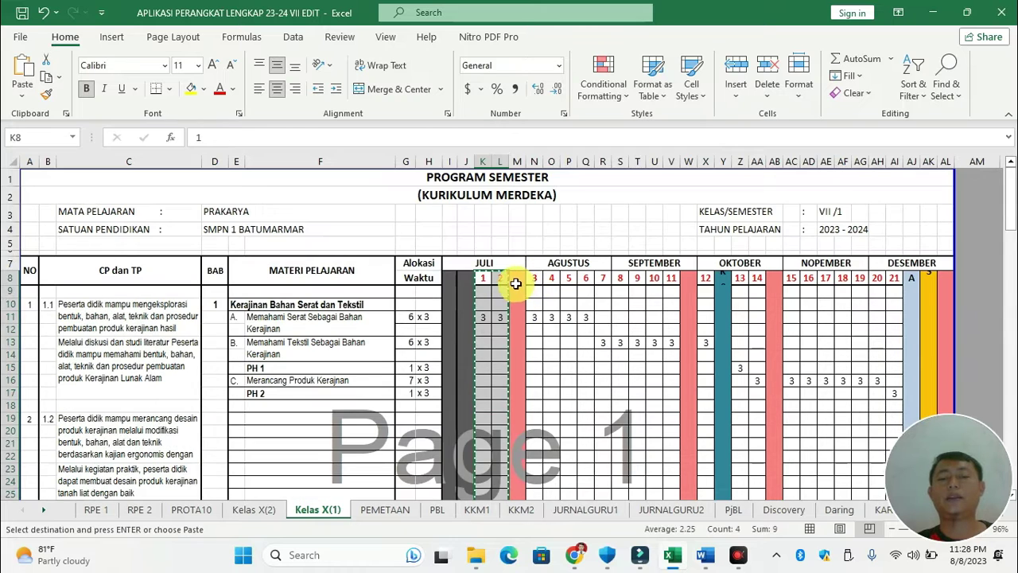
{"action": "left_click_drag", "start_coordinate": [516, 282], "coordinate": [941, 284]}
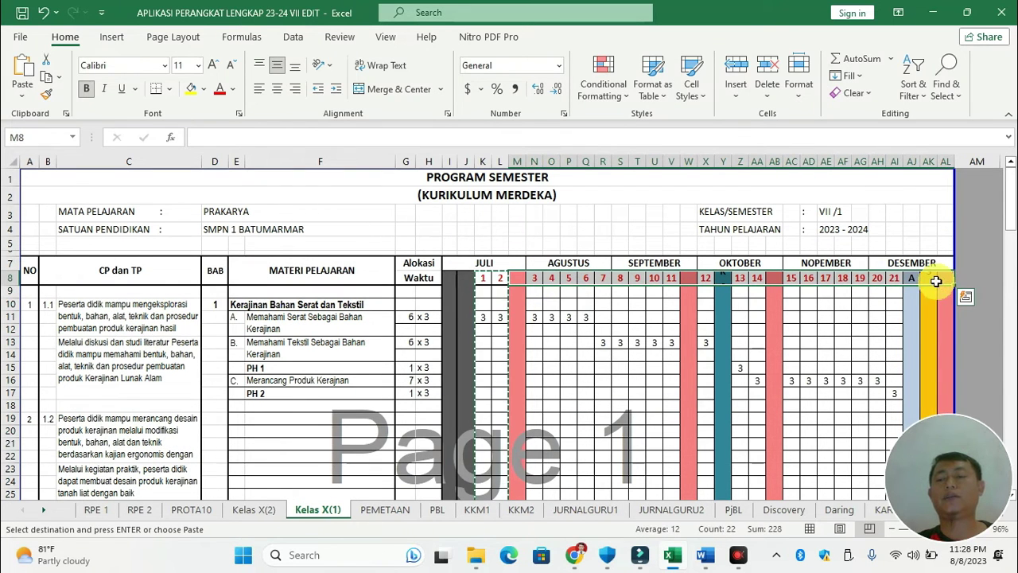
{"action": "right_click", "coordinate": [938, 283]}
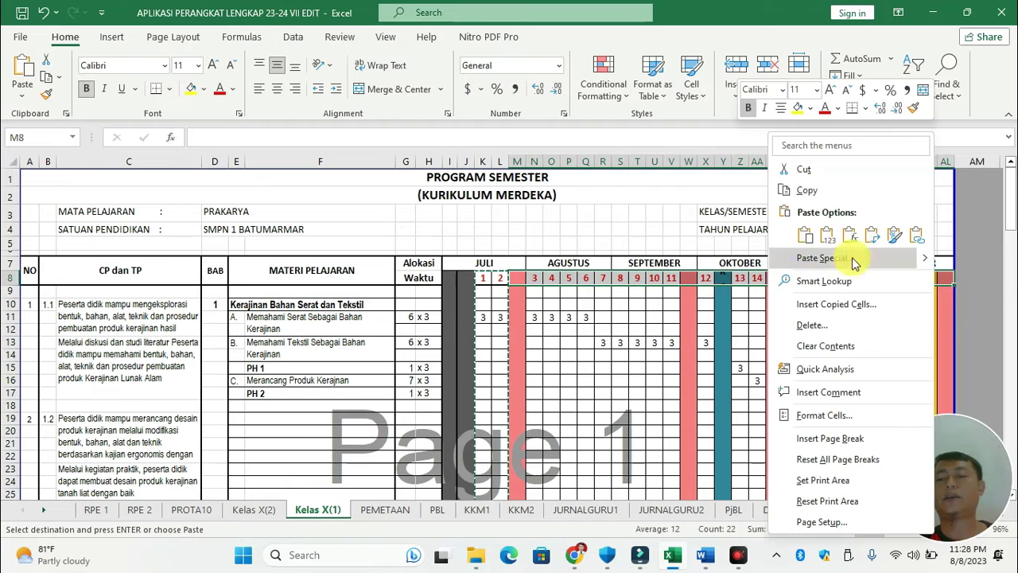
{"action": "left_click", "coordinate": [806, 237]}
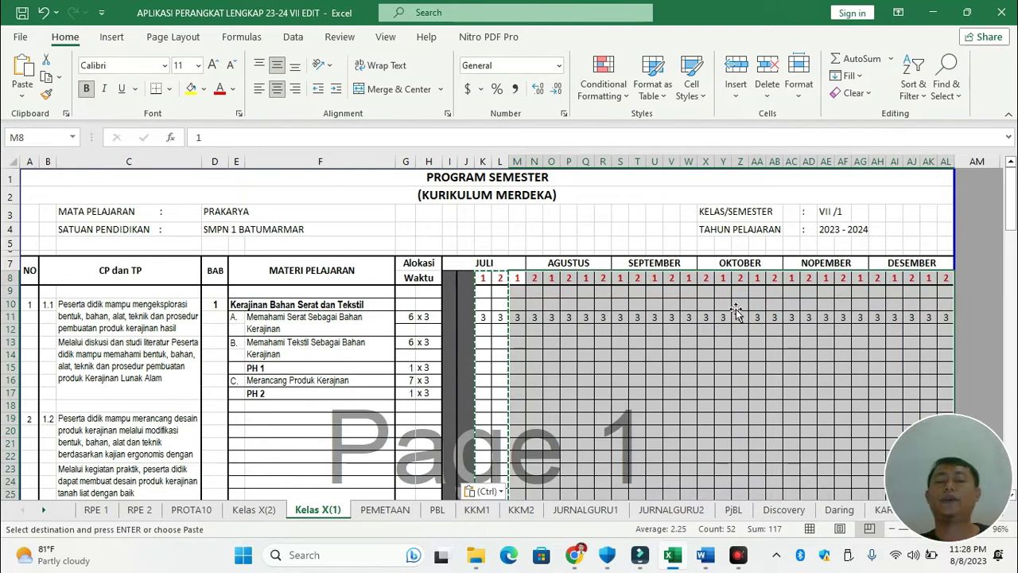
{"action": "left_click", "coordinate": [742, 308]}
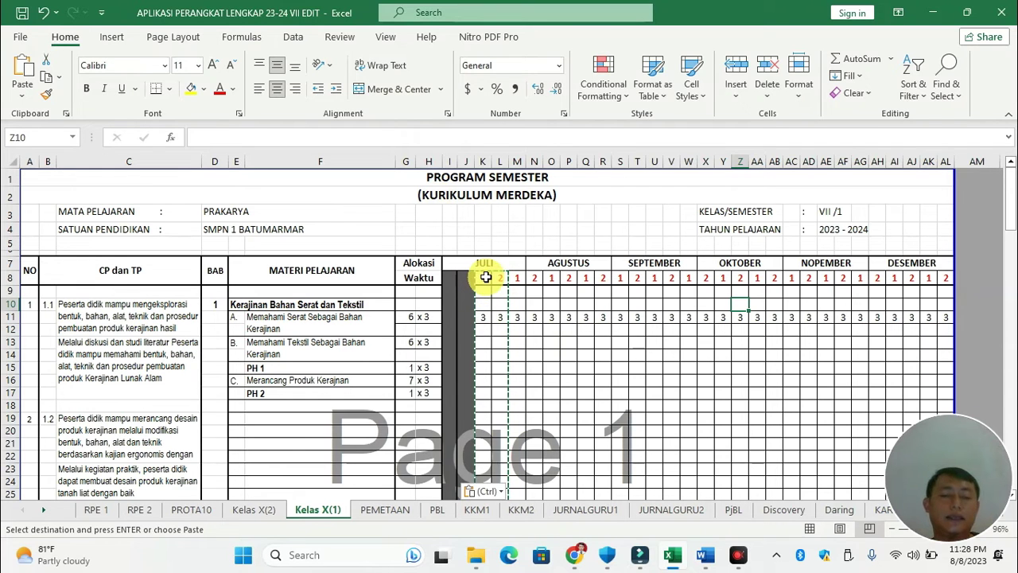
Switch to File Explorer and open the MODUL folder inside PERANGKAT
{"action": "left_click", "coordinate": [475, 560]}
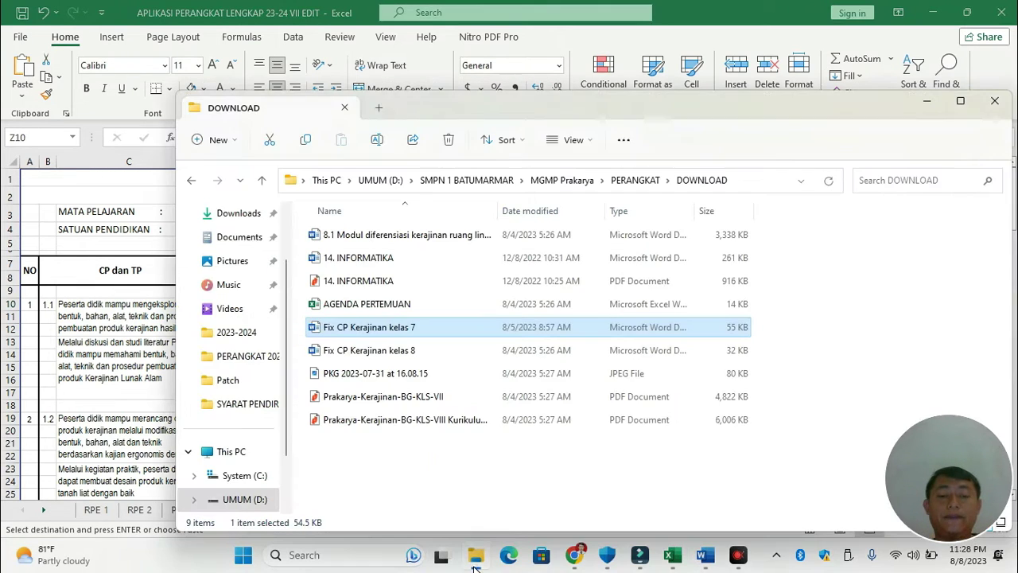
{"action": "left_click", "coordinate": [651, 181]}
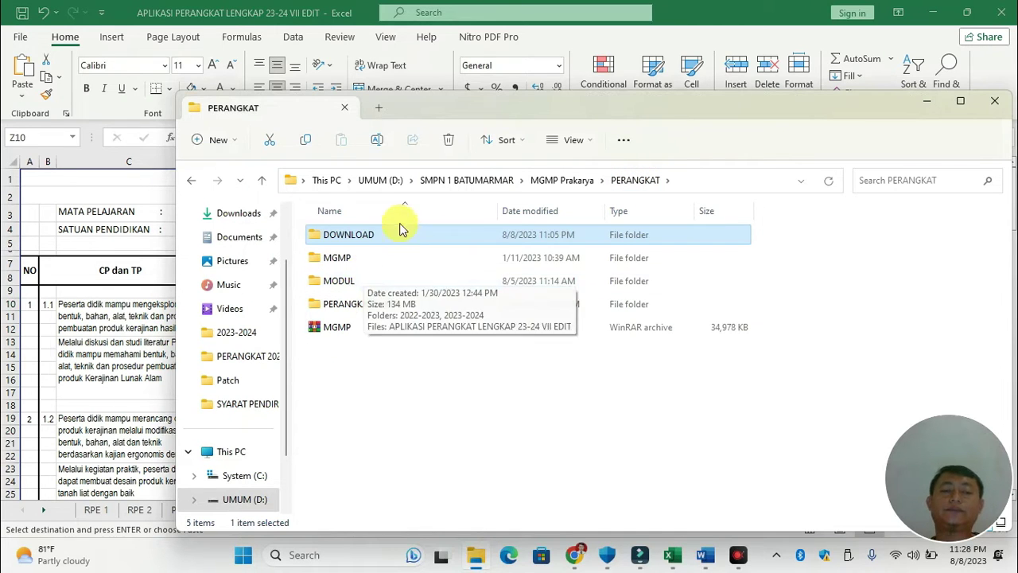
{"action": "left_click", "coordinate": [357, 303]}
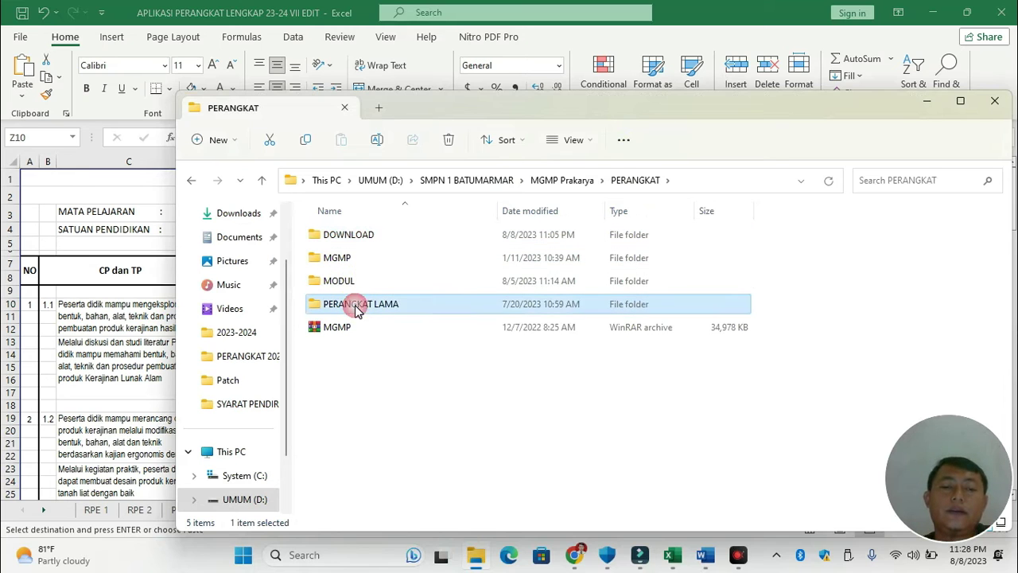
{"action": "double_click", "coordinate": [354, 261]}
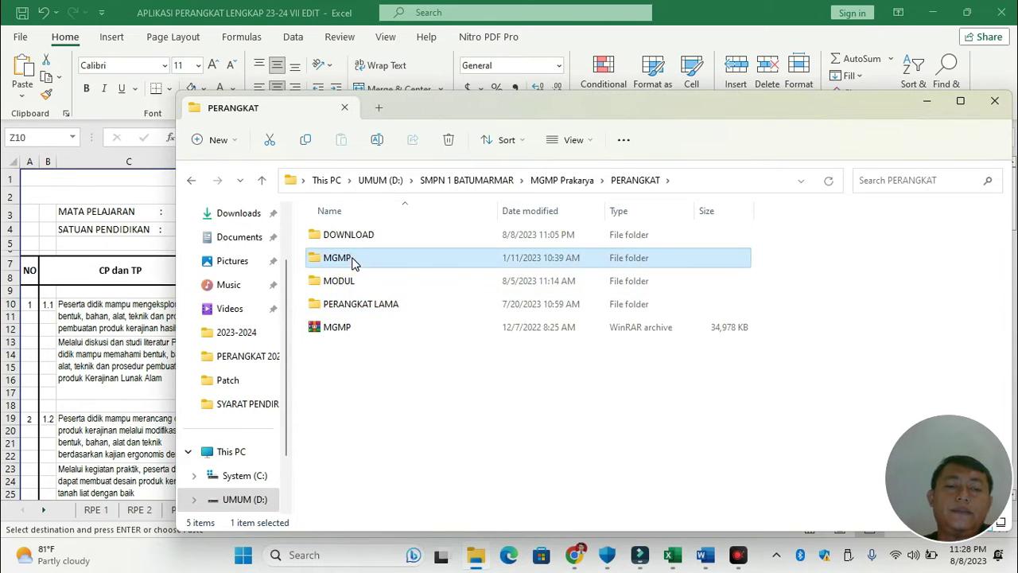
{"action": "left_click", "coordinate": [190, 180]}
{"action": "left_click", "coordinate": [327, 282]}
{"action": "double_click", "coordinate": [329, 285]}
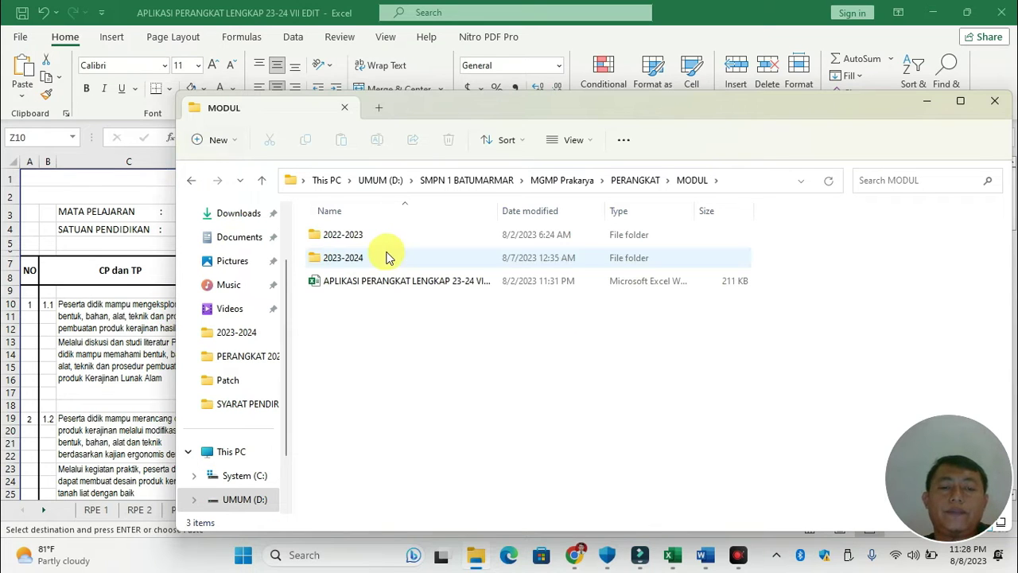
Open the KALDIK SMPN 1 BATUMARMAR 23-24 REVISI workbook from the PERANGKAT 2023-2024 folder inside 2023-2024
{"action": "left_click", "coordinate": [369, 265]}
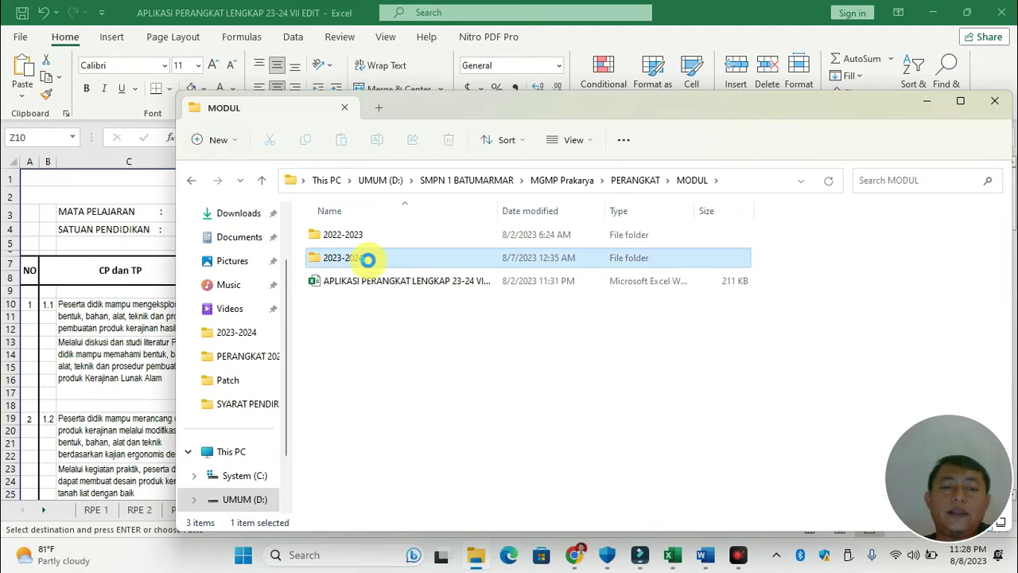
{"action": "double_click", "coordinate": [369, 264]}
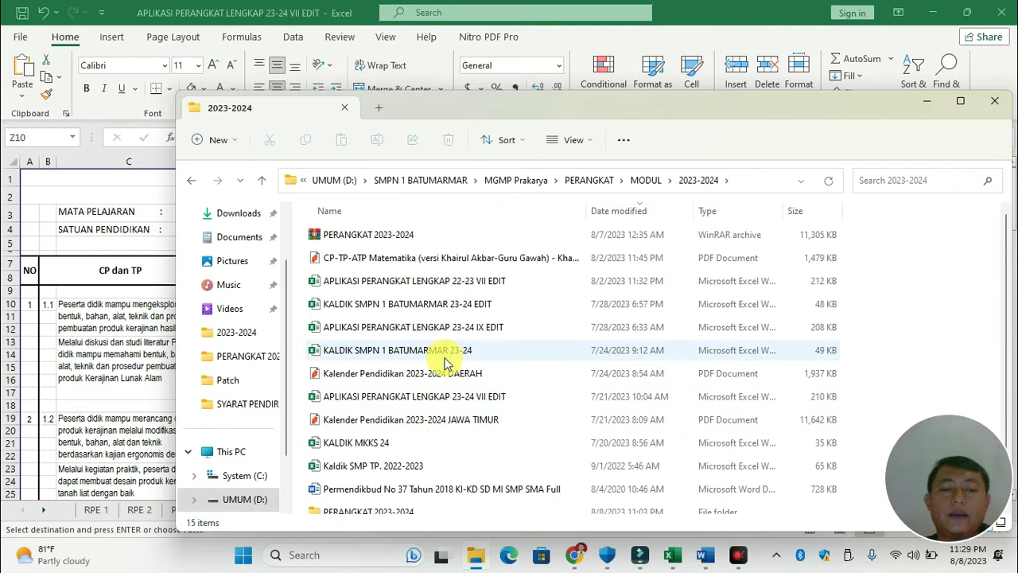
{"action": "scroll", "coordinate": [390, 493], "scroll_direction": "down", "scroll_amount": 1}
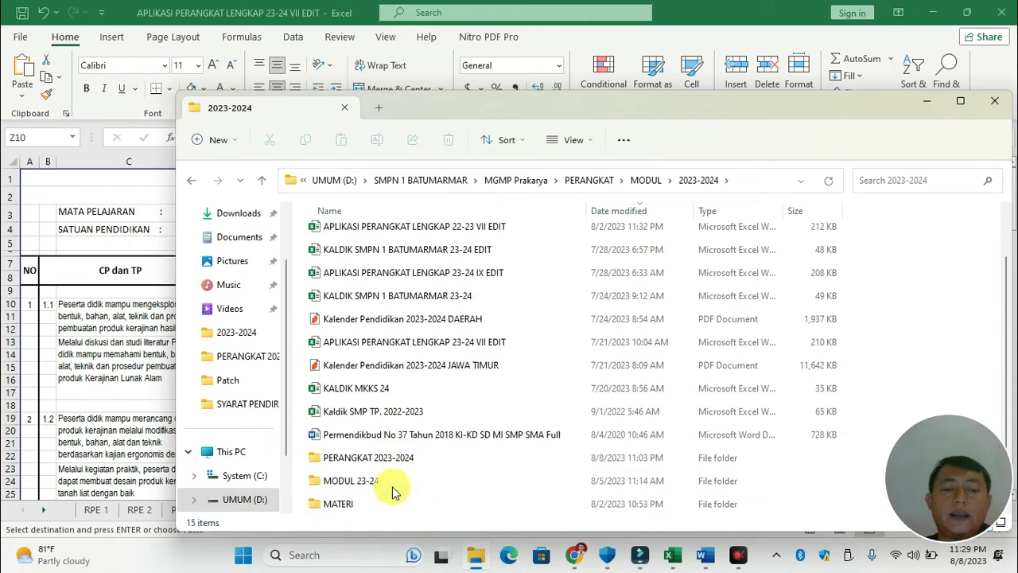
{"action": "left_click", "coordinate": [394, 459]}
{"action": "double_click", "coordinate": [394, 462]}
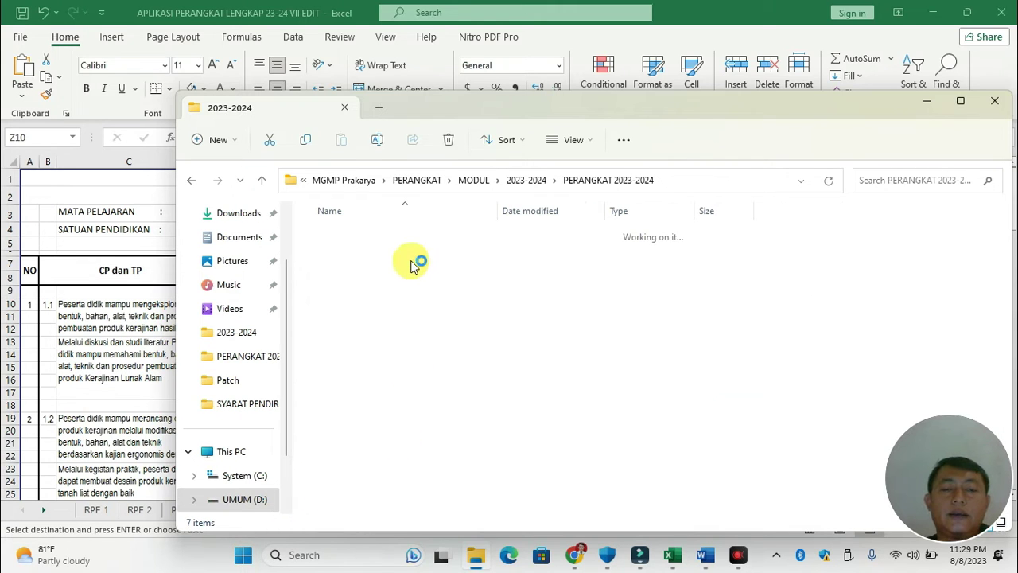
{"action": "double_click", "coordinate": [414, 287]}
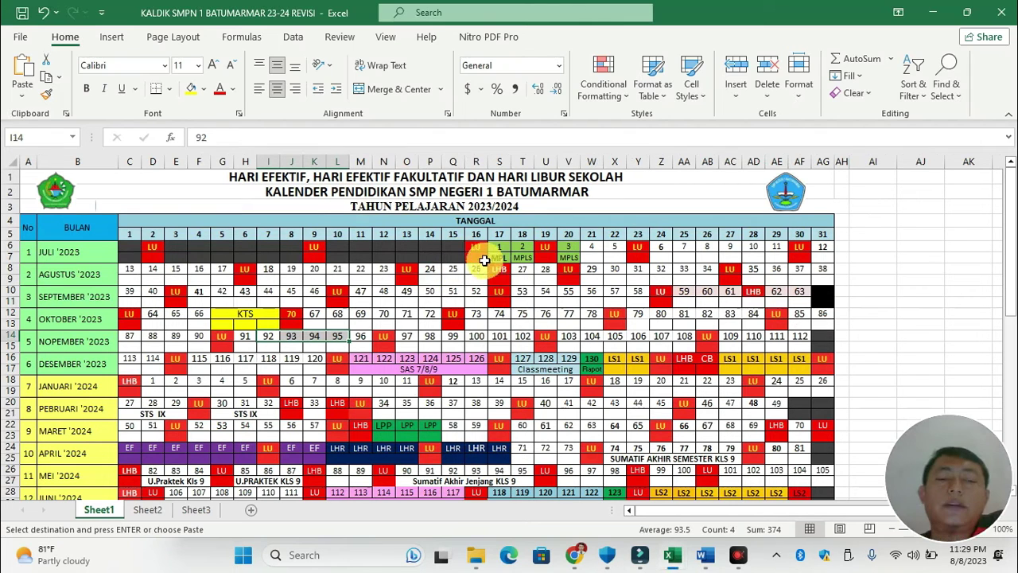
Clear the day number from the 8 October cell, J12, beside the KTS block in the school calendar
{"action": "left_click_drag", "start_coordinate": [498, 257], "coordinate": [567, 258]}
{"action": "key", "text": "ctrl+v"}
{"action": "left_click", "coordinate": [223, 315]}
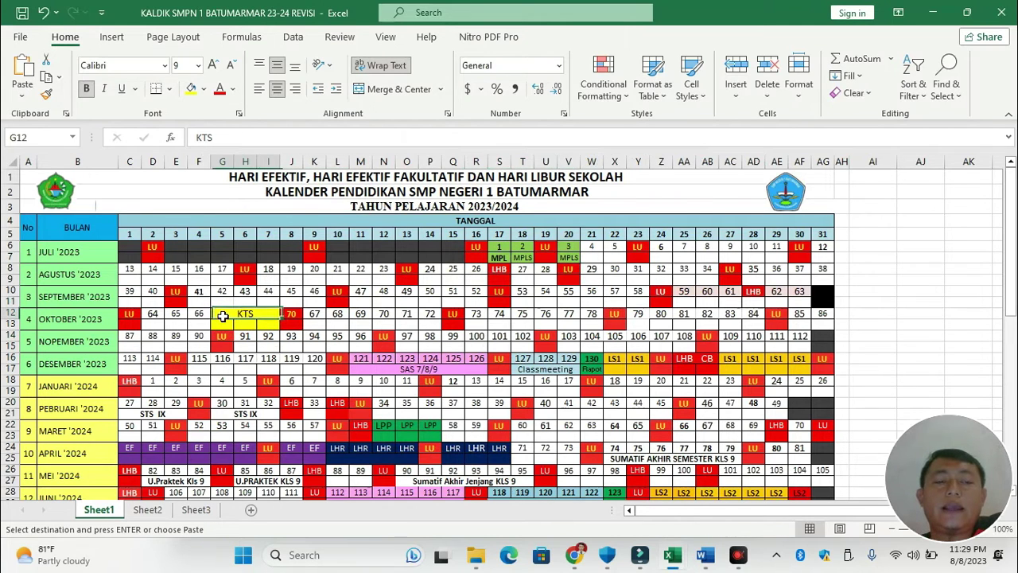
{"action": "left_click_drag", "start_coordinate": [263, 317], "coordinate": [283, 321]}
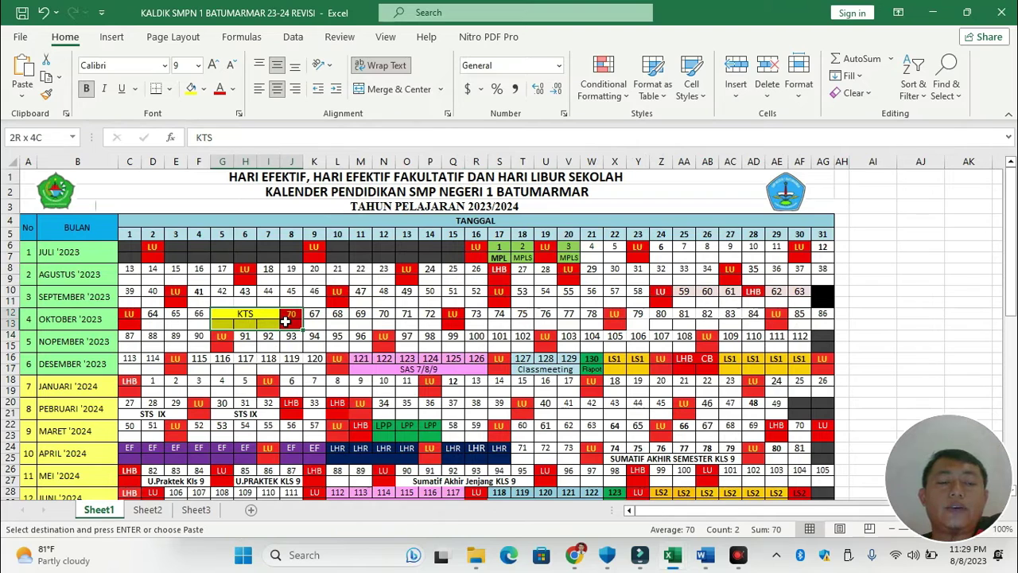
{"action": "left_click", "coordinate": [287, 342]}
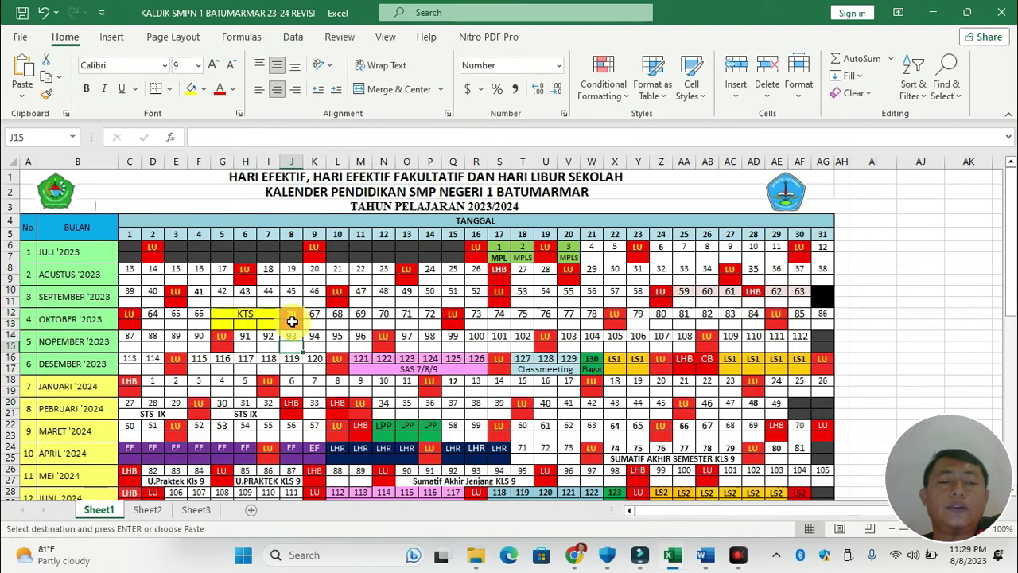
{"action": "left_click", "coordinate": [292, 320]}
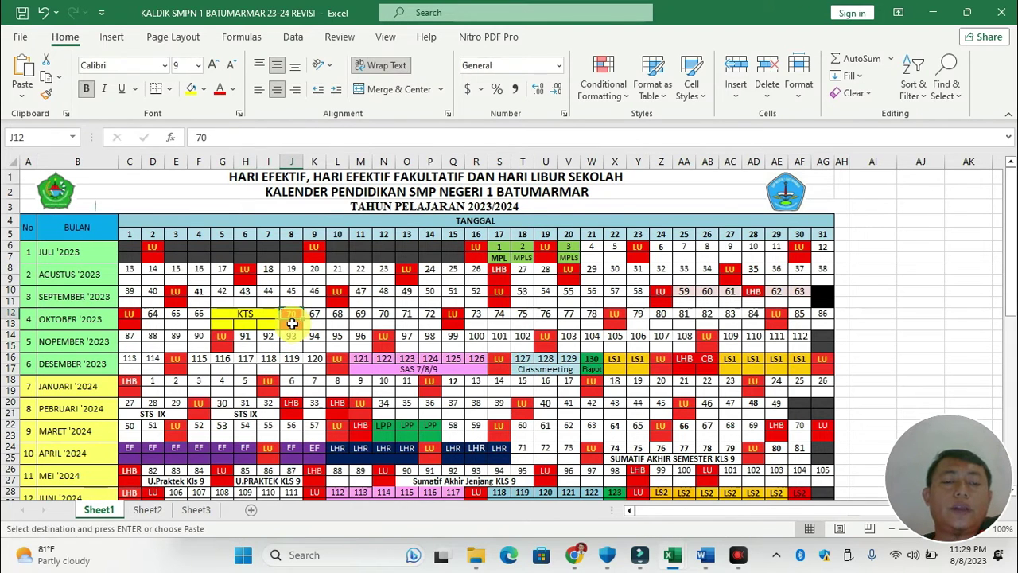
{"action": "key", "text": "Delete"}
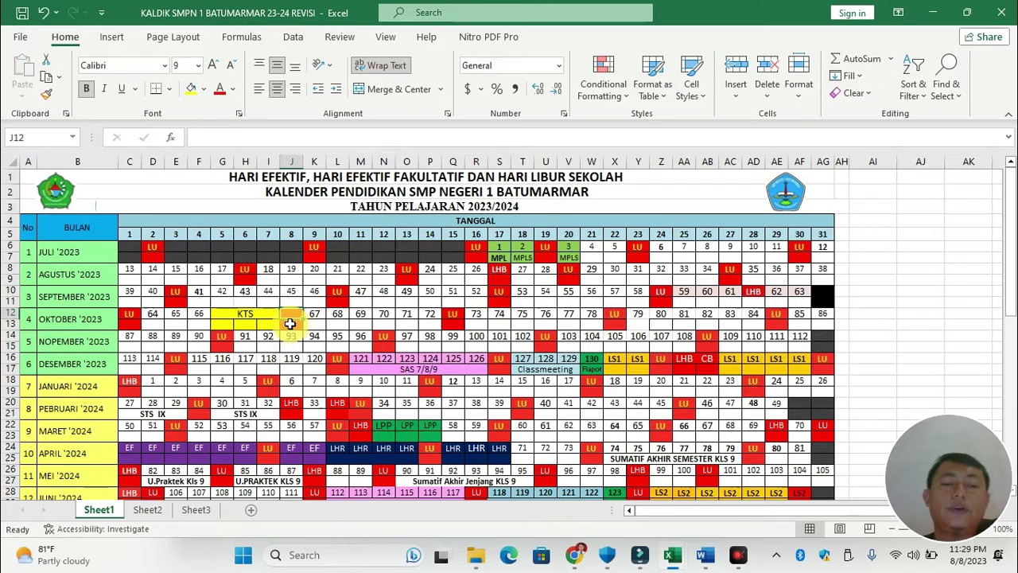
Enter LU in the 8 October cell, J12, beside the KTS block in the school calendar
{"action": "left_click", "coordinate": [272, 314]}
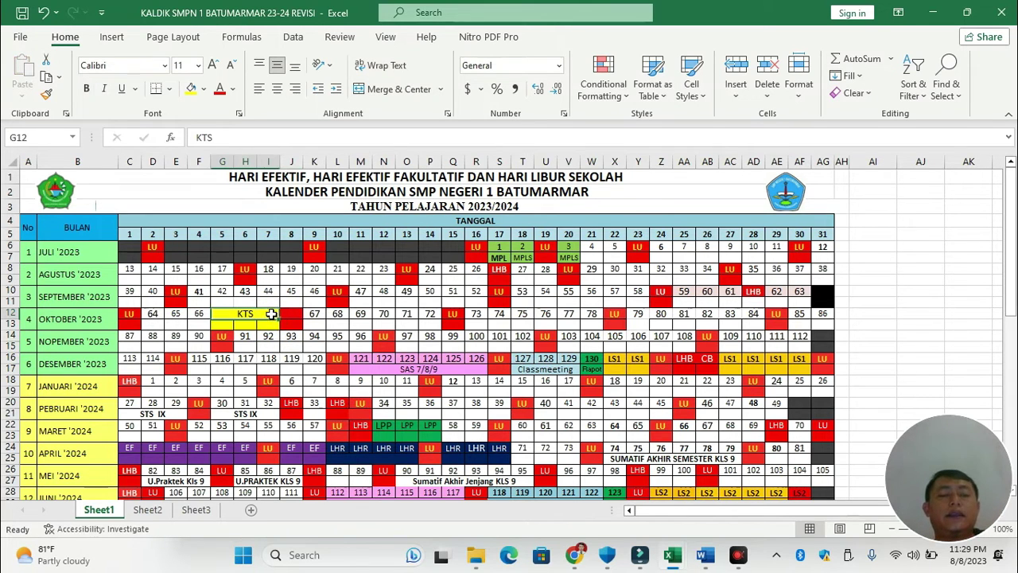
{"action": "left_click_drag", "start_coordinate": [287, 318], "coordinate": [290, 324]}
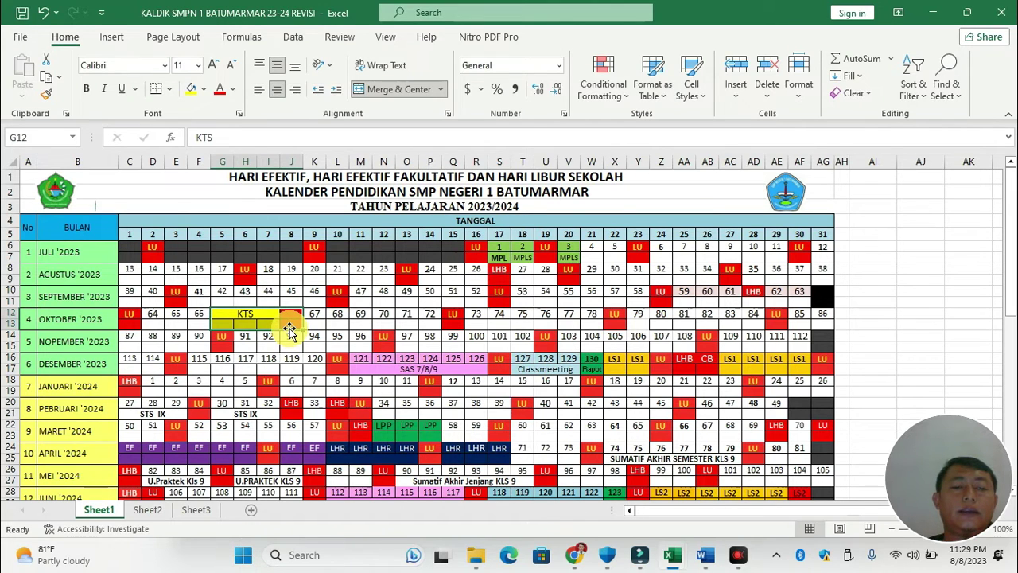
{"action": "left_click", "coordinate": [130, 315]}
{"action": "key", "text": "ctrl+c"}
{"action": "left_click", "coordinate": [295, 313]}
{"action": "key", "text": "Return"}
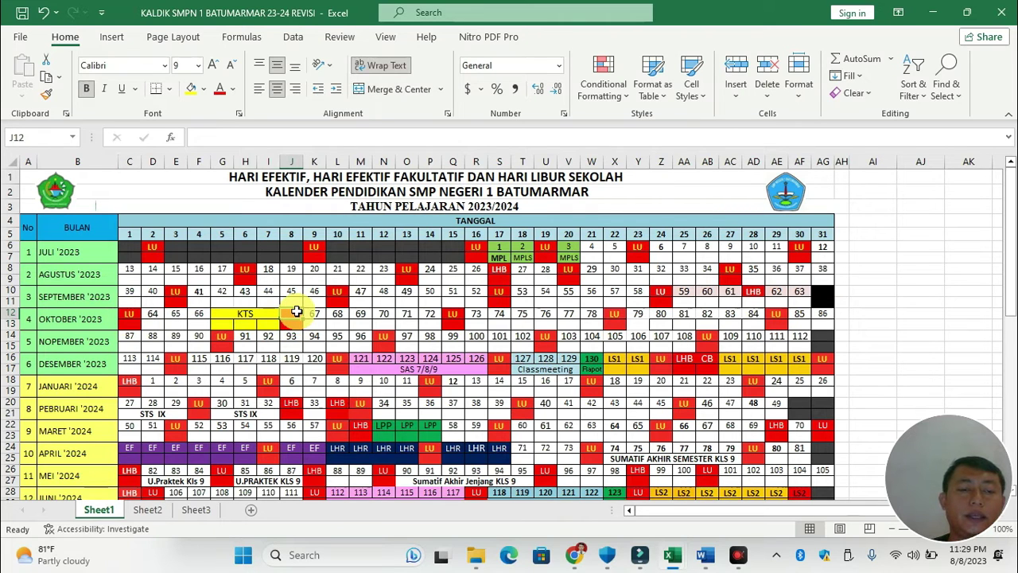
{"action": "left_click", "coordinate": [153, 314]}
{"action": "left_click", "coordinate": [176, 314]}
{"action": "left_click", "coordinate": [227, 314]}
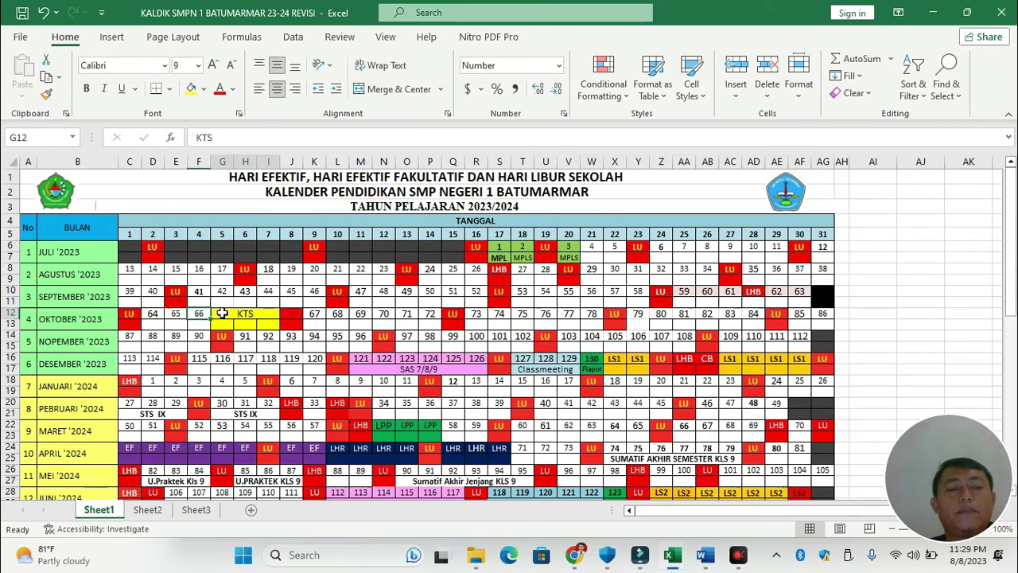
{"action": "left_click", "coordinate": [291, 313]}
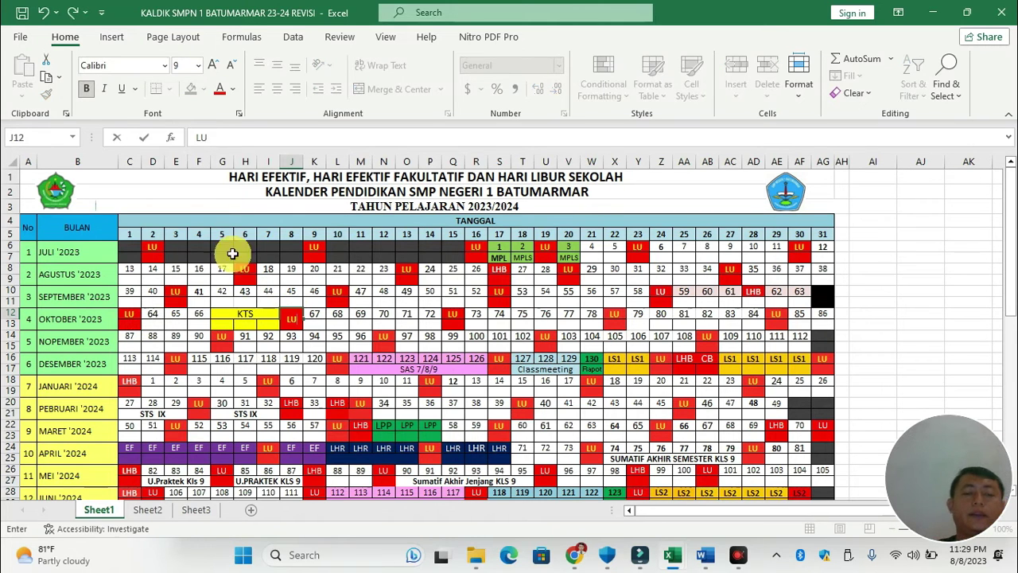
{"action": "left_click", "coordinate": [381, 341]}
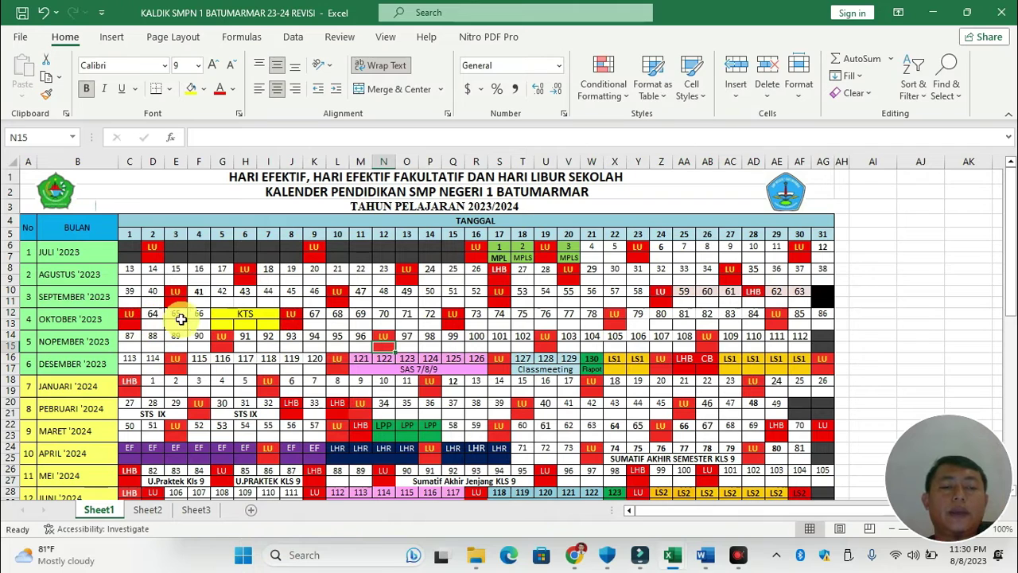
Check the calendar's October KTS block against the non-effective weeks listed on the RPE 1 sheet of APLIKASI PERANGKAT LENGKAP 23-24 VII EDIT
{"action": "left_click_drag", "start_coordinate": [218, 313], "coordinate": [292, 328]}
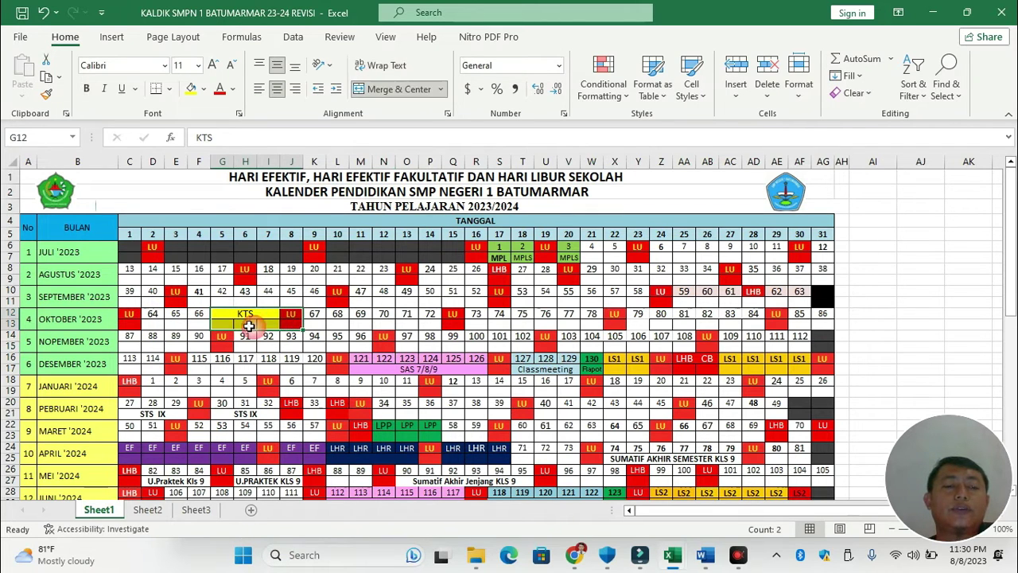
{"action": "left_click", "coordinate": [201, 314]}
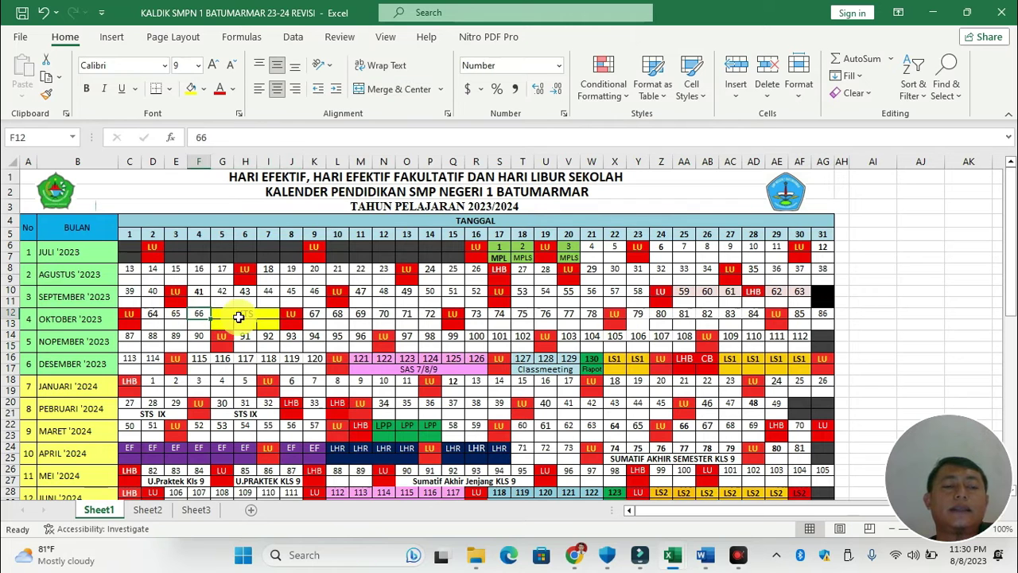
{"action": "left_click", "coordinate": [238, 315]}
{"action": "scroll", "coordinate": [323, 422], "scroll_direction": "down", "scroll_amount": 1}
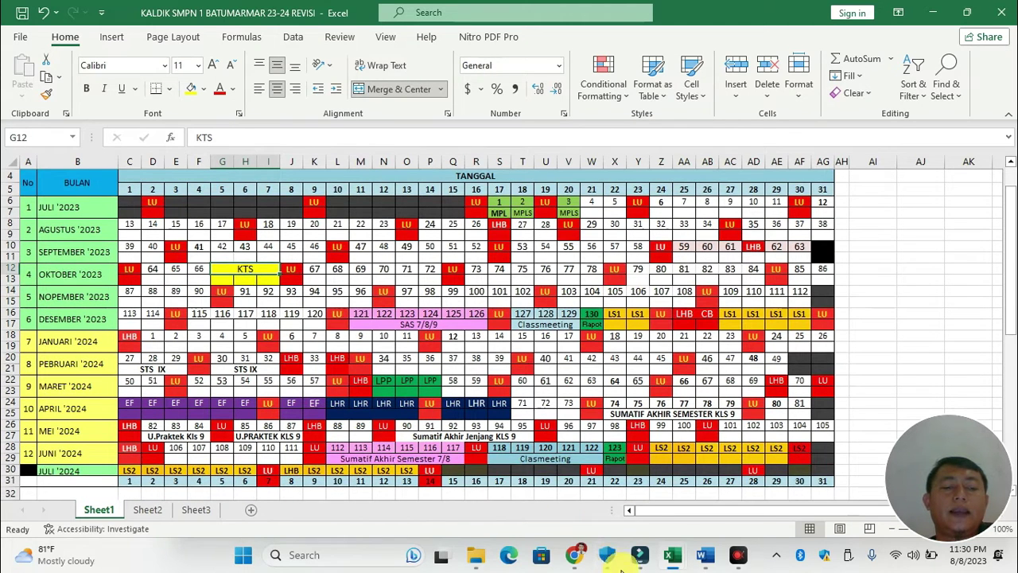
{"action": "mouse_move", "coordinate": [617, 564]}
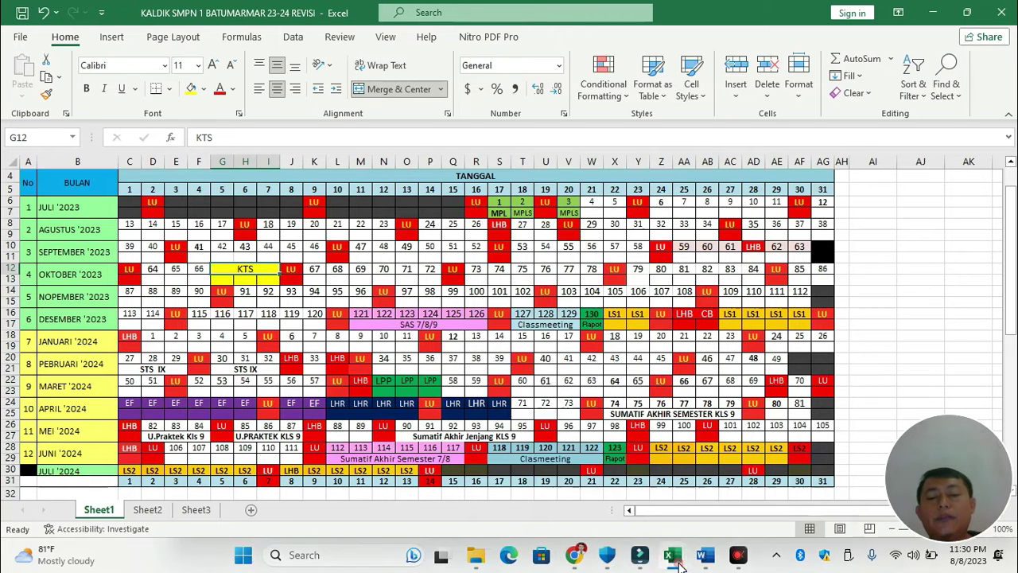
{"action": "mouse_move", "coordinate": [672, 554]}
{"action": "left_click", "coordinate": [609, 486]}
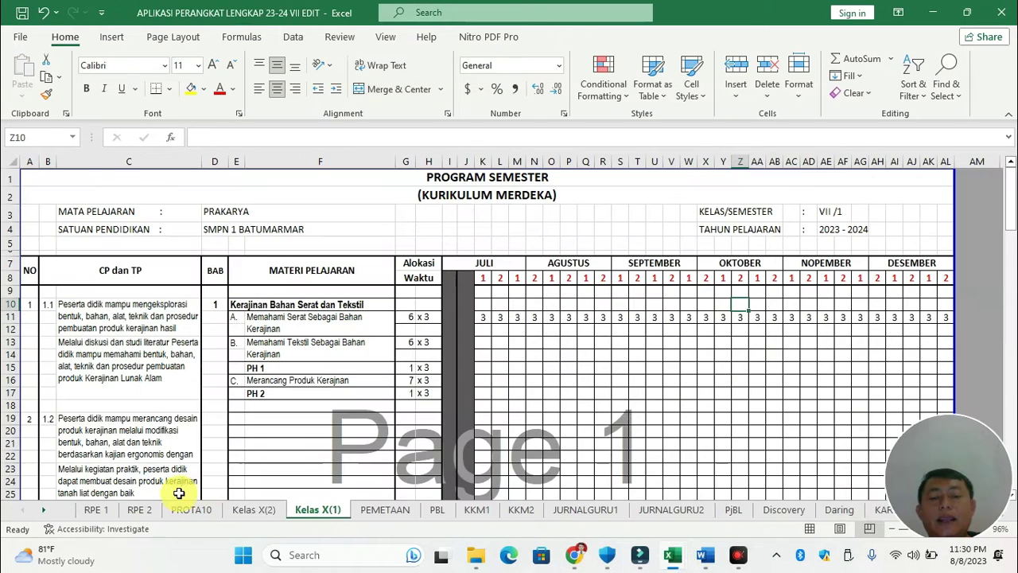
{"action": "left_click", "coordinate": [92, 509]}
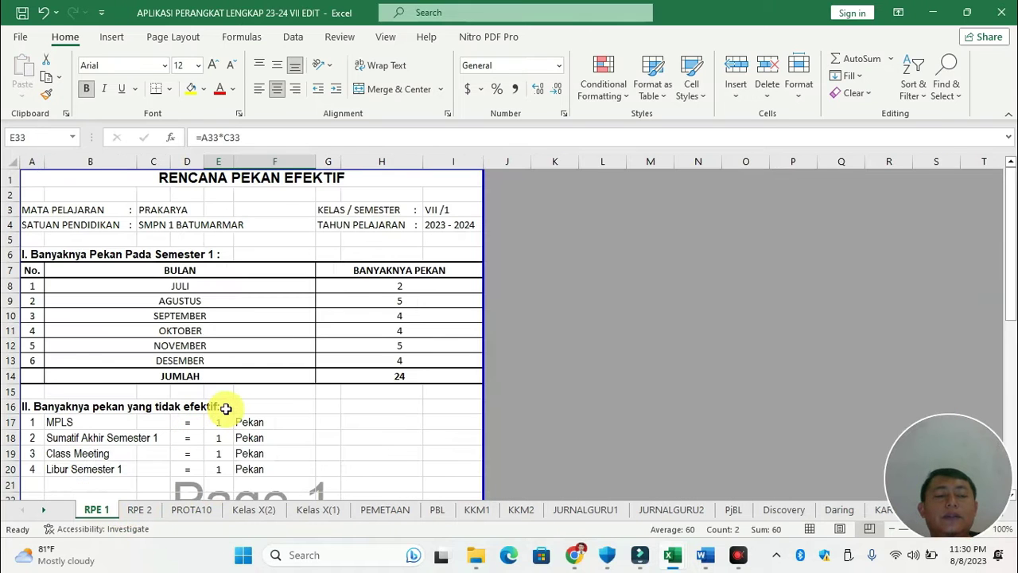
{"action": "scroll", "coordinate": [226, 409], "scroll_direction": "down", "scroll_amount": 1}
{"action": "scroll", "coordinate": [226, 409], "scroll_direction": "down", "scroll_amount": 1}
{"action": "left_click", "coordinate": [85, 377]}
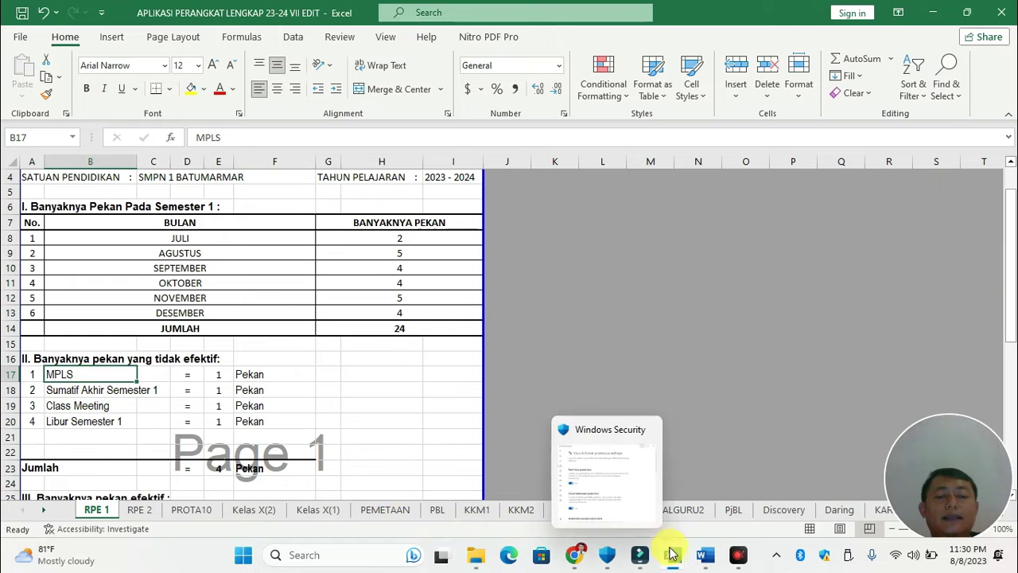
Return to the school calendar and examine the October days around KTS and the July MPLS days
{"action": "mouse_move", "coordinate": [673, 557]}
{"action": "left_click", "coordinate": [746, 473]}
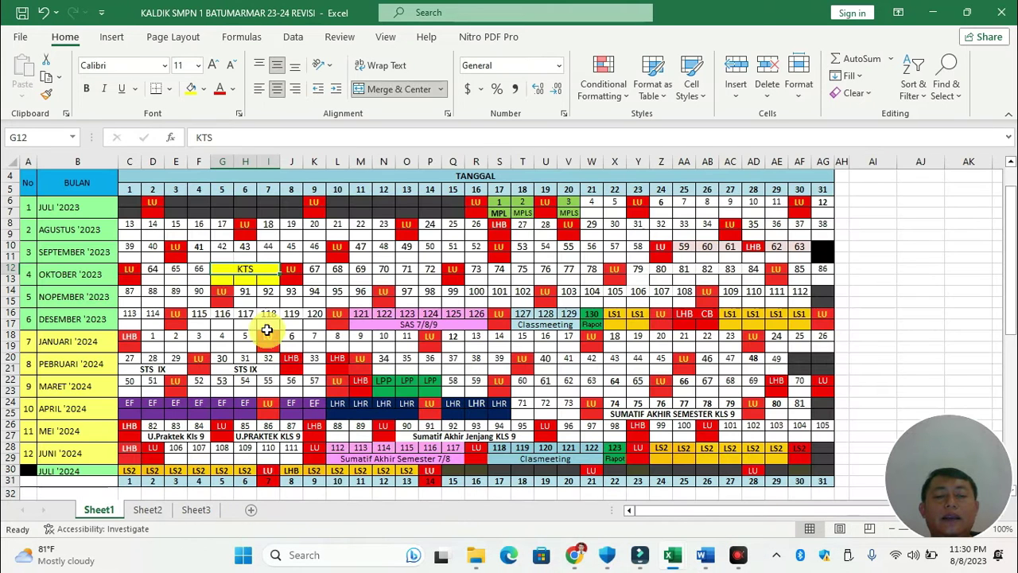
{"action": "left_click_drag", "start_coordinate": [148, 273], "coordinate": [195, 284]}
{"action": "left_click", "coordinate": [224, 271]}
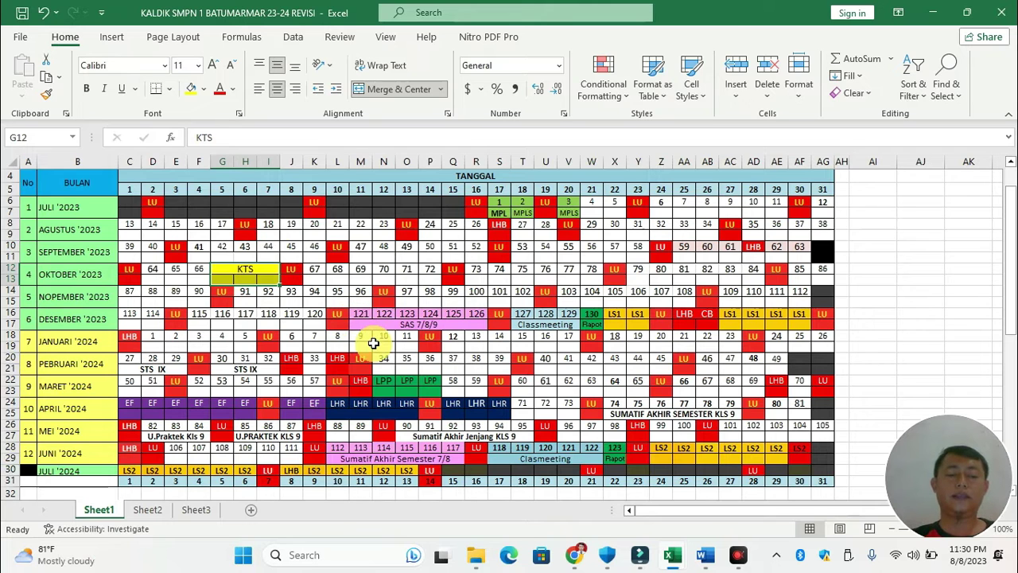
{"action": "key", "text": "alt+Tab"}
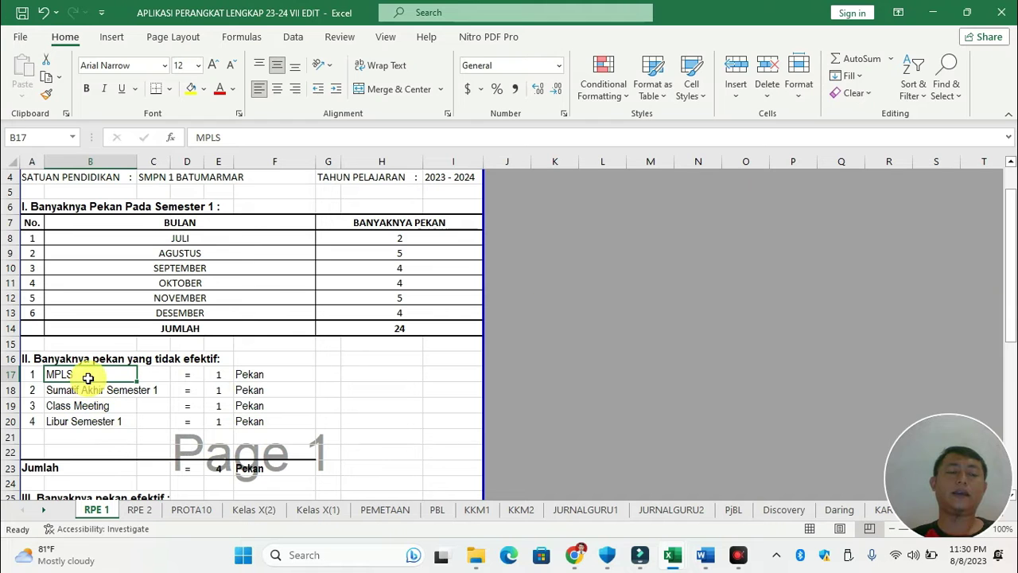
{"action": "key", "text": "alt+Tab"}
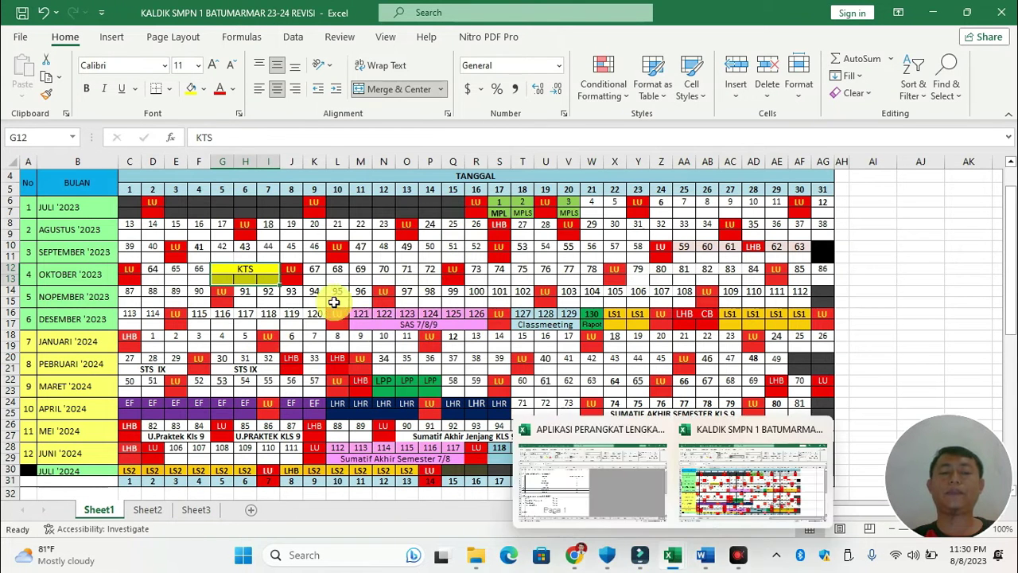
{"action": "left_click", "coordinate": [249, 211]}
{"action": "left_click", "coordinate": [525, 204]}
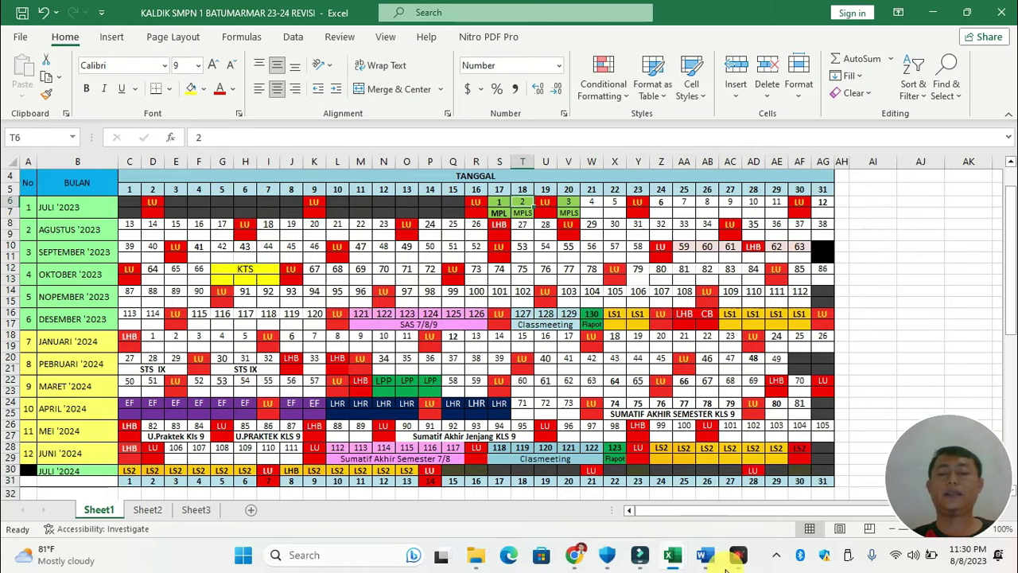
Switch to the APLIKASI PERANGKAT LENGKAP 23-24 VII EDIT workbook and open the Kelas X(1) semester program sheet
{"action": "mouse_move", "coordinate": [680, 564]}
{"action": "left_click", "coordinate": [613, 479]}
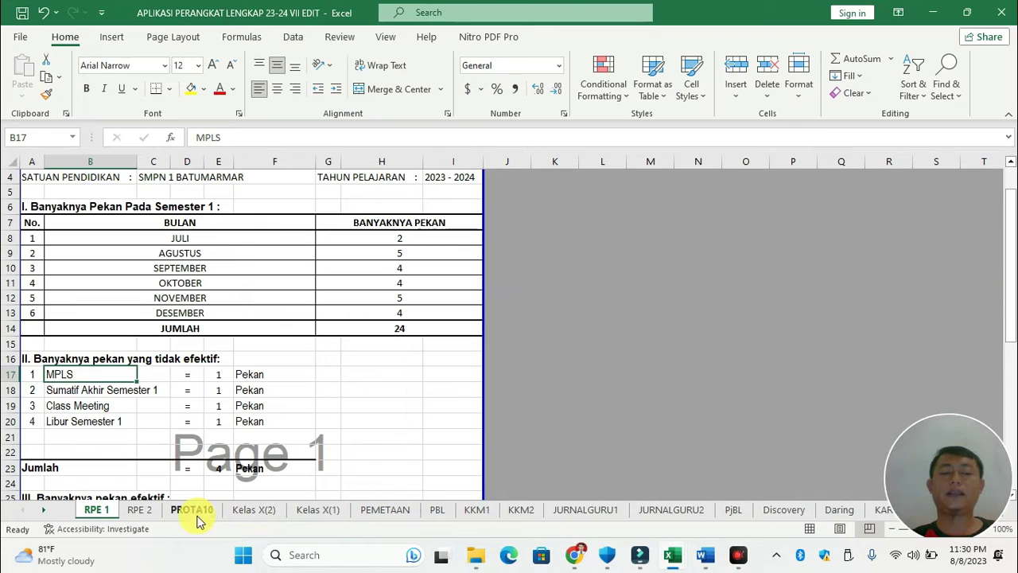
{"action": "left_click", "coordinate": [312, 510]}
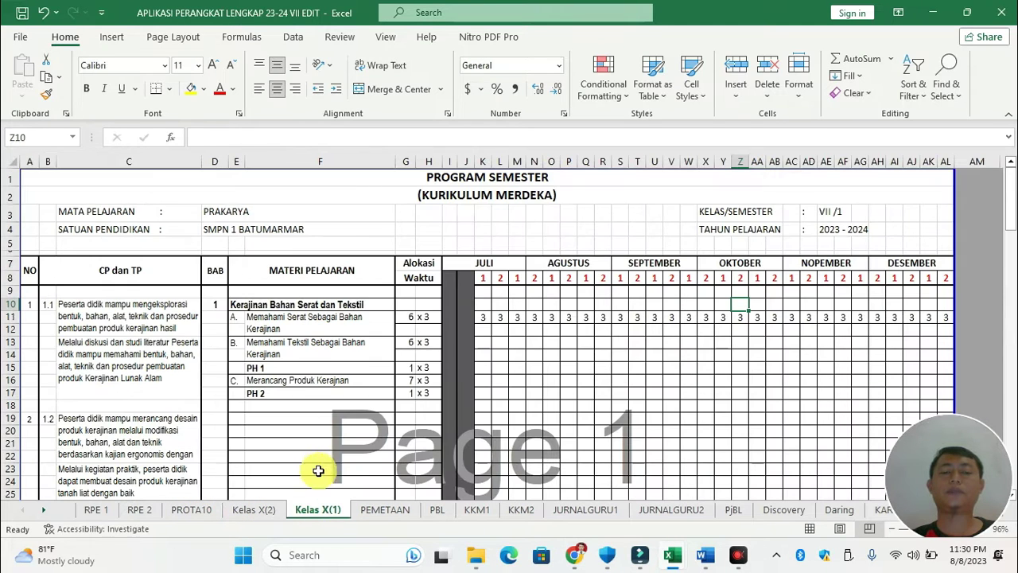
{"action": "left_click", "coordinate": [485, 279]}
{"action": "left_click_drag", "start_coordinate": [486, 279], "coordinate": [484, 237]}
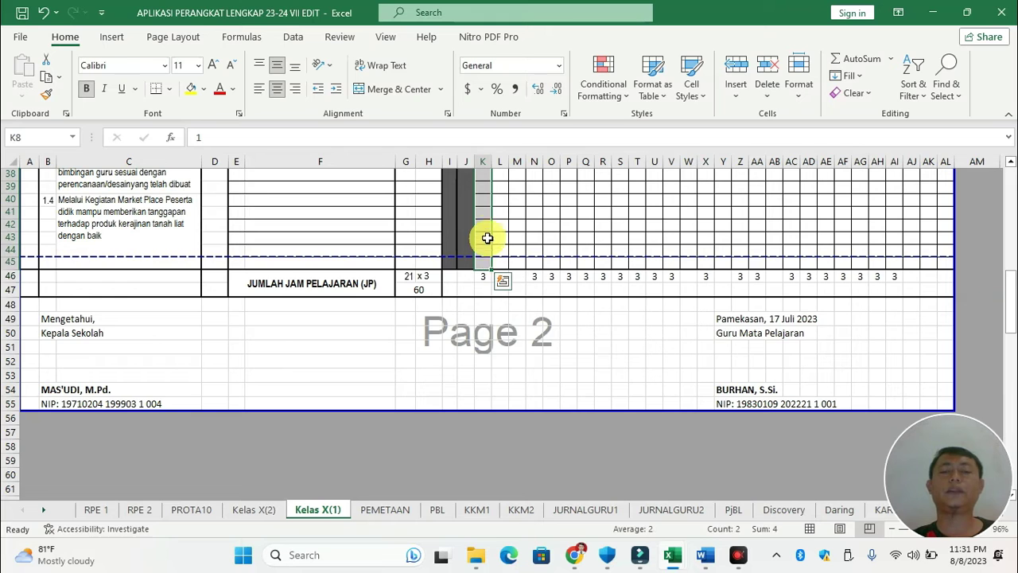
{"action": "scroll", "coordinate": [485, 227], "scroll_direction": "up", "scroll_amount": 12}
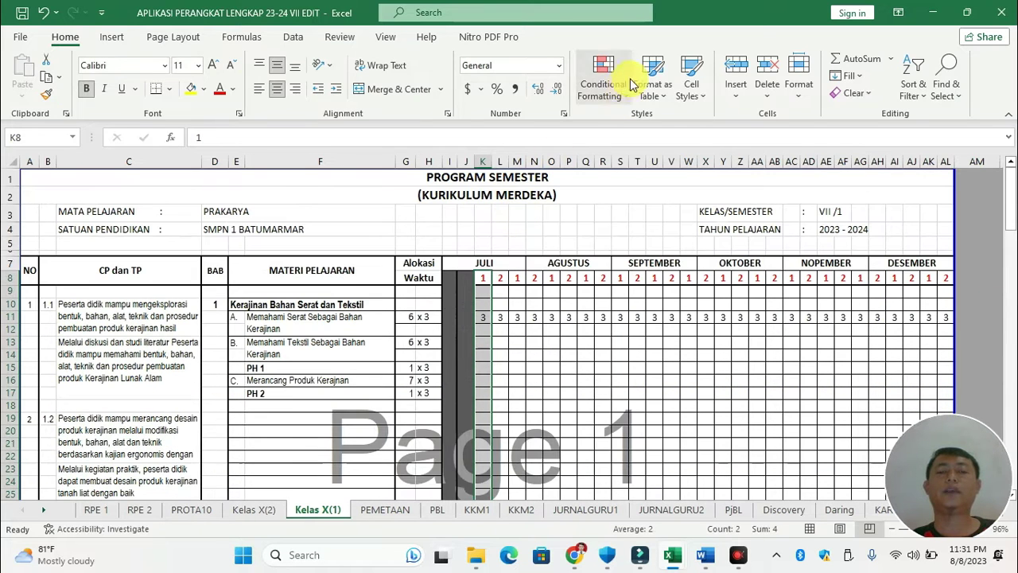
{"action": "left_click", "coordinate": [375, 90]}
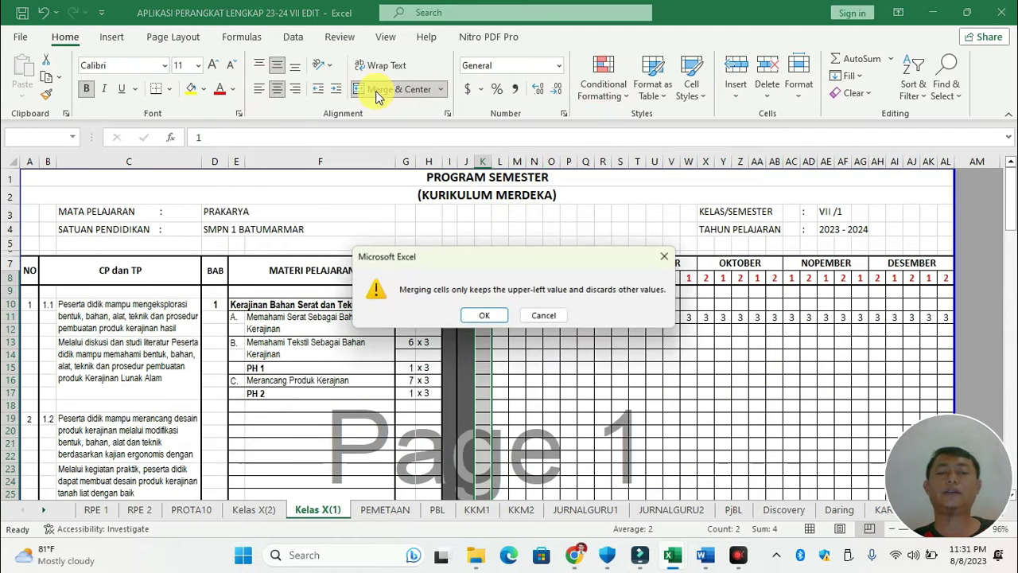
{"action": "left_click", "coordinate": [481, 316]}
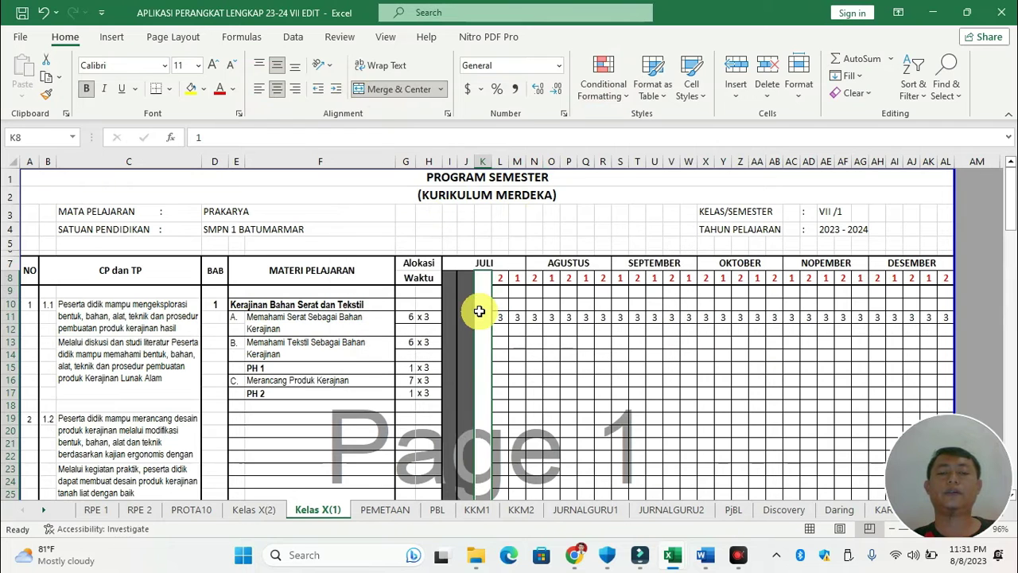
{"action": "key", "text": "ctrl+z"}
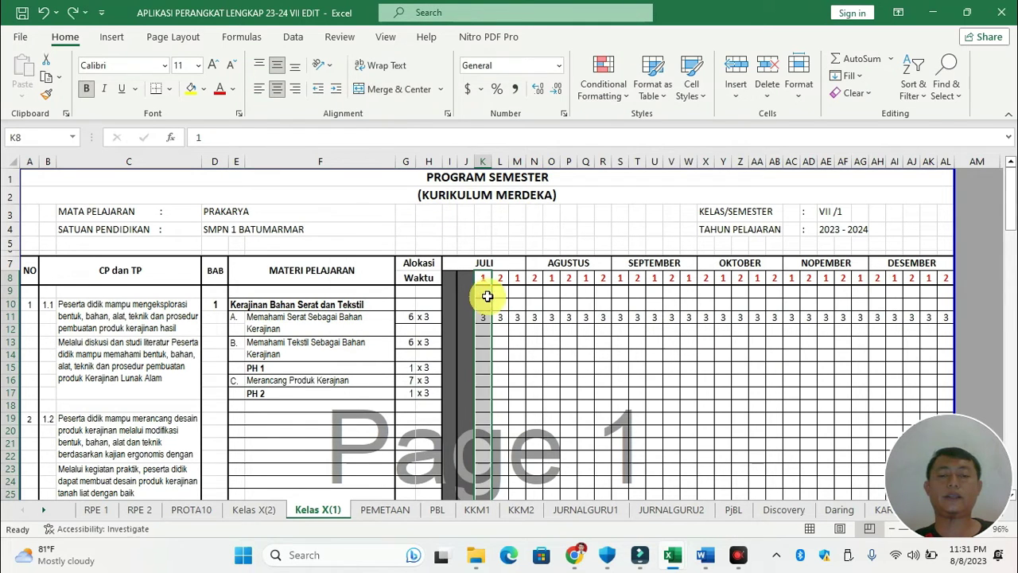
Merge and center the first July week column, K8:K45, keeping only the upper value, and fill it with standard green
{"action": "left_click", "coordinate": [485, 290]}
{"action": "left_click_drag", "start_coordinate": [487, 299], "coordinate": [487, 416]}
{"action": "left_click_drag", "start_coordinate": [482, 278], "coordinate": [481, 331]}
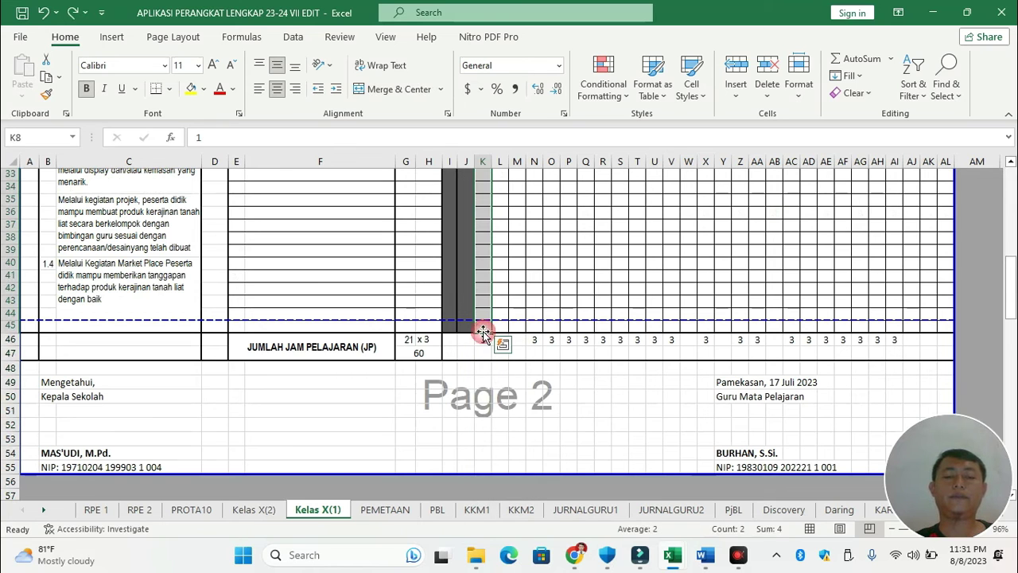
{"action": "scroll", "coordinate": [482, 333], "scroll_direction": "up", "scroll_amount": 10}
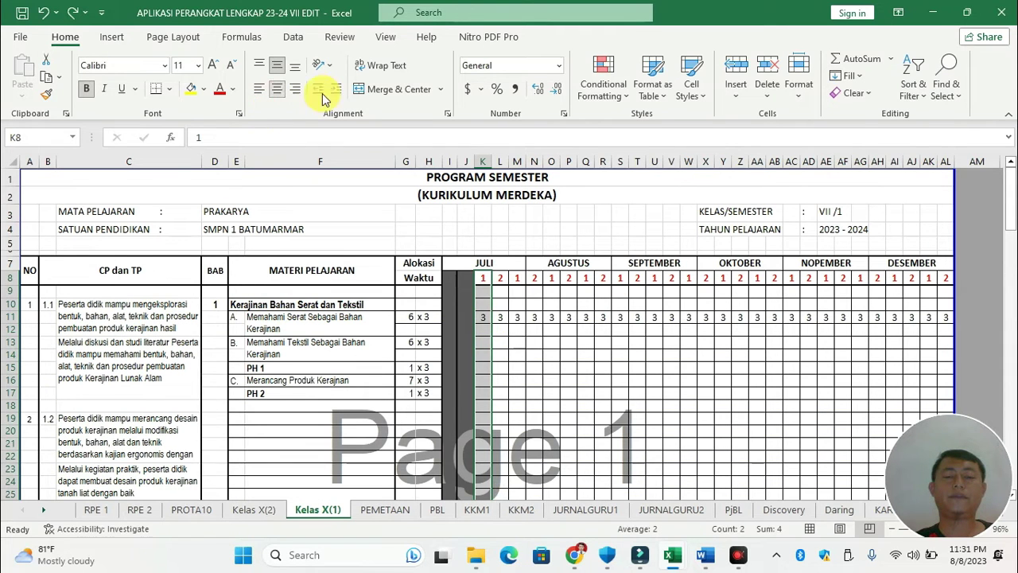
{"action": "left_click", "coordinate": [391, 89]}
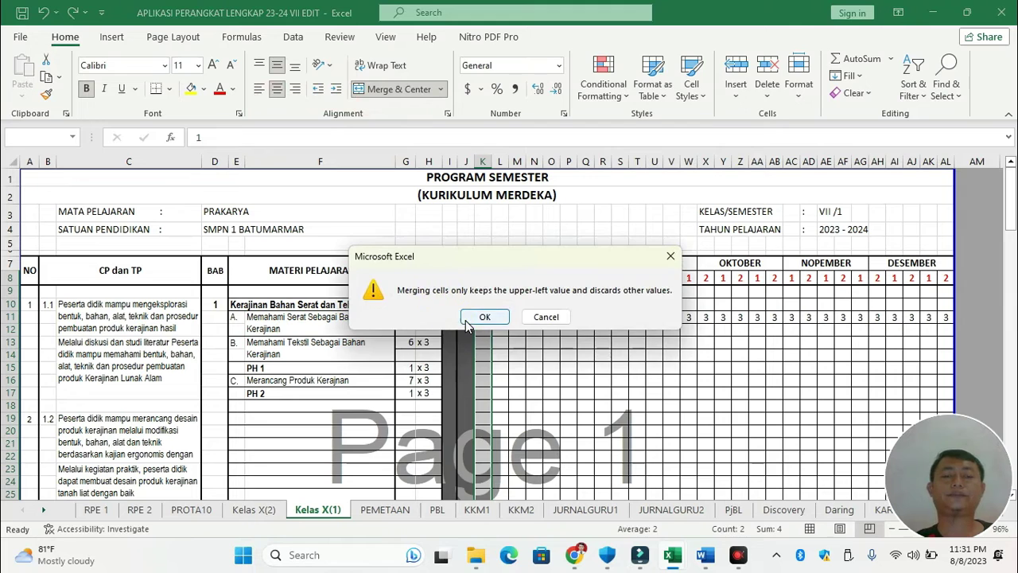
{"action": "left_click", "coordinate": [467, 318]}
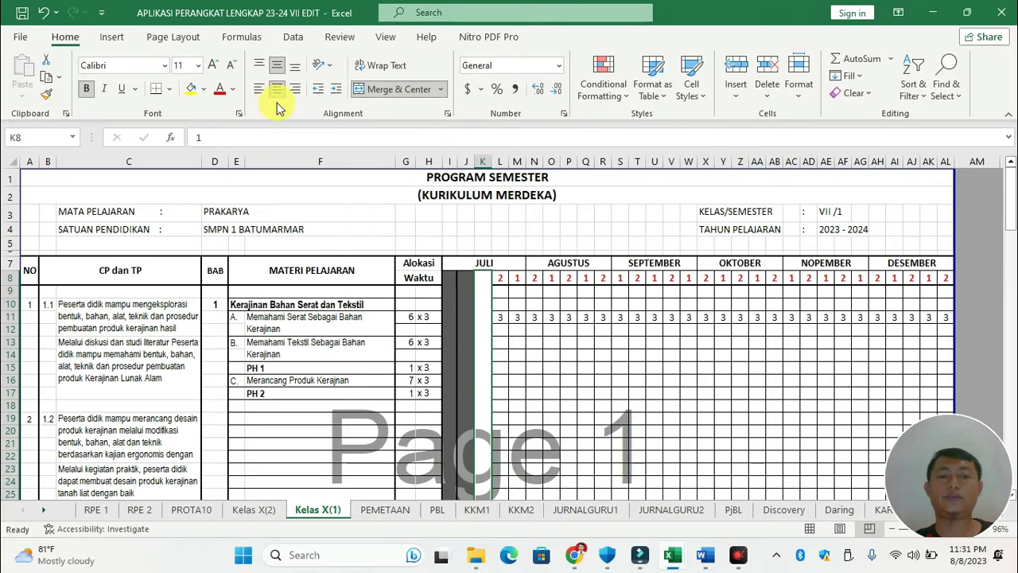
{"action": "left_click", "coordinate": [204, 91]}
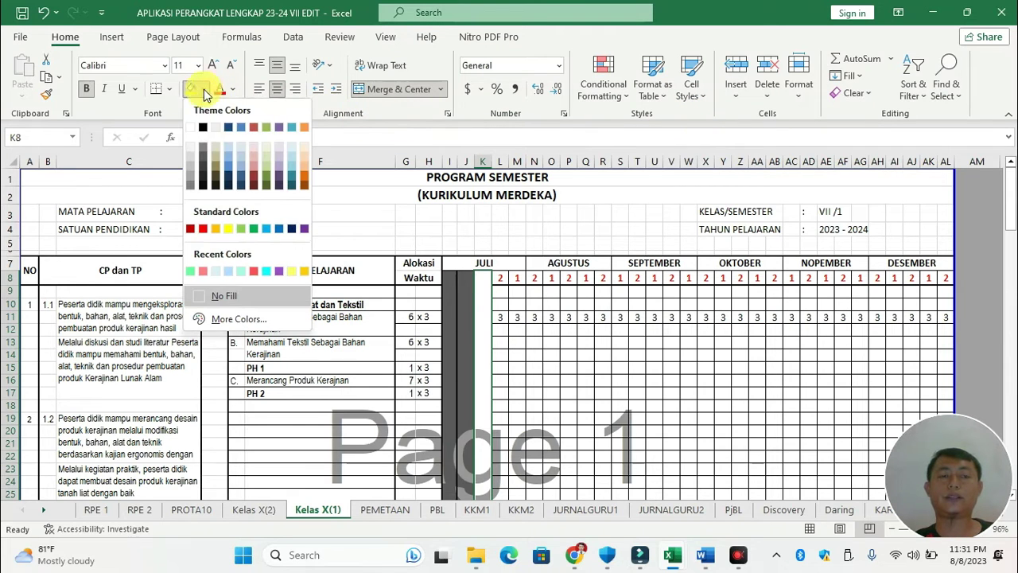
{"action": "left_click", "coordinate": [254, 231]}
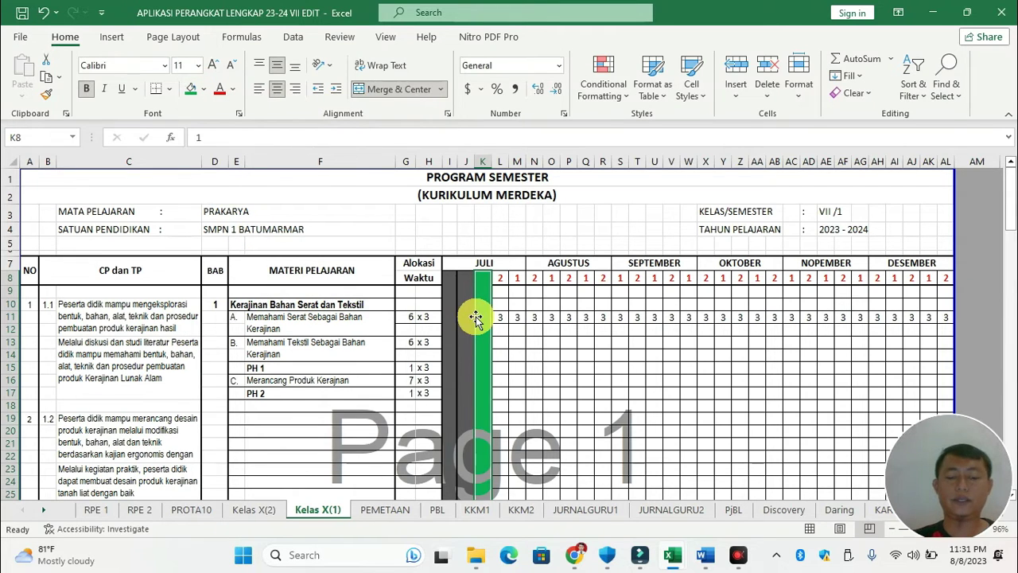
Label the merged green July column MPLS and set its font color to Automatic
{"action": "type", "text": "MPLS"}
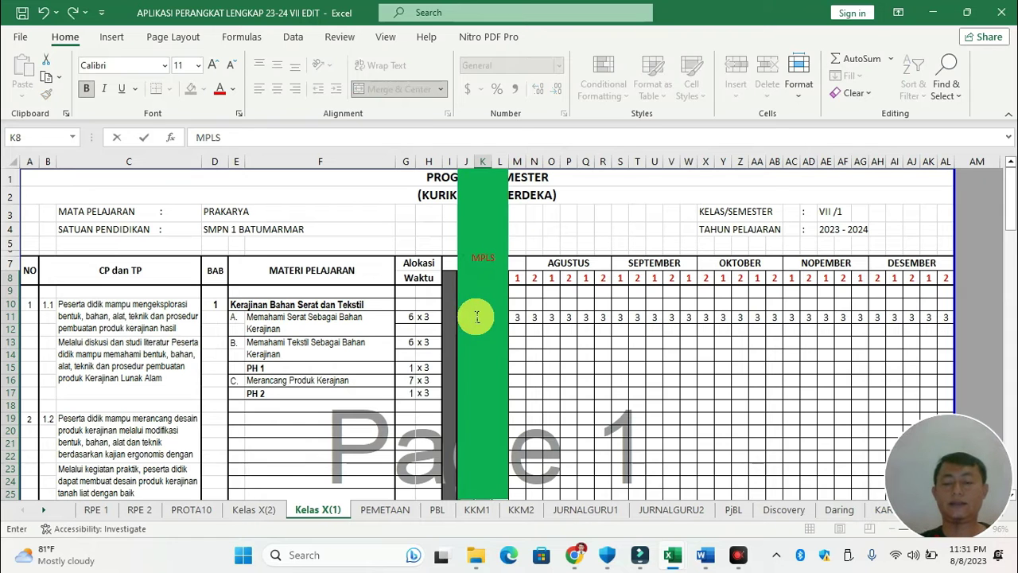
{"action": "key", "text": "Return"}
{"action": "scroll", "coordinate": [477, 316], "scroll_direction": "down", "scroll_amount": 7}
{"action": "left_click", "coordinate": [481, 259]}
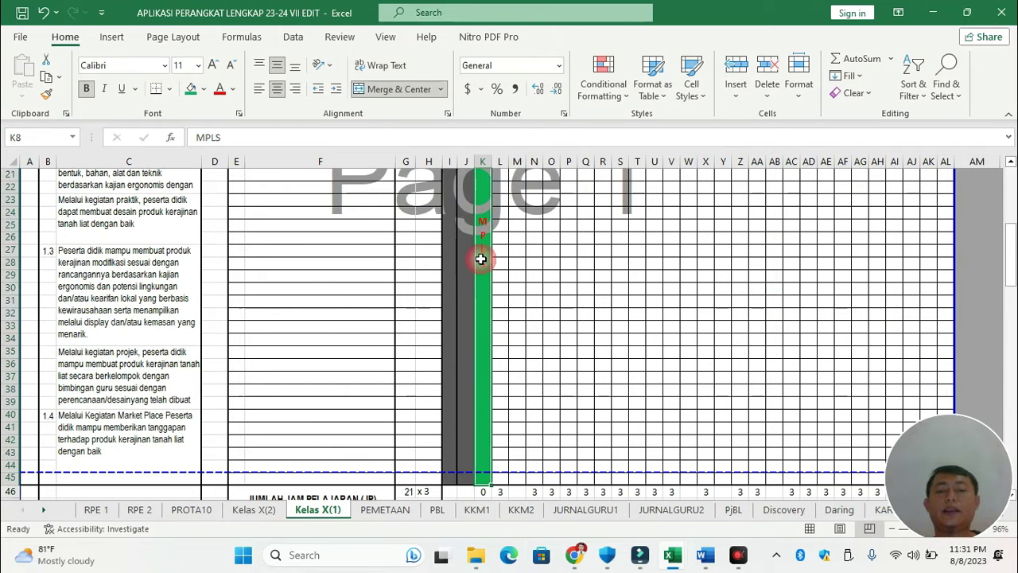
{"action": "left_click", "coordinate": [234, 90]}
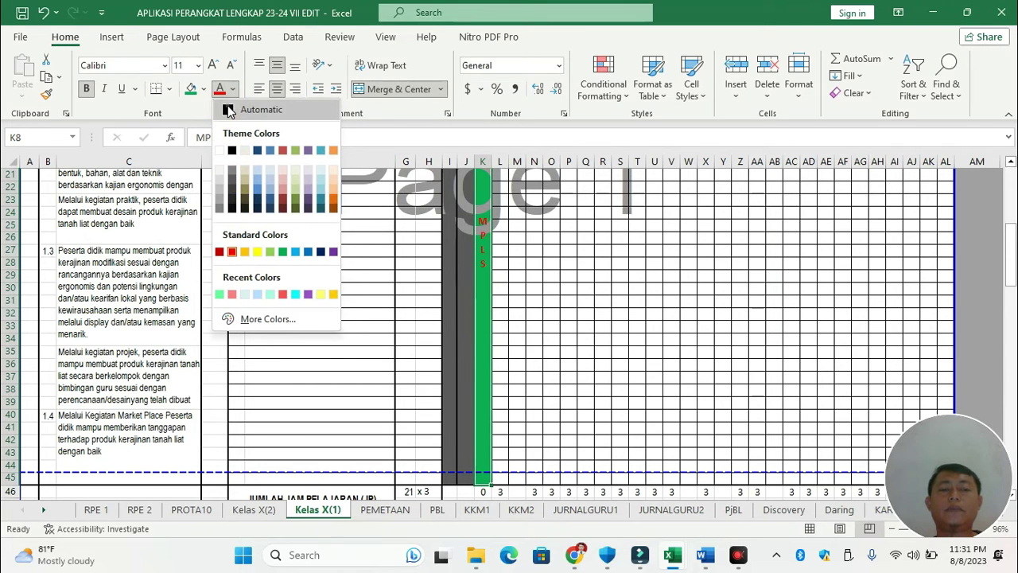
{"action": "left_click", "coordinate": [228, 109]}
{"action": "scroll", "coordinate": [358, 318], "scroll_direction": "up", "scroll_amount": 7}
{"action": "scroll", "coordinate": [463, 334], "scroll_direction": "down", "scroll_amount": 2}
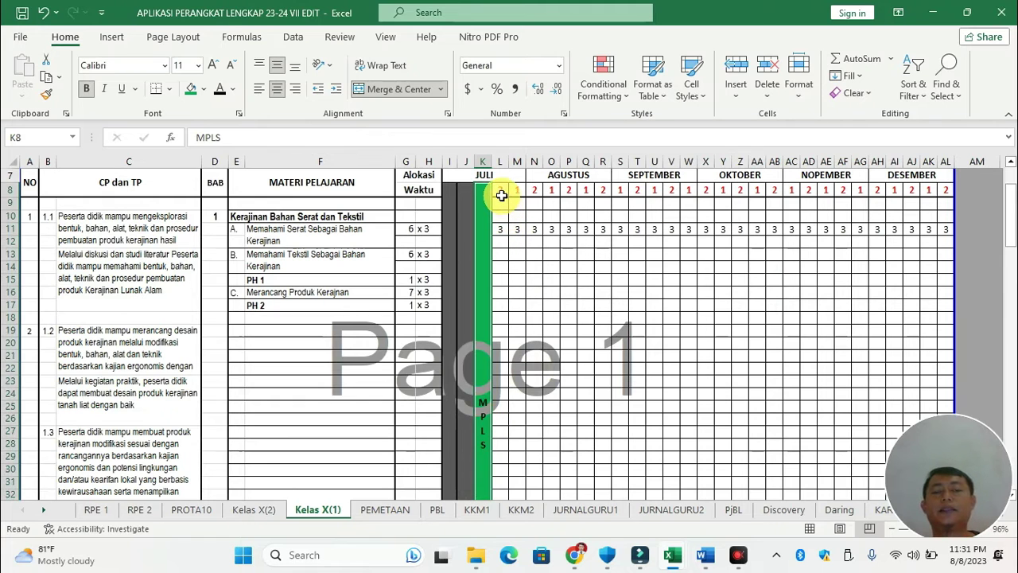
Open the RPE 1 sheet and review the non-effective weeks for MPLS, Sumatif Akhir Semester 1, Class Meeting and Libur Semester 1
{"action": "key", "text": "alt+Tab"}
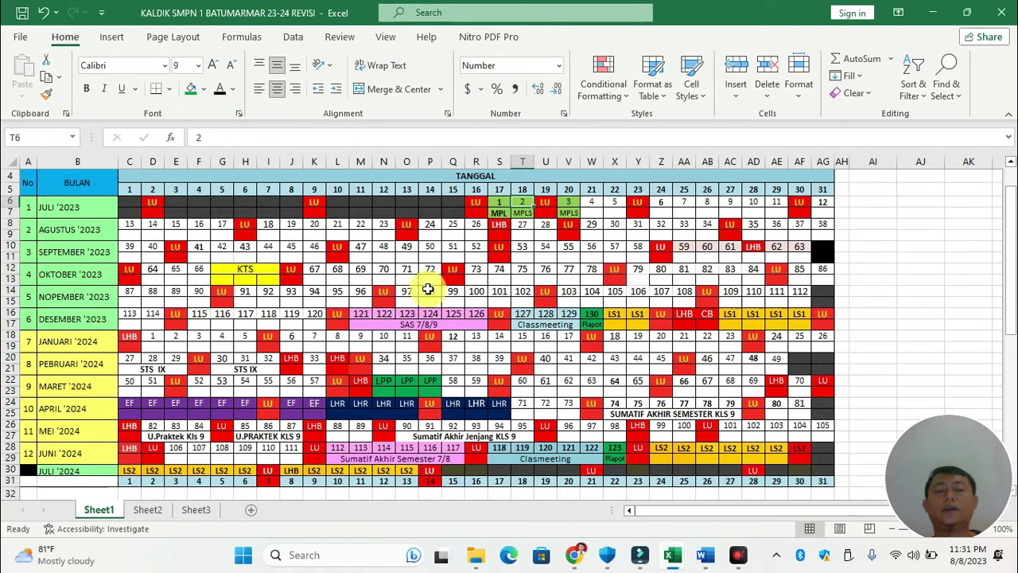
{"action": "key", "text": "alt+Tab"}
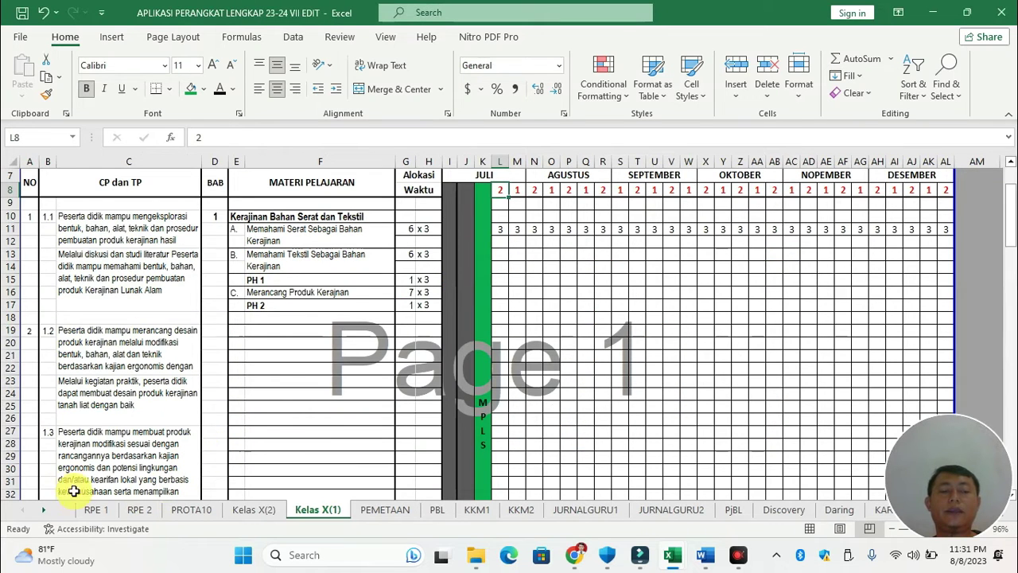
{"action": "left_click", "coordinate": [91, 512]}
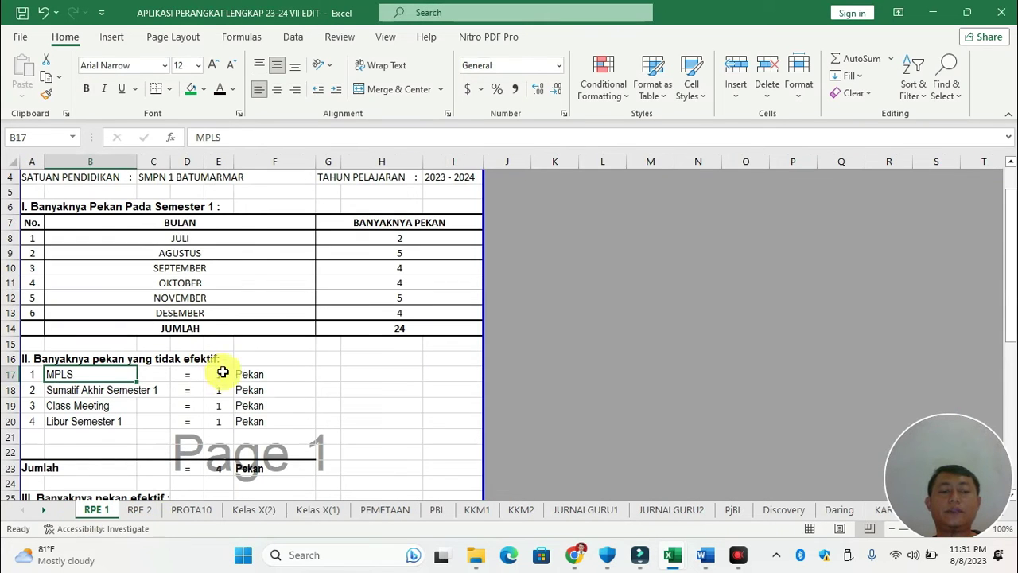
{"action": "left_click", "coordinate": [82, 393]}
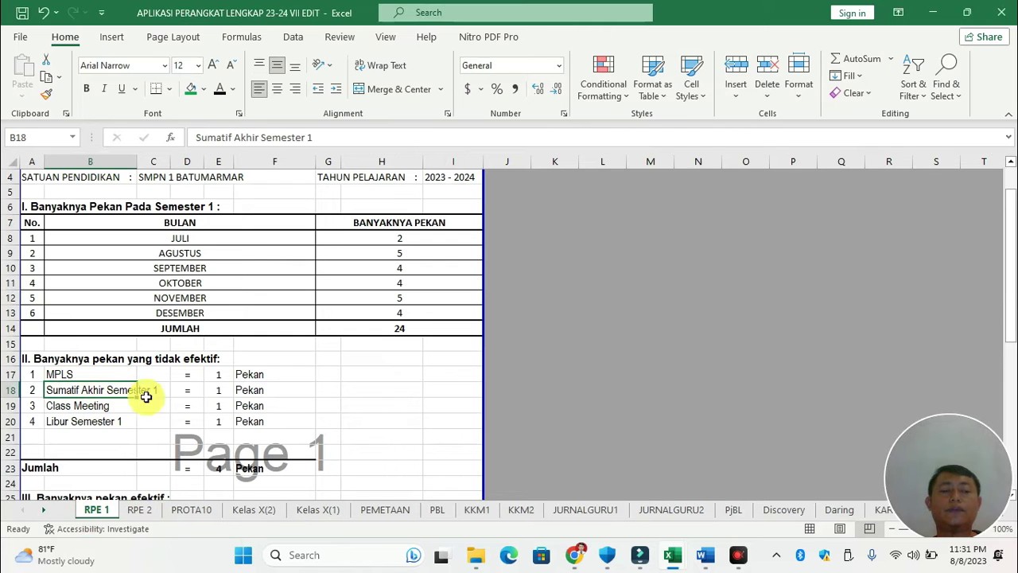
{"action": "left_click", "coordinate": [81, 406]}
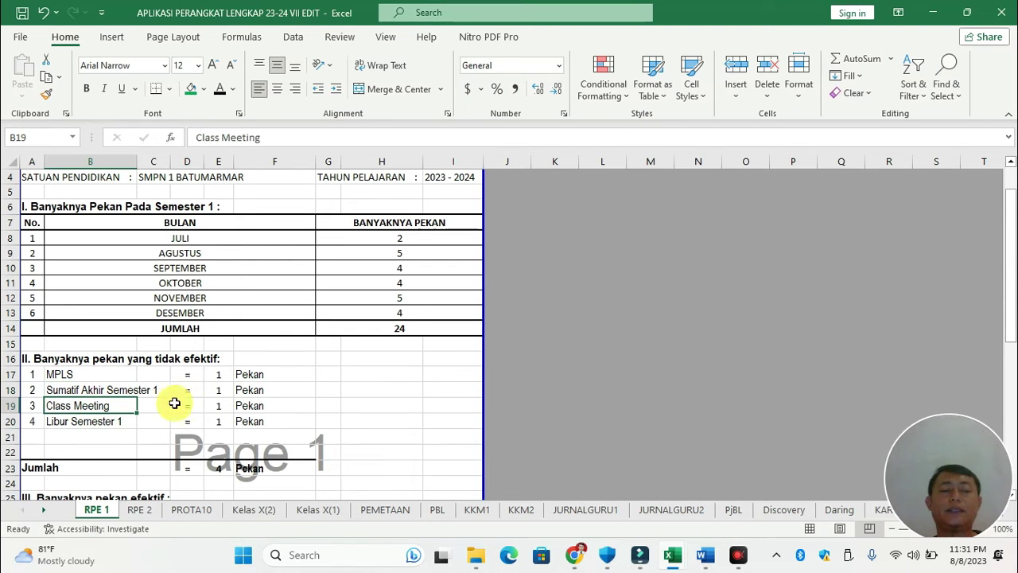
{"action": "left_click", "coordinate": [215, 421]}
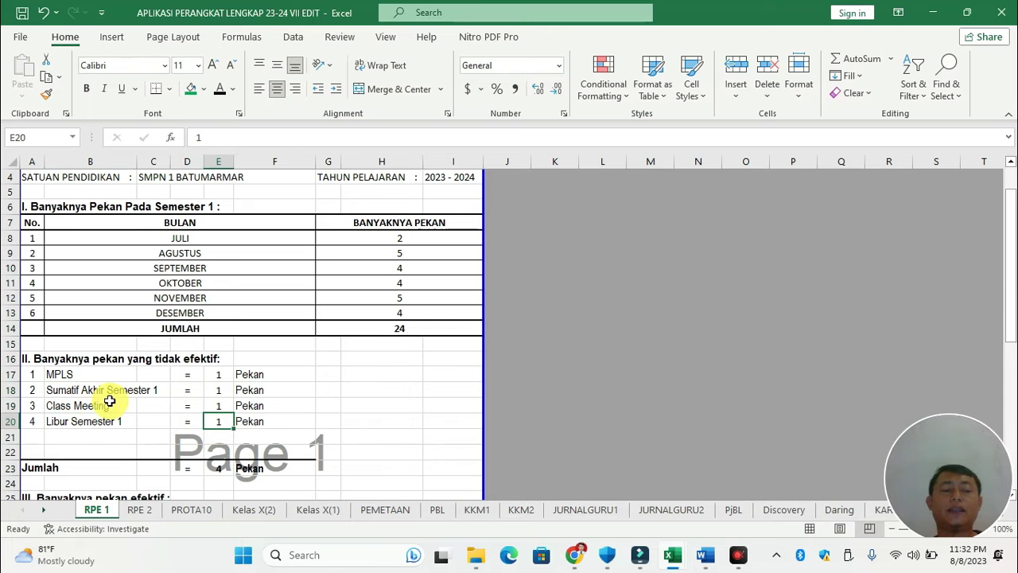
Switch to the school calendar and examine the December days for SAS, Classmeeting and the LS1 semester holiday
{"action": "key", "text": "alt+Tab"}
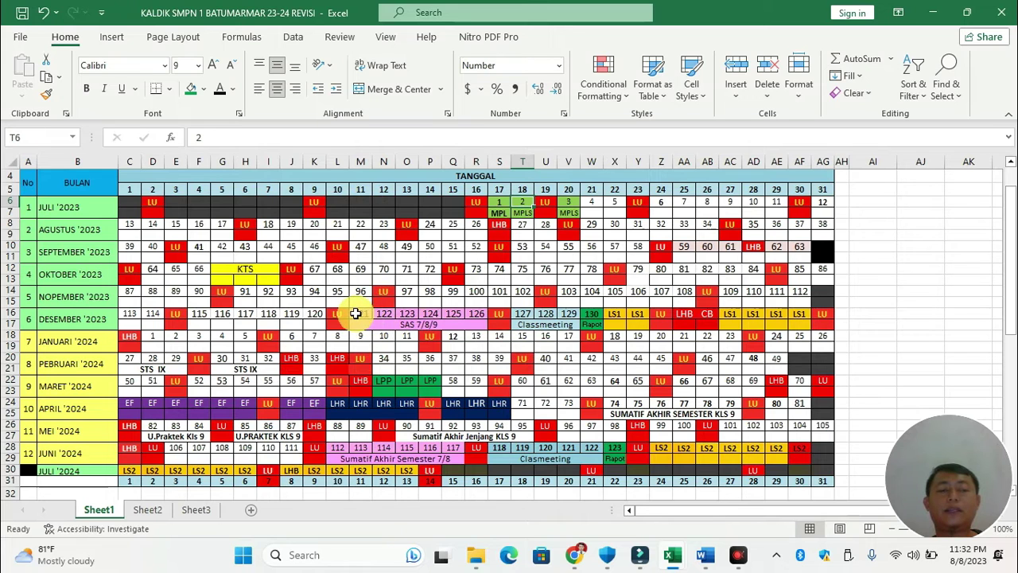
{"action": "left_click_drag", "start_coordinate": [199, 316], "coordinate": [279, 323]}
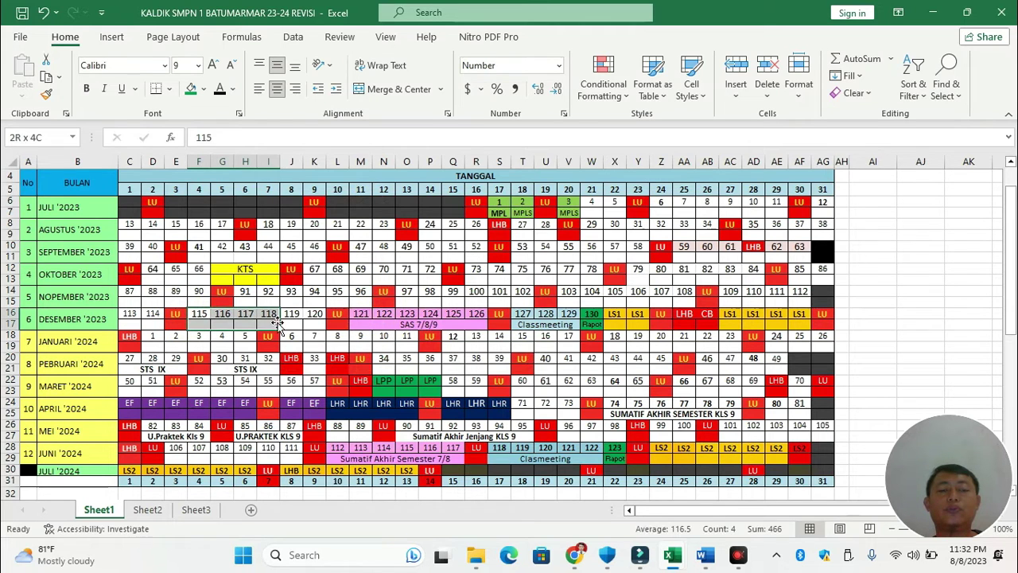
{"action": "left_click_drag", "start_coordinate": [384, 316], "coordinate": [406, 317]}
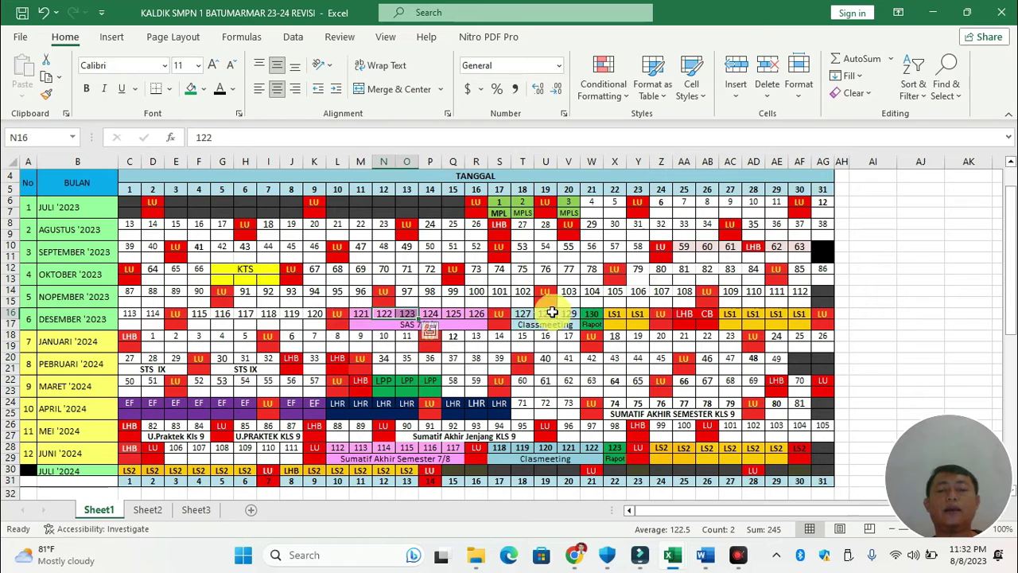
{"action": "left_click_drag", "start_coordinate": [552, 313], "coordinate": [570, 314]}
{"action": "left_click_drag", "start_coordinate": [636, 315], "coordinate": [707, 314]}
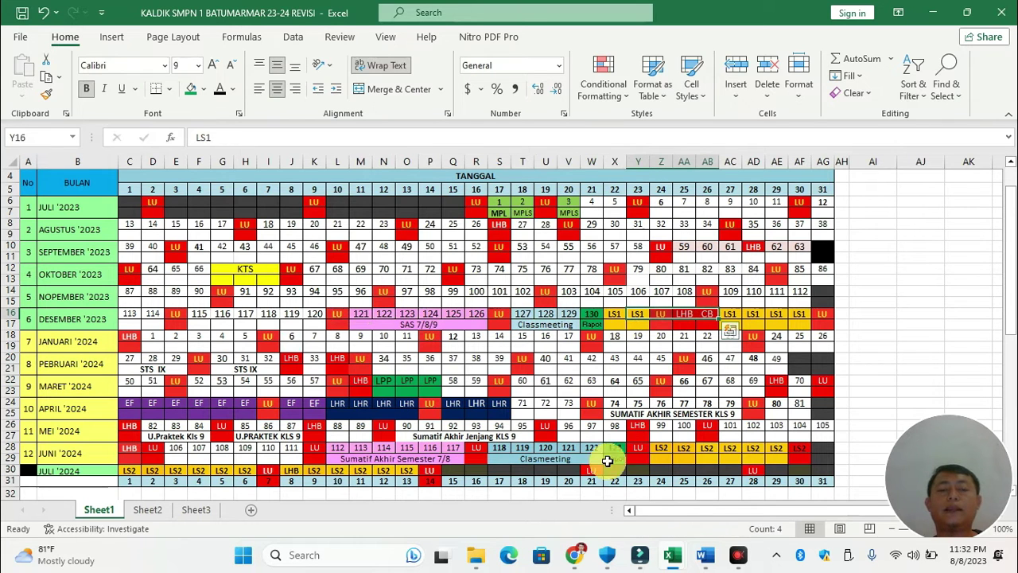
Return to the APLIKASI PERANGKAT LENGKAP 23-24 VII EDIT workbook and open the Kelas X(1) sheet
{"action": "mouse_move", "coordinate": [672, 556]}
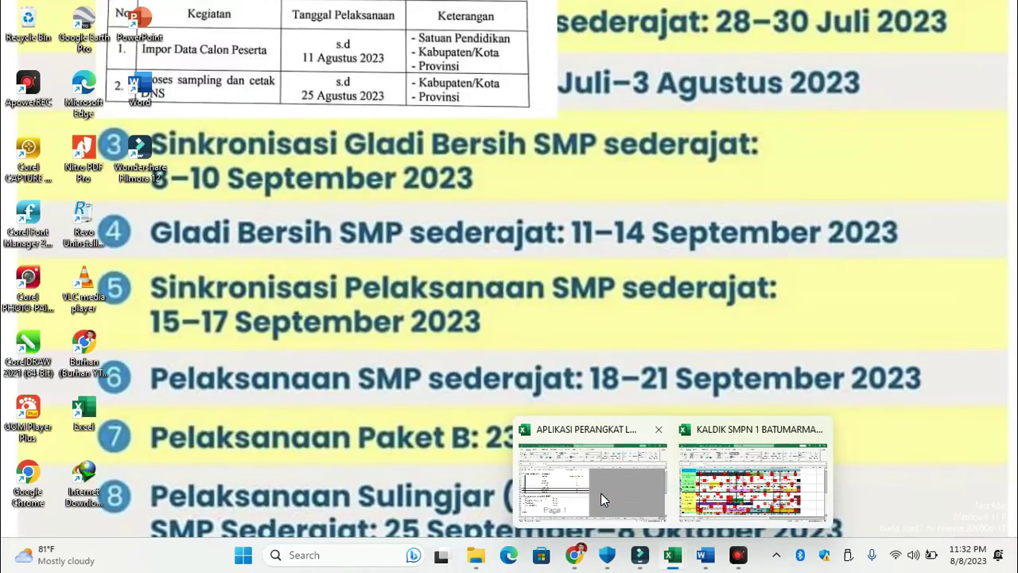
{"action": "left_click", "coordinate": [601, 494]}
{"action": "left_click", "coordinate": [318, 510]}
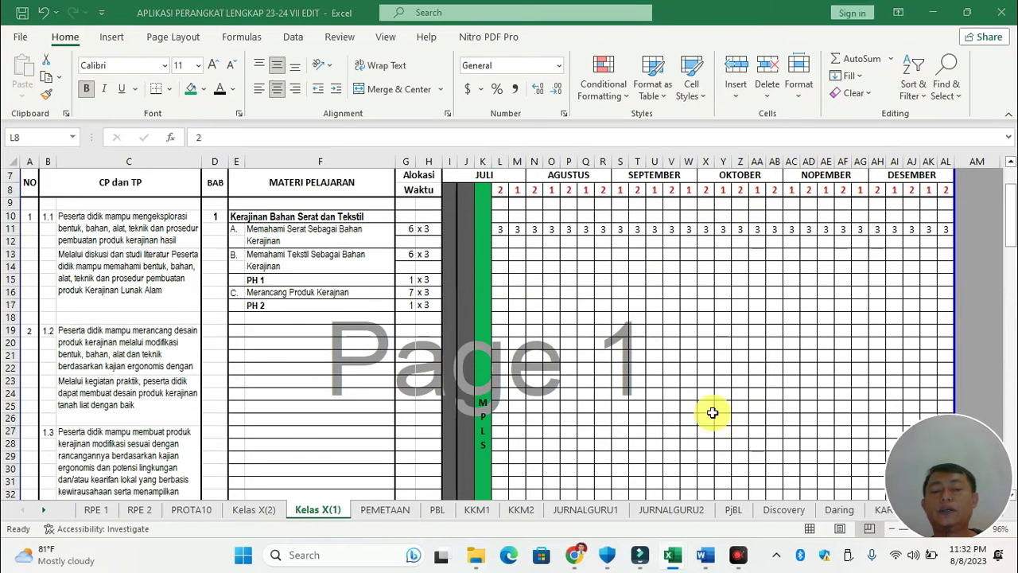
Recheck December week by week in the school calendar, from the first teaching days through SAS and Classmeeting to the holiday
{"action": "key", "text": "alt+Tab"}
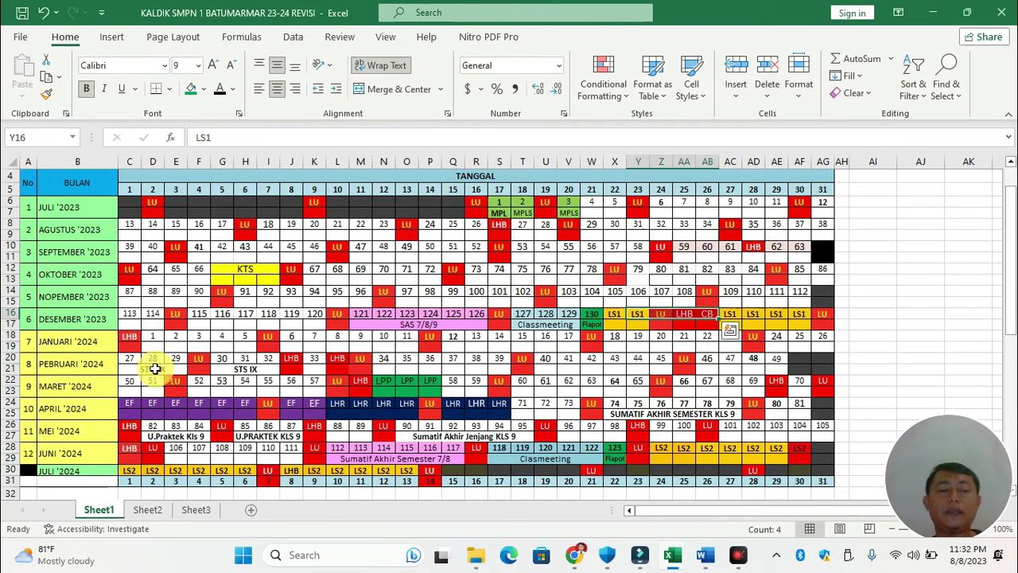
{"action": "left_click_drag", "start_coordinate": [191, 311], "coordinate": [296, 315]}
{"action": "left_click_drag", "start_coordinate": [151, 316], "coordinate": [125, 316]}
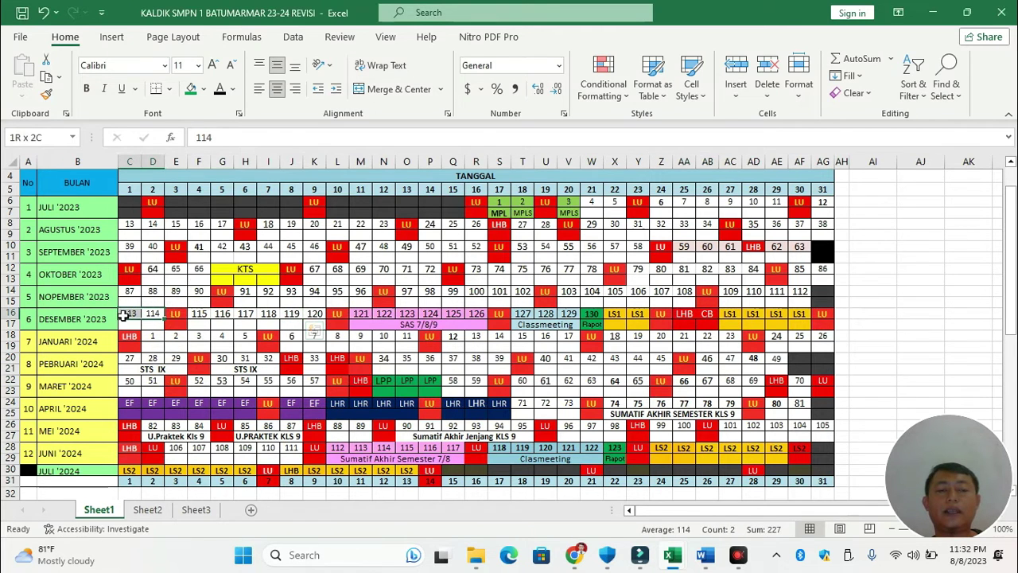
{"action": "left_click_drag", "start_coordinate": [367, 314], "coordinate": [456, 316]}
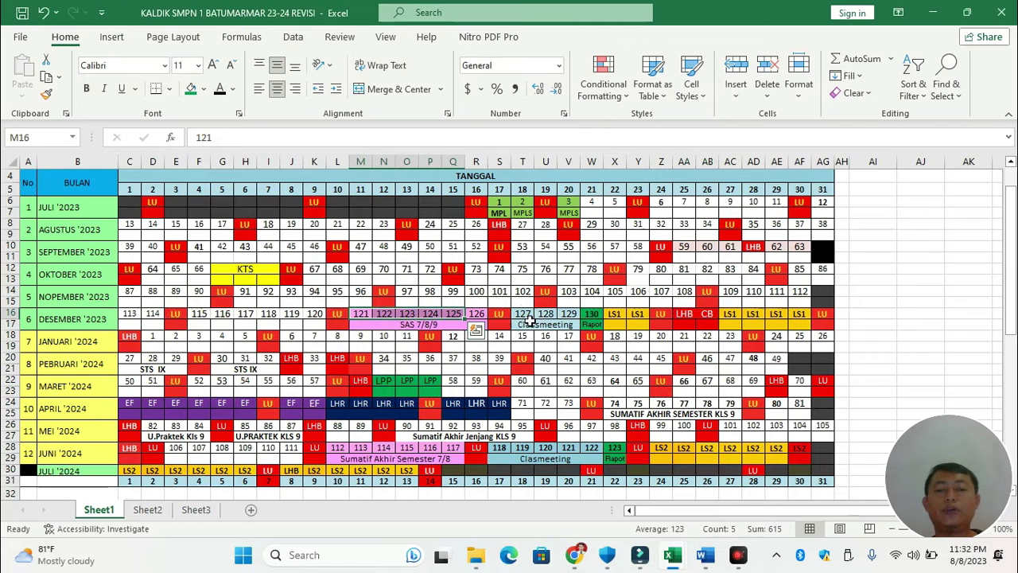
{"action": "left_click", "coordinate": [531, 322]}
{"action": "left_click", "coordinate": [729, 316]}
Return to the Kelas X(1) semester program and clear the week numbers from July to December in L8:AL8
{"action": "key", "text": "alt+Tab"}
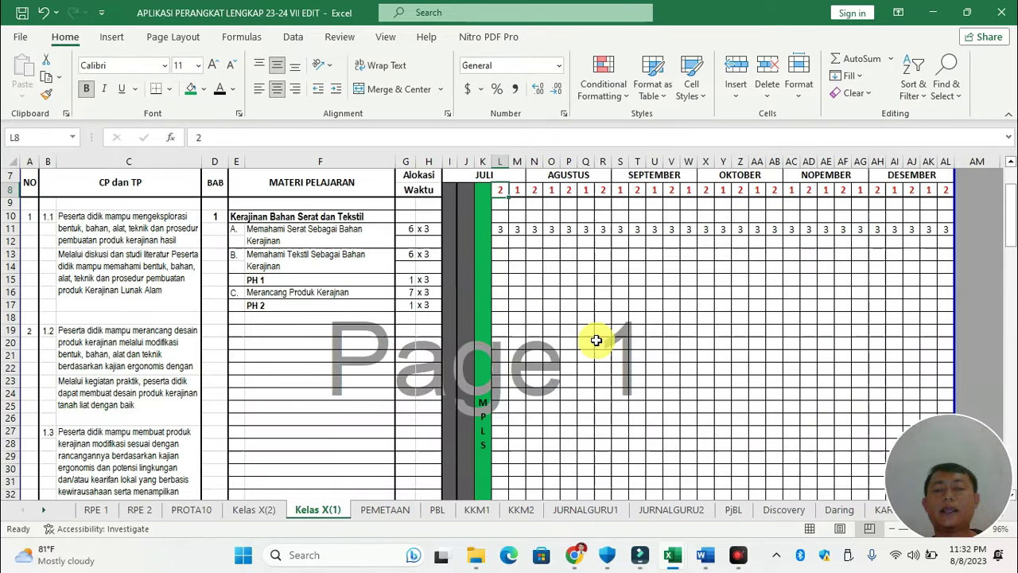
{"action": "left_click", "coordinate": [882, 190]}
{"action": "left_click", "coordinate": [894, 190]}
{"action": "left_click", "coordinate": [912, 192]}
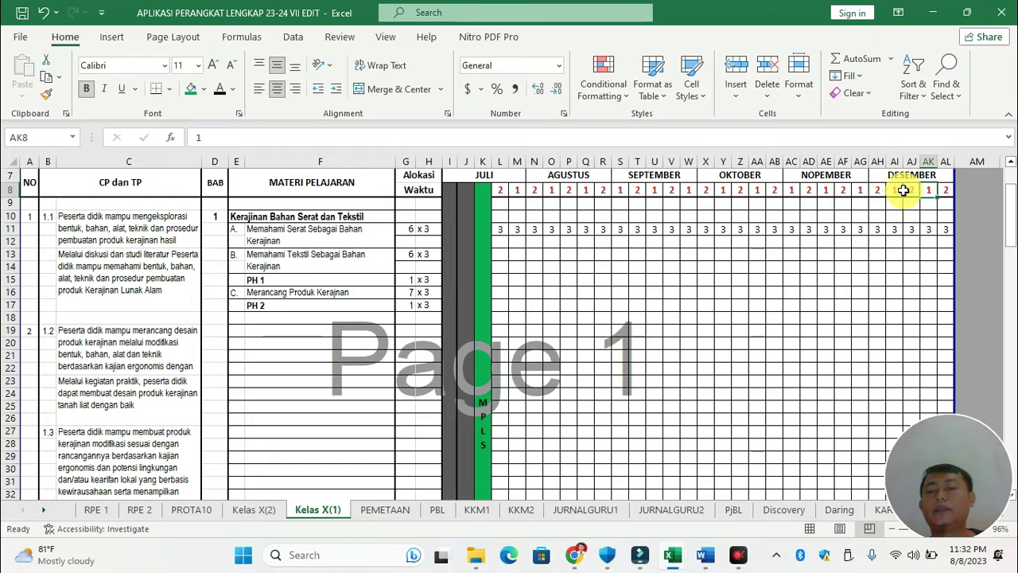
{"action": "left_click_drag", "start_coordinate": [500, 190], "coordinate": [940, 191]}
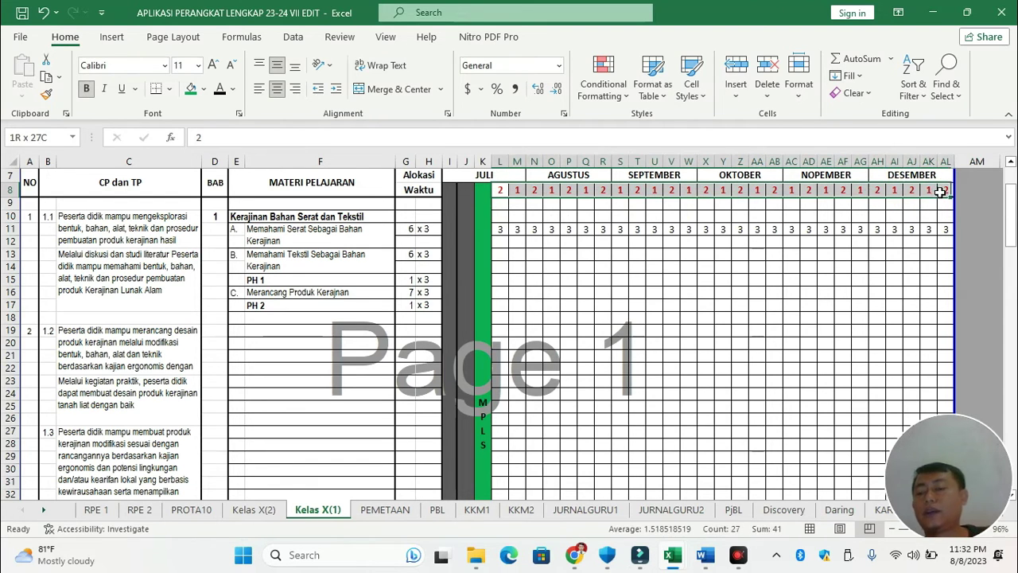
{"action": "key", "text": "Delete"}
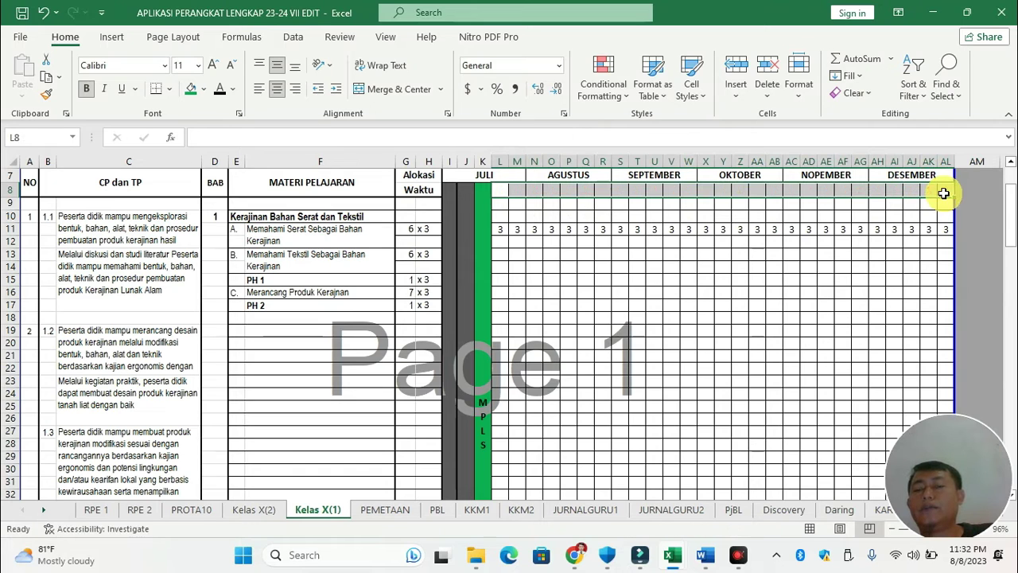
{"action": "left_click", "coordinate": [914, 203]}
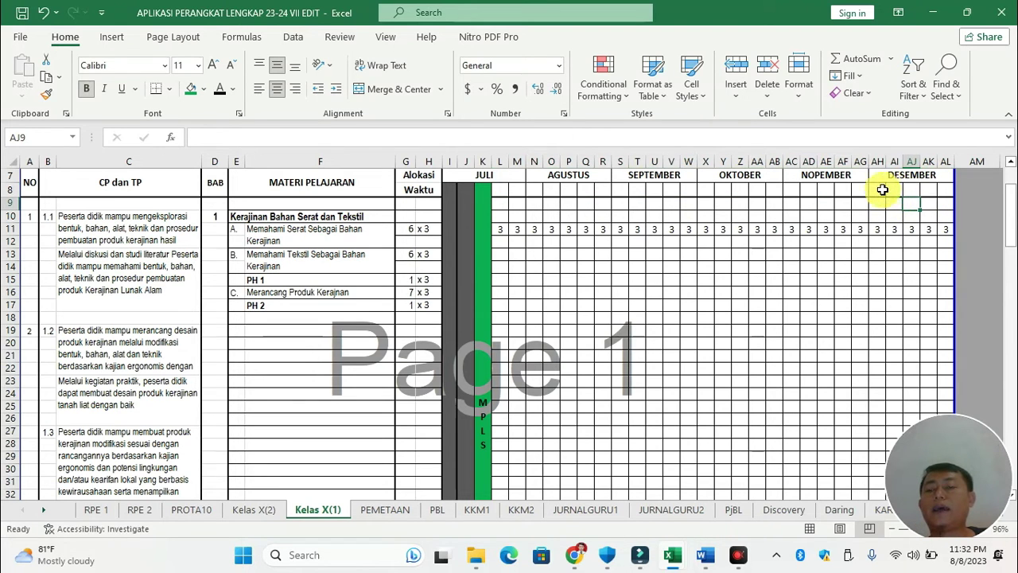
Clear the lesson-hour values across the July to December week columns in L11:AL11
{"action": "left_click_drag", "start_coordinate": [879, 189], "coordinate": [909, 189]}
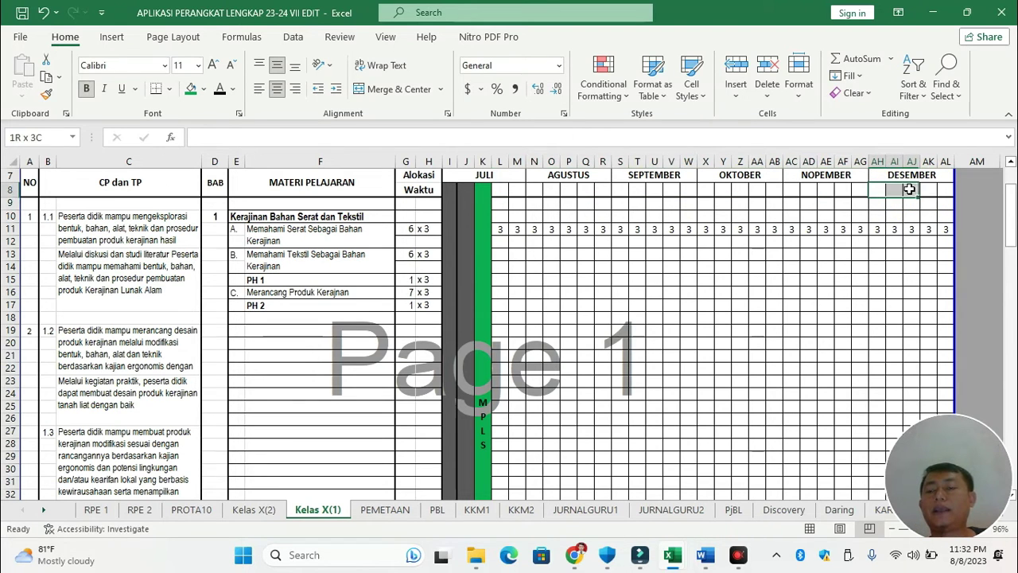
{"action": "left_click_drag", "start_coordinate": [948, 189], "coordinate": [954, 426]}
{"action": "left_click_drag", "start_coordinate": [501, 229], "coordinate": [942, 236]}
{"action": "key", "text": "Delete"}
{"action": "left_click", "coordinate": [946, 204]}
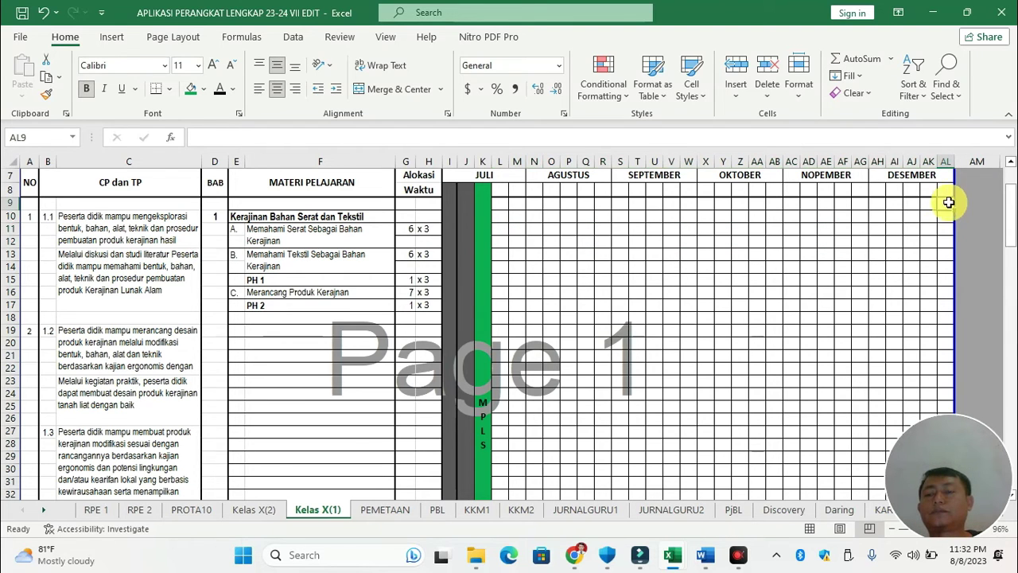
Merge and center the last December week column, AL8:AL45, and fill it with the light red recent color
{"action": "left_click_drag", "start_coordinate": [947, 222], "coordinate": [951, 419]}
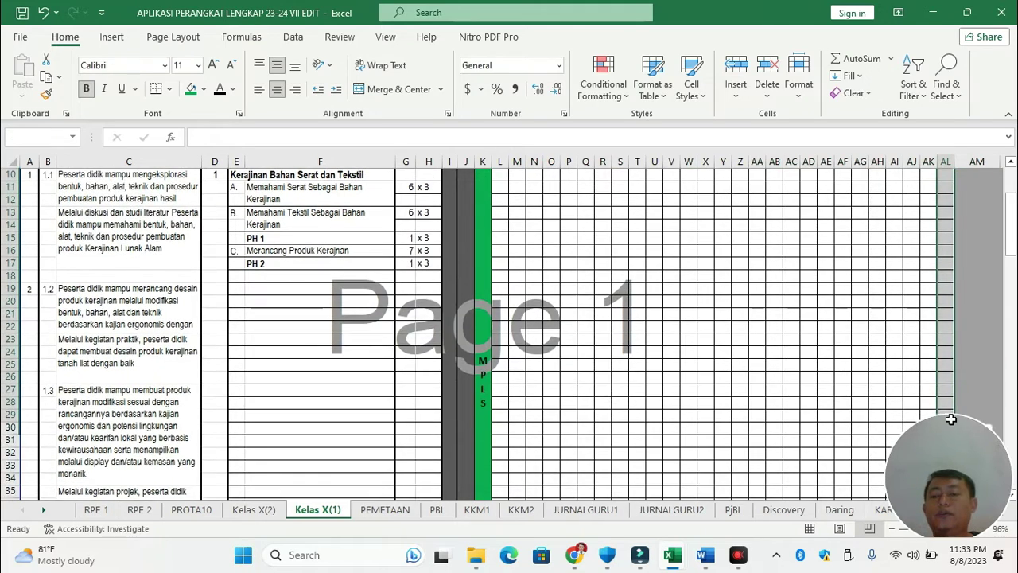
{"action": "left_click_drag", "start_coordinate": [934, 505], "coordinate": [948, 251]}
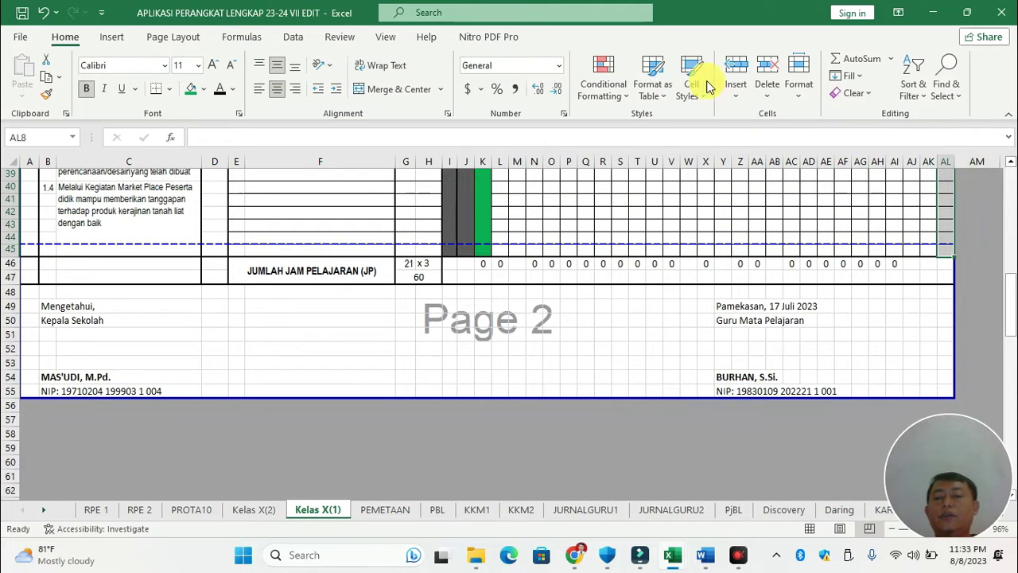
{"action": "left_click", "coordinate": [388, 93]}
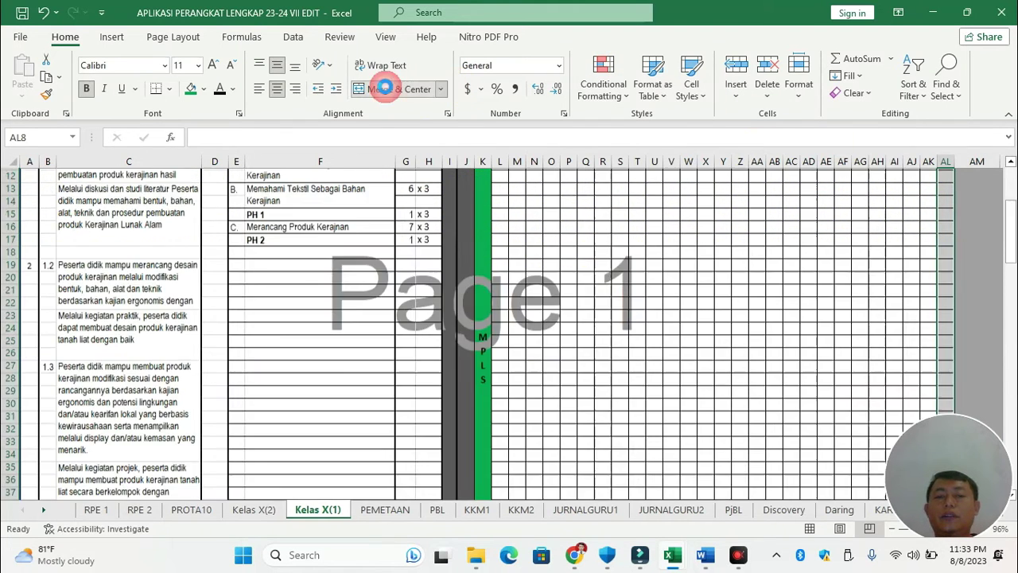
{"action": "left_click", "coordinate": [204, 89]}
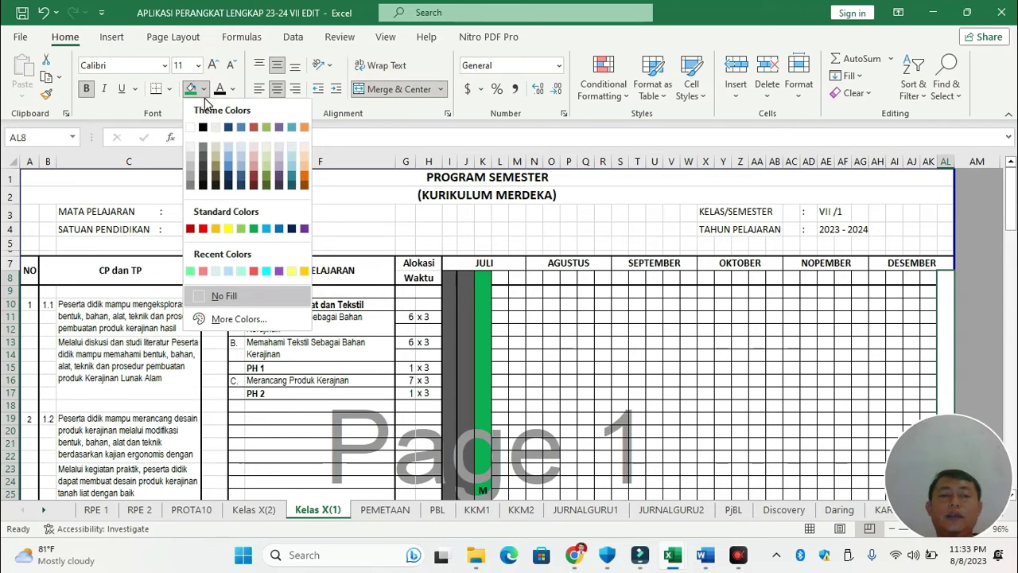
{"action": "left_click", "coordinate": [204, 272]}
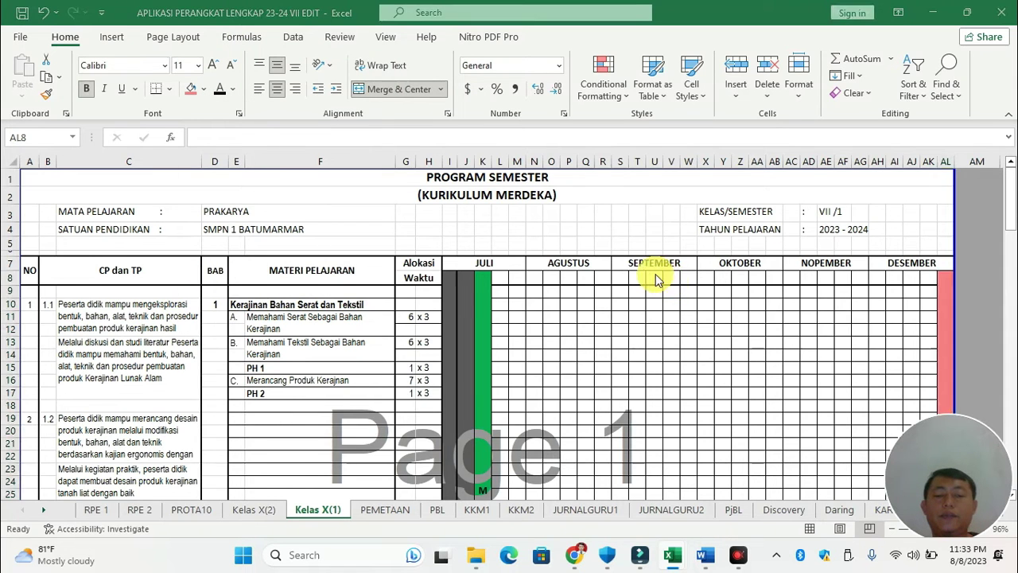
Check the monthly week counts for July to October on the RPE 1 sheet against the school calendar
{"action": "key", "text": "alt+Tab"}
{"action": "key", "text": "alt+Tab"}
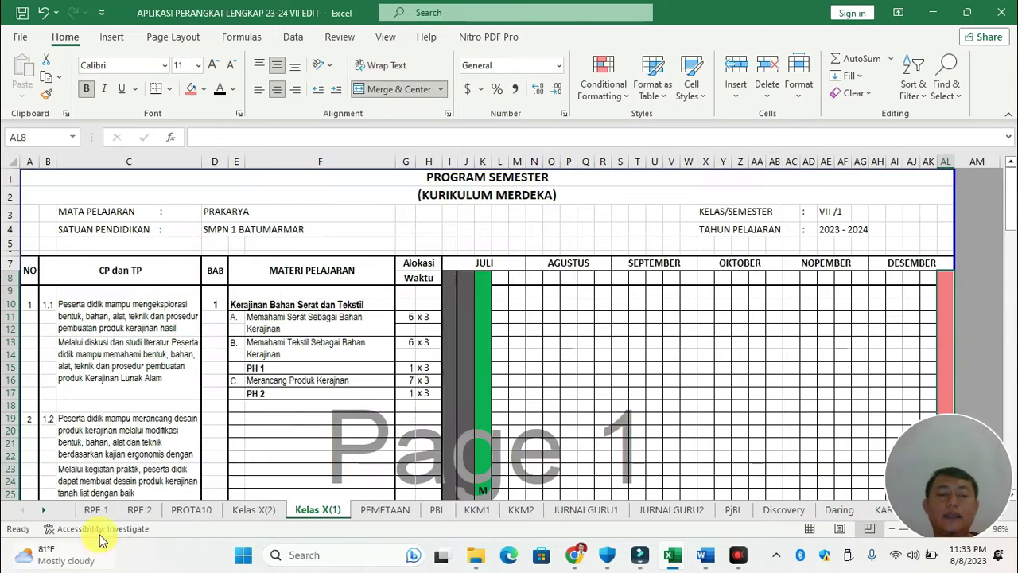
{"action": "left_click", "coordinate": [96, 510]}
{"action": "scroll", "coordinate": [379, 332], "scroll_direction": "up", "scroll_amount": 1}
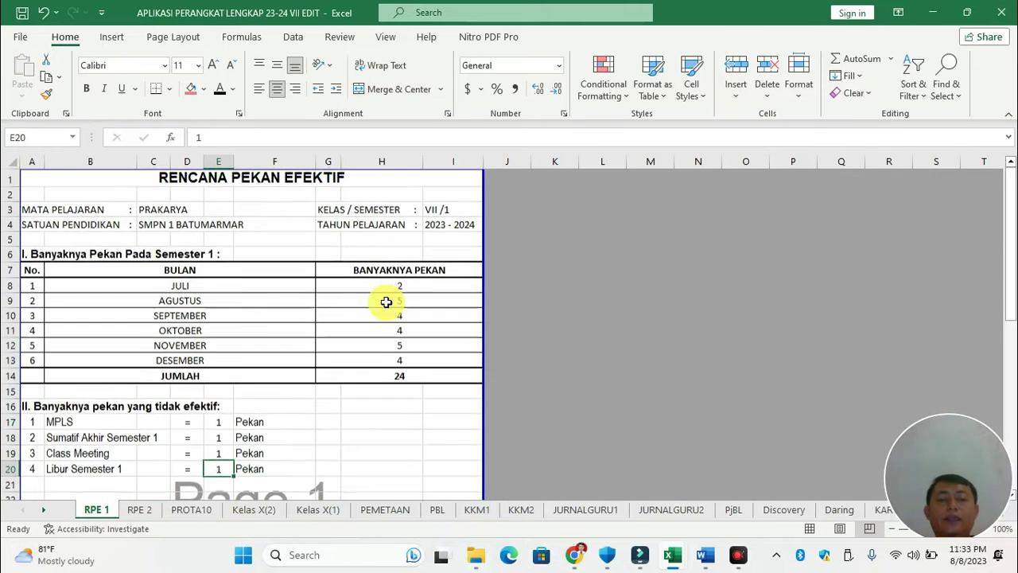
{"action": "left_click", "coordinate": [402, 288]}
{"action": "left_click", "coordinate": [406, 300]}
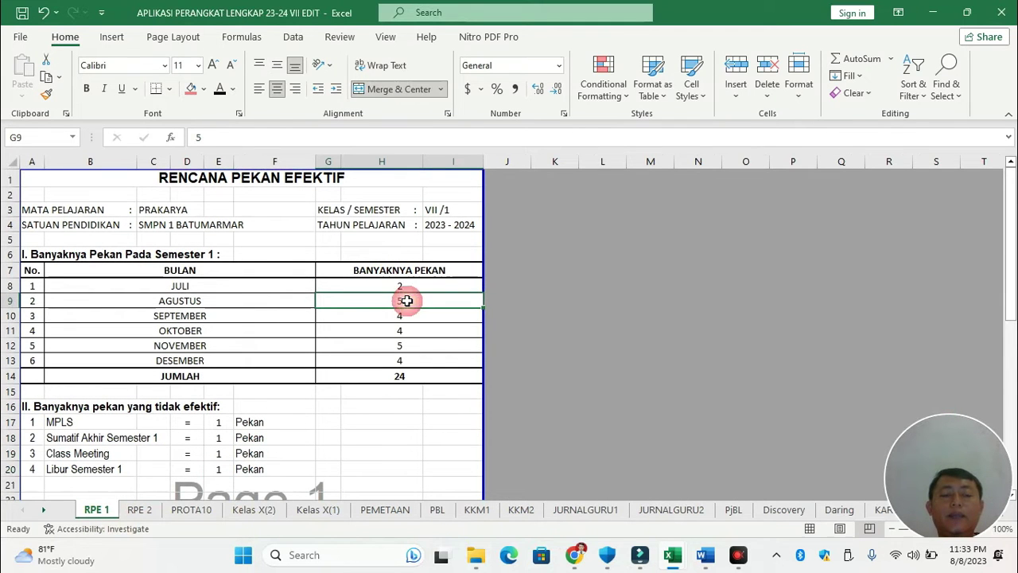
{"action": "left_click", "coordinate": [406, 317]}
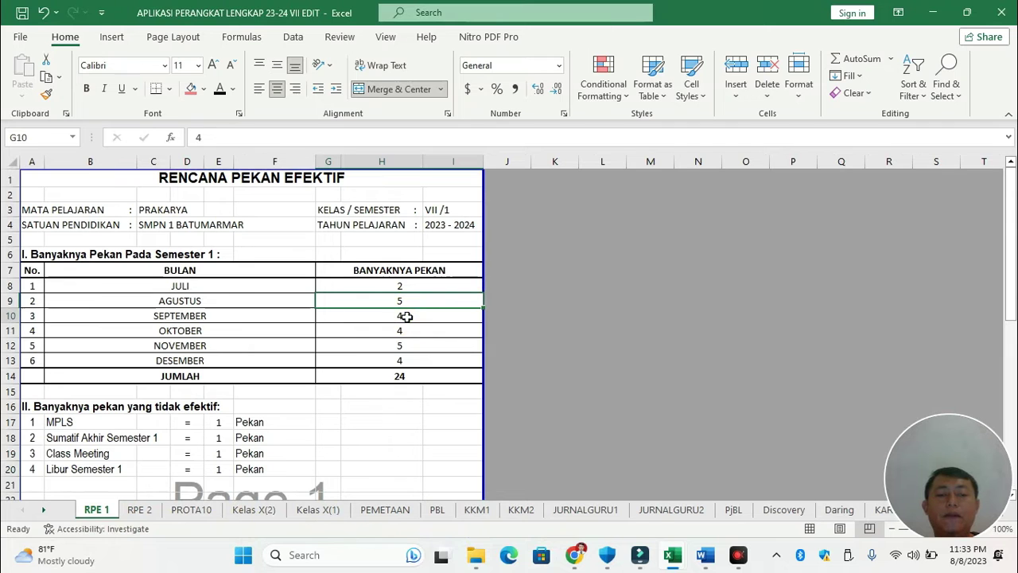
{"action": "left_click", "coordinate": [404, 332]}
{"action": "key", "text": "super+Tab"}
{"action": "key", "text": "alt+Tab"}
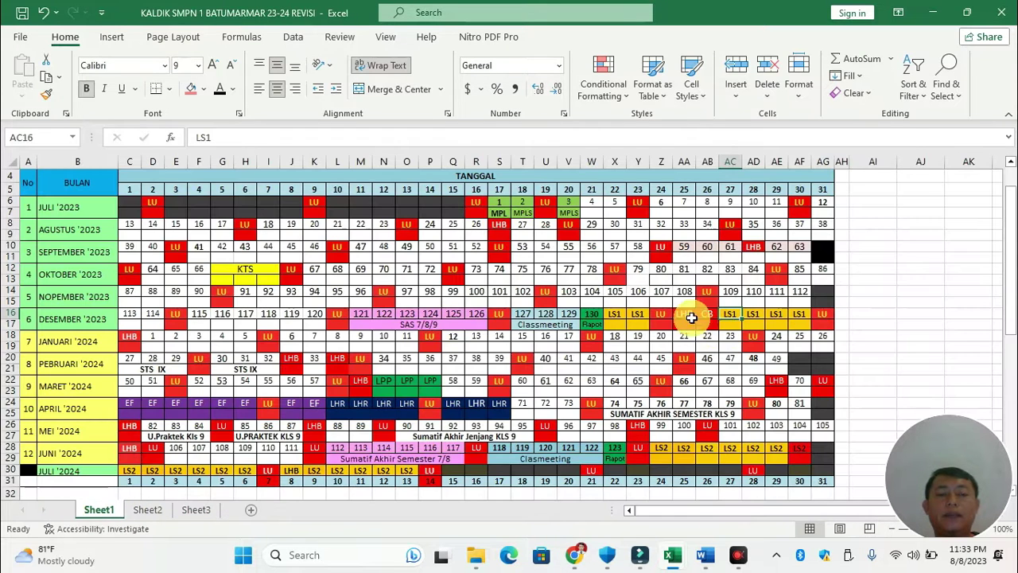
{"action": "key", "text": "alt+Tab"}
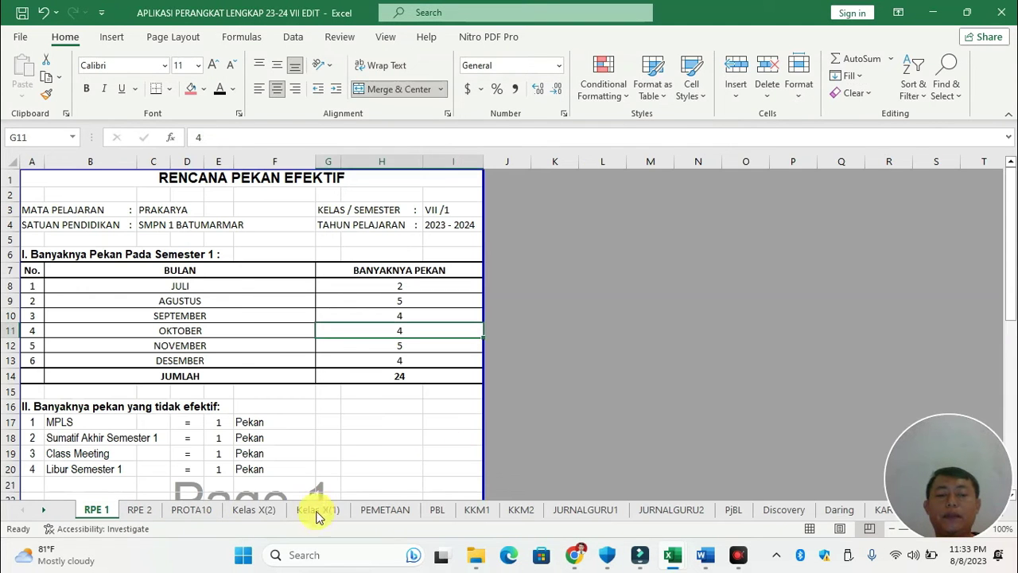
On the Kelas X(1) sheet, copy the red December column AL and paste it into the last September and October columns, W8 and AB8
{"action": "left_click", "coordinate": [317, 509]}
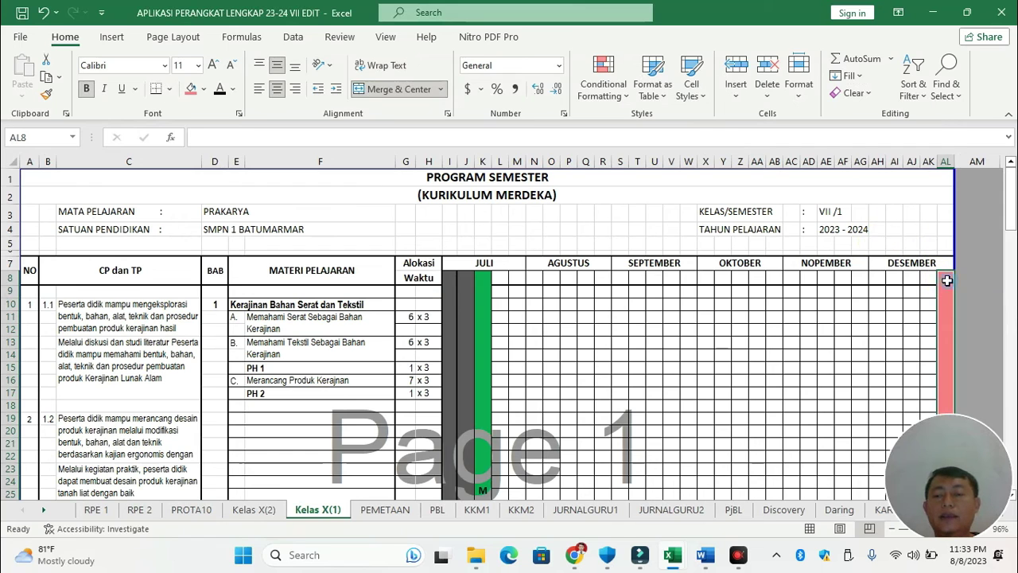
{"action": "right_click", "coordinate": [946, 280]}
{"action": "left_click", "coordinate": [810, 192]}
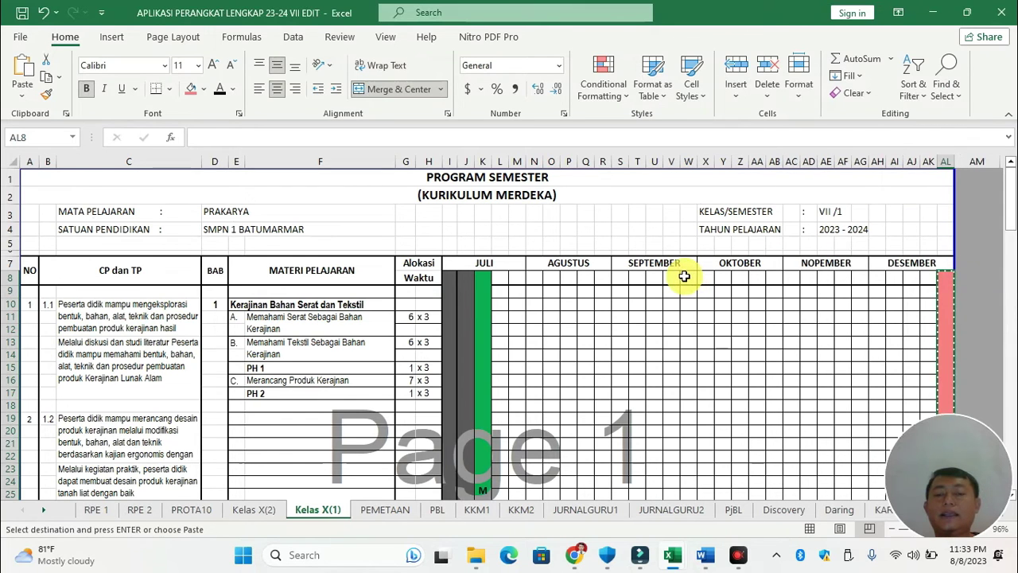
{"action": "left_click", "coordinate": [688, 277]}
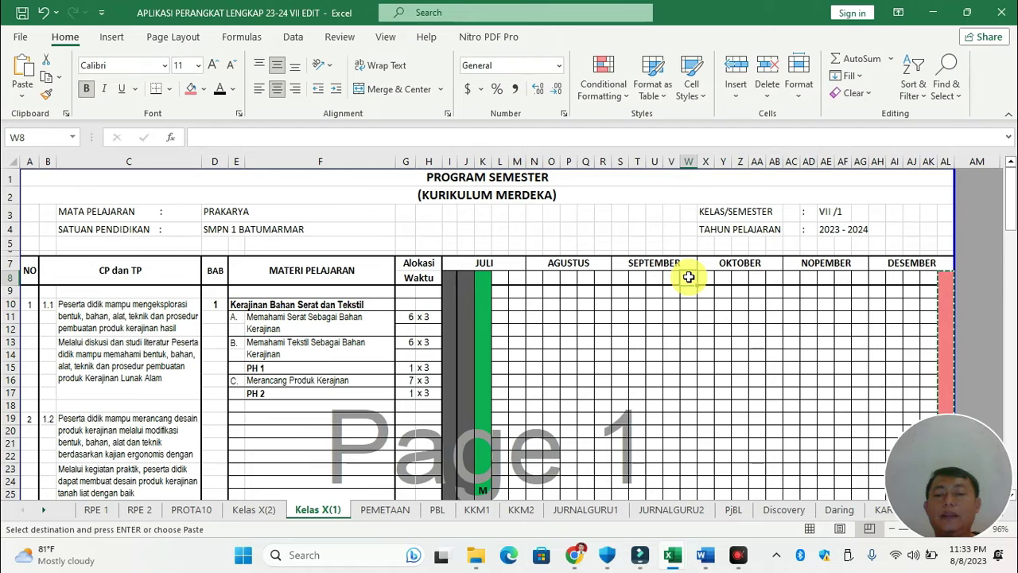
{"action": "right_click", "coordinate": [688, 276]}
{"action": "left_click", "coordinate": [723, 229]}
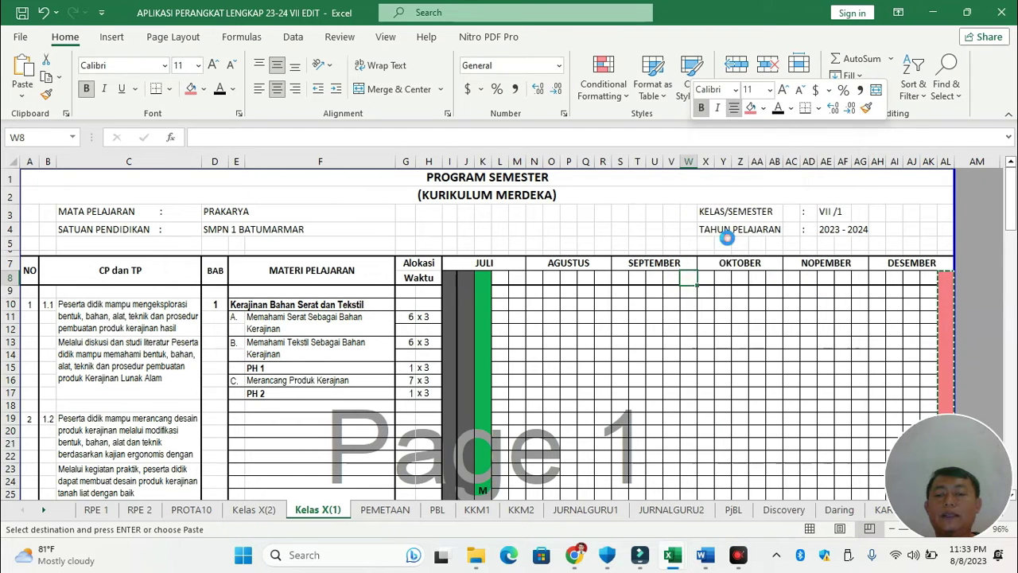
{"action": "left_click", "coordinate": [771, 280]}
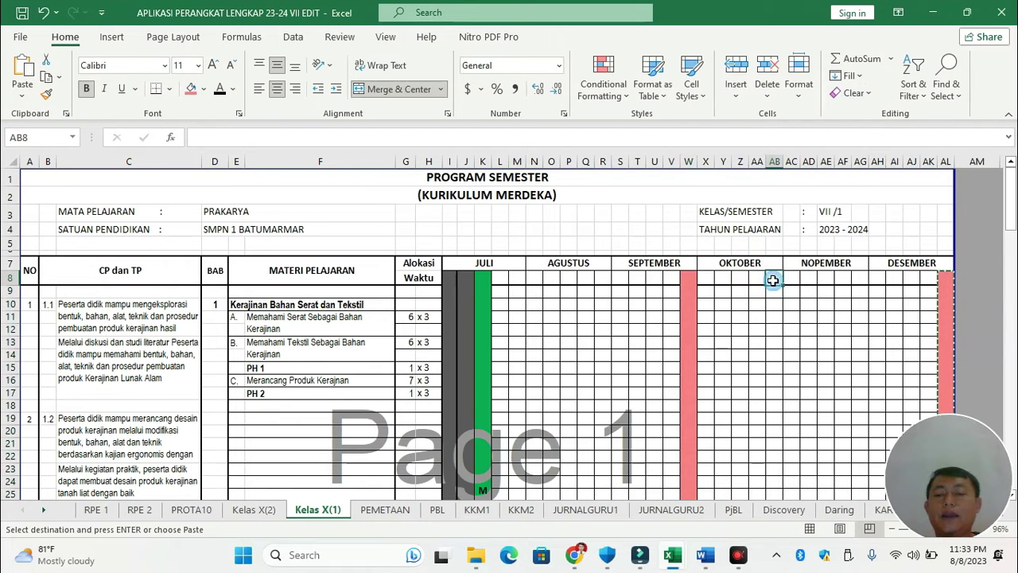
{"action": "right_click", "coordinate": [771, 281]}
{"action": "left_click", "coordinate": [814, 239]}
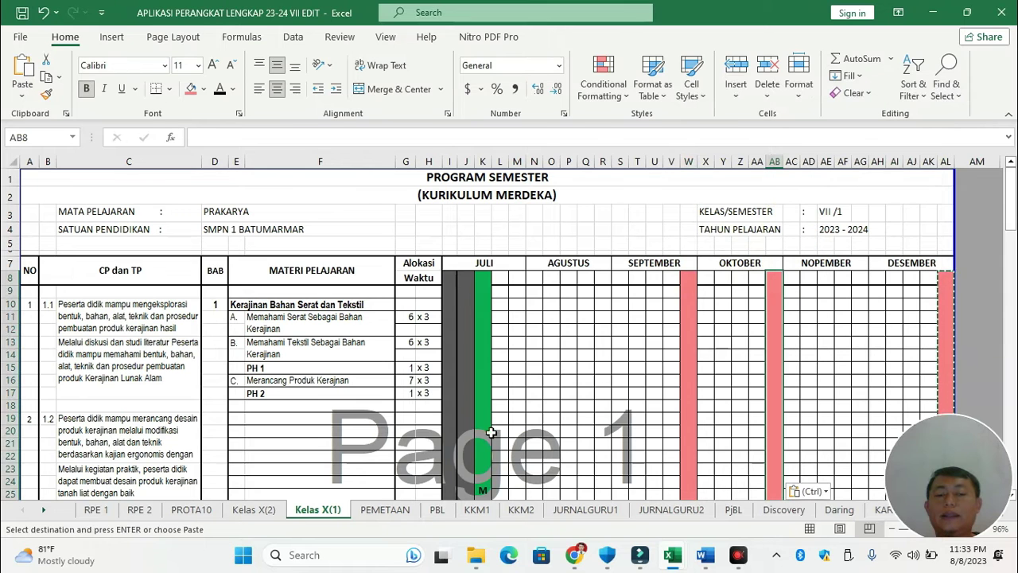
Compare the week counts for September, October and November on the RPE 1 sheet with the month columns on Kelas X(1)
{"action": "left_click", "coordinate": [93, 510]}
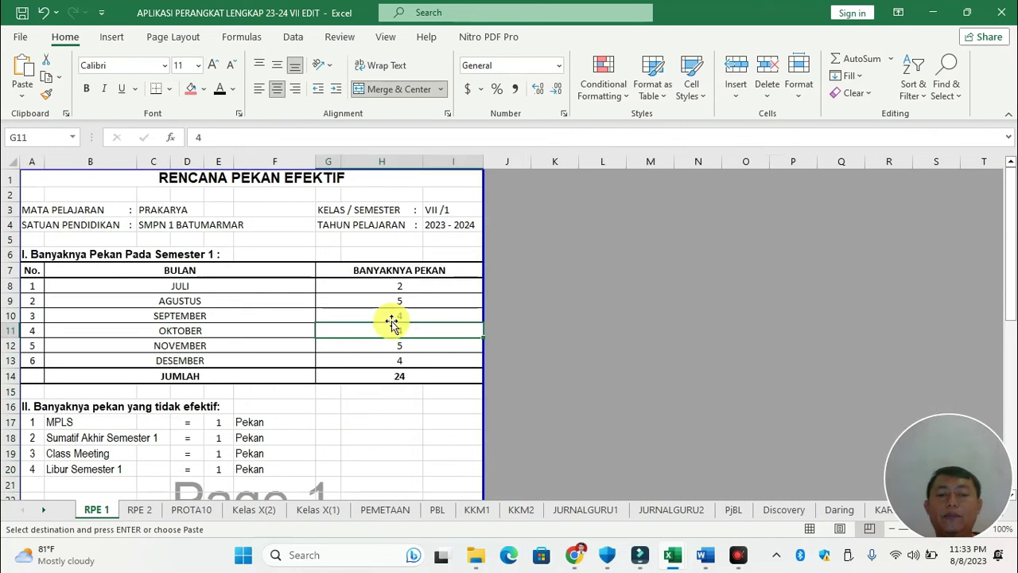
{"action": "left_click", "coordinate": [405, 313]}
{"action": "left_click", "coordinate": [405, 335]}
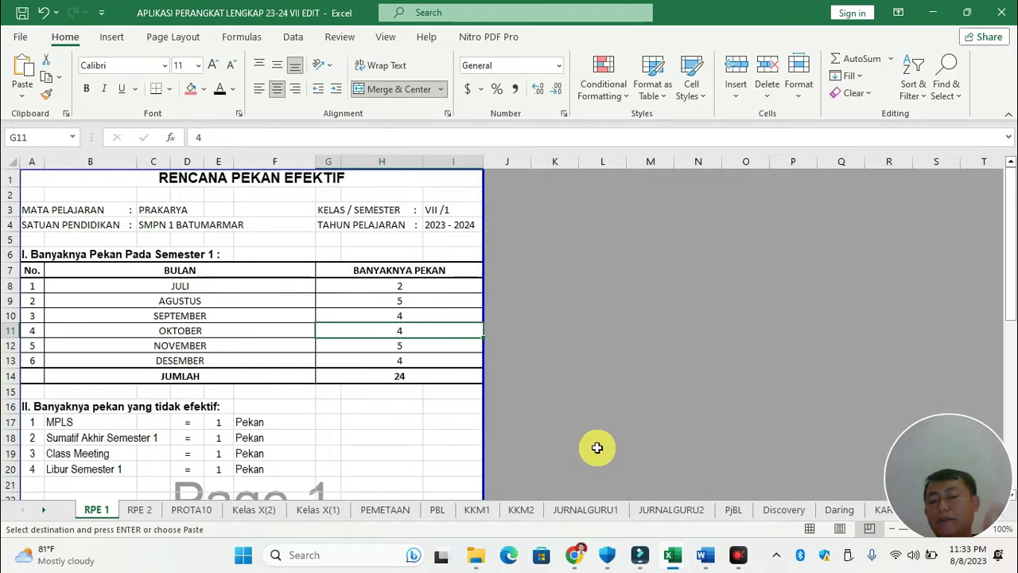
{"action": "left_click", "coordinate": [317, 509]}
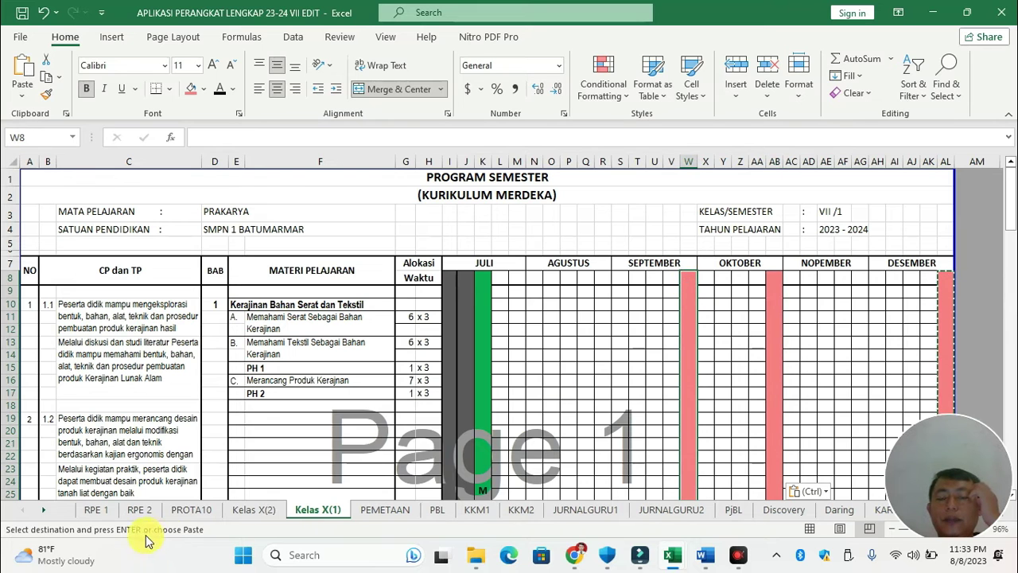
{"action": "left_click", "coordinate": [96, 508]}
{"action": "left_click", "coordinate": [407, 317]}
{"action": "left_click", "coordinate": [399, 331]}
{"action": "left_click", "coordinate": [400, 345]}
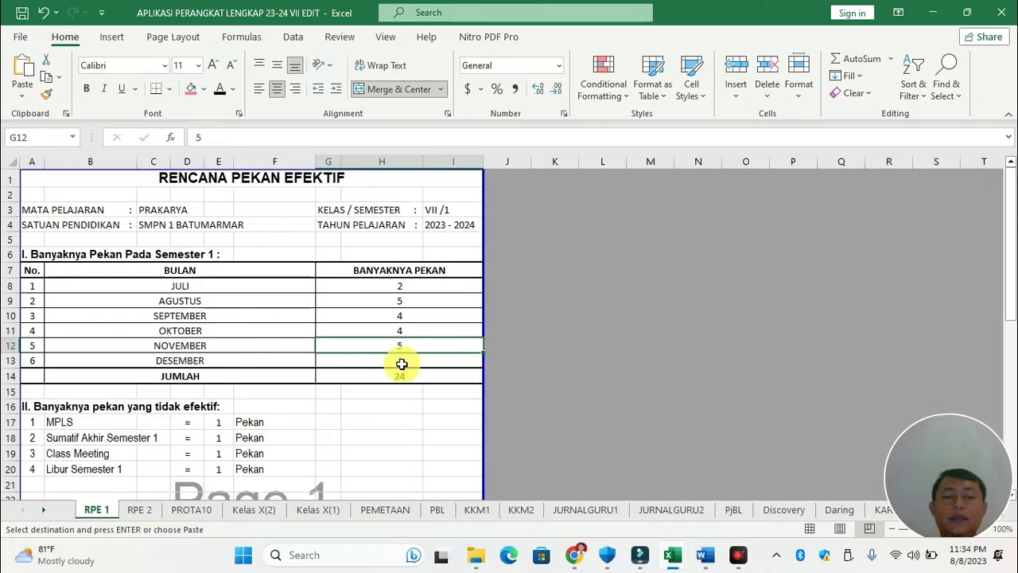
Check the RPE 2 sheet, and compare the December week count on RPE 1 with the December columns on Kelas X(1)
{"action": "left_click", "coordinate": [140, 509]}
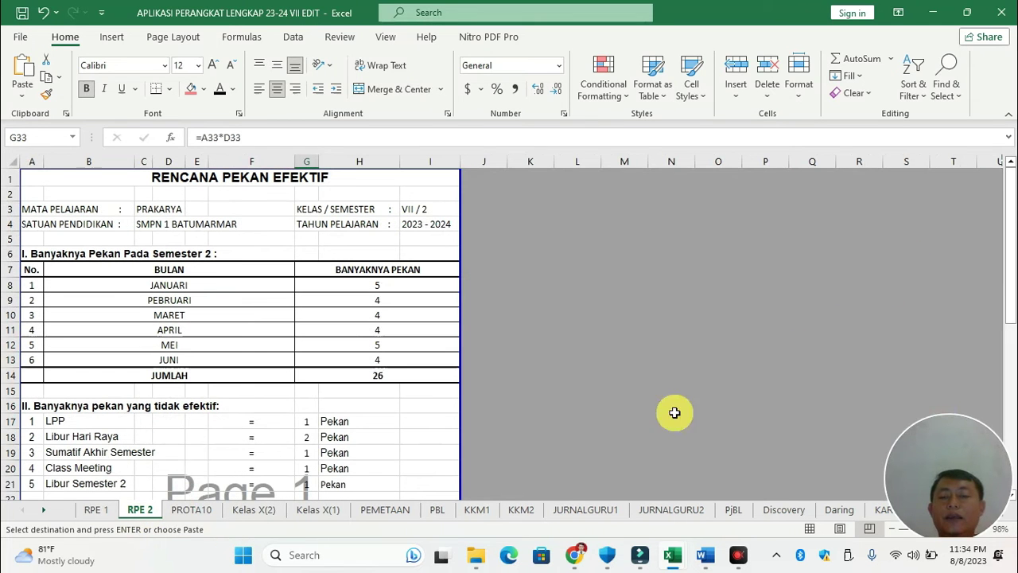
{"action": "left_click", "coordinate": [302, 513]}
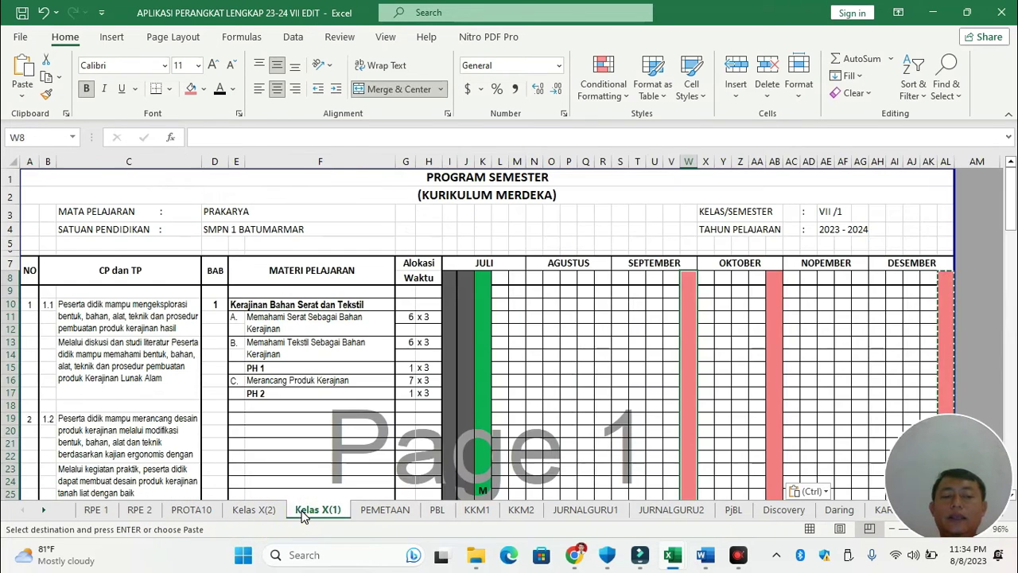
{"action": "left_click", "coordinate": [97, 509]}
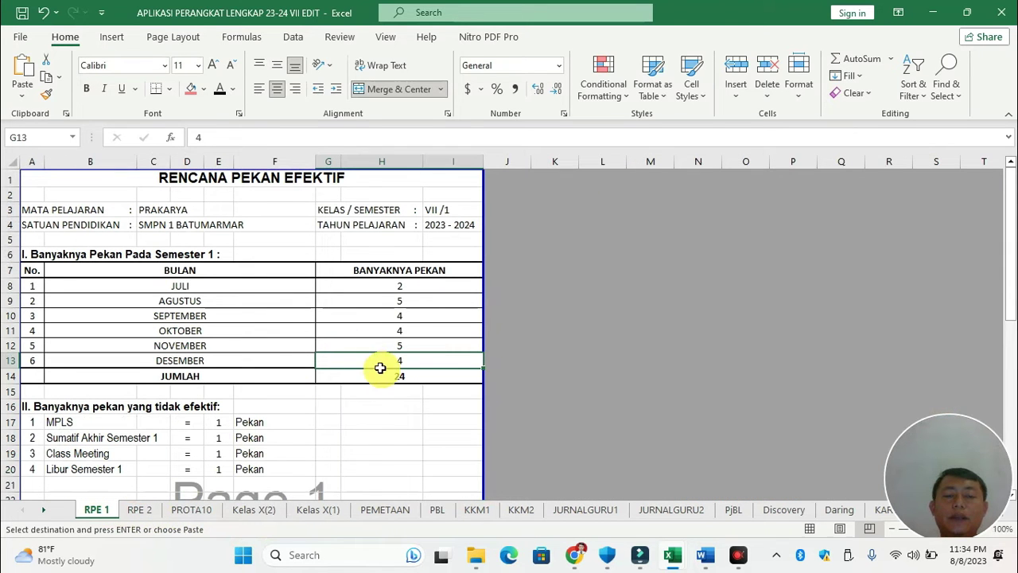
{"action": "left_click", "coordinate": [308, 513]}
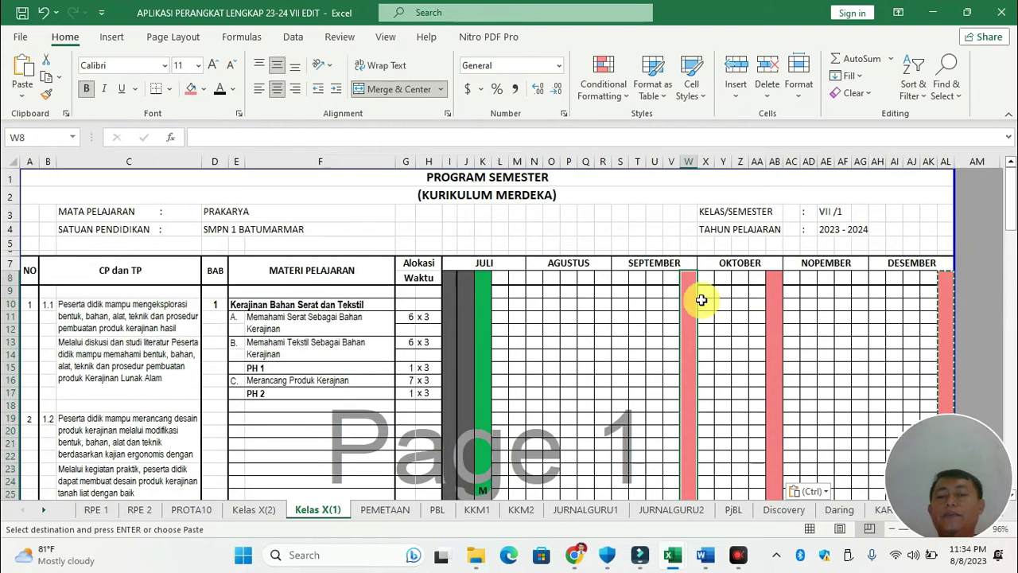
{"action": "left_click", "coordinate": [773, 284]}
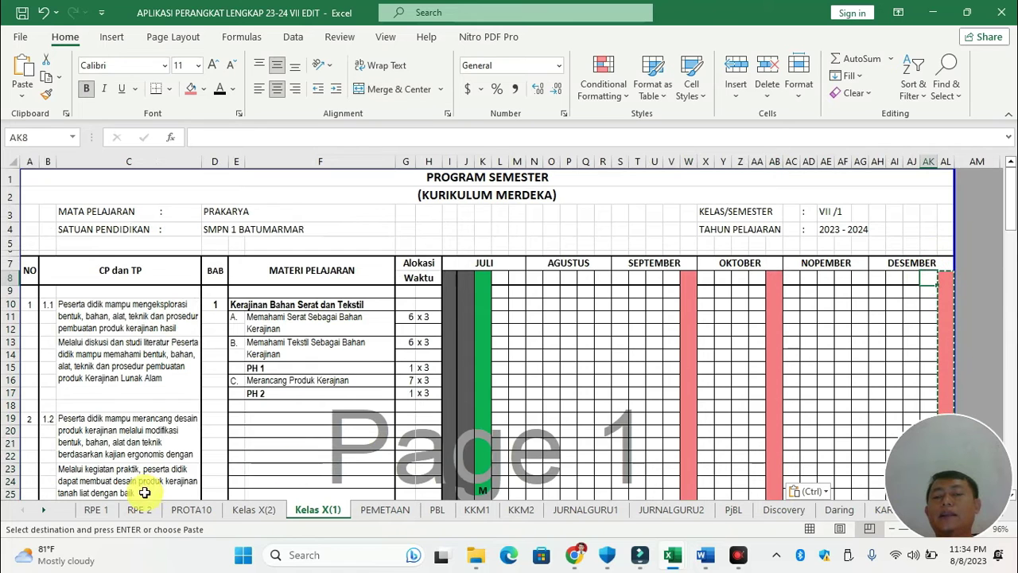
{"action": "left_click", "coordinate": [96, 510]}
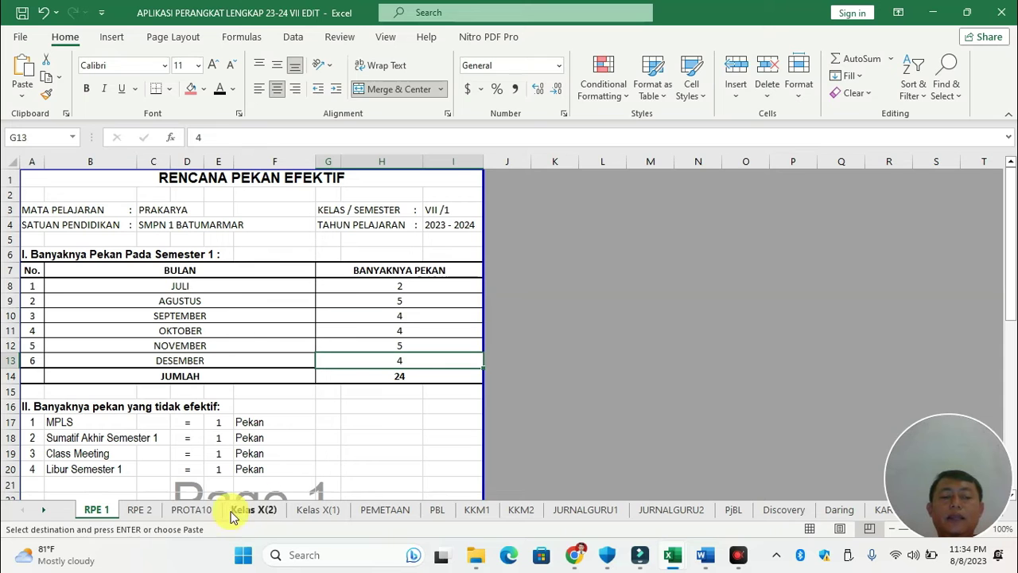
On the Kelas X(1) sheet, copy the red column AL and paste it into December columns AI, AJ and AK from row 8
{"action": "left_click", "coordinate": [315, 512]}
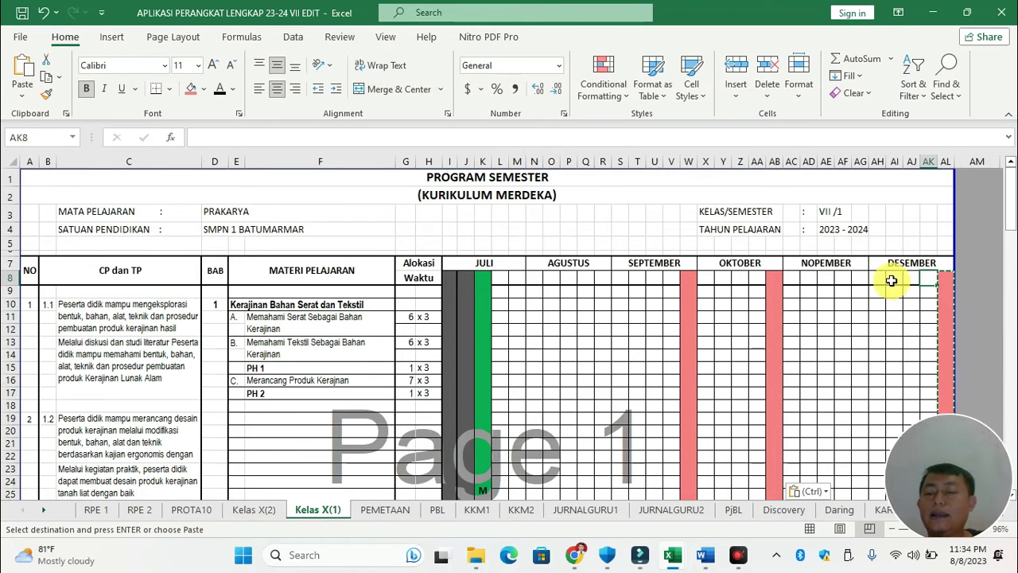
{"action": "left_click", "coordinate": [892, 279]}
{"action": "left_click_drag", "start_coordinate": [895, 342], "coordinate": [892, 492]}
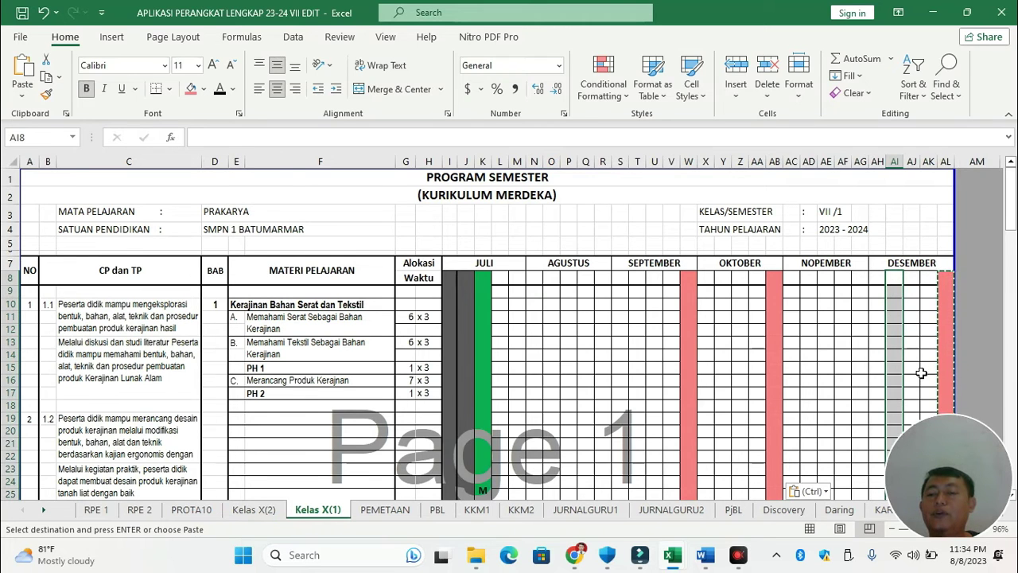
{"action": "left_click", "coordinate": [949, 281]}
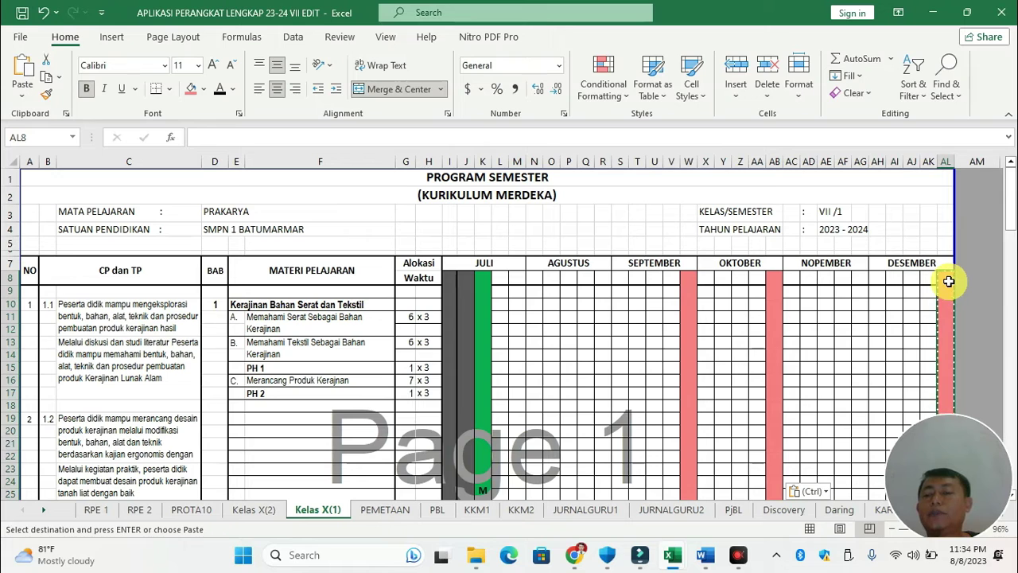
{"action": "right_click", "coordinate": [948, 282]}
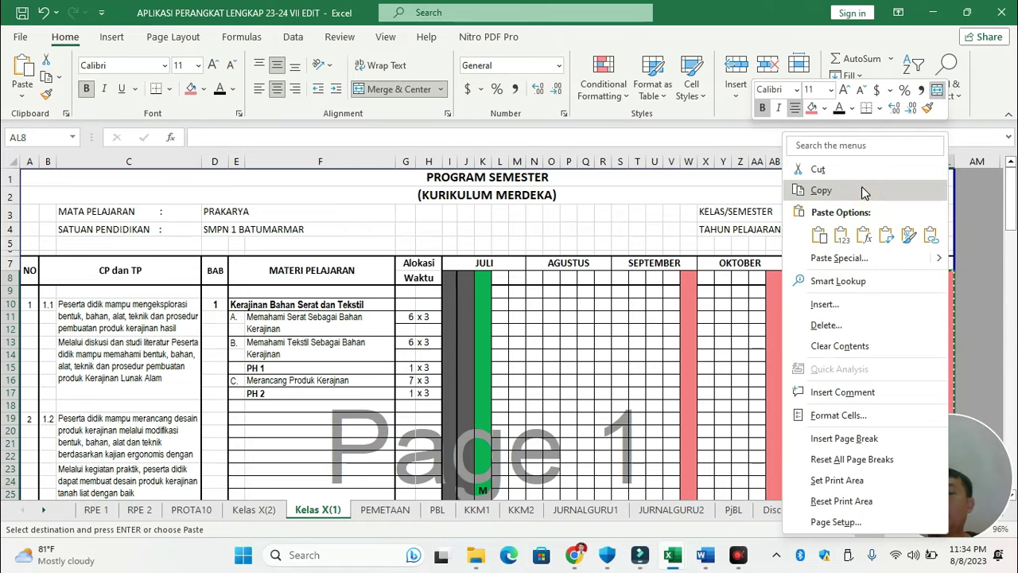
{"action": "left_click", "coordinate": [861, 193]}
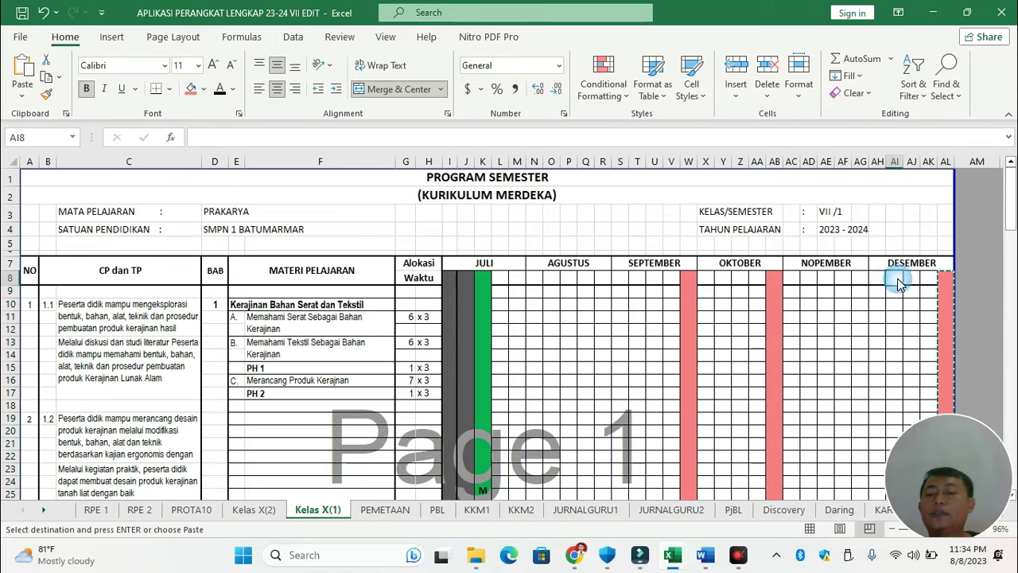
{"action": "right_click", "coordinate": [897, 279]}
{"action": "left_click", "coordinate": [776, 236]}
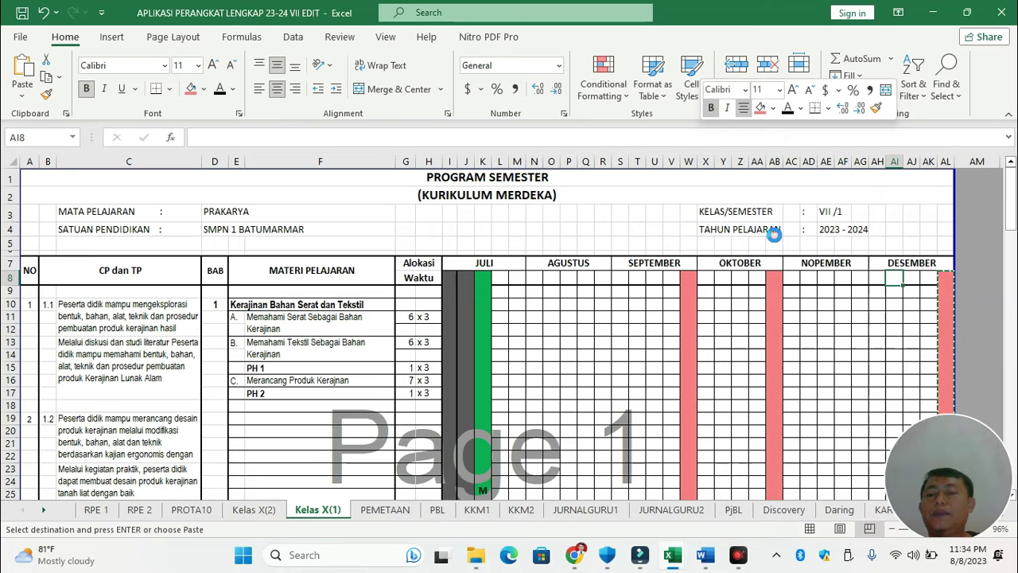
{"action": "right_click", "coordinate": [911, 279]}
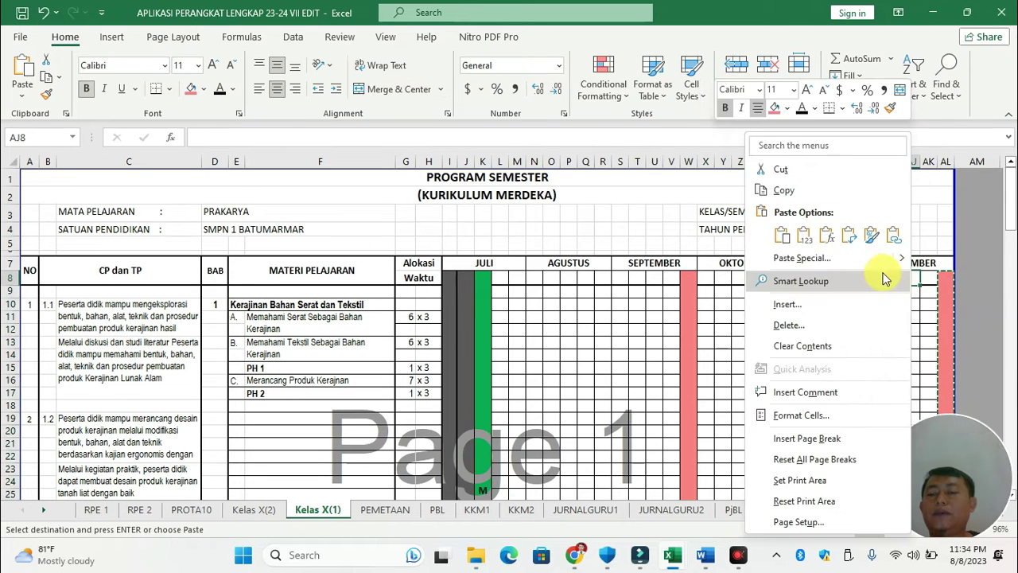
{"action": "left_click", "coordinate": [776, 237]}
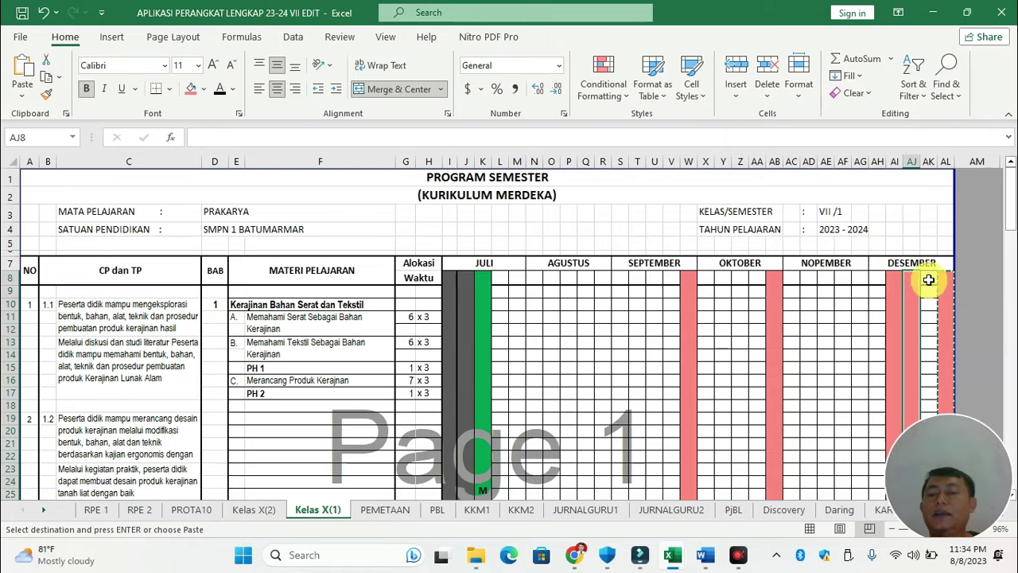
{"action": "right_click", "coordinate": [928, 279]}
{"action": "left_click", "coordinate": [802, 234]}
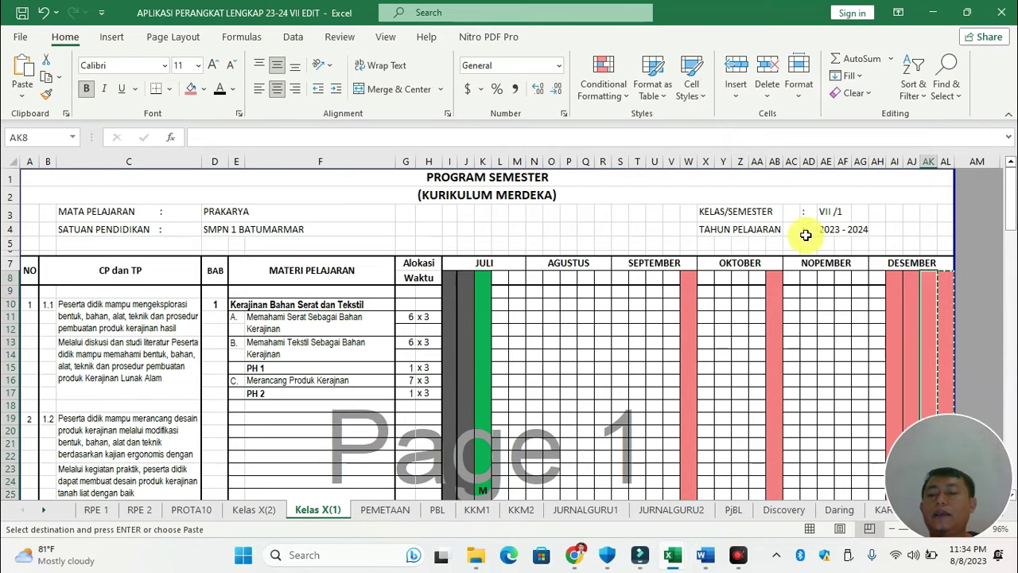
Check the December 2023 exam, class meeting and semester break dates in the KALDIK SMPN 1 BATUMARMAR workbook, and return to the semester program
{"action": "left_click", "coordinate": [893, 275]}
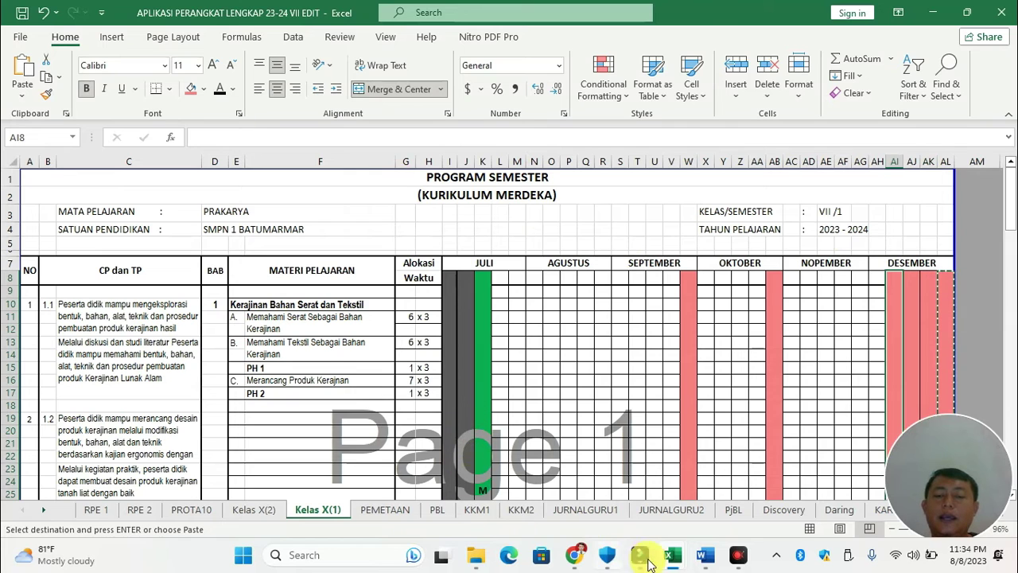
{"action": "mouse_move", "coordinate": [672, 554]}
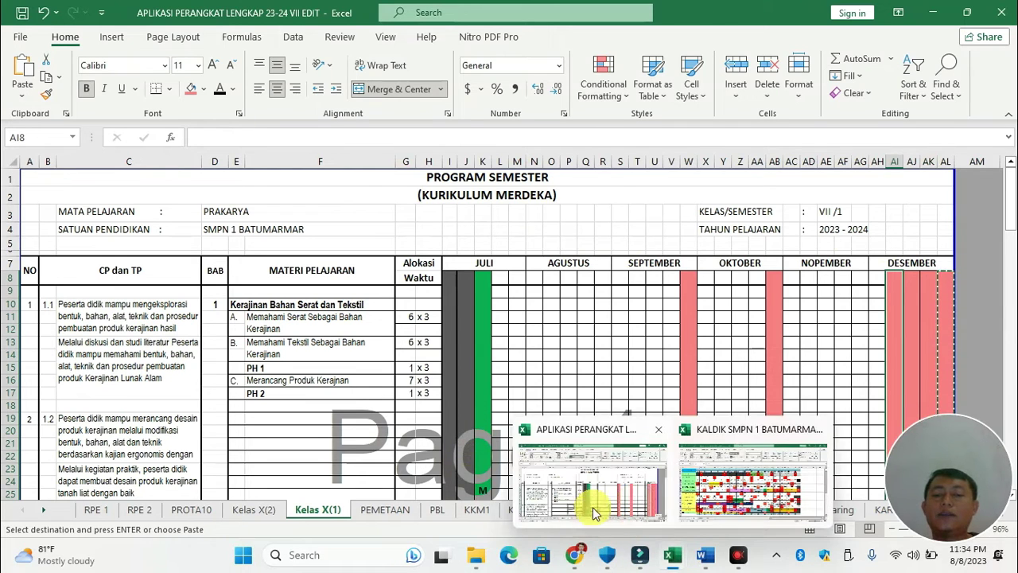
{"action": "left_click", "coordinate": [704, 493]}
{"action": "left_click_drag", "start_coordinate": [357, 315], "coordinate": [436, 325]}
{"action": "left_click", "coordinate": [552, 321]}
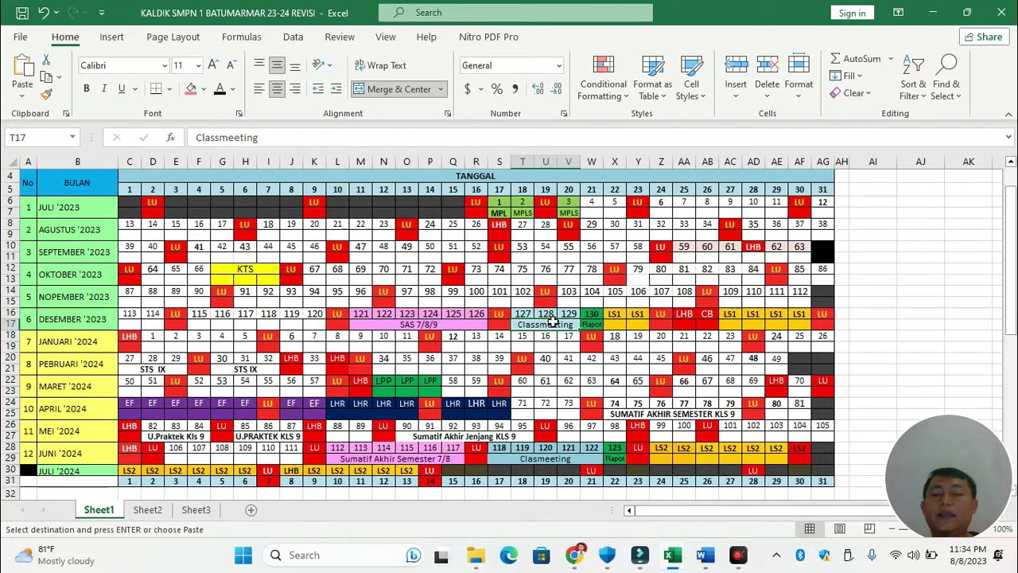
{"action": "left_click", "coordinate": [619, 316]}
{"action": "key", "text": "alt+Tab"}
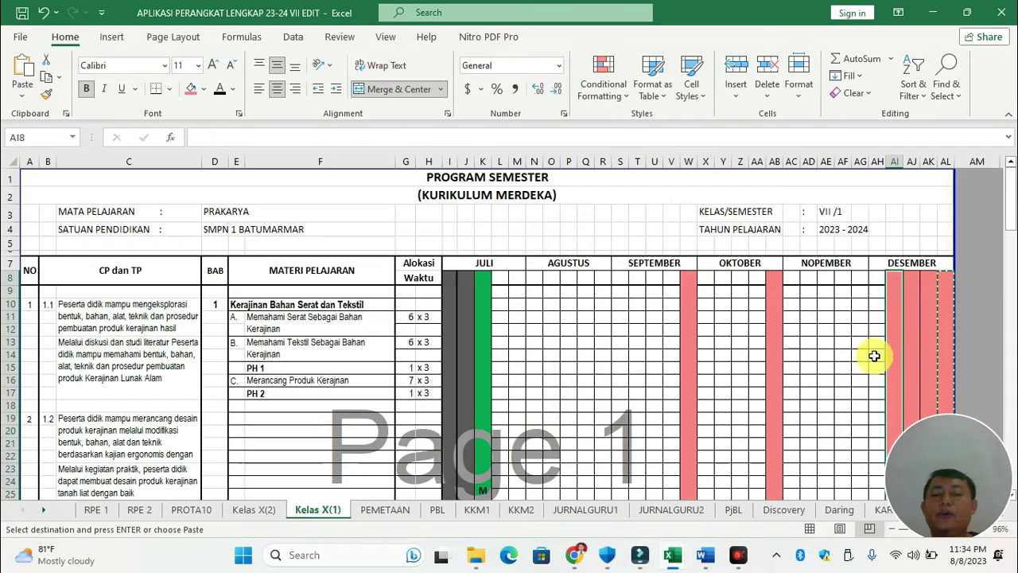
Fill the December columns AI and AJ with light blue
{"action": "left_click", "coordinate": [203, 90]}
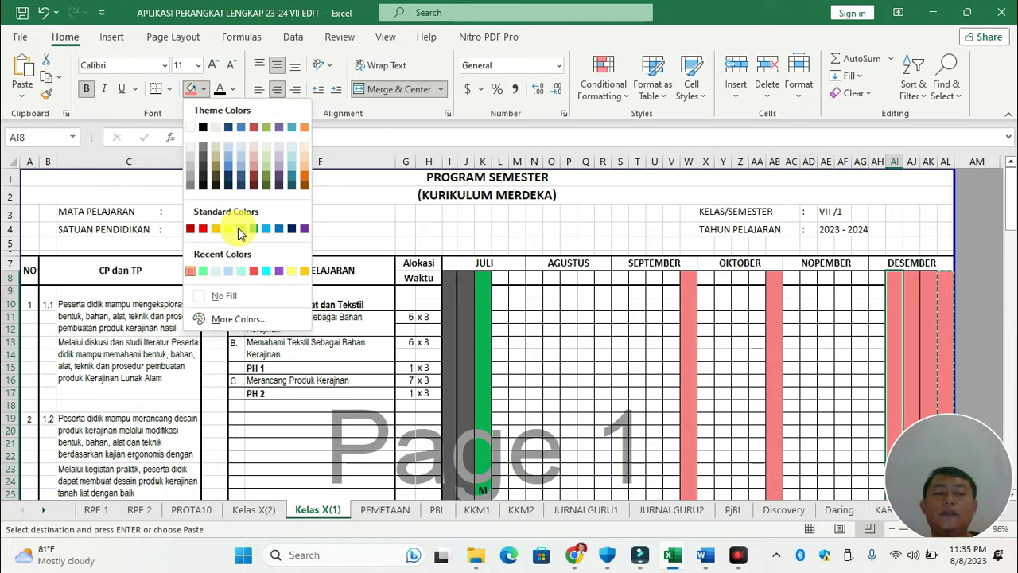
{"action": "left_click", "coordinate": [228, 270]}
{"action": "left_click", "coordinate": [911, 283]}
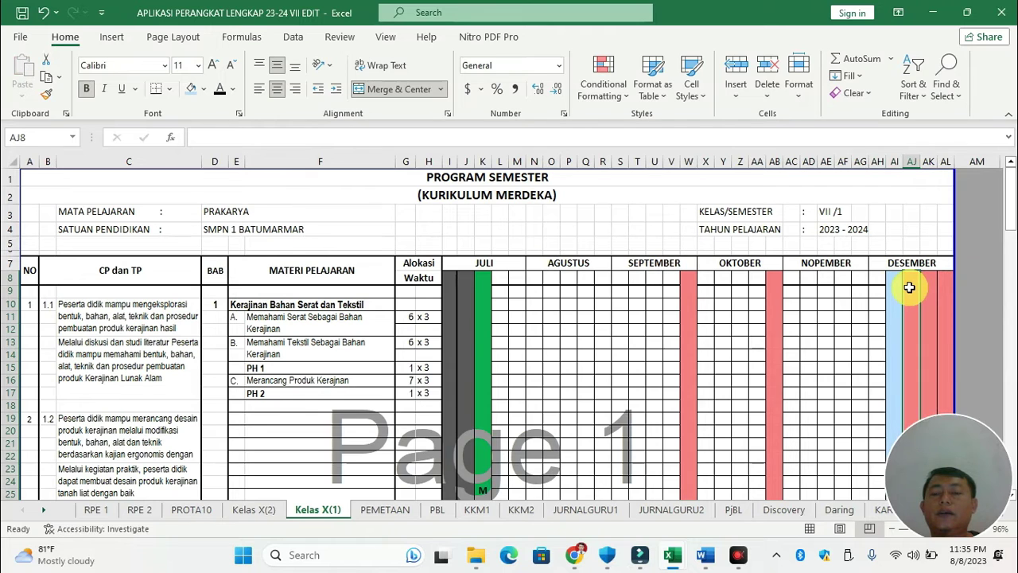
{"action": "left_click", "coordinate": [191, 89]}
Fill December column AI with yellow after trying teal and dark red fills
{"action": "left_click", "coordinate": [889, 318]}
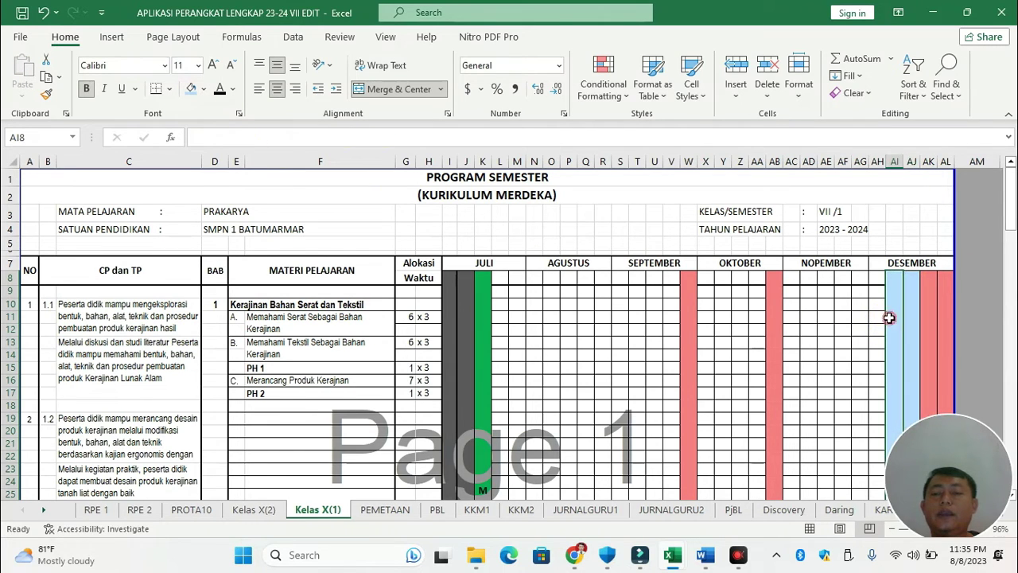
{"action": "left_click", "coordinate": [202, 90]}
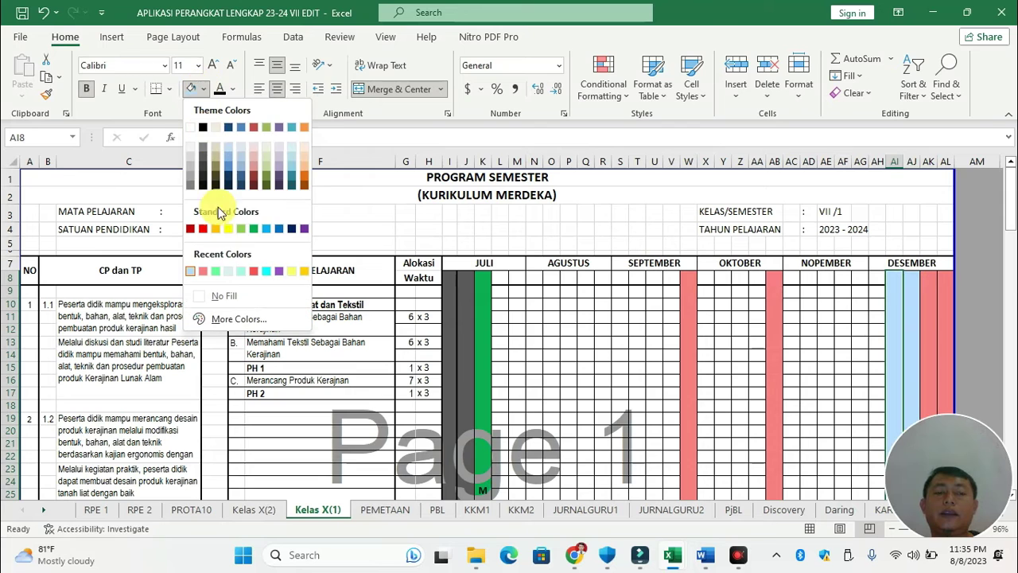
{"action": "left_click", "coordinate": [292, 168]}
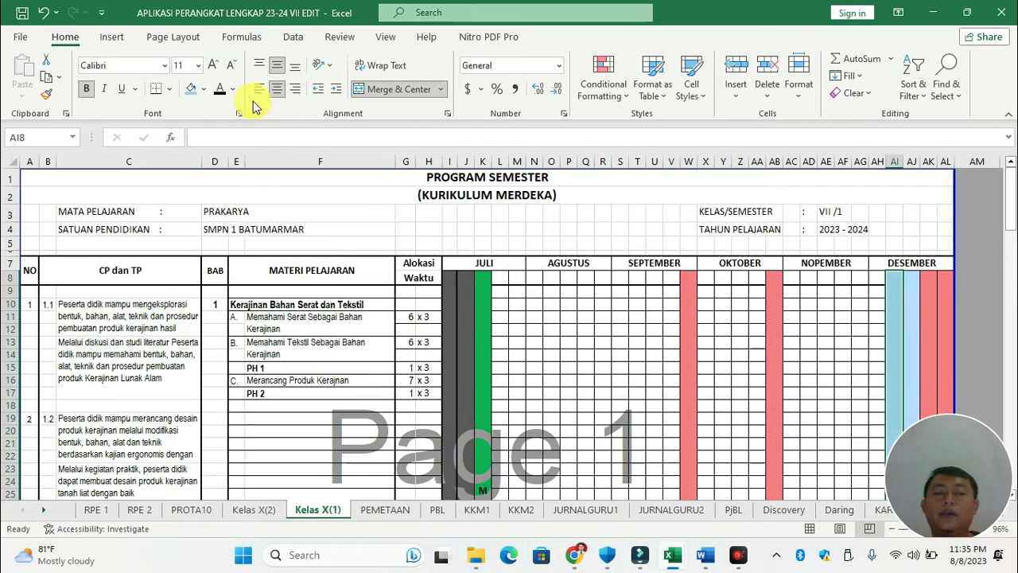
{"action": "left_click", "coordinate": [204, 90]}
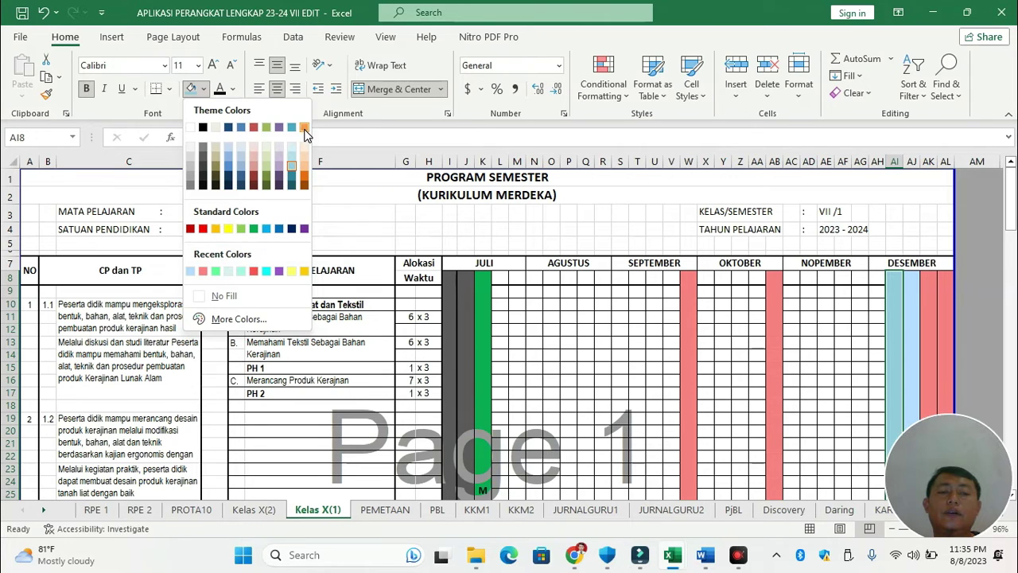
{"action": "left_click", "coordinate": [255, 128]}
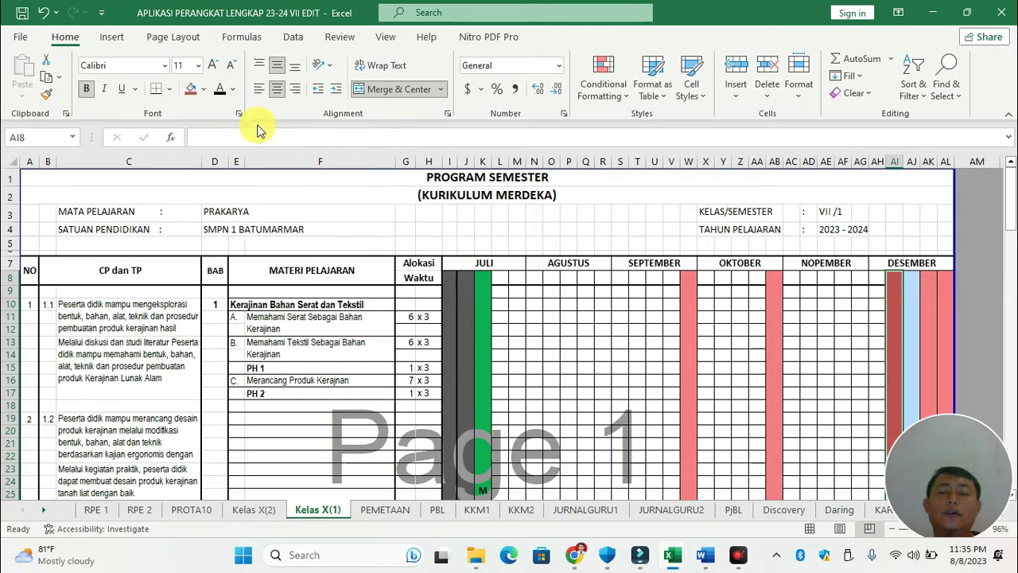
{"action": "left_click", "coordinate": [204, 89]}
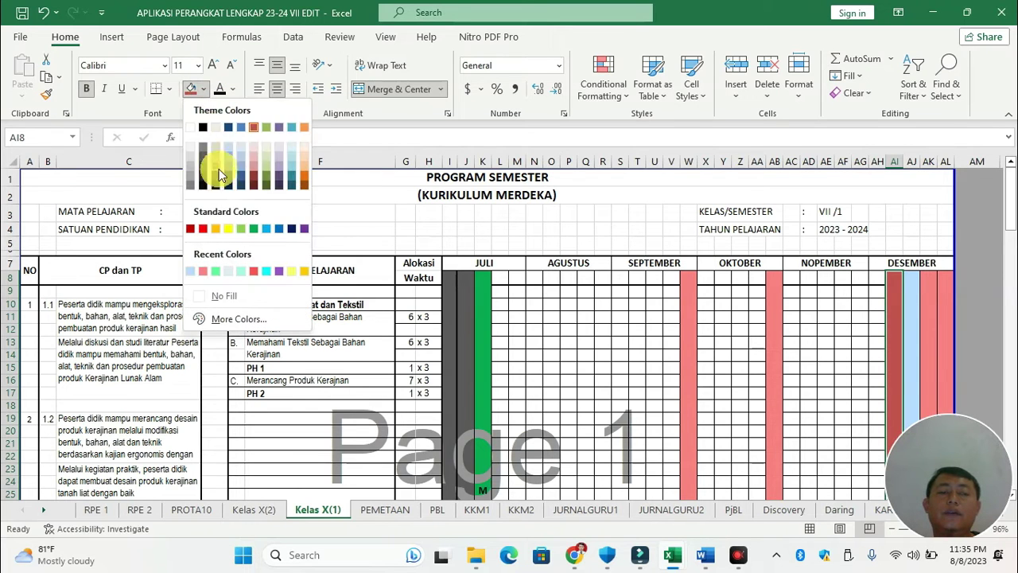
{"action": "left_click", "coordinate": [228, 229]}
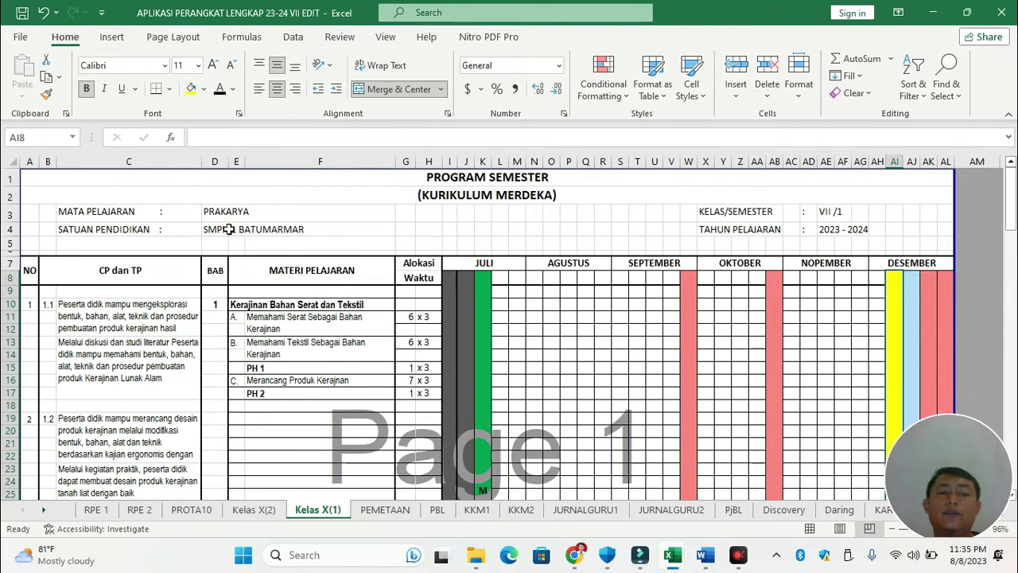
Fill December column AJ with purple
{"action": "left_click", "coordinate": [912, 279]}
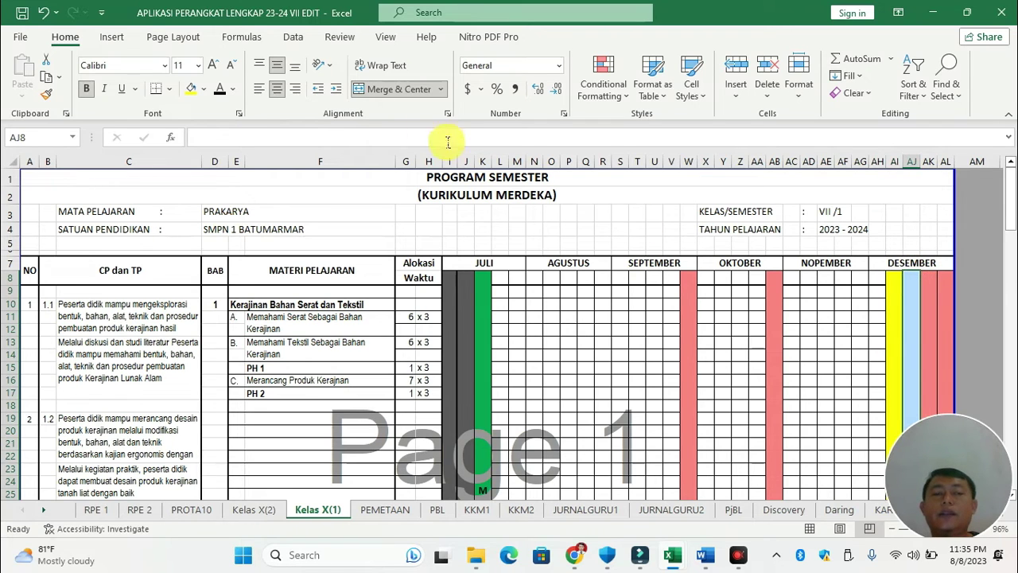
{"action": "left_click", "coordinate": [204, 90]}
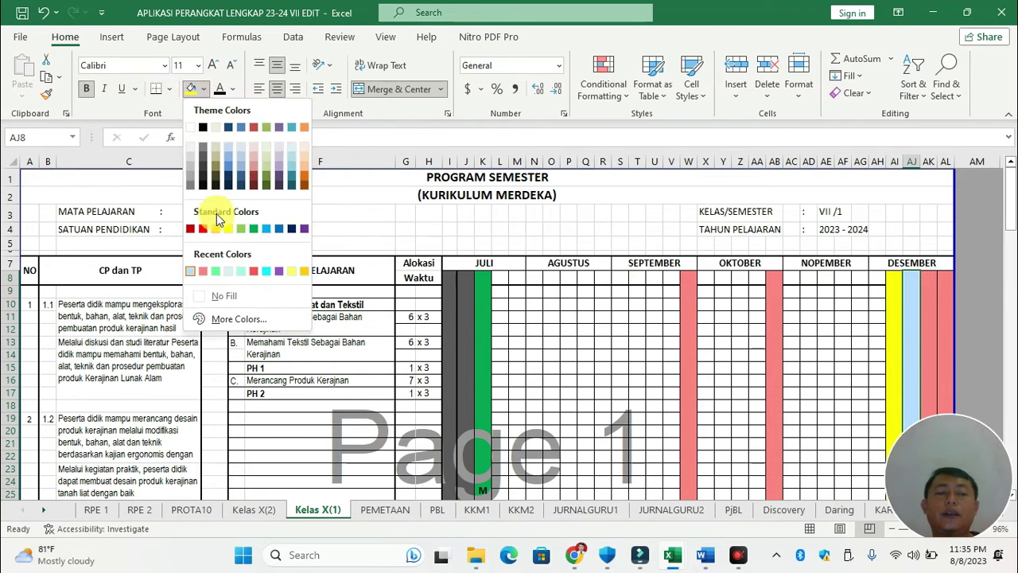
{"action": "left_click", "coordinate": [279, 270]}
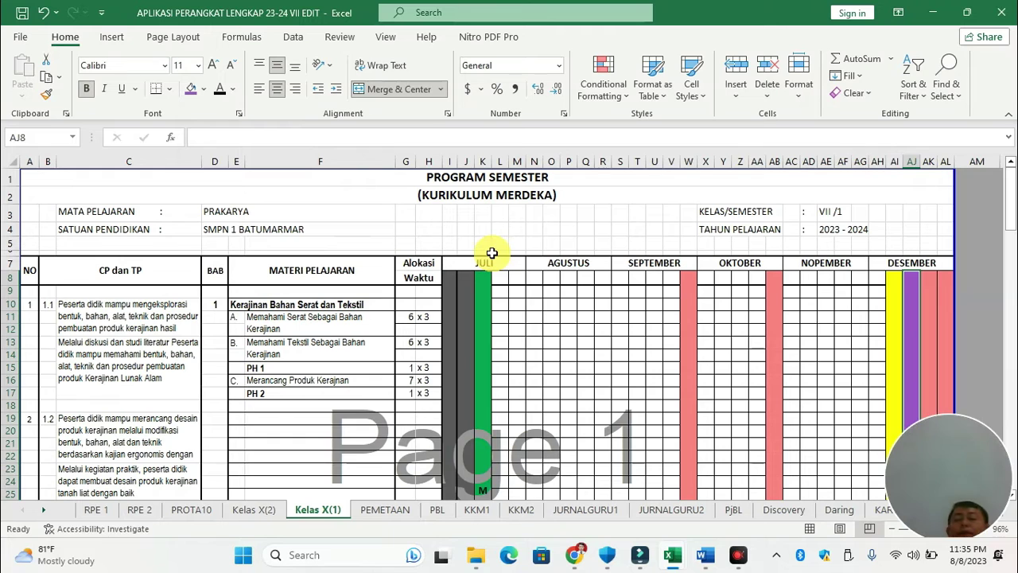
Fill December column AK with dark orange after trying the standard orange
{"action": "left_click", "coordinate": [928, 282]}
{"action": "left_click", "coordinate": [203, 90]}
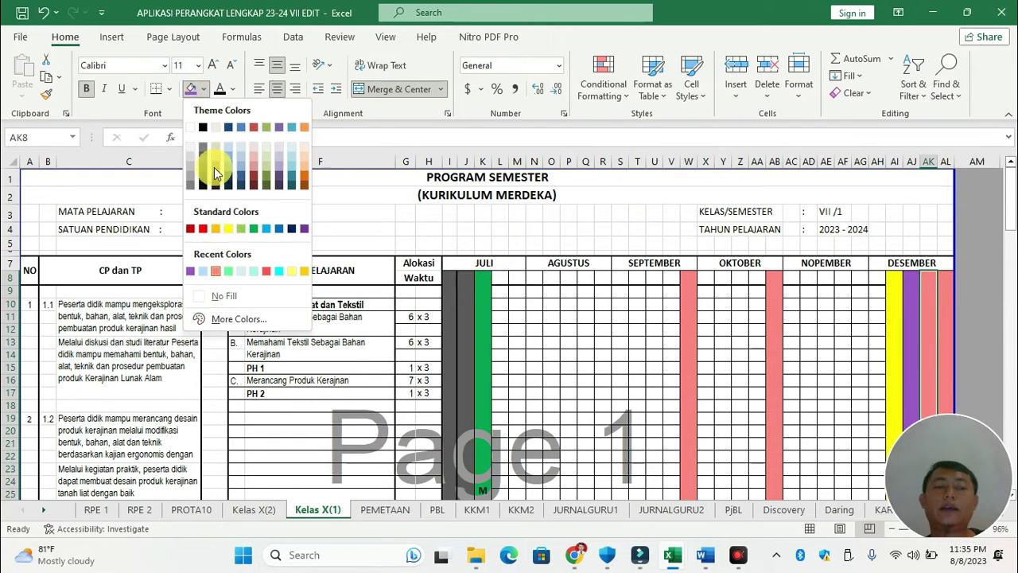
{"action": "left_click", "coordinate": [215, 232]}
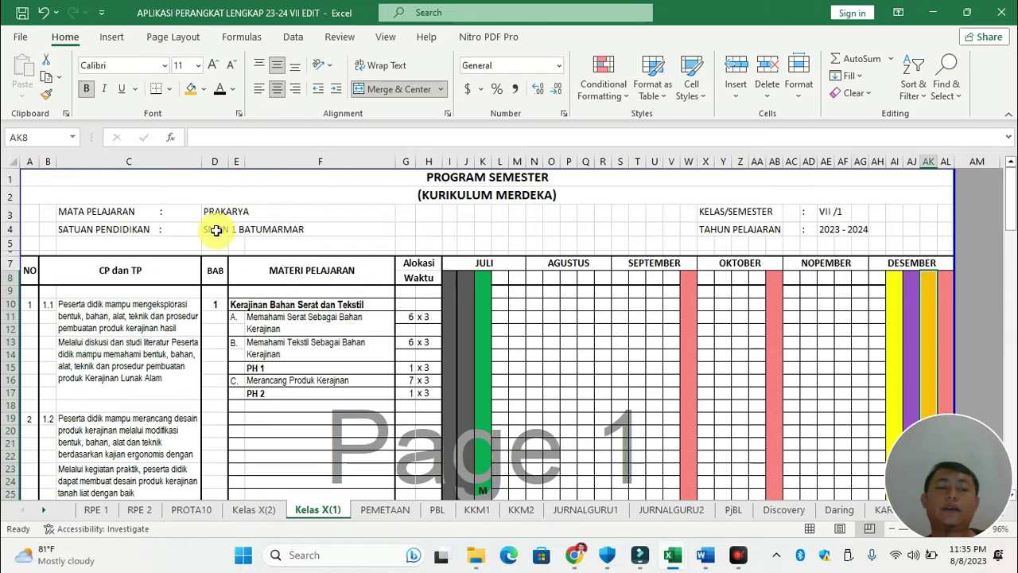
{"action": "left_click", "coordinate": [204, 93]}
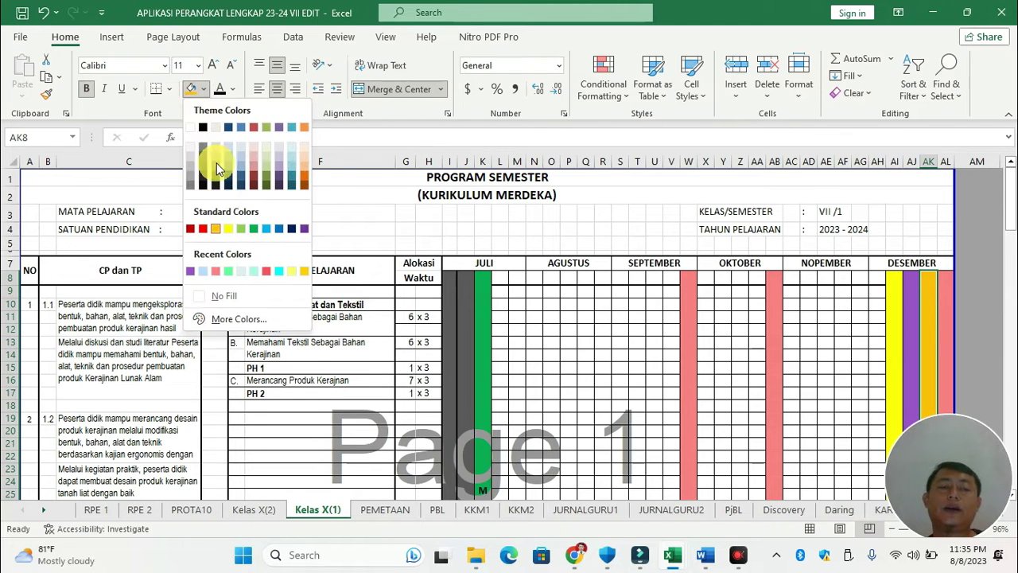
{"action": "left_click", "coordinate": [305, 172]}
{"action": "left_click", "coordinate": [586, 277]}
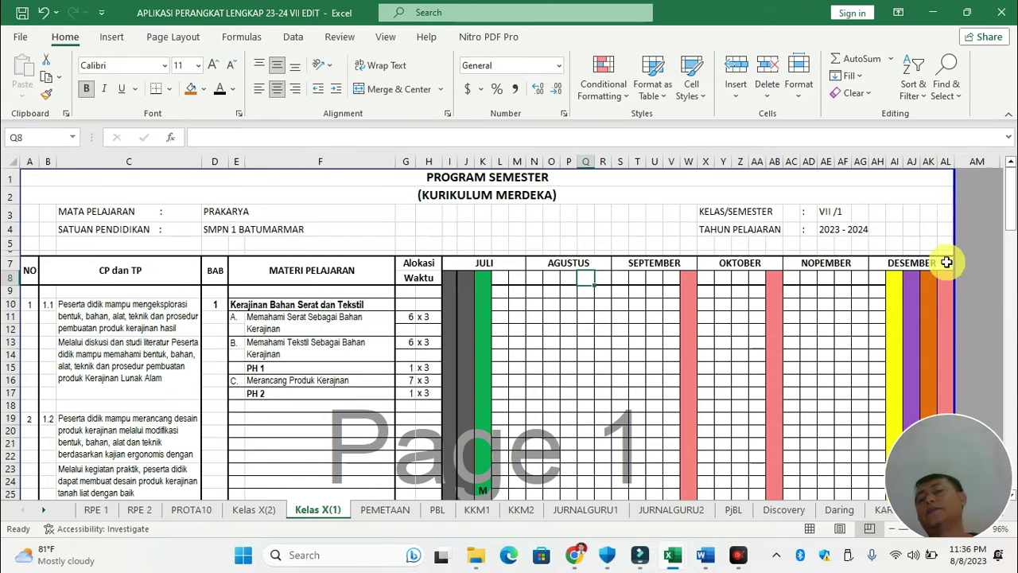
Label the dark orange December column AK with LS1 and make its text black
{"action": "scroll", "coordinate": [933, 293], "scroll_direction": "down", "scroll_amount": 1}
{"action": "left_click", "coordinate": [929, 294]}
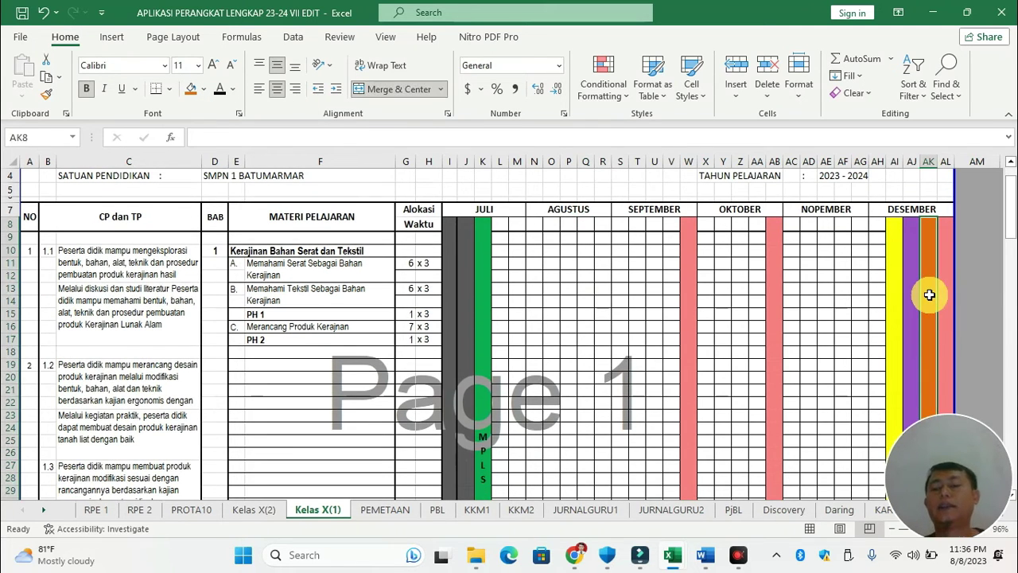
{"action": "type", "text": "LS"}
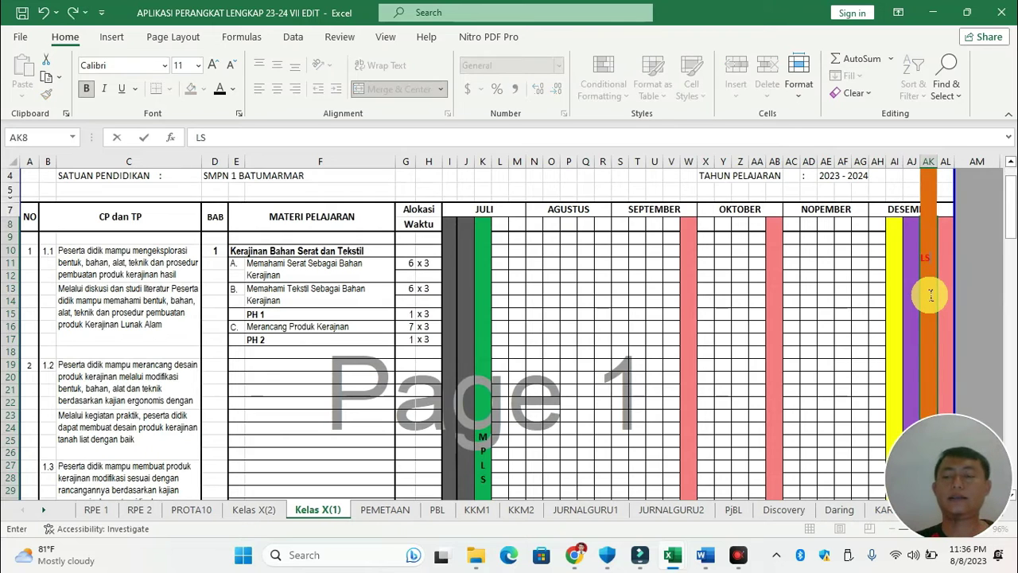
{"action": "type", "text": "1"}
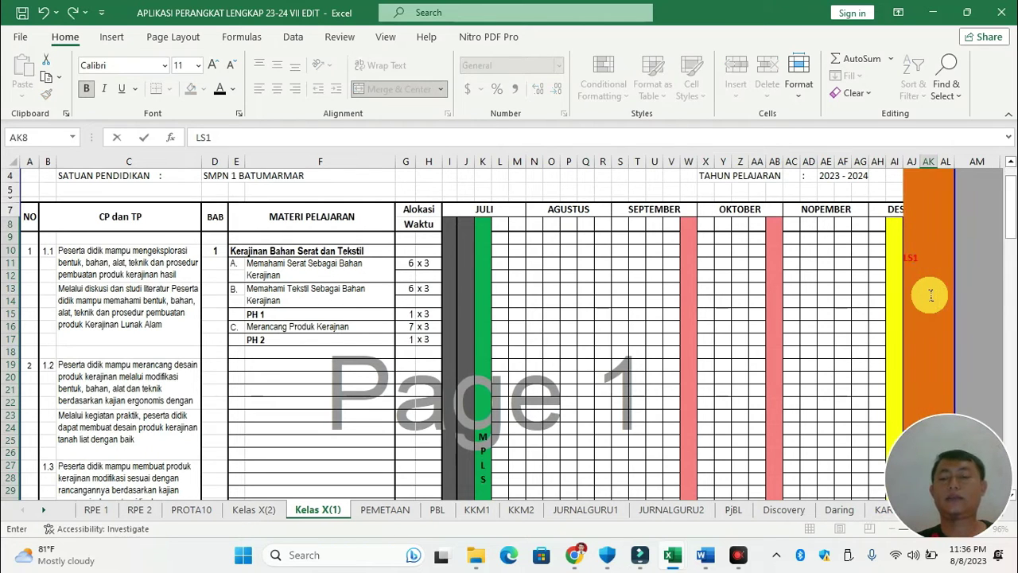
{"action": "left_click", "coordinate": [836, 324]}
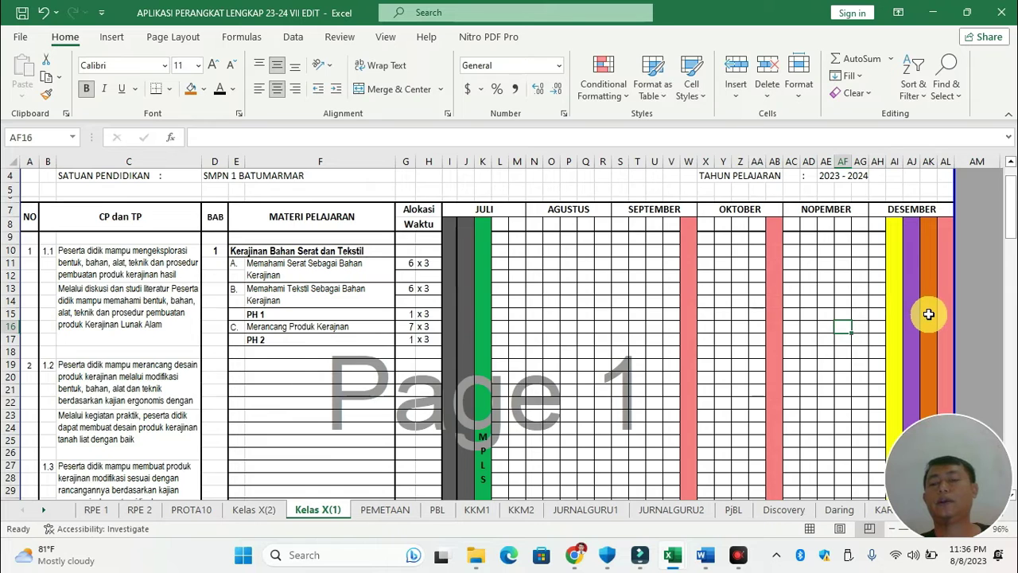
{"action": "scroll", "coordinate": [927, 310], "scroll_direction": "down", "scroll_amount": 3}
{"action": "scroll", "coordinate": [928, 314], "scroll_direction": "down", "scroll_amount": 1}
{"action": "left_click", "coordinate": [928, 318]}
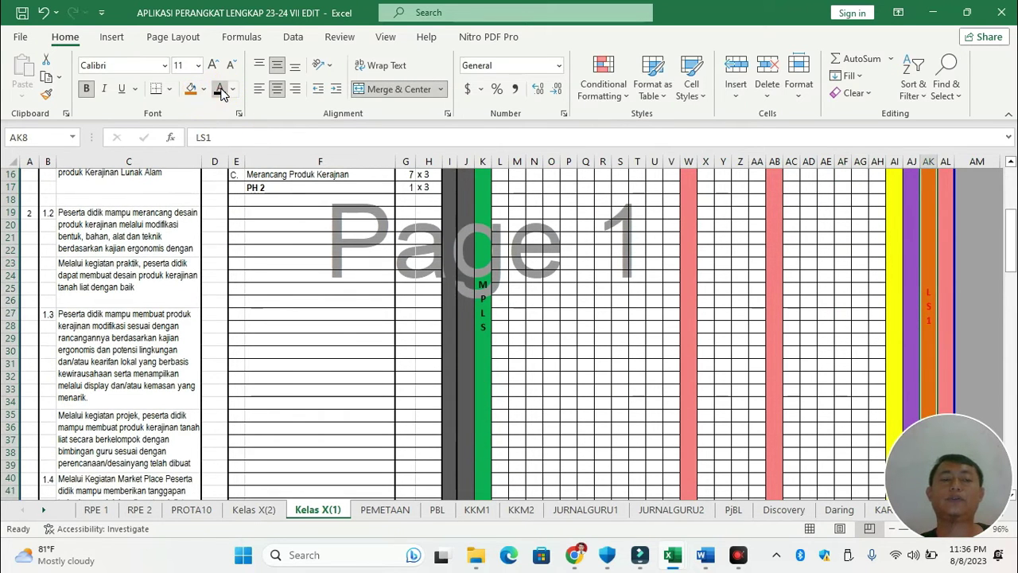
{"action": "scroll", "coordinate": [477, 318], "scroll_direction": "up", "scroll_amount": 5}
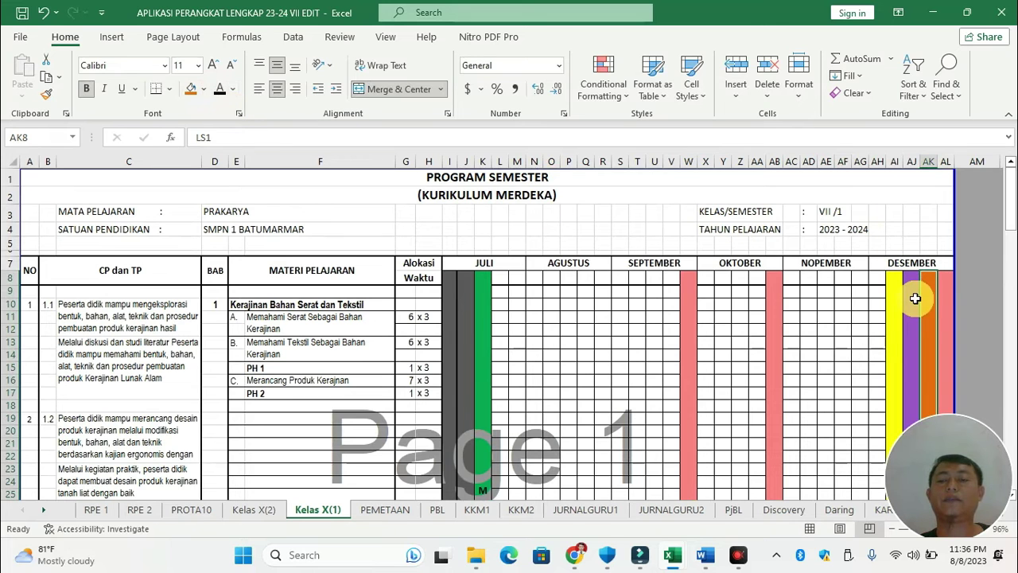
Check the December class meeting and semester break dates in the KALDIK SMPN 1 BATUMARMAR workbook, and return to the semester program
{"action": "key", "text": "alt+Tab"}
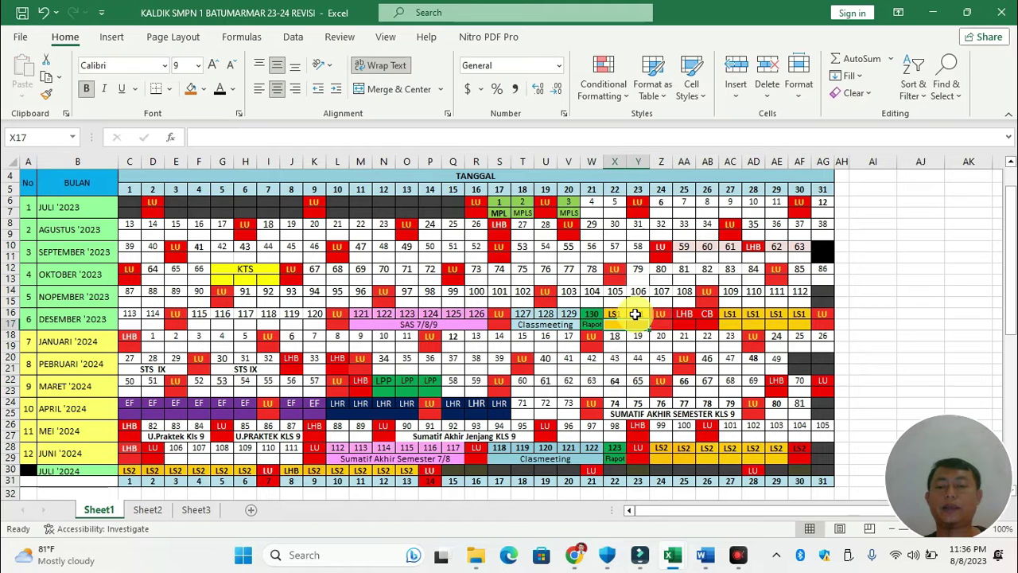
{"action": "left_click_drag", "start_coordinate": [686, 314], "coordinate": [779, 318]}
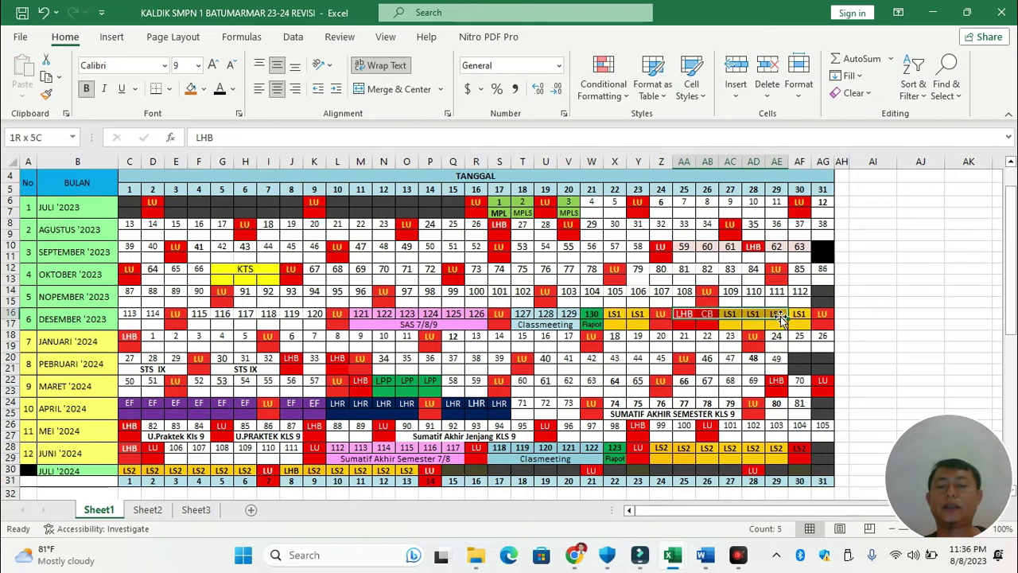
{"action": "left_click", "coordinate": [525, 313]}
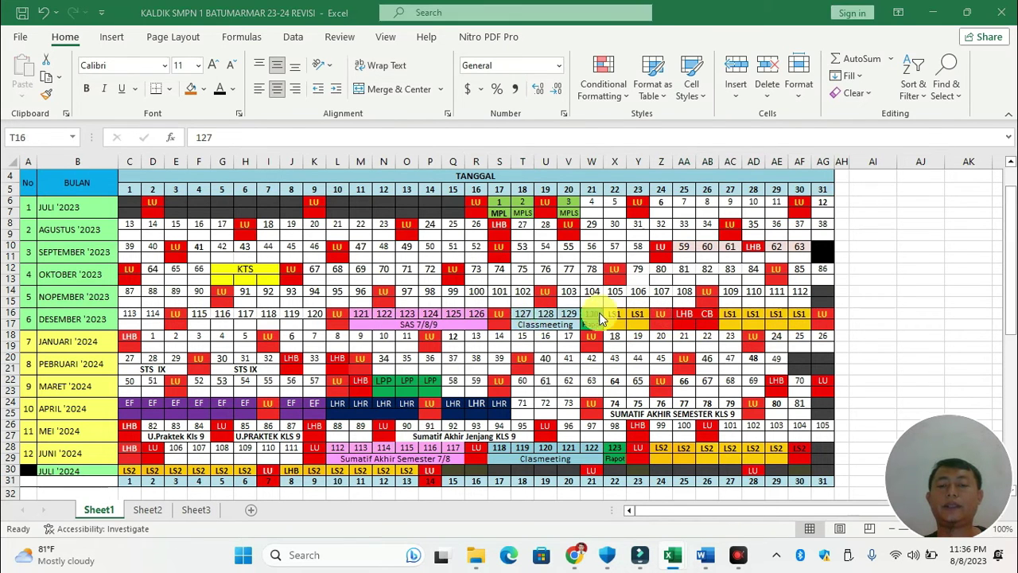
{"action": "key", "text": "alt+Tab"}
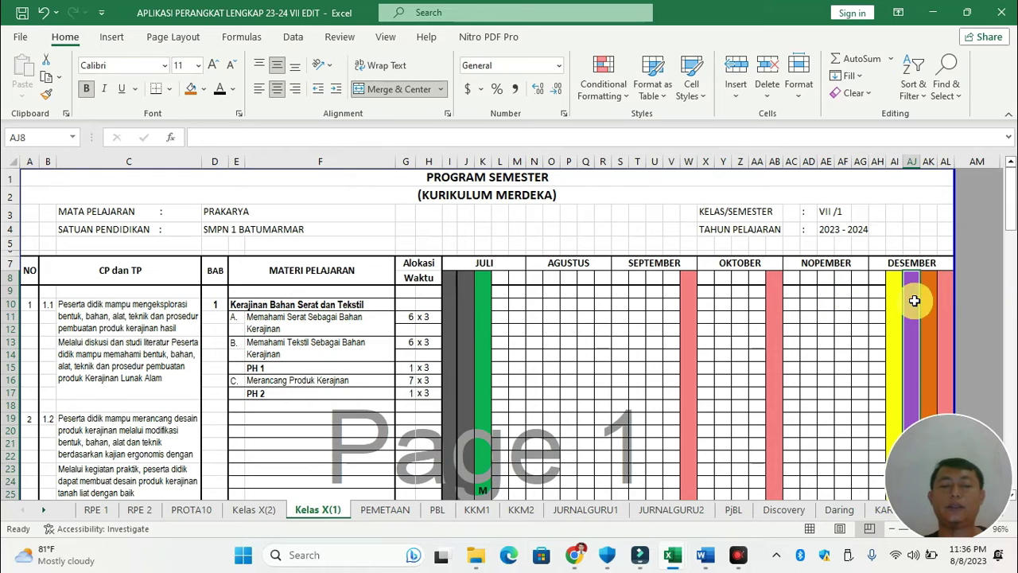
Label December column AJ with CLASS MEETING in black text and fill the column with light blue
{"action": "scroll", "coordinate": [905, 300], "scroll_direction": "down", "scroll_amount": 2}
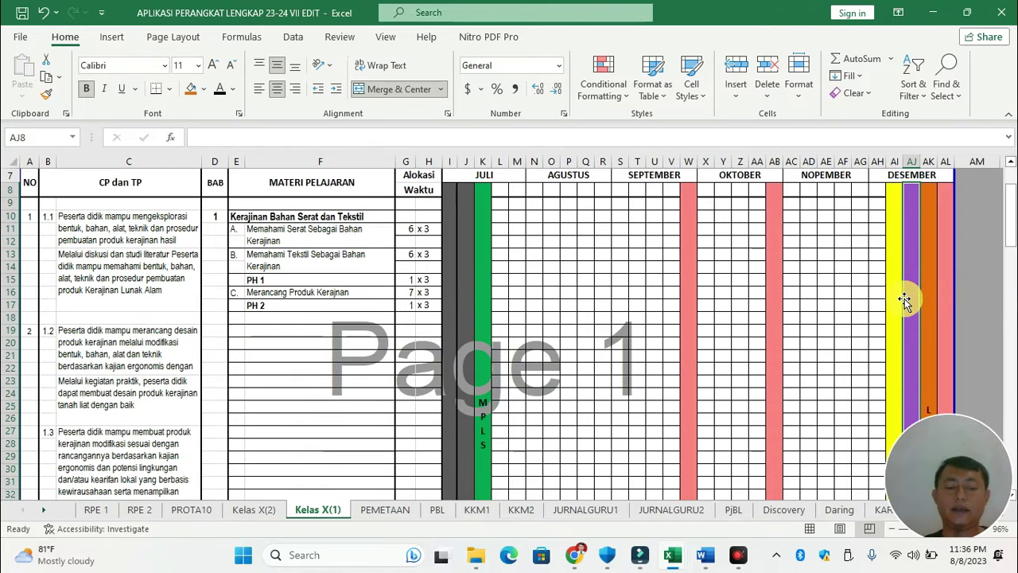
{"action": "left_click", "coordinate": [905, 300]}
{"action": "type", "text": "CLASS"}
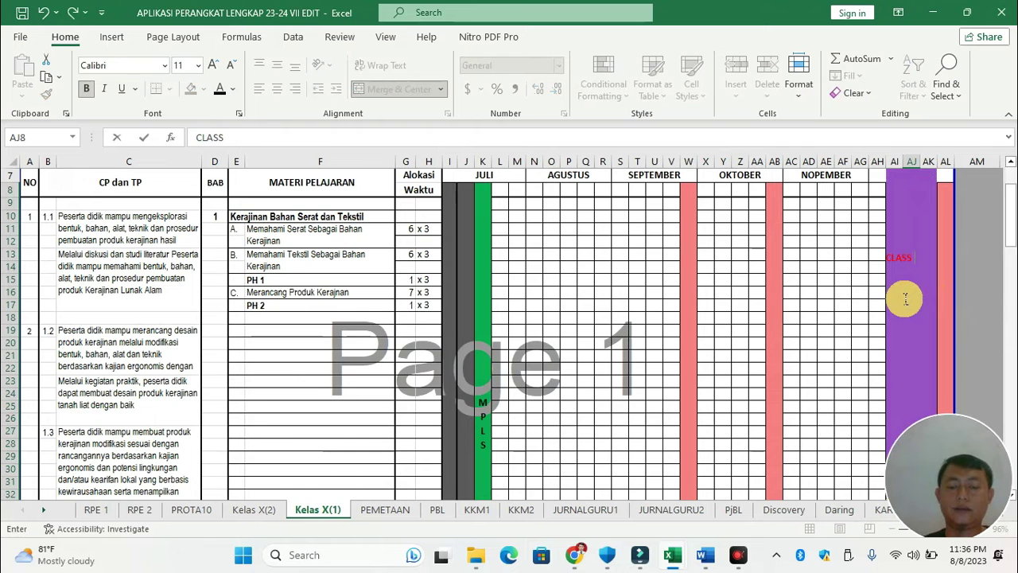
{"action": "type", "text": " MEET"}
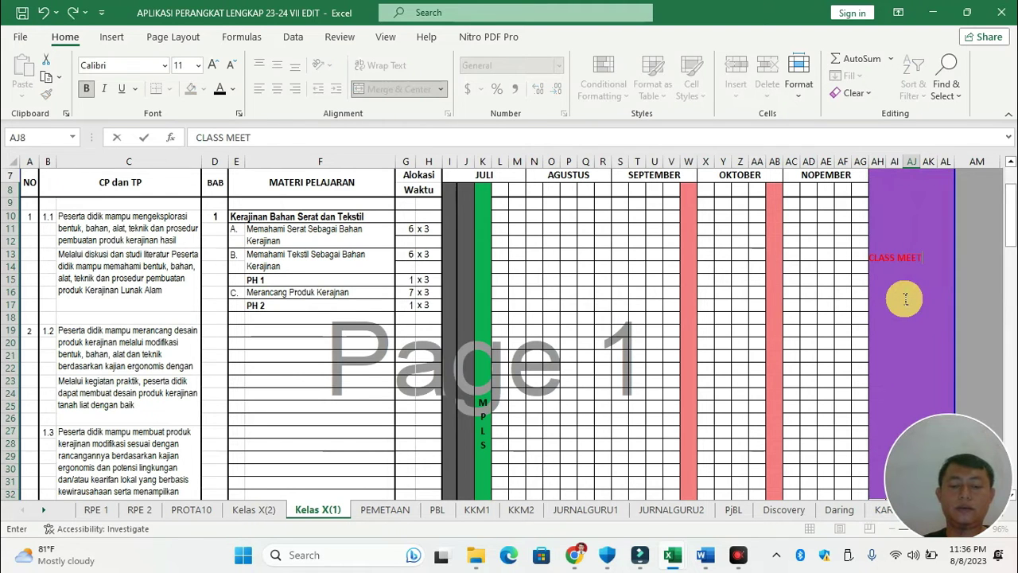
{"action": "key", "text": "Return"}
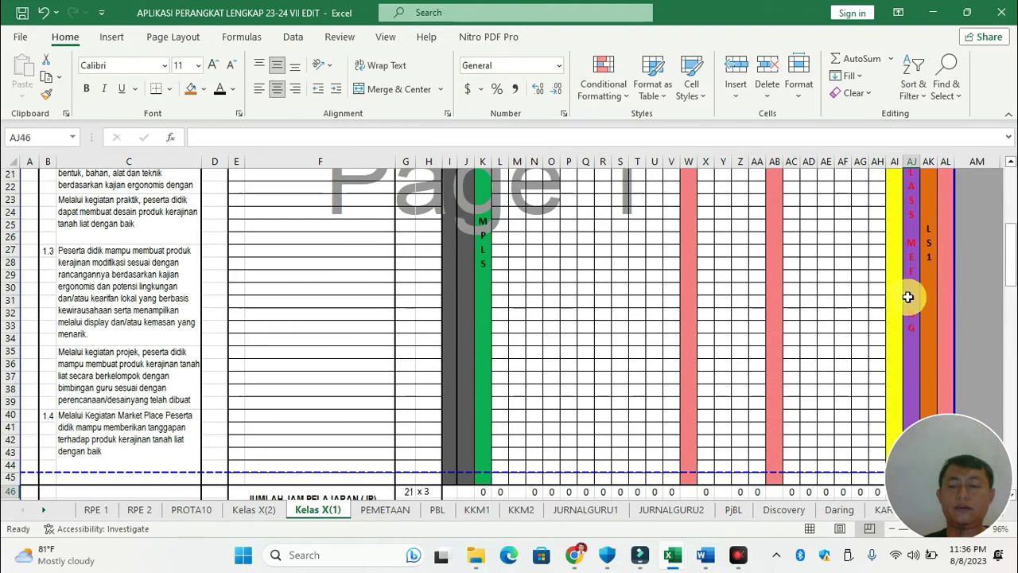
{"action": "left_click", "coordinate": [914, 296]}
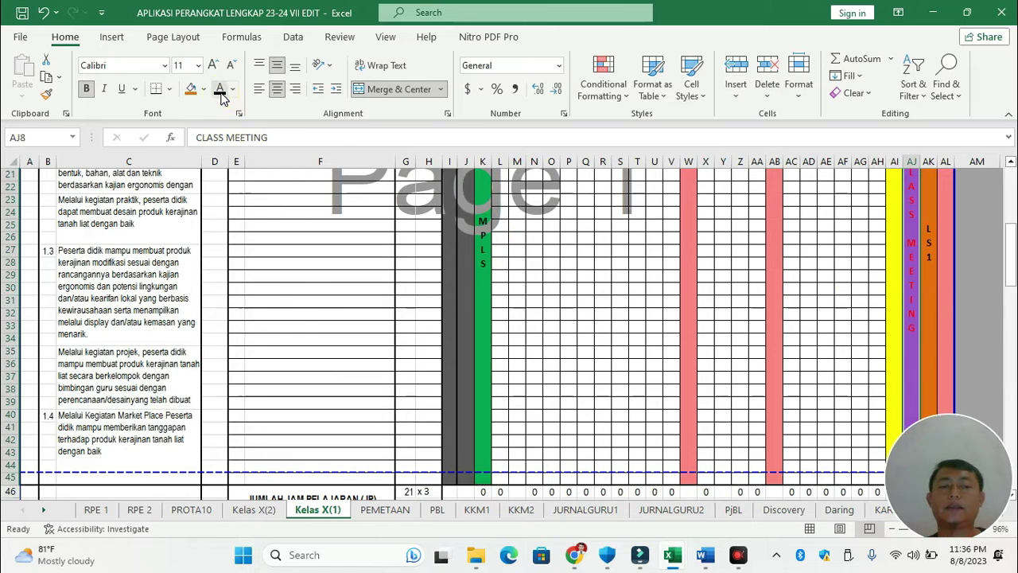
{"action": "scroll", "coordinate": [548, 228], "scroll_direction": "up", "scroll_amount": 7}
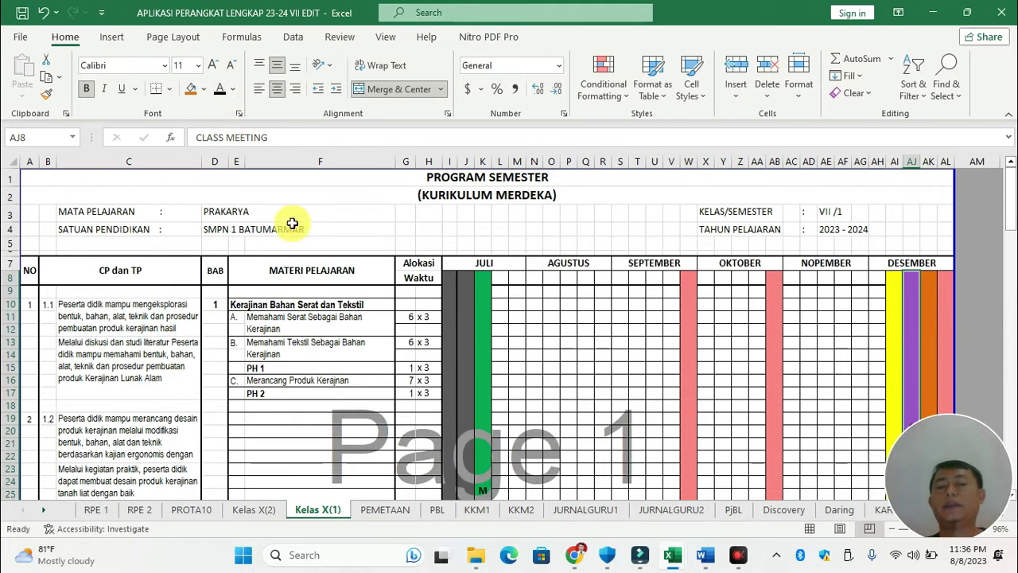
{"action": "left_click", "coordinate": [204, 89]}
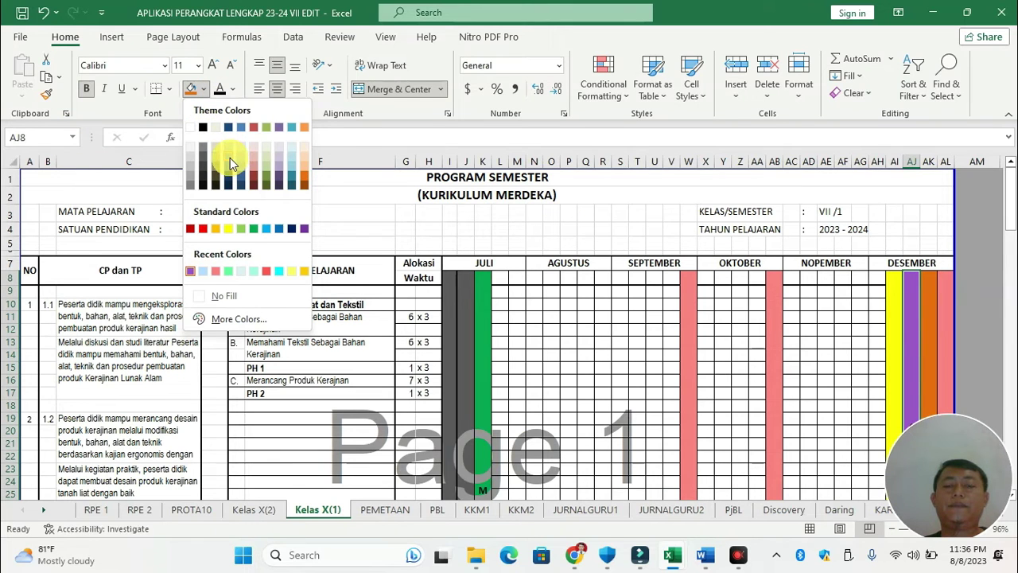
{"action": "left_click", "coordinate": [230, 158]}
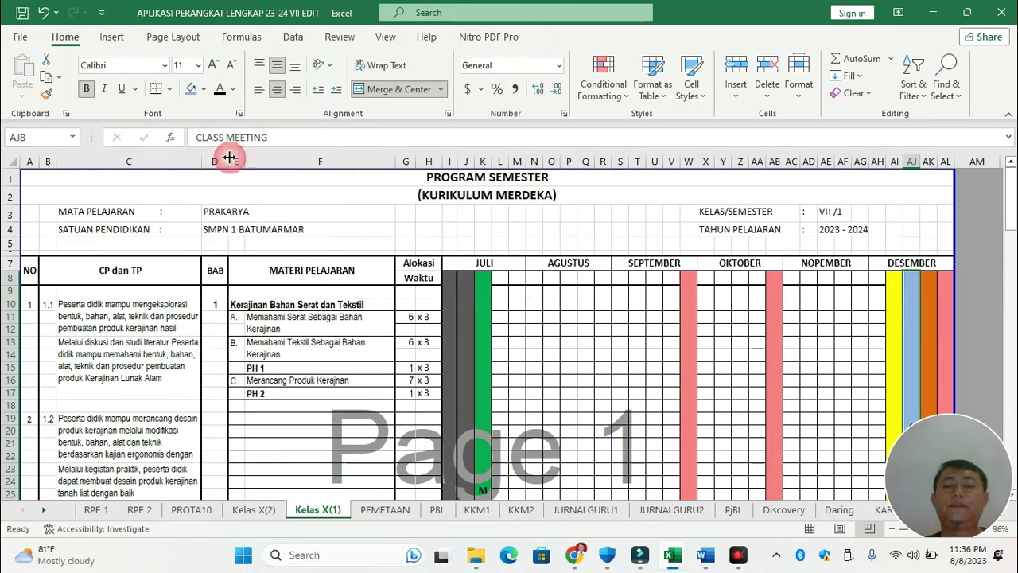
Check the December SAS week in the KALDIK SMPN 1 BATUMARMAR calendar and label the yellow December column AI with SAS
{"action": "left_click", "coordinate": [894, 328]}
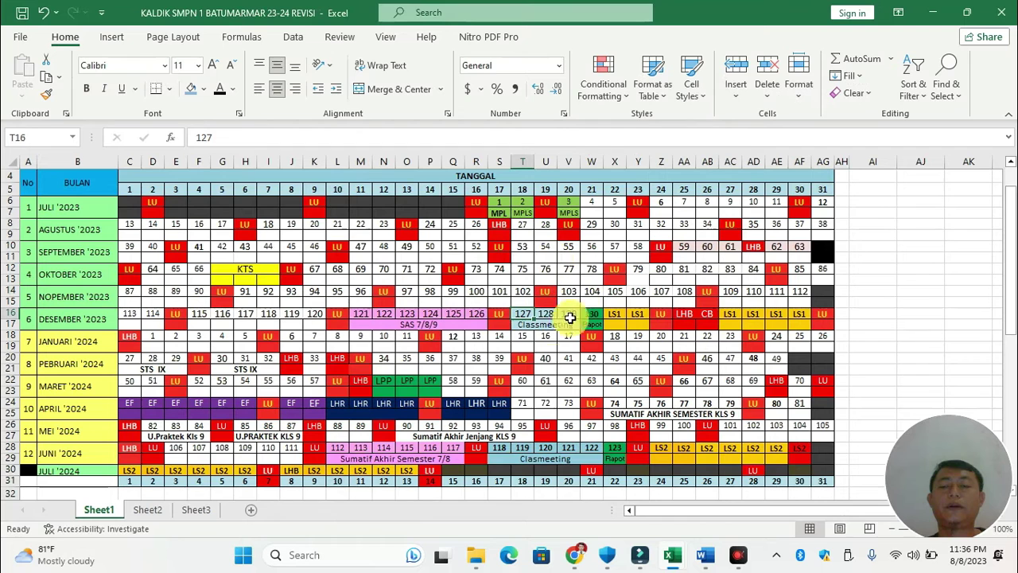
{"action": "left_click", "coordinate": [390, 324]}
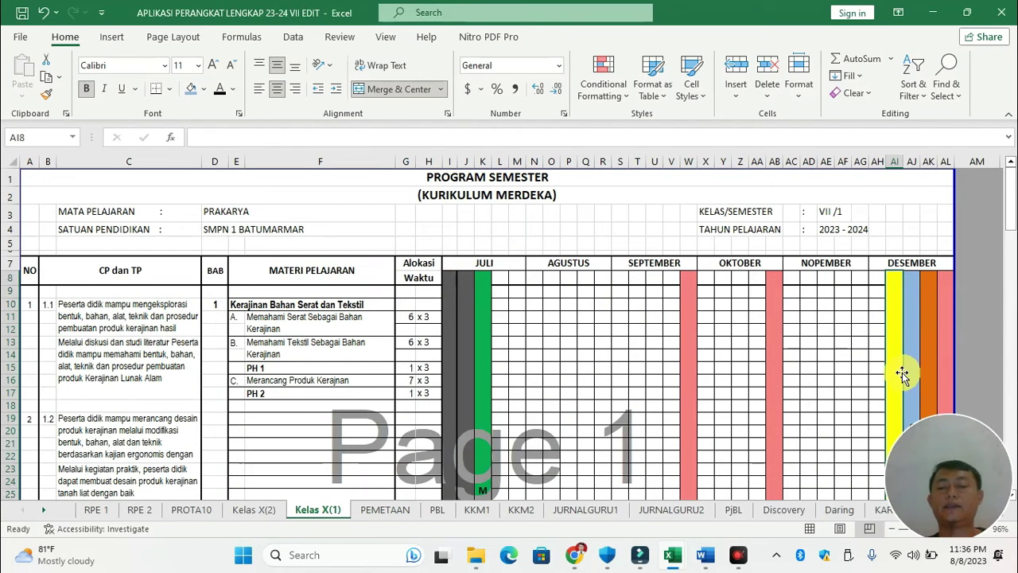
{"action": "type", "text": "SAS"}
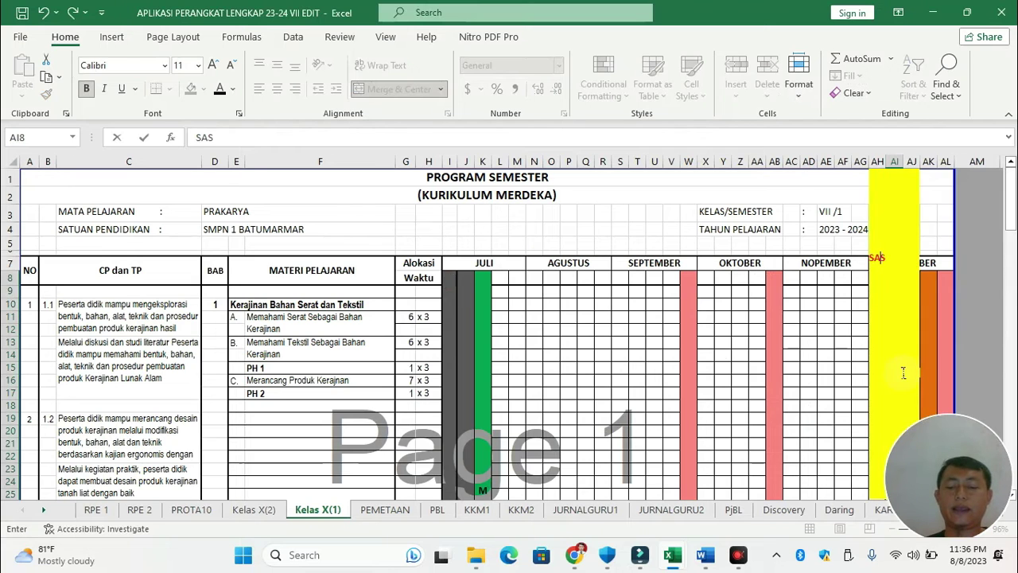
{"action": "key", "text": "Return"}
{"action": "left_click", "coordinate": [897, 319]}
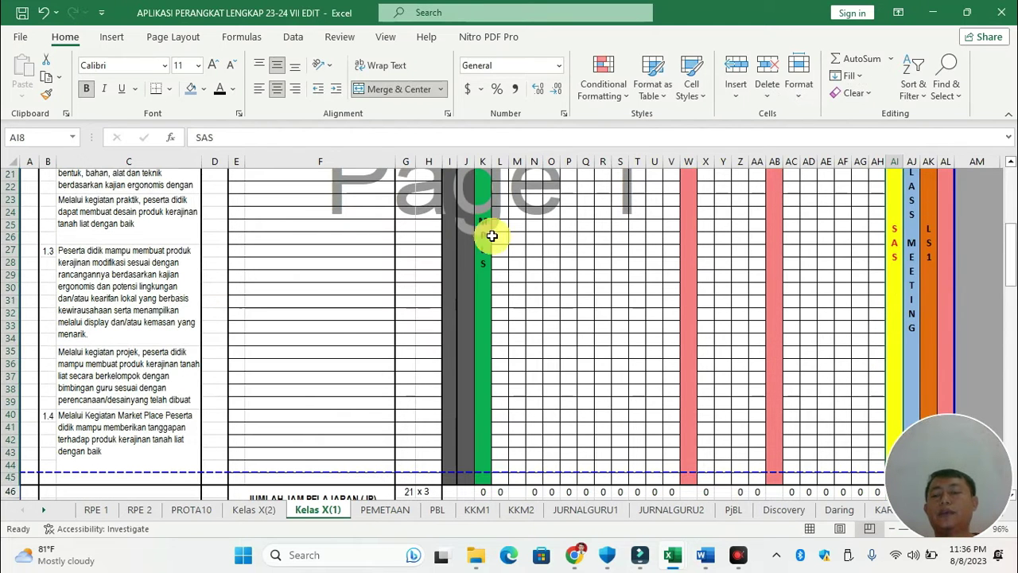
Number the effective weeks 1 to 9 in row 8, from July column L to September column T
{"action": "scroll", "coordinate": [657, 341], "scroll_direction": "up", "scroll_amount": 7}
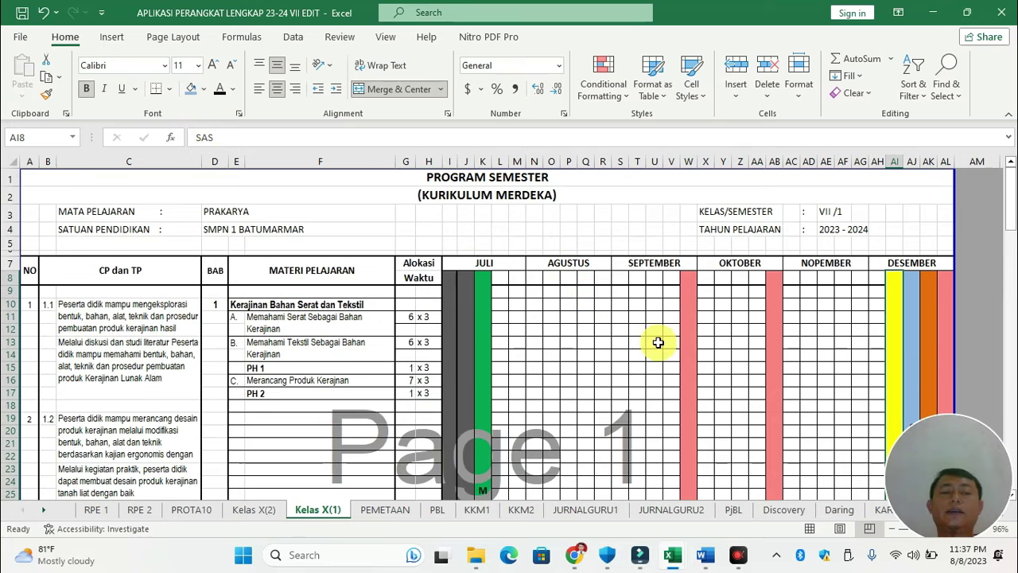
{"action": "scroll", "coordinate": [660, 343], "scroll_direction": "down", "scroll_amount": 3}
{"action": "scroll", "coordinate": [659, 341], "scroll_direction": "up", "scroll_amount": 3}
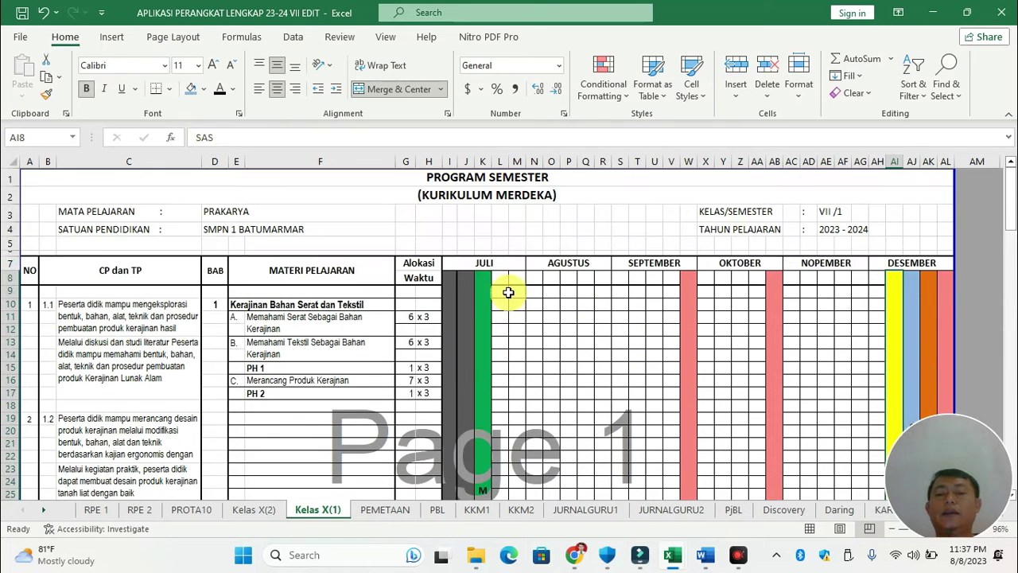
{"action": "left_click", "coordinate": [501, 283]}
{"action": "type", "text": "1"}
{"action": "key", "text": "Right"}
{"action": "type", "text": "2"}
{"action": "key", "text": "Right"}
{"action": "type", "text": "3"}
{"action": "key", "text": "Right"}
{"action": "type", "text": "4"}
{"action": "key", "text": "Right"}
{"action": "type", "text": "5"}
{"action": "key", "text": "Right"}
{"action": "key", "text": "Right"}
{"action": "type", "text": "7"}
{"action": "key", "text": "Right"}
{"action": "type", "text": "8"}
{"action": "key", "text": "Right"}
{"action": "type", "text": "9"}
Paste the week number 10 into the uncoloured row 8 cells U8, V8, X8:AA8 and AC8:AH8
{"action": "left_click", "coordinate": [654, 279]}
{"action": "key", "text": "ctrl+v"}
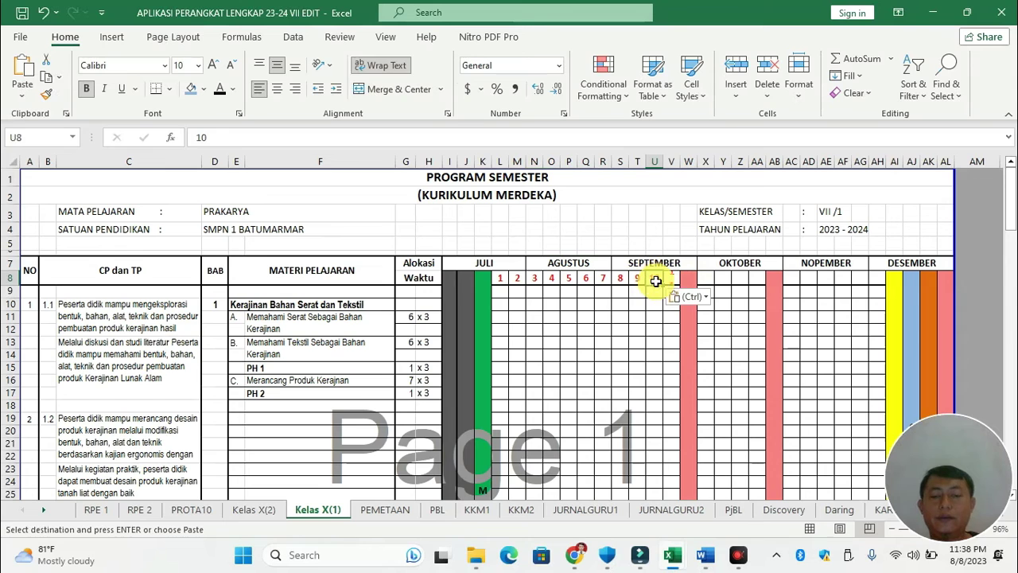
{"action": "left_click", "coordinate": [670, 277]}
{"action": "key", "text": "ctrl+v"}
{"action": "left_click", "coordinate": [688, 278]}
{"action": "key", "text": "ctrl+v"}
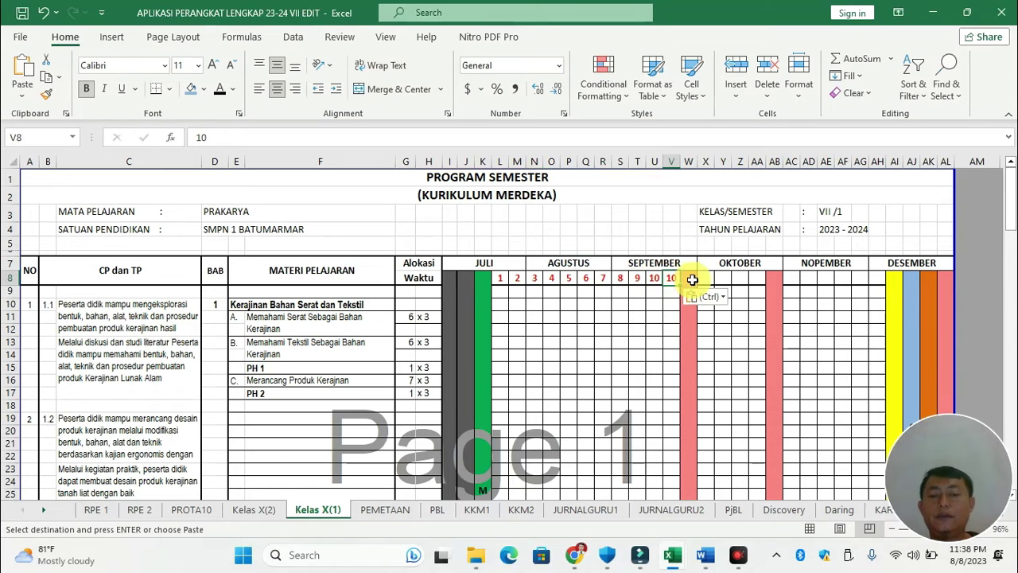
{"action": "left_click_drag", "start_coordinate": [704, 278], "coordinate": [738, 278]}
{"action": "type", "text": "10\t10\t10\t10"}
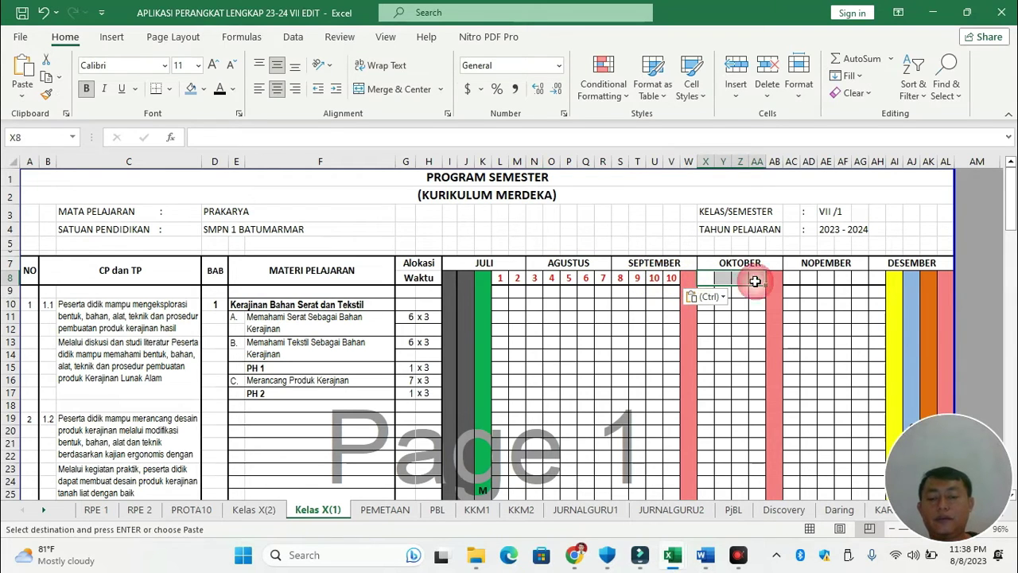
{"action": "left_click_drag", "start_coordinate": [791, 277], "coordinate": [874, 277]}
{"action": "key", "text": "ctrl+v"}
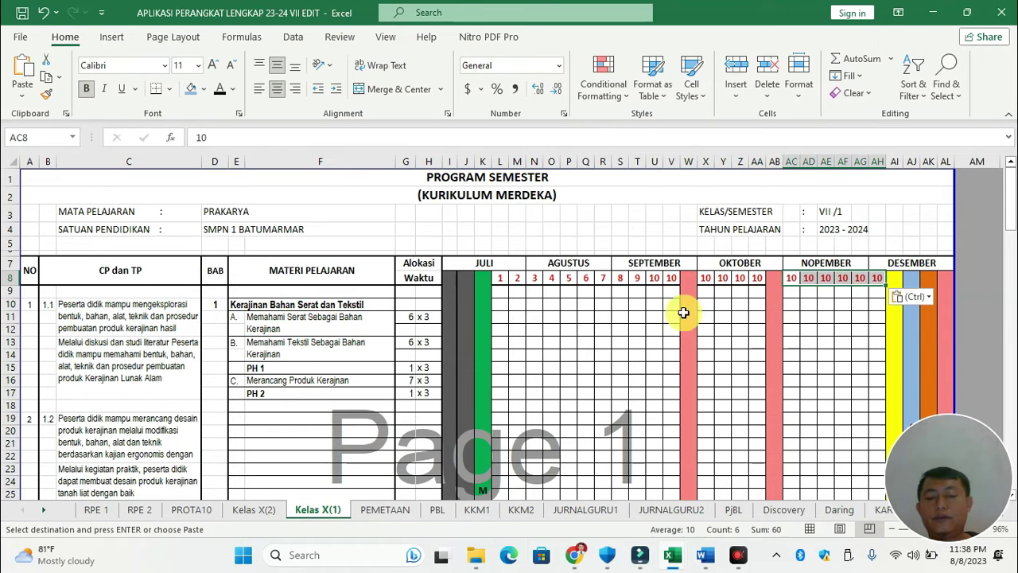
Set the last uncoloured September week in V8 to 11
{"action": "left_click", "coordinate": [672, 278]}
{"action": "type", "text": "11"}
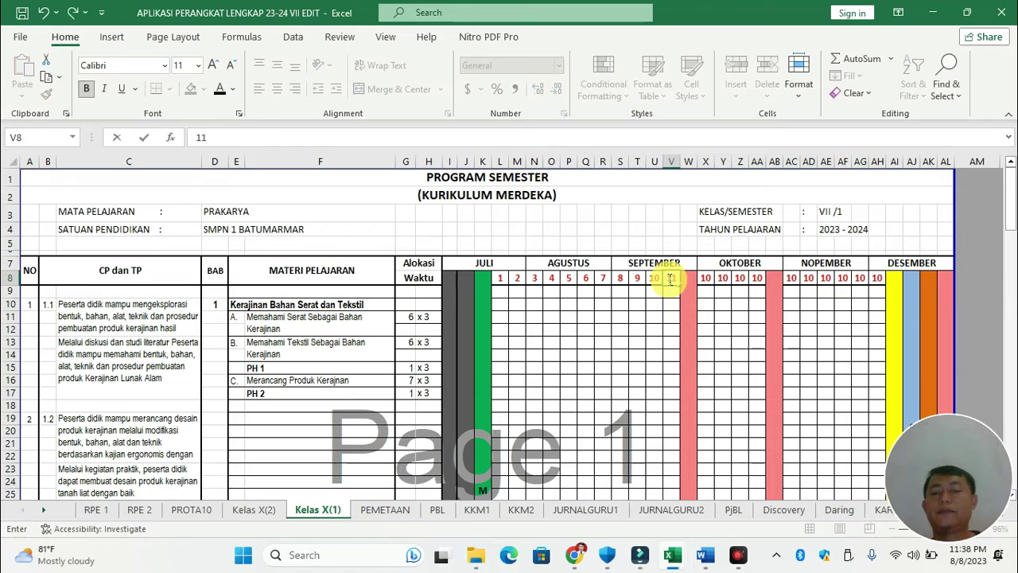
{"action": "key", "text": "Tab"}
{"action": "key", "text": "Tab"}
{"action": "scroll", "coordinate": [668, 279], "scroll_direction": "down", "scroll_amount": 2}
{"action": "scroll", "coordinate": [668, 279], "scroll_direction": "up", "scroll_amount": 2}
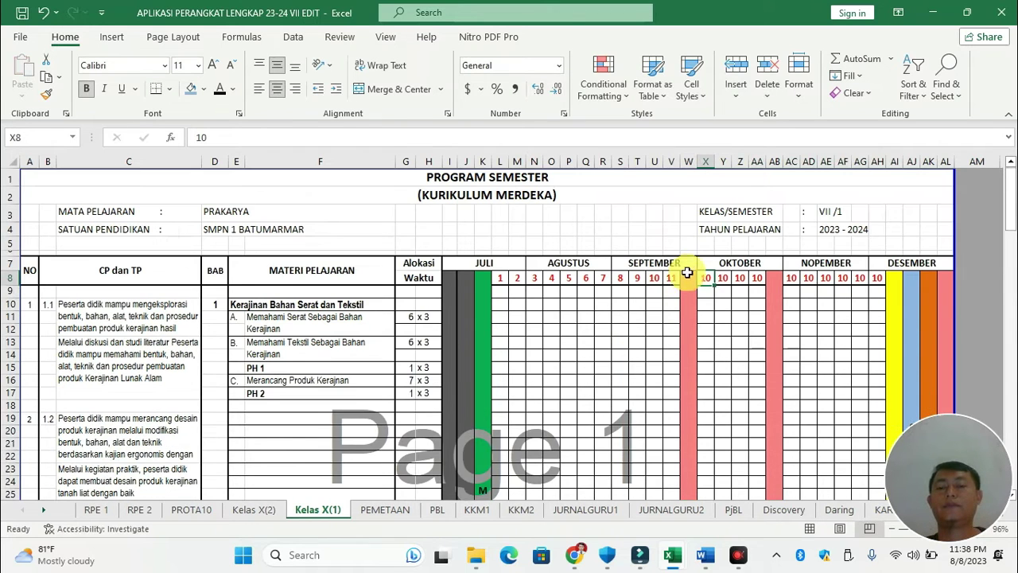
Set the first October week in X8 to 12 and extend it as a series to 15 in AA8
{"action": "type", "text": "12"}
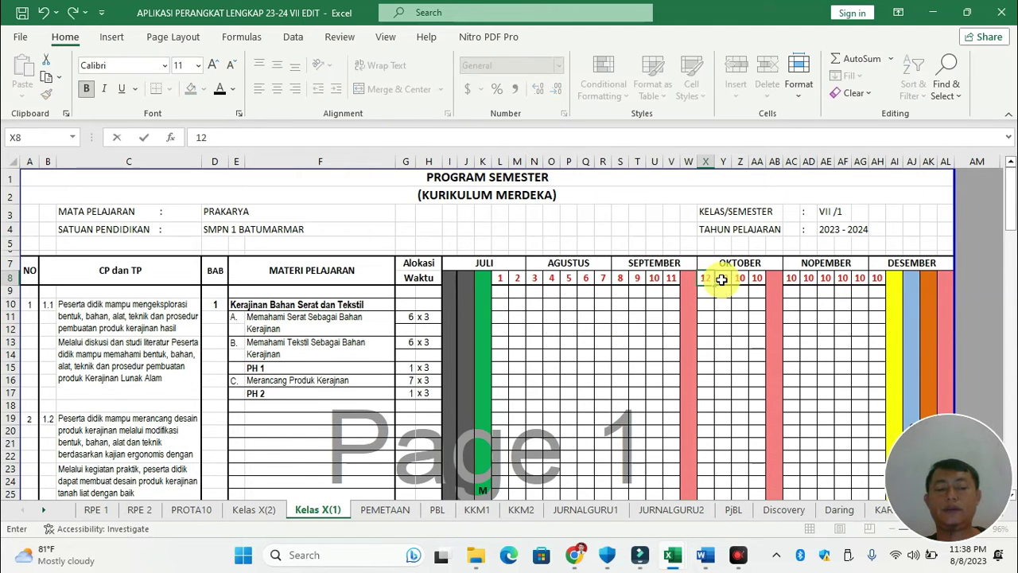
{"action": "left_click", "coordinate": [709, 280]}
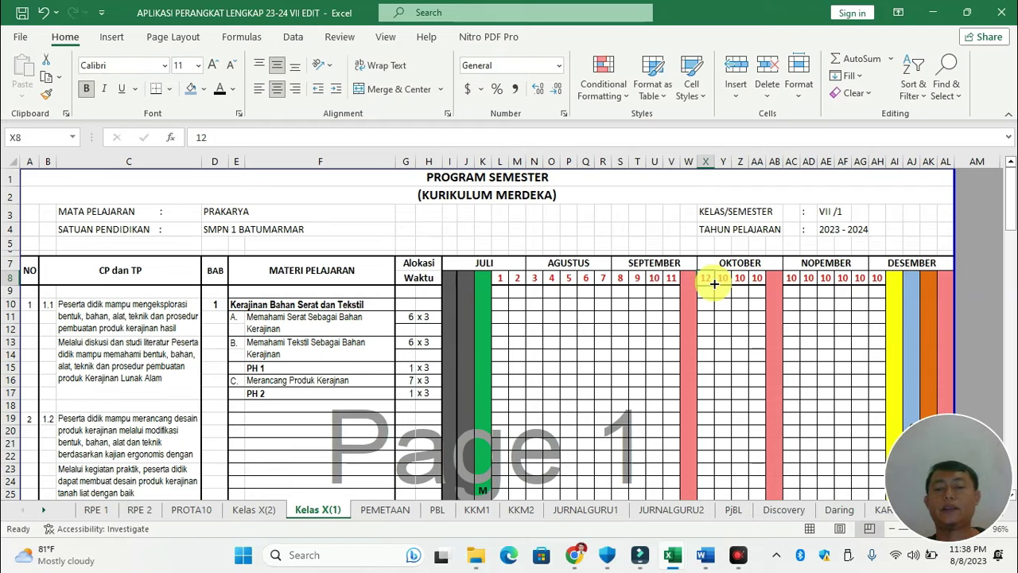
{"action": "left_click_drag", "start_coordinate": [715, 283], "coordinate": [761, 283]}
{"action": "left_click", "coordinate": [776, 294]}
{"action": "left_click", "coordinate": [810, 330]}
Set the first November week in AC8 to 16 and extend it as a series to 21 in AH8
{"action": "left_click", "coordinate": [794, 279]}
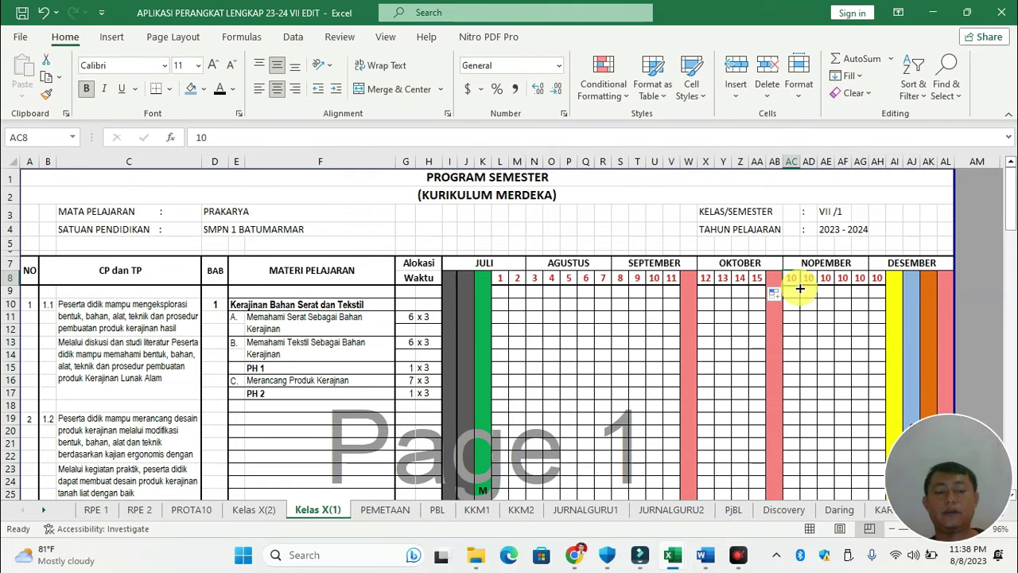
{"action": "type", "text": "1"}
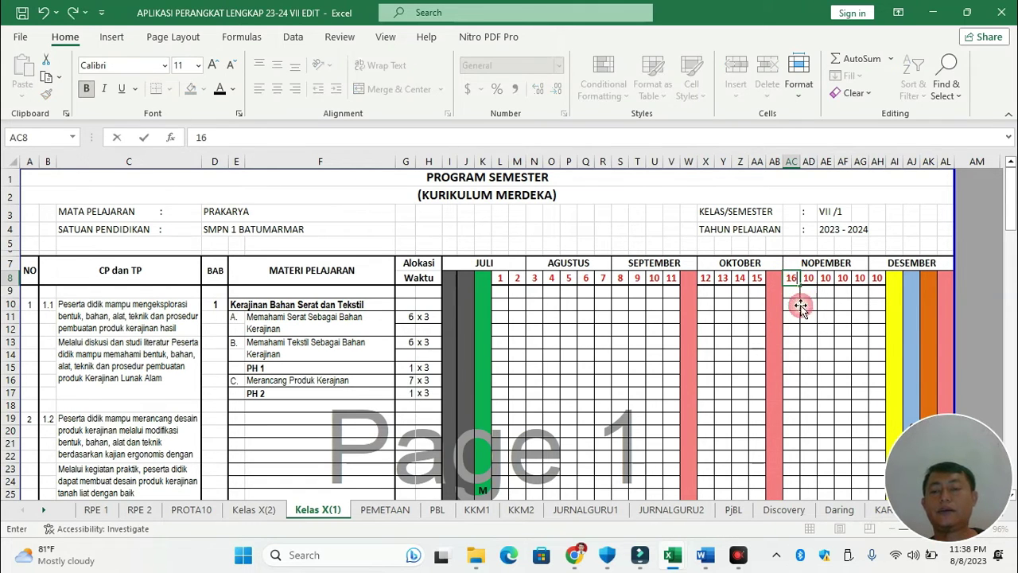
{"action": "left_click", "coordinate": [795, 283]}
{"action": "left_click_drag", "start_coordinate": [800, 284], "coordinate": [881, 283]}
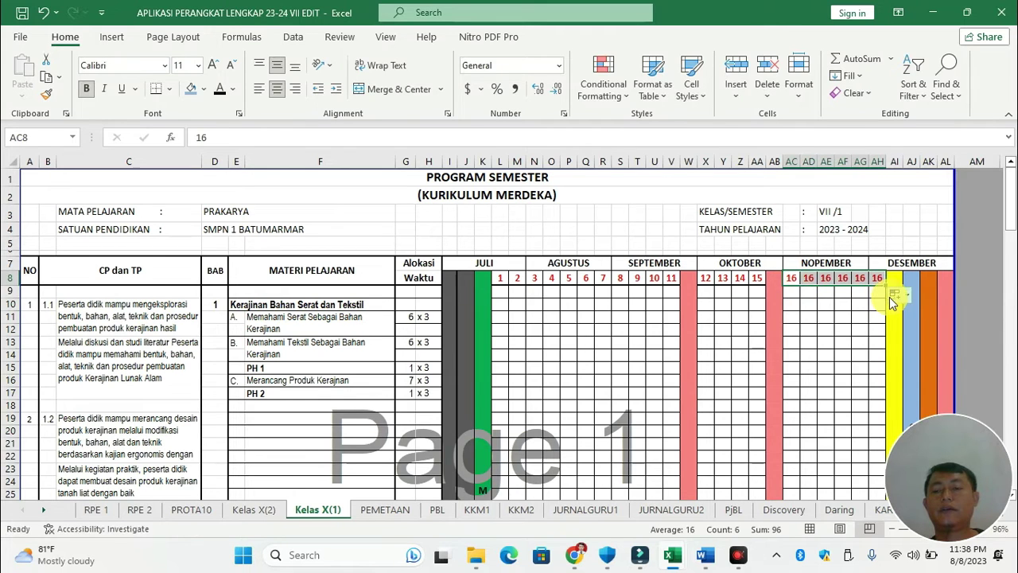
{"action": "left_click", "coordinate": [894, 297]}
{"action": "left_click", "coordinate": [894, 331]}
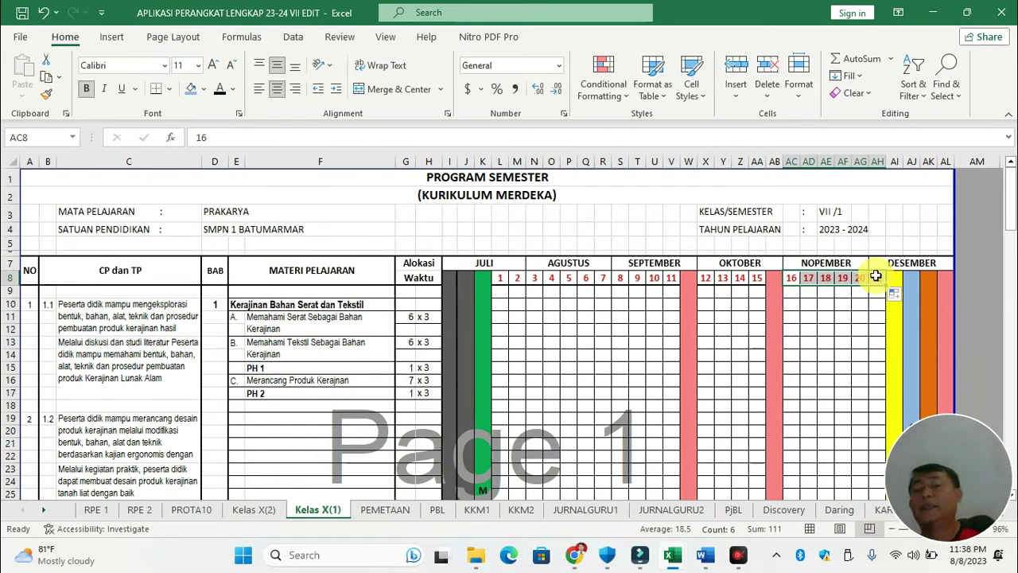
{"action": "left_click", "coordinate": [881, 281]}
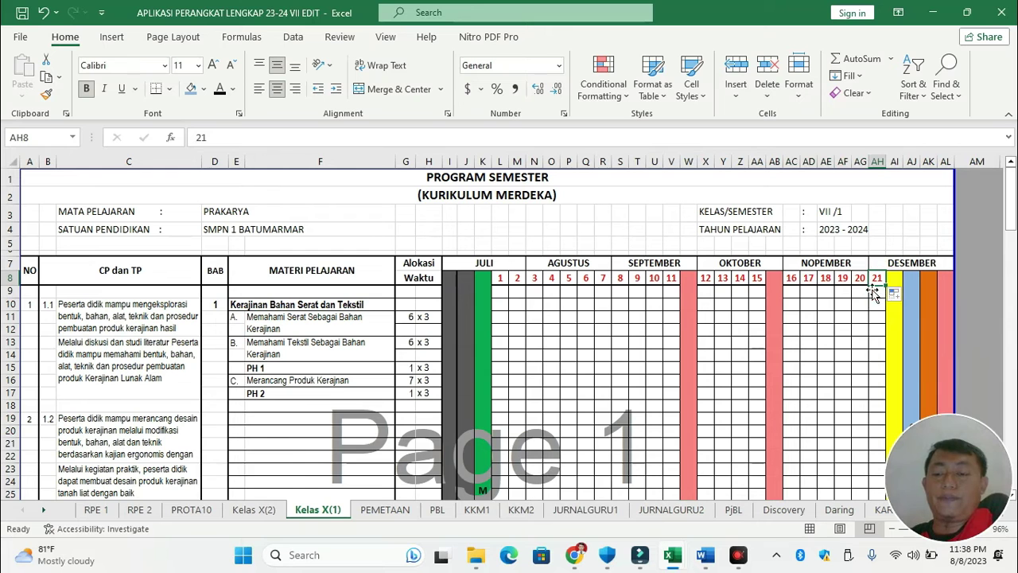
Check the total of effective weeks and each listed non-effective week on the RPE 1 sheet
{"action": "left_click", "coordinate": [94, 509]}
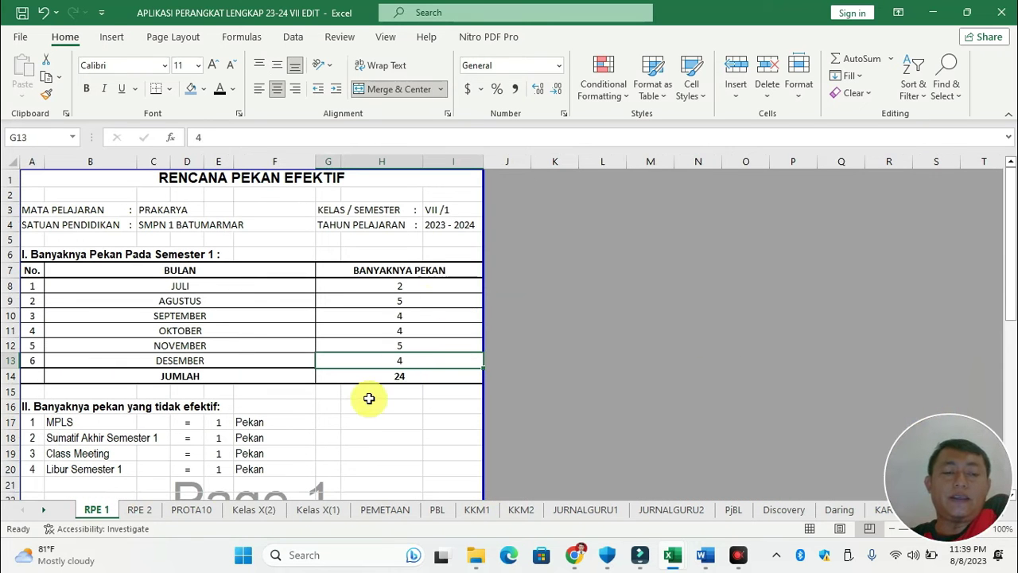
{"action": "scroll", "coordinate": [368, 400], "scroll_direction": "down", "scroll_amount": 3}
{"action": "scroll", "coordinate": [368, 400], "scroll_direction": "down", "scroll_amount": 5}
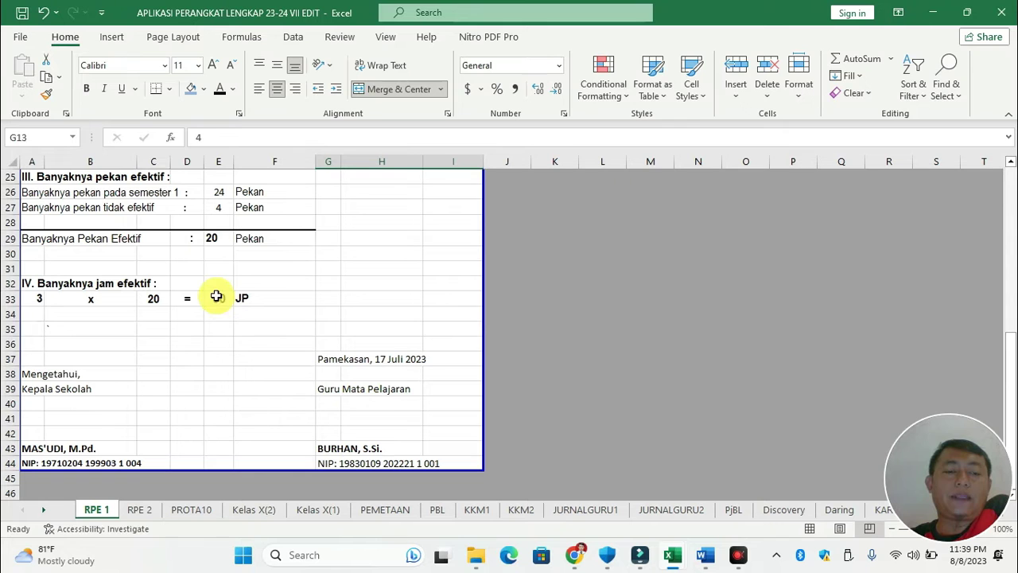
{"action": "left_click", "coordinate": [210, 243]}
{"action": "scroll", "coordinate": [223, 245], "scroll_direction": "up", "scroll_amount": 3}
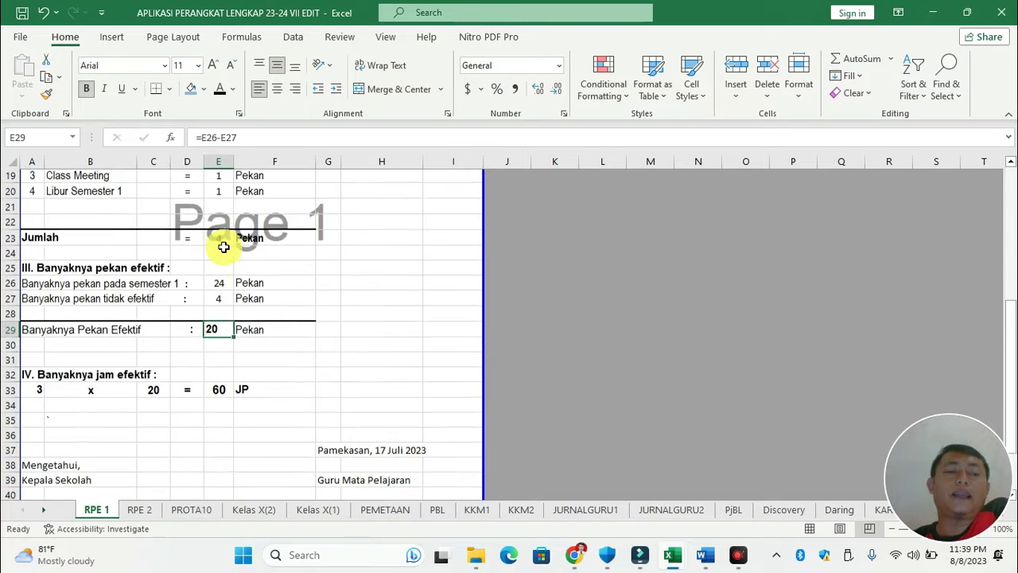
{"action": "scroll", "coordinate": [221, 246], "scroll_direction": "up", "scroll_amount": 1}
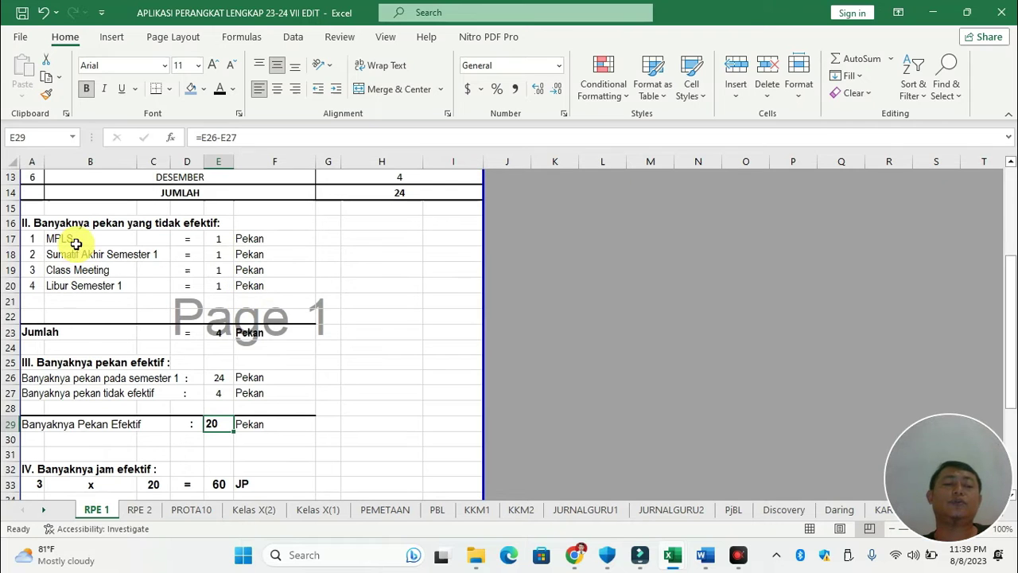
{"action": "left_click", "coordinate": [217, 238]}
{"action": "left_click", "coordinate": [218, 254]}
{"action": "left_click", "coordinate": [218, 270]}
{"action": "left_click", "coordinate": [221, 300]}
{"action": "left_click", "coordinate": [227, 281]}
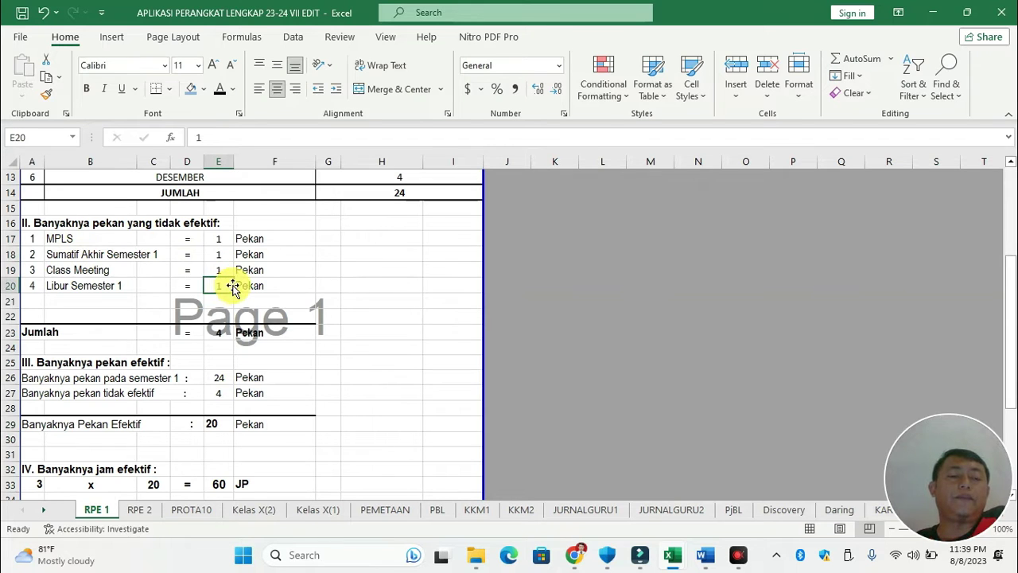
Review the number of weeks per month in the semester 1 table of the RPE 1 sheet
{"action": "scroll", "coordinate": [231, 286], "scroll_direction": "up", "scroll_amount": 4}
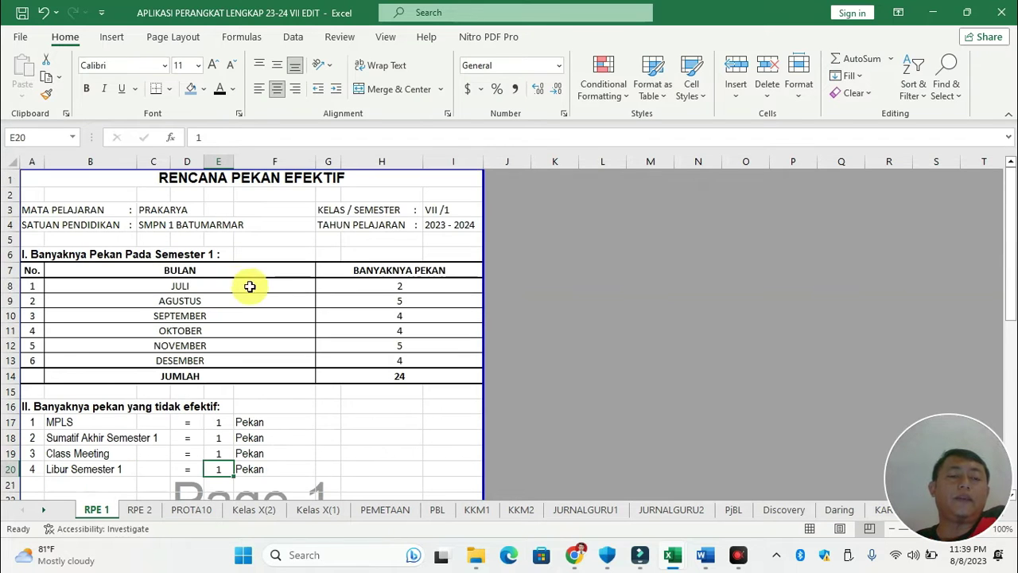
{"action": "left_click", "coordinate": [413, 288]}
{"action": "left_click", "coordinate": [414, 302]}
{"action": "left_click", "coordinate": [413, 319]}
{"action": "left_click", "coordinate": [411, 330]}
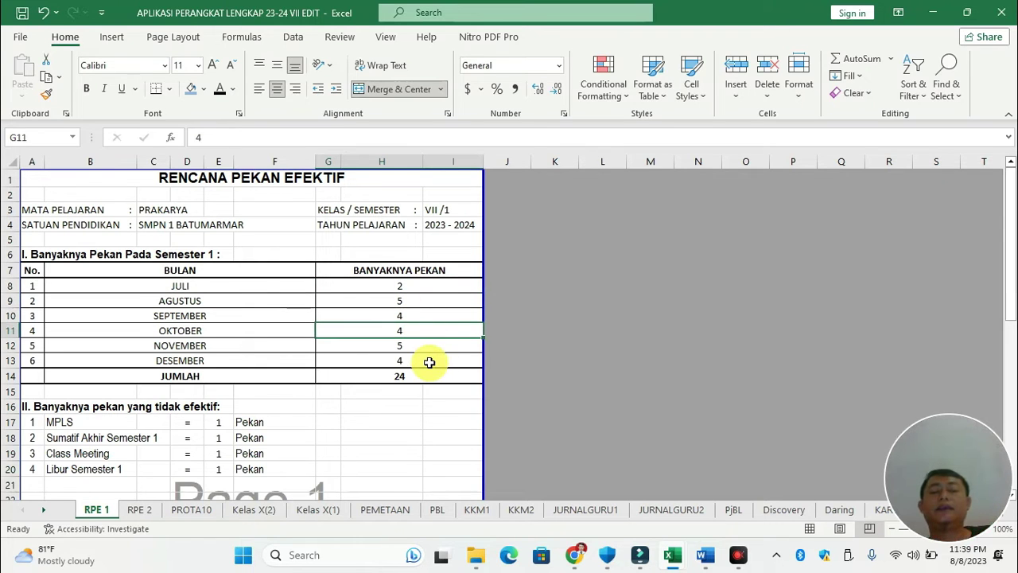
{"action": "left_click", "coordinate": [406, 287]}
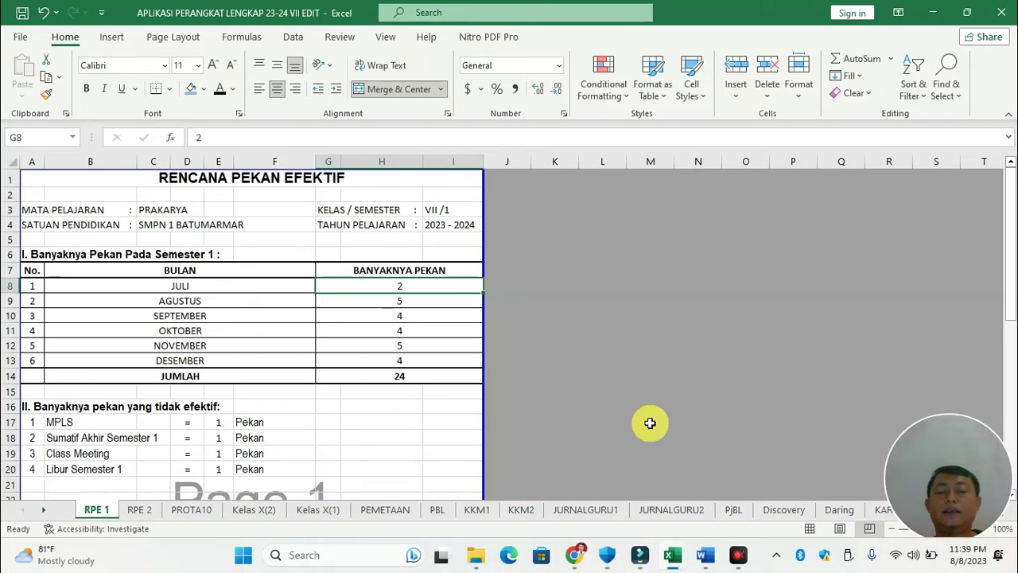
Return to the Kelas X(1) sheet and compare July's coloured columns with its numbered weeks
{"action": "left_click", "coordinate": [310, 513]}
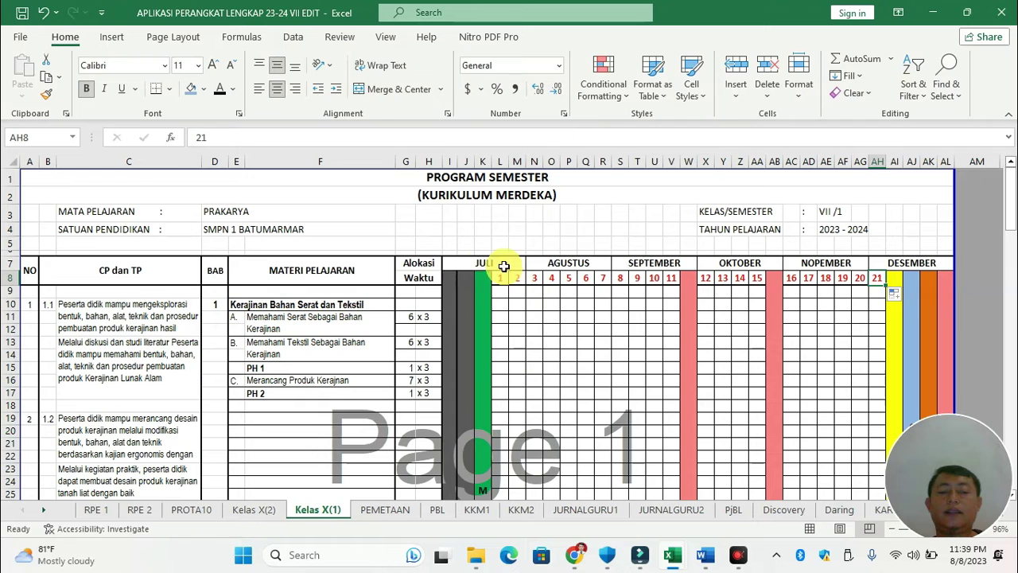
{"action": "left_click", "coordinate": [449, 264]}
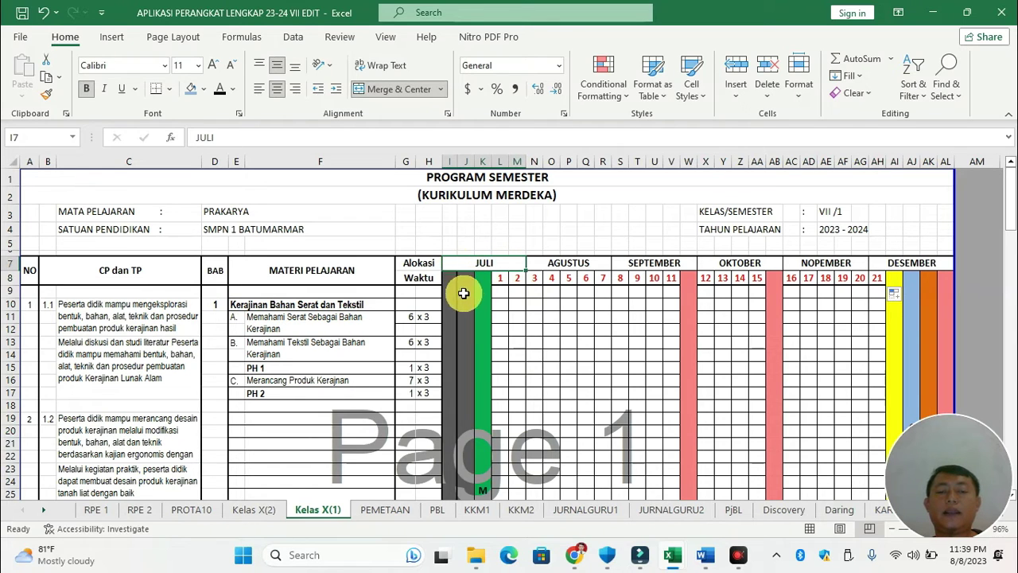
{"action": "left_click", "coordinate": [451, 296]}
{"action": "left_click", "coordinate": [460, 300]}
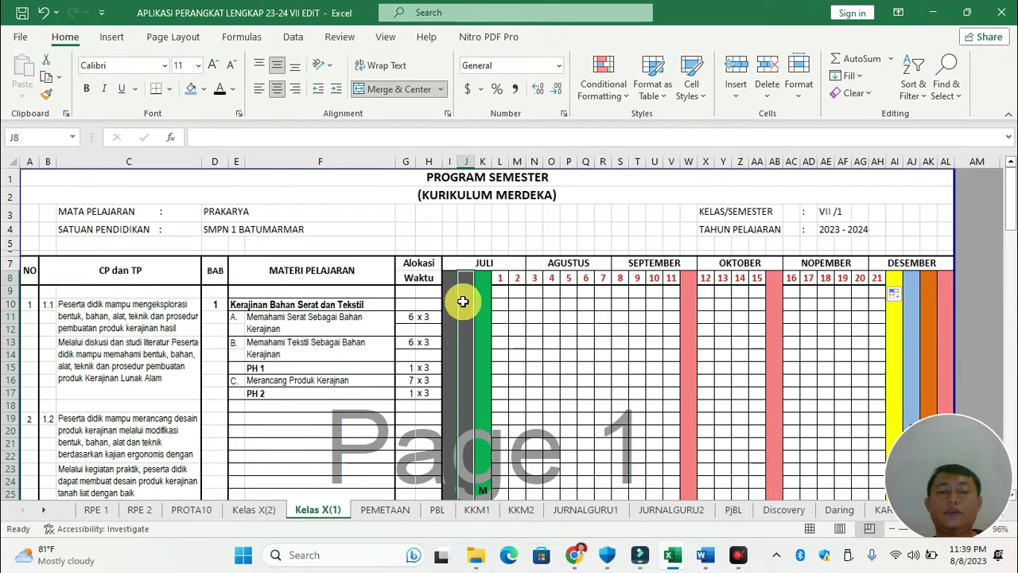
{"action": "left_click", "coordinate": [487, 305]}
{"action": "left_click", "coordinate": [518, 291]}
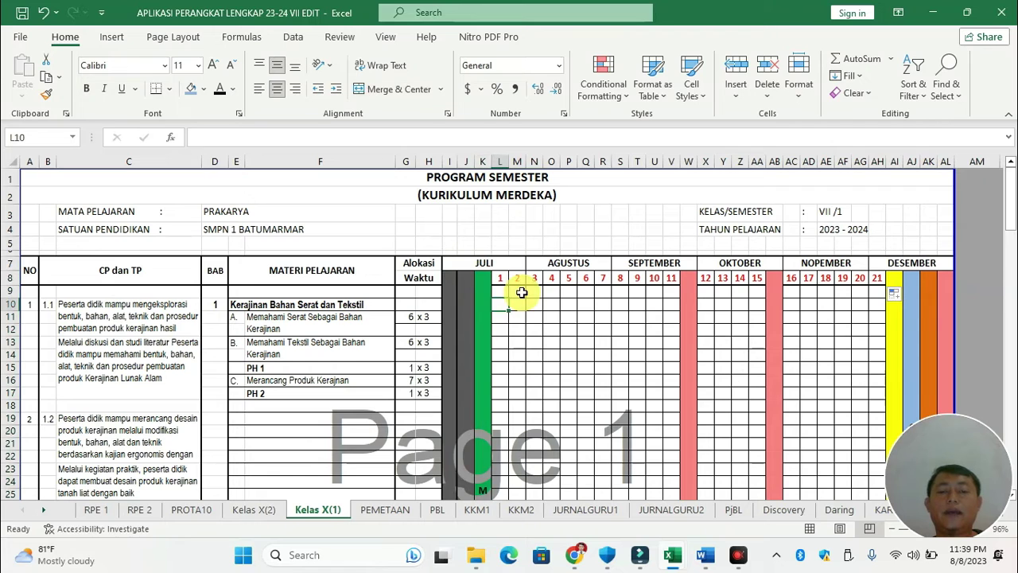
{"action": "left_click", "coordinate": [500, 280]}
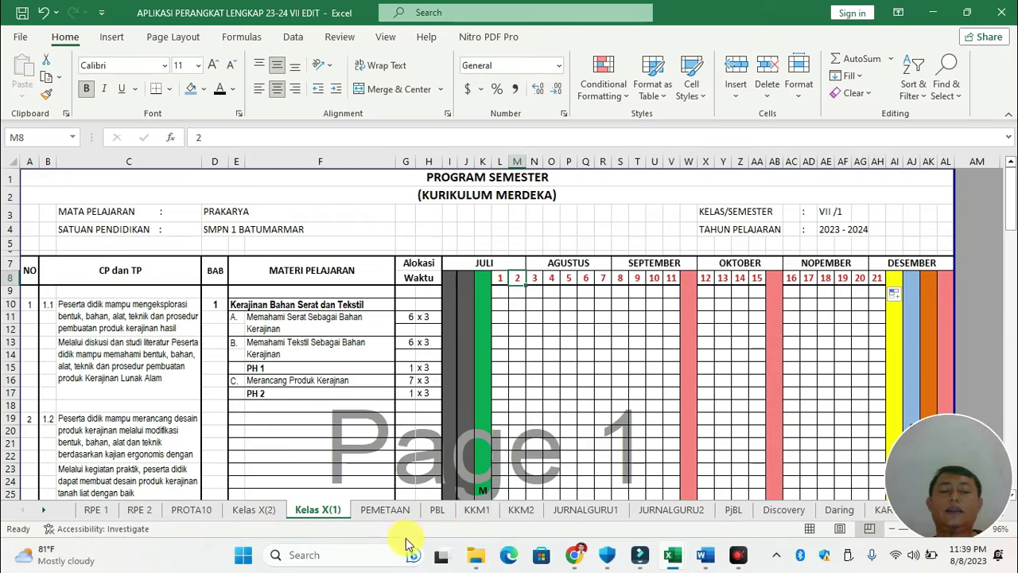
Switch to the KALDIK SMPN 1 BATUMARMAR 23-24 REVISI workbook and examine the July 2023 dates week by week
{"action": "left_click", "coordinate": [476, 559]}
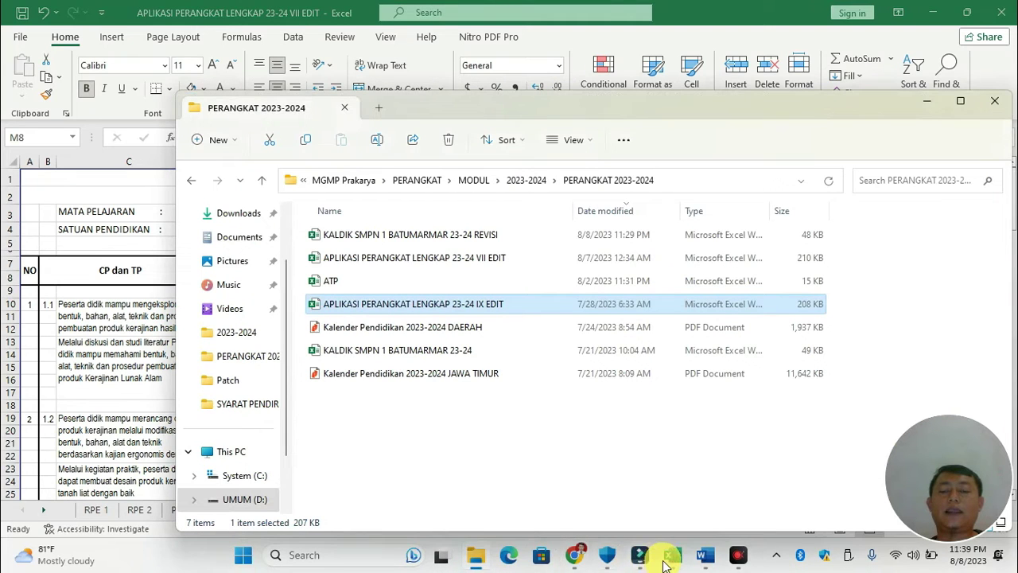
{"action": "mouse_move", "coordinate": [669, 558]}
{"action": "left_click", "coordinate": [677, 487]}
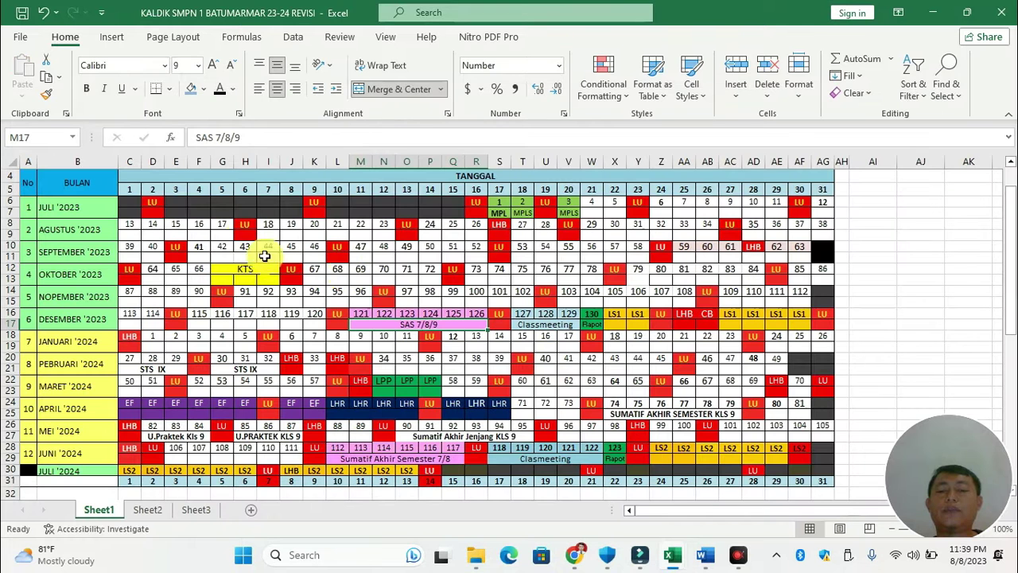
{"action": "left_click_drag", "start_coordinate": [176, 211], "coordinate": [432, 211]}
{"action": "left_click_drag", "start_coordinate": [499, 214], "coordinate": [777, 211]}
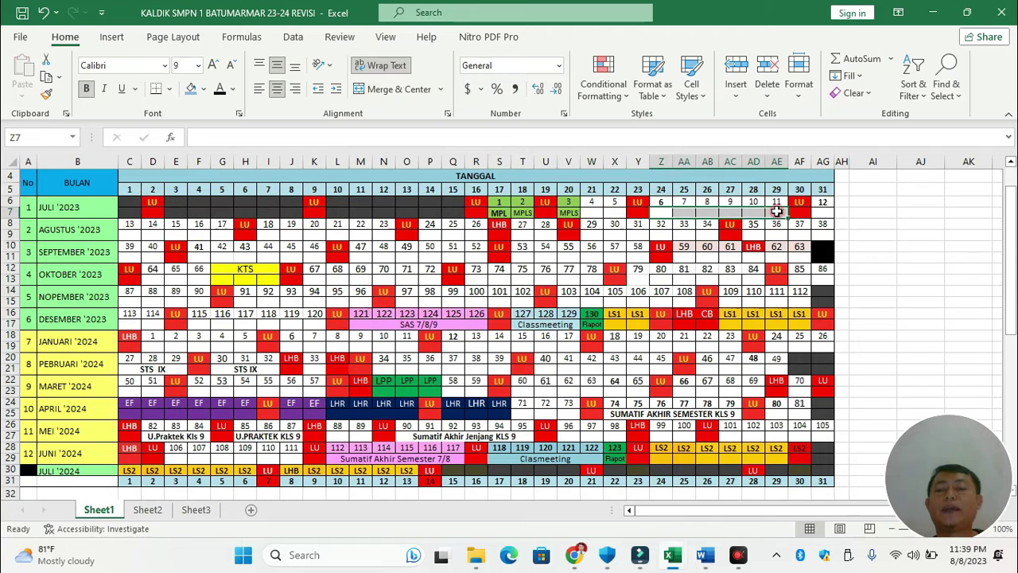
Close the APLIKASI PERANGKAT LENGKAP 23-24 IX EDIT workbook and switch to the VII EDIT workbook's Kelas X(1) sheet
{"action": "mouse_move", "coordinate": [677, 552]}
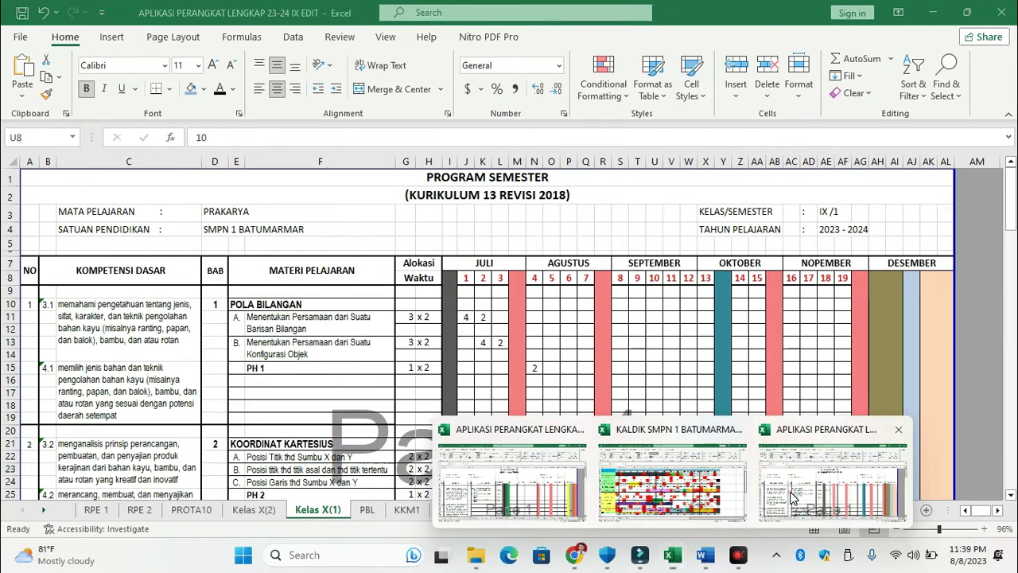
{"action": "left_click", "coordinate": [790, 491]}
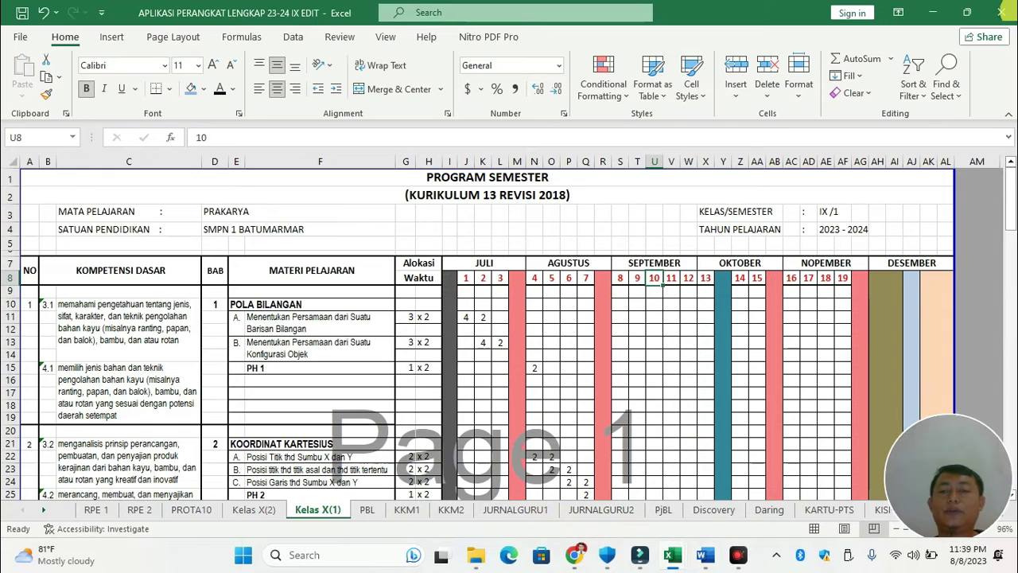
{"action": "left_click", "coordinate": [1002, 20]}
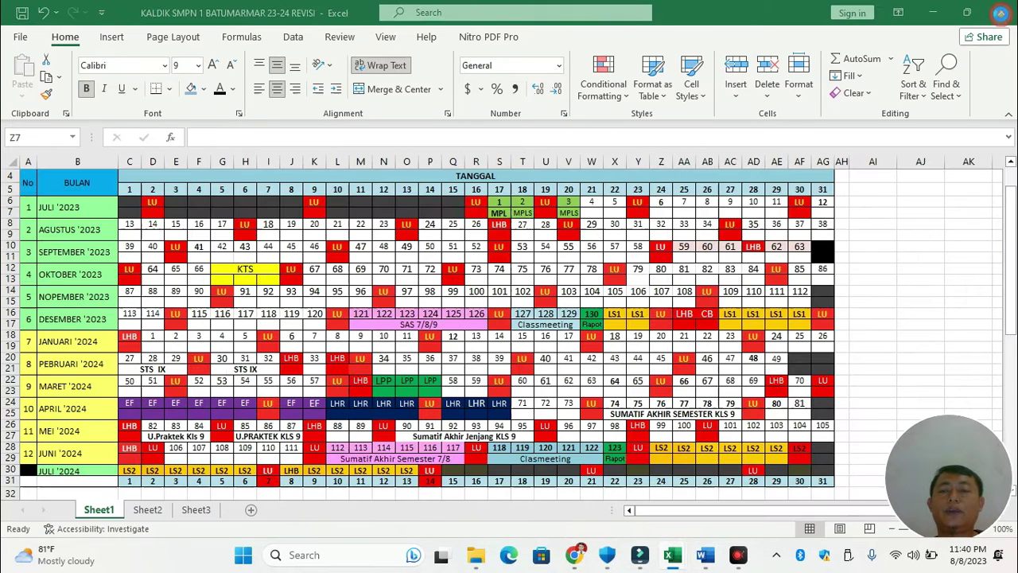
{"action": "mouse_move", "coordinate": [686, 559]}
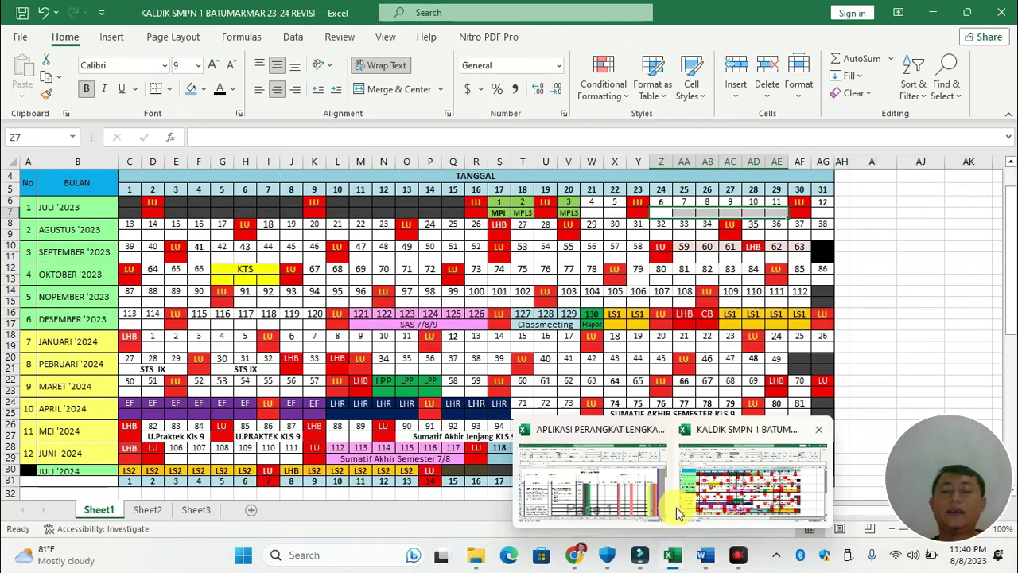
{"action": "left_click", "coordinate": [634, 489]}
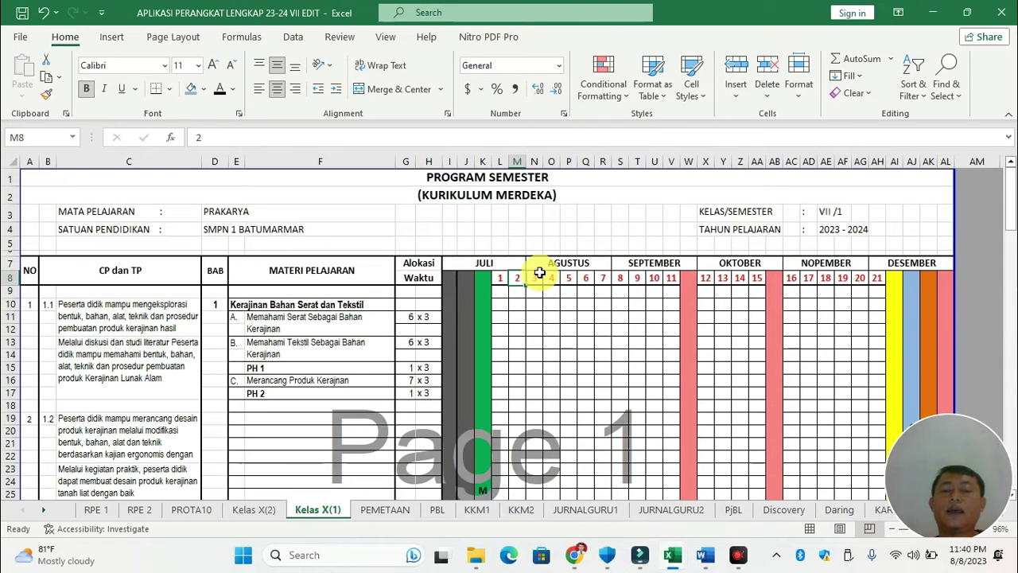
Copy September's red non-effective week column (W) onto July's last week column (M)
{"action": "left_click", "coordinate": [690, 278]}
{"action": "right_click", "coordinate": [690, 279]}
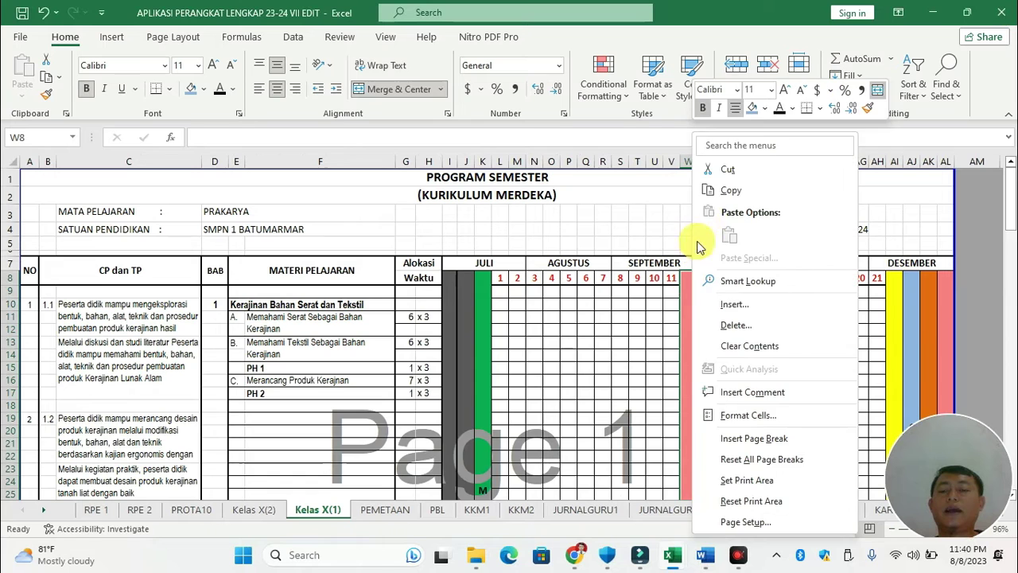
{"action": "left_click", "coordinate": [716, 190]}
{"action": "right_click", "coordinate": [522, 279]}
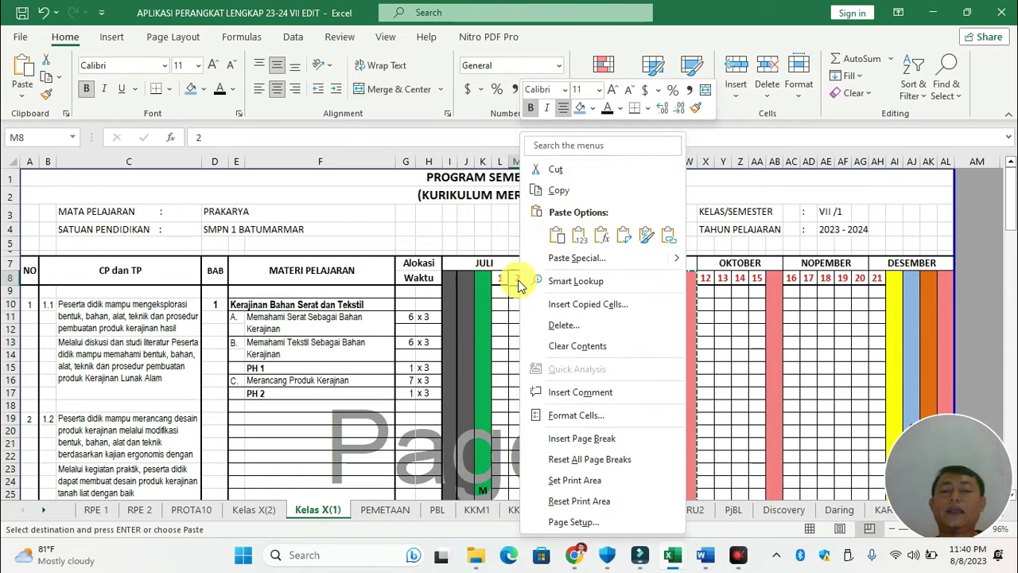
{"action": "left_click", "coordinate": [566, 241]}
{"action": "left_click", "coordinate": [556, 327]}
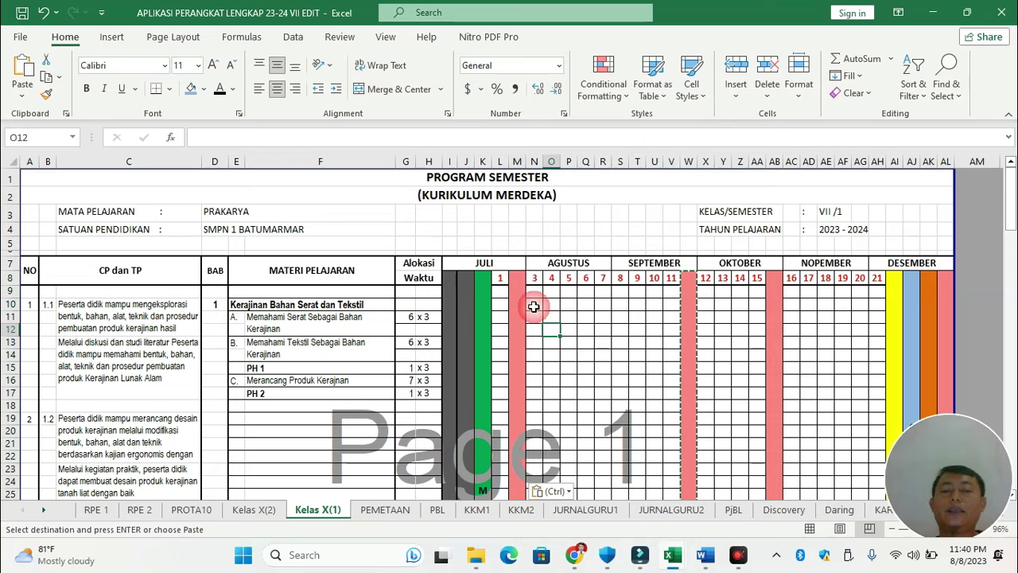
Renumber the August and September effective weeks as a series starting at 2 in N8 and running through V8
{"action": "left_click", "coordinate": [499, 278]}
{"action": "left_click", "coordinate": [539, 278]}
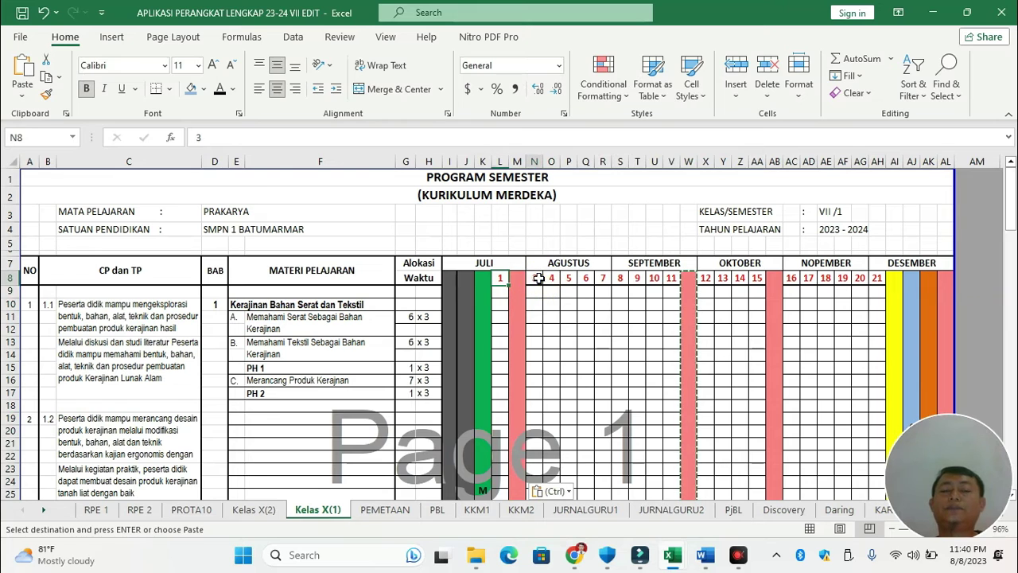
{"action": "type", "text": "2"}
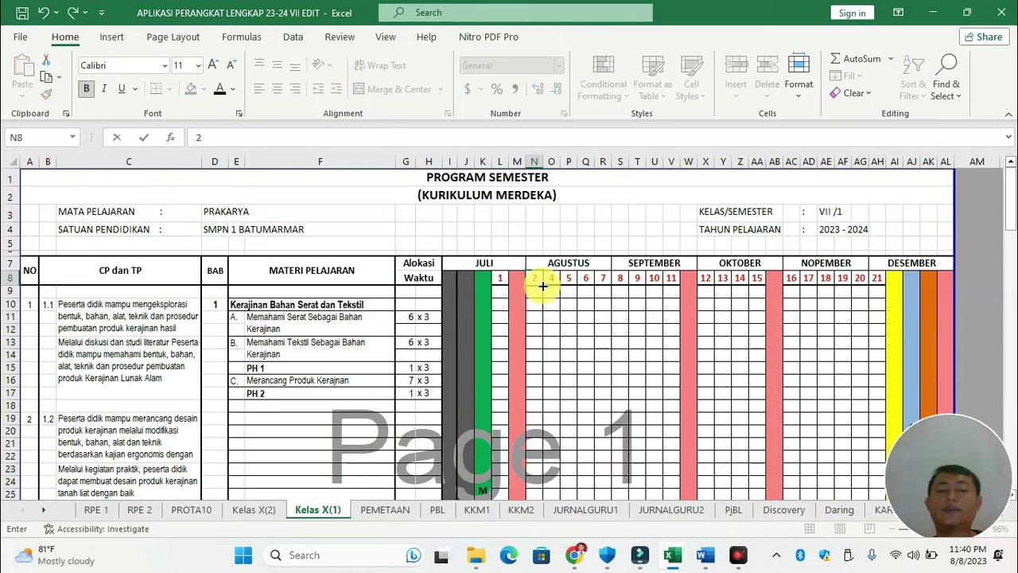
{"action": "left_click_drag", "start_coordinate": [542, 285], "coordinate": [603, 284]}
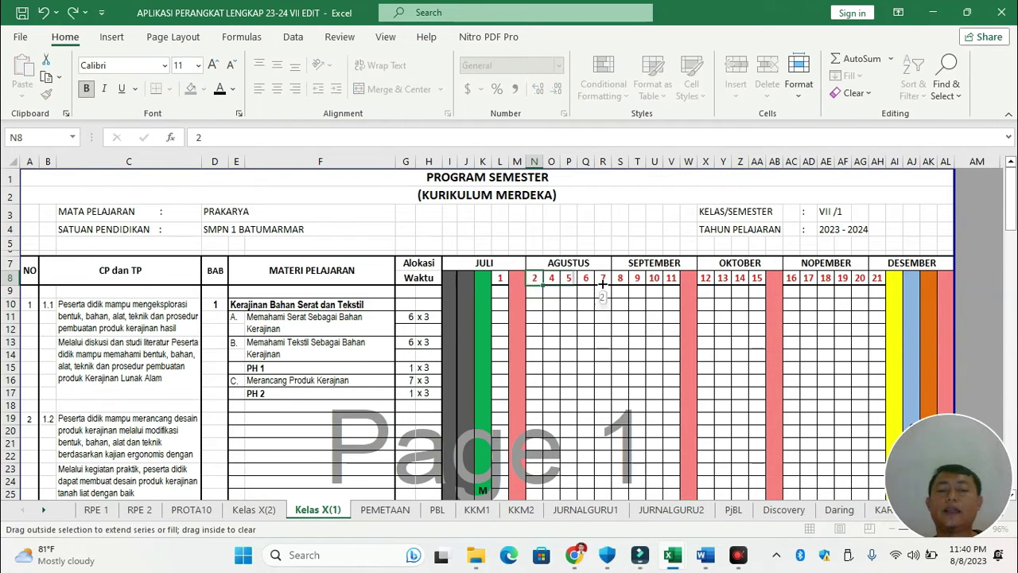
{"action": "left_click_drag", "start_coordinate": [675, 282], "coordinate": [674, 283]}
{"action": "left_click", "coordinate": [688, 295]}
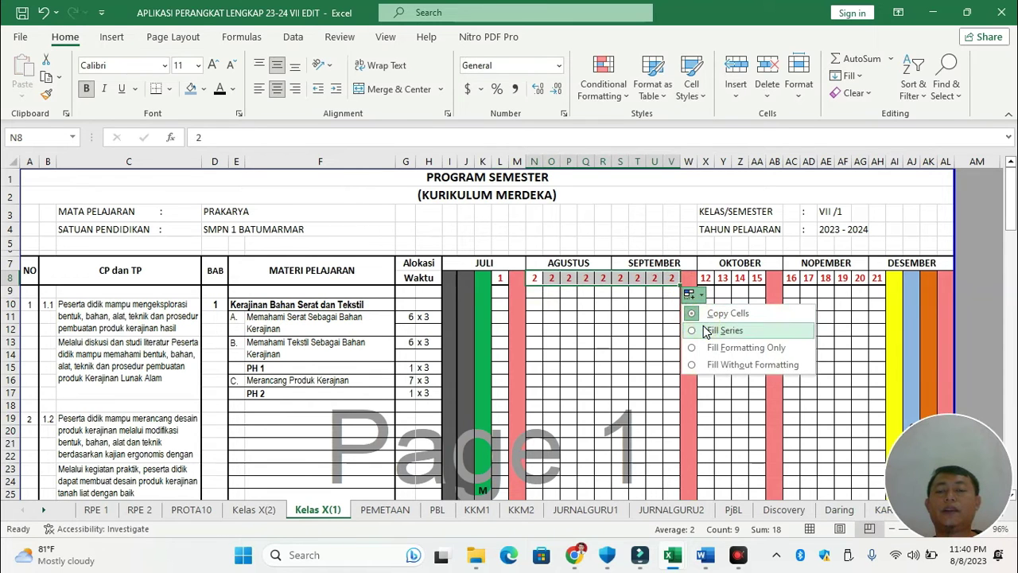
{"action": "left_click", "coordinate": [706, 330]}
Copy the 12 from October's first week (X8) onto September's last effective week (V8)
{"action": "left_click", "coordinate": [707, 276]}
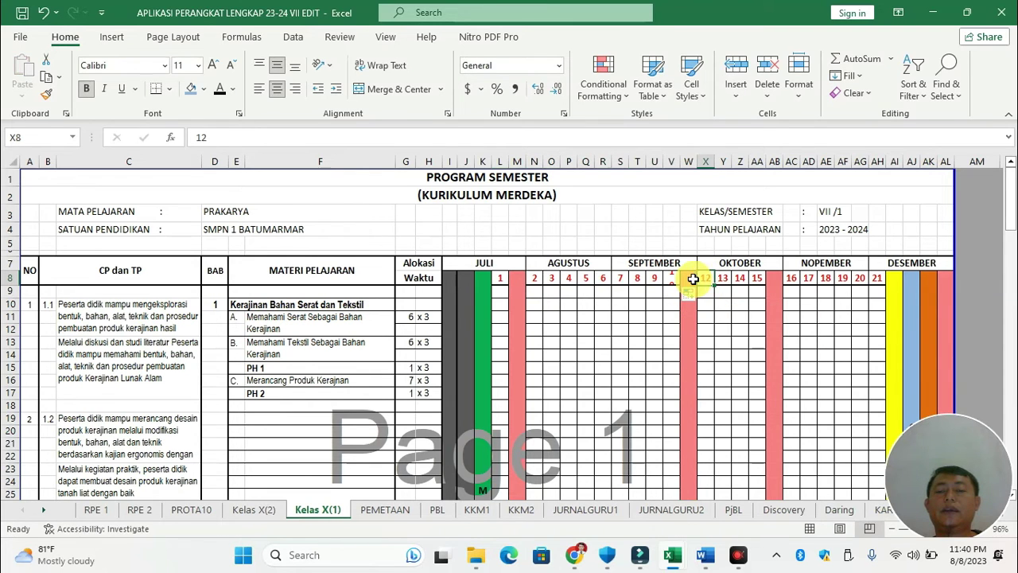
{"action": "key", "text": "ctrl+c"}
{"action": "left_click", "coordinate": [672, 277]}
{"action": "key", "text": "ctrl+v"}
{"action": "left_click", "coordinate": [670, 305]}
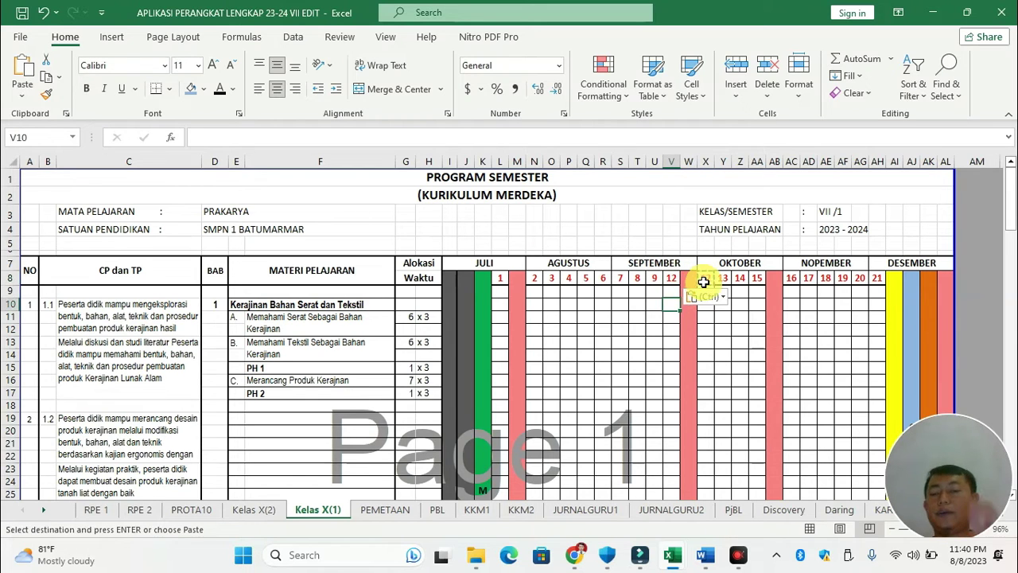
Renumber the October effective weeks as a series from 13 to 16, starting in X8
{"action": "left_click", "coordinate": [704, 281]}
{"action": "type", "text": "13"}
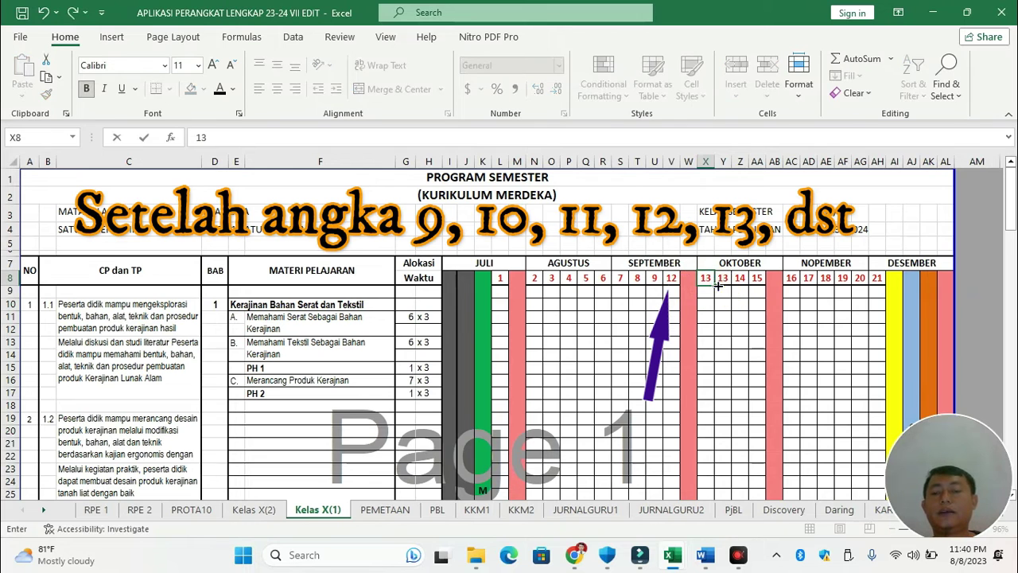
{"action": "left_click_drag", "start_coordinate": [718, 286], "coordinate": [760, 286]}
{"action": "left_click", "coordinate": [776, 294]}
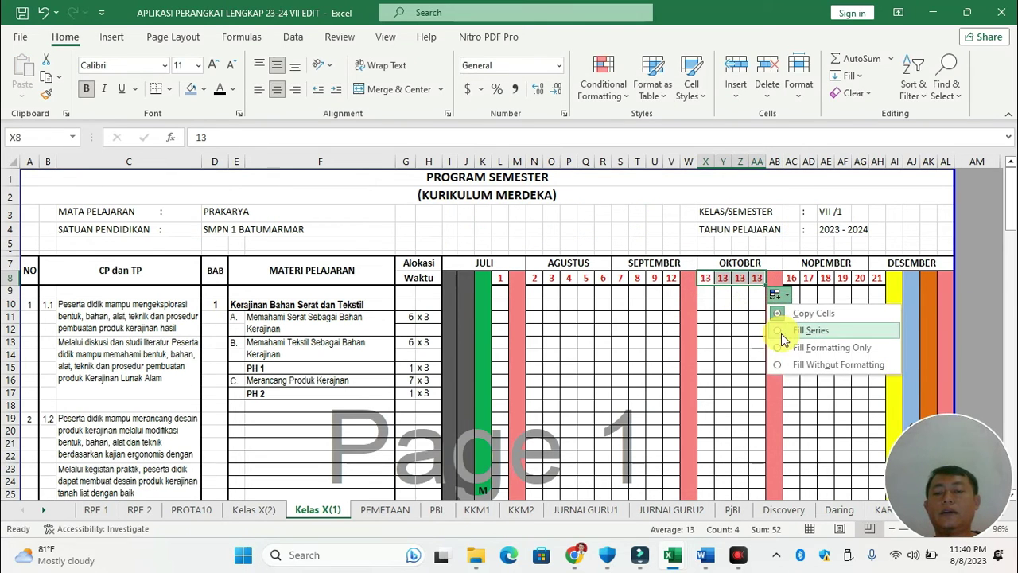
{"action": "left_click", "coordinate": [783, 330]}
Renumber the November weeks and the first December week as a series from 17 to 22, starting in AC8
{"action": "left_click", "coordinate": [792, 278]}
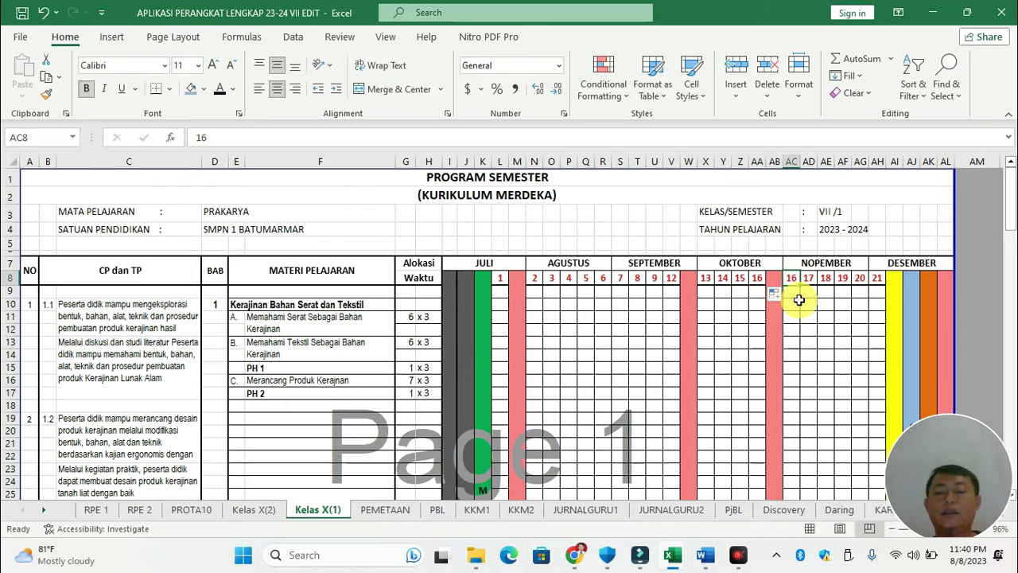
{"action": "type", "text": "1"}
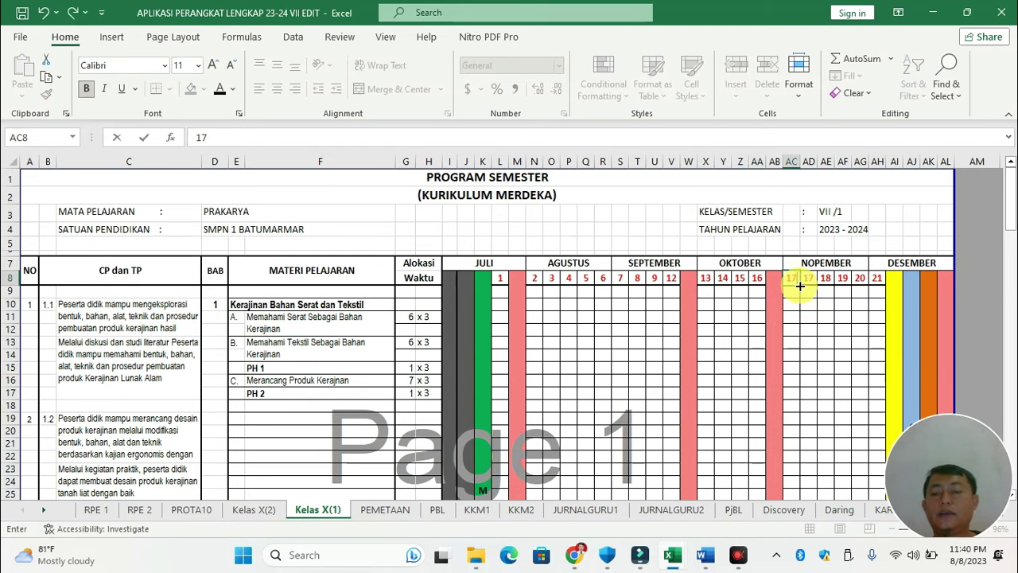
{"action": "left_click_drag", "start_coordinate": [805, 285], "coordinate": [879, 278]}
{"action": "left_click", "coordinate": [894, 294]}
{"action": "key", "text": "Escape"}
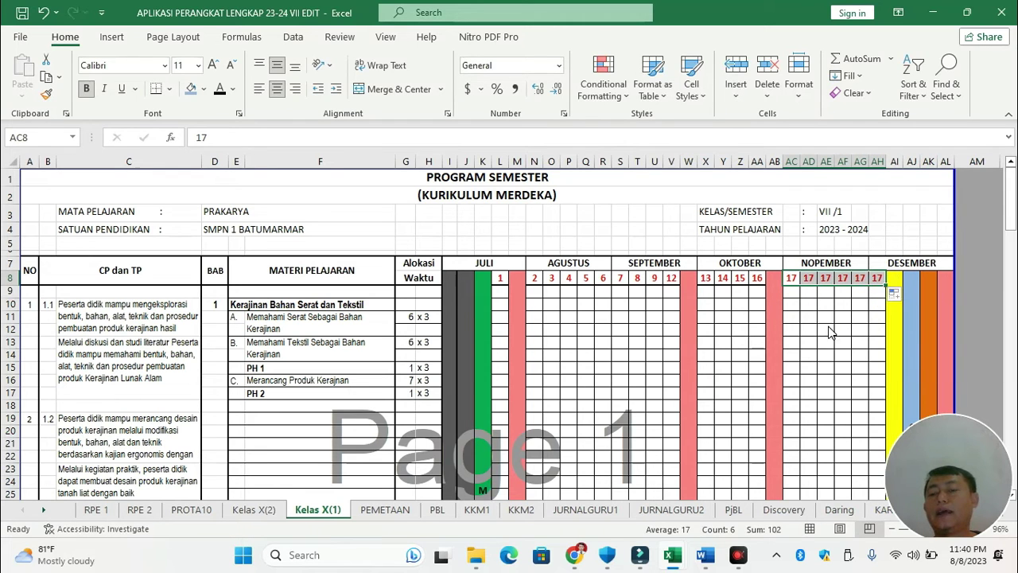
{"action": "left_click", "coordinate": [826, 326]}
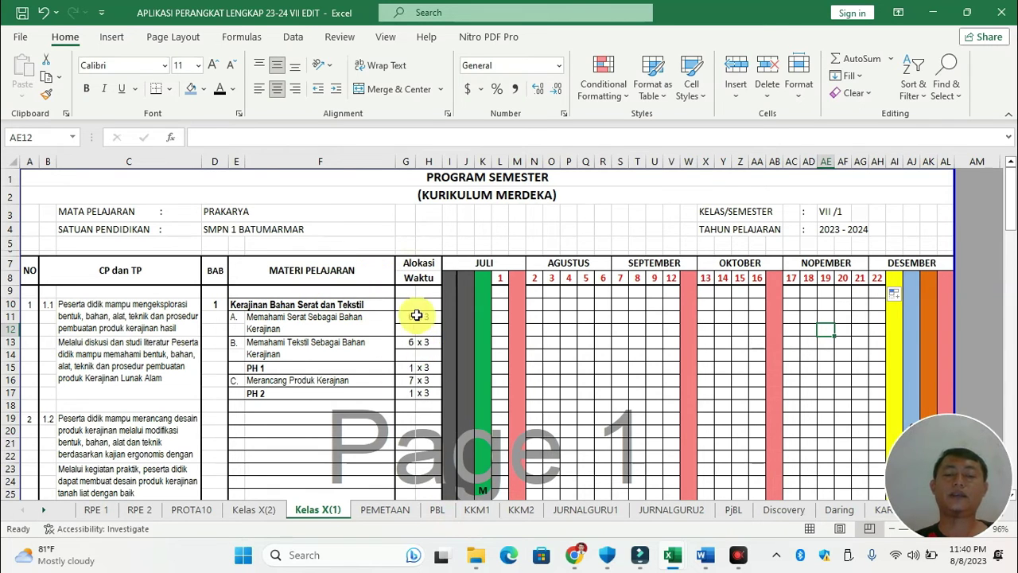
Clear the meeting counts in G11:G17 of the Alokasi Waktu column, keeping the "x 3" entries
{"action": "left_click_drag", "start_coordinate": [411, 316], "coordinate": [418, 389]}
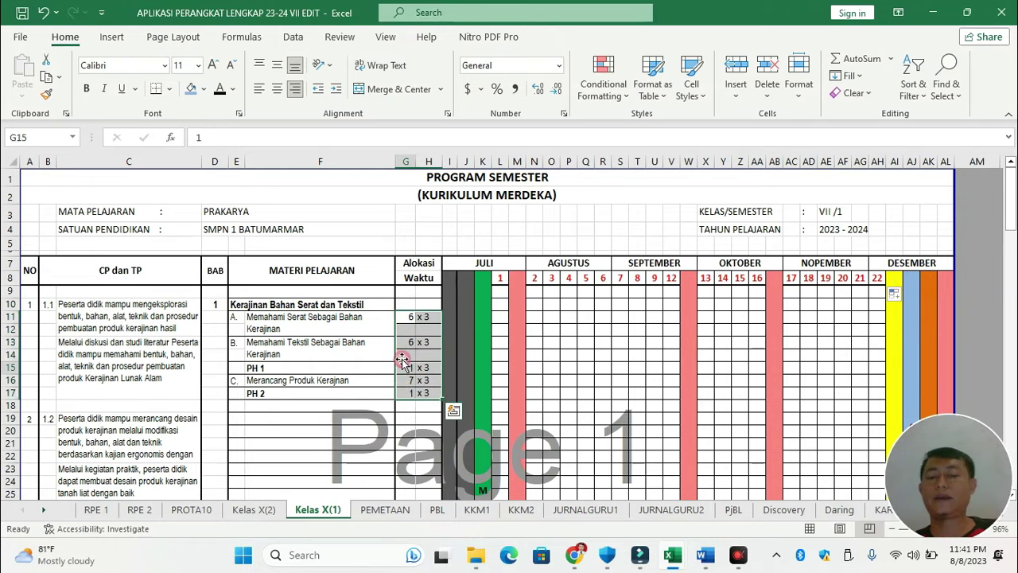
{"action": "left_click", "coordinate": [406, 368]}
{"action": "left_click_drag", "start_coordinate": [407, 316], "coordinate": [412, 392]}
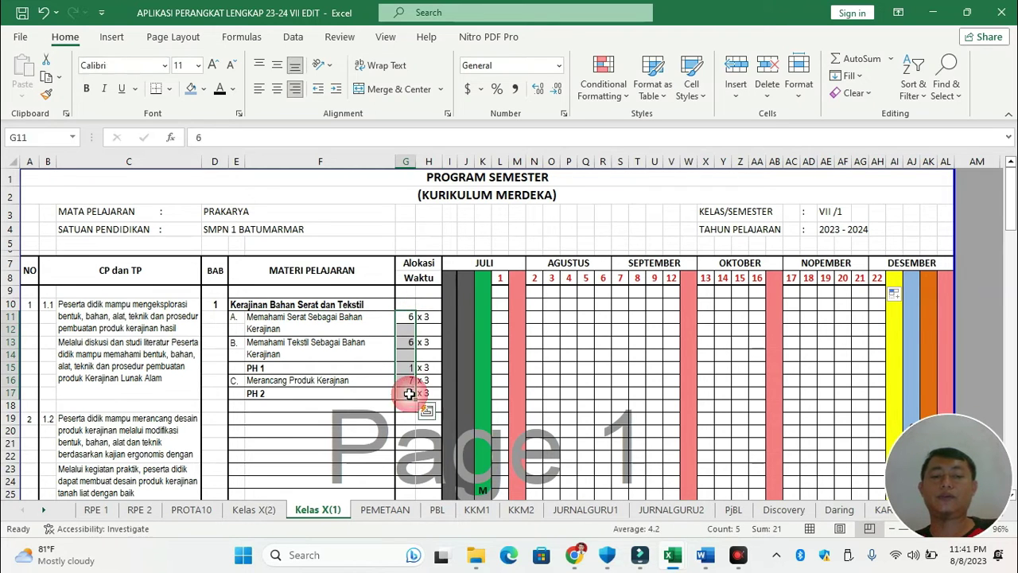
{"action": "key", "text": "Delete"}
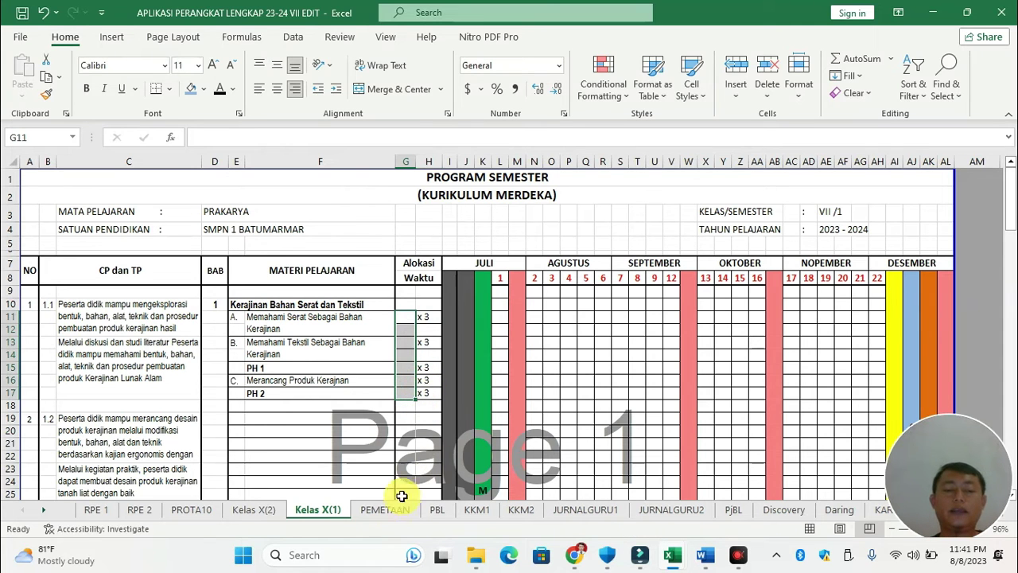
Look up the TEMA 7.1 title in the Fix CP Kerajinan kelas 7 Word document and retitle E10 "Kerajinan Bahan Lunak Alam"
{"action": "left_click", "coordinate": [703, 549]}
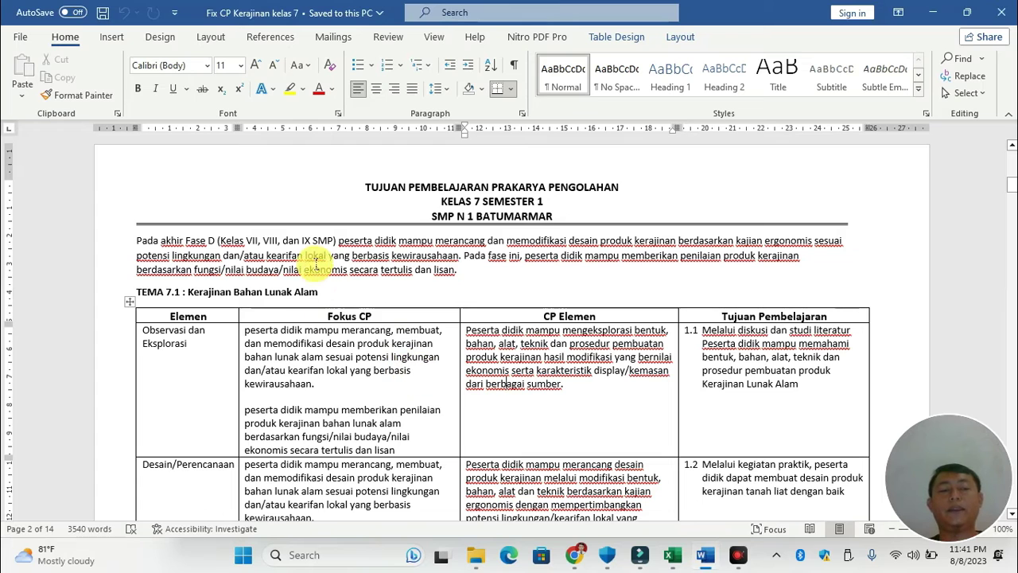
{"action": "left_click_drag", "start_coordinate": [320, 291], "coordinate": [211, 294]}
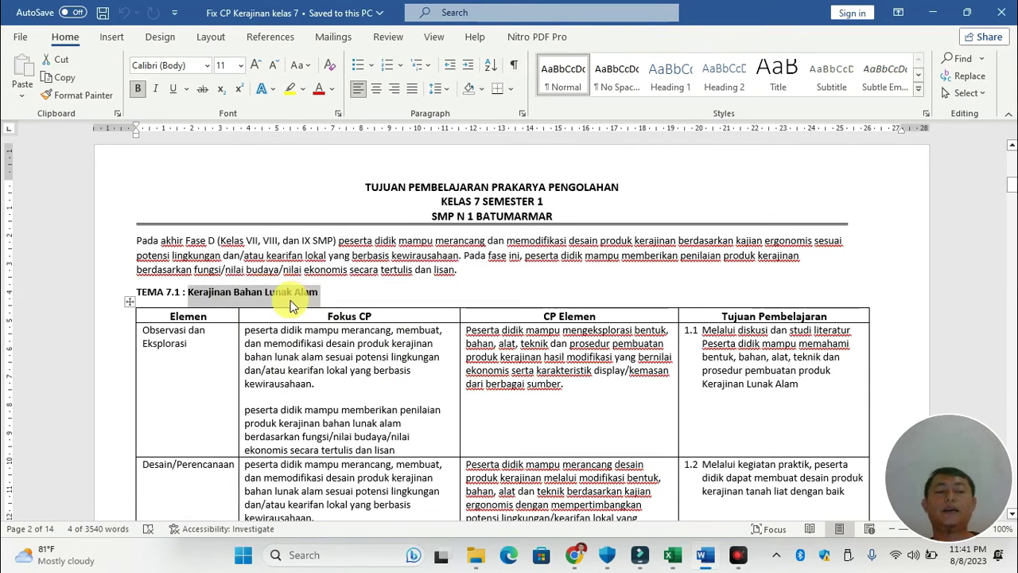
{"action": "key", "text": "alt+Tab"}
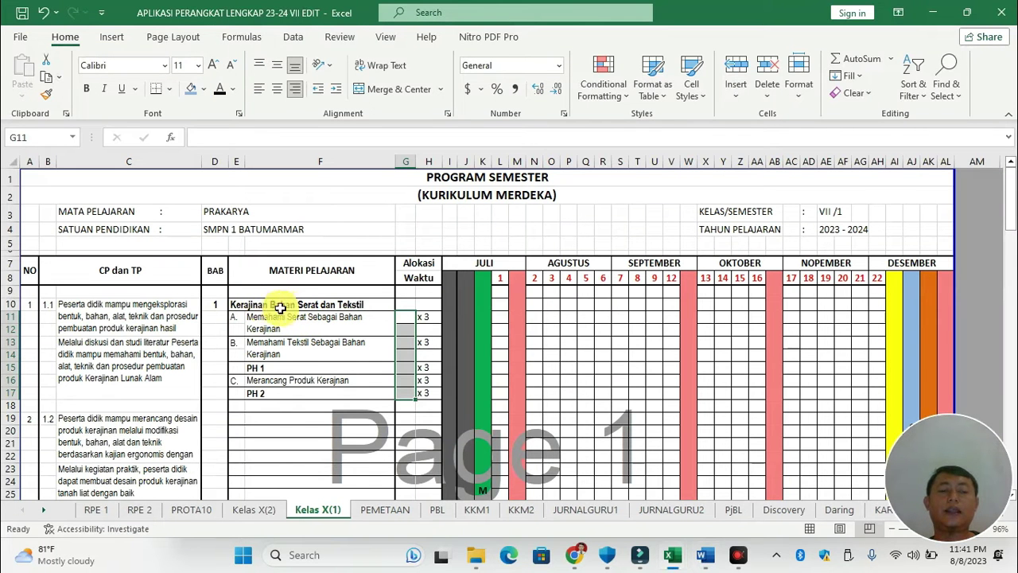
{"action": "left_click", "coordinate": [239, 300]}
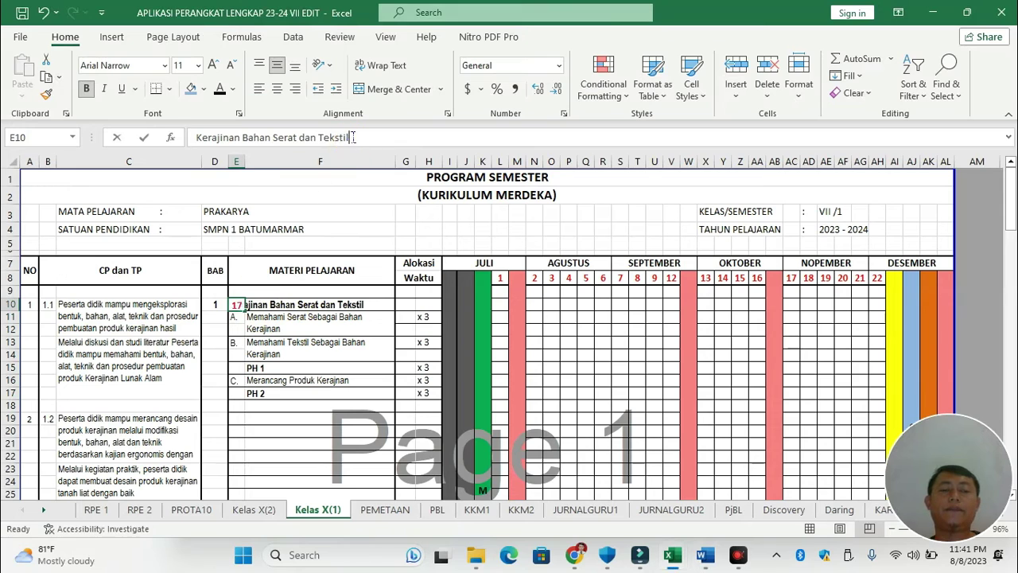
{"action": "left_click_drag", "start_coordinate": [353, 136], "coordinate": [294, 137]}
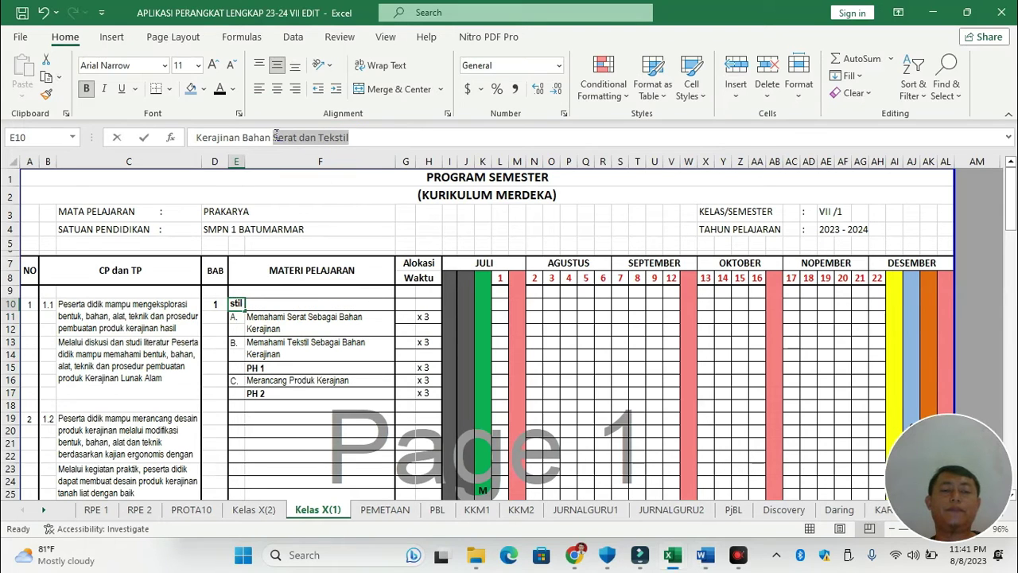
{"action": "type", "text": "Lunak"}
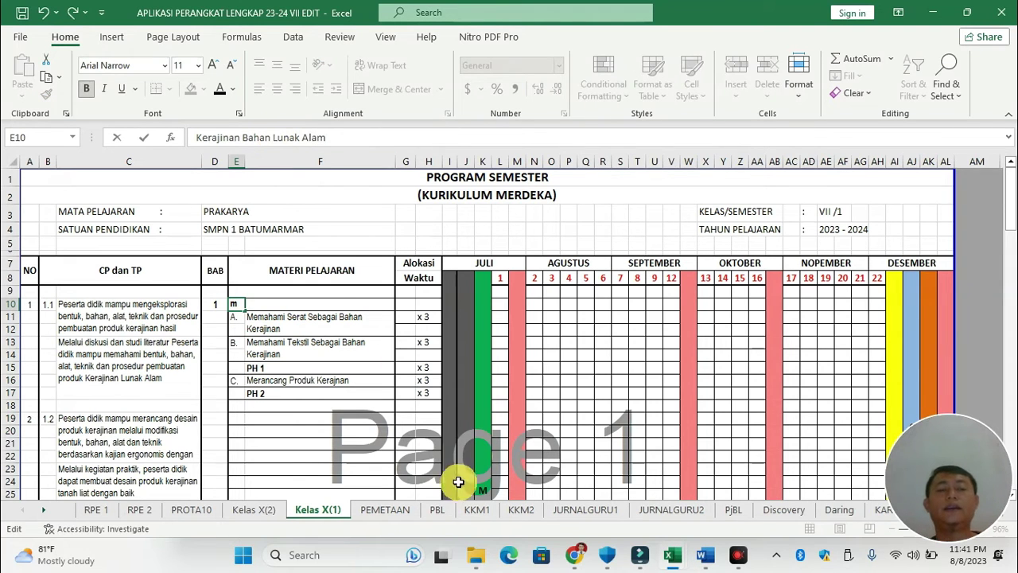
{"action": "left_click", "coordinate": [424, 448]}
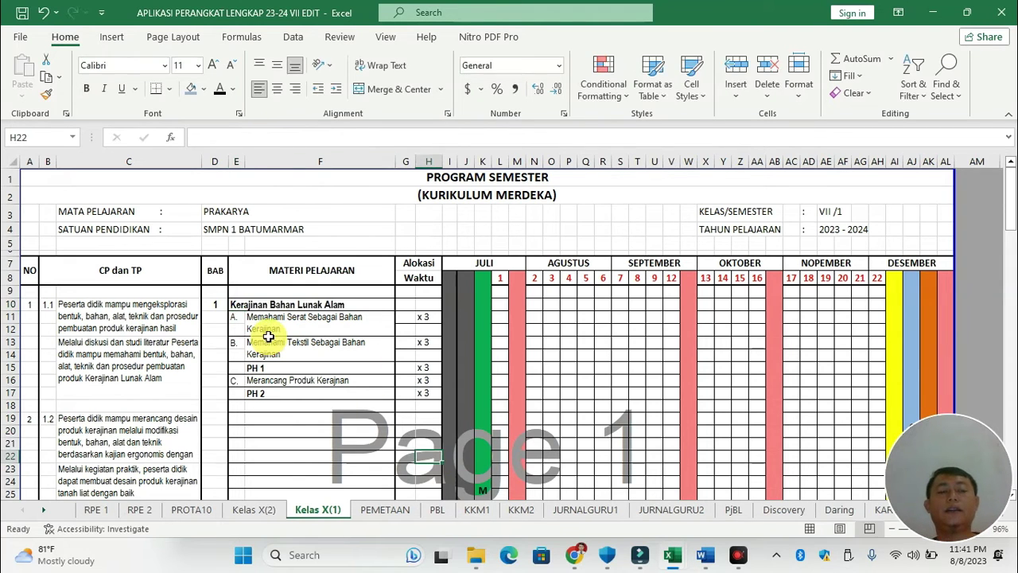
Rename the BAB column header in D7 to "Tema"
{"action": "left_click", "coordinate": [219, 302]}
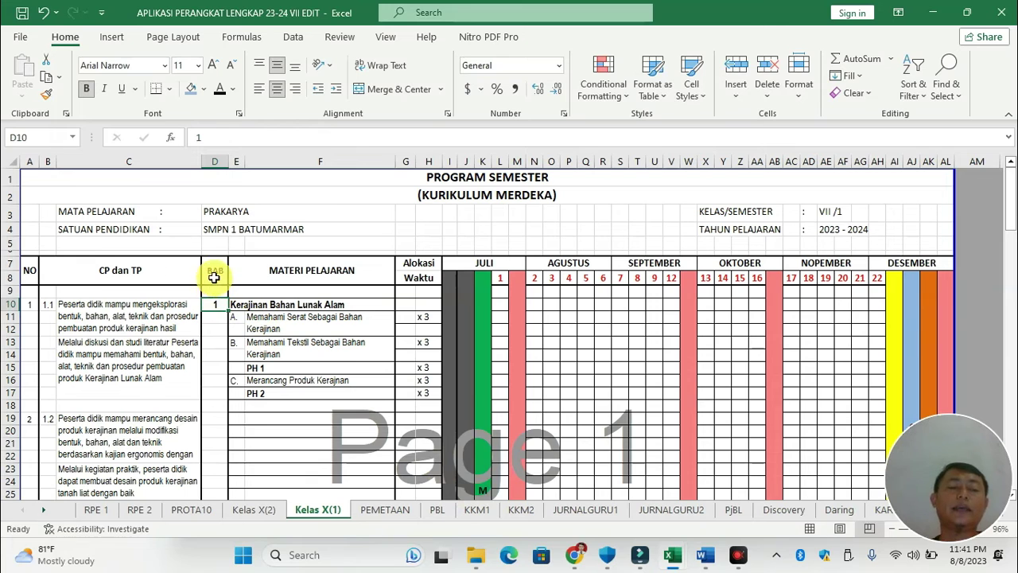
{"action": "left_click", "coordinate": [214, 277]}
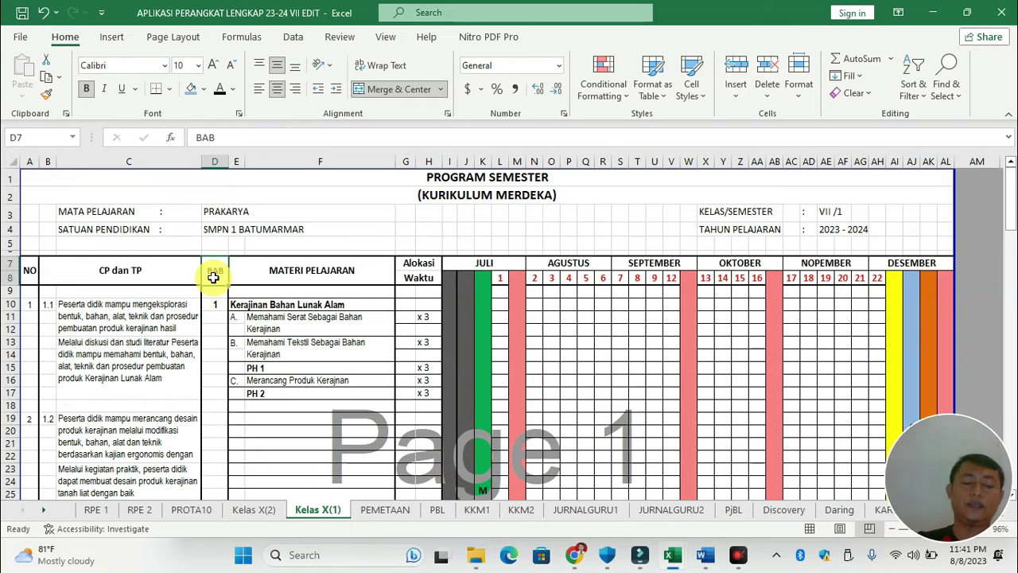
{"action": "type", "text": "Tema"}
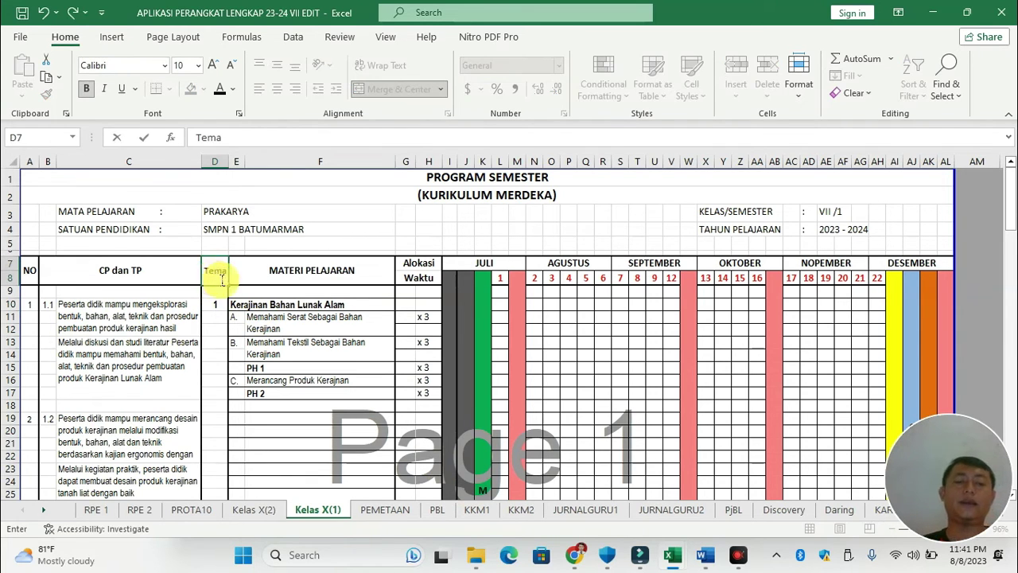
Check the theme number in the Word learning-objectives document and set the Tema number in D10 to 7.1
{"action": "left_click", "coordinate": [220, 307]}
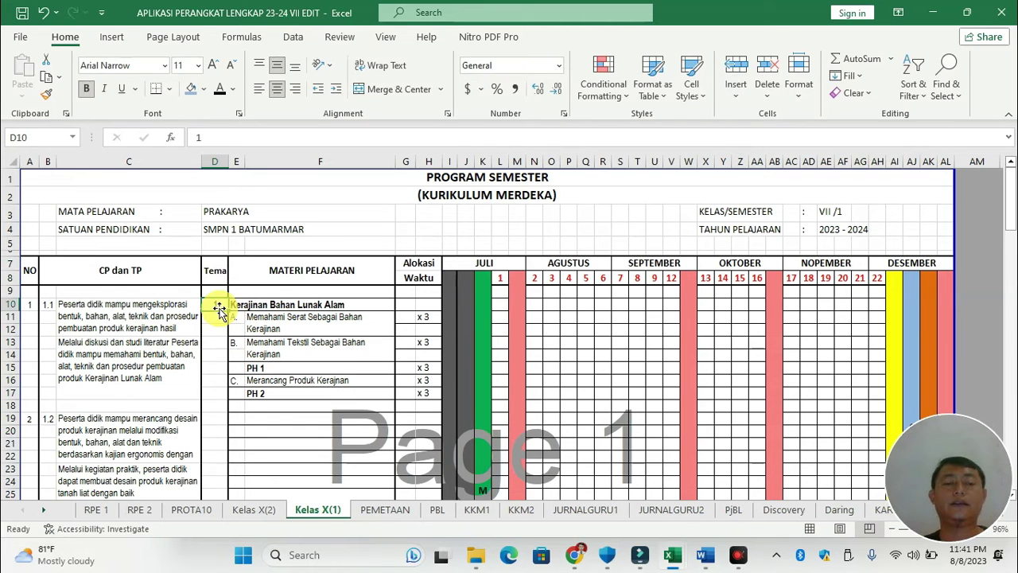
{"action": "key", "text": "alt+Tab"}
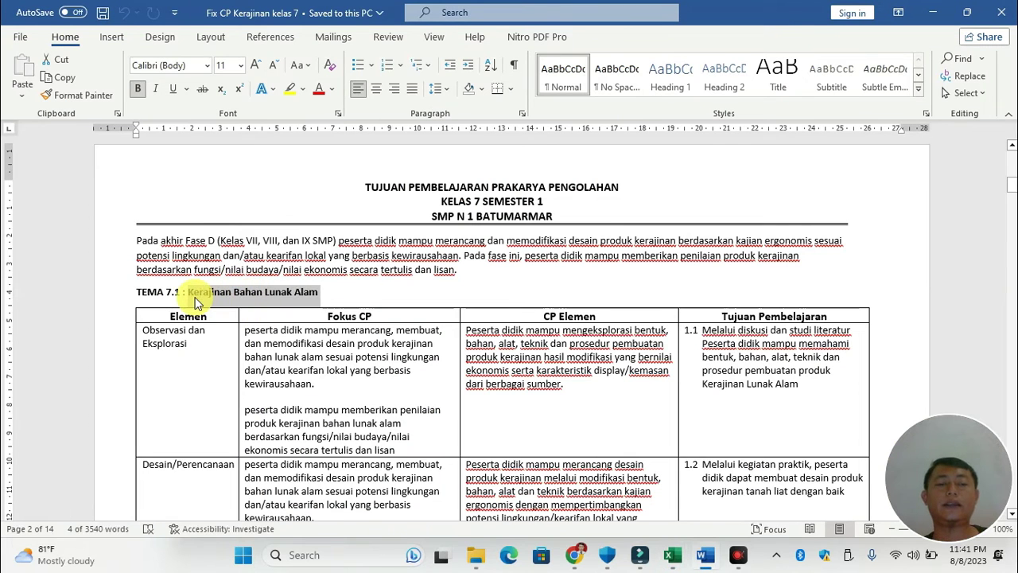
{"action": "key", "text": "alt+Tab"}
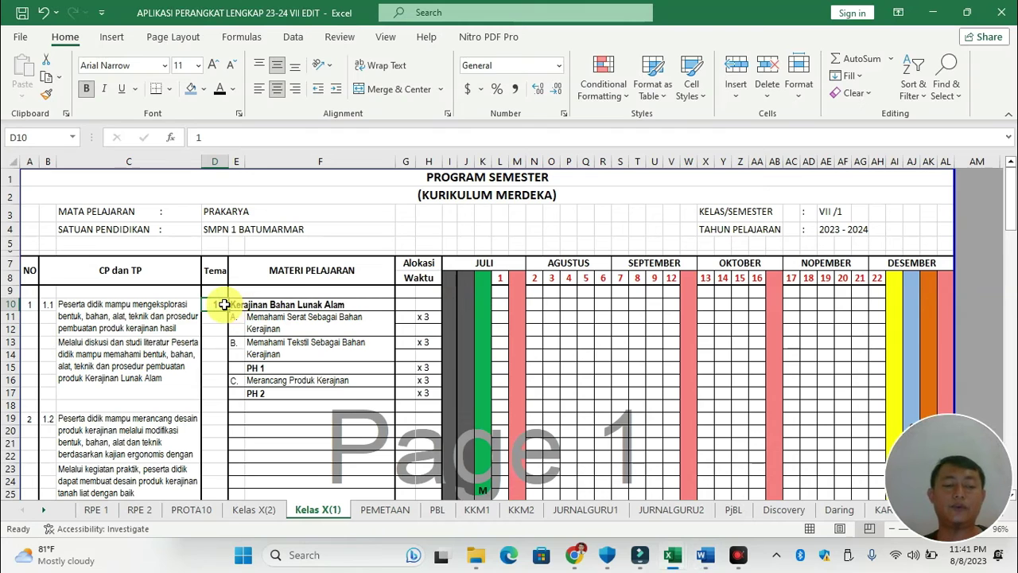
{"action": "type", "text": "7"}
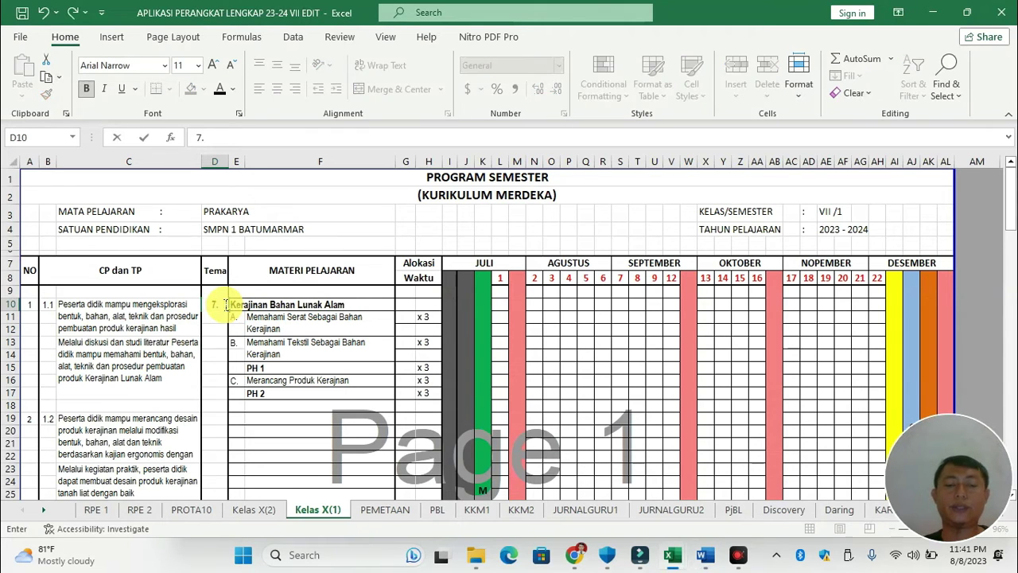
{"action": "type", "text": ".1"}
{"action": "left_click", "coordinate": [286, 324]}
Clear the material entries in E11:F18 below the theme title and unmerge those cells
{"action": "left_click", "coordinate": [239, 316]}
{"action": "left_click_drag", "start_coordinate": [239, 316], "coordinate": [341, 405]}
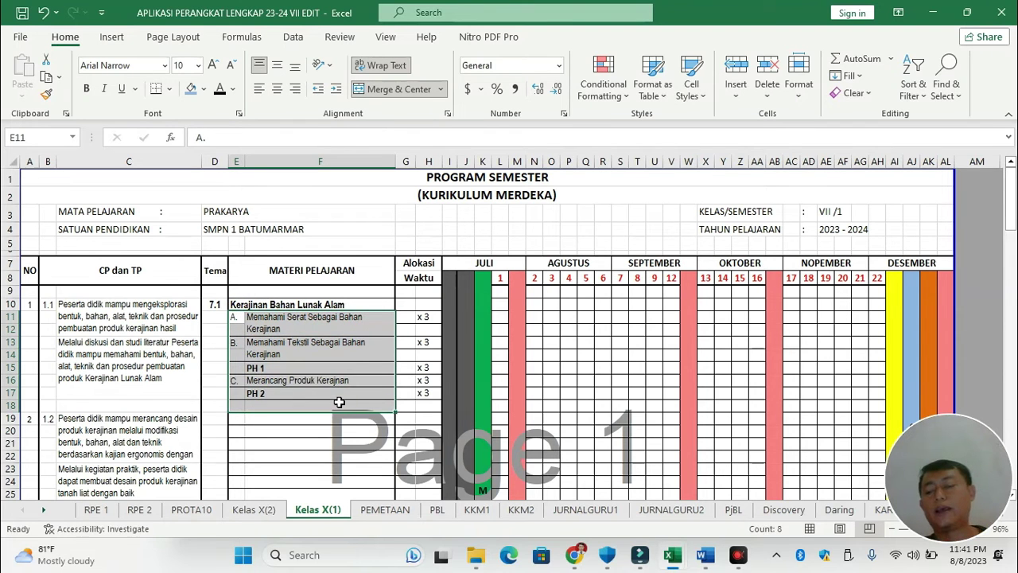
{"action": "key", "text": "Delete"}
{"action": "left_click", "coordinate": [405, 87]}
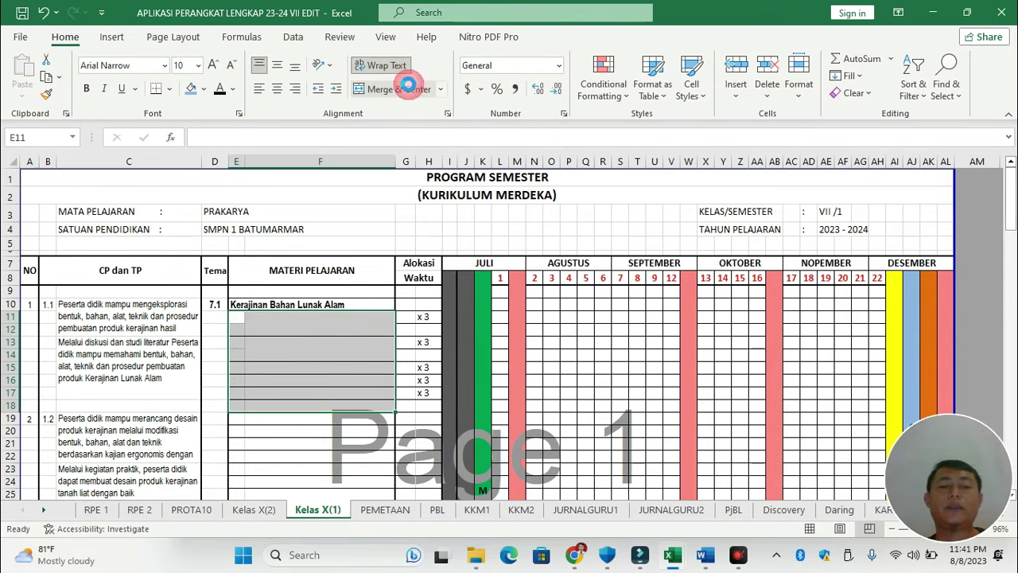
Apply all borders to E11:F18 and erase the vertical line between columns E and F in those rows
{"action": "left_click", "coordinate": [172, 89]}
{"action": "left_click", "coordinate": [238, 277]}
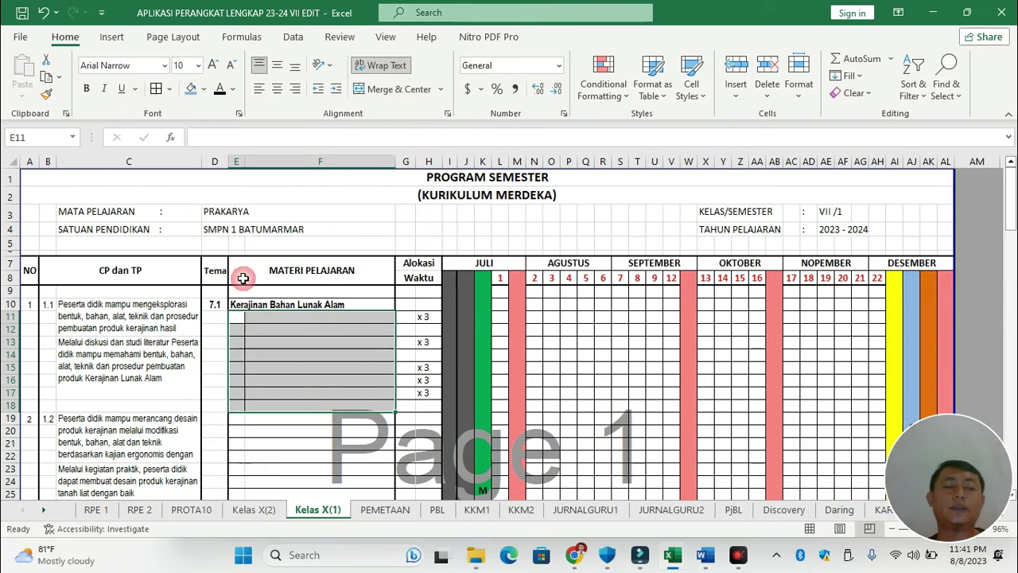
{"action": "left_click", "coordinate": [322, 315]}
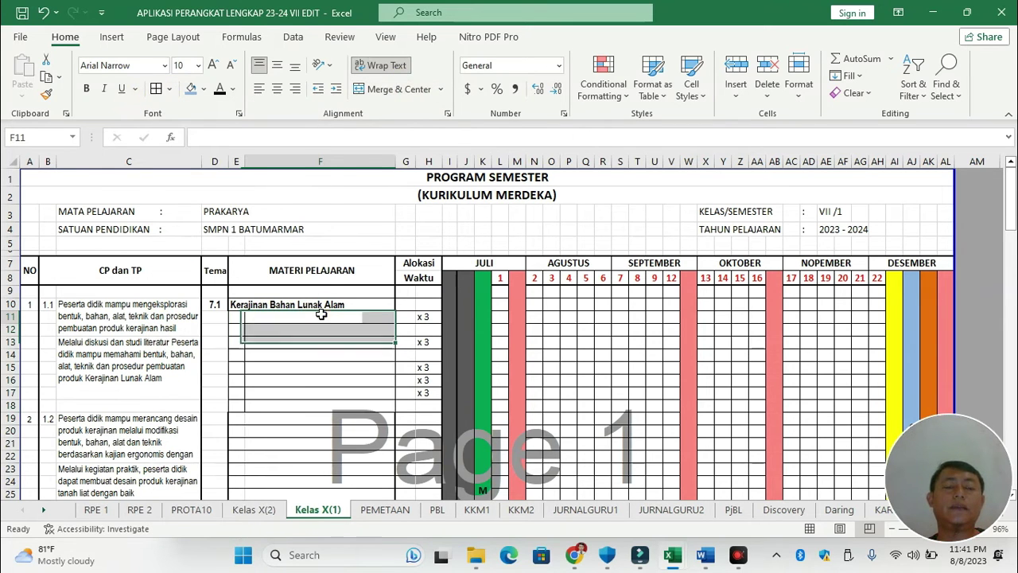
{"action": "left_click", "coordinate": [169, 90]}
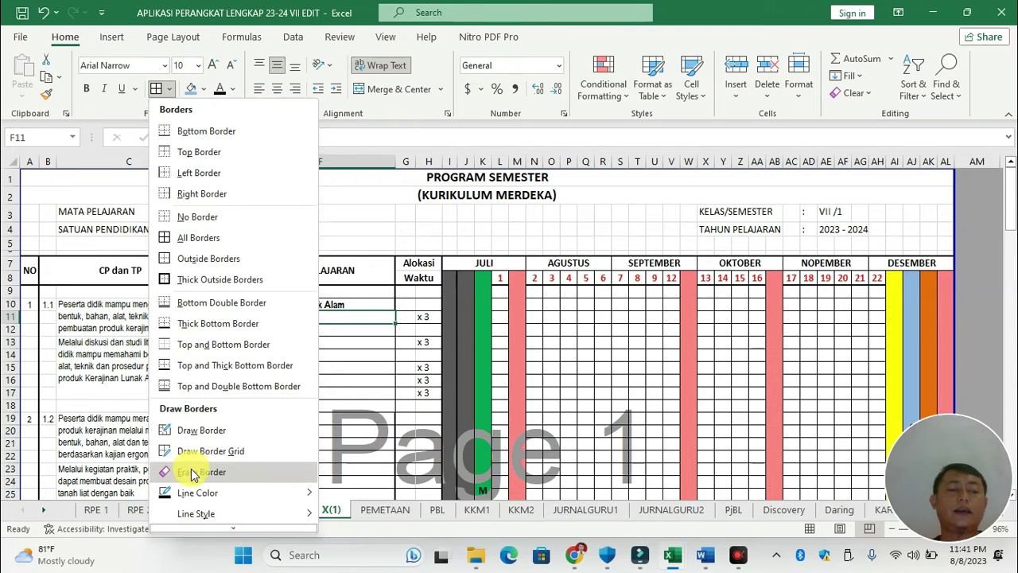
{"action": "left_click", "coordinate": [181, 471]}
{"action": "left_click", "coordinate": [248, 312]}
{"action": "left_click_drag", "start_coordinate": [246, 306], "coordinate": [247, 364]}
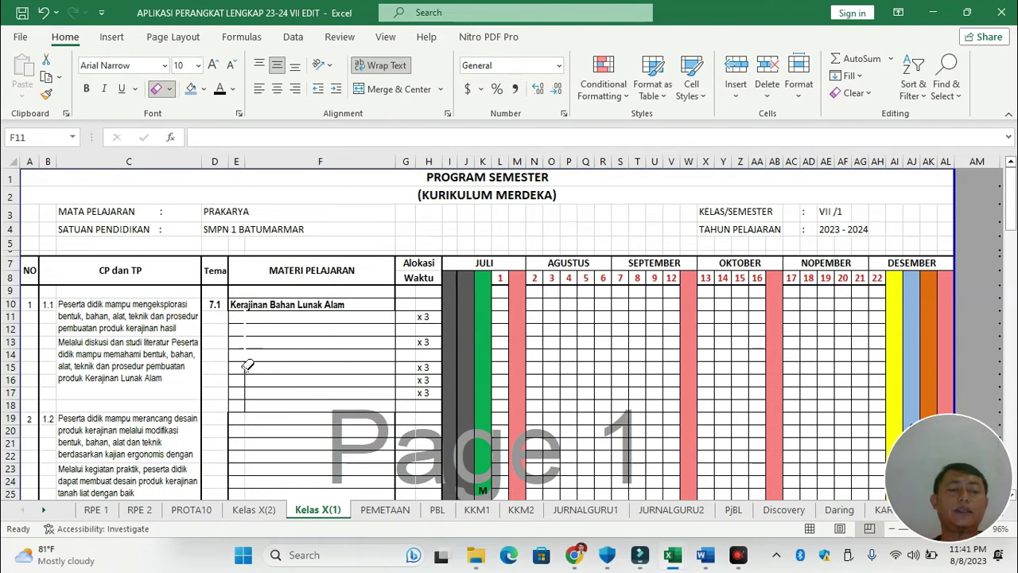
{"action": "left_click", "coordinate": [323, 313]}
{"action": "left_click", "coordinate": [247, 326]}
{"action": "key", "text": "Escape"}
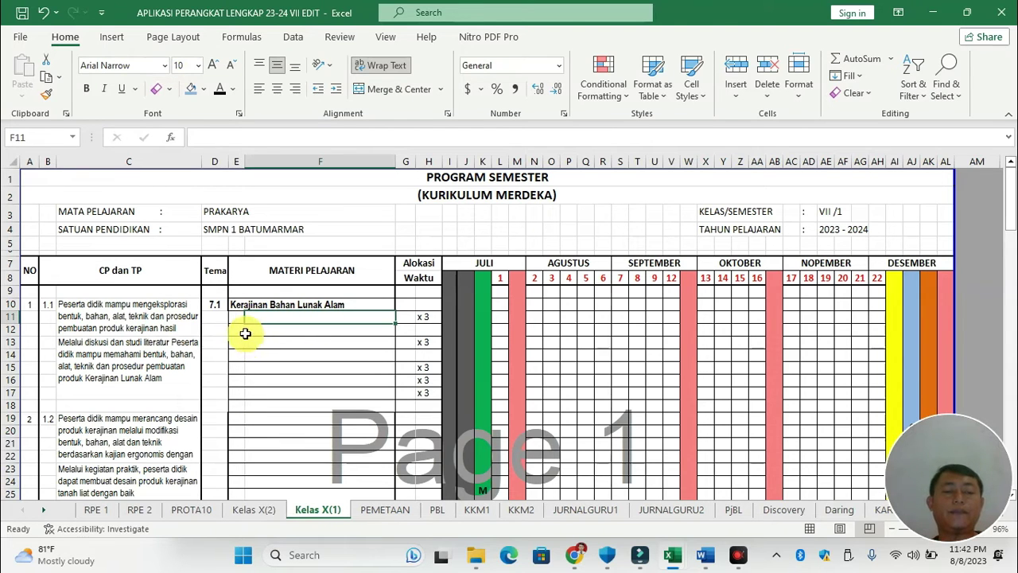
Redraw the right edge of F11:F18 with a thicker solid line style
{"action": "left_click", "coordinate": [172, 88]}
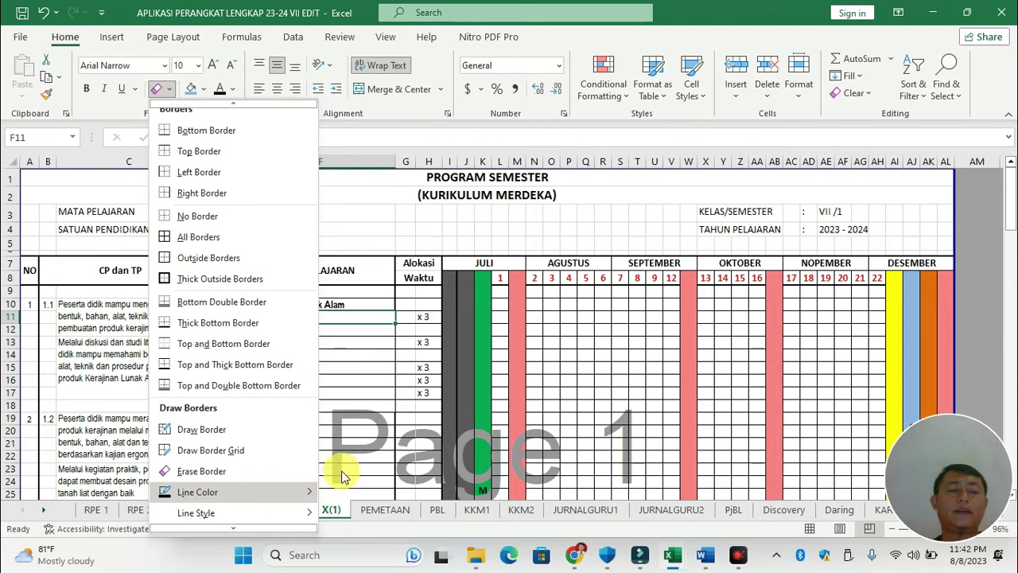
{"action": "mouse_move", "coordinate": [284, 513]}
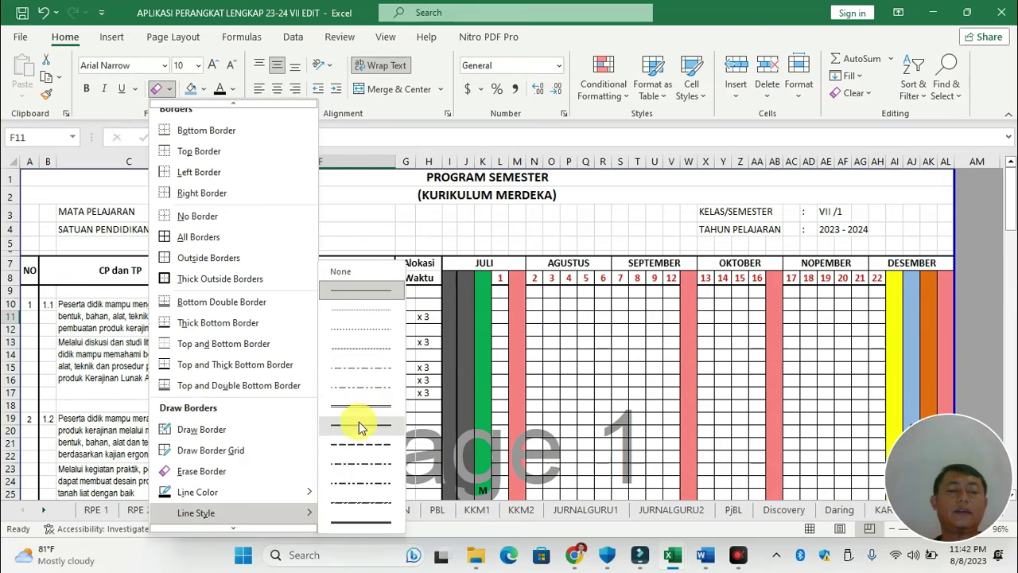
{"action": "left_click", "coordinate": [359, 427]}
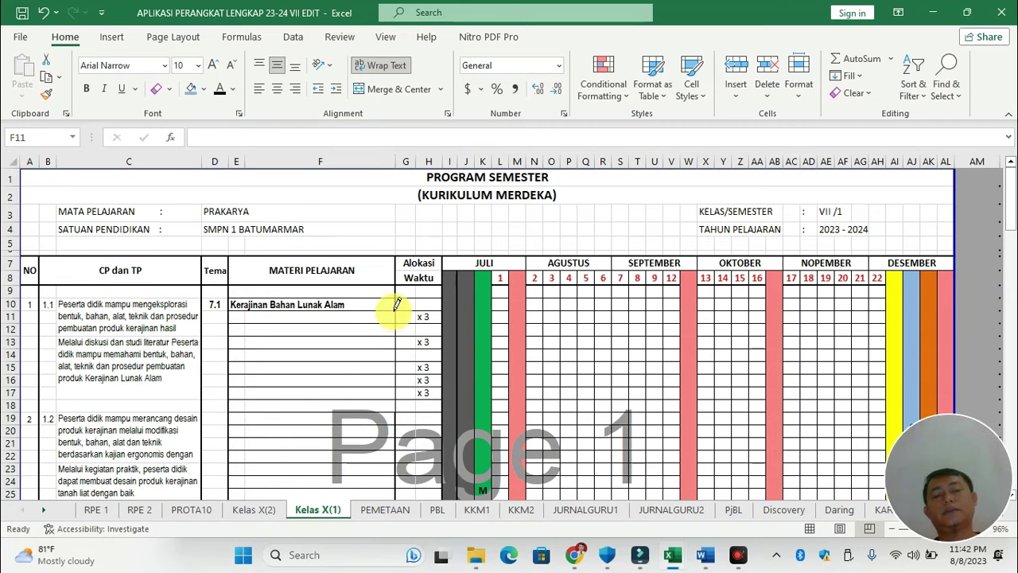
{"action": "left_click", "coordinate": [398, 397]}
{"action": "key", "text": "Escape"}
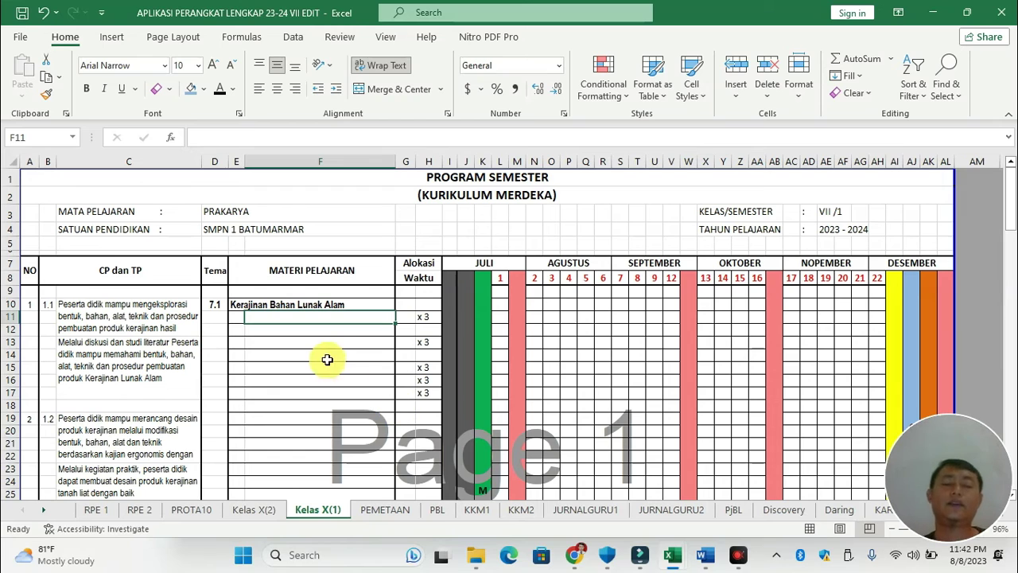
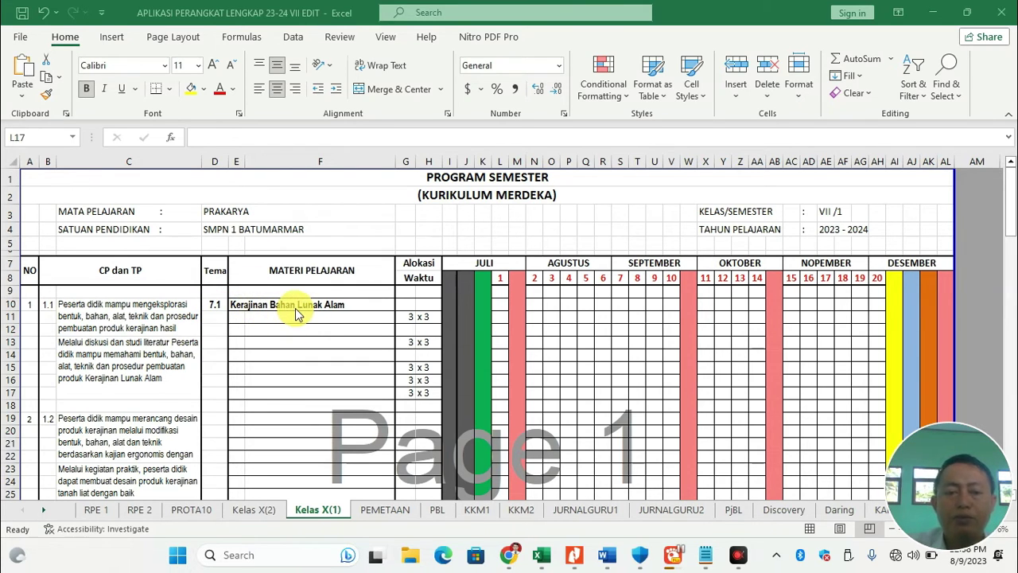
Examine the last effective week in AH8, the textbook's table of contents in Nitro PDF, and the CP and TP in C10 and C13
{"action": "left_click", "coordinate": [249, 314]}
{"action": "left_click", "coordinate": [239, 315]}
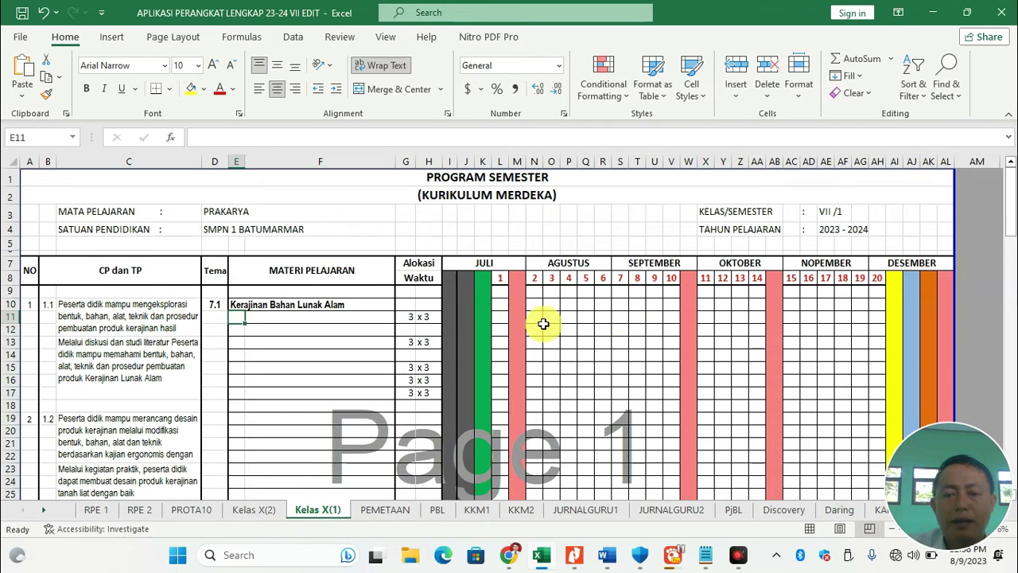
{"action": "left_click", "coordinate": [877, 278]}
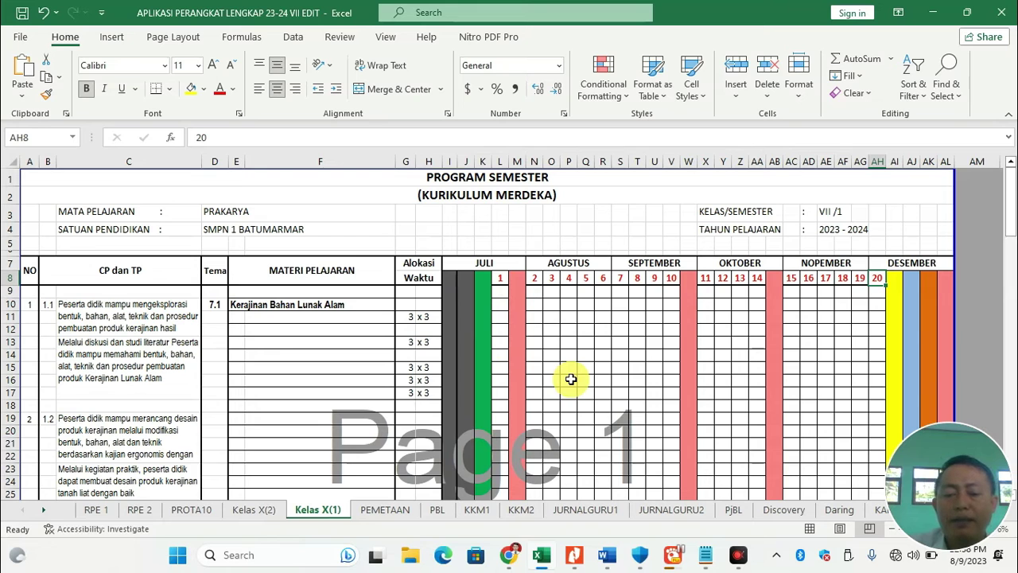
{"action": "left_click", "coordinate": [574, 554]}
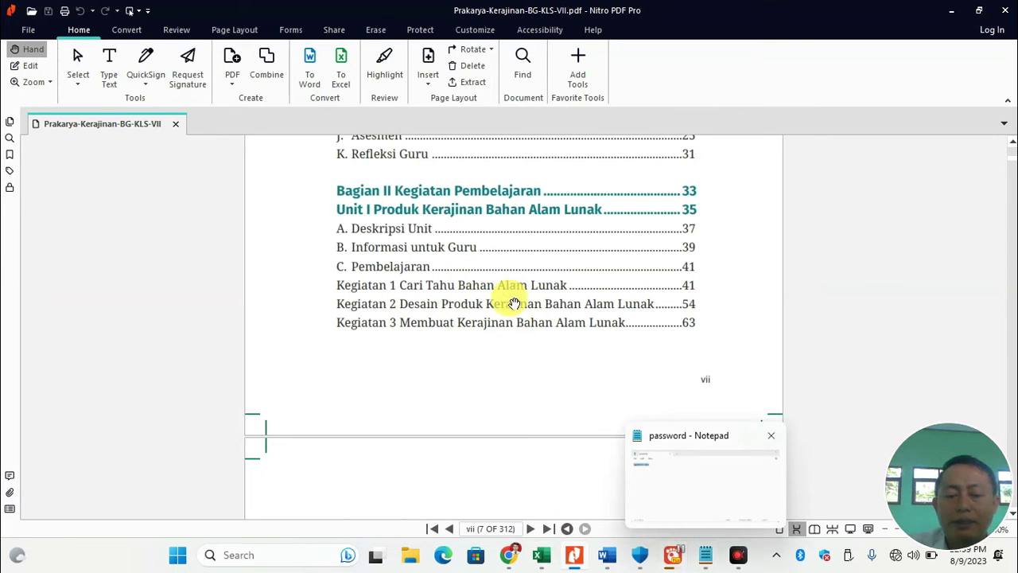
{"action": "key", "text": "alt+Tab"}
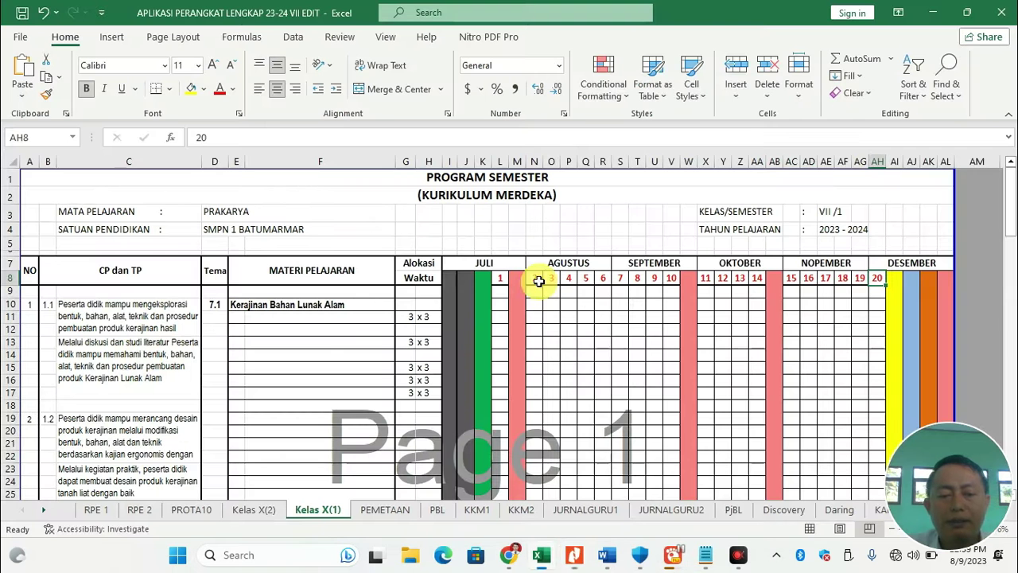
{"action": "left_click", "coordinate": [132, 319]}
{"action": "left_click", "coordinate": [136, 356]}
{"action": "left_click", "coordinate": [138, 308]}
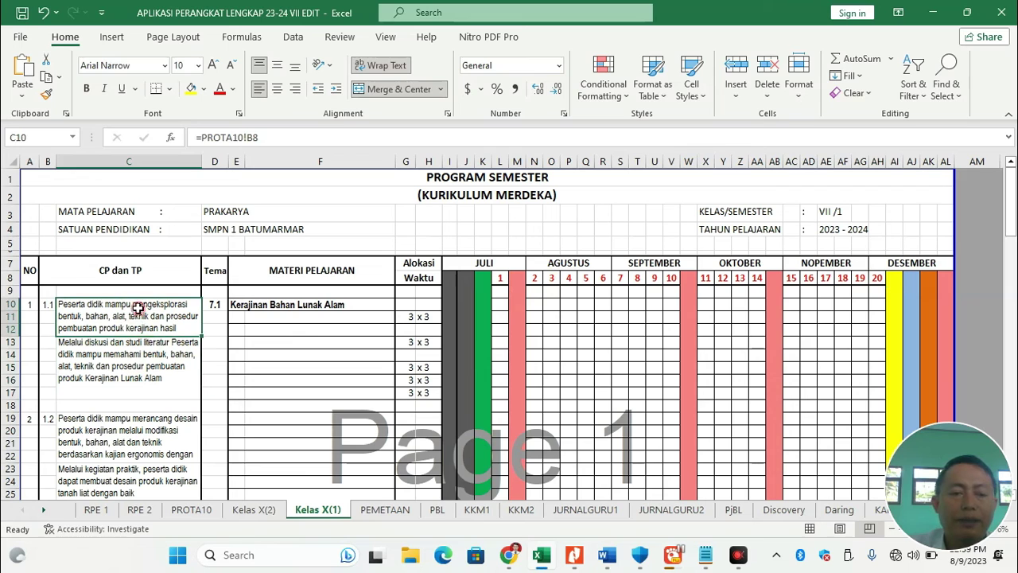
{"action": "left_click", "coordinate": [116, 352]}
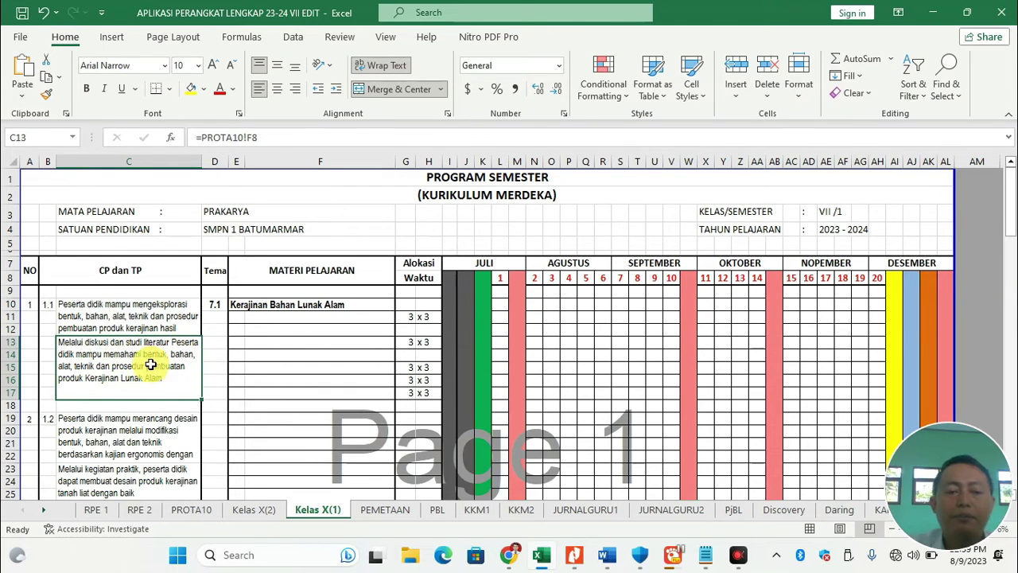
Copy the Kegiatan 1 title "Cari Tahu Bahan Alam Lunak" from the Prakarya-Kerajinan-BG-KLS-VII textbook in Nitro PDF and return to Excel
{"action": "key", "text": "alt+Tab"}
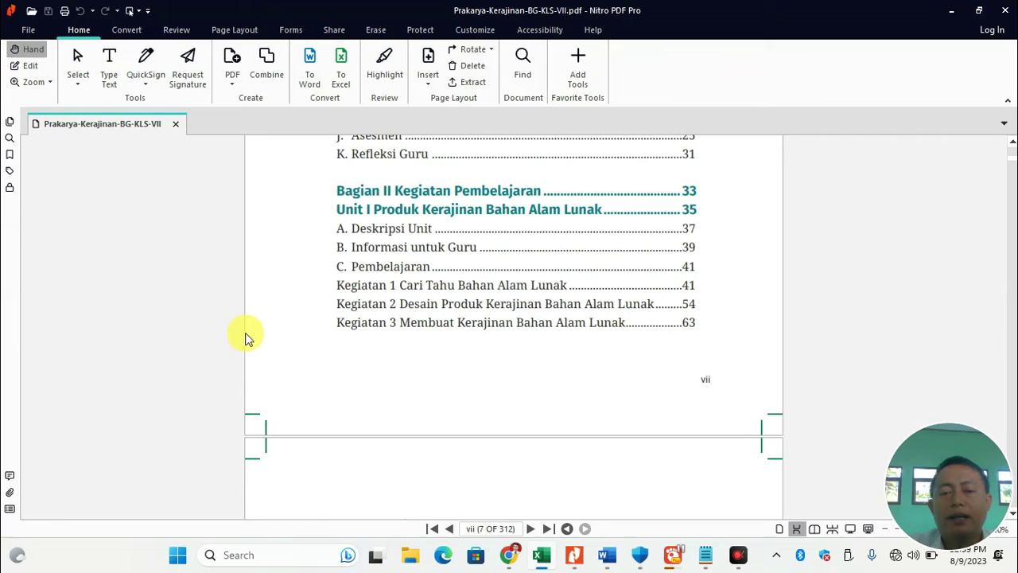
{"action": "left_click", "coordinate": [30, 65]}
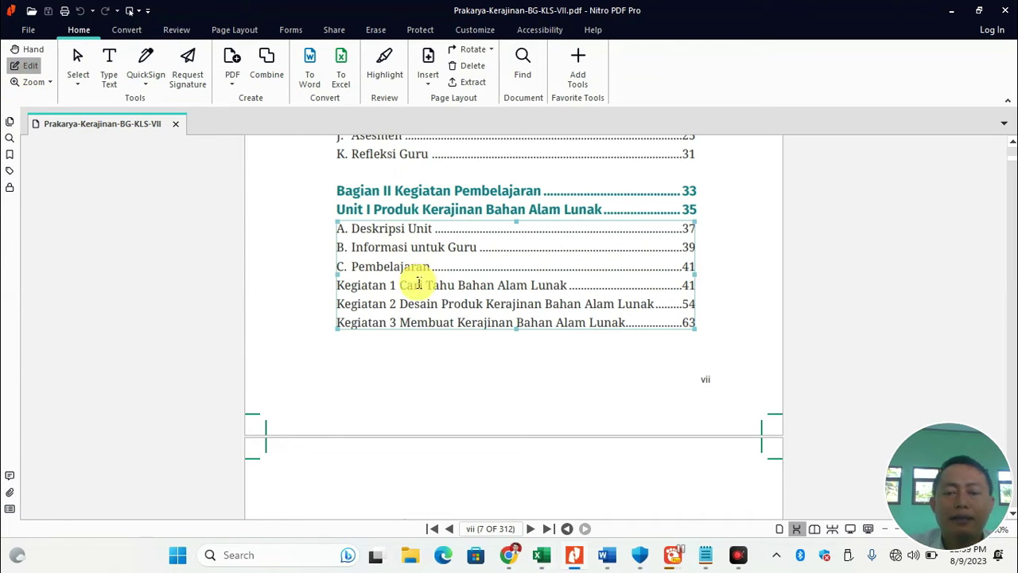
{"action": "left_click_drag", "start_coordinate": [401, 285], "coordinate": [569, 285]}
{"action": "key", "text": "ctrl+c"}
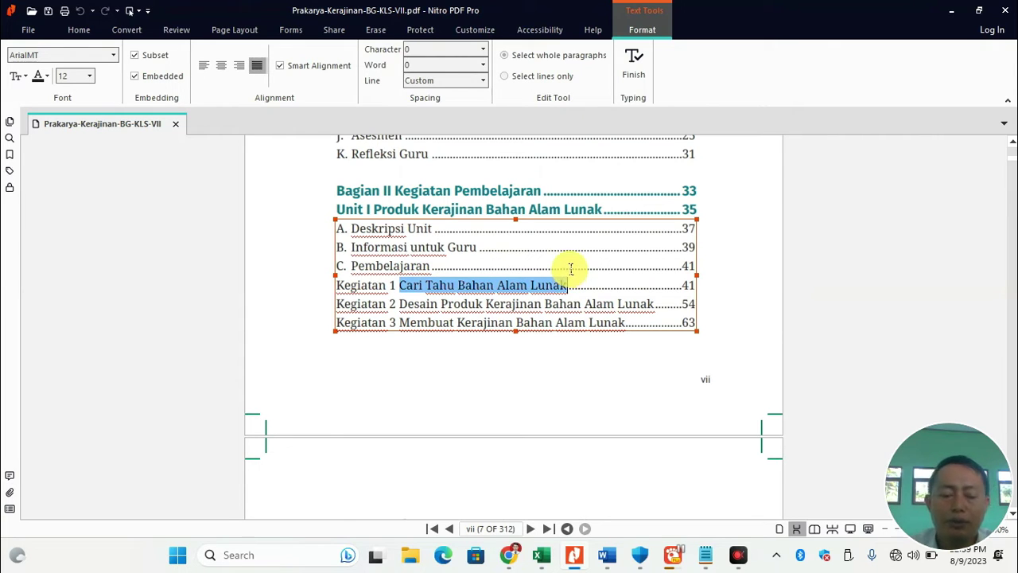
{"action": "key", "text": "alt+Tab"}
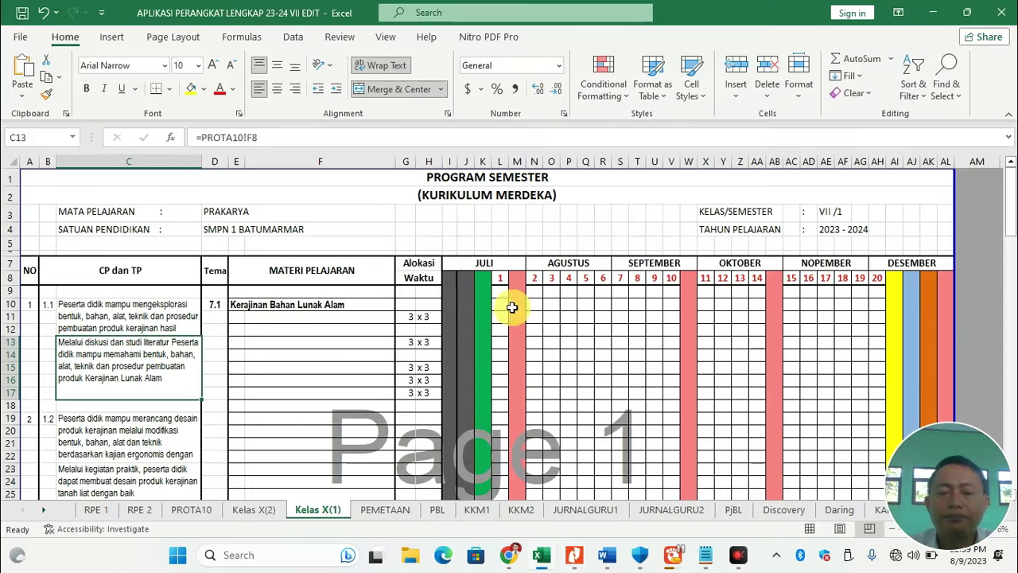
{"action": "left_click", "coordinate": [241, 316]}
{"action": "type", "text": "Cari Tahu Bahan Alam Lunak"}
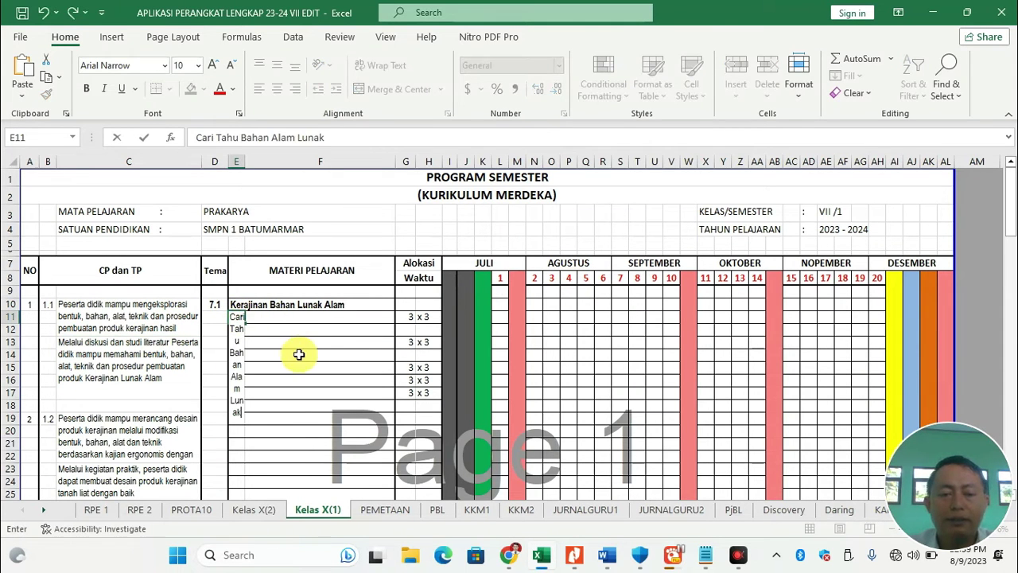
{"action": "left_click", "coordinate": [280, 341]}
{"action": "key", "text": "ctrl+z"}
Paste "Cari Tahu Bahan Alam Lunak" into F11 and number it 1 in E11
{"action": "left_click", "coordinate": [261, 316]}
{"action": "key", "text": "ctrl+v"}
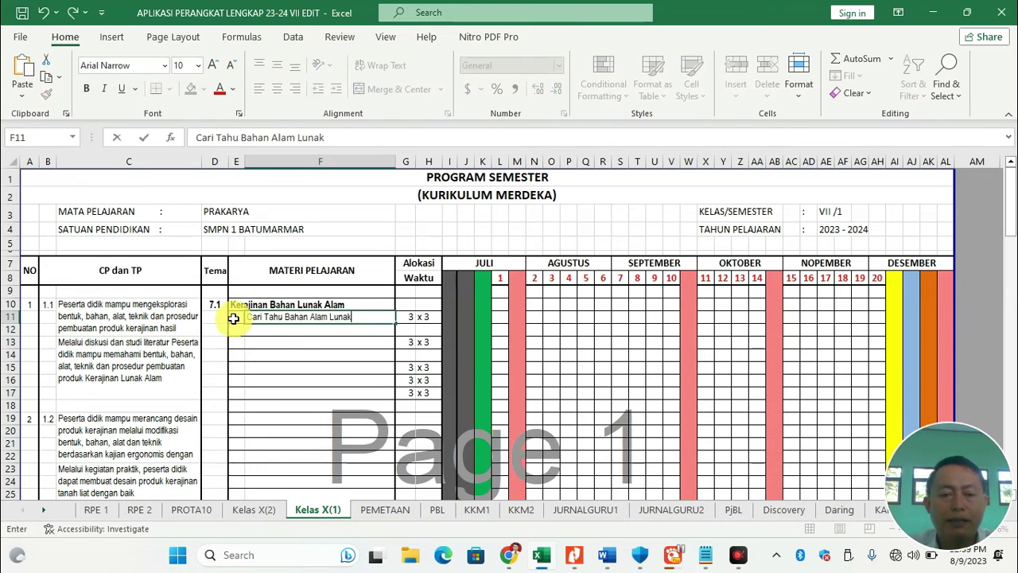
{"action": "left_click", "coordinate": [236, 317]}
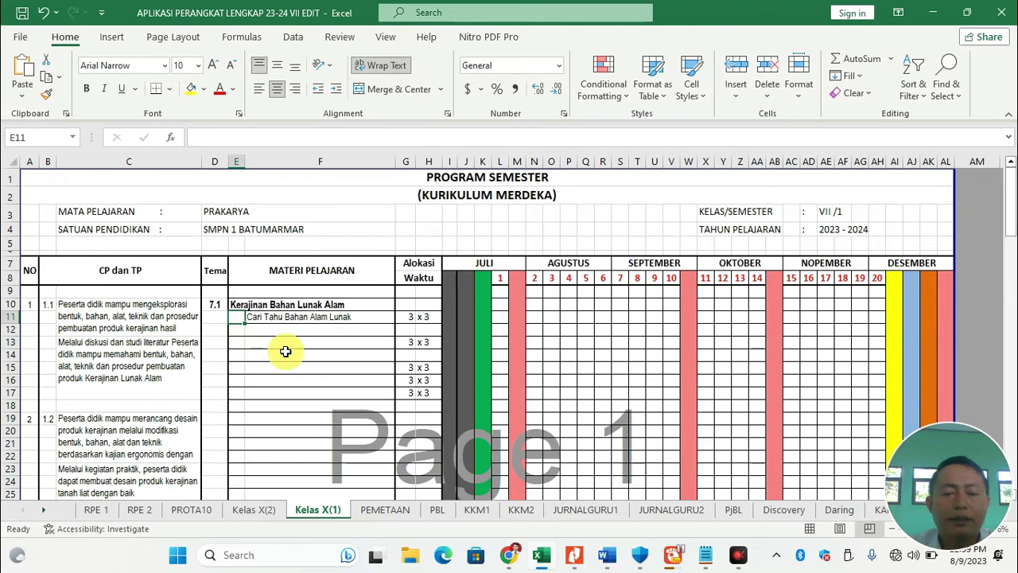
{"action": "left_click", "coordinate": [285, 351]}
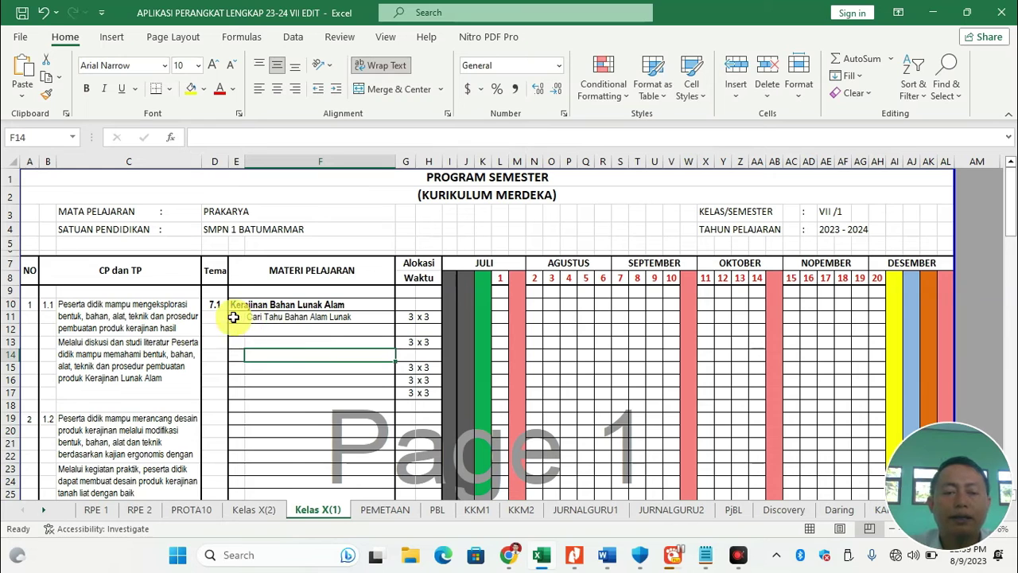
{"action": "left_click", "coordinate": [239, 326]}
{"action": "type", "text": "2"}
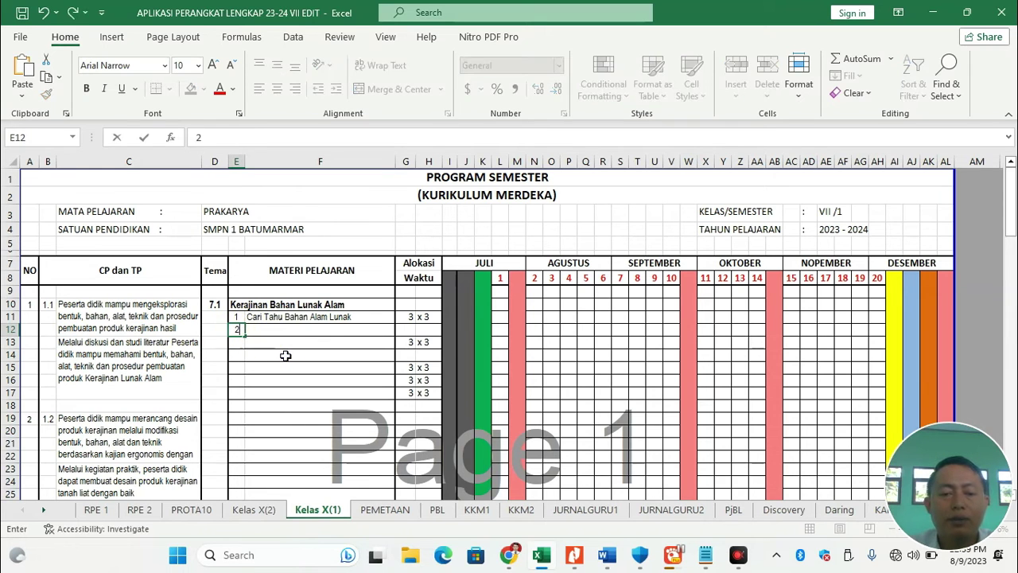
{"action": "left_click", "coordinate": [286, 356]}
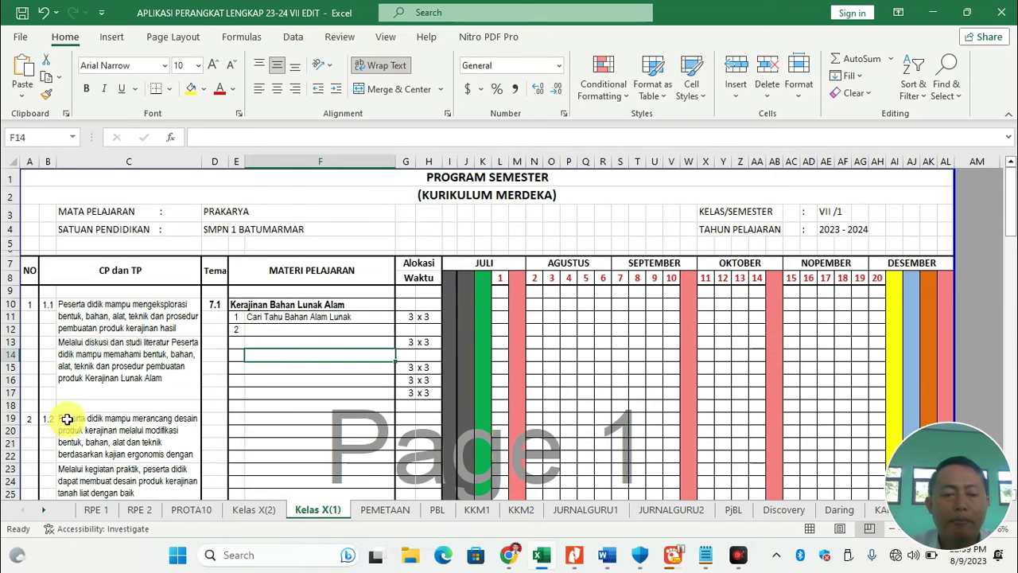
{"action": "left_click", "coordinate": [235, 331]}
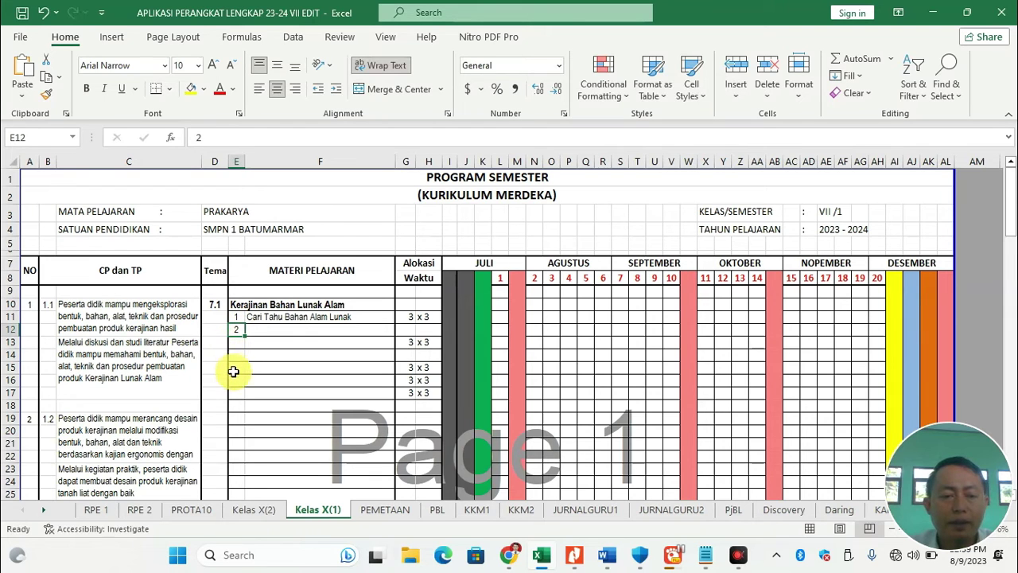
{"action": "key", "text": "Delete"}
Clear the number from E12, copy the Kegiatan 2 title "Desain Produk Kerajinan Bahan Alam Lunak" from the textbook in Nitro PDF, and return to Excel
{"action": "left_click", "coordinate": [237, 417]}
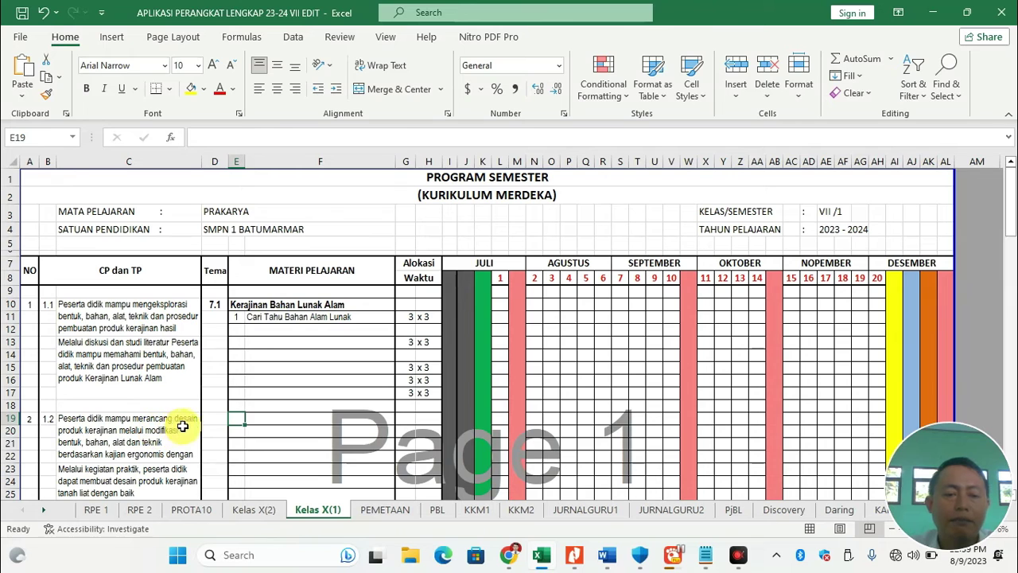
{"action": "key", "text": "alt+Tab"}
{"action": "left_click_drag", "start_coordinate": [400, 303], "coordinate": [635, 297]}
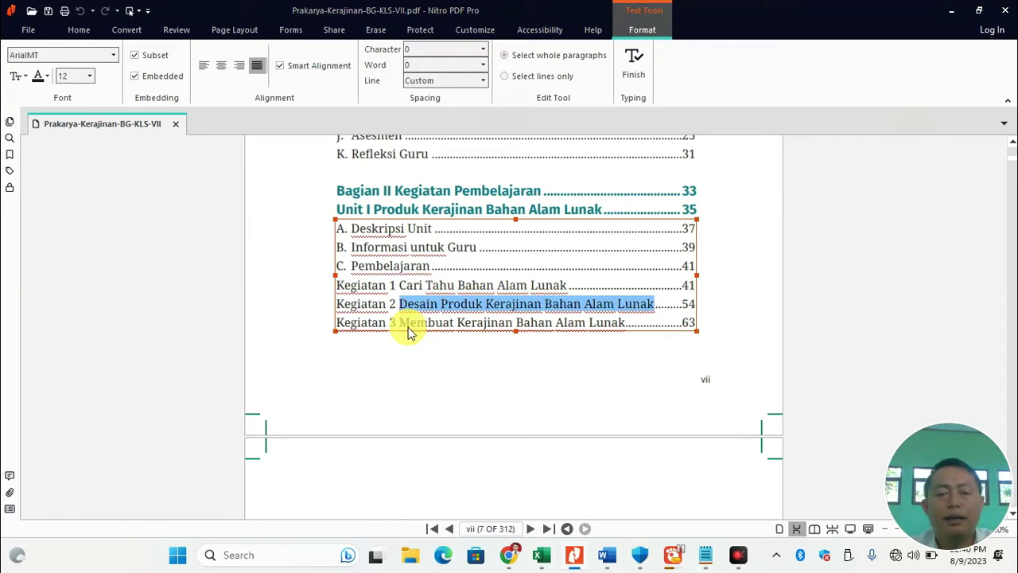
{"action": "key", "text": "alt+Tab"}
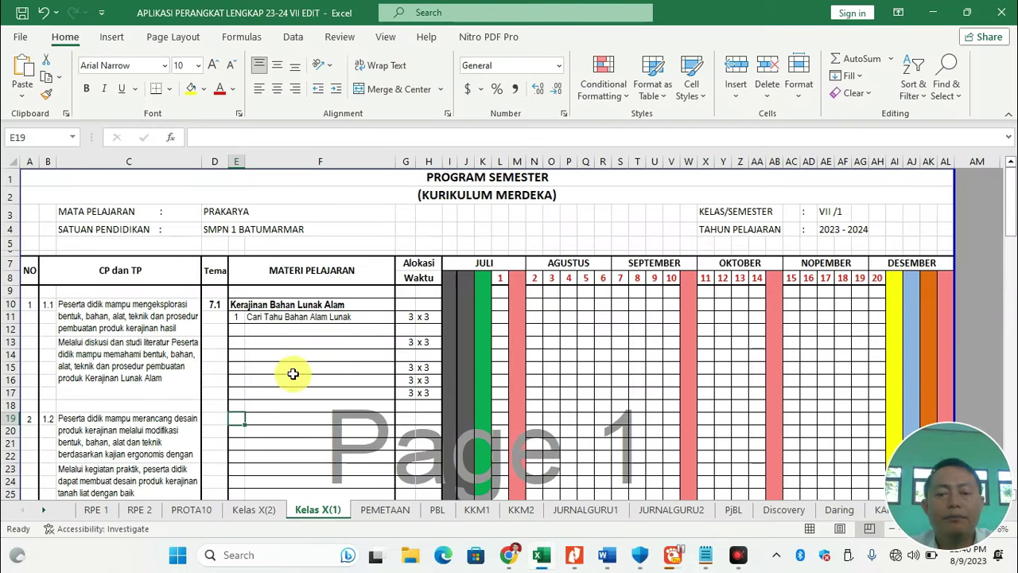
Number the second material 2 in E19 and paste "Desain Produk Kerajinan Bahan Alam Lunak" into F19
{"action": "left_click", "coordinate": [253, 416]}
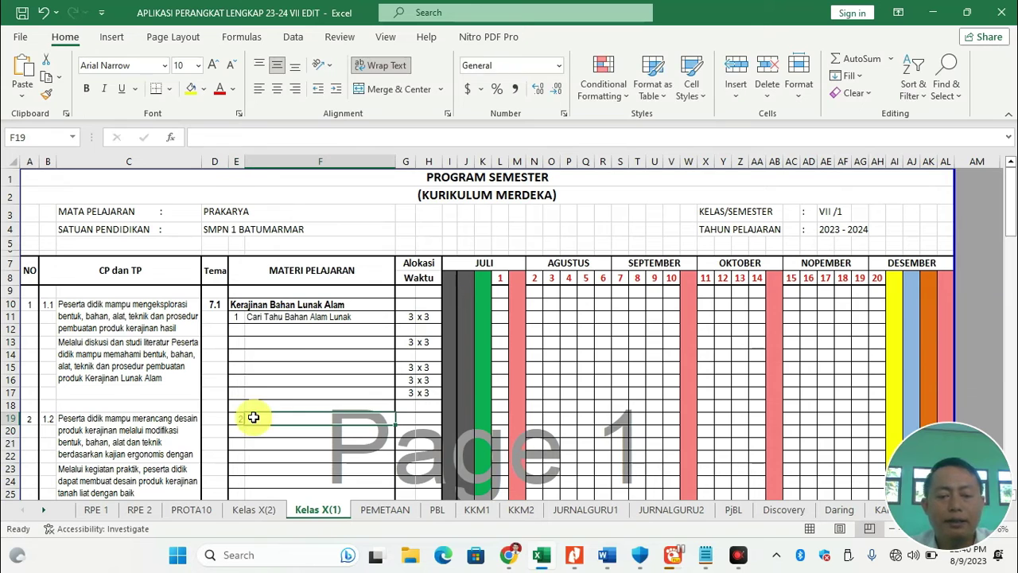
{"action": "type", "text": "Desain Produk Kerajinan Bahan Alam Lunak"}
{"action": "left_click", "coordinate": [322, 406]}
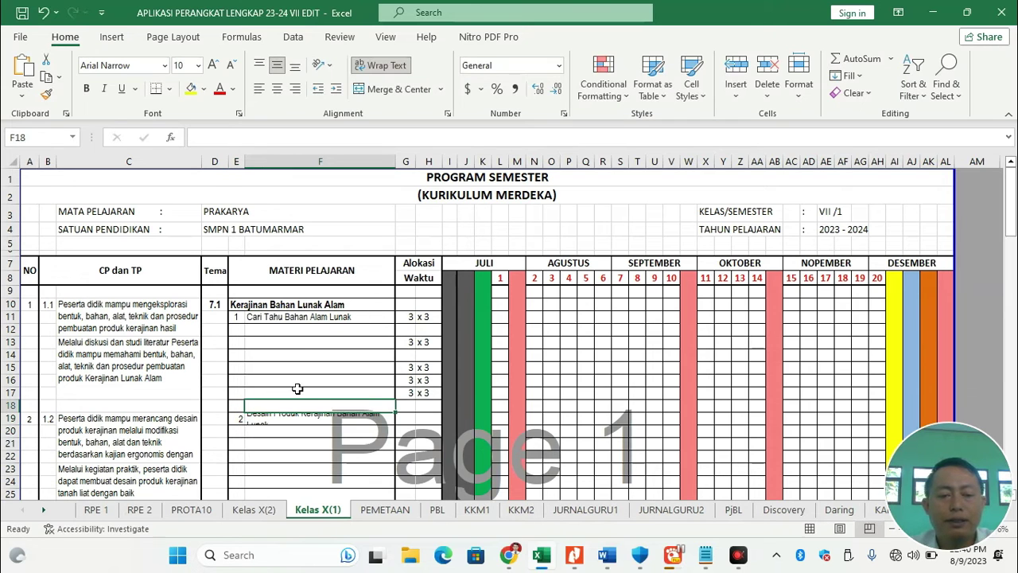
Merge F19:F20 with left-aligned text and merge E19:E20 with the number centered
{"action": "left_click_drag", "start_coordinate": [303, 420], "coordinate": [303, 430]}
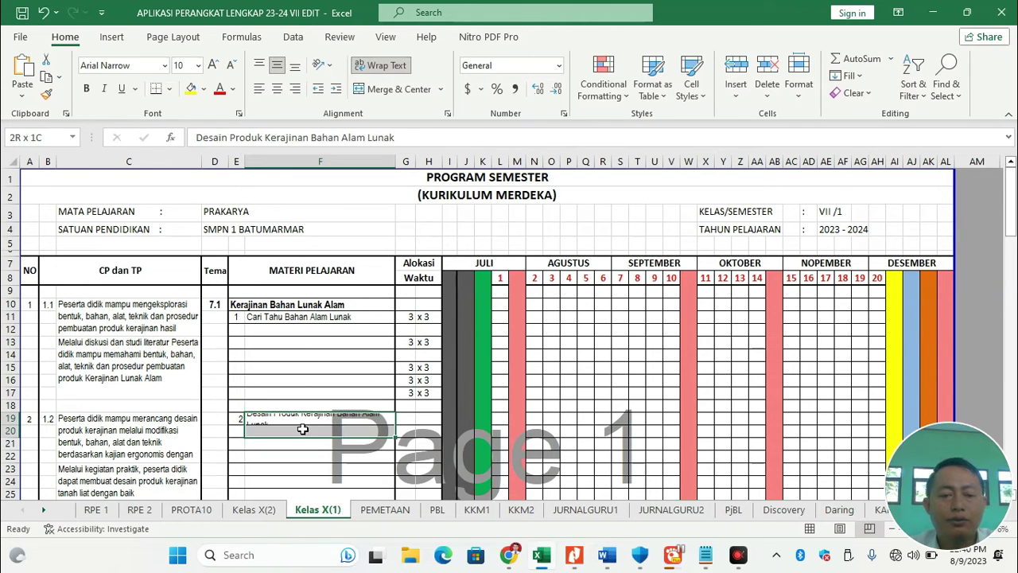
{"action": "left_click", "coordinate": [387, 88]}
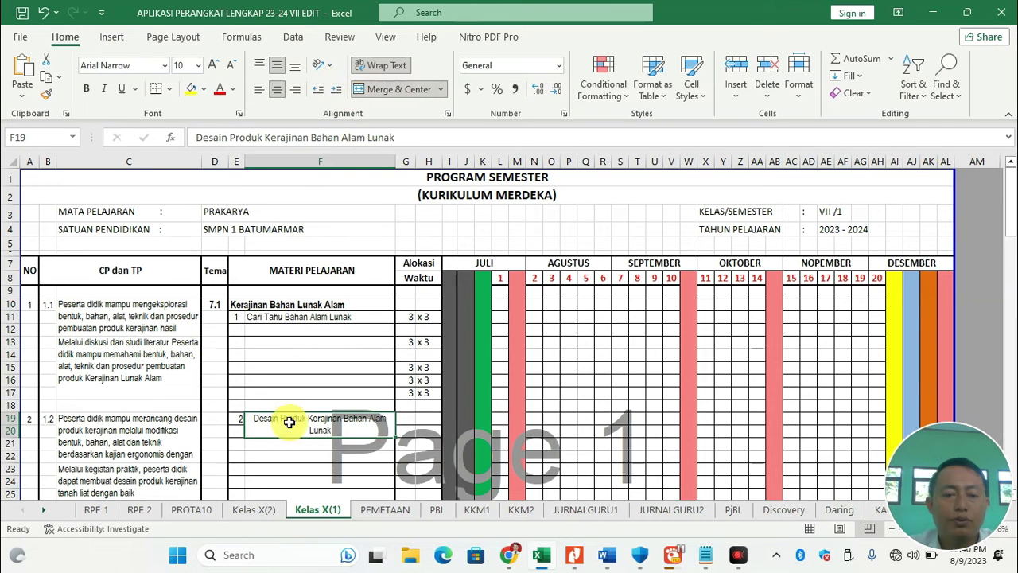
{"action": "left_click", "coordinate": [259, 88]}
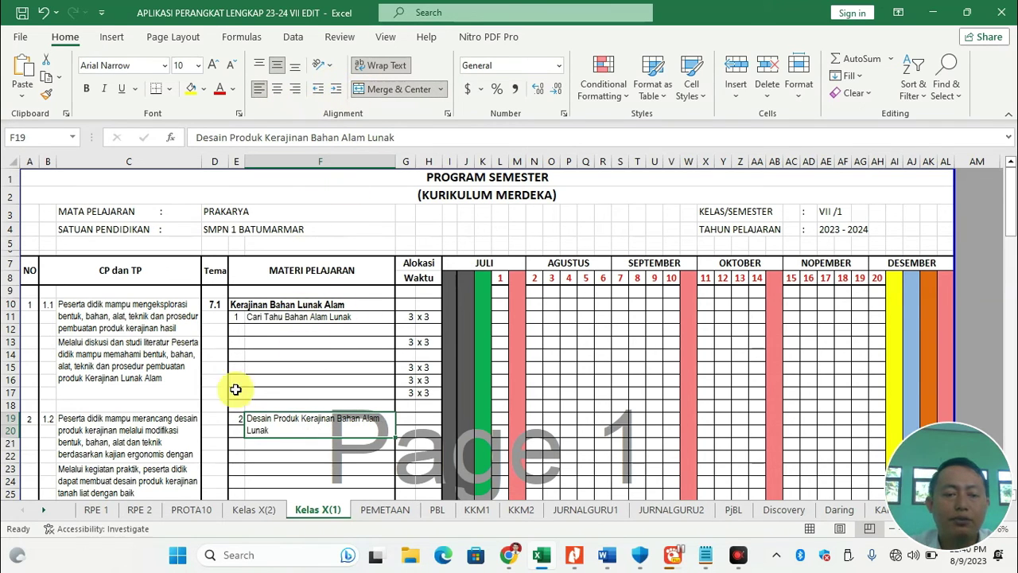
{"action": "left_click_drag", "start_coordinate": [236, 419], "coordinate": [236, 430]}
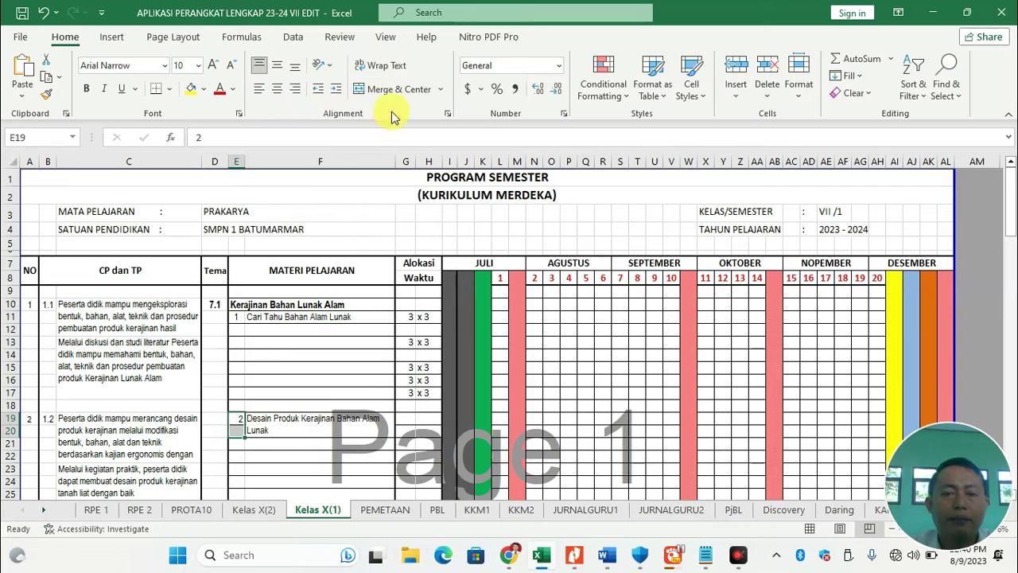
{"action": "left_click", "coordinate": [359, 94]}
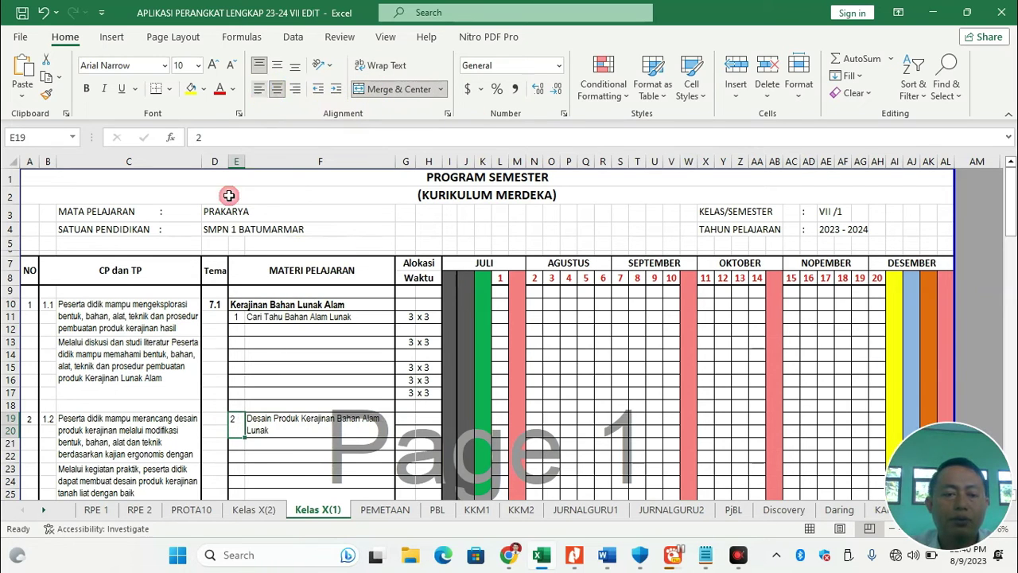
{"action": "left_click", "coordinate": [266, 420]}
{"action": "left_click", "coordinate": [237, 423]}
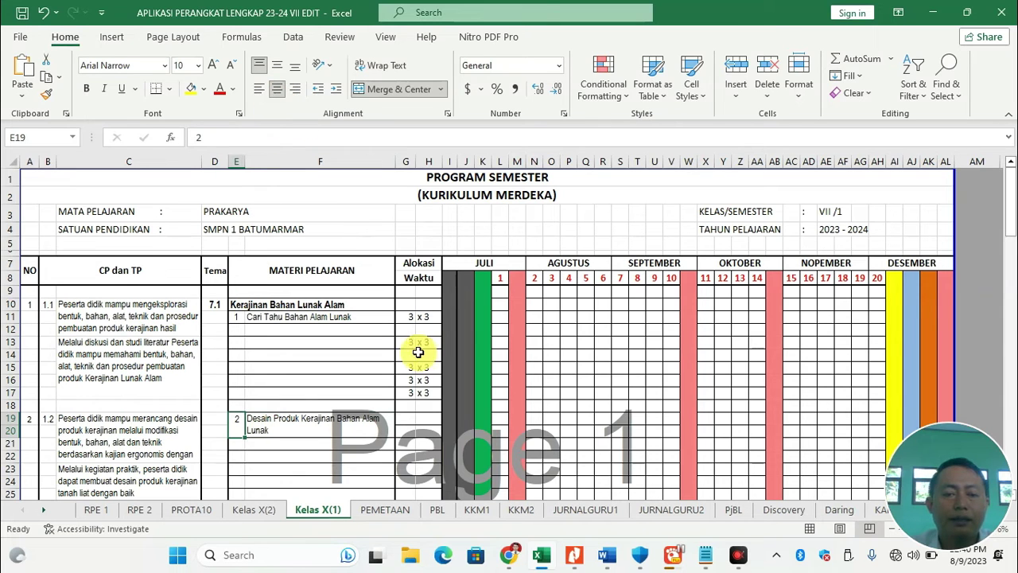
Clear the time allocation entries in G13:H17
{"action": "left_click_drag", "start_coordinate": [409, 341], "coordinate": [420, 395]}
{"action": "key", "text": "Delete"}
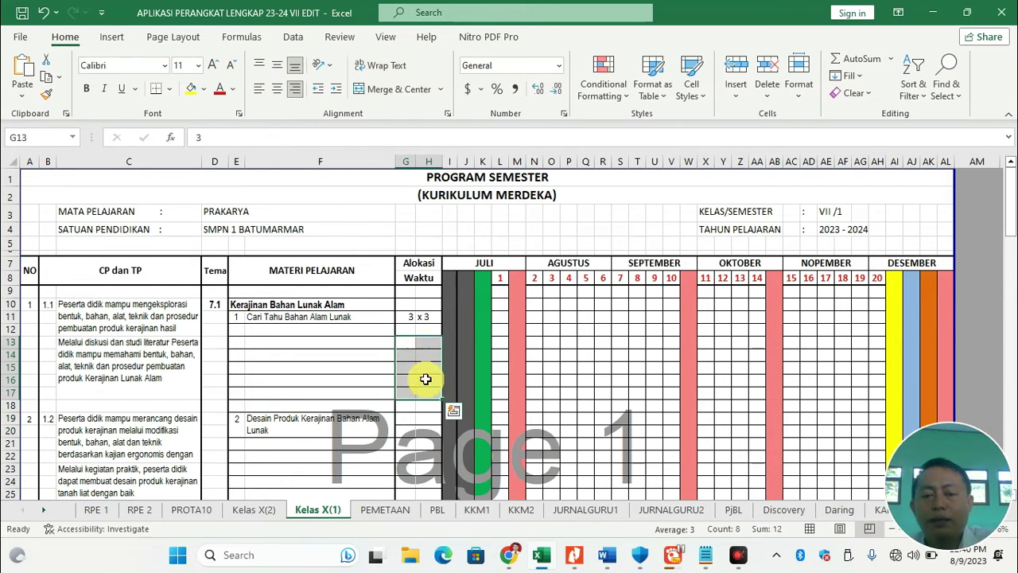
Check the TP in C35 and copy the Kegiatan 3 title "Membuat Kerajinan Bahan Alam Lunak" from the textbook in Nitro PDF
{"action": "scroll", "coordinate": [262, 427], "scroll_direction": "down", "scroll_amount": 3}
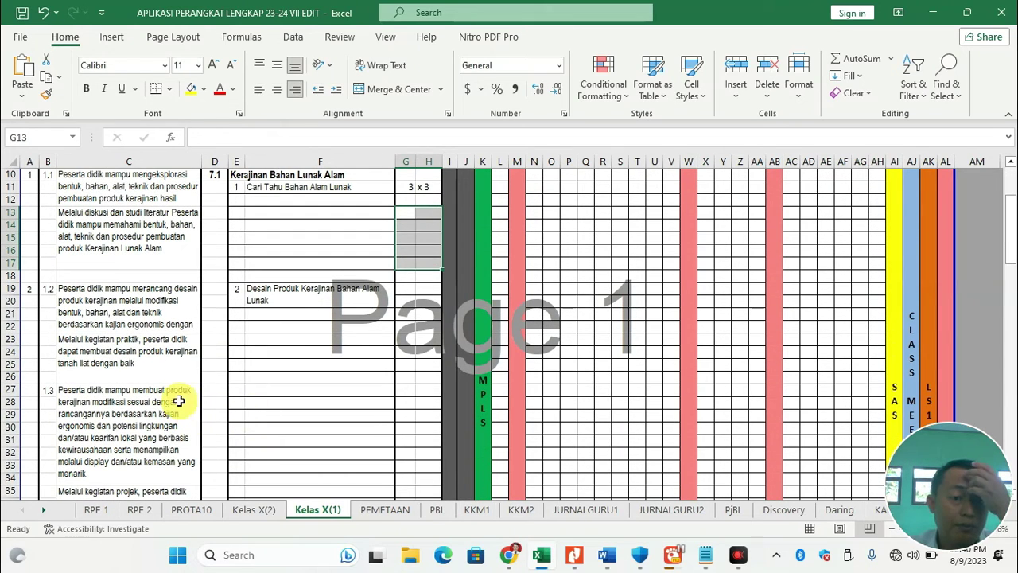
{"action": "left_click", "coordinate": [158, 437]}
{"action": "scroll", "coordinate": [163, 438], "scroll_direction": "down", "scroll_amount": 2}
{"action": "left_click", "coordinate": [115, 420]}
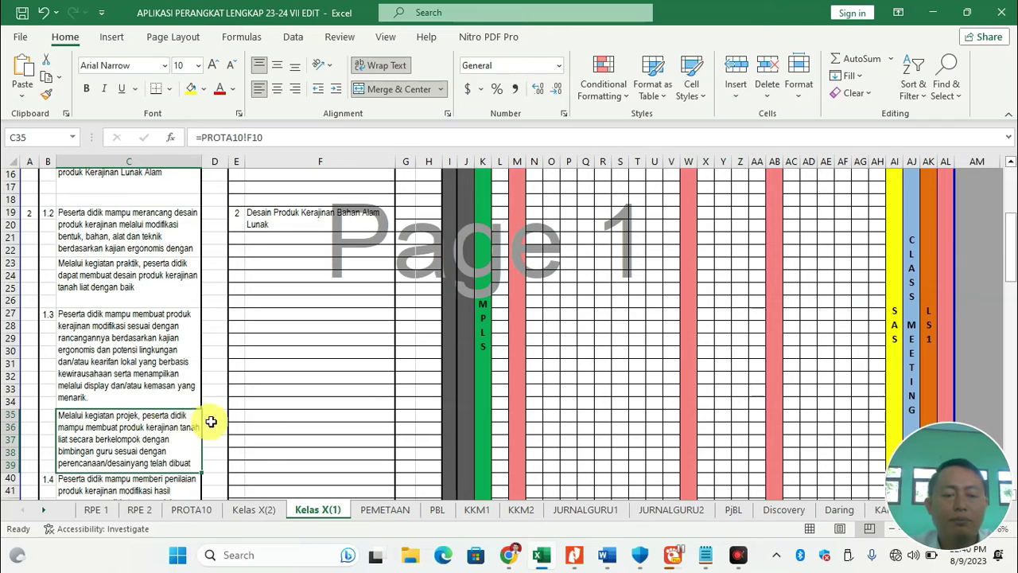
{"action": "key", "text": "alt+Tab"}
{"action": "left_click", "coordinate": [419, 322]}
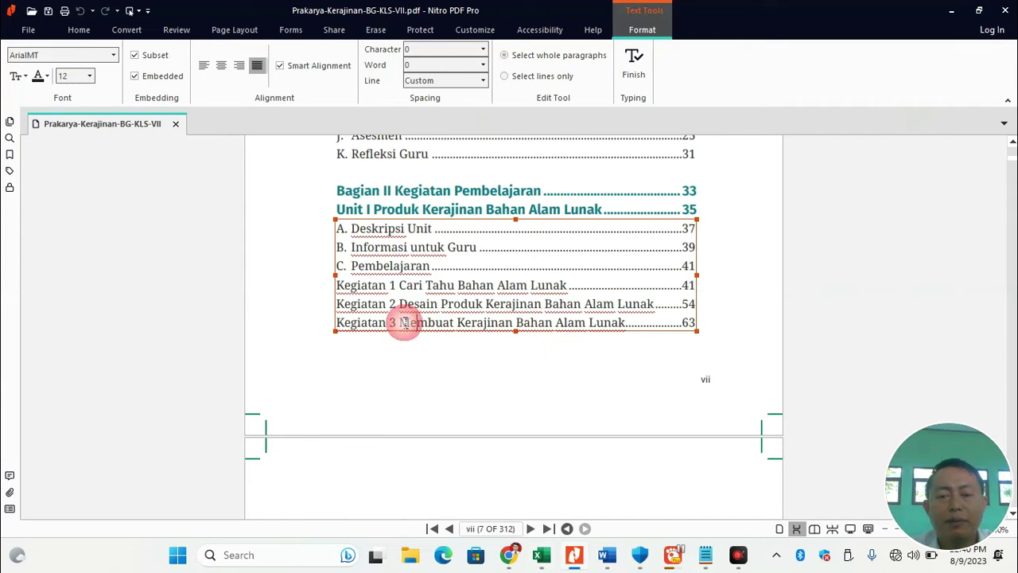
{"action": "left_click_drag", "start_coordinate": [400, 323], "coordinate": [618, 322]}
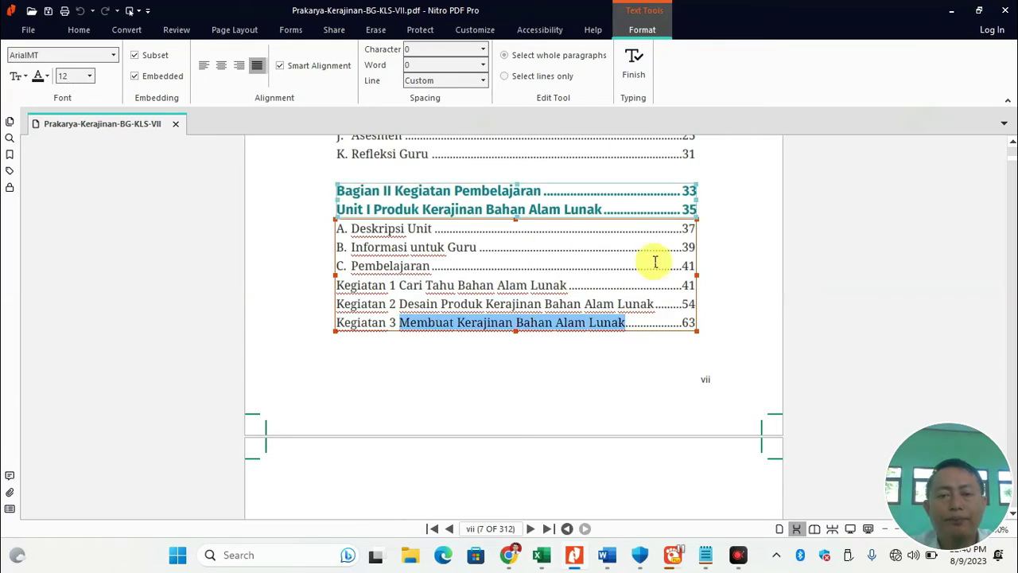
Examine the textbook's cover, front matter and table of contents for Unit I and Unit II
{"action": "scroll", "coordinate": [656, 262], "scroll_direction": "up", "scroll_amount": 15}
{"action": "scroll", "coordinate": [668, 268], "scroll_direction": "up", "scroll_amount": 15}
{"action": "scroll", "coordinate": [668, 272], "scroll_direction": "up", "scroll_amount": 5}
{"action": "scroll", "coordinate": [668, 275], "scroll_direction": "down", "scroll_amount": 3}
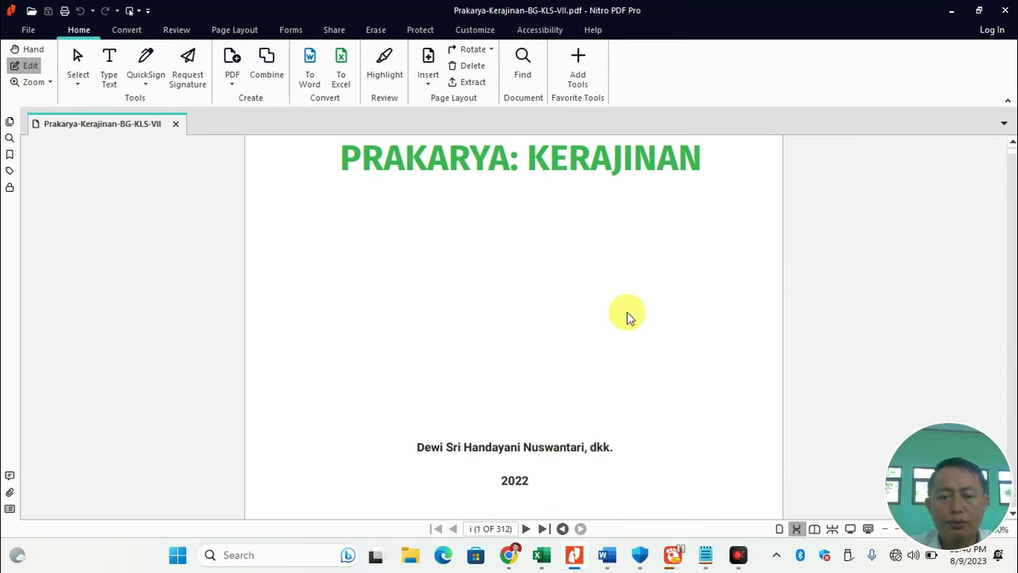
{"action": "scroll", "coordinate": [626, 317], "scroll_direction": "down", "scroll_amount": 3}
{"action": "scroll", "coordinate": [647, 334], "scroll_direction": "up", "scroll_amount": 6}
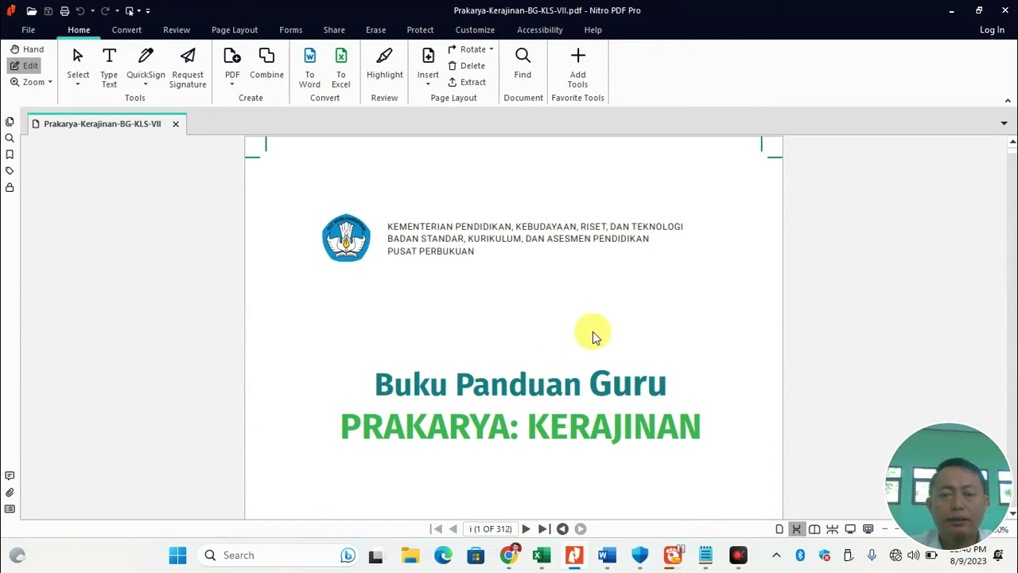
{"action": "scroll", "coordinate": [592, 341], "scroll_direction": "down", "scroll_amount": 12}
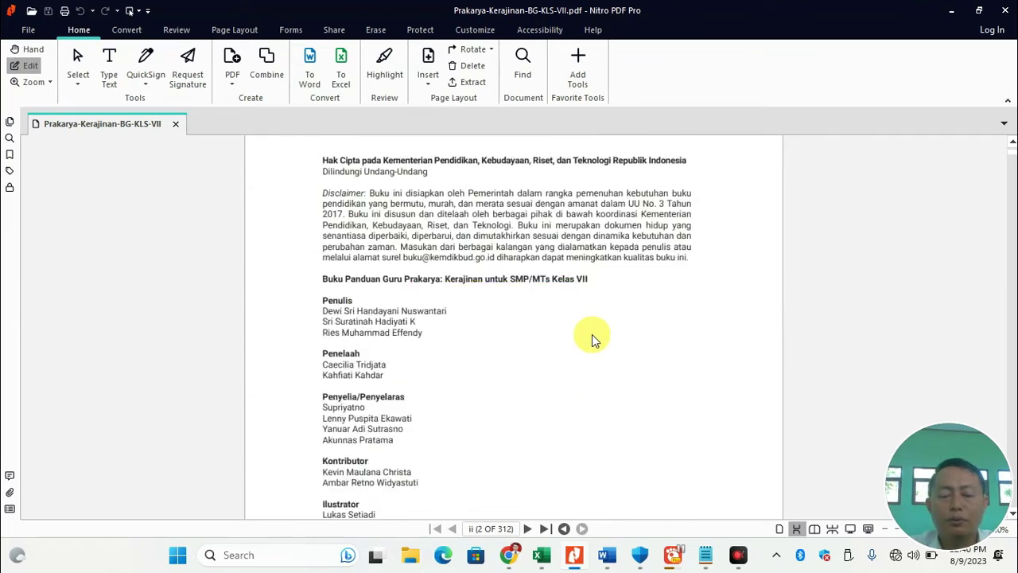
{"action": "scroll", "coordinate": [592, 334], "scroll_direction": "down", "scroll_amount": 15}
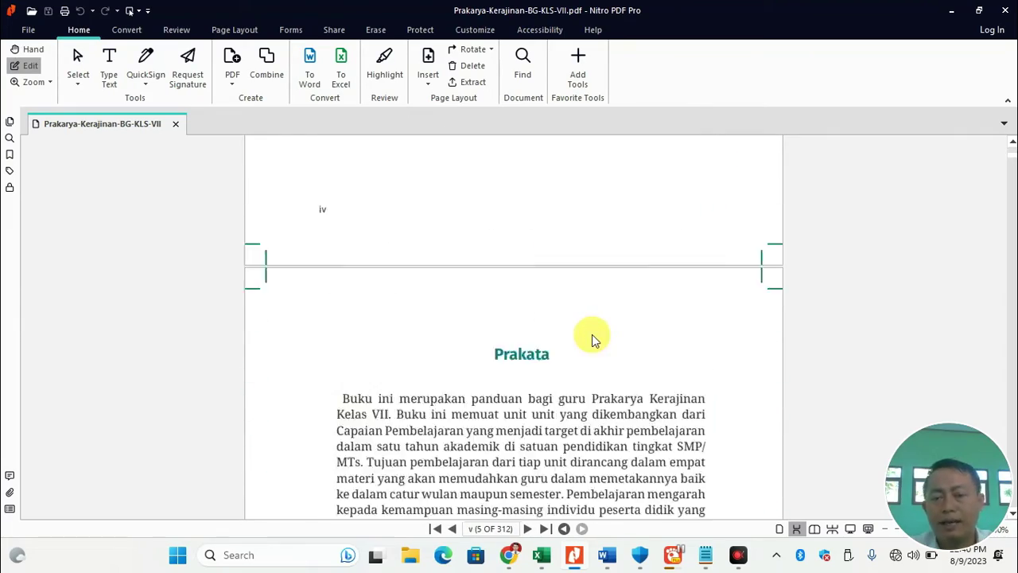
{"action": "scroll", "coordinate": [591, 334], "scroll_direction": "down", "scroll_amount": 12}
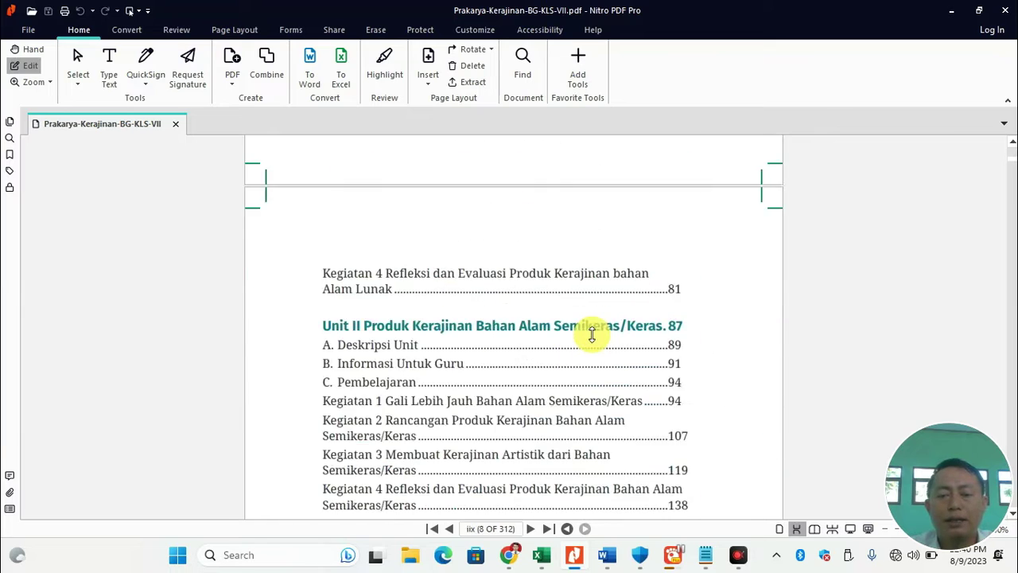
{"action": "scroll", "coordinate": [591, 334], "scroll_direction": "up", "scroll_amount": 3}
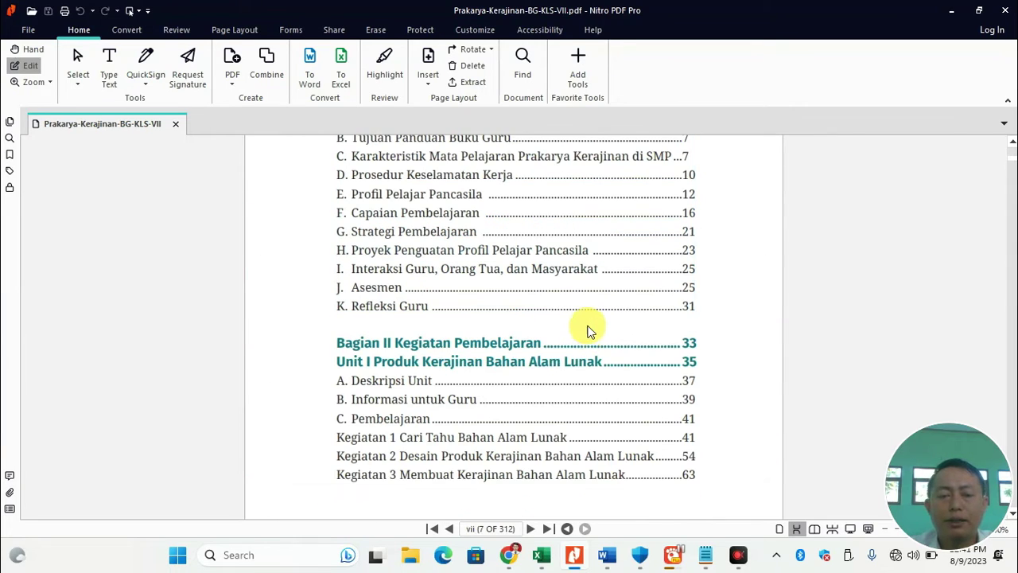
{"action": "scroll", "coordinate": [586, 324], "scroll_direction": "down", "scroll_amount": 2}
{"action": "scroll", "coordinate": [586, 325], "scroll_direction": "up", "scroll_amount": 4}
{"action": "scroll", "coordinate": [585, 325], "scroll_direction": "down", "scroll_amount": 7}
{"action": "scroll", "coordinate": [585, 324], "scroll_direction": "down", "scroll_amount": 2}
{"action": "scroll", "coordinate": [585, 324], "scroll_direction": "up", "scroll_amount": 2}
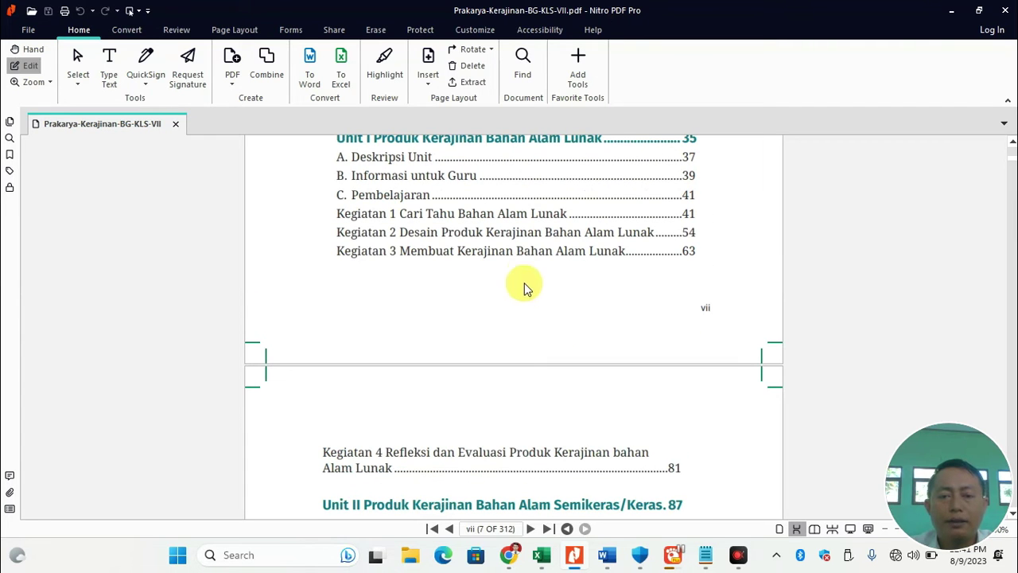
Return to Excel, number the third material 3 in E27 and paste "Membuat Kerajinan Bahan Alam Lunak" into F27
{"action": "key", "text": "alt+Tab"}
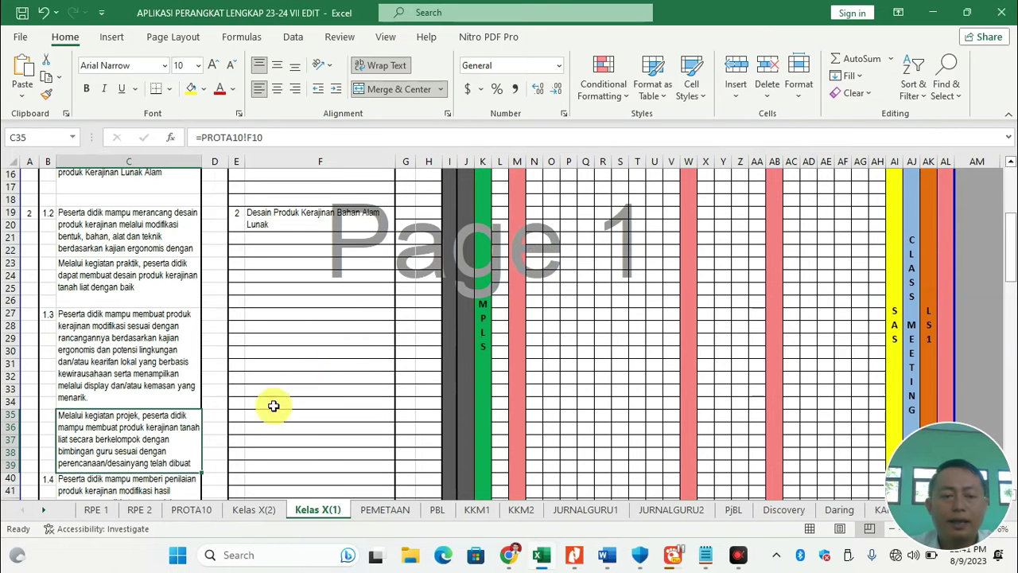
{"action": "left_click", "coordinate": [236, 313]}
{"action": "type", "text": "3"}
{"action": "left_click", "coordinate": [270, 315]}
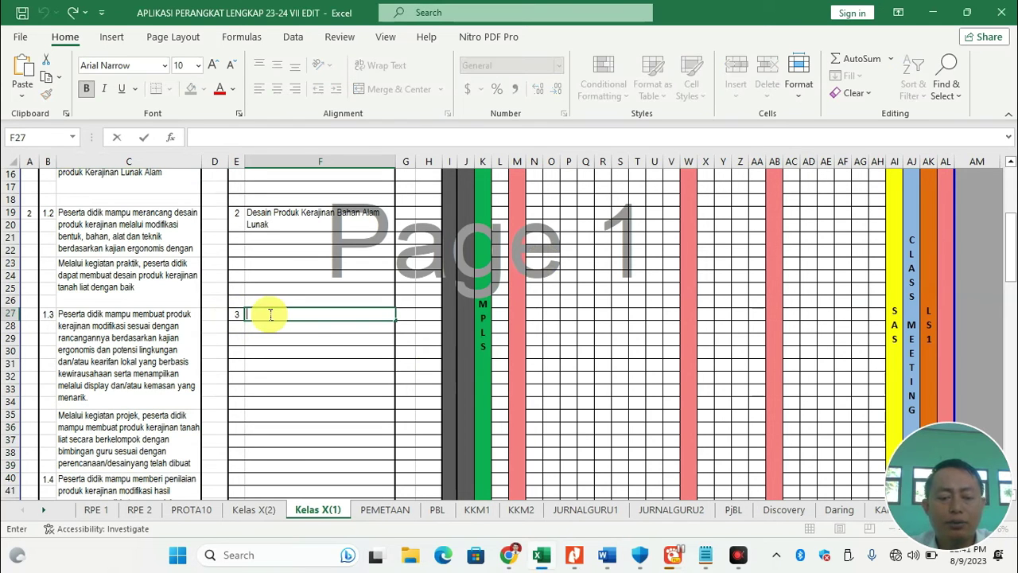
{"action": "type", "text": "Membuat Kerajinan Bahan Alam Lunak"}
{"action": "key", "text": "Return"}
Remove the bold formatting from F27:F29
{"action": "left_click_drag", "start_coordinate": [307, 313], "coordinate": [309, 338]}
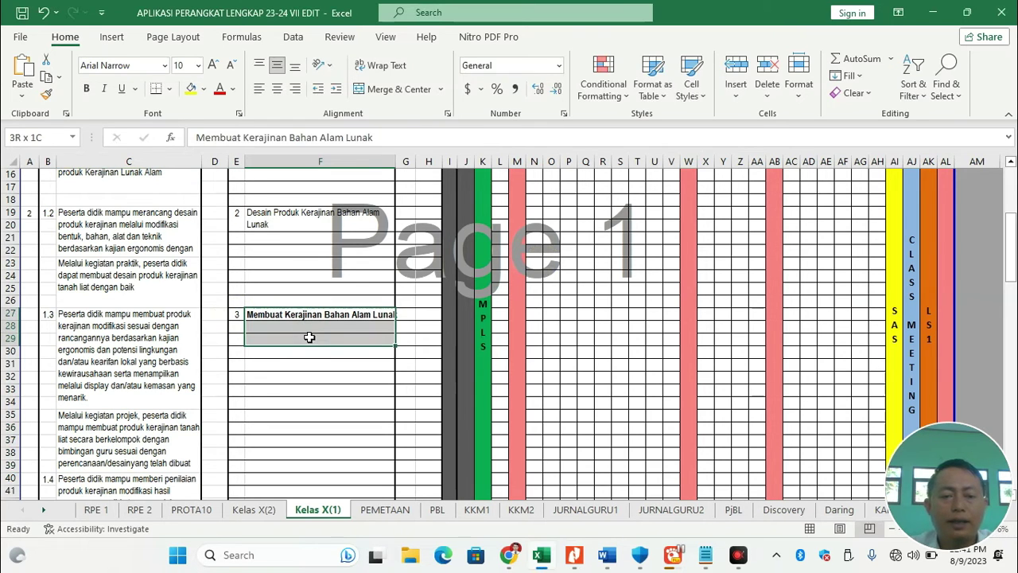
{"action": "left_click", "coordinate": [86, 88]}
{"action": "left_click", "coordinate": [359, 287]}
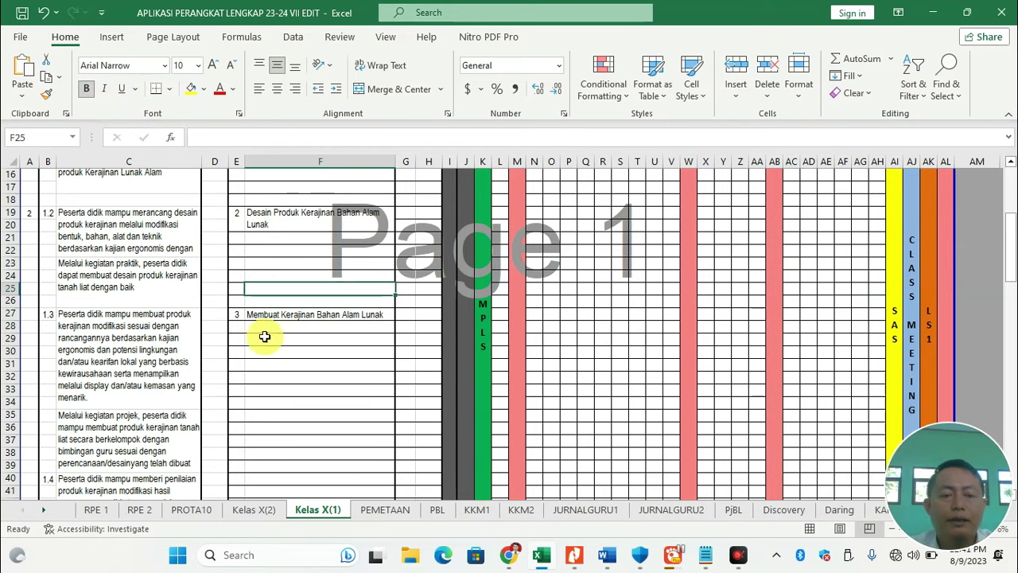
Check the TP in C44 and enter the number 4 in E40 beside CP 1.4
{"action": "scroll", "coordinate": [159, 430], "scroll_direction": "down", "scroll_amount": 3}
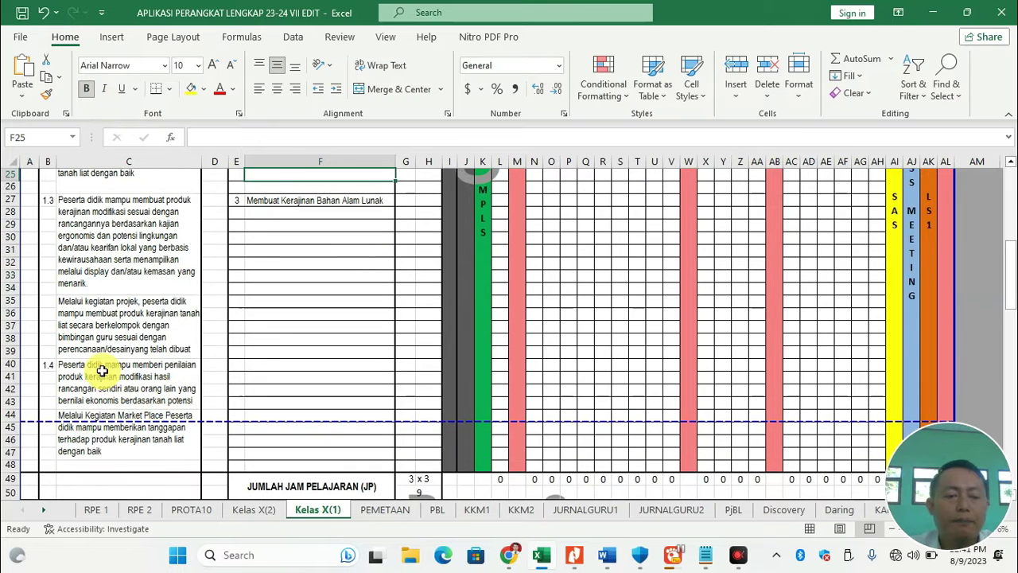
{"action": "left_click", "coordinate": [88, 439]}
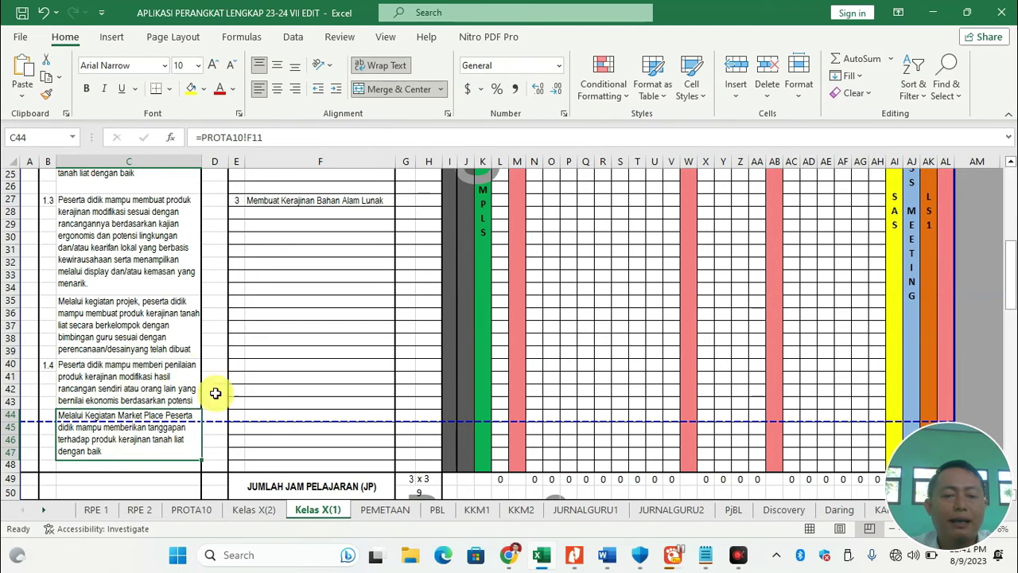
{"action": "left_click", "coordinate": [238, 364]}
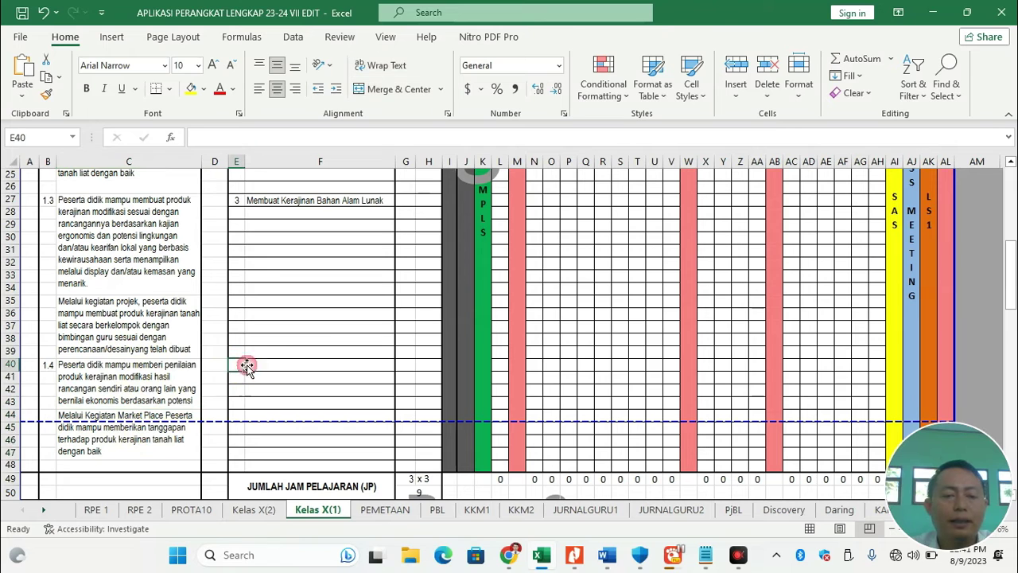
{"action": "type", "text": "4"}
{"action": "left_click", "coordinate": [373, 354]}
Copy the Kegiatan 4 title "Refleksi dan Evaluasi Produk Kerajinan bahan Alam Lunak" from the textbook in Nitro PDF and return to Excel
{"action": "key", "text": "alt+Tab"}
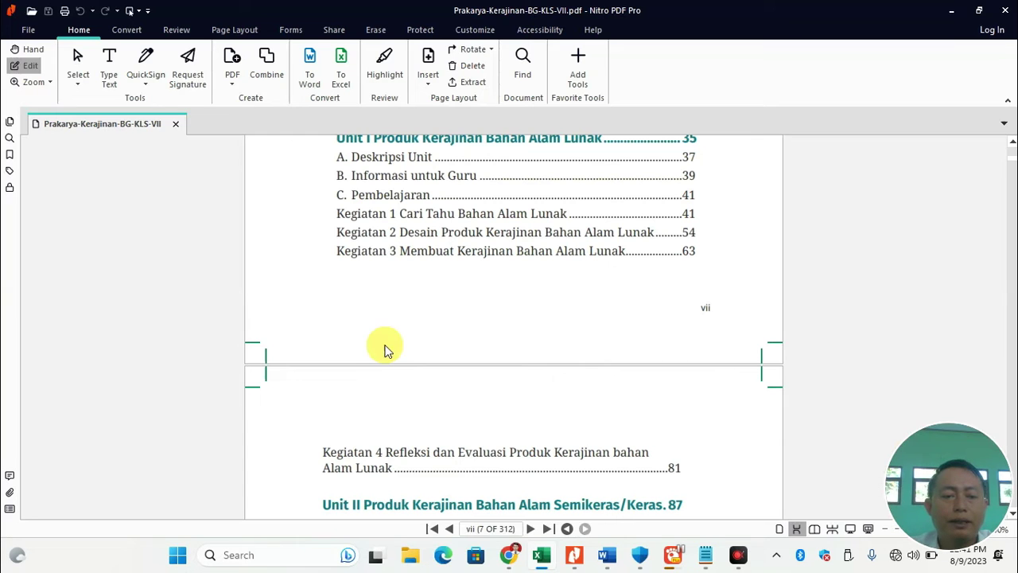
{"action": "scroll", "coordinate": [429, 366], "scroll_direction": "down", "scroll_amount": 2}
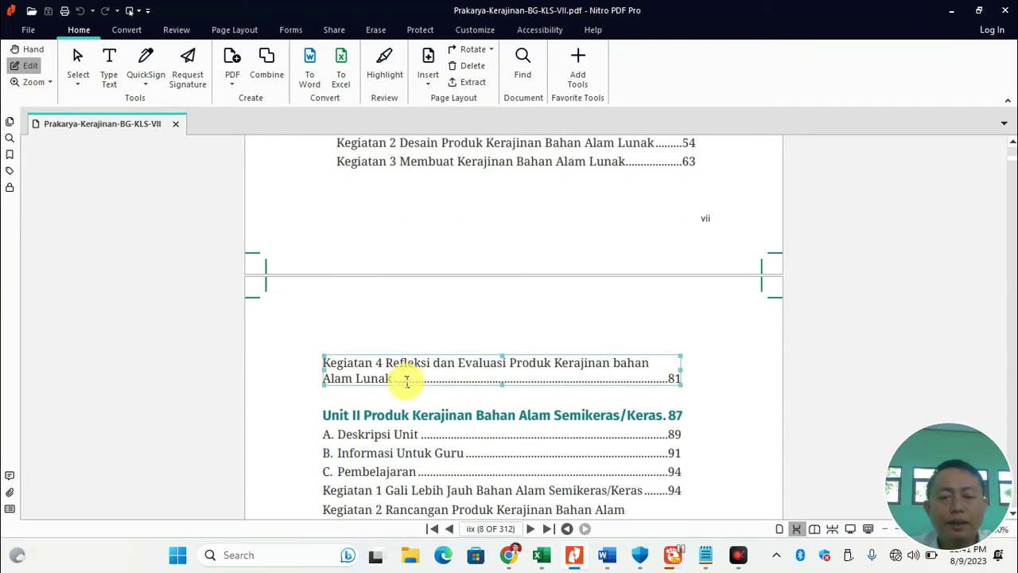
{"action": "double_click", "coordinate": [405, 364]}
{"action": "left_click", "coordinate": [390, 363]}
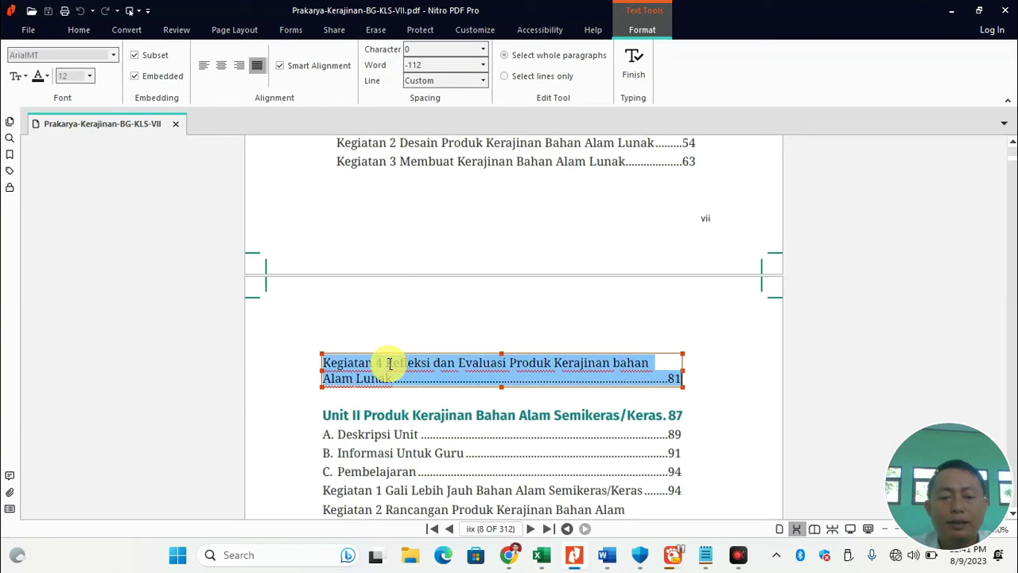
{"action": "left_click_drag", "start_coordinate": [388, 363], "coordinate": [504, 363]}
{"action": "left_click_drag", "start_coordinate": [489, 374], "coordinate": [427, 378]}
{"action": "key", "text": "ctrl+c"}
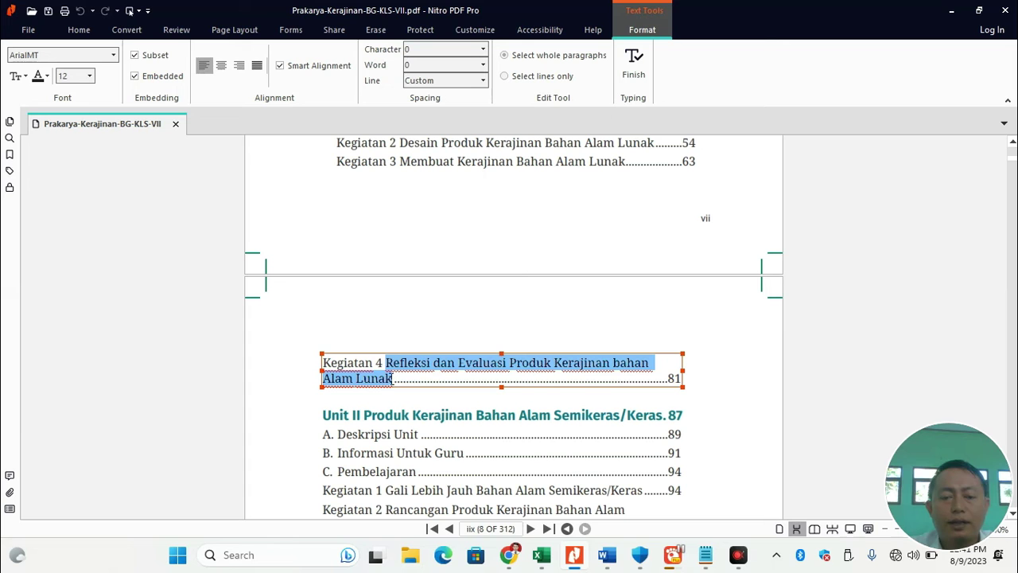
{"action": "key", "text": "alt+Tab"}
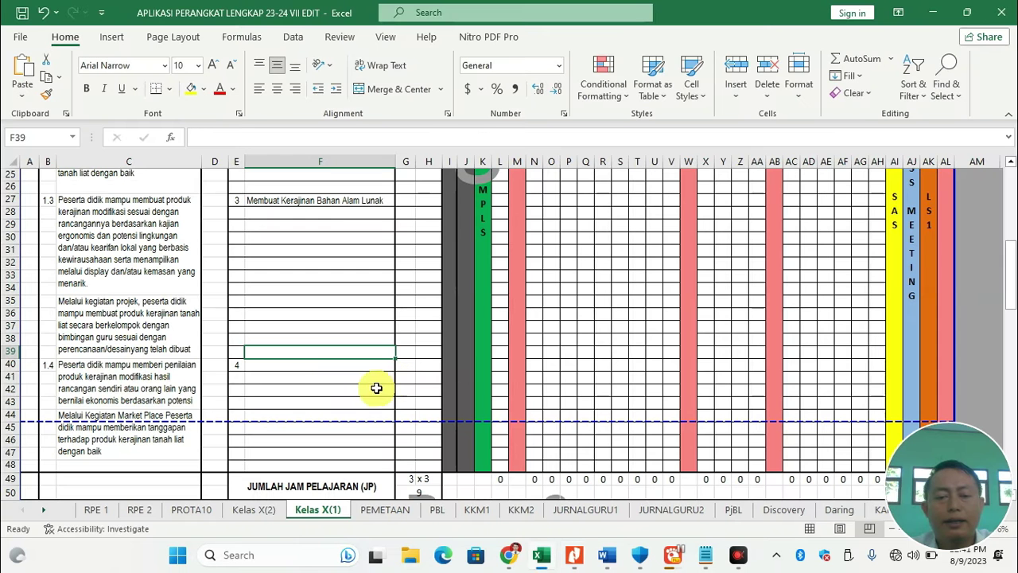
Paste "Refleksi dan Evaluasi Produk Kerajinan bahan Alam Lunak" into F40, then merge F40:F41 and left-align it
{"action": "left_click", "coordinate": [248, 368]}
{"action": "key", "text": "ctrl+v"}
{"action": "key", "text": "Return"}
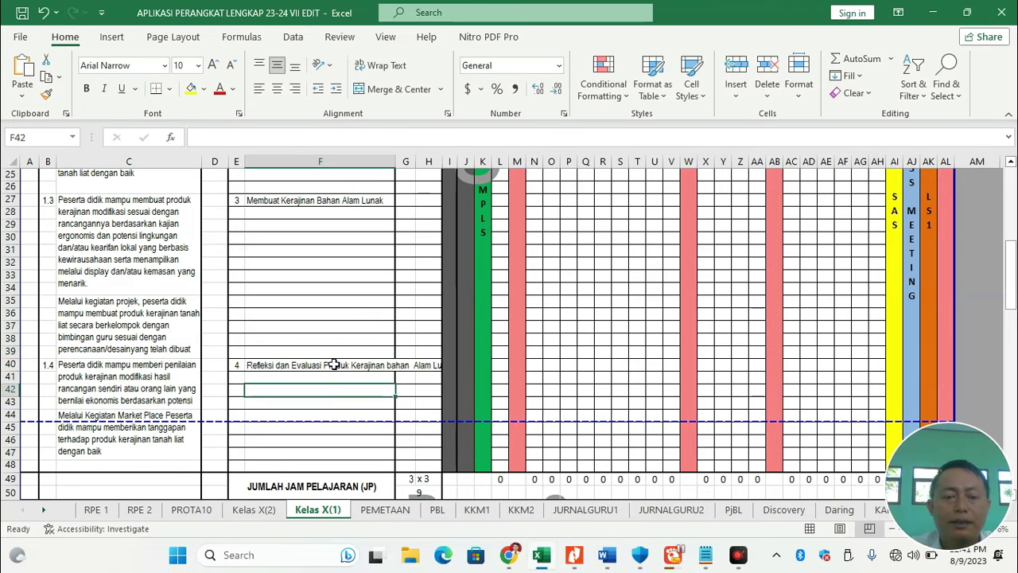
{"action": "left_click_drag", "start_coordinate": [334, 364], "coordinate": [336, 376]}
{"action": "left_click", "coordinate": [395, 89]}
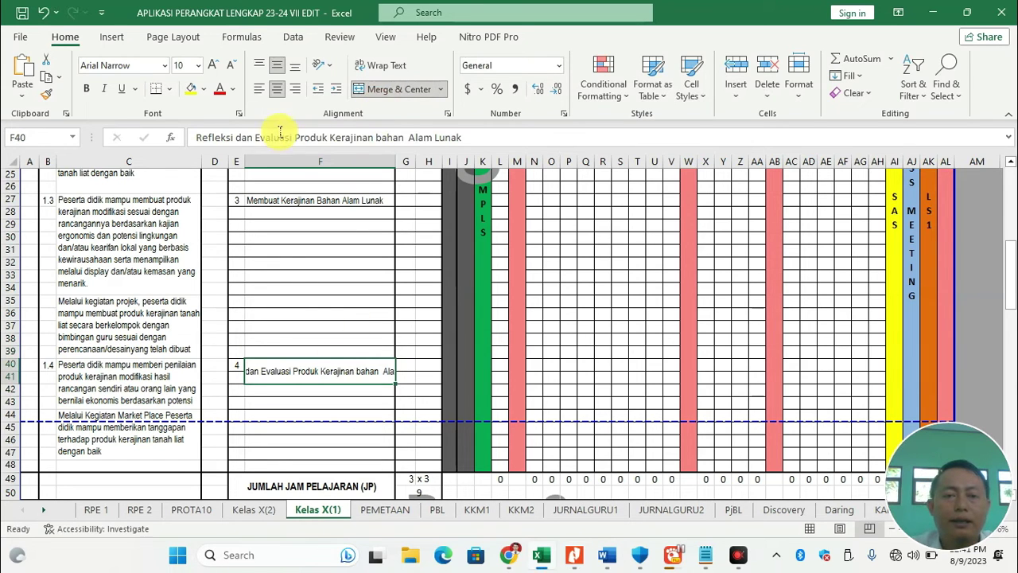
{"action": "left_click", "coordinate": [260, 88]}
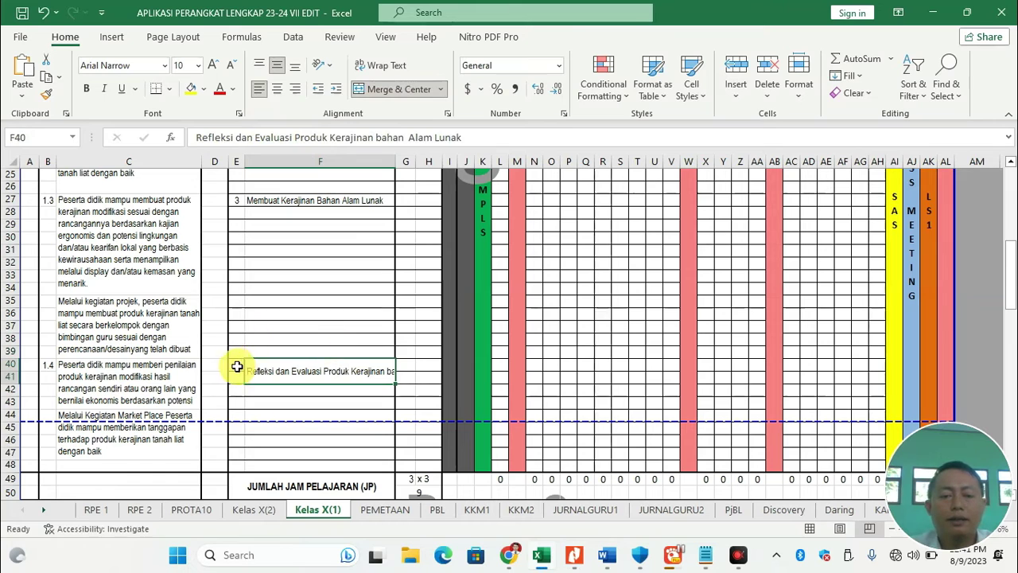
Merge and center E40:E41 around the number 4 and wrap the material title in F40:F41
{"action": "left_click_drag", "start_coordinate": [233, 364], "coordinate": [237, 375]}
{"action": "left_click", "coordinate": [402, 88]}
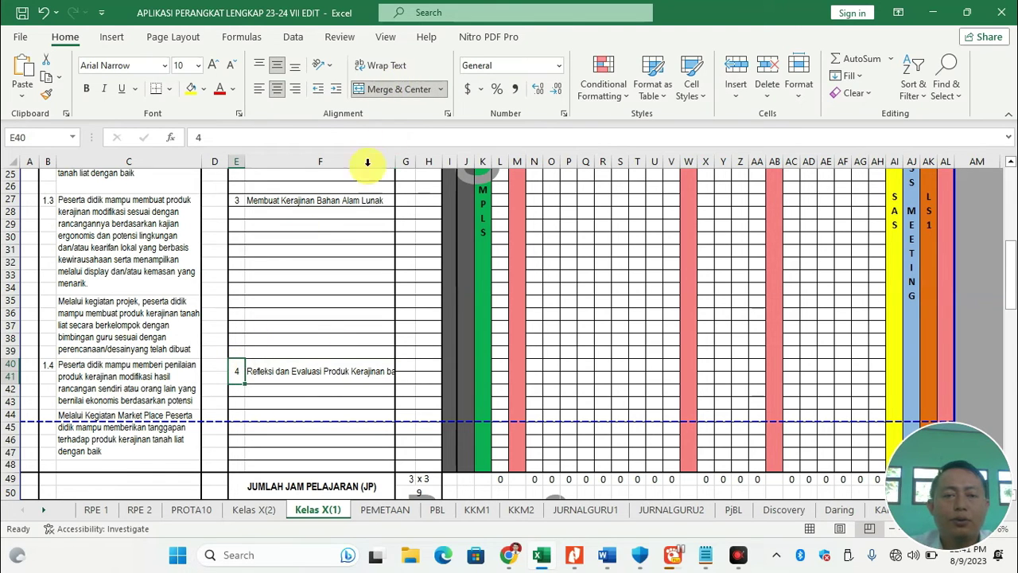
{"action": "left_click", "coordinate": [279, 370]}
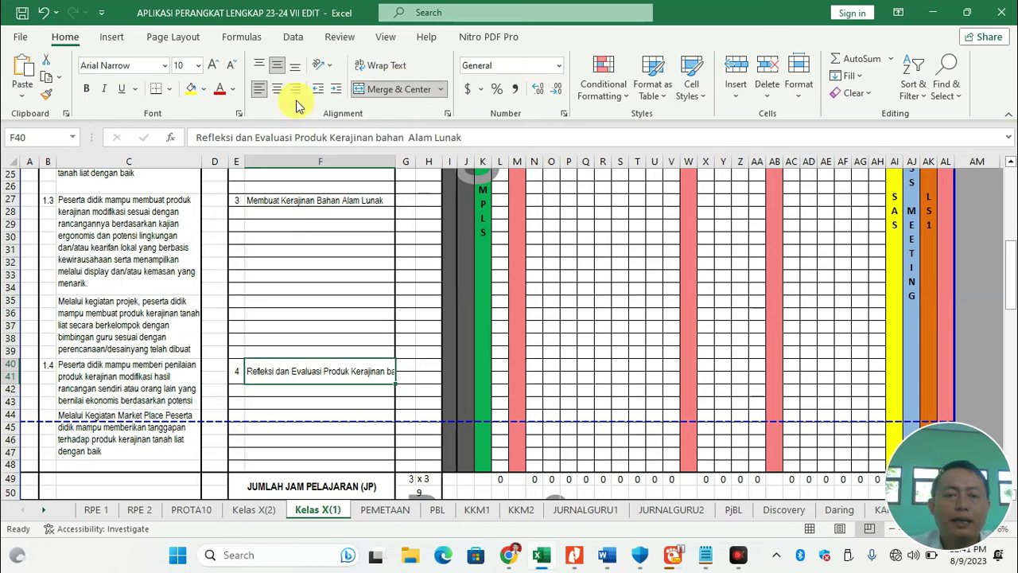
{"action": "left_click", "coordinate": [380, 66]}
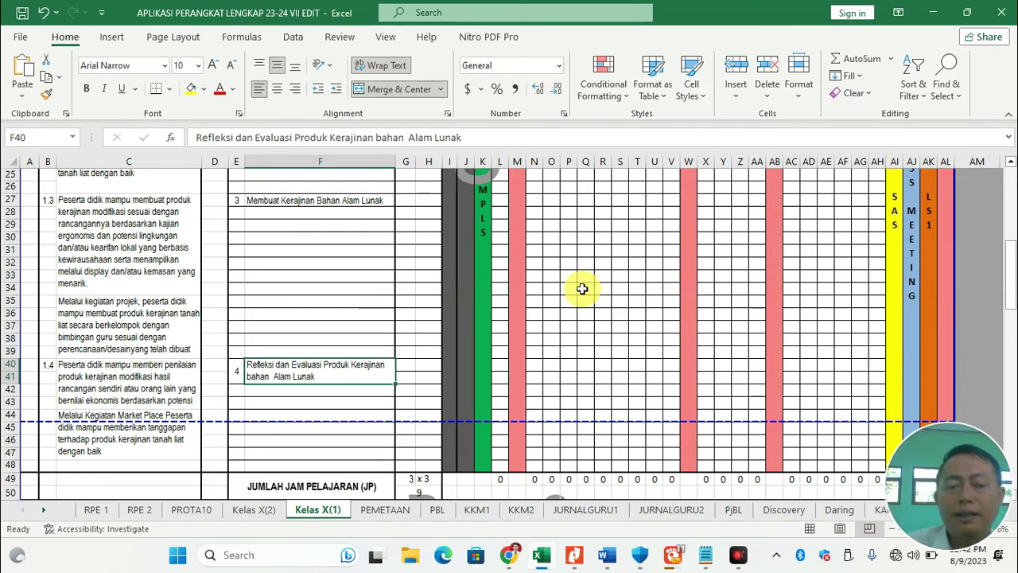
Check the hours allotted to Sumatif Tengah Semester and to semester 1 on the PROTA10 sheet
{"action": "scroll", "coordinate": [581, 289], "scroll_direction": "up", "scroll_amount": 8}
{"action": "scroll", "coordinate": [530, 305], "scroll_direction": "up", "scroll_amount": 1}
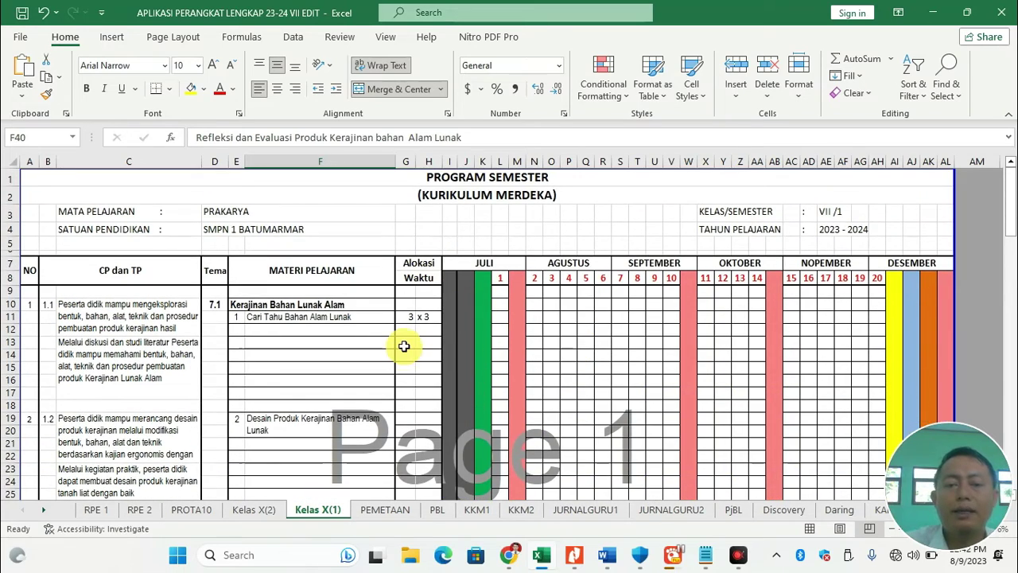
{"action": "scroll", "coordinate": [404, 346], "scroll_direction": "down", "scroll_amount": 2}
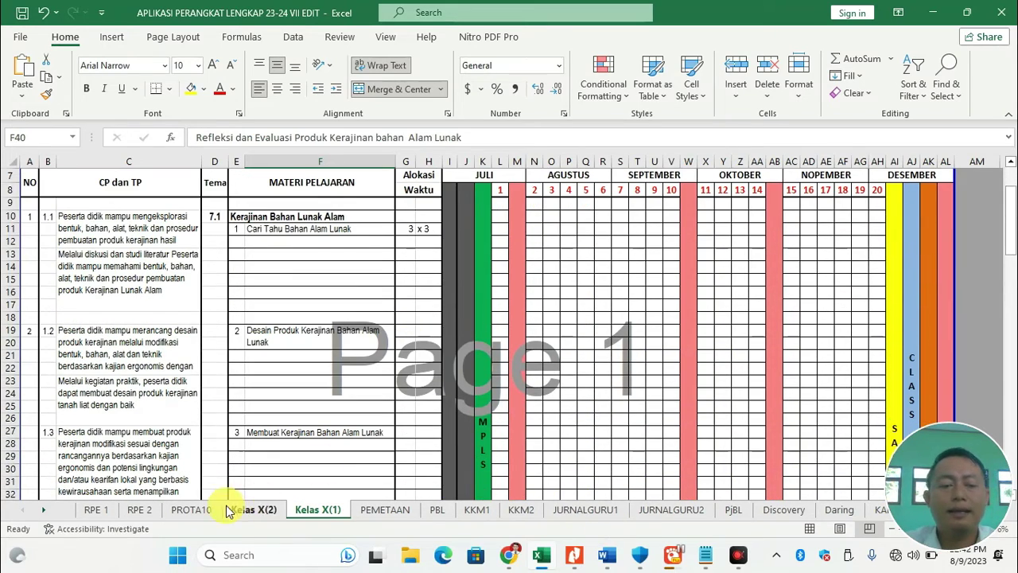
{"action": "left_click", "coordinate": [194, 509]}
{"action": "scroll", "coordinate": [445, 386], "scroll_direction": "down", "scroll_amount": 1}
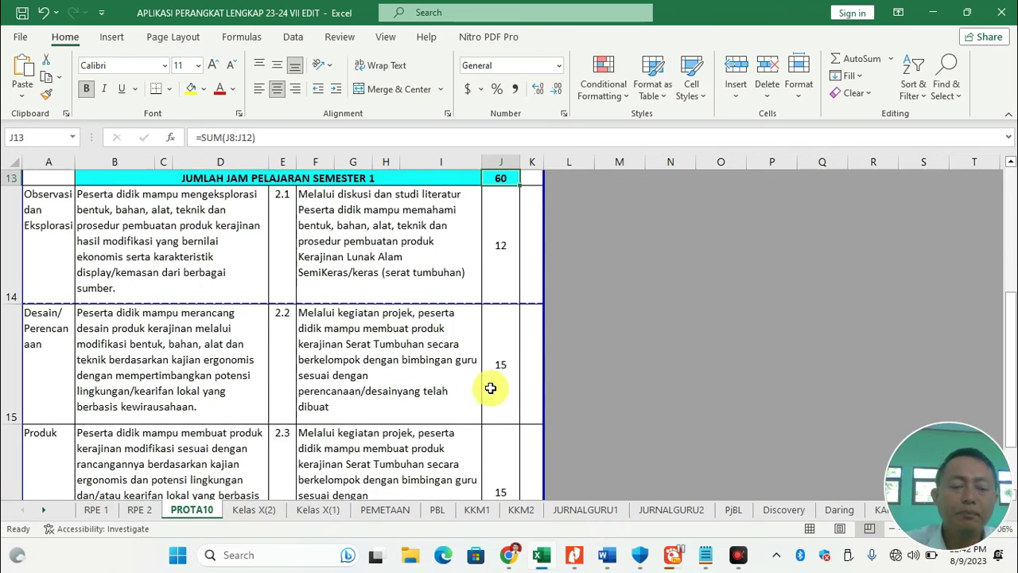
{"action": "scroll", "coordinate": [503, 270], "scroll_direction": "up", "scroll_amount": 1}
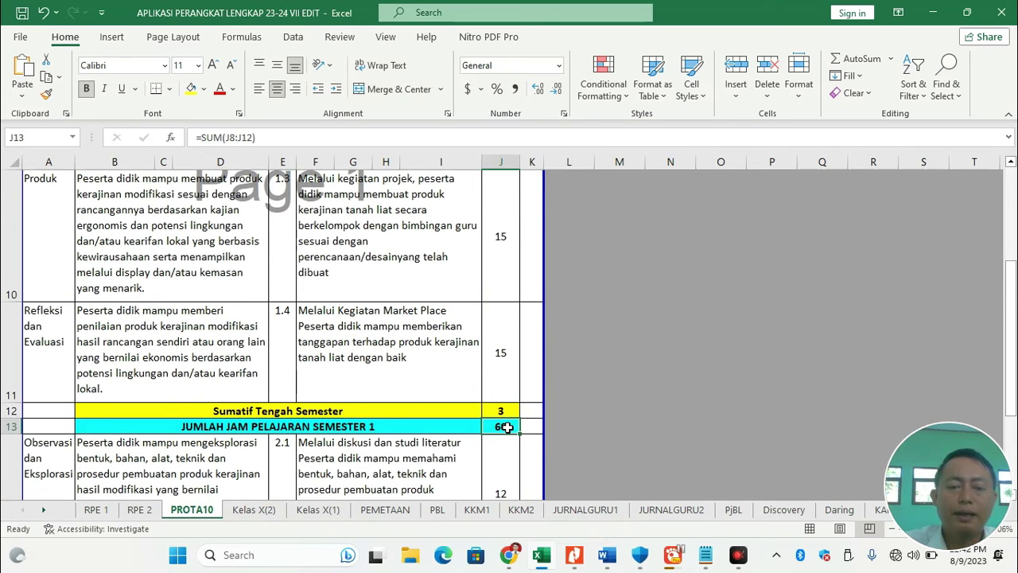
{"action": "left_click", "coordinate": [304, 411]}
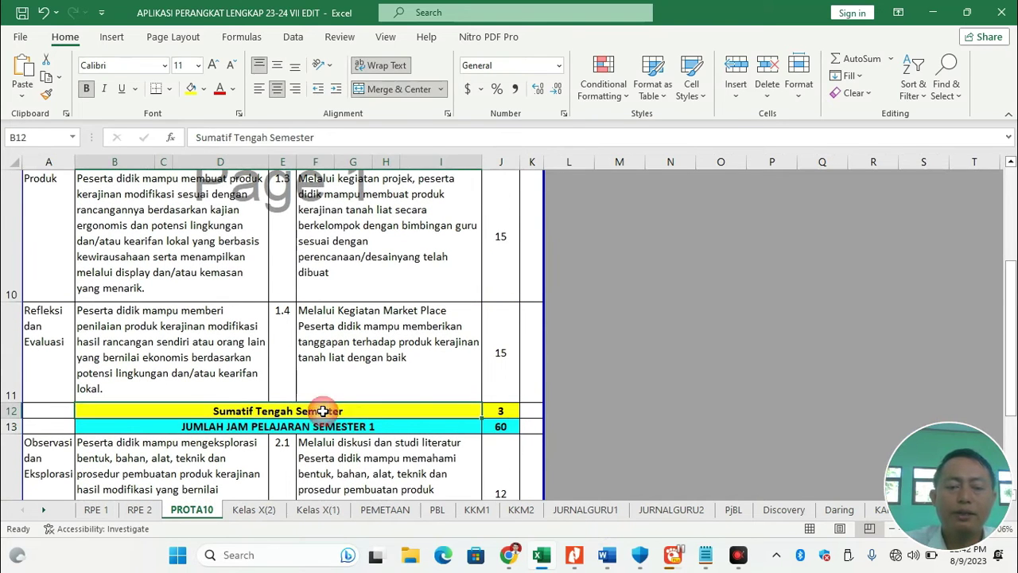
{"action": "left_click", "coordinate": [493, 414]}
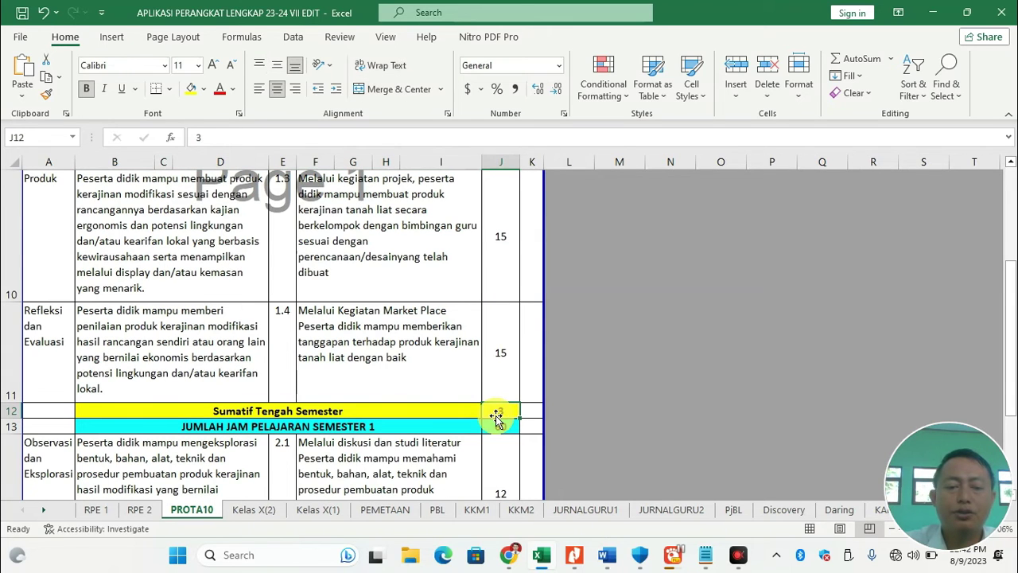
Open the school calendar workbook KALDIK SMPN 1 BATUMARMAR 23-24 REVISI from the PERANGKAT 2023-2024 folder
{"action": "left_click", "coordinate": [408, 561]}
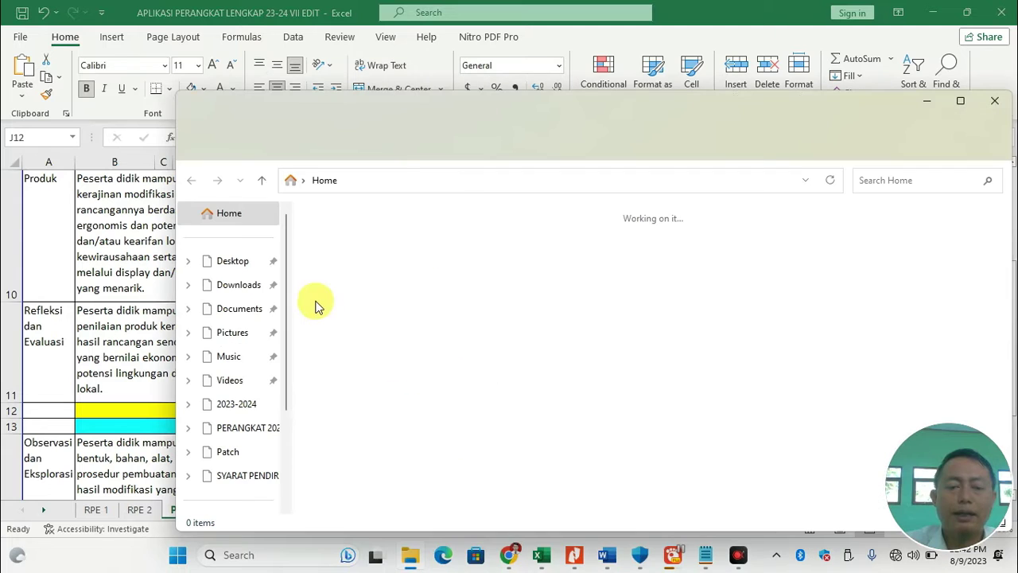
{"action": "left_click", "coordinate": [256, 429]}
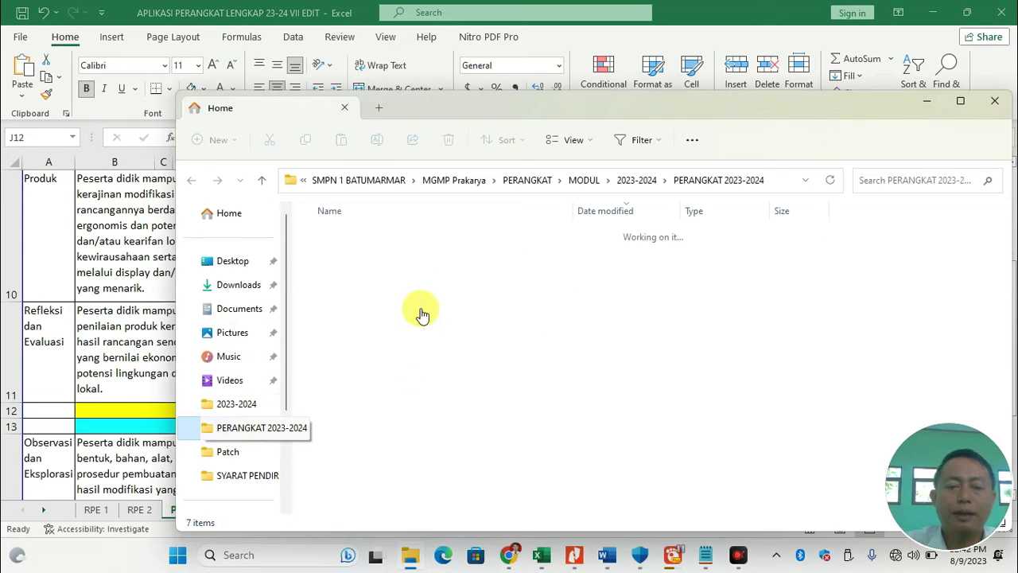
{"action": "double_click", "coordinate": [399, 261]}
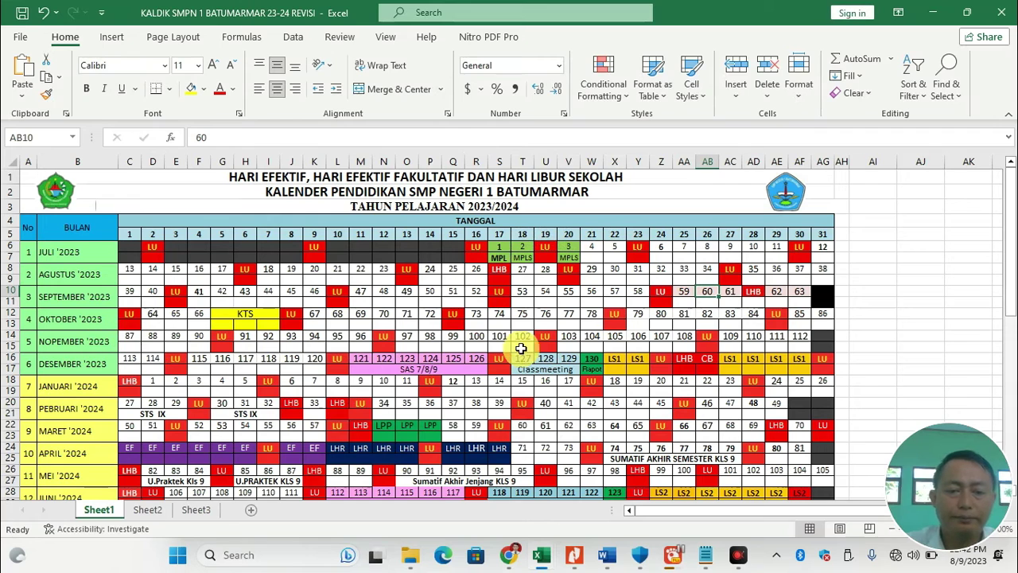
Examine the September and early October weeks in the school calendar for the mid-semester assessment, and return to the Kelas X(1) sheet
{"action": "left_click_drag", "start_coordinate": [683, 291], "coordinate": [800, 293]}
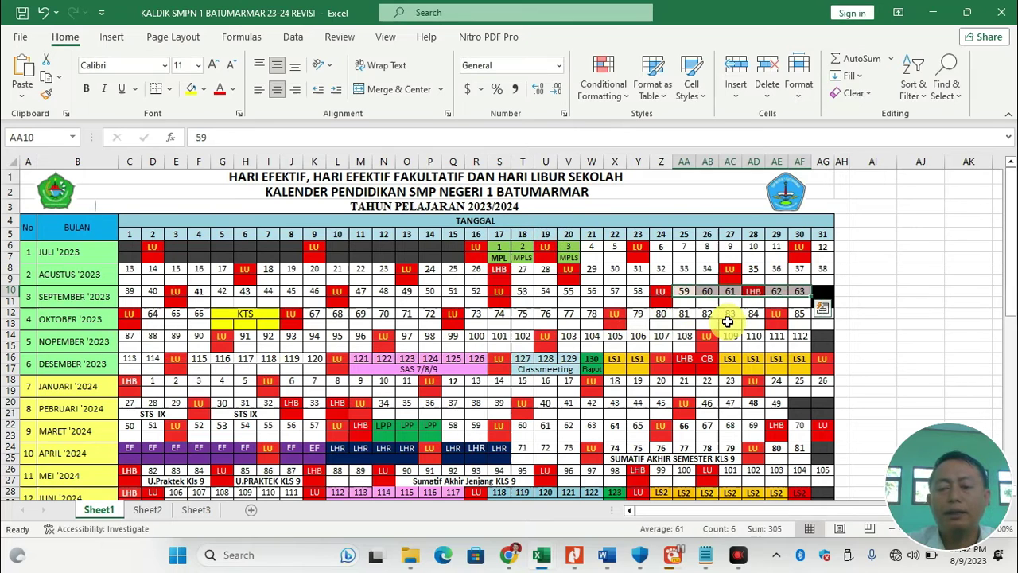
{"action": "left_click_drag", "start_coordinate": [952, 447], "coordinate": [954, 442]}
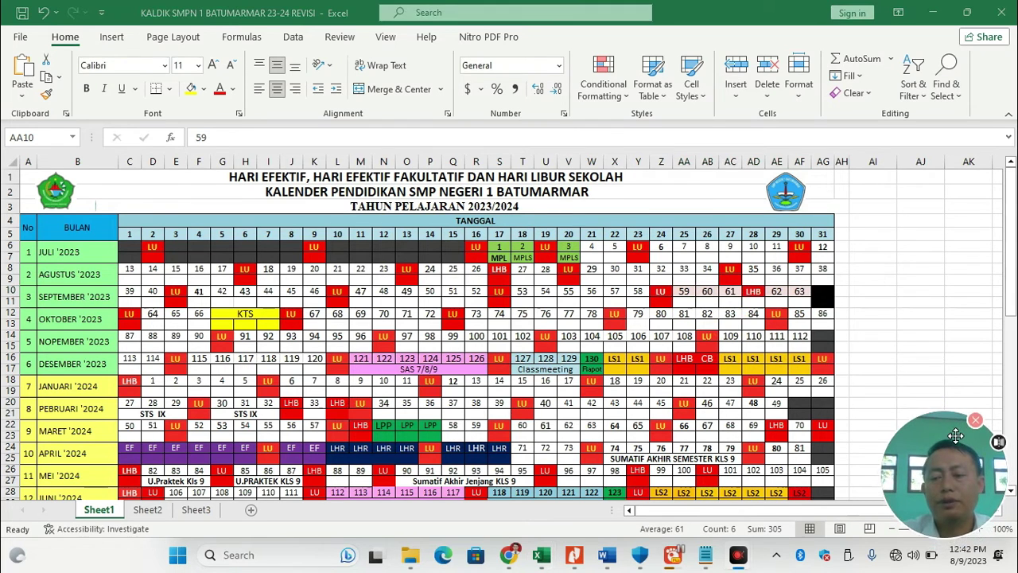
{"action": "left_click", "coordinate": [689, 289]}
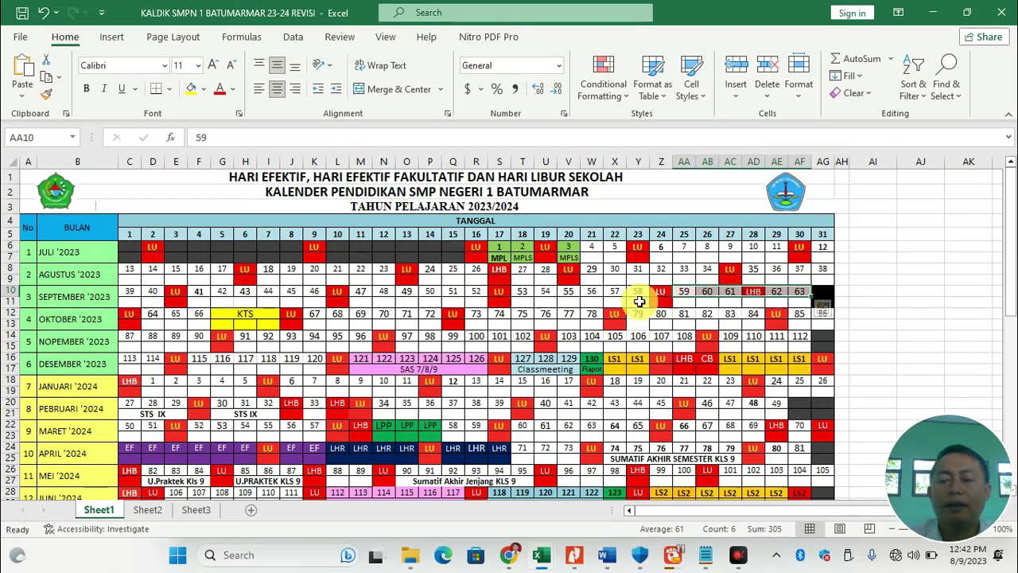
{"action": "left_click_drag", "start_coordinate": [690, 302], "coordinate": [782, 301]}
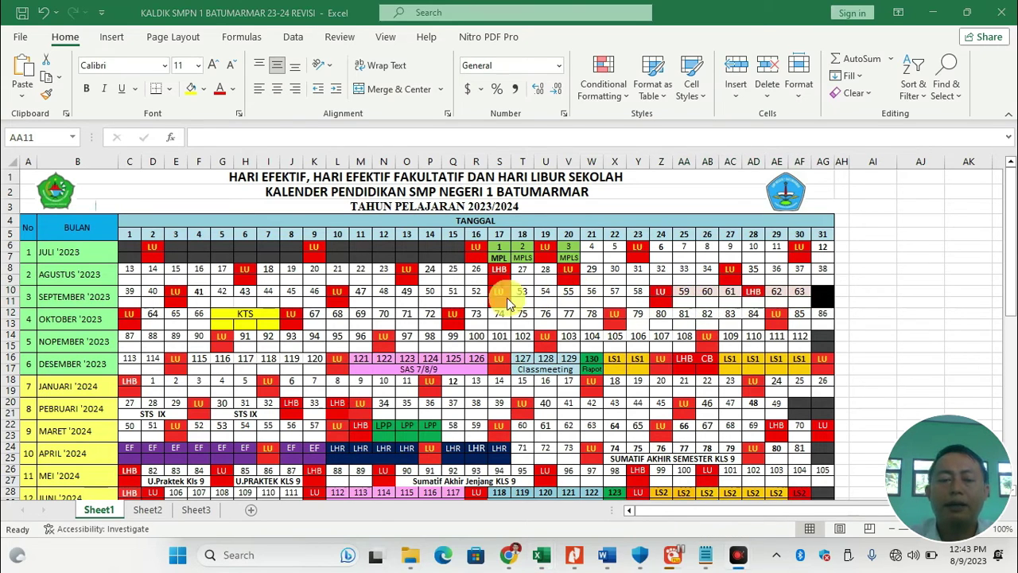
{"action": "left_click_drag", "start_coordinate": [155, 314], "coordinate": [199, 316]}
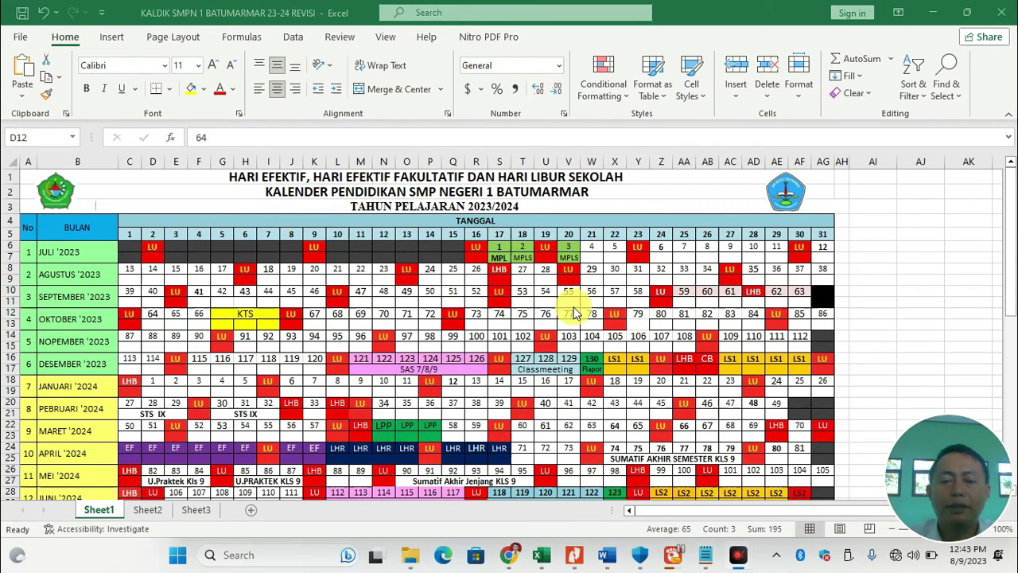
{"action": "left_click", "coordinate": [933, 13]}
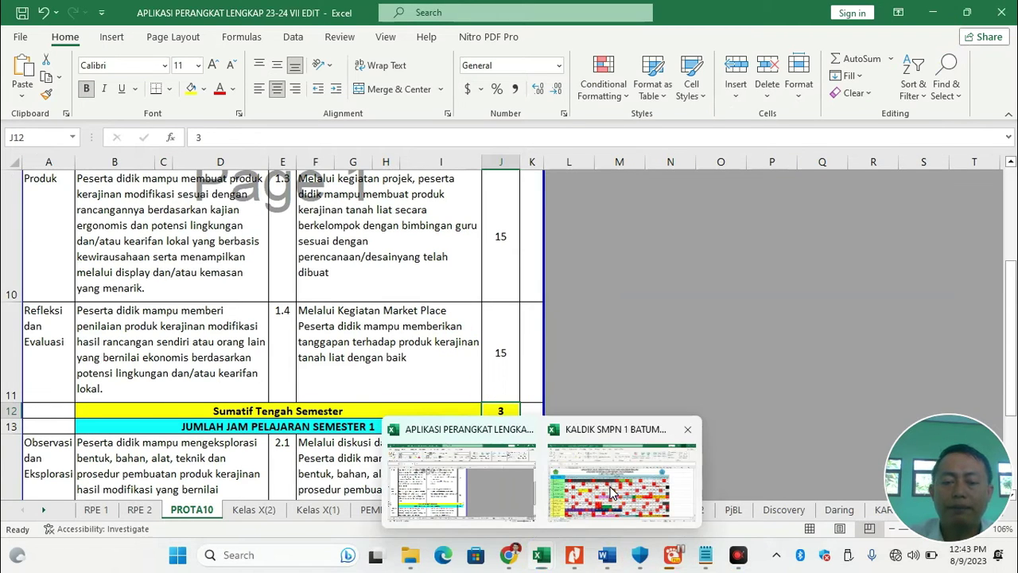
{"action": "key", "text": "alt+Tab"}
{"action": "left_click_drag", "start_coordinate": [153, 313], "coordinate": [268, 291]}
{"action": "left_click_drag", "start_coordinate": [337, 292], "coordinate": [422, 291]}
{"action": "left_click_drag", "start_coordinate": [591, 292], "coordinate": [771, 291]}
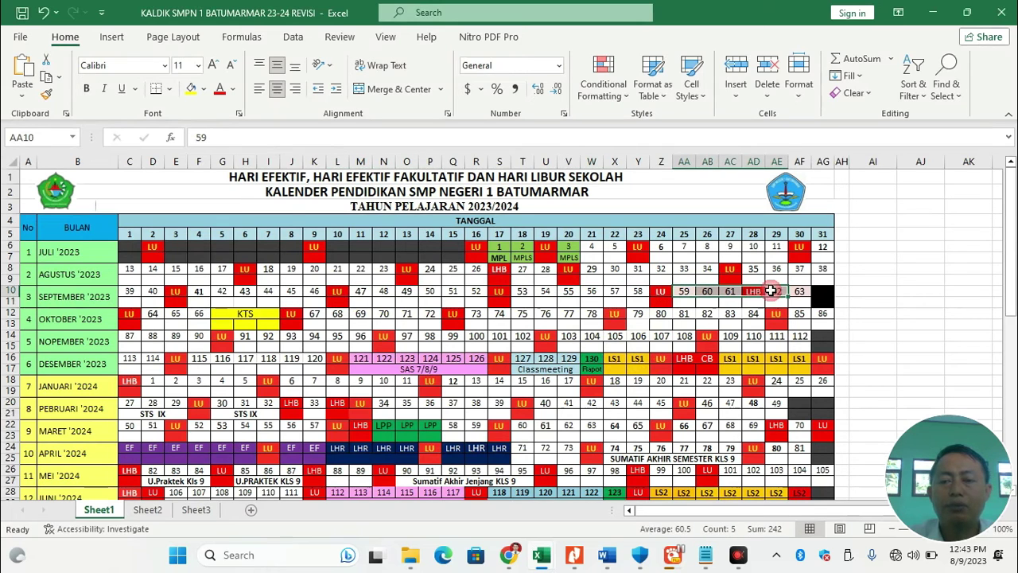
{"action": "left_click", "coordinate": [933, 12]}
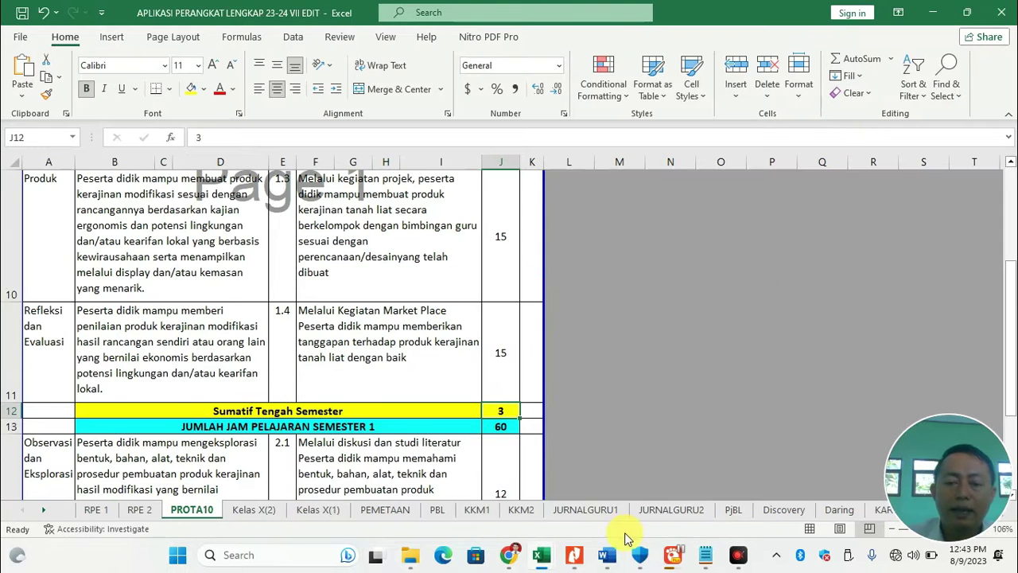
{"action": "left_click", "coordinate": [331, 509]}
{"action": "left_click_drag", "start_coordinate": [413, 231], "coordinate": [430, 232]}
{"action": "key", "text": "ctrl+c"}
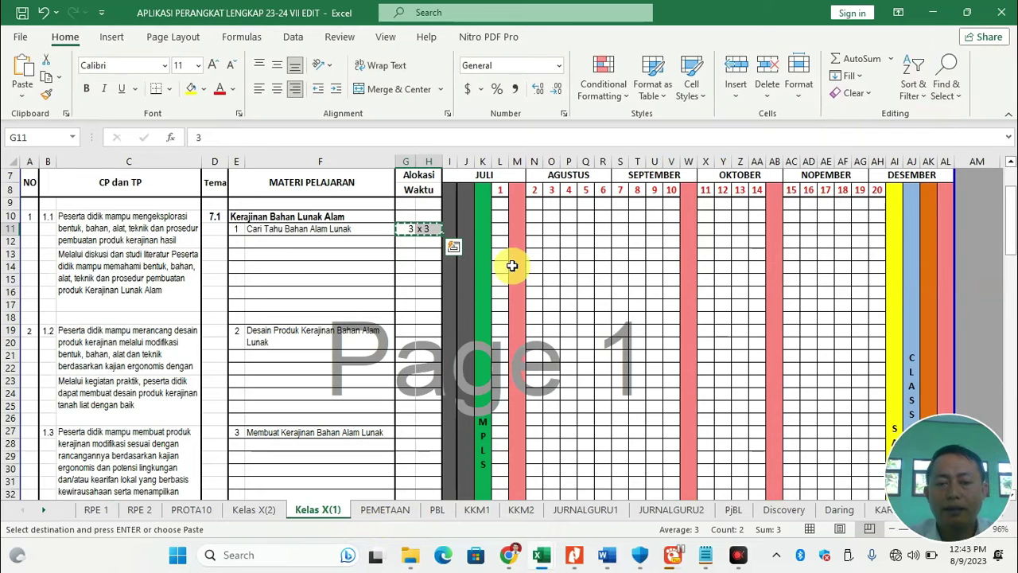
{"action": "key", "text": "ctrl+q"}
{"action": "key", "text": "Escape"}
Enter "Sumatif Tengah Semester (STS)" in F25, below the second material
{"action": "left_click", "coordinate": [266, 413]}
{"action": "left_click", "coordinate": [253, 406]}
{"action": "type", "text": "Sumatif Tengah Semester (STS"}
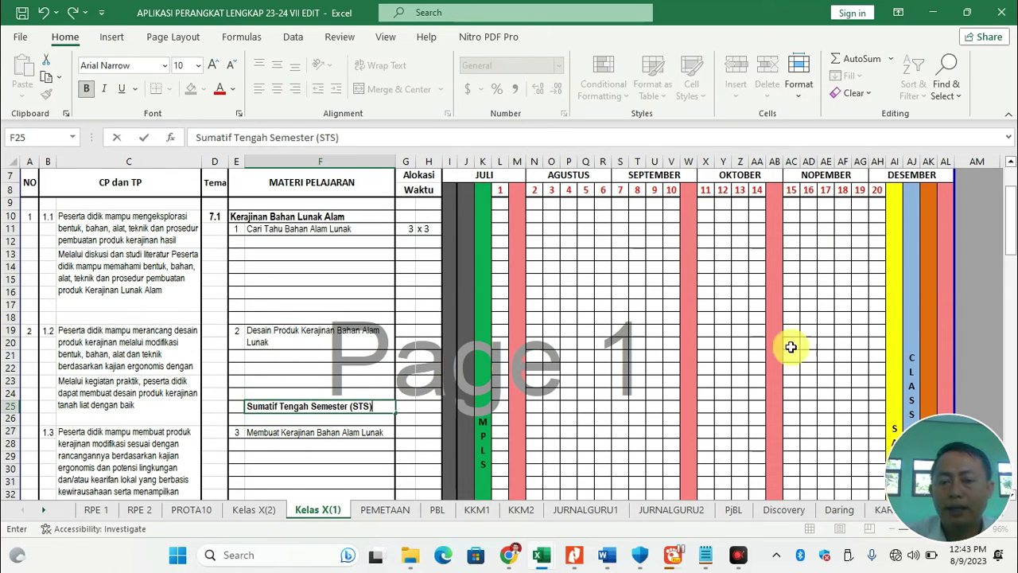
{"action": "left_click", "coordinate": [411, 408]}
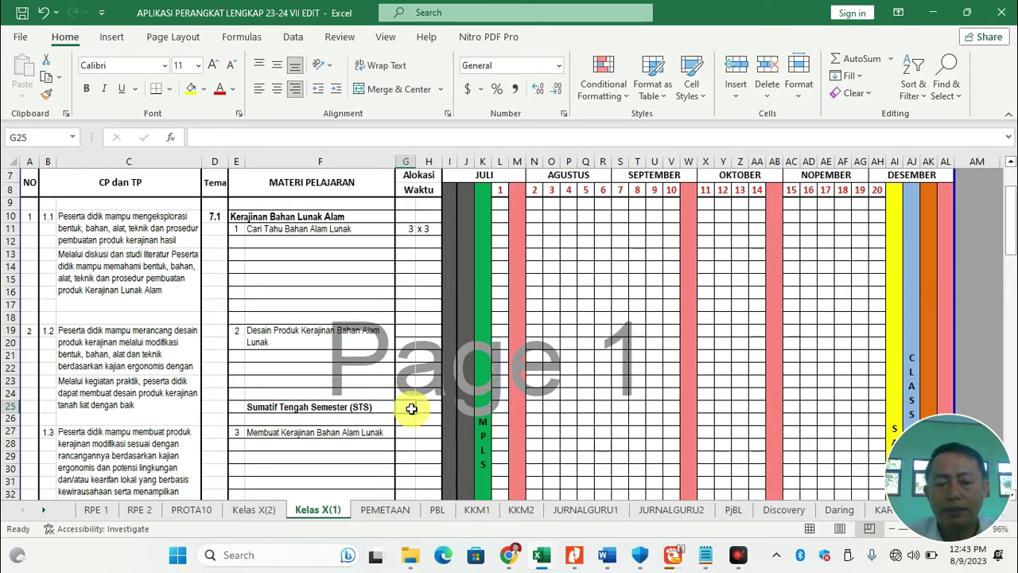
Copy the 3 x 3 time allocation from G11:H11 to G25:H25 for the STS row
{"action": "left_click_drag", "start_coordinate": [411, 229], "coordinate": [430, 229]}
{"action": "key", "text": "ctrl+c"}
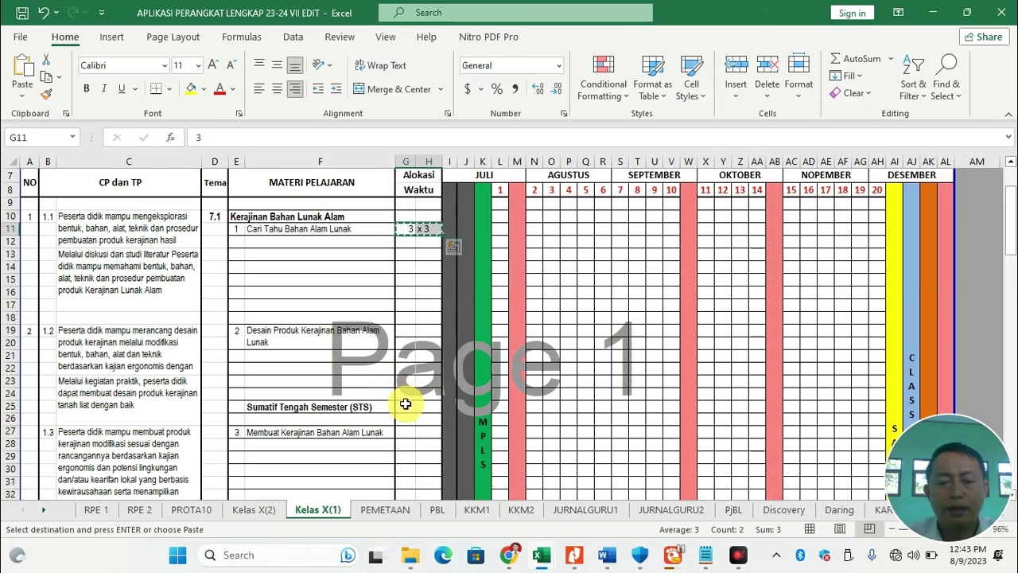
{"action": "left_click", "coordinate": [411, 407]}
{"action": "key", "text": "ctrl+v"}
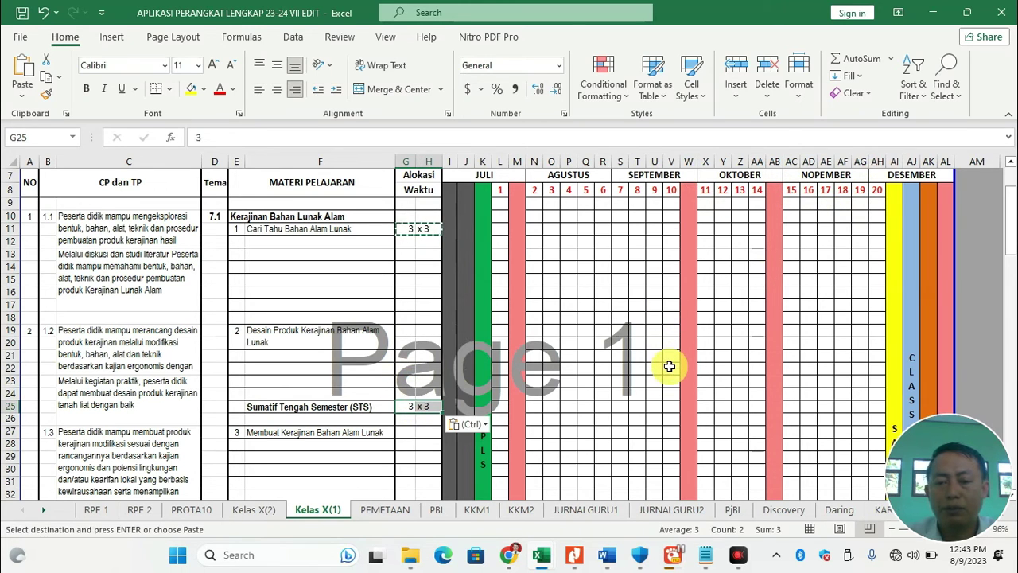
Enter 3 in V25 to schedule the STS hours in week 10 of September
{"action": "left_click", "coordinate": [673, 408]}
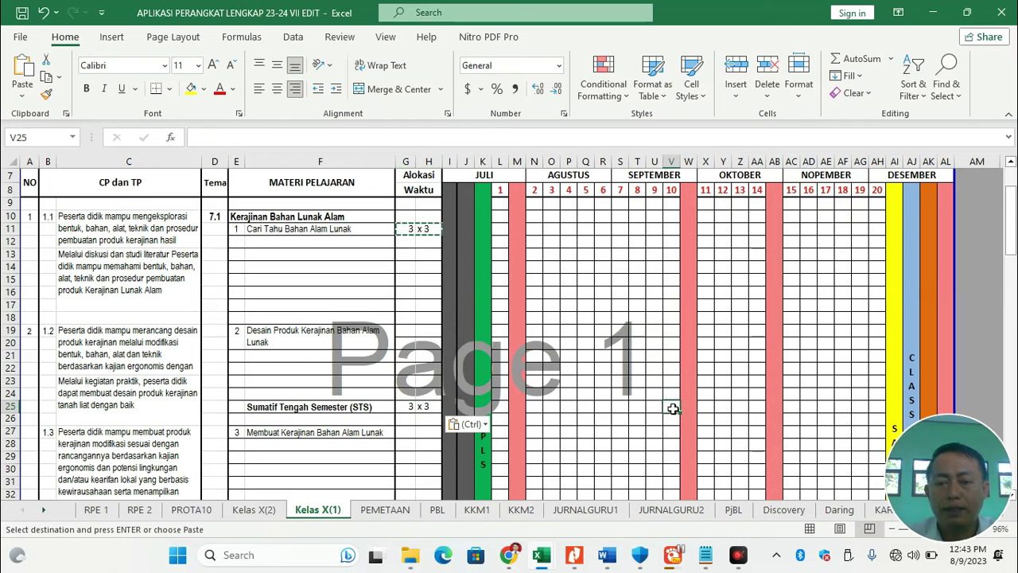
{"action": "type", "text": "3"}
{"action": "left_click", "coordinate": [738, 366]}
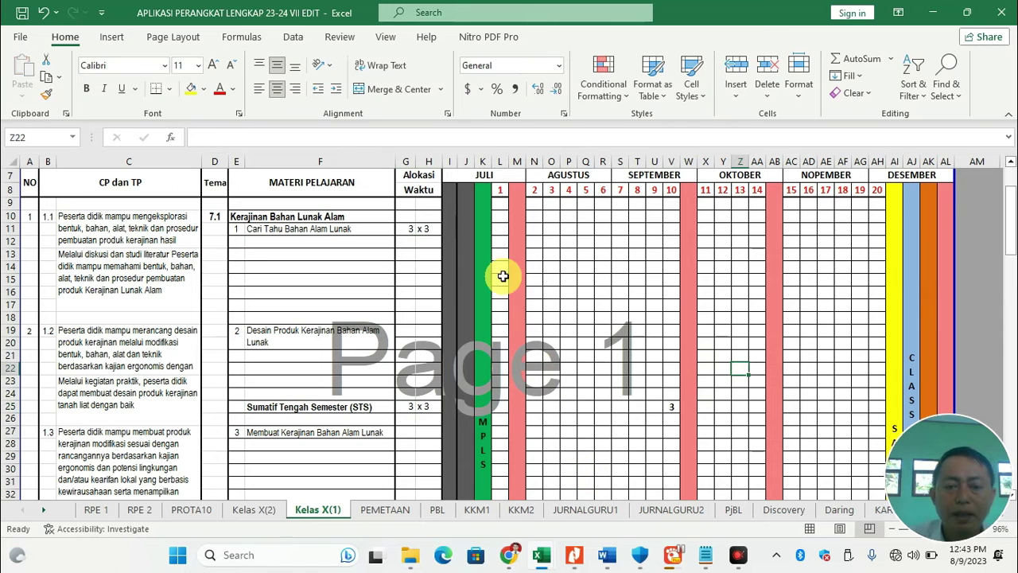
Inspect the JUMLAH JAM PELAJARAN formula in G50 and return to the PROTA10 sheet to compare the semester hours
{"action": "scroll", "coordinate": [443, 493], "scroll_direction": "down", "scroll_amount": 1}
{"action": "scroll", "coordinate": [444, 493], "scroll_direction": "down", "scroll_amount": 6}
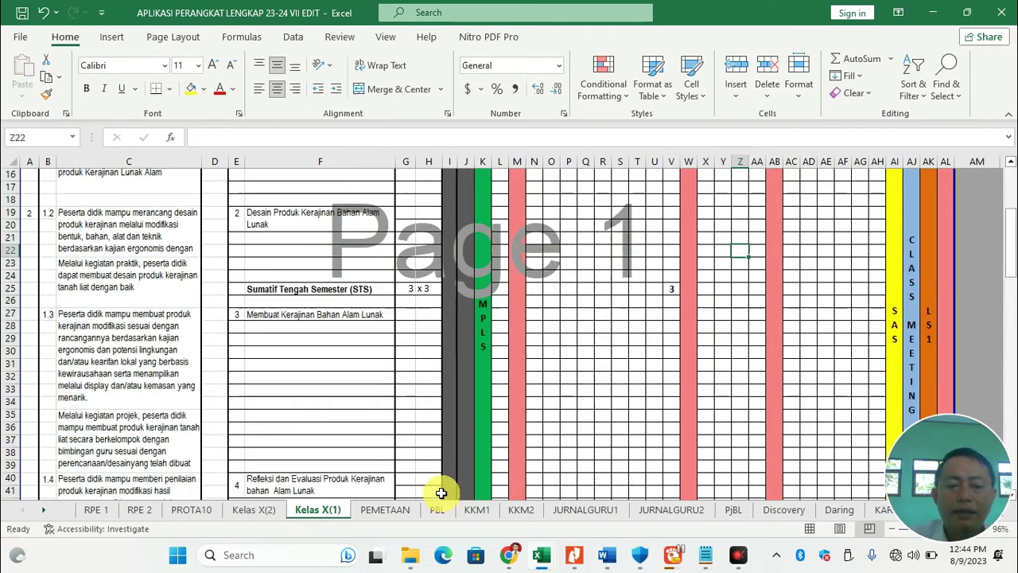
{"action": "left_click", "coordinate": [426, 454]}
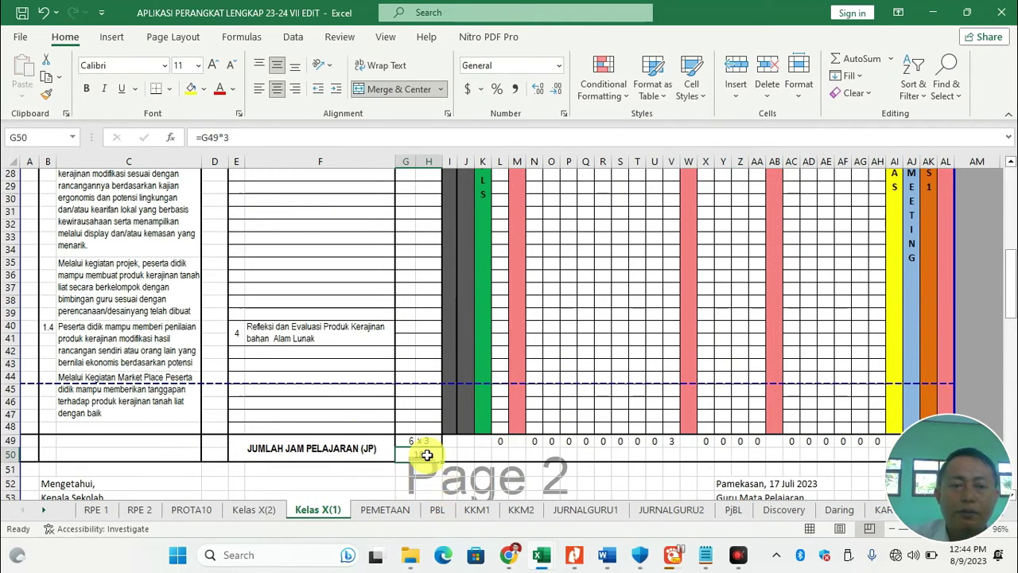
{"action": "left_click", "coordinate": [235, 142]}
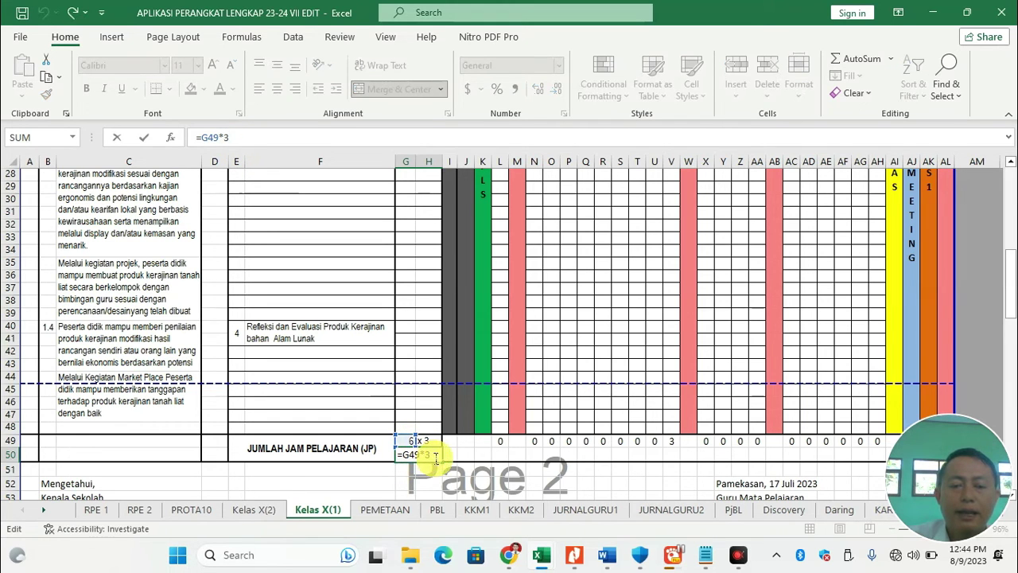
{"action": "key", "text": "Escape"}
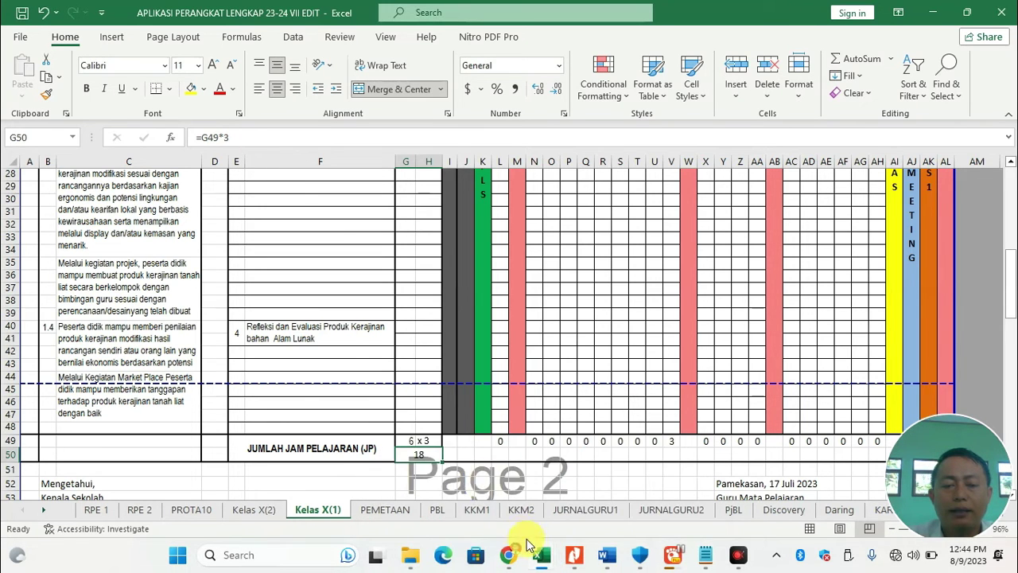
{"action": "left_click", "coordinate": [202, 510]}
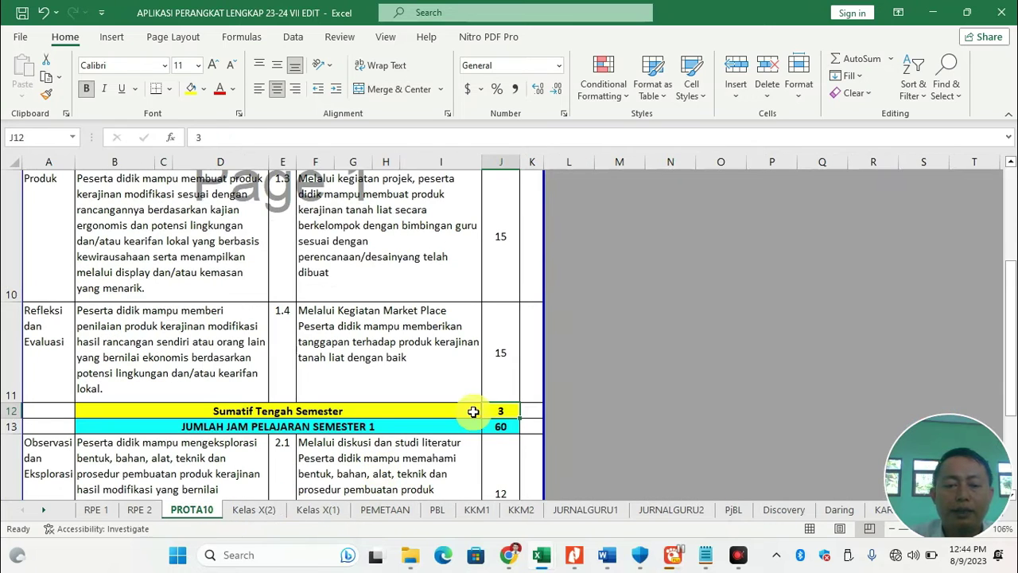
Compare the semester 1 hours in PROTA10 with the materials and time allocations on the Kelas X(1) sheet
{"action": "left_click", "coordinate": [509, 427]}
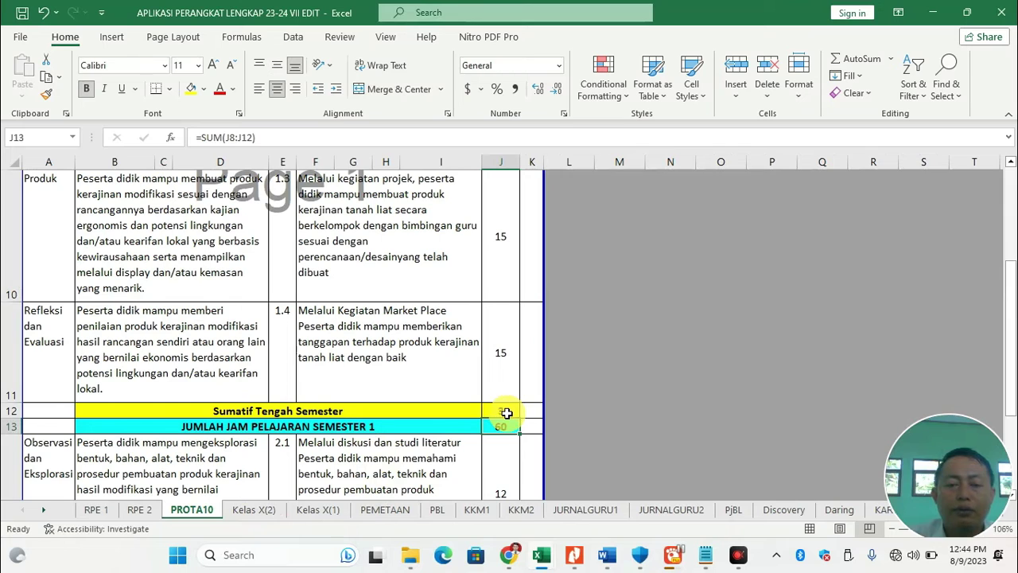
{"action": "left_click", "coordinate": [507, 411]}
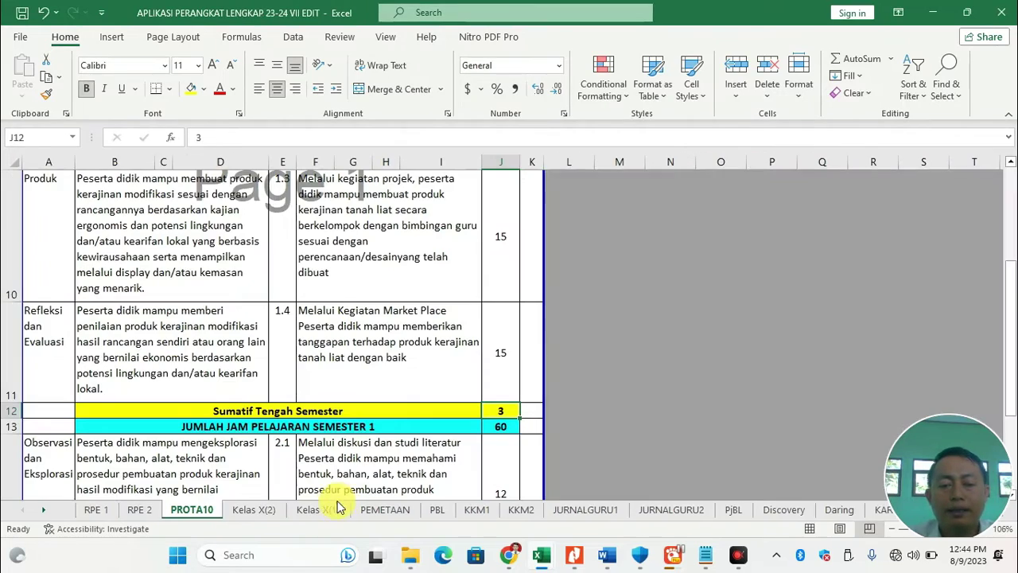
{"action": "left_click", "coordinate": [318, 508]}
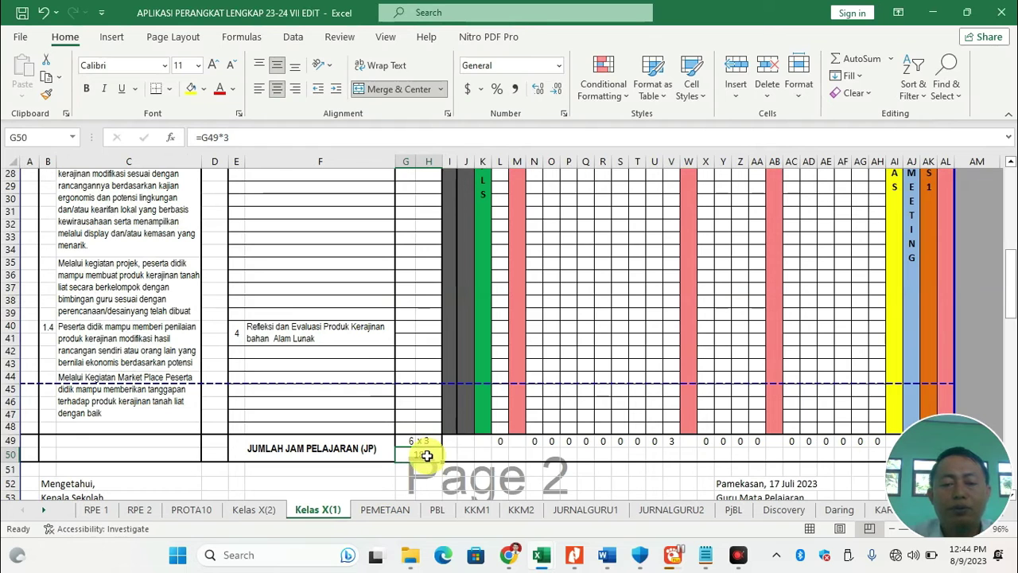
{"action": "scroll", "coordinate": [426, 428], "scroll_direction": "up", "scroll_amount": 6}
{"action": "scroll", "coordinate": [426, 427], "scroll_direction": "up", "scroll_amount": 3}
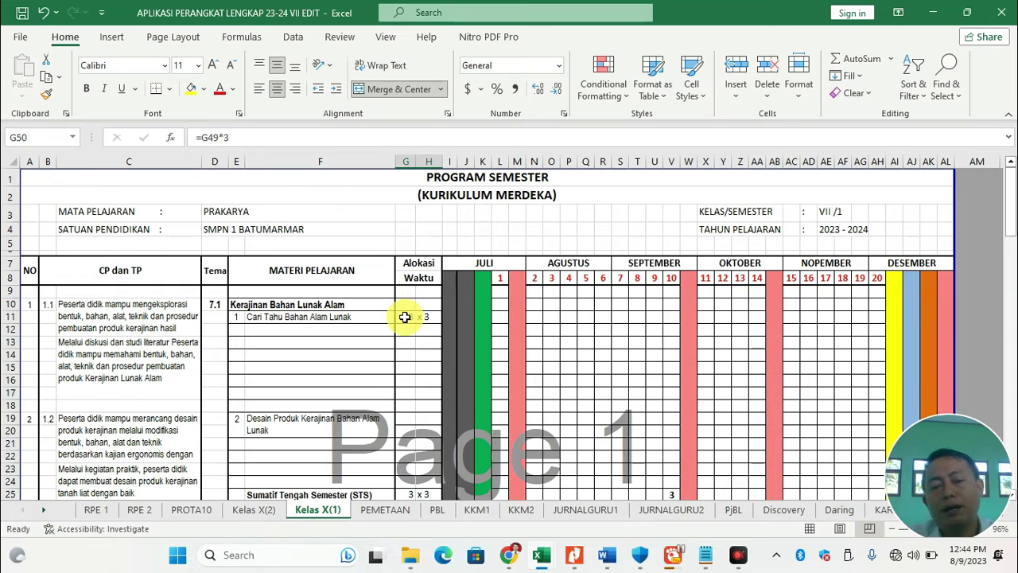
{"action": "scroll", "coordinate": [394, 342], "scroll_direction": "down", "scroll_amount": 5}
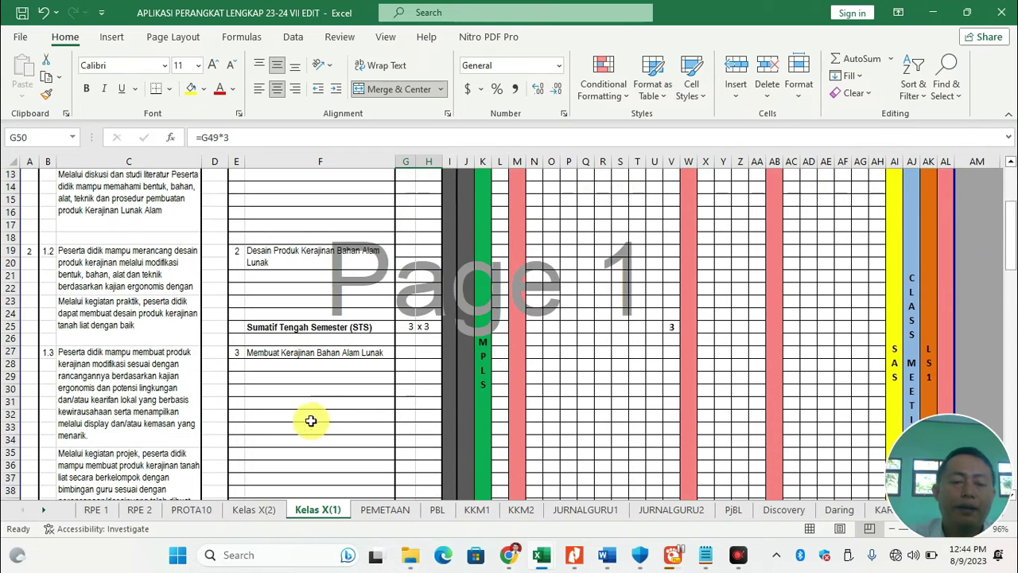
{"action": "scroll", "coordinate": [267, 429], "scroll_direction": "down", "scroll_amount": 3}
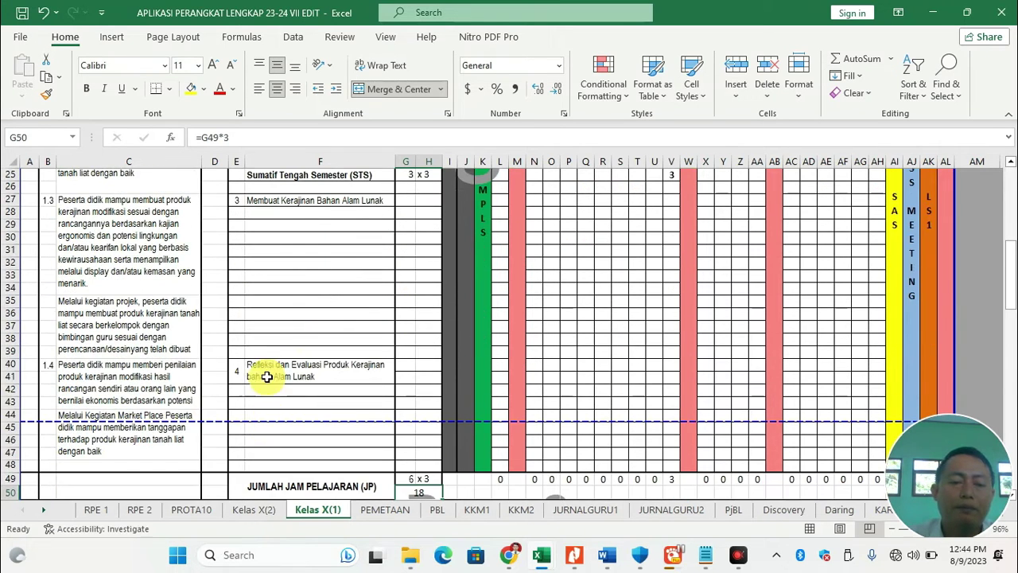
{"action": "left_click", "coordinate": [248, 370]}
{"action": "left_click", "coordinate": [240, 371]}
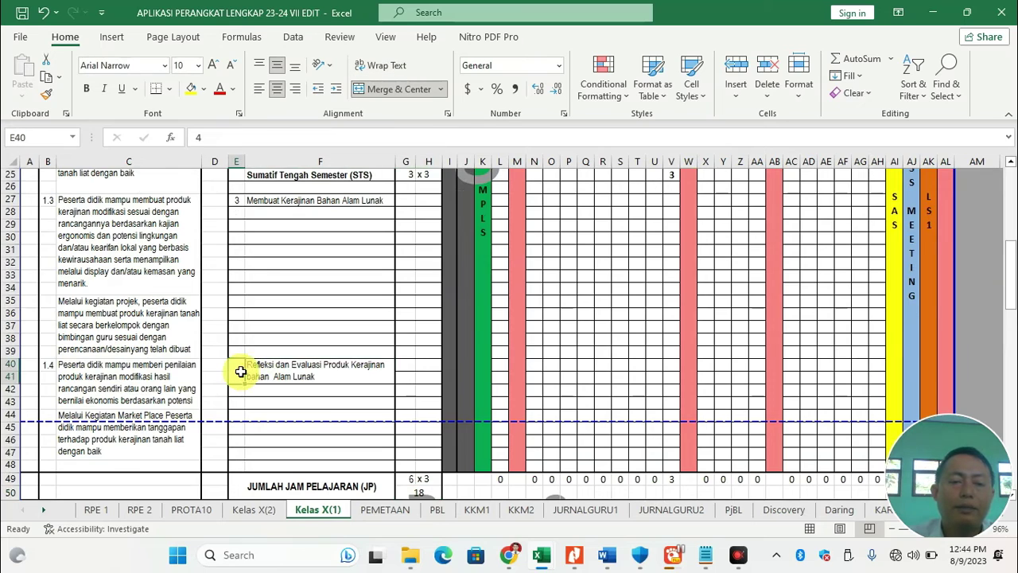
{"action": "scroll", "coordinate": [240, 372], "scroll_direction": "up", "scroll_amount": 6}
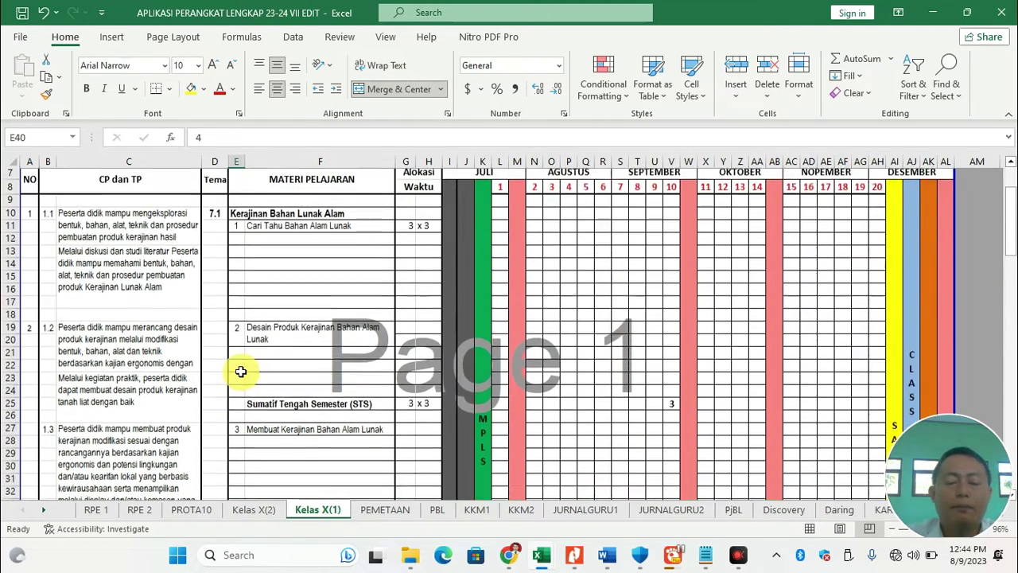
{"action": "scroll", "coordinate": [240, 371], "scroll_direction": "up", "scroll_amount": 1}
{"action": "scroll", "coordinate": [240, 371], "scroll_direction": "up", "scroll_amount": 1}
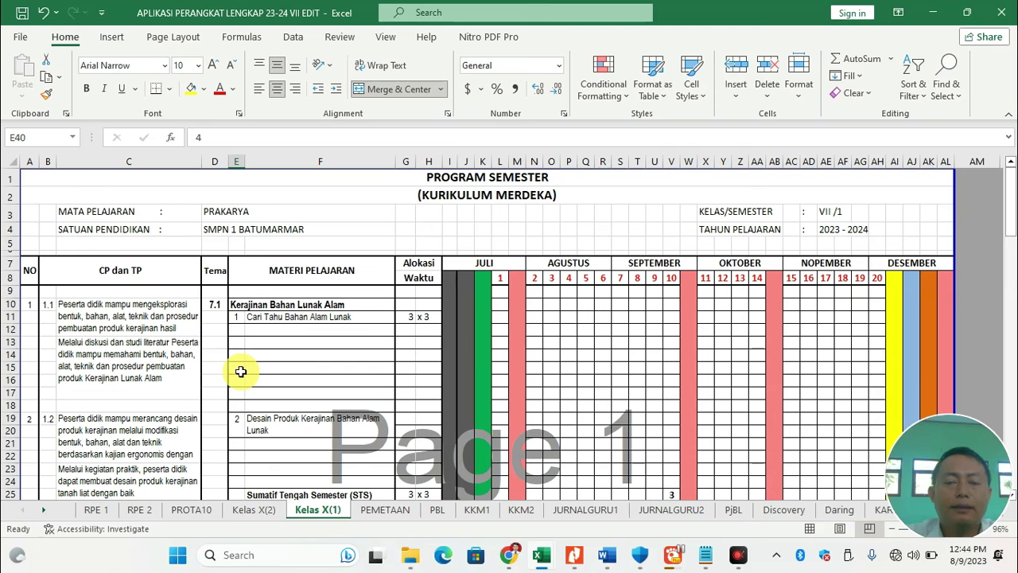
Set the first material's session count in G11 to 9 and copy the 9 x 3 allocation to G19:H19
{"action": "left_click", "coordinate": [405, 316]}
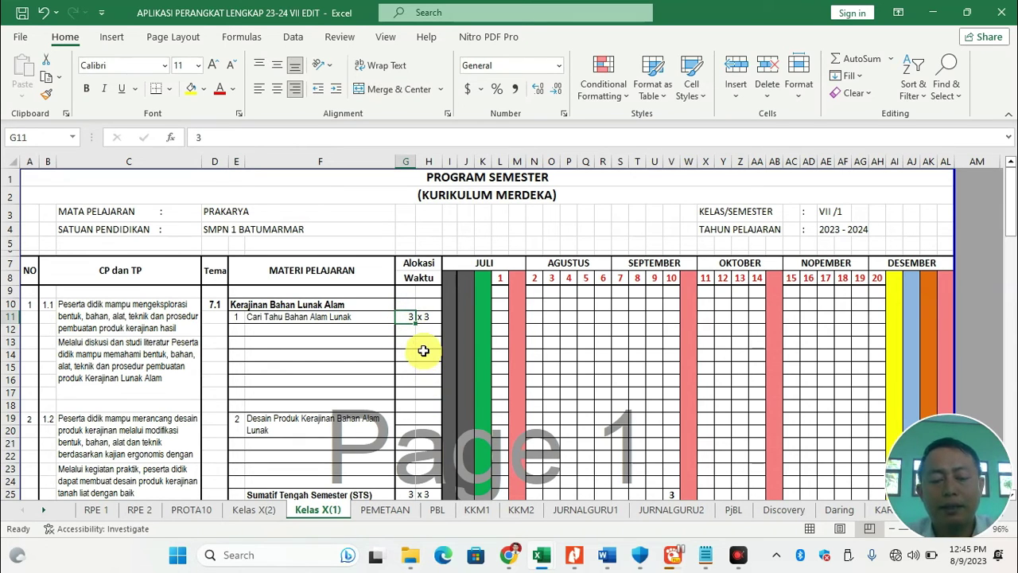
{"action": "type", "text": "9"}
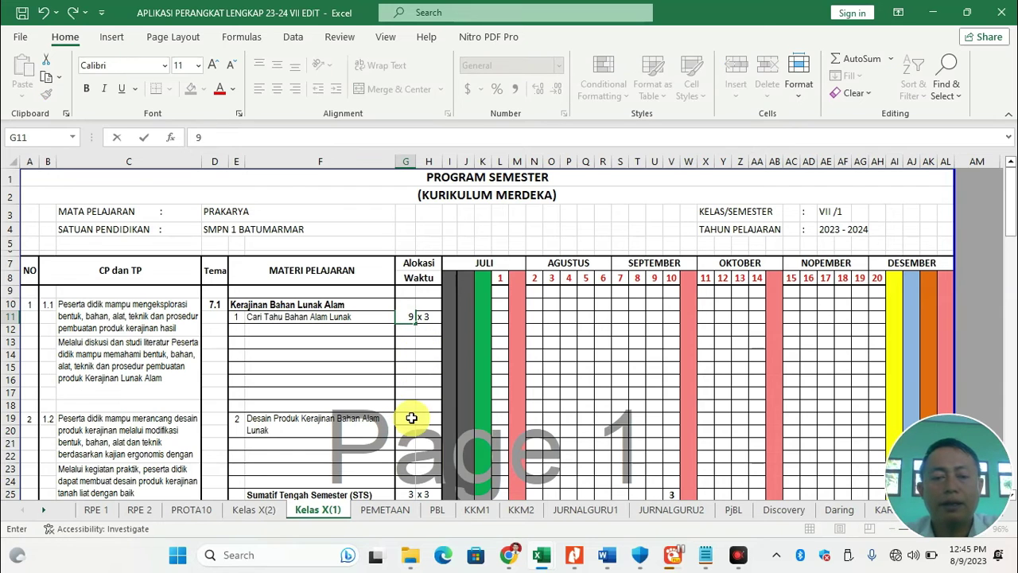
{"action": "left_click", "coordinate": [411, 419]}
{"action": "type", "text": "9"}
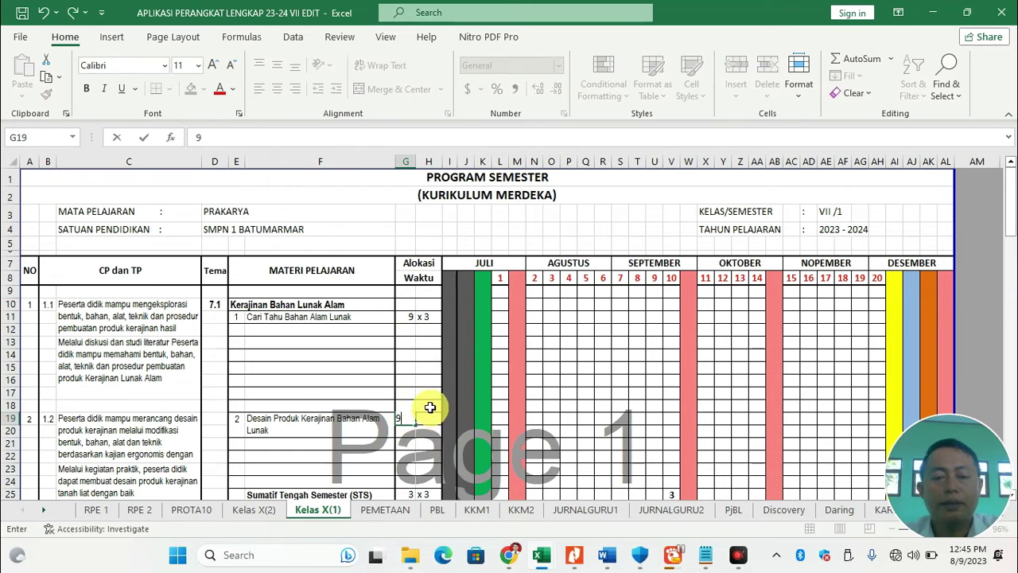
{"action": "left_click", "coordinate": [426, 321]}
{"action": "left_click_drag", "start_coordinate": [421, 317], "coordinate": [408, 317]}
{"action": "key", "text": "ctrl+c"}
{"action": "left_click", "coordinate": [406, 418]}
{"action": "key", "text": "ctrl+v"}
Paste the 9 x 3 time allocation beside the third and fourth materials in G27:H27 and G40:H40
{"action": "scroll", "coordinate": [417, 433], "scroll_direction": "down", "scroll_amount": 2}
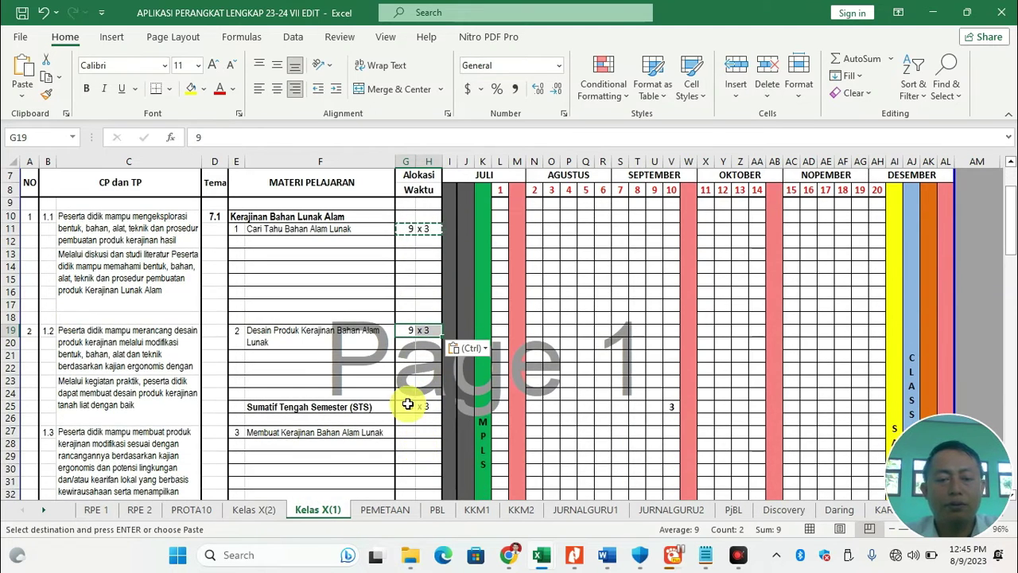
{"action": "left_click", "coordinate": [411, 429]}
{"action": "key", "text": "ctrl+v"}
{"action": "scroll", "coordinate": [419, 430], "scroll_direction": "down", "scroll_amount": 3}
{"action": "left_click", "coordinate": [407, 475]}
{"action": "key", "text": "ctrl+v"}
{"action": "scroll", "coordinate": [462, 450], "scroll_direction": "down", "scroll_amount": 4}
{"action": "left_click", "coordinate": [461, 418]}
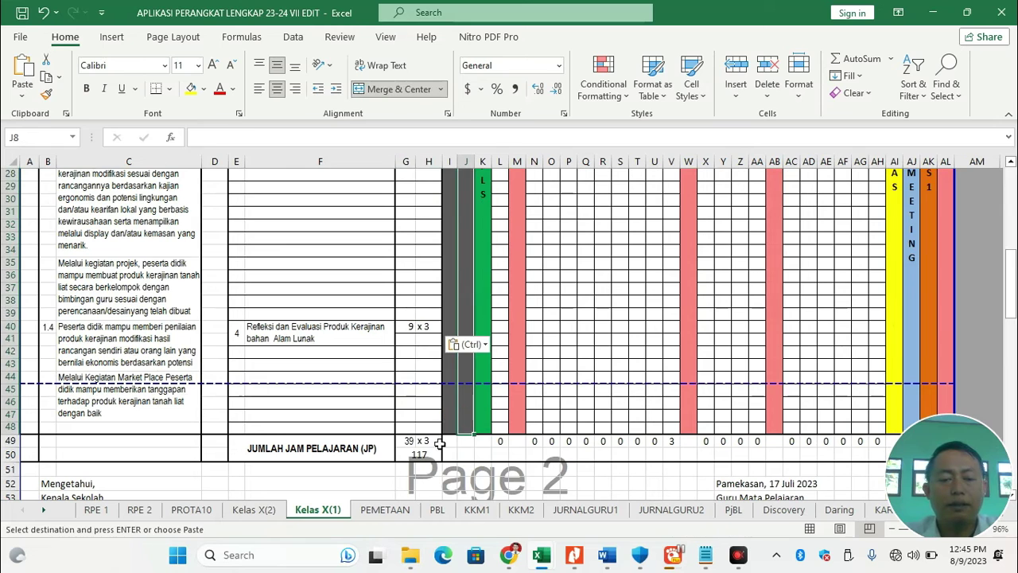
Set the session count of all four materials to 6 in G40, G27, G19 and G11, and check the total
{"action": "left_click", "coordinate": [403, 329]}
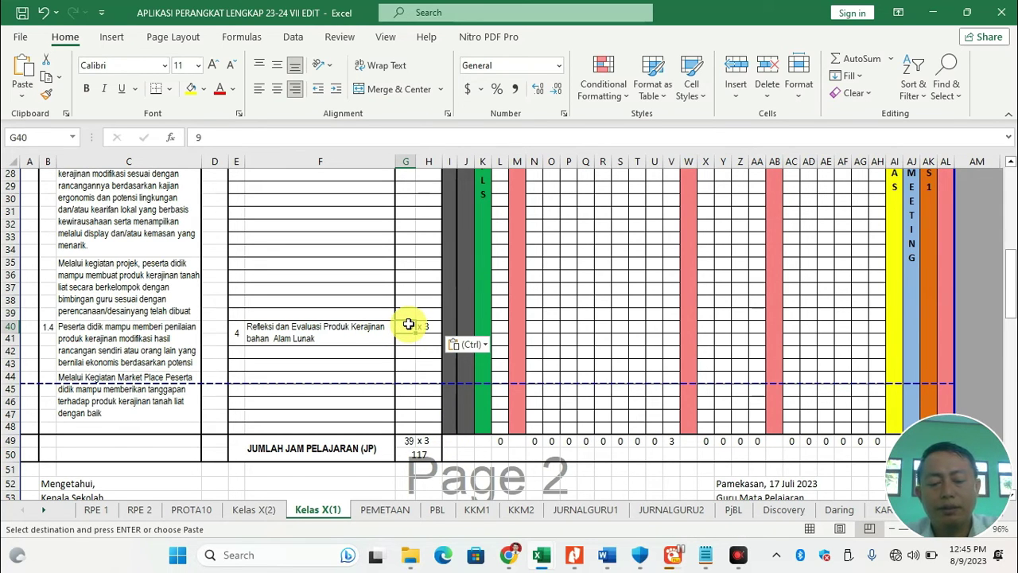
{"action": "type", "text": "6"}
{"action": "scroll", "coordinate": [413, 334], "scroll_direction": "up", "scroll_amount": 5}
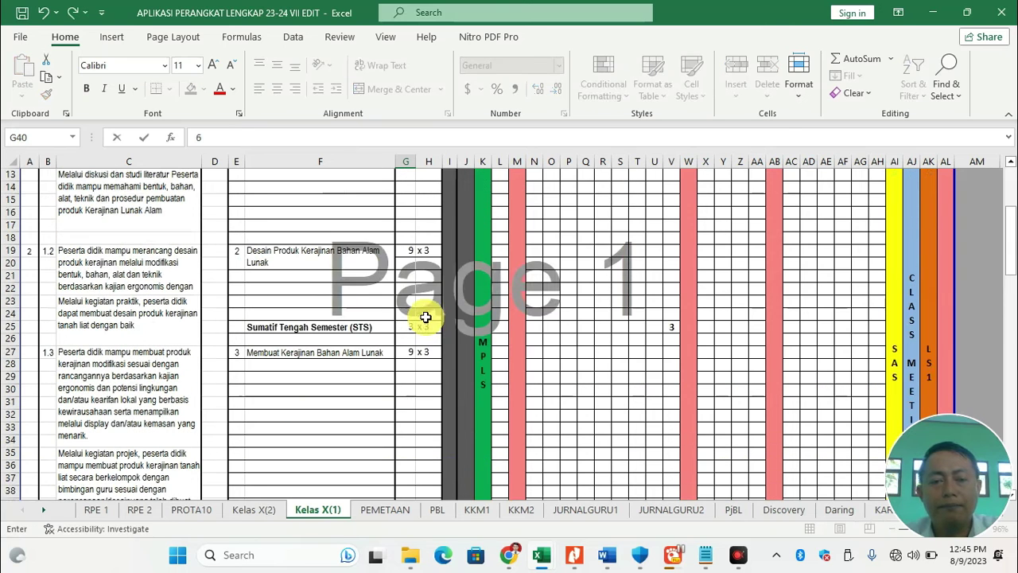
{"action": "left_click", "coordinate": [410, 251]}
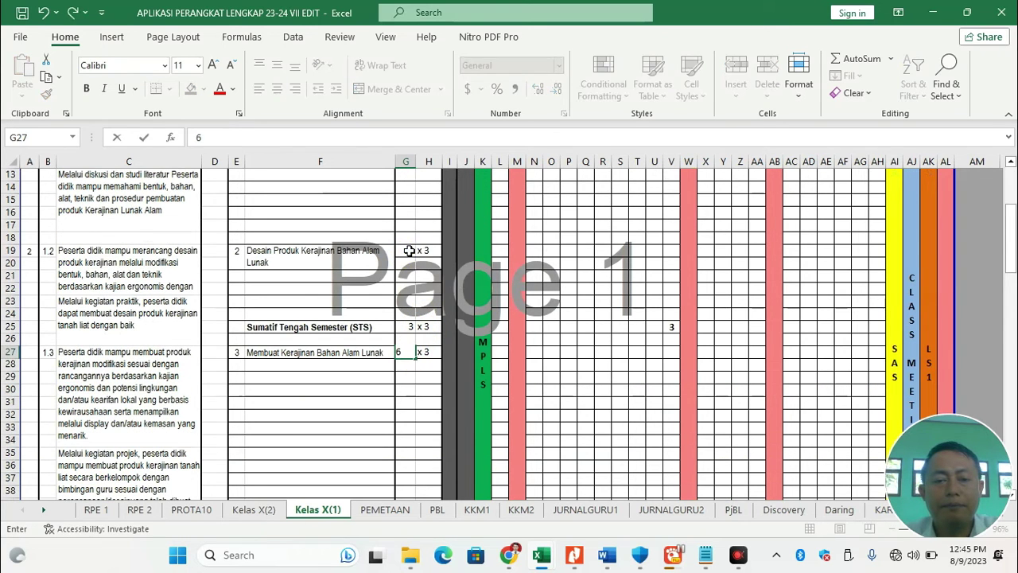
{"action": "type", "text": "6"}
{"action": "scroll", "coordinate": [441, 277], "scroll_direction": "up", "scroll_amount": 2}
{"action": "scroll", "coordinate": [440, 277], "scroll_direction": "up", "scroll_amount": 2}
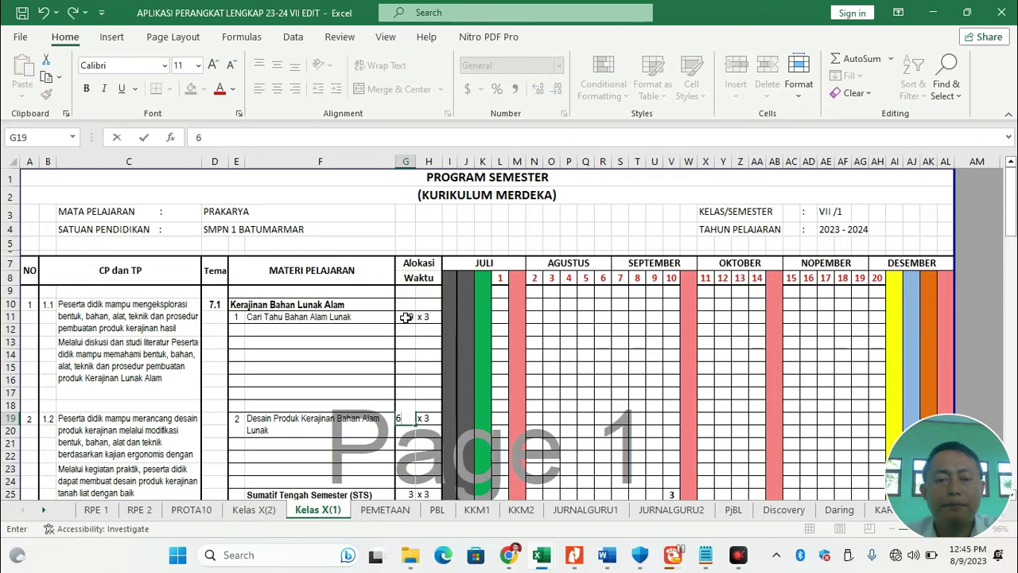
{"action": "left_click", "coordinate": [409, 316]}
{"action": "type", "text": "6"}
{"action": "left_click", "coordinate": [455, 314]}
{"action": "scroll", "coordinate": [455, 314], "scroll_direction": "down", "scroll_amount": 5}
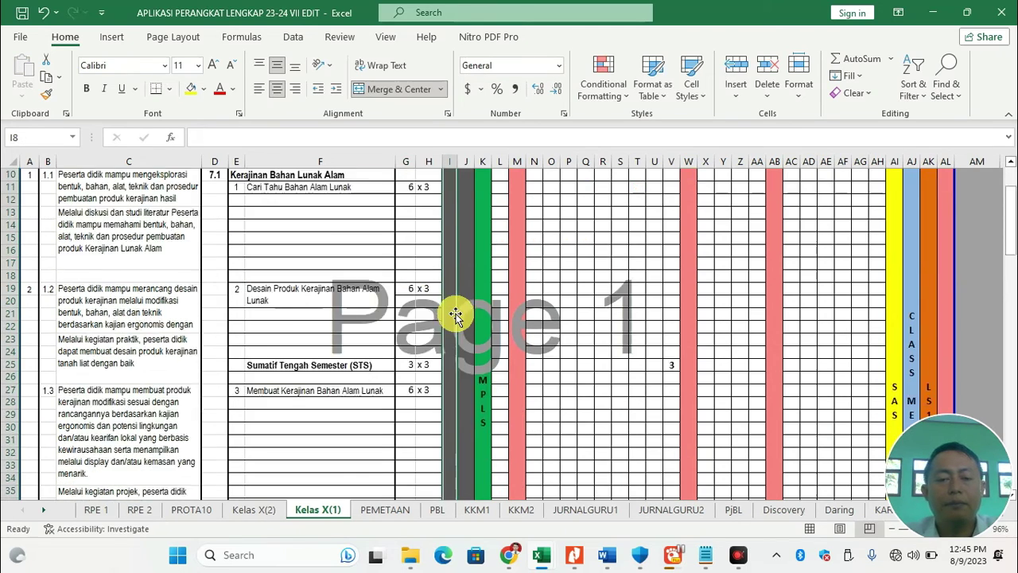
{"action": "scroll", "coordinate": [455, 314], "scroll_direction": "down", "scroll_amount": 6}
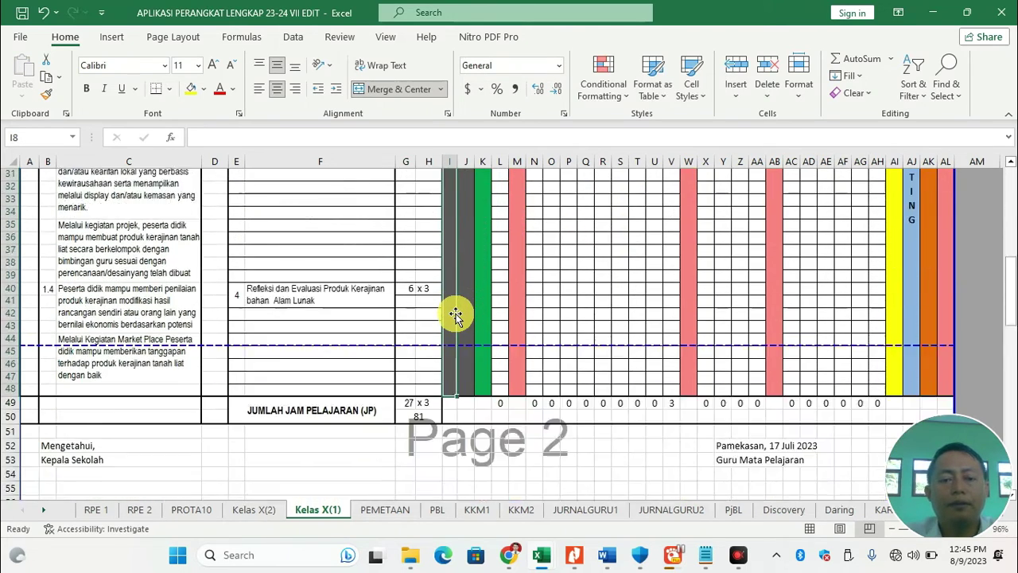
{"action": "scroll", "coordinate": [422, 350], "scroll_direction": "up", "scroll_amount": 1}
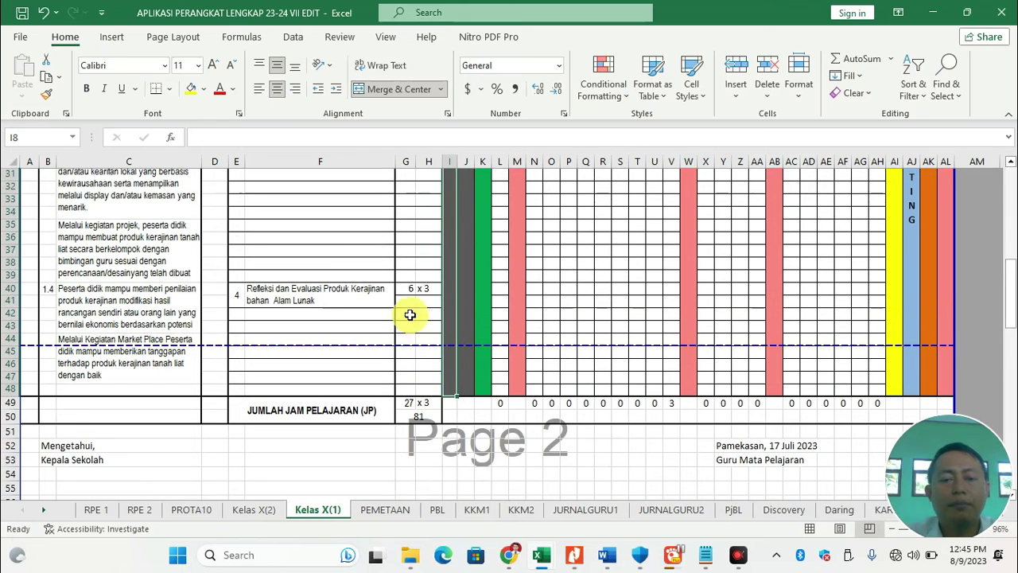
Set the session count of all four materials to 4 in G40, G27, G19 and G11
{"action": "left_click", "coordinate": [406, 288]}
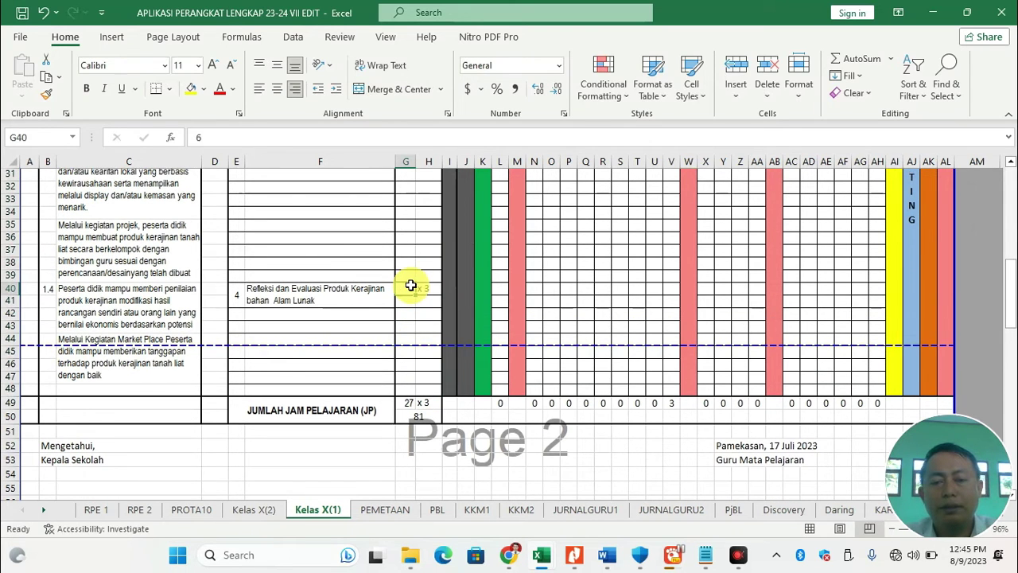
{"action": "scroll", "coordinate": [410, 286], "scroll_direction": "up", "scroll_amount": 2}
{"action": "type", "text": "4"}
{"action": "left_click", "coordinate": [414, 205]}
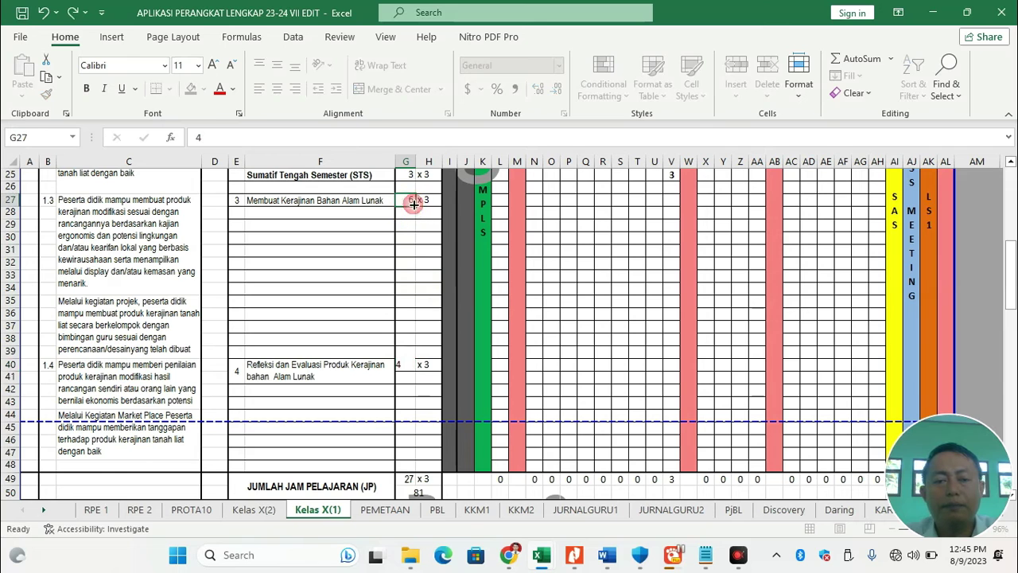
{"action": "scroll", "coordinate": [454, 257], "scroll_direction": "up", "scroll_amount": 5}
{"action": "type", "text": "4"}
{"action": "left_click", "coordinate": [407, 288]}
{"action": "type", "text": "4"}
{"action": "left_click", "coordinate": [405, 187]}
{"action": "type", "text": "4"}
{"action": "left_click", "coordinate": [486, 246]}
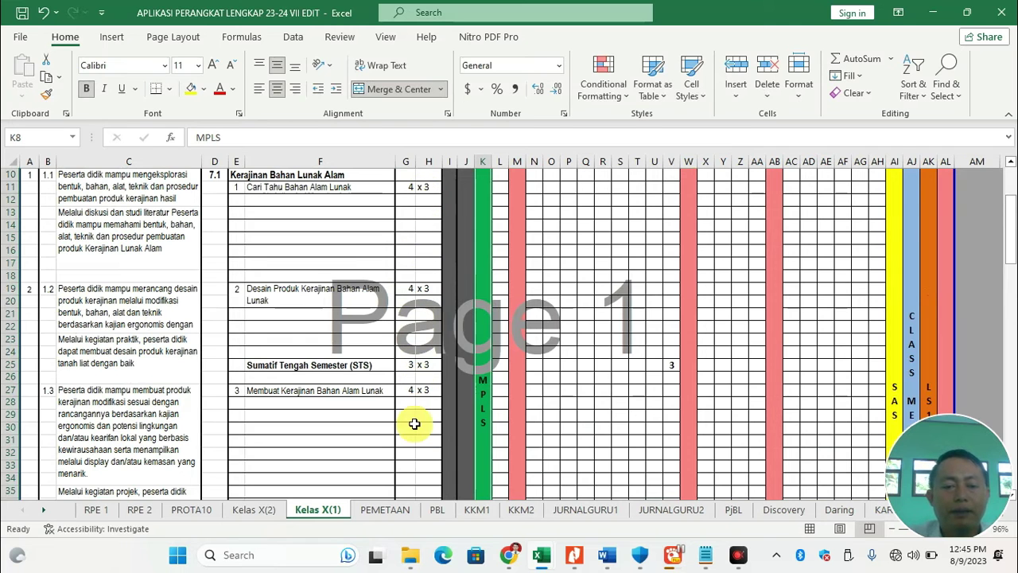
Set the session count of the Sumatif Tengah Semester (STS) row in G25 to 1
{"action": "scroll", "coordinate": [415, 424], "scroll_direction": "down", "scroll_amount": 1}
{"action": "left_click", "coordinate": [411, 326]}
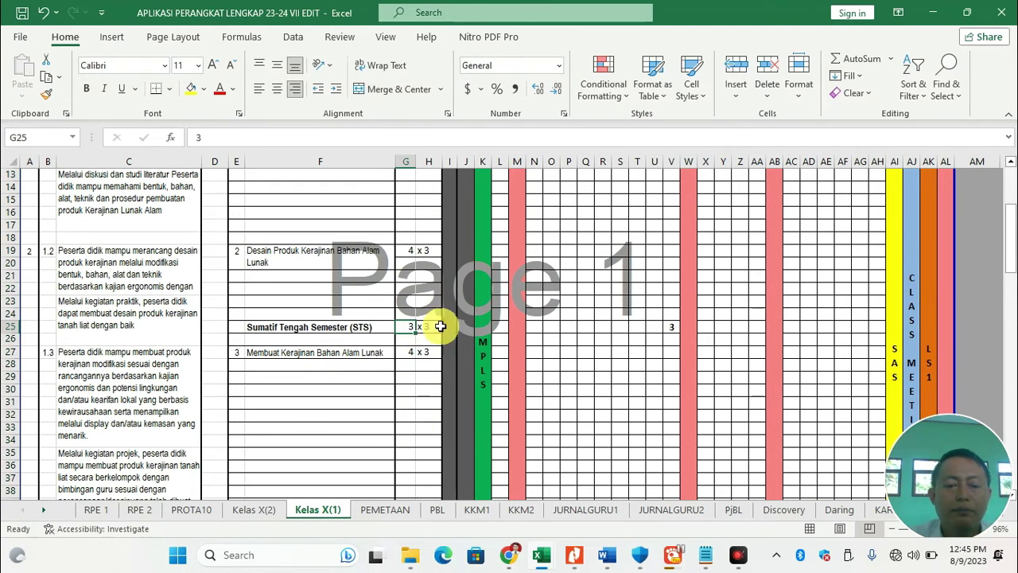
{"action": "type", "text": "1"}
{"action": "left_click", "coordinate": [427, 376]}
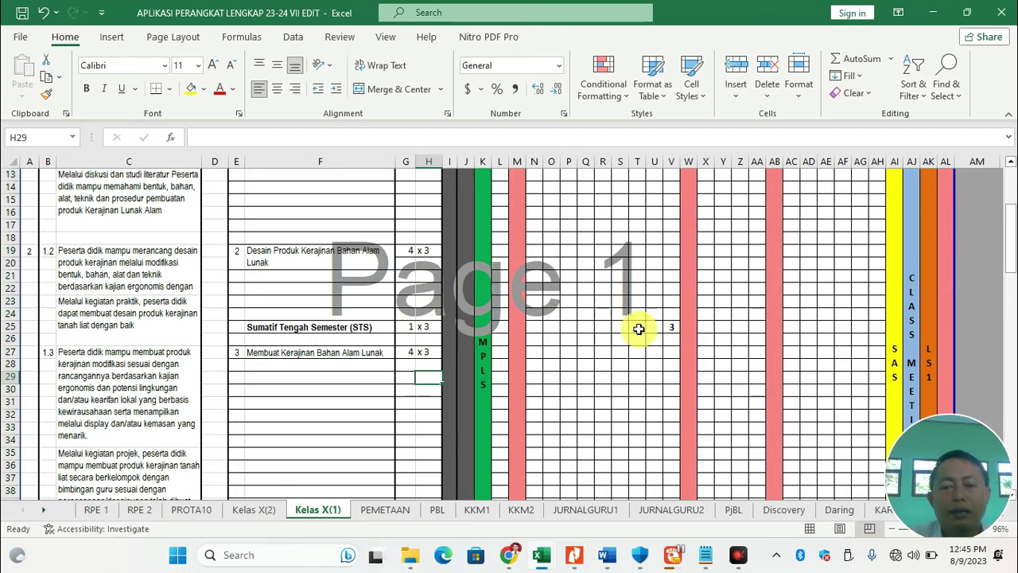
Check the first material's time allocation and the JUMLAH JAM PELAJARAN total in G50
{"action": "scroll", "coordinate": [429, 318], "scroll_direction": "up", "scroll_amount": 3}
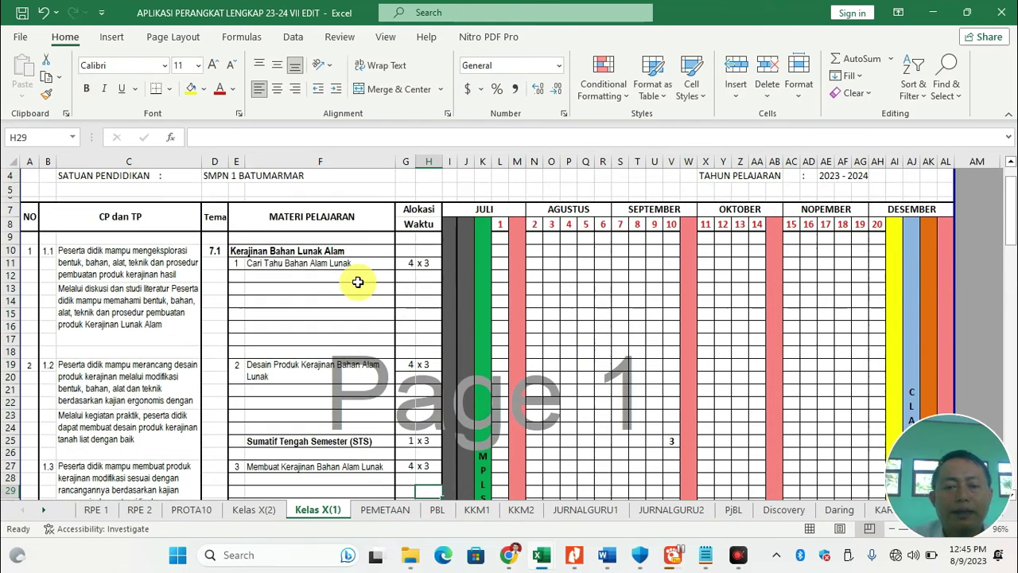
{"action": "left_click", "coordinate": [307, 264]}
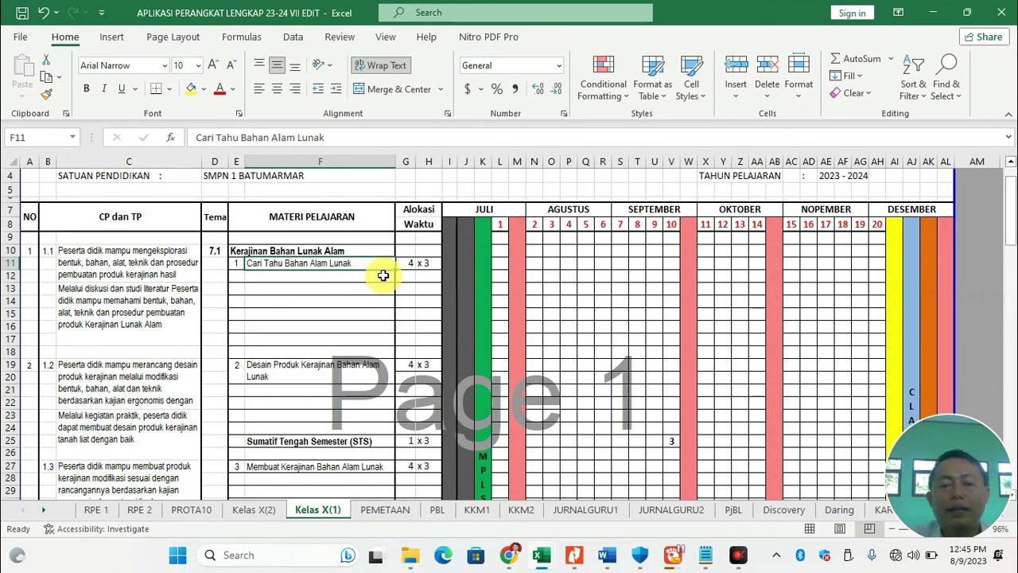
{"action": "left_click", "coordinate": [413, 264]}
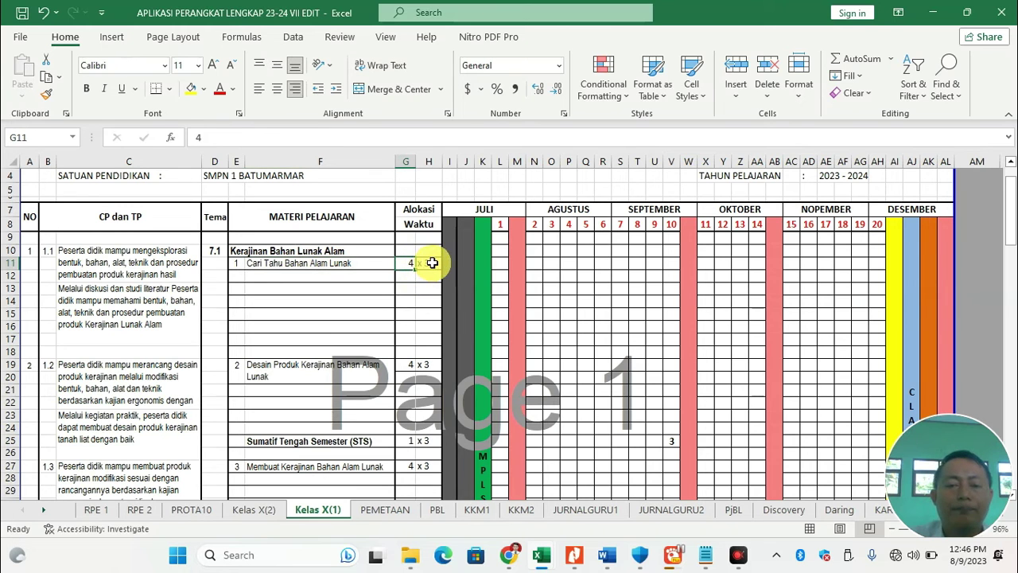
{"action": "scroll", "coordinate": [472, 372], "scroll_direction": "down", "scroll_amount": 10}
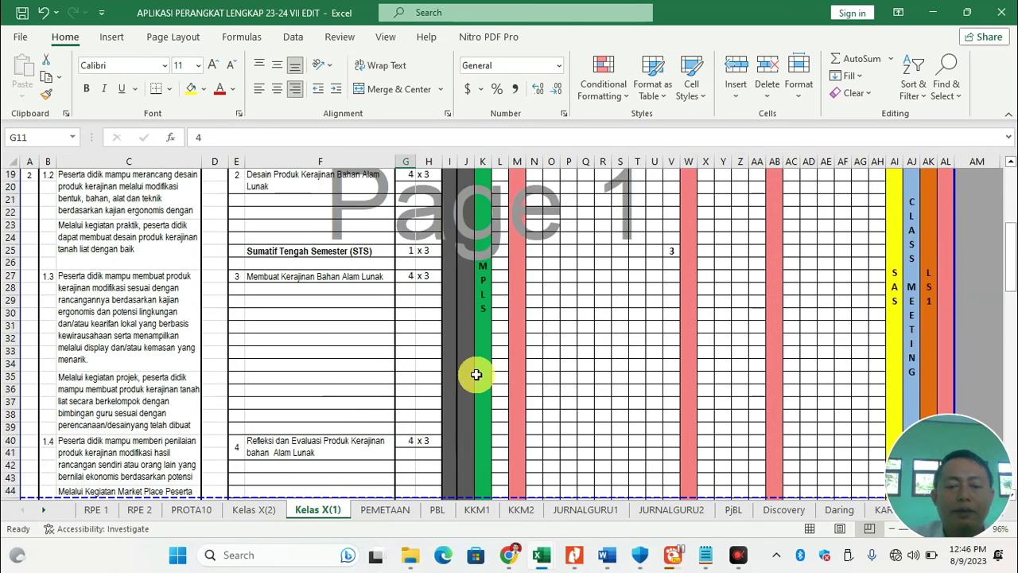
{"action": "left_click", "coordinate": [423, 378]}
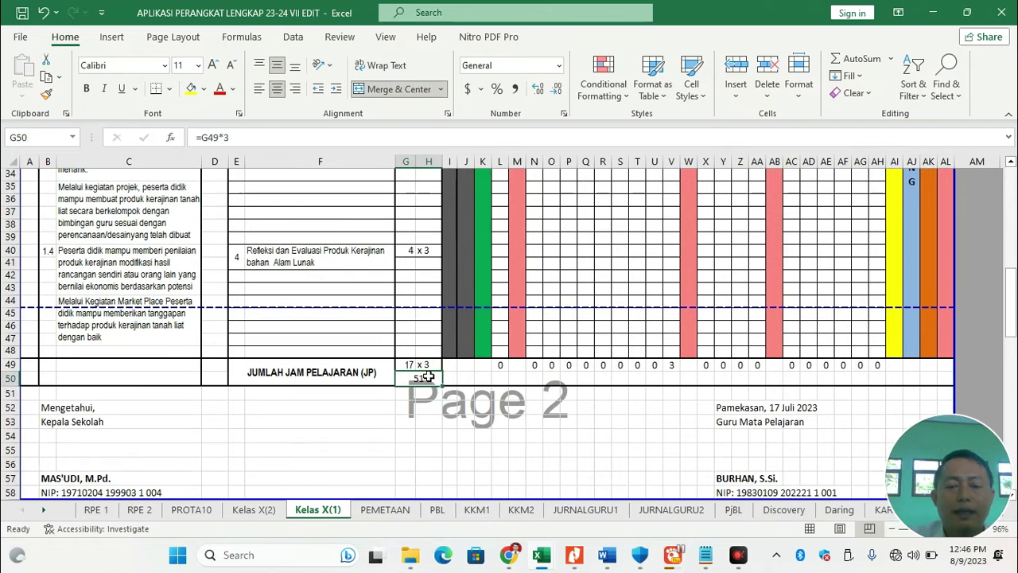
Increase the third material's session count in G27 by one and check the JUMLAH JAM PELAJARAN total
{"action": "scroll", "coordinate": [428, 376], "scroll_direction": "up", "scroll_amount": 4}
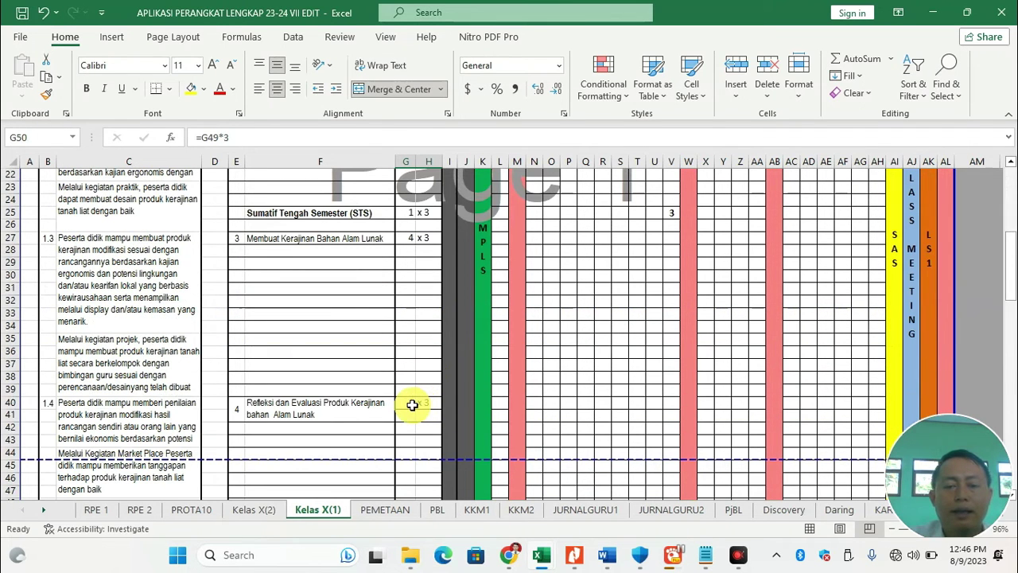
{"action": "left_click", "coordinate": [405, 238]}
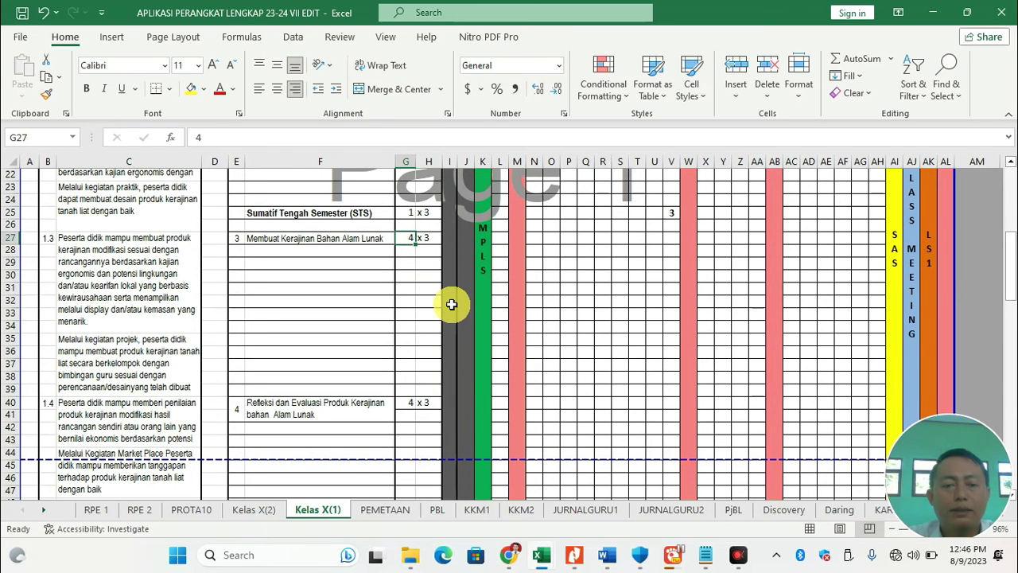
{"action": "scroll", "coordinate": [451, 304], "scroll_direction": "up", "scroll_amount": 1}
{"action": "scroll", "coordinate": [450, 303], "scroll_direction": "up", "scroll_amount": 2}
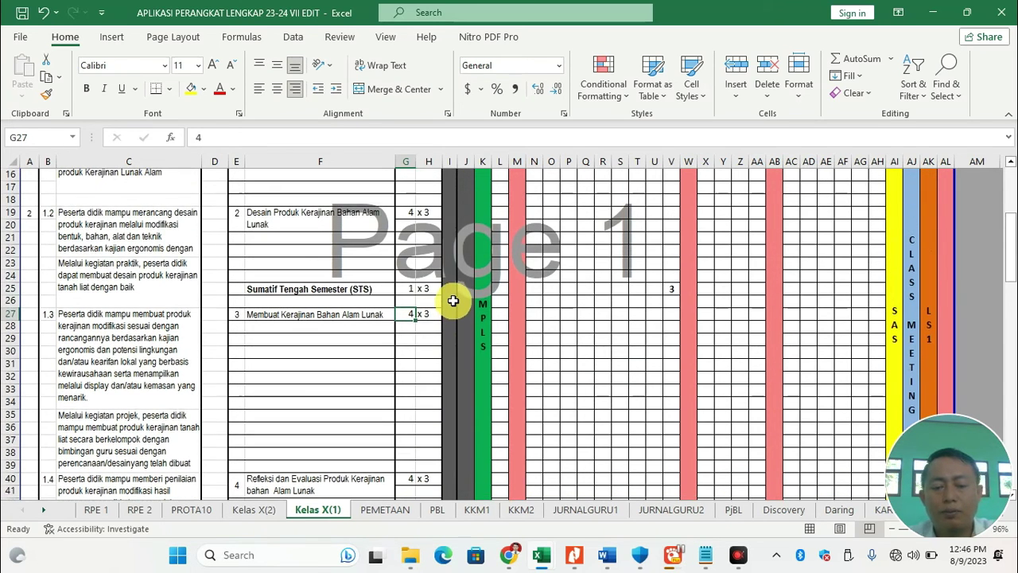
{"action": "left_click", "coordinate": [520, 326]}
{"action": "scroll", "coordinate": [528, 353], "scroll_direction": "down", "scroll_amount": 5}
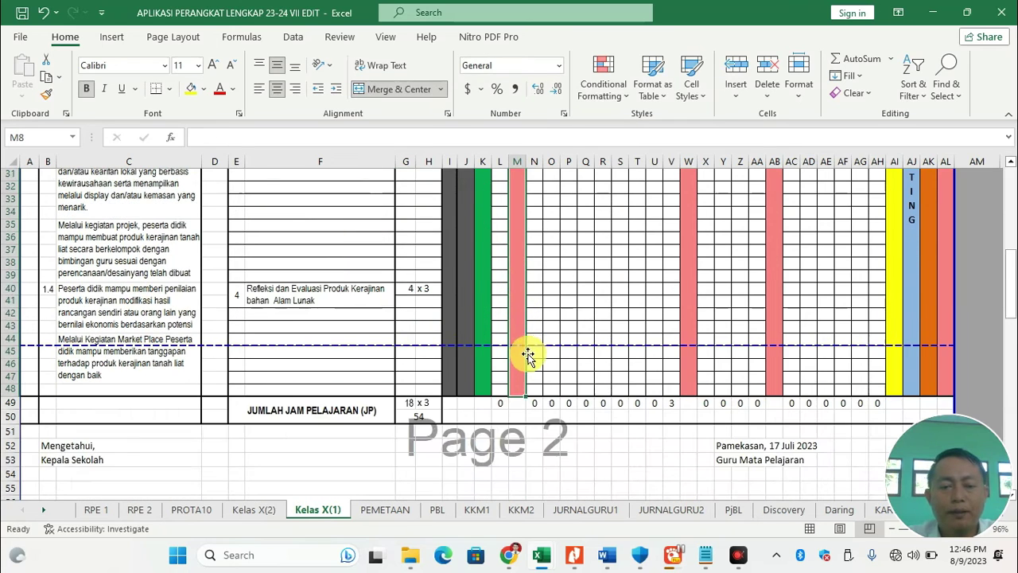
Set the session count of the second material in G19 to 5 and check the JUMLAH JAM PELAJARAN total in G50
{"action": "scroll", "coordinate": [427, 397], "scroll_direction": "up", "scroll_amount": 4}
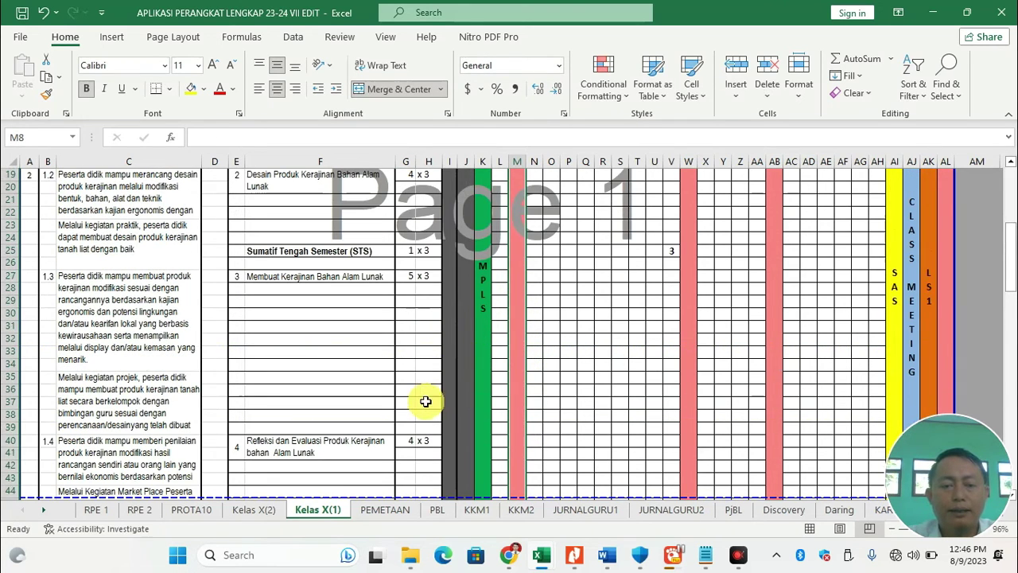
{"action": "scroll", "coordinate": [416, 429], "scroll_direction": "up", "scroll_amount": 2}
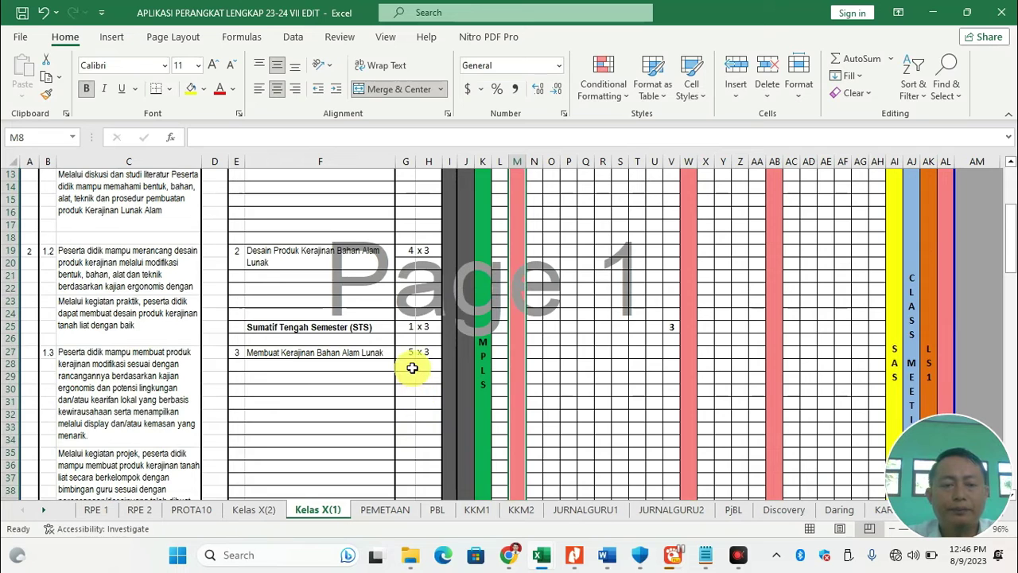
{"action": "scroll", "coordinate": [411, 366], "scroll_direction": "up", "scroll_amount": 1}
{"action": "left_click", "coordinate": [412, 289]}
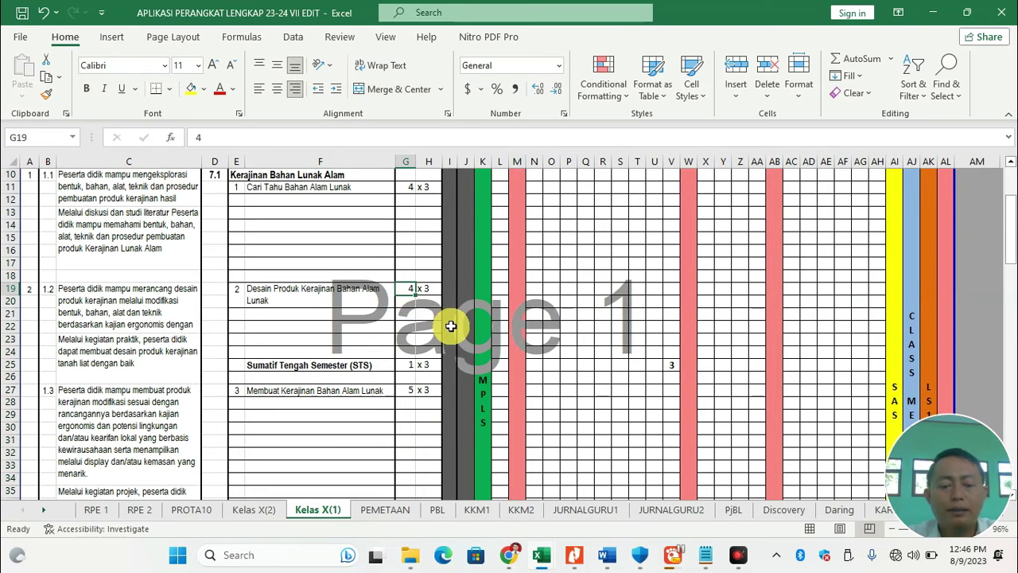
{"action": "type", "text": "5"}
{"action": "left_click", "coordinate": [482, 340]}
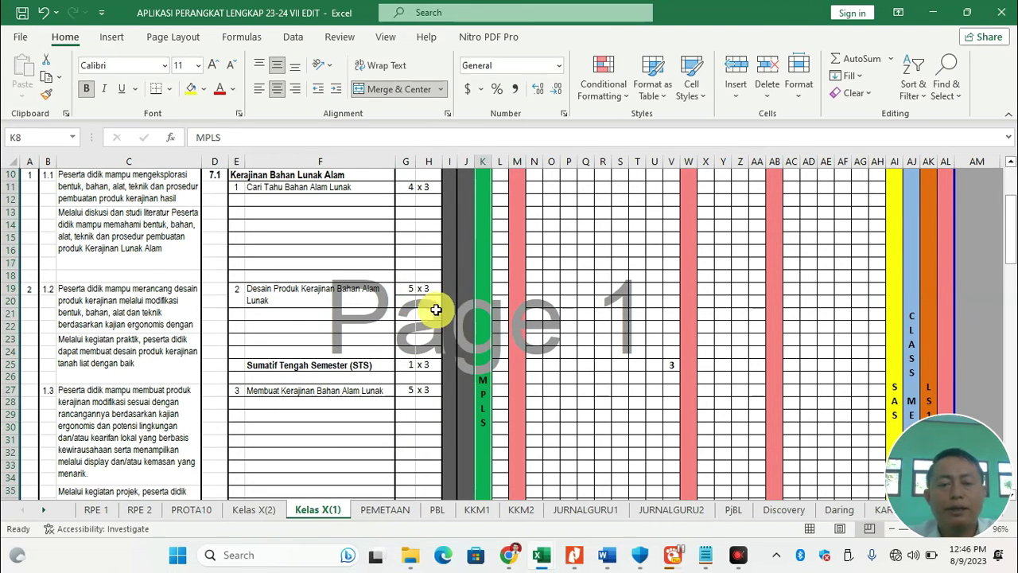
{"action": "scroll", "coordinate": [422, 429], "scroll_direction": "down", "scroll_amount": 5}
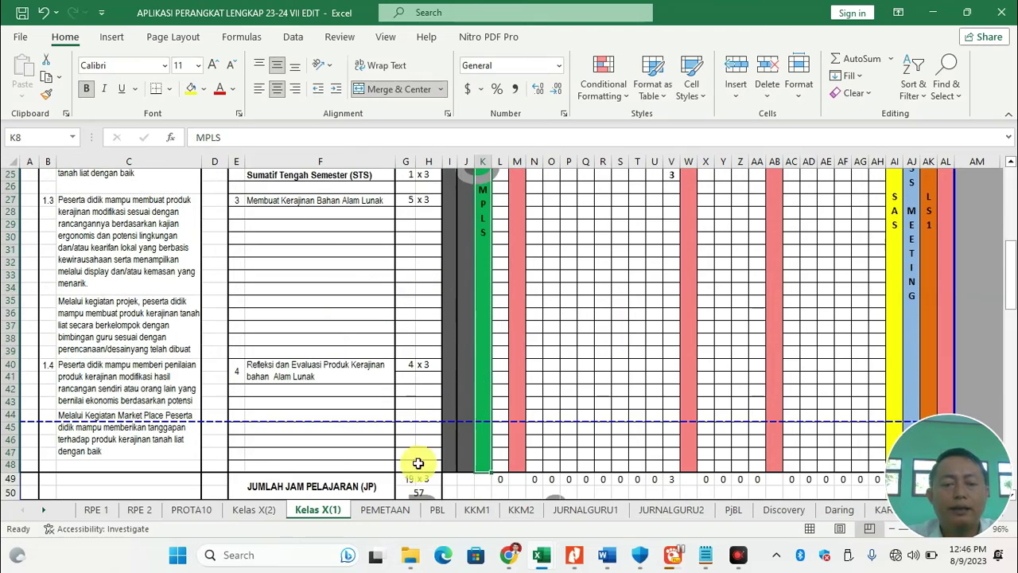
{"action": "scroll", "coordinate": [429, 469], "scroll_direction": "down", "scroll_amount": 1}
{"action": "left_click", "coordinate": [421, 454]}
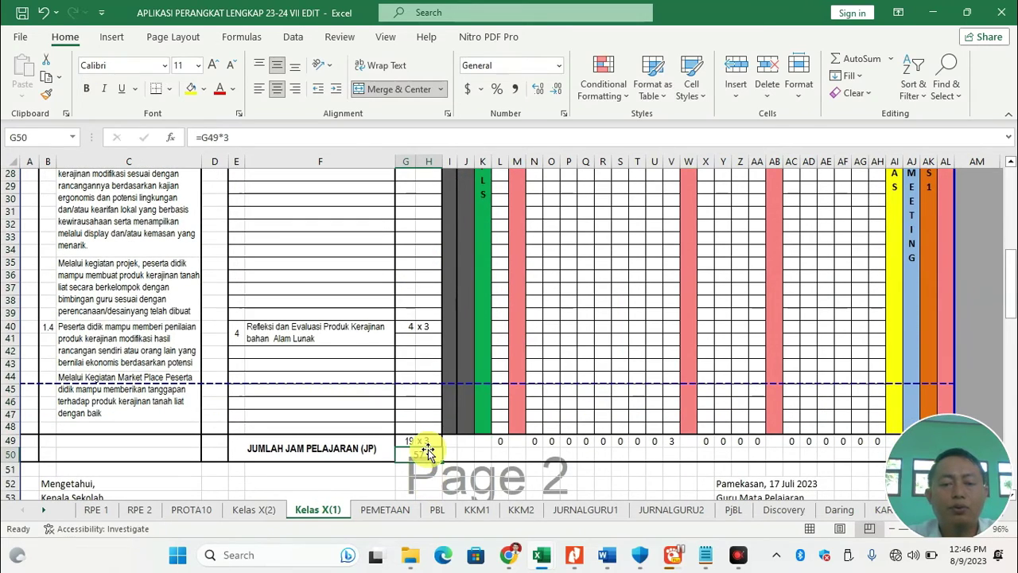
Try a session count of 5 for the fourth material in G40 and check the JUMLAH JAM PELAJARAN total
{"action": "scroll", "coordinate": [427, 451], "scroll_direction": "up", "scroll_amount": 4}
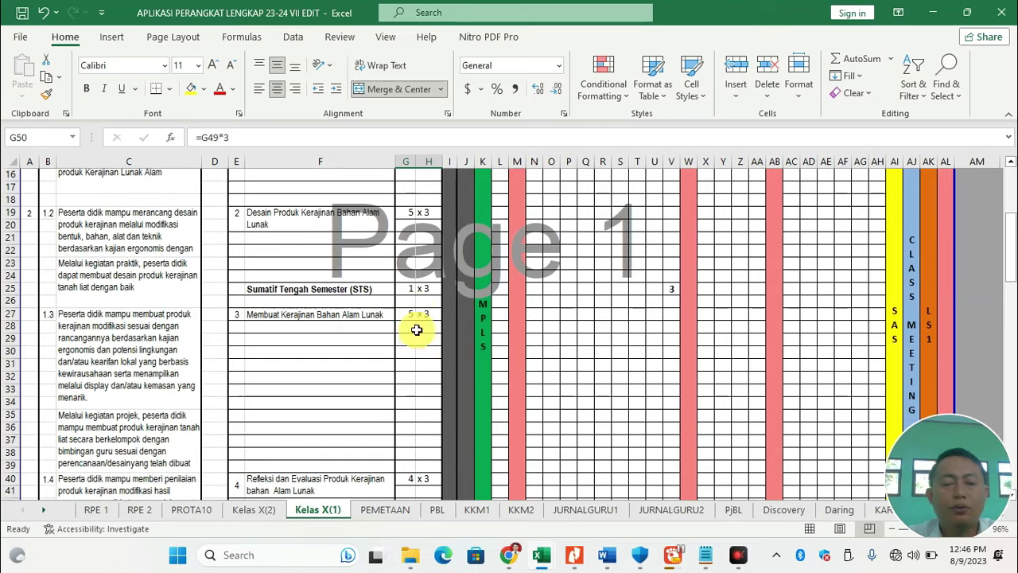
{"action": "scroll", "coordinate": [416, 307], "scroll_direction": "up", "scroll_amount": 1}
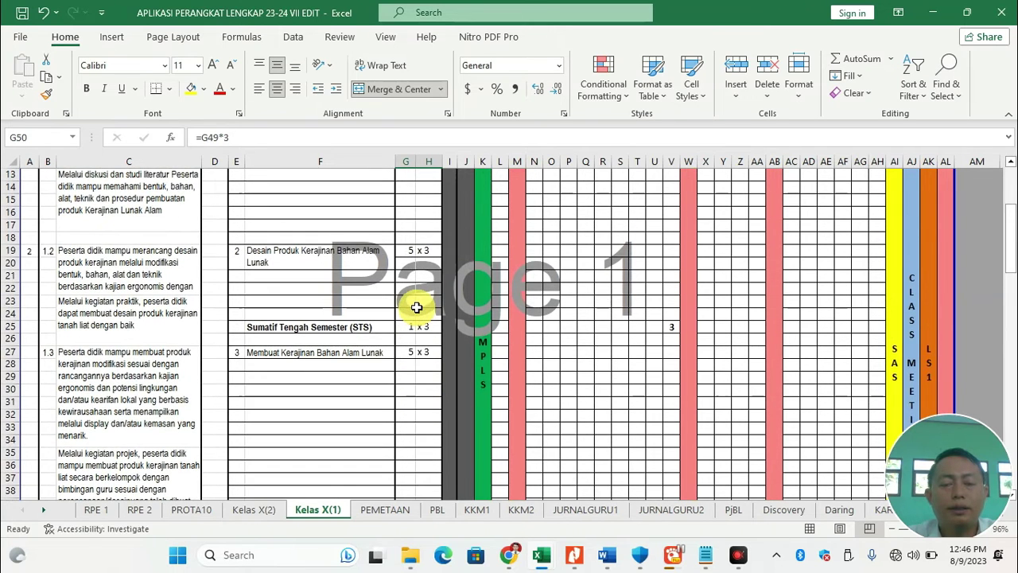
{"action": "scroll", "coordinate": [416, 308], "scroll_direction": "up", "scroll_amount": 2}
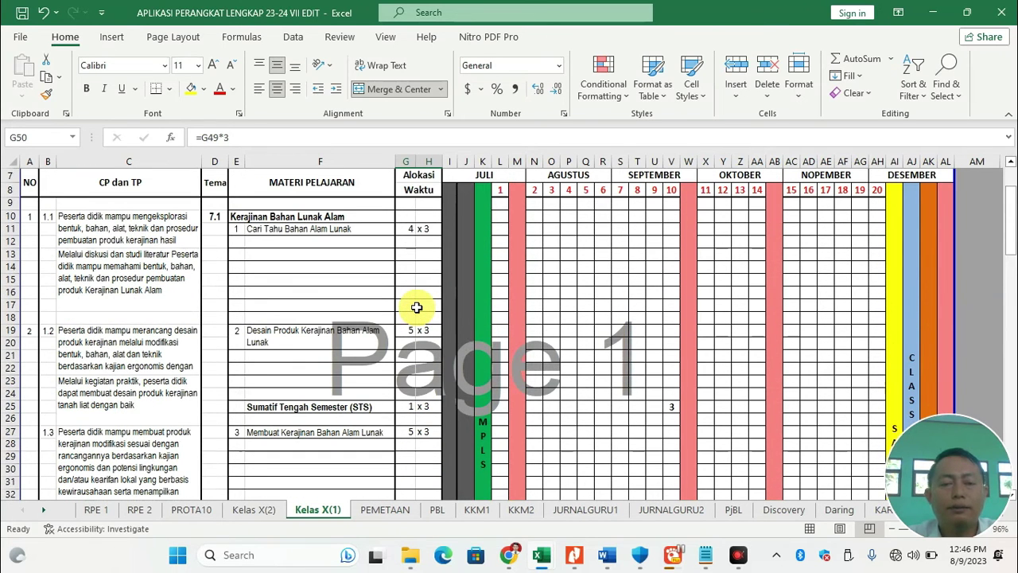
{"action": "left_click", "coordinate": [408, 229]}
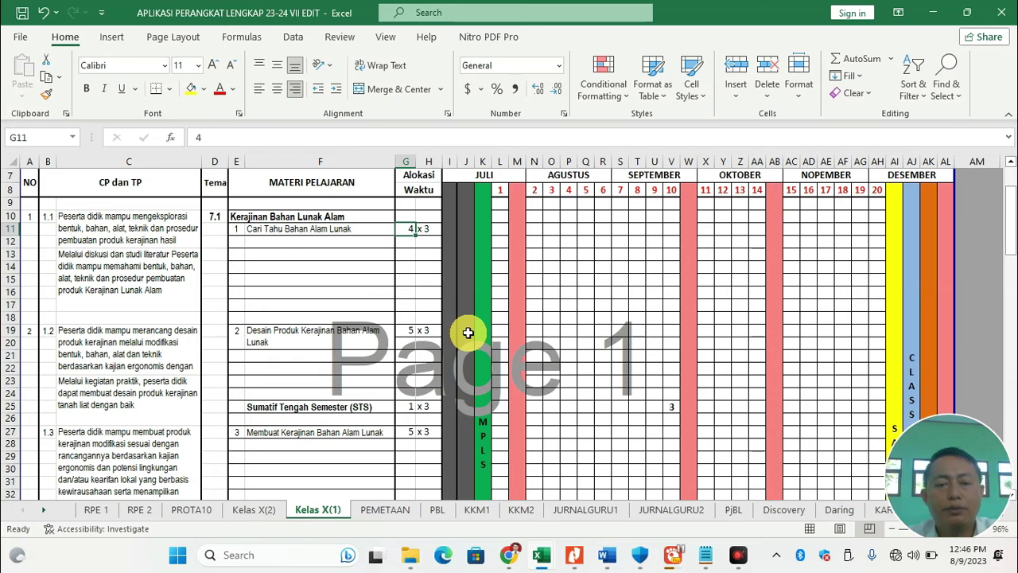
{"action": "scroll", "coordinate": [467, 333], "scroll_direction": "down", "scroll_amount": 3}
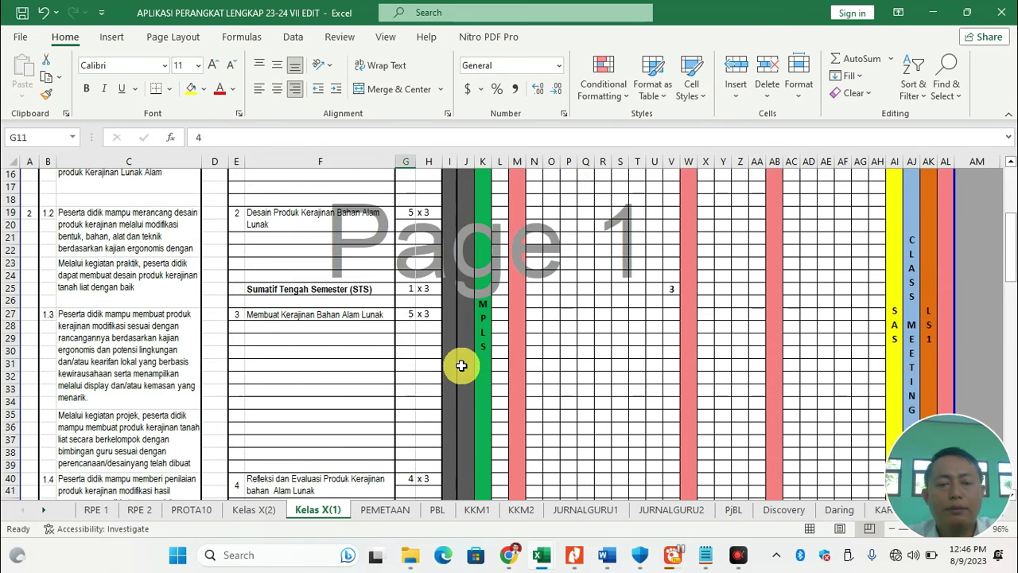
{"action": "scroll", "coordinate": [461, 365], "scroll_direction": "down", "scroll_amount": 1}
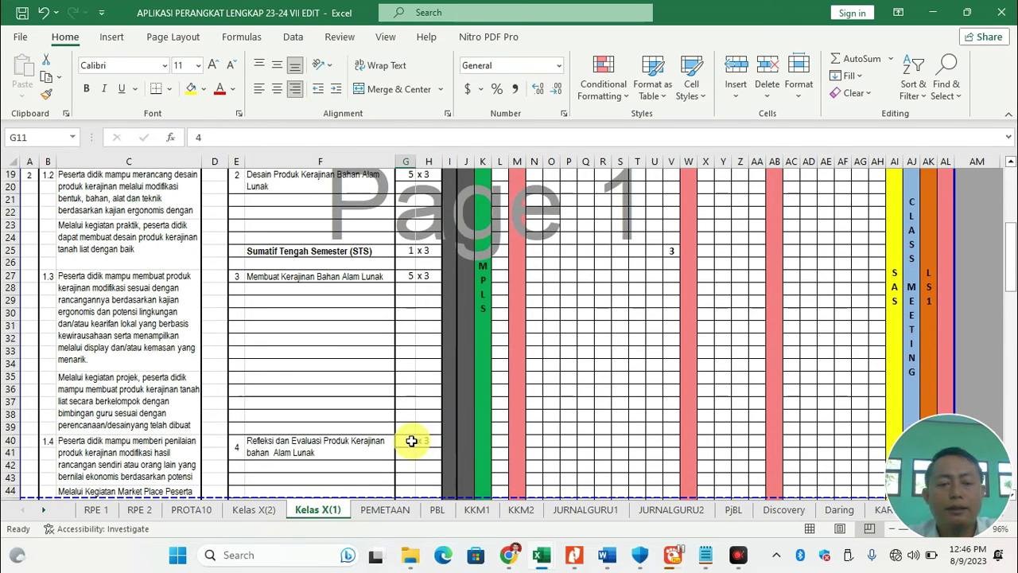
{"action": "left_click", "coordinate": [411, 439]}
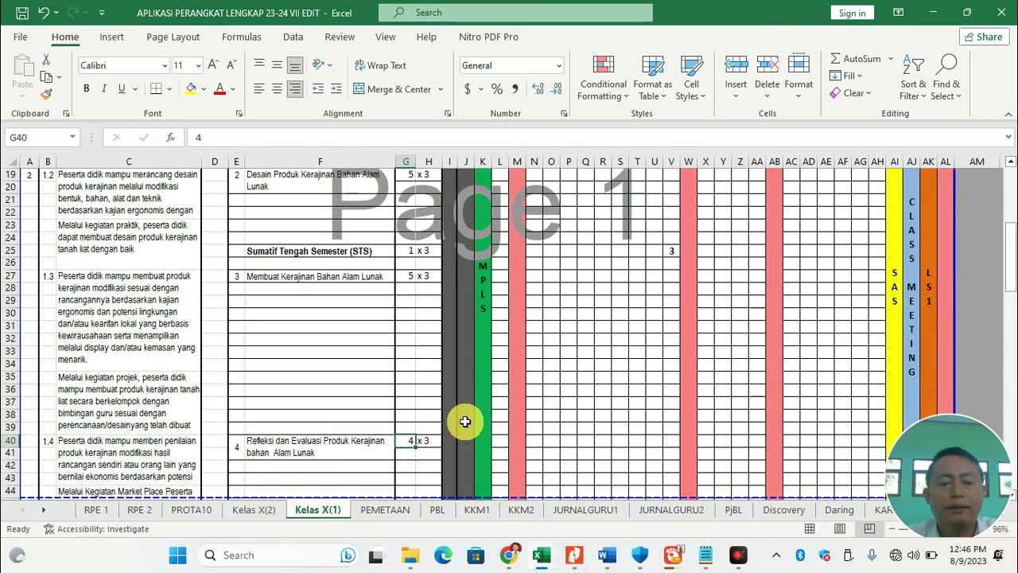
{"action": "scroll", "coordinate": [463, 413], "scroll_direction": "up", "scroll_amount": 4}
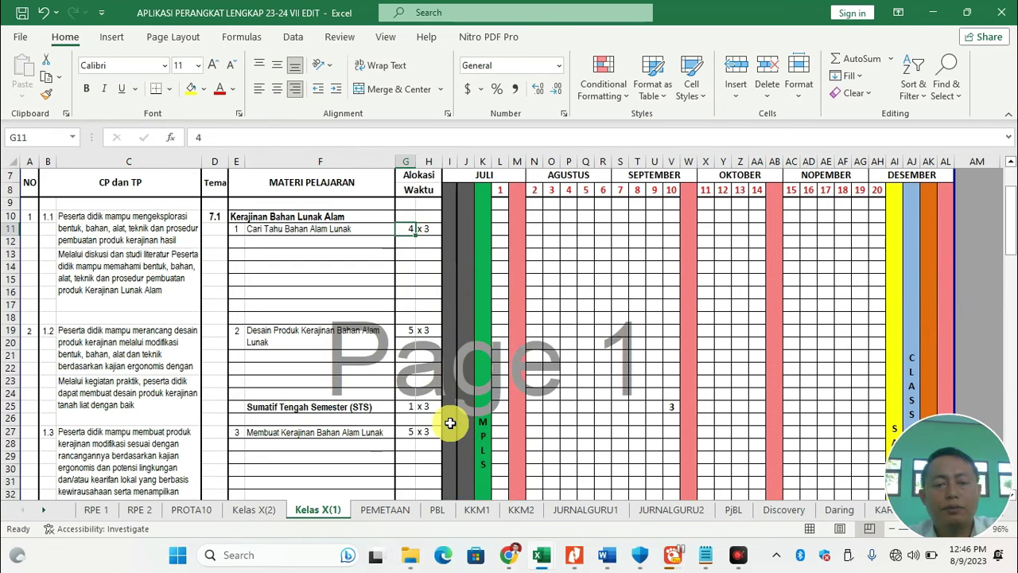
{"action": "scroll", "coordinate": [448, 420], "scroll_direction": "down", "scroll_amount": 4}
{"action": "left_click", "coordinate": [410, 439]}
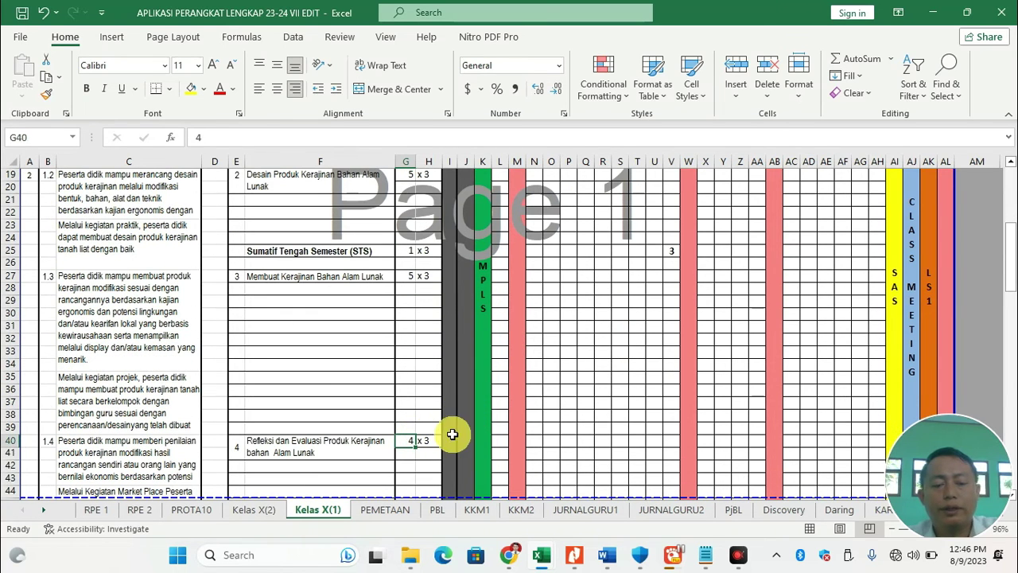
{"action": "type", "text": "5"}
{"action": "left_click", "coordinate": [549, 394]}
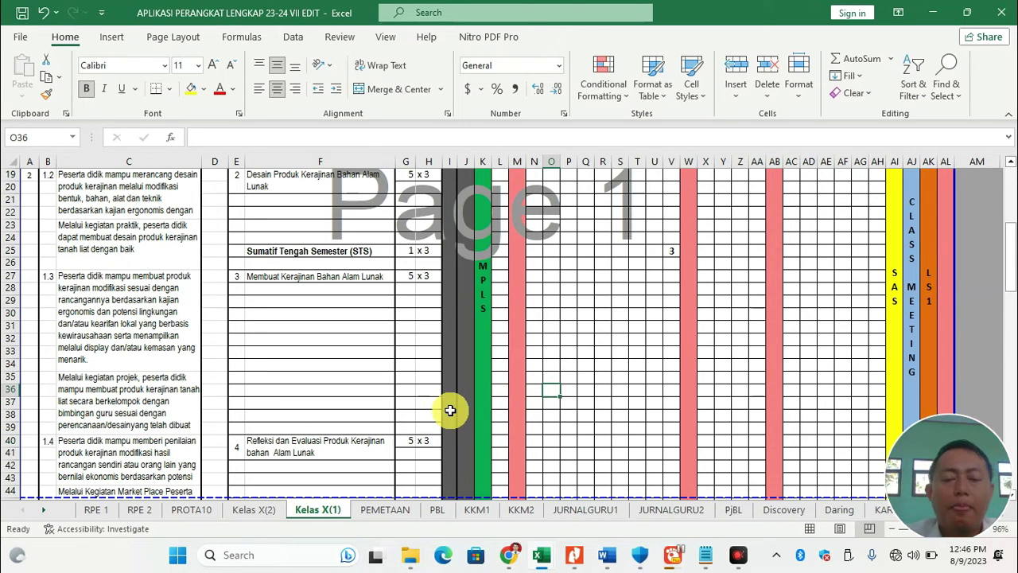
{"action": "scroll", "coordinate": [450, 410], "scroll_direction": "down", "scroll_amount": 4}
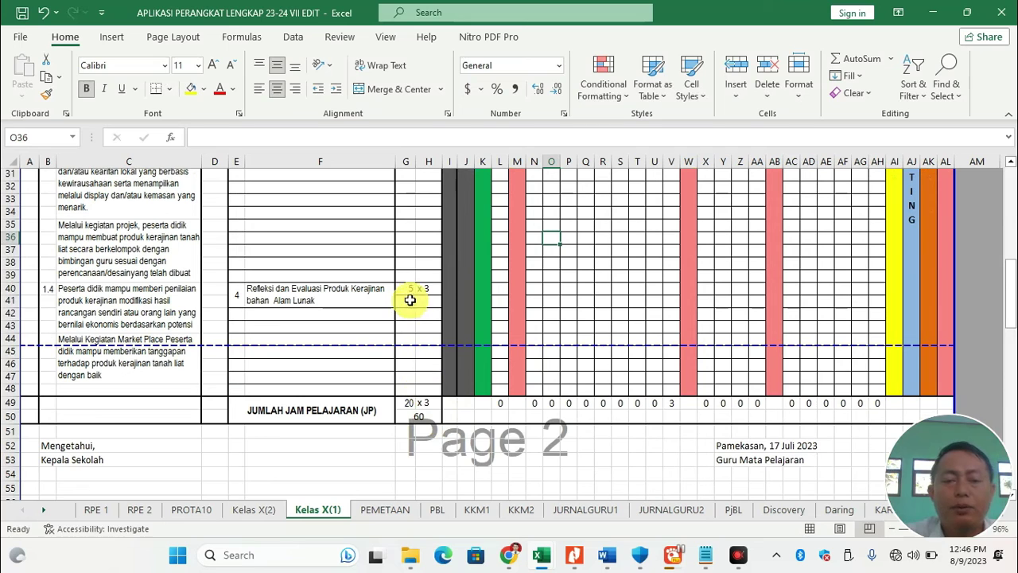
Set the session count of the fourth material in G40 back to 4
{"action": "left_click", "coordinate": [407, 287]}
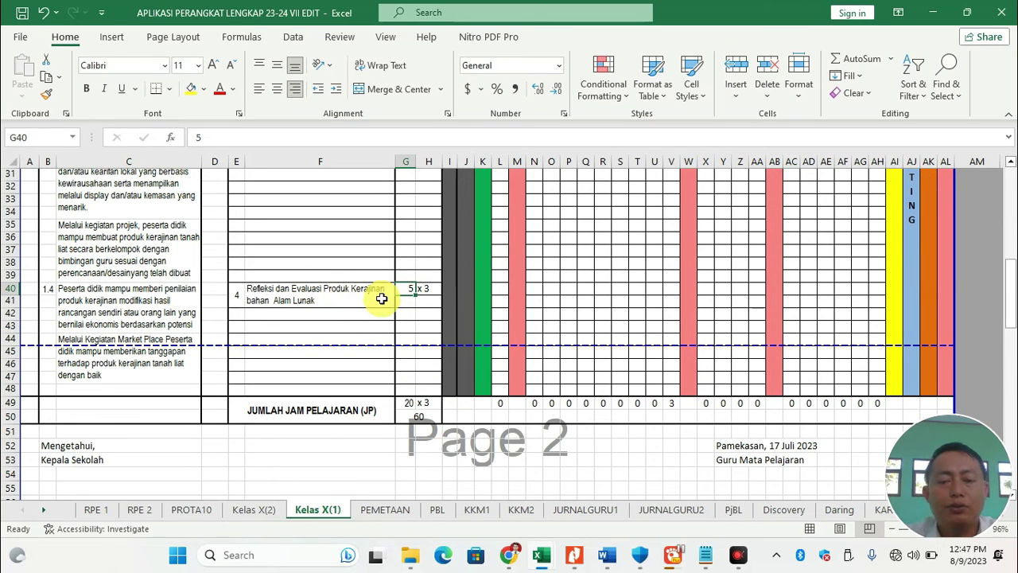
{"action": "type", "text": "4"}
{"action": "left_click", "coordinate": [444, 307]}
Set the session count of the first material in G11 to 5 and check the total in G50
{"action": "scroll", "coordinate": [445, 309], "scroll_direction": "up", "scroll_amount": 3}
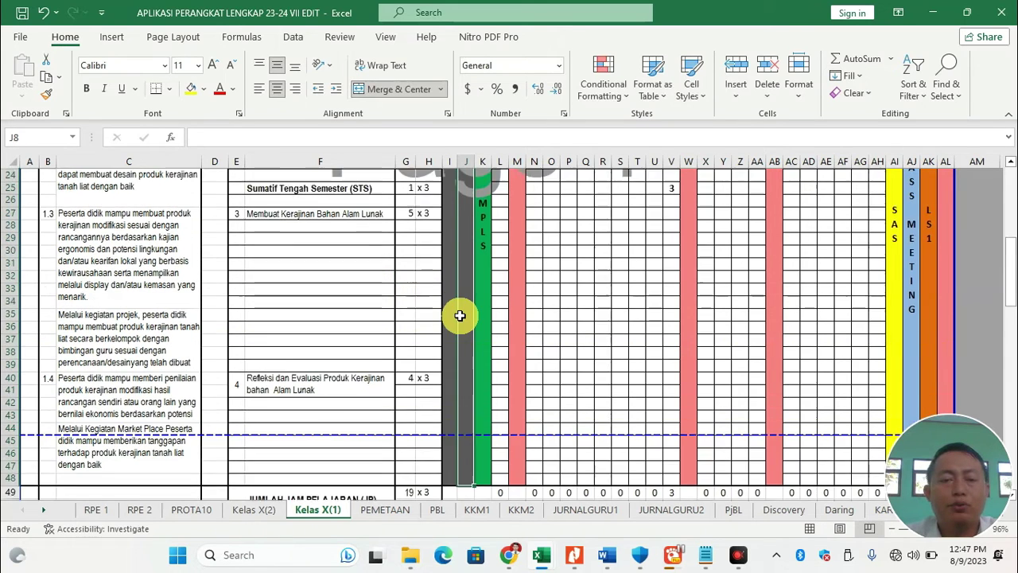
{"action": "scroll", "coordinate": [444, 309], "scroll_direction": "up", "scroll_amount": 2}
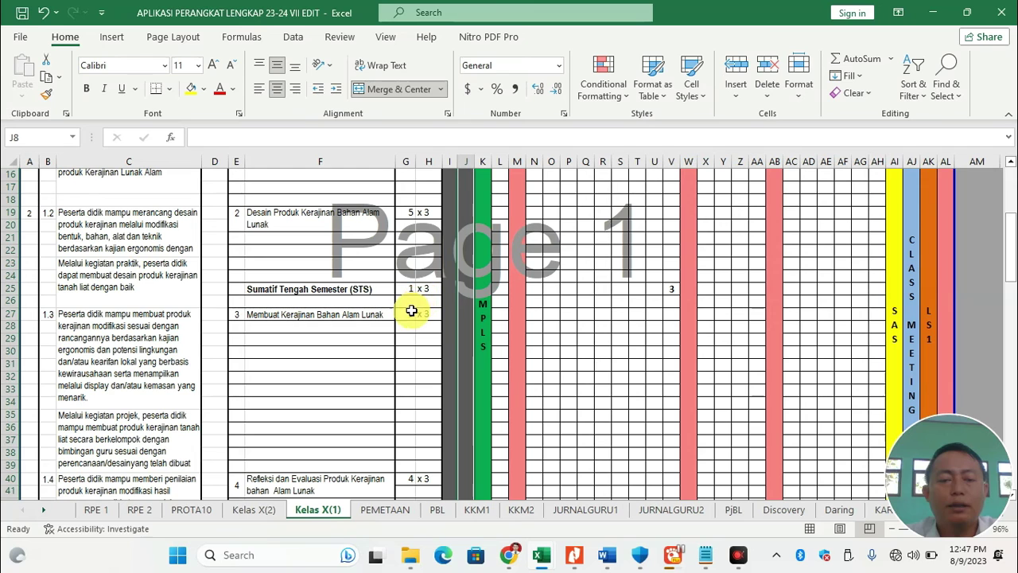
{"action": "scroll", "coordinate": [408, 313], "scroll_direction": "up", "scroll_amount": 3}
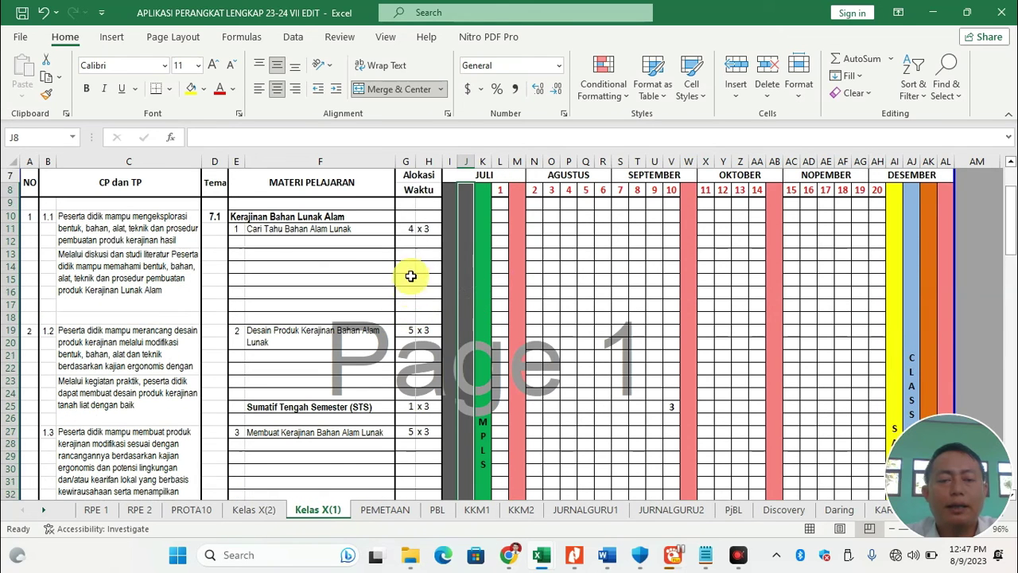
{"action": "left_click", "coordinate": [406, 228]}
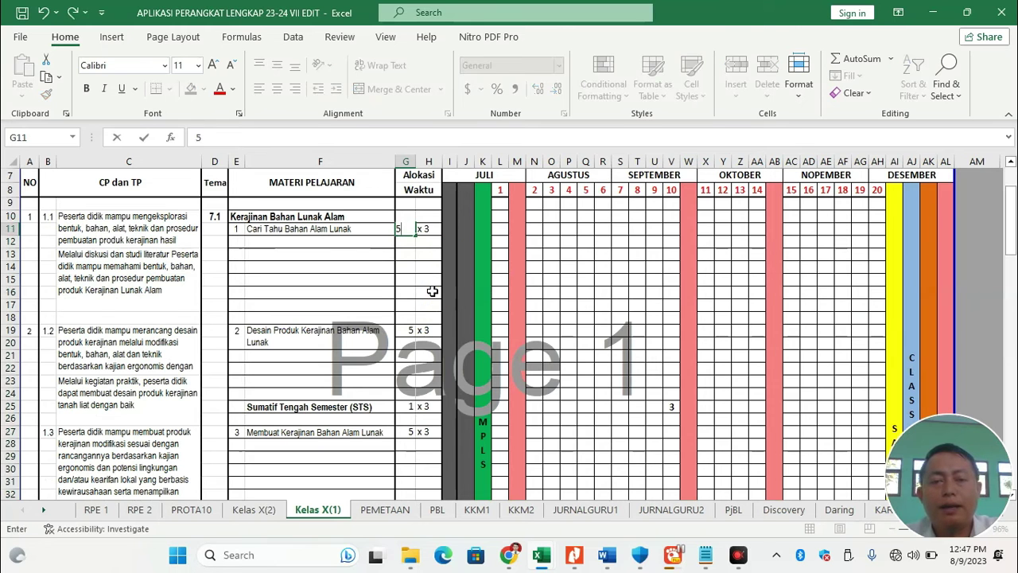
{"action": "left_click", "coordinate": [427, 291]}
{"action": "scroll", "coordinate": [460, 342], "scroll_direction": "down", "scroll_amount": 7}
{"action": "scroll", "coordinate": [460, 346], "scroll_direction": "down", "scroll_amount": 1}
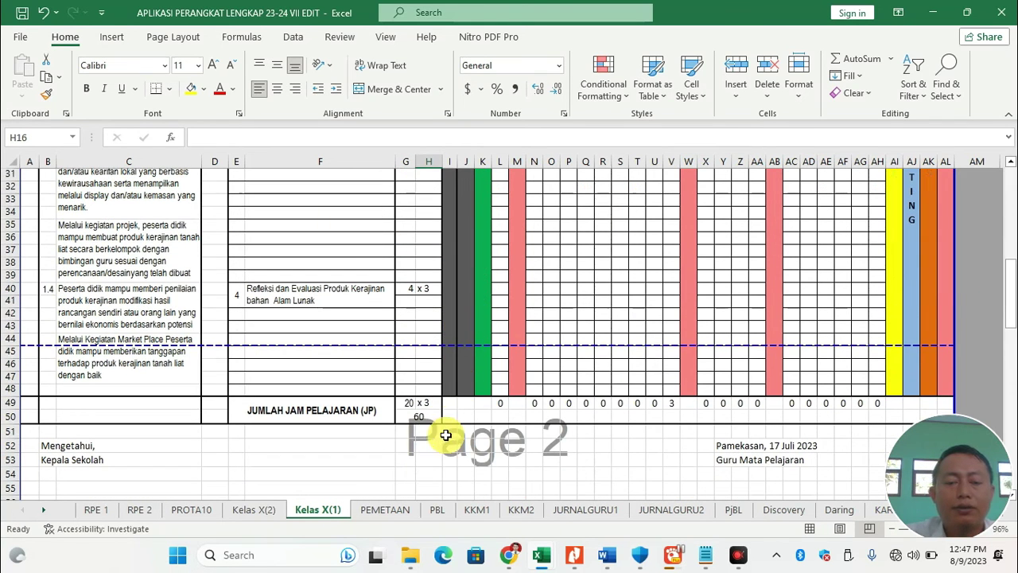
{"action": "left_click", "coordinate": [406, 414]}
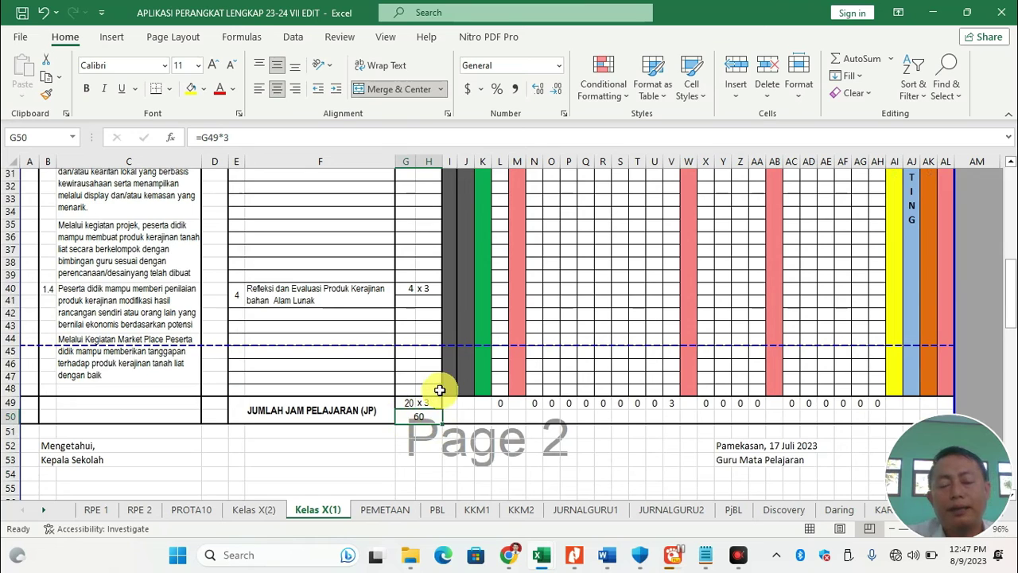
Enter 3 hours in each of weeks 1 to 5 for the first material, in L11 and N11 to Q11
{"action": "scroll", "coordinate": [438, 388], "scroll_direction": "up", "scroll_amount": 9}
{"action": "left_click", "coordinate": [500, 264]}
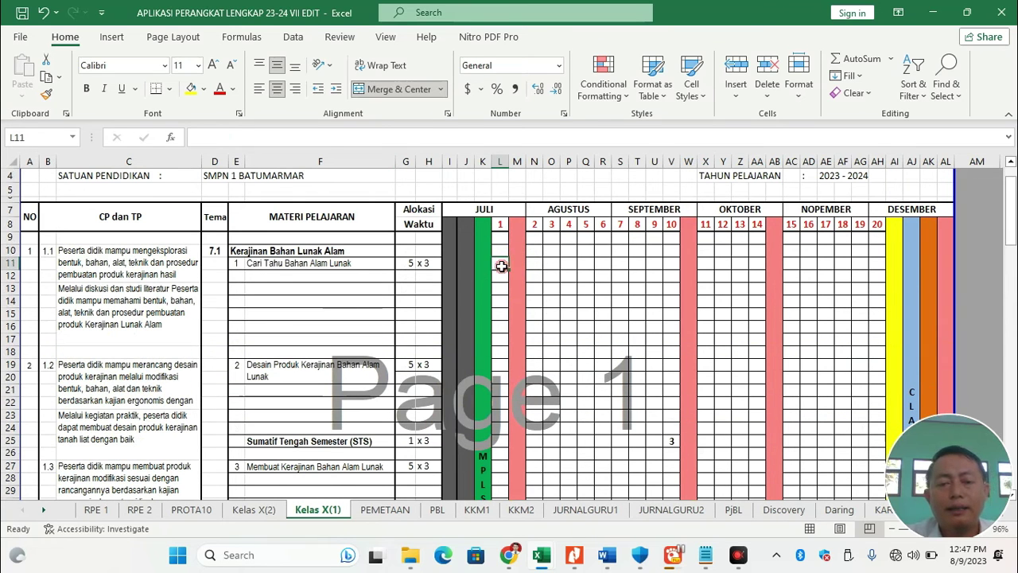
{"action": "type", "text": "3"}
{"action": "left_click", "coordinate": [533, 265]}
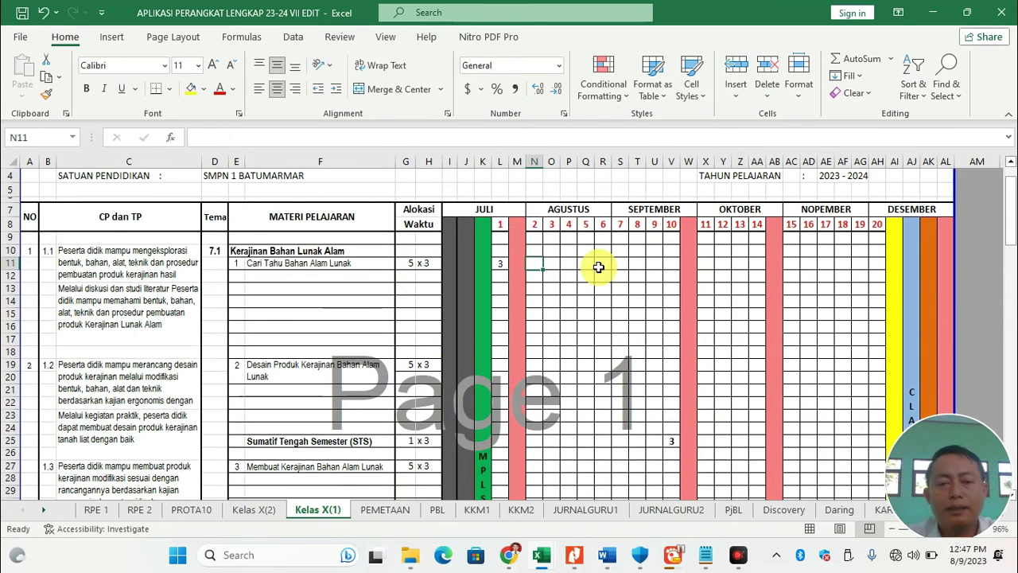
{"action": "type", "text": "3"}
{"action": "key", "text": "Right"}
{"action": "type", "text": "3"}
{"action": "key", "text": "Right"}
{"action": "type", "text": "3"}
{"action": "key", "text": "Right"}
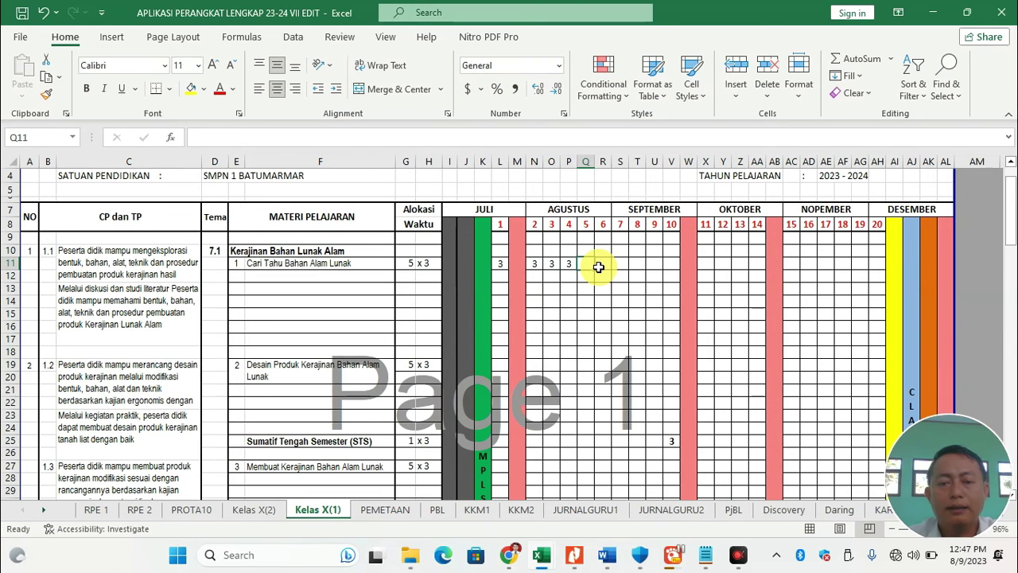
{"action": "type", "text": "3"}
{"action": "key", "text": "Return"}
Enter 3 hours in each of weeks 6 to 9 for the second material, in R19 to U19
{"action": "key", "text": "Right"}
{"action": "key", "text": "Down"}
{"action": "key", "text": "Down"}
{"action": "key", "text": "Down"}
{"action": "key", "text": "Down"}
{"action": "key", "text": "Down"}
{"action": "type", "text": "3"}
{"action": "key", "text": "Right"}
{"action": "type", "text": "3"}
{"action": "key", "text": "Right"}
{"action": "type", "text": "3"}
{"action": "key", "text": "Right"}
{"action": "type", "text": "3"}
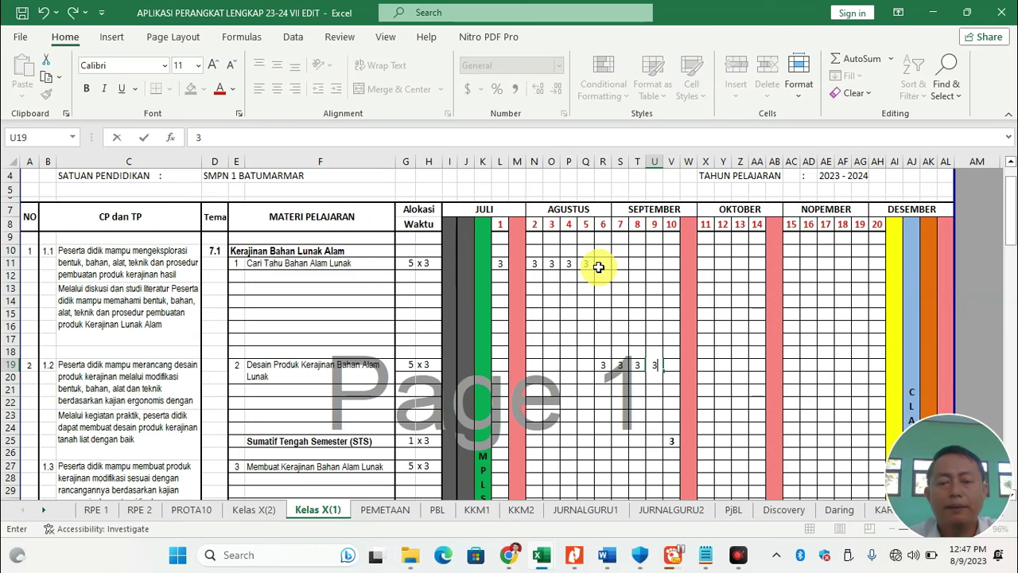
{"action": "key", "text": "Return"}
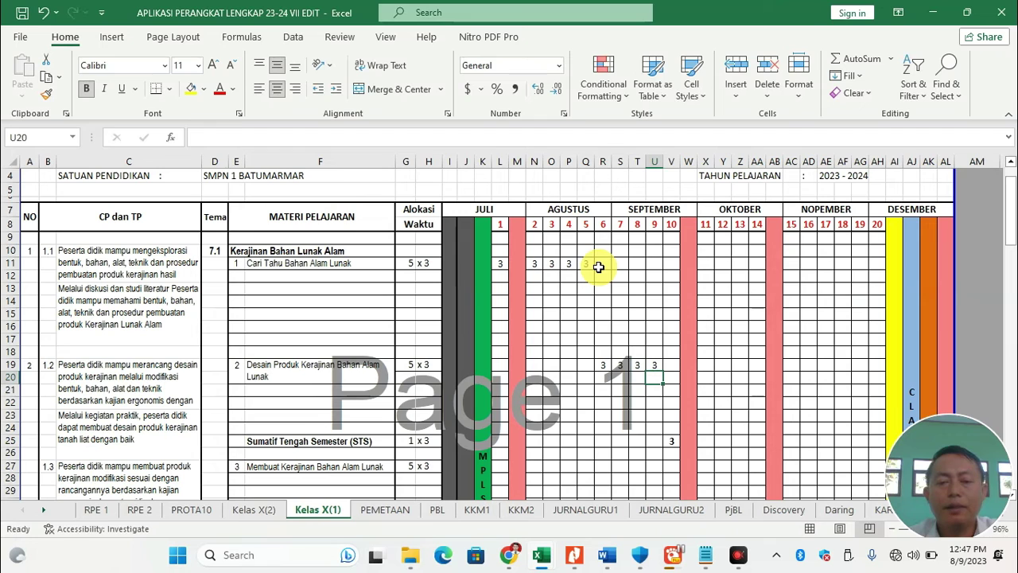
Replace the STS row's week 10 entry in V25 with a non-bold 3 in V19 for the second material
{"action": "left_click", "coordinate": [671, 442]}
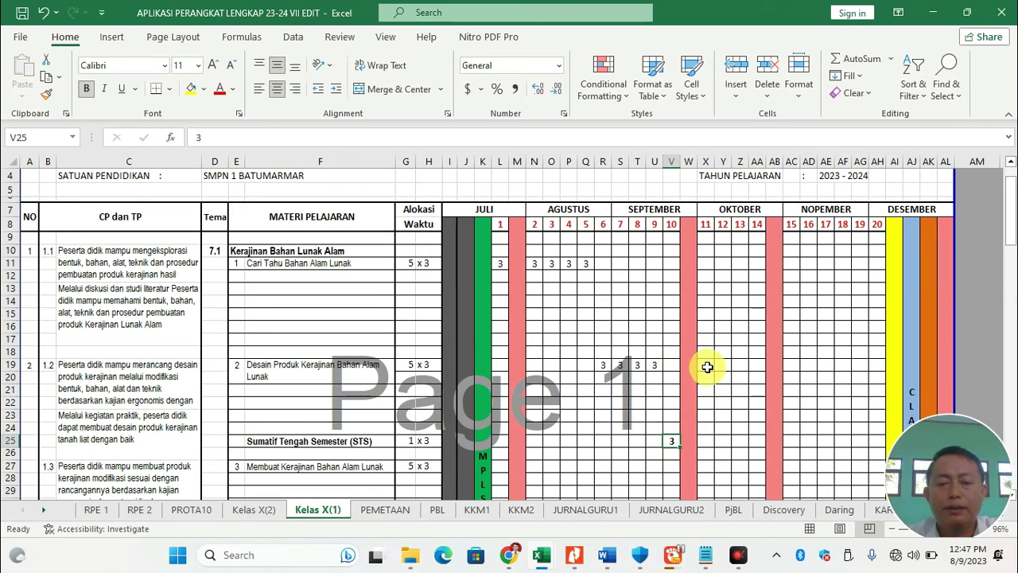
{"action": "left_click", "coordinate": [672, 365]}
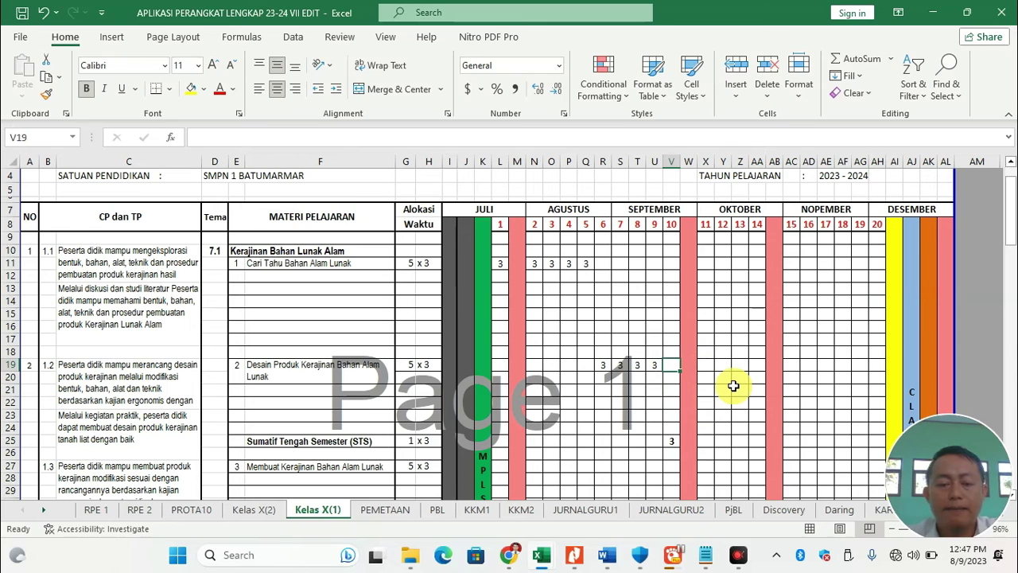
{"action": "type", "text": "3"}
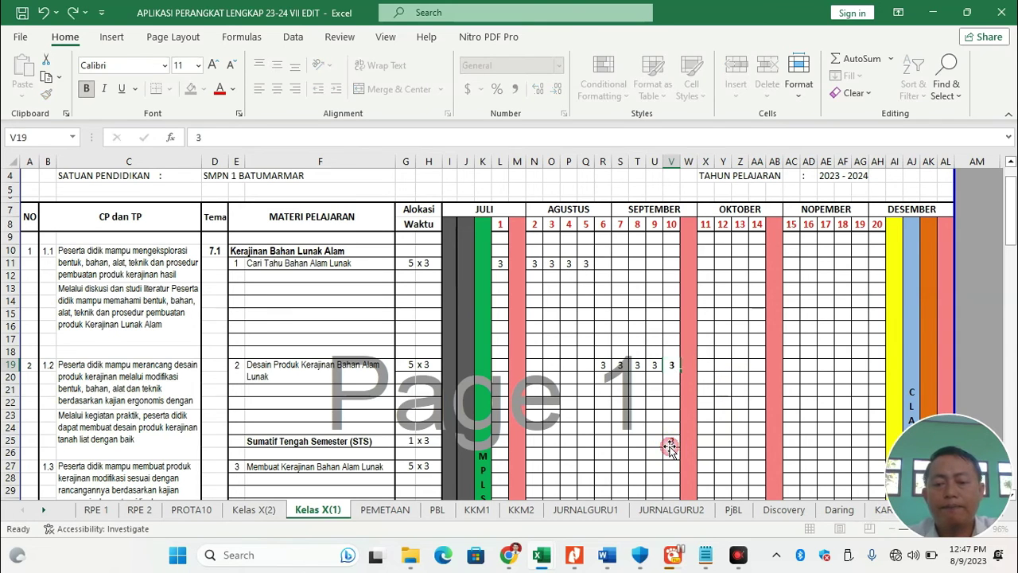
{"action": "left_click", "coordinate": [672, 443]}
{"action": "key", "text": "Delete"}
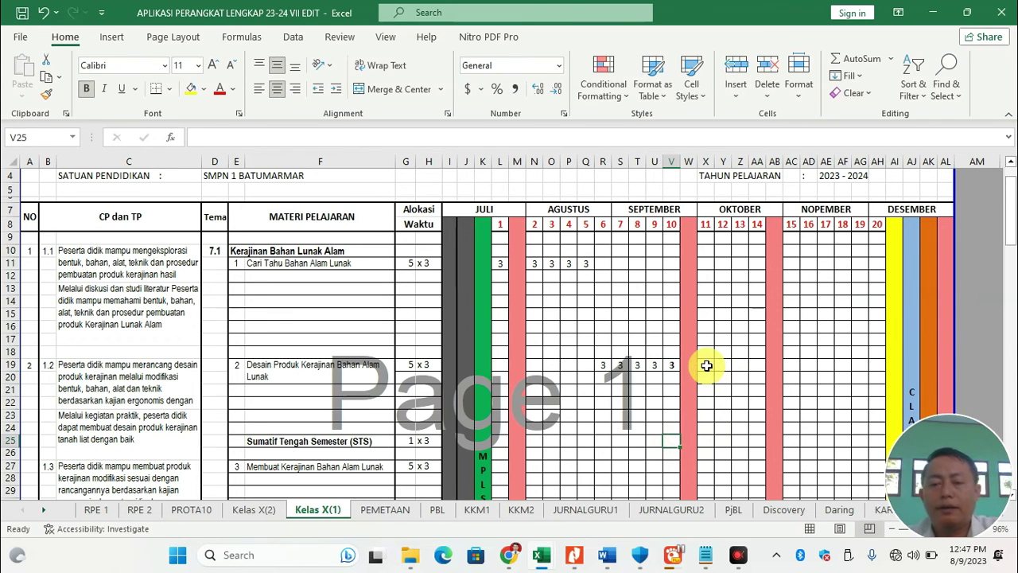
{"action": "left_click", "coordinate": [673, 365]}
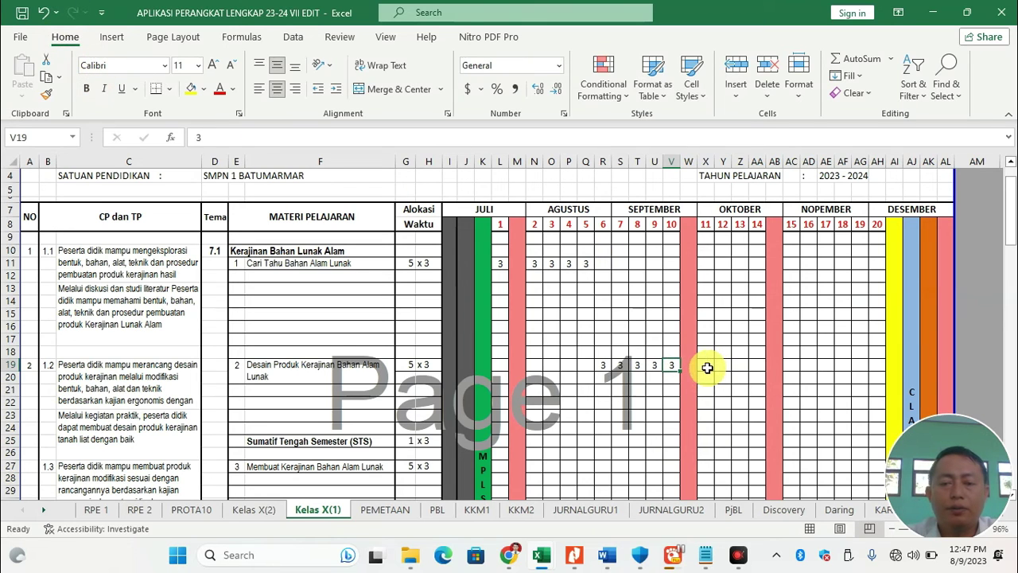
{"action": "left_click", "coordinate": [409, 263]}
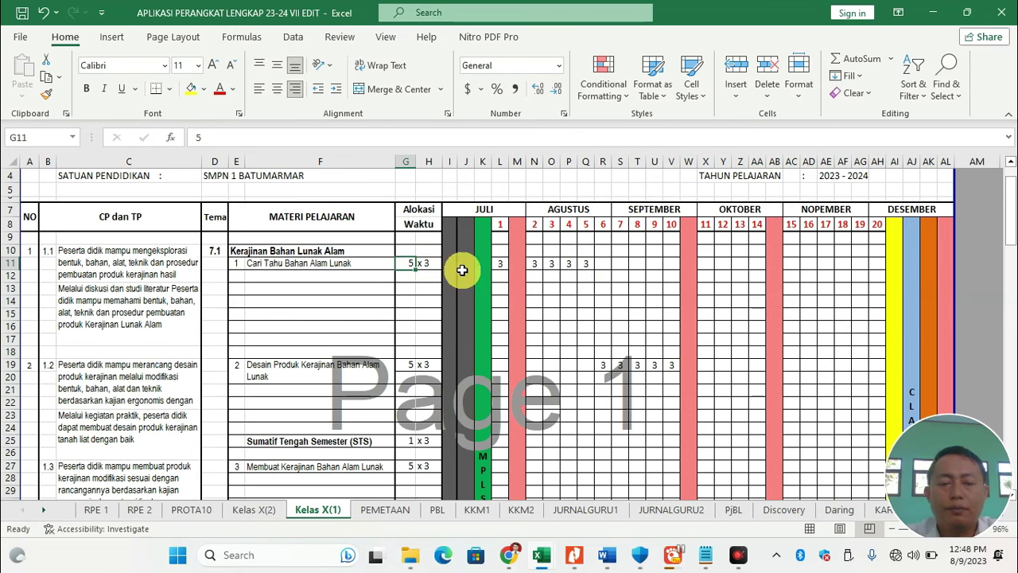
Set the session count to 4 for the first material in G11 and 5 for the fourth material in G40
{"action": "type", "text": "4"}
{"action": "scroll", "coordinate": [417, 366], "scroll_direction": "down", "scroll_amount": 7}
{"action": "scroll", "coordinate": [415, 383], "scroll_direction": "down", "scroll_amount": 2}
{"action": "left_click", "coordinate": [410, 288]}
{"action": "type", "text": "5"}
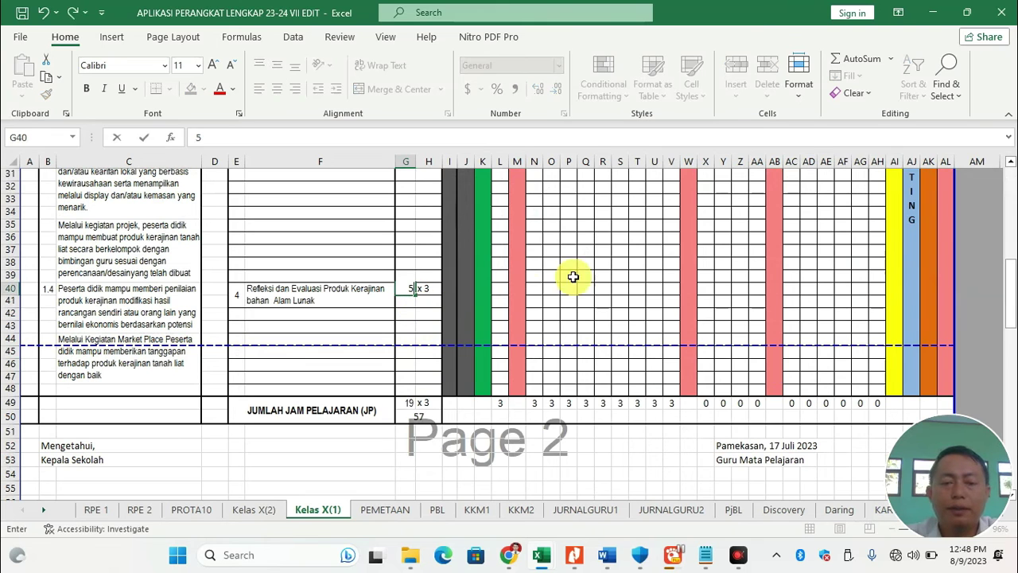
{"action": "left_click", "coordinate": [580, 272]}
Clear the first material's week 5 entry in Q11 and all of the second material's weekly hours in R19 to V19
{"action": "scroll", "coordinate": [572, 266], "scroll_direction": "up", "scroll_amount": 7}
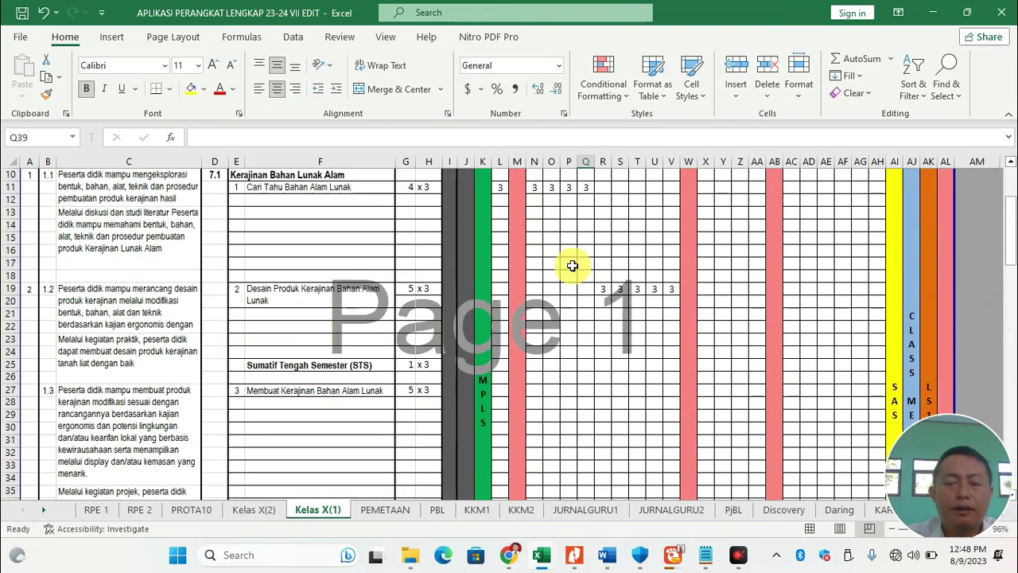
{"action": "scroll", "coordinate": [572, 266], "scroll_direction": "up", "scroll_amount": 3}
{"action": "left_click", "coordinate": [584, 318]}
{"action": "key", "text": "Delete"}
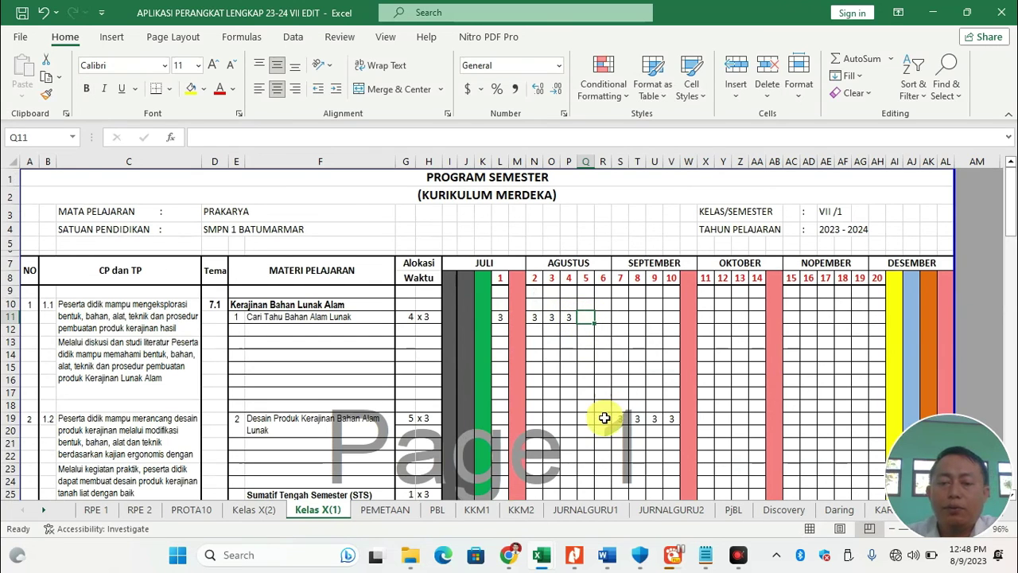
{"action": "left_click", "coordinate": [672, 418]}
{"action": "key", "text": "Delete"}
{"action": "left_click_drag", "start_coordinate": [603, 418], "coordinate": [653, 422]}
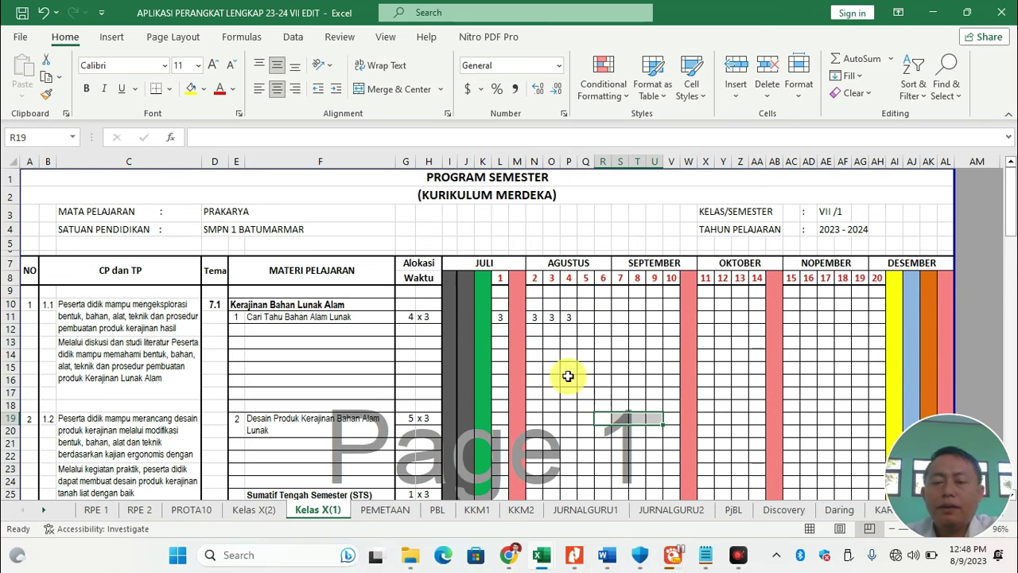
{"action": "key", "text": "Delete"}
{"action": "left_click", "coordinate": [551, 355]}
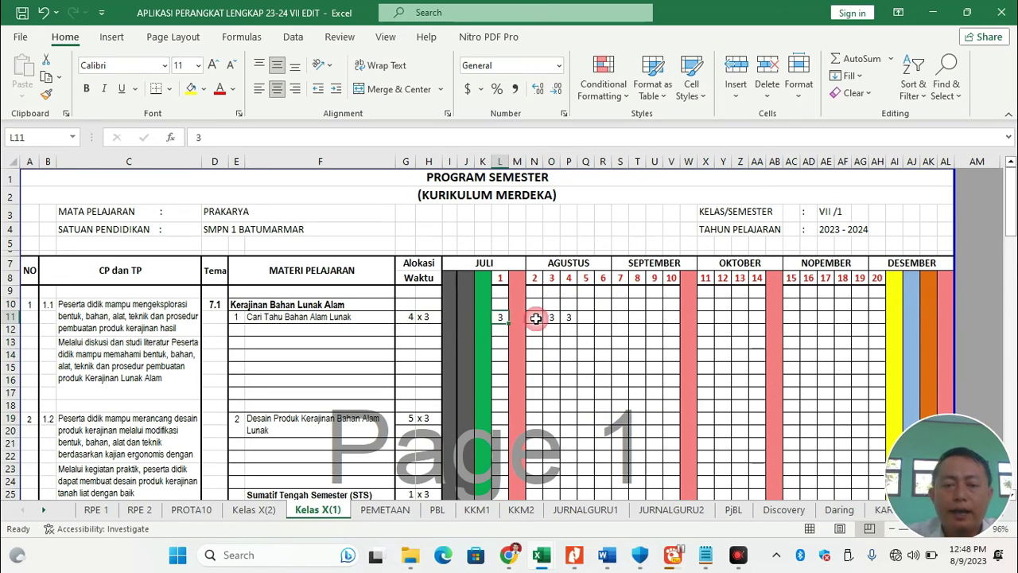
Enter 3 hours in each of weeks 5 to 9 for the second material, in Q19 to U19
{"action": "left_click_drag", "start_coordinate": [534, 317], "coordinate": [571, 318]}
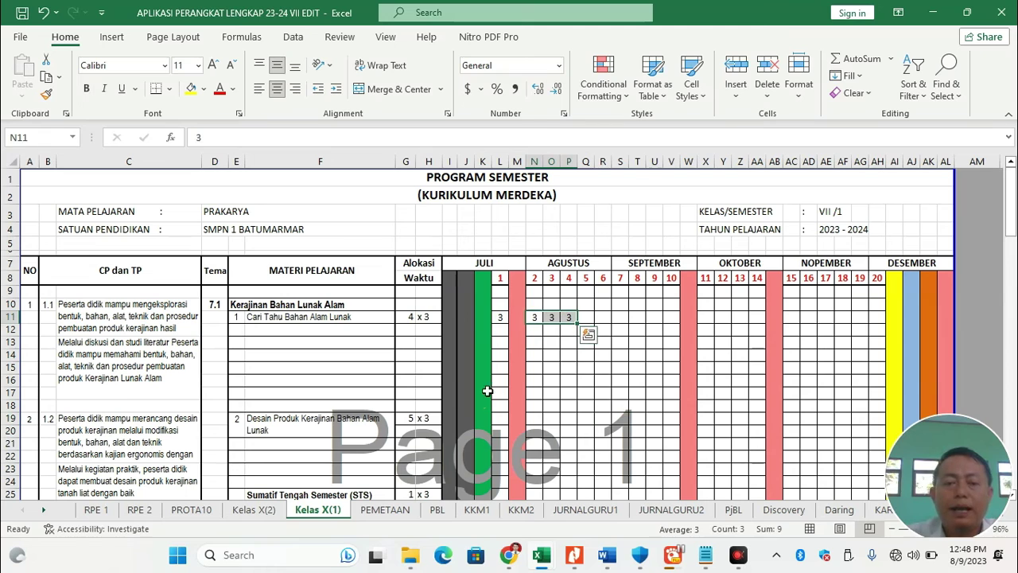
{"action": "left_click", "coordinate": [413, 421]}
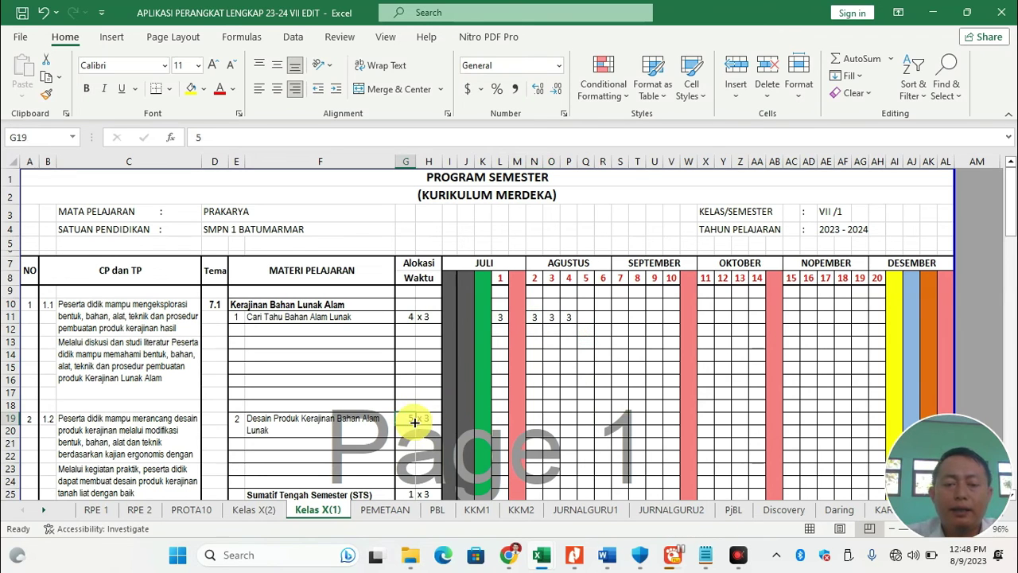
{"action": "double_click", "coordinate": [428, 419]}
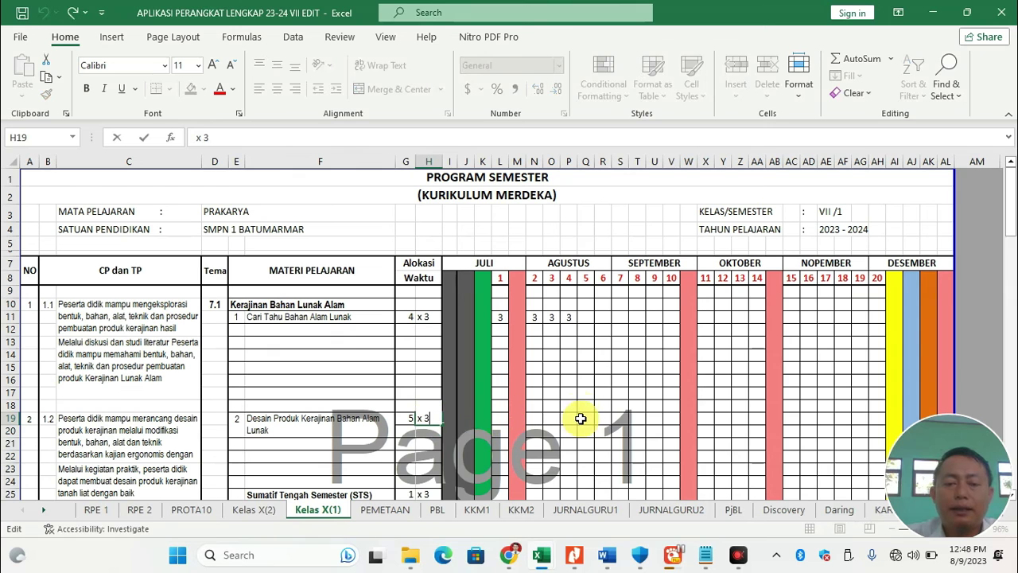
{"action": "left_click_drag", "start_coordinate": [569, 317], "coordinate": [595, 427]}
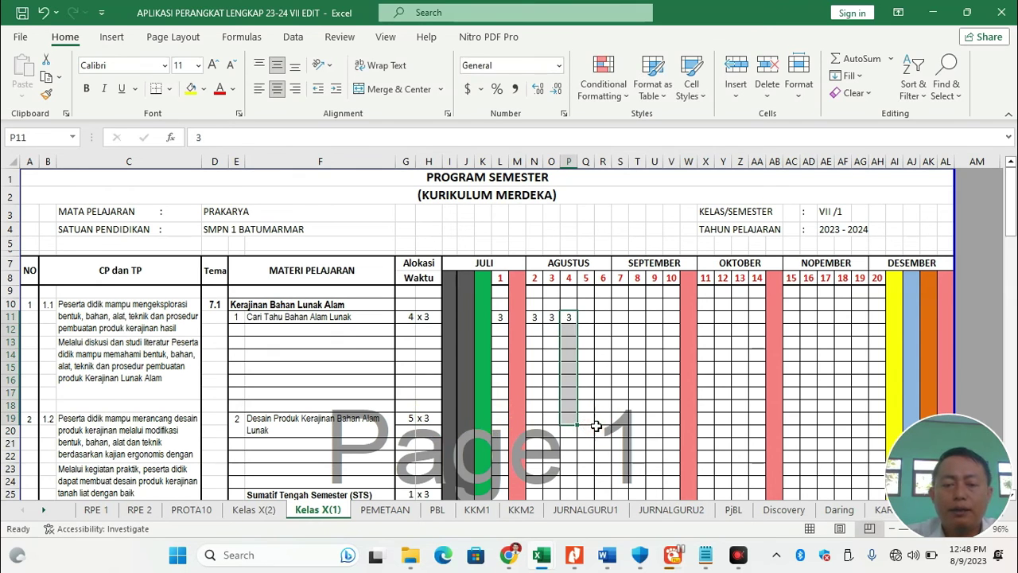
{"action": "left_click", "coordinate": [589, 419]}
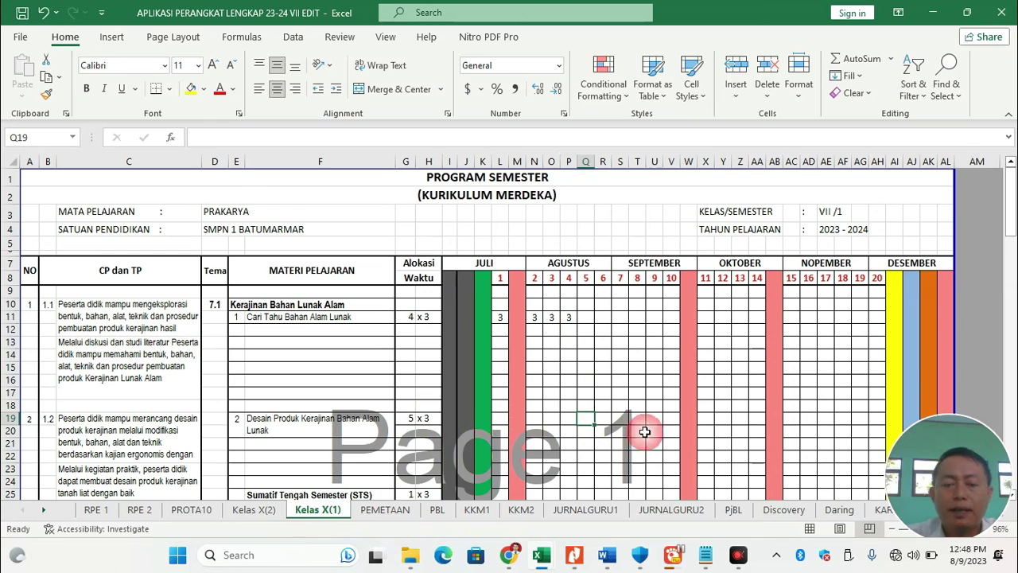
{"action": "type", "text": "3"}
{"action": "key", "text": "Tab"}
{"action": "type", "text": "3"}
{"action": "key", "text": "Tab"}
{"action": "type", "text": "3"}
{"action": "key", "text": "Tab"}
{"action": "type", "text": "3"}
{"action": "key", "text": "Tab"}
{"action": "type", "text": "3"}
{"action": "key", "text": "Tab"}
Enter 3 hours in week 10 for the Sumatif Tengah Semester (STS) row, in V25
{"action": "scroll", "coordinate": [643, 422], "scroll_direction": "down", "scroll_amount": 2}
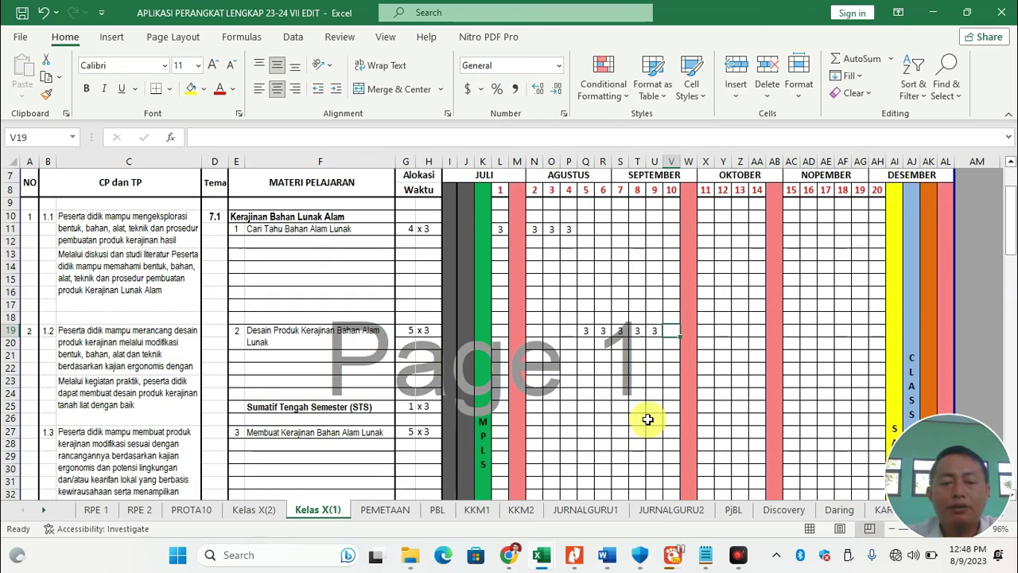
{"action": "left_click", "coordinate": [670, 408]}
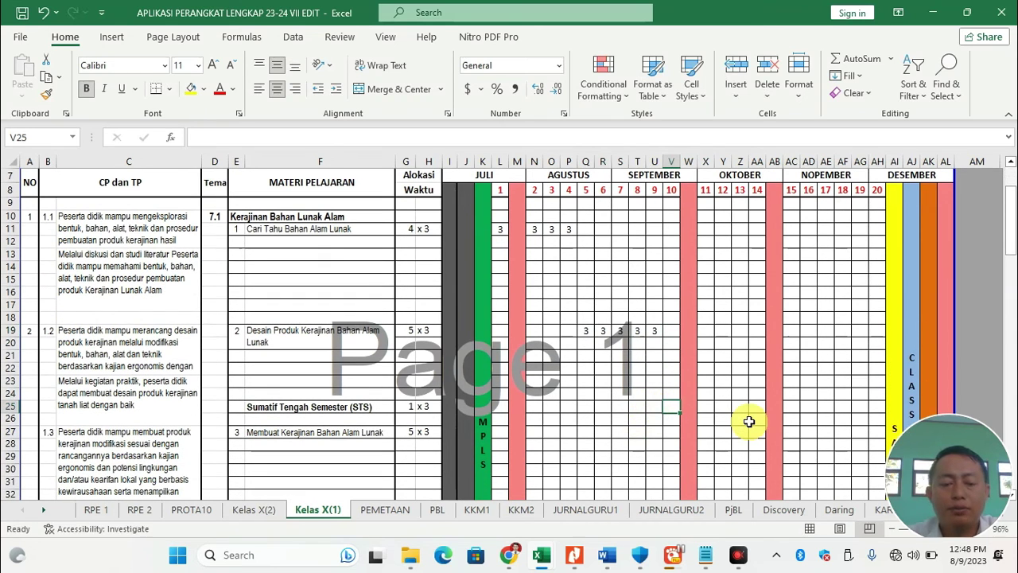
{"action": "type", "text": "3"}
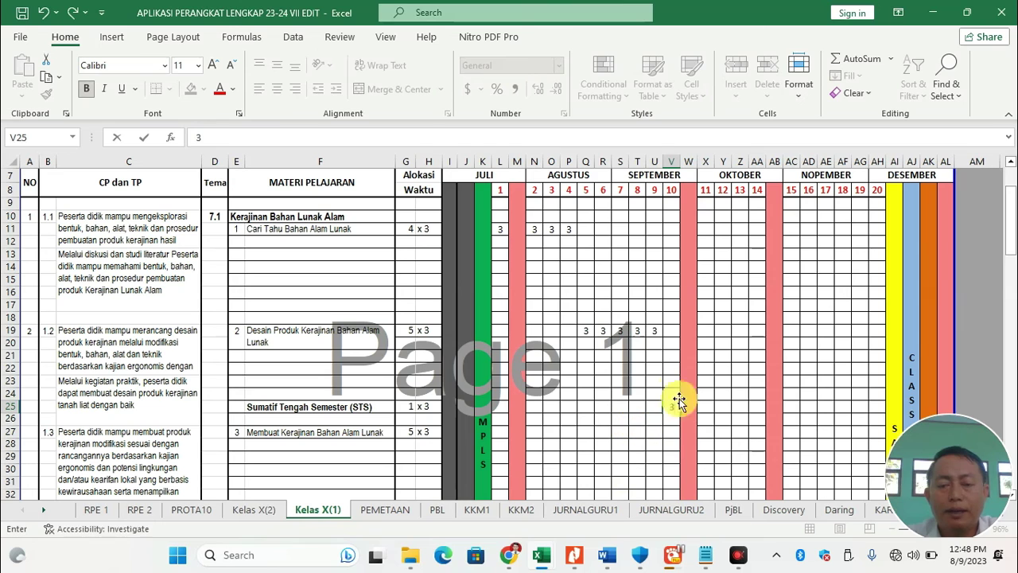
{"action": "left_click_drag", "start_coordinate": [653, 330], "coordinate": [674, 413]}
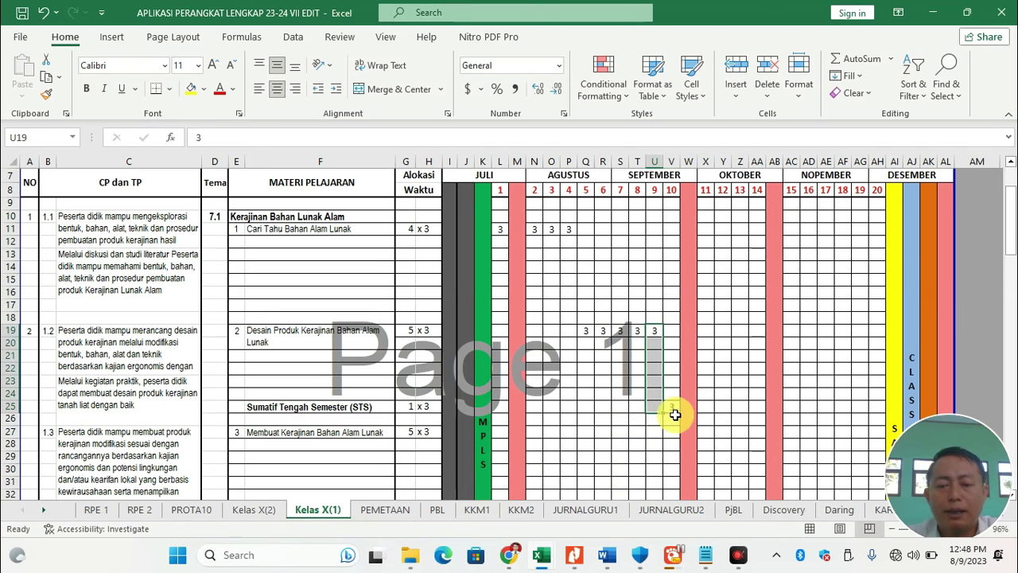
{"action": "left_click", "coordinate": [673, 413]}
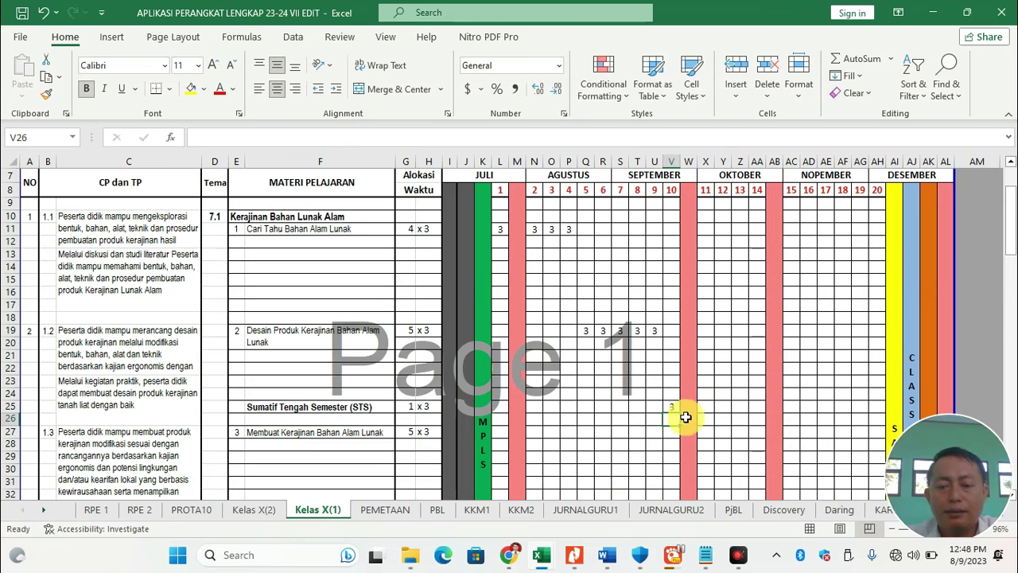
{"action": "left_click", "coordinate": [705, 419]}
Check the placement of the first two materials' weekly hours and the STS entry against their session allocations
{"action": "left_click_drag", "start_coordinate": [569, 231], "coordinate": [566, 332]}
{"action": "left_click_drag", "start_coordinate": [582, 230], "coordinate": [586, 329]}
{"action": "left_click_drag", "start_coordinate": [605, 242], "coordinate": [607, 333]}
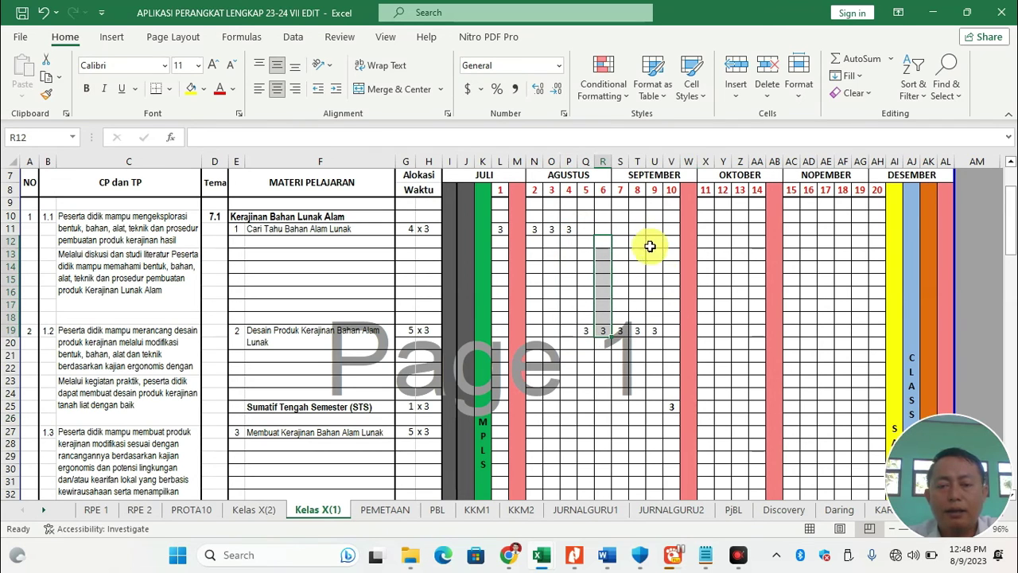
{"action": "left_click_drag", "start_coordinate": [652, 244], "coordinate": [654, 305]}
{"action": "left_click", "coordinate": [412, 331]}
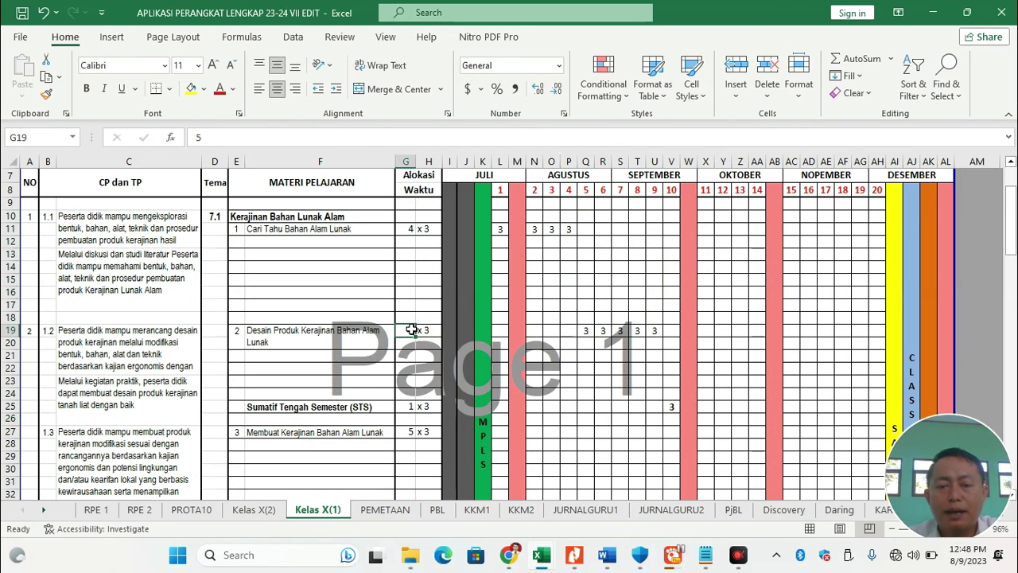
{"action": "left_click_drag", "start_coordinate": [584, 329], "coordinate": [647, 329]}
{"action": "left_click", "coordinate": [651, 330]}
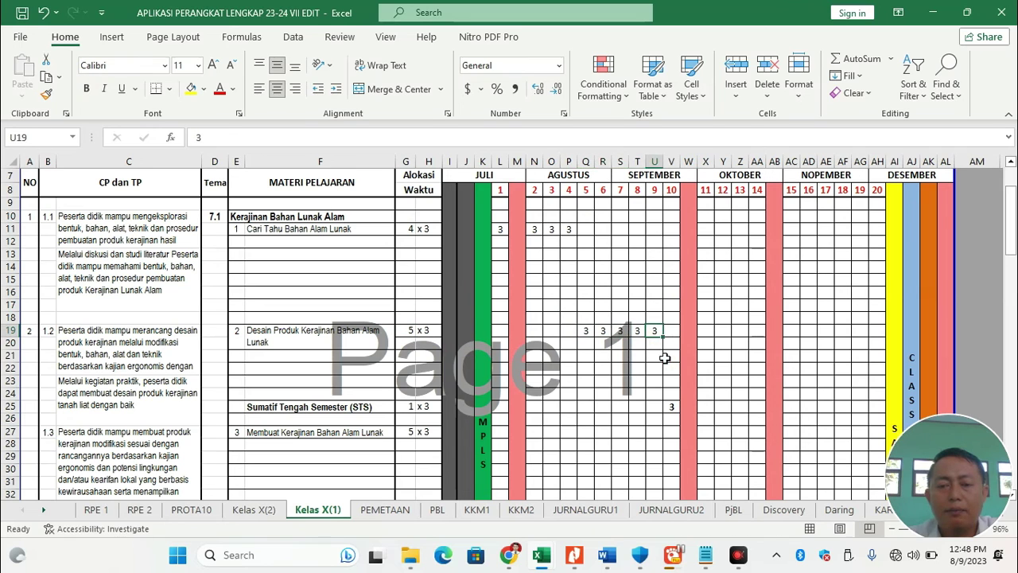
{"action": "left_click", "coordinate": [672, 407]}
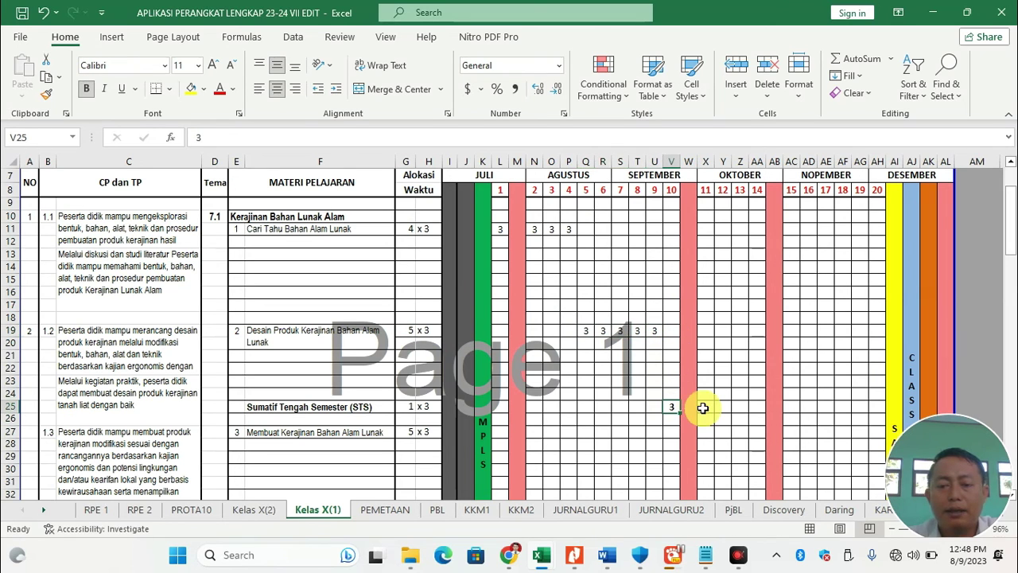
Enter 3 hours in non-bold type in each of weeks 11 to 15 for the third material, in X27 to AA27 and AC27
{"action": "left_click_drag", "start_coordinate": [411, 406], "coordinate": [430, 431]}
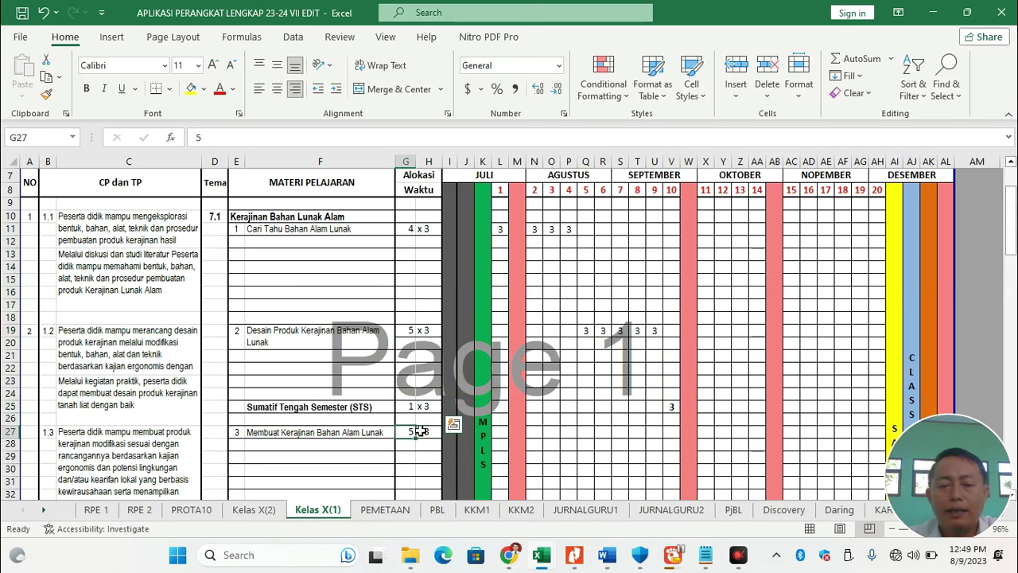
{"action": "left_click", "coordinate": [708, 432]}
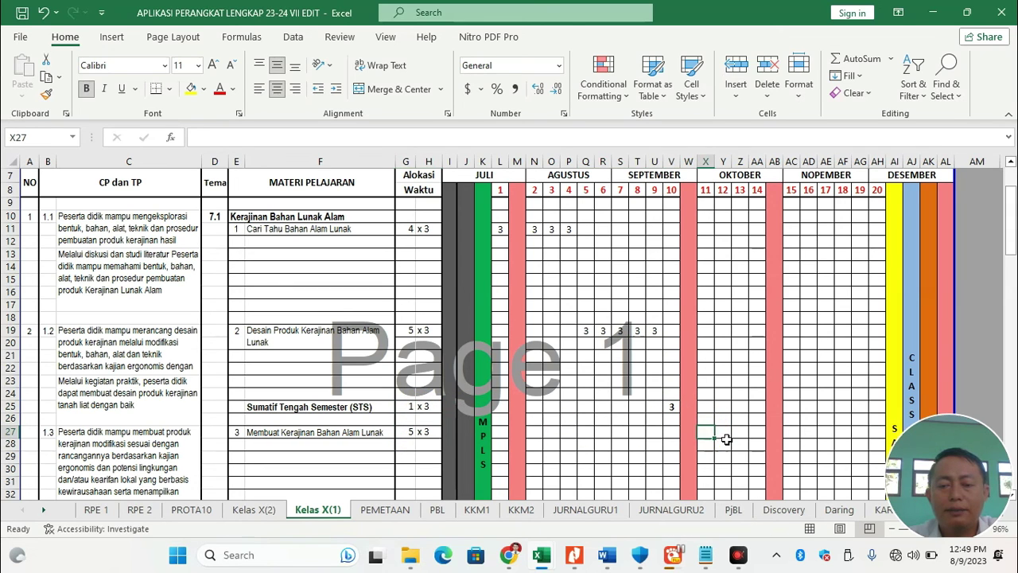
{"action": "type", "text": "3"}
{"action": "key", "text": "Tab"}
{"action": "type", "text": "3"}
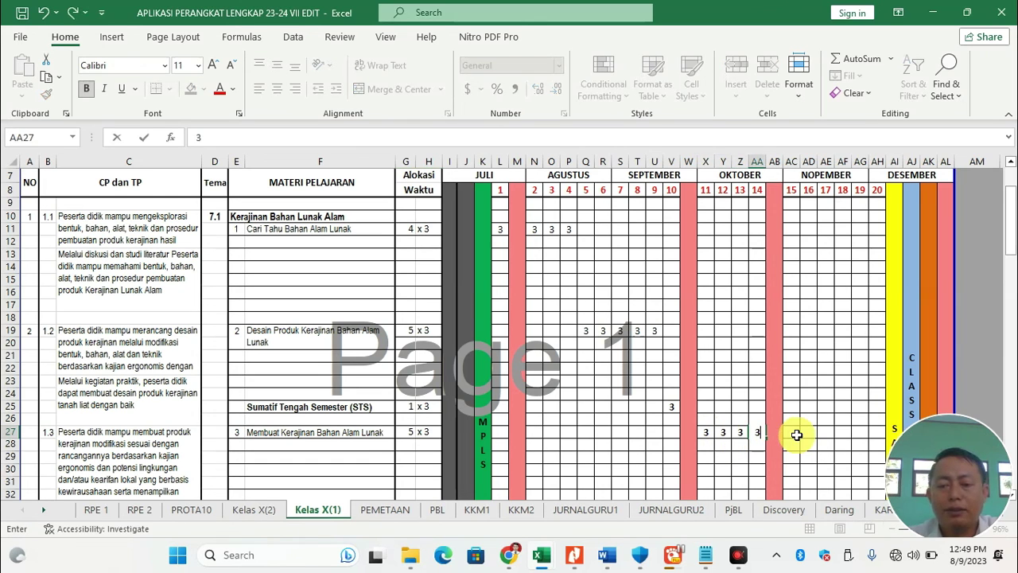
{"action": "left_click", "coordinate": [796, 434]}
{"action": "type", "text": "3"}
{"action": "key", "text": "Return"}
{"action": "left_click_drag", "start_coordinate": [706, 432], "coordinate": [755, 430]}
{"action": "key", "text": "ctrl+b"}
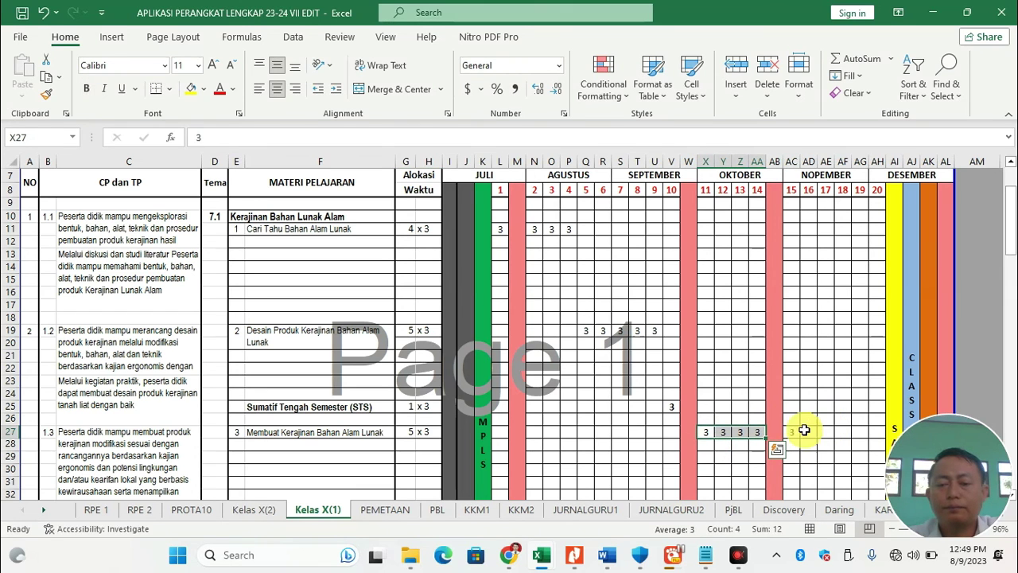
{"action": "left_click", "coordinate": [794, 432]}
Enter 3 hours in non-bold type in each of weeks 16 to 20 for the fourth material, in AD40 to AH40
{"action": "scroll", "coordinate": [800, 437], "scroll_direction": "down", "scroll_amount": 2}
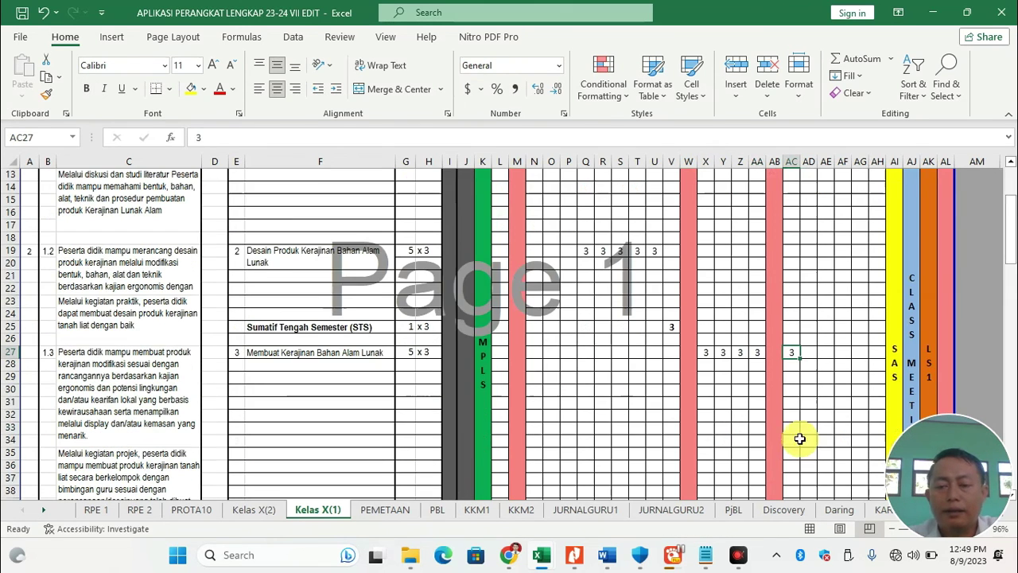
{"action": "scroll", "coordinate": [541, 404], "scroll_direction": "down", "scroll_amount": 2}
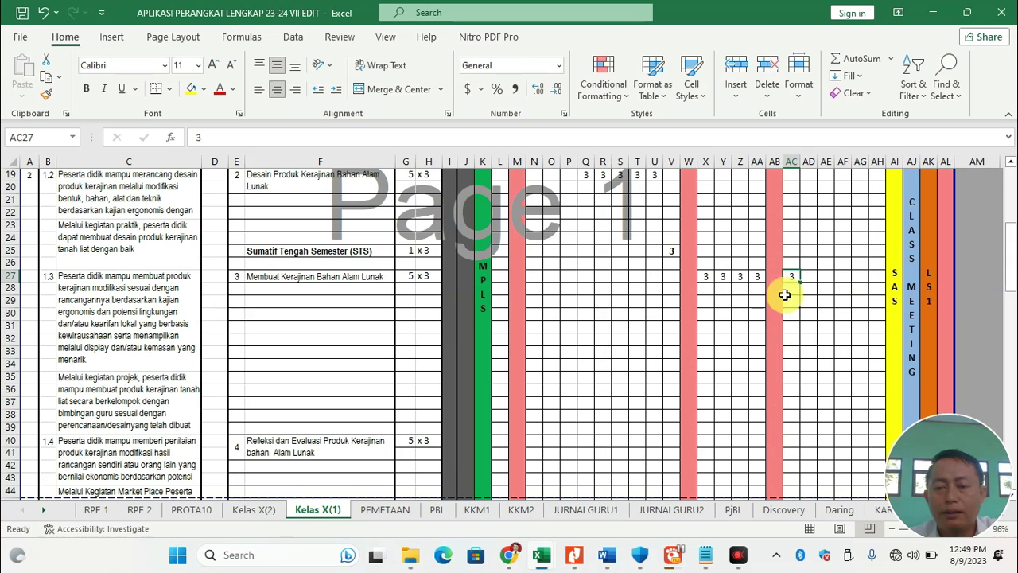
{"action": "left_click_drag", "start_coordinate": [790, 278], "coordinate": [793, 426]}
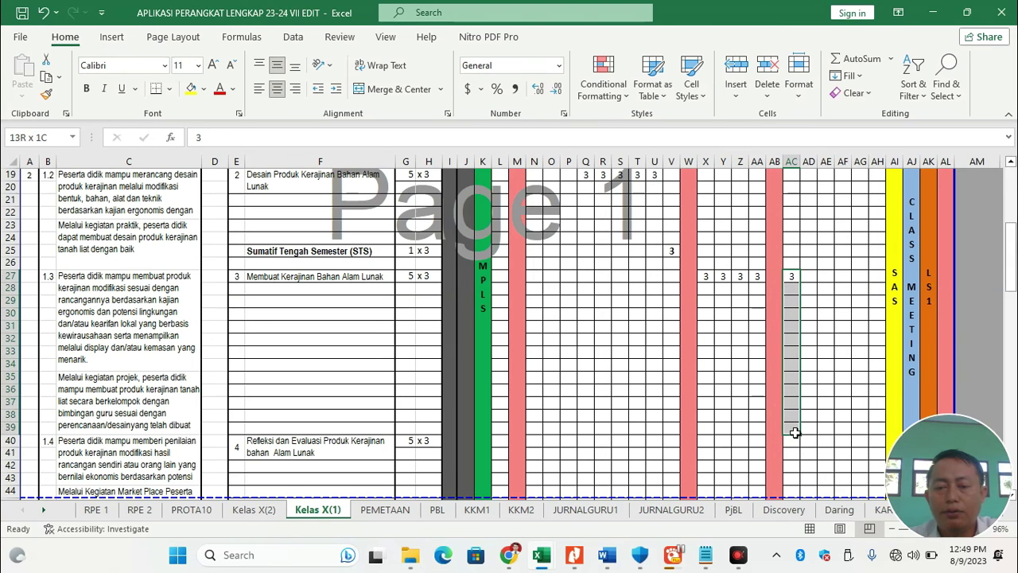
{"action": "left_click_drag", "start_coordinate": [796, 436], "coordinate": [793, 438]}
{"action": "left_click", "coordinate": [793, 440]}
{"action": "left_click", "coordinate": [808, 443]}
{"action": "type", "text": "3\t3\t3\t3\t3"}
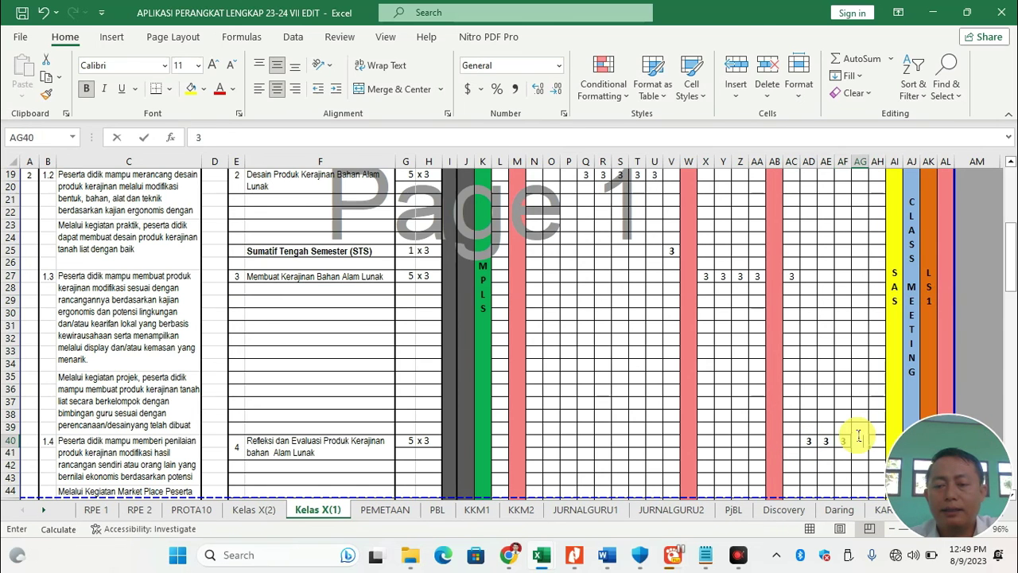
{"action": "scroll", "coordinate": [857, 435], "scroll_direction": "up", "scroll_amount": 5}
{"action": "left_click", "coordinate": [814, 408]}
{"action": "scroll", "coordinate": [817, 410], "scroll_direction": "down", "scroll_amount": 6}
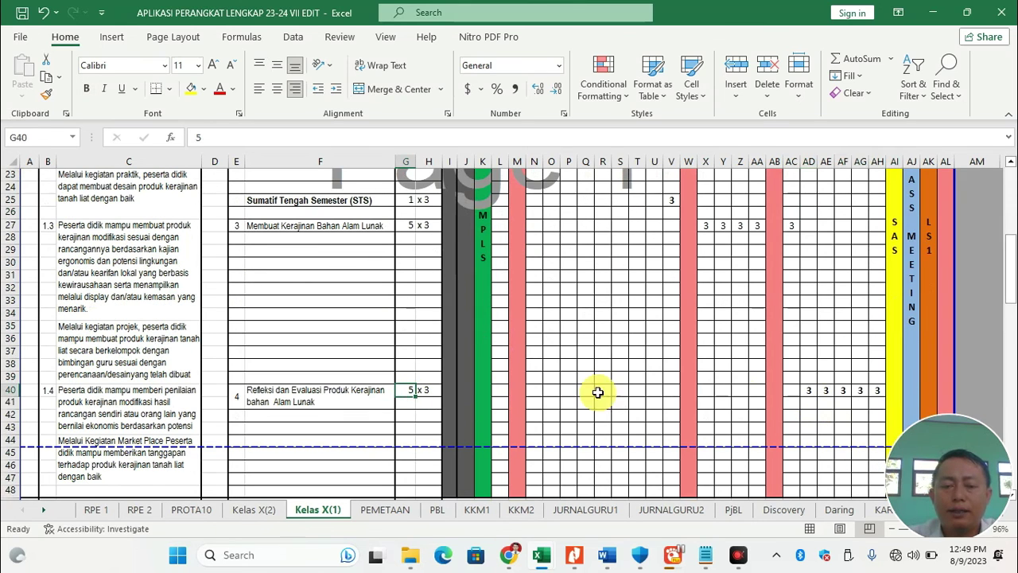
{"action": "left_click_drag", "start_coordinate": [806, 390], "coordinate": [873, 392]}
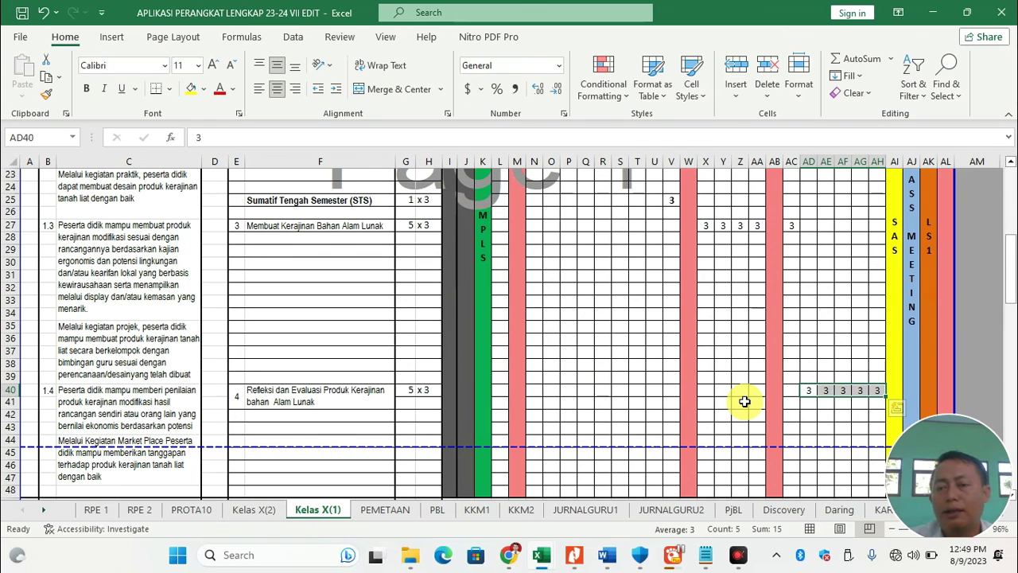
Review the semester 1 sheet's weekly hours, SAS column and JUMLAH JAM PELAJARAN totals, and look briefly at the Kelas X(2) sheet
{"action": "left_click", "coordinate": [899, 248]}
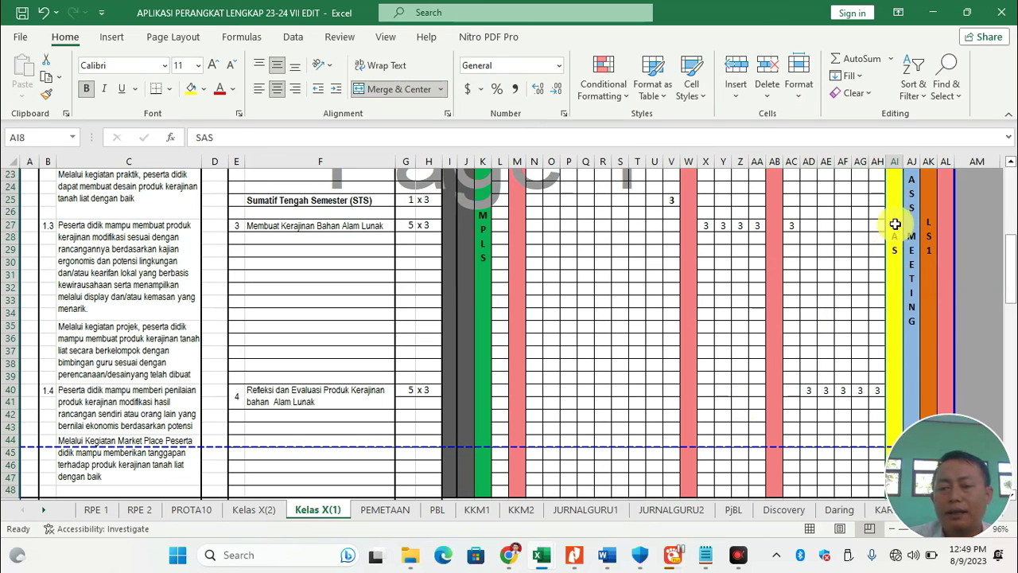
{"action": "scroll", "coordinate": [890, 232], "scroll_direction": "up", "scroll_amount": 5}
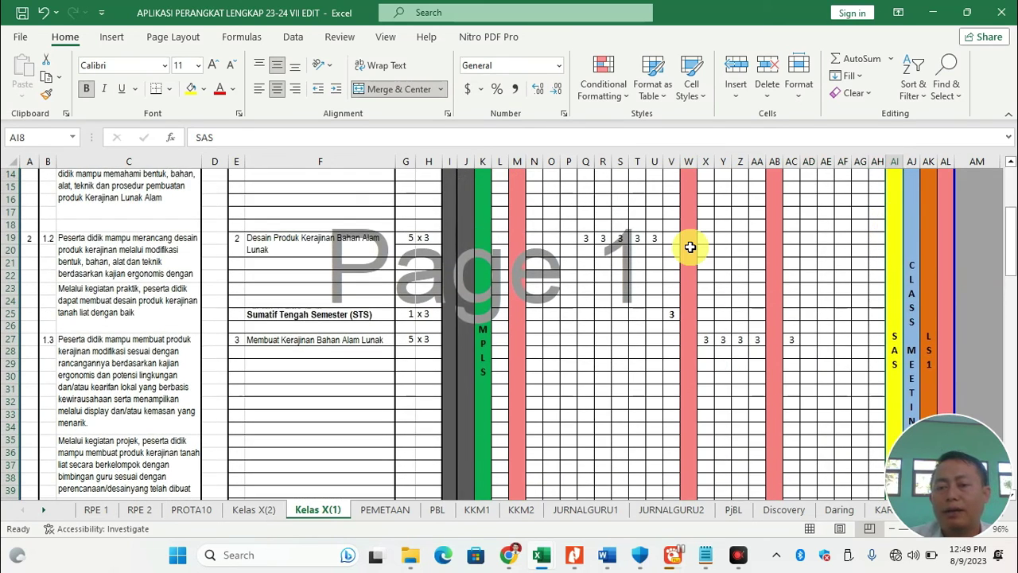
{"action": "scroll", "coordinate": [699, 253], "scroll_direction": "up", "scroll_amount": 1}
{"action": "scroll", "coordinate": [824, 250], "scroll_direction": "down", "scroll_amount": 2}
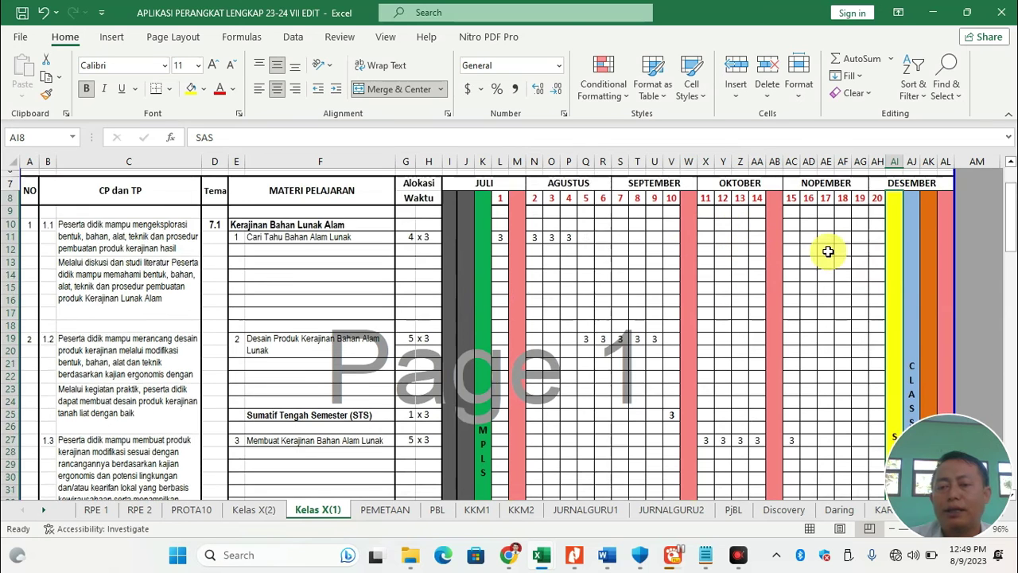
{"action": "scroll", "coordinate": [856, 227], "scroll_direction": "up", "scroll_amount": 2}
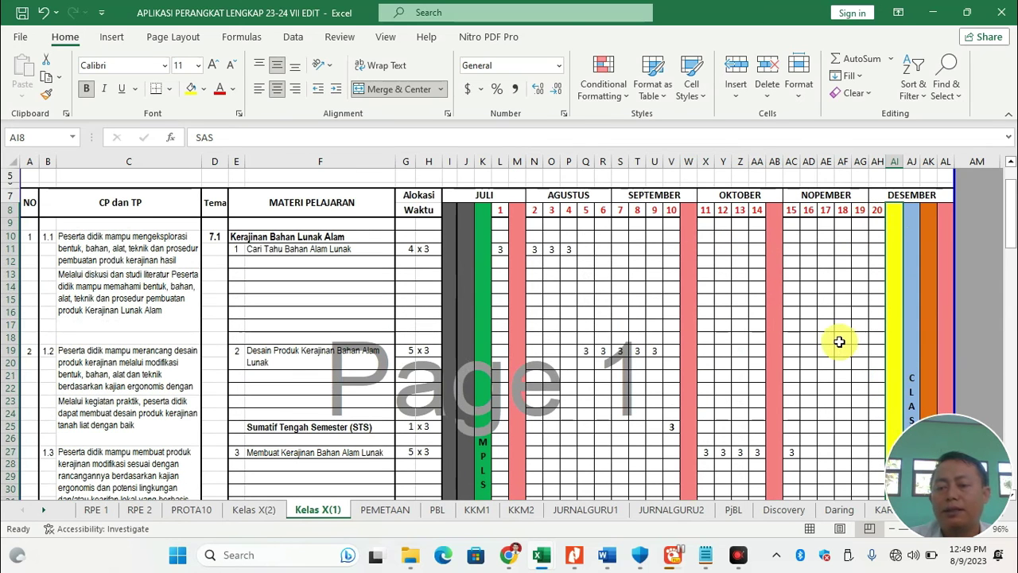
{"action": "scroll", "coordinate": [838, 341], "scroll_direction": "down", "scroll_amount": 5}
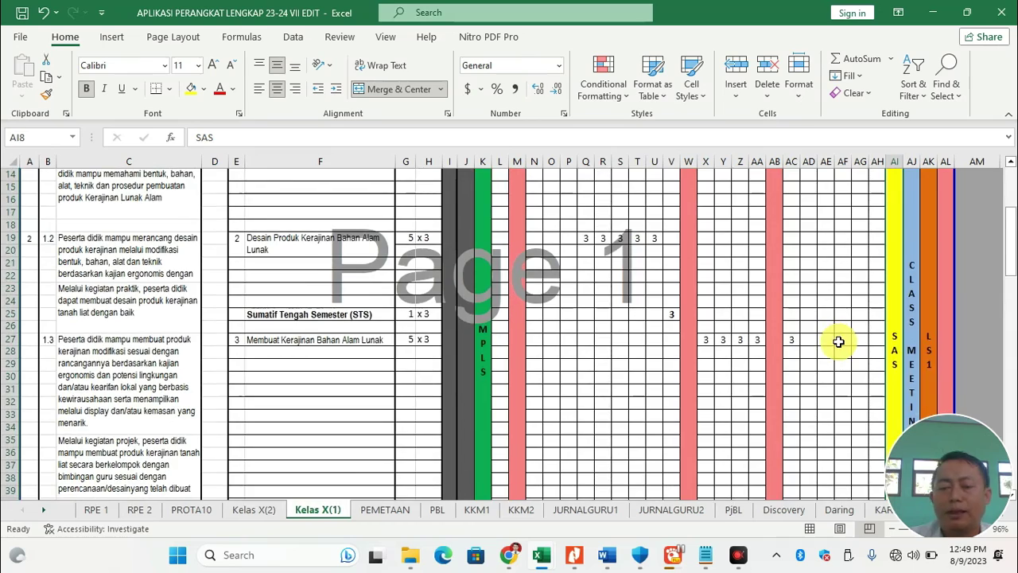
{"action": "scroll", "coordinate": [838, 341], "scroll_direction": "down", "scroll_amount": 4}
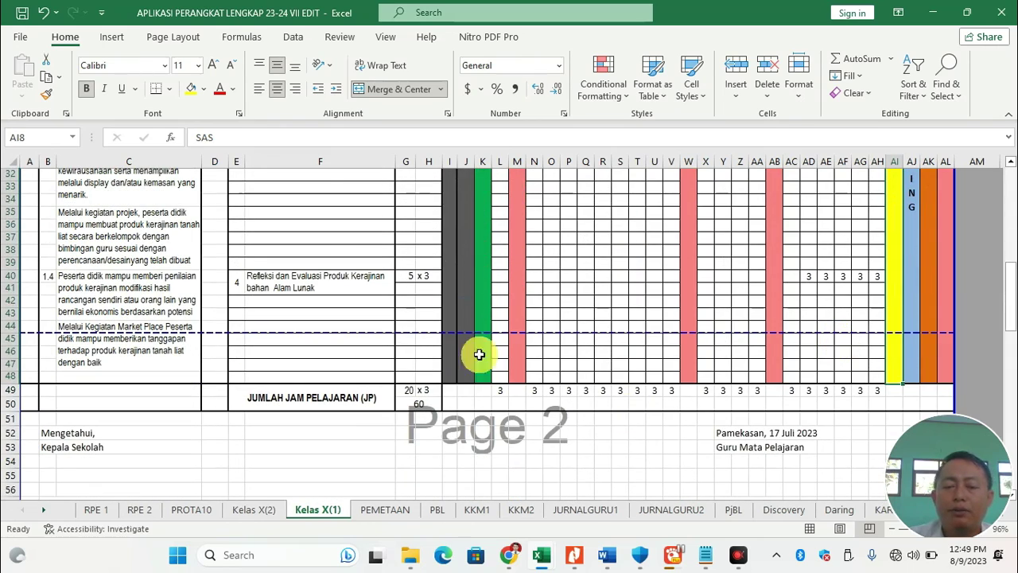
{"action": "scroll", "coordinate": [689, 218], "scroll_direction": "up", "scroll_amount": 10}
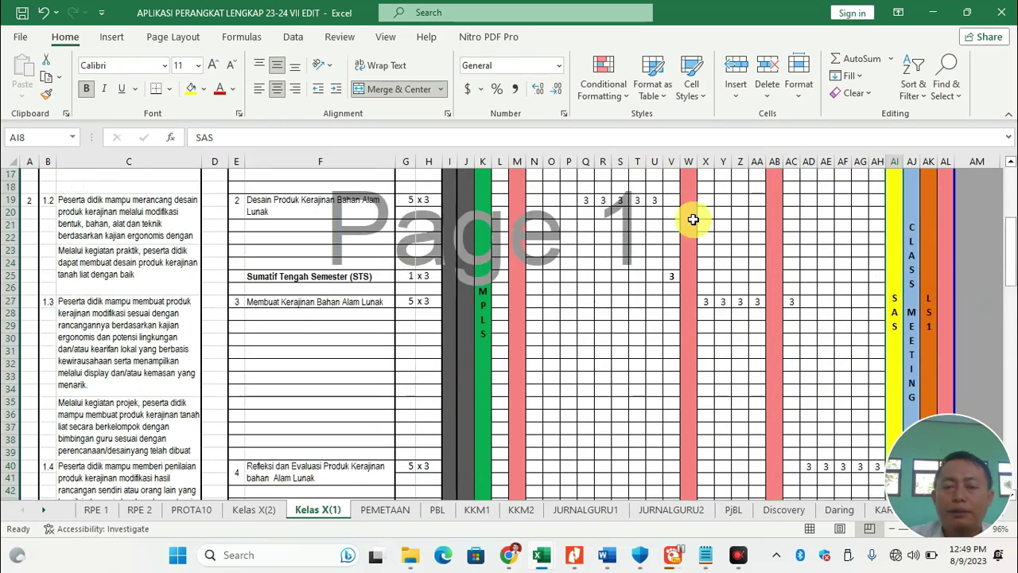
{"action": "scroll", "coordinate": [694, 220], "scroll_direction": "up", "scroll_amount": 1}
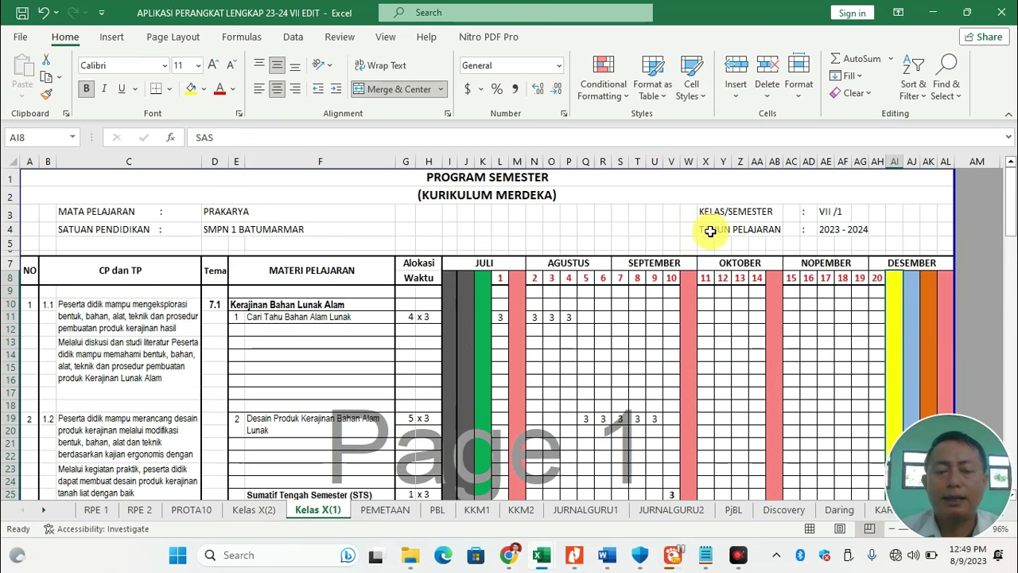
{"action": "left_click", "coordinate": [237, 513]}
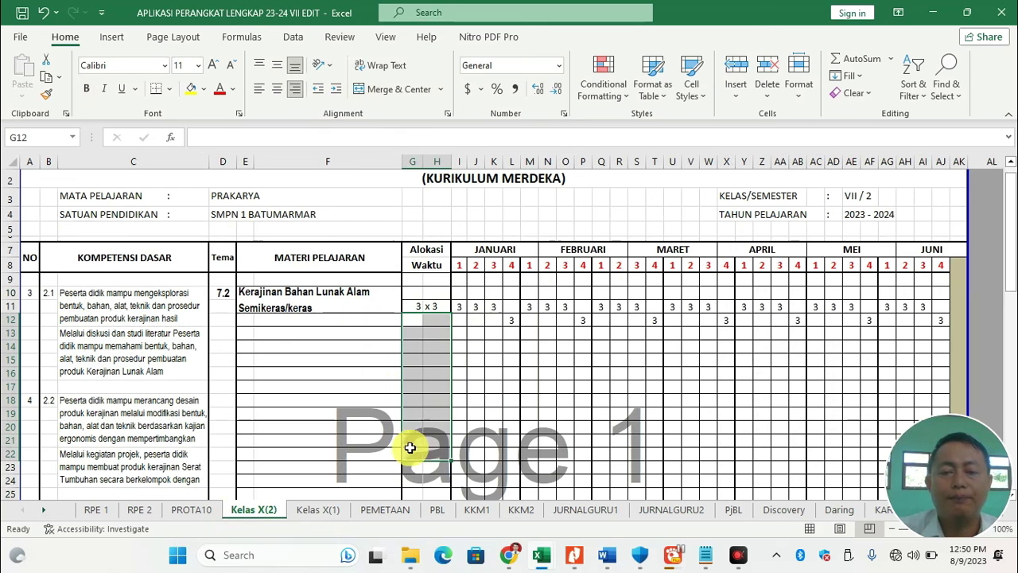
{"action": "left_click", "coordinate": [322, 509]}
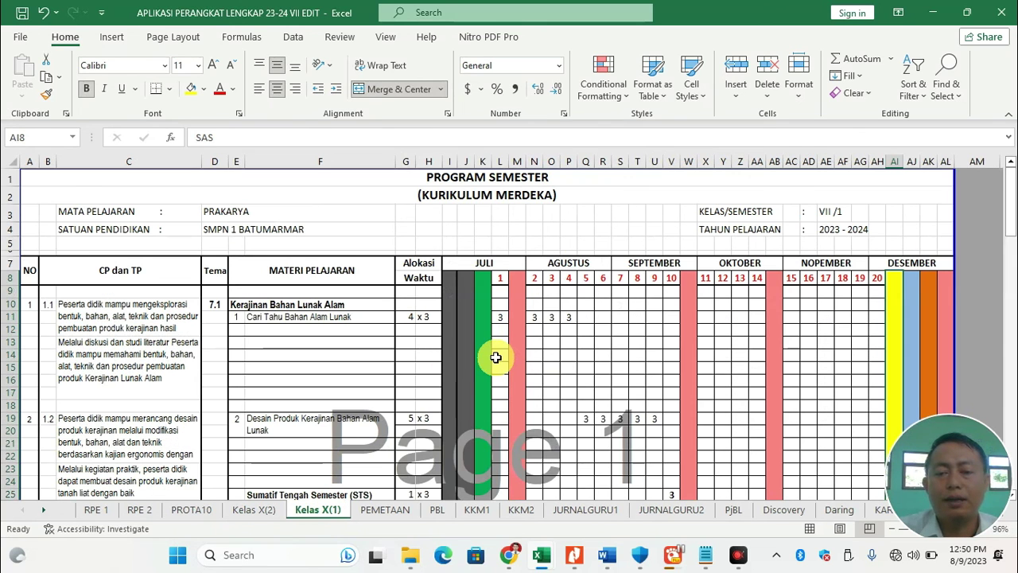